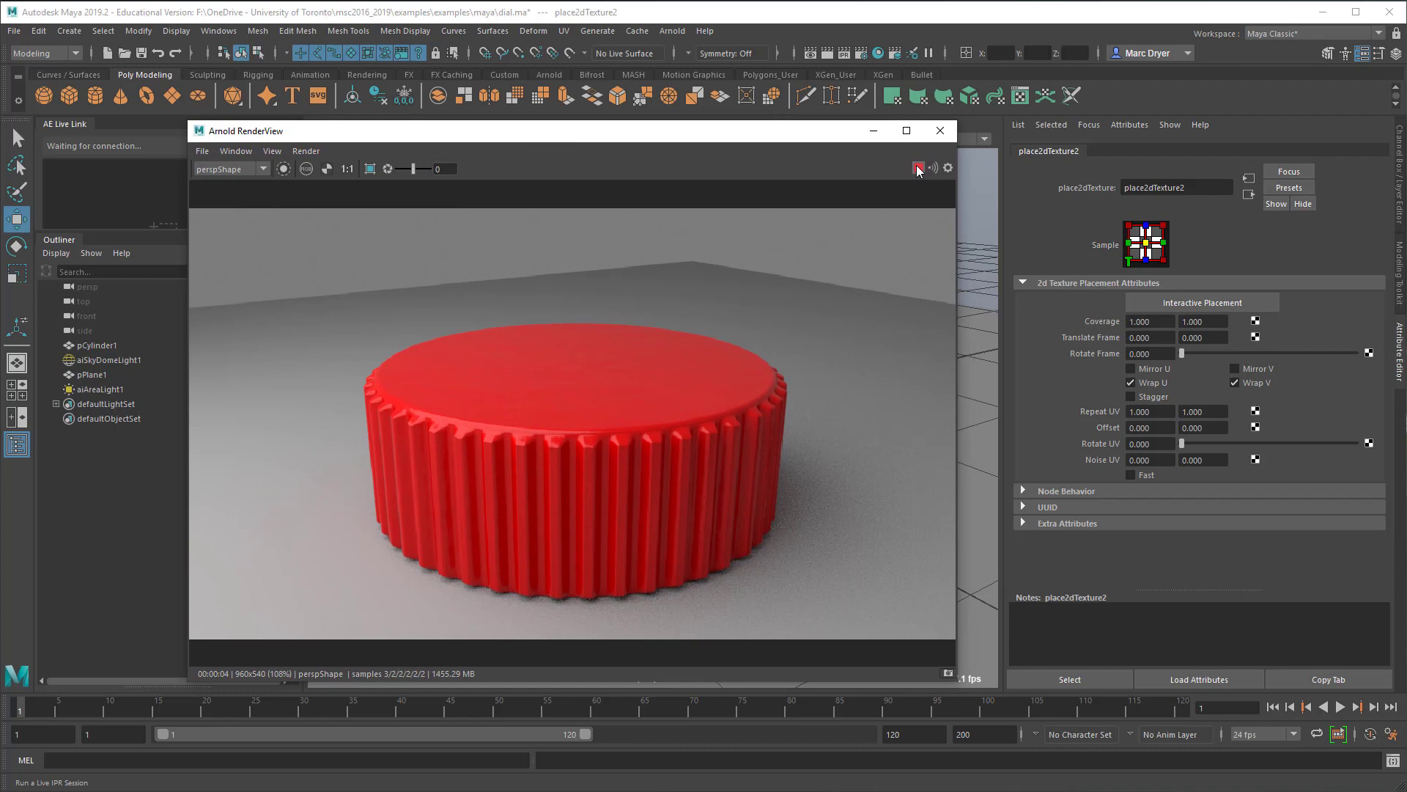
- View the red ridged dial in the live Arnold render from lower angles, stop the render and minimize its window
{"action": "left_click", "coordinate": [753, 352]}
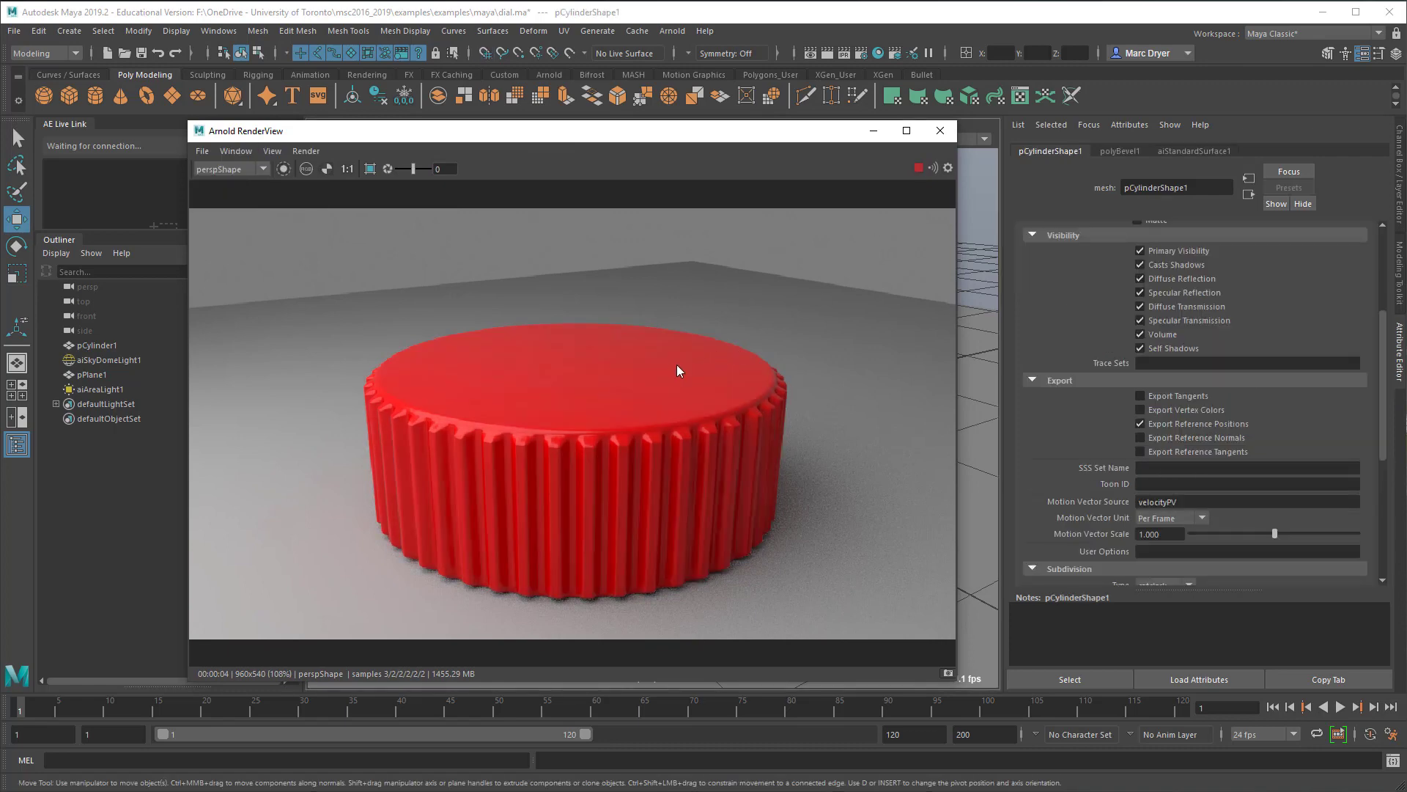
{"action": "left_click_drag", "start_coordinate": [677, 365], "coordinate": [569, 351], "text": "alt"}
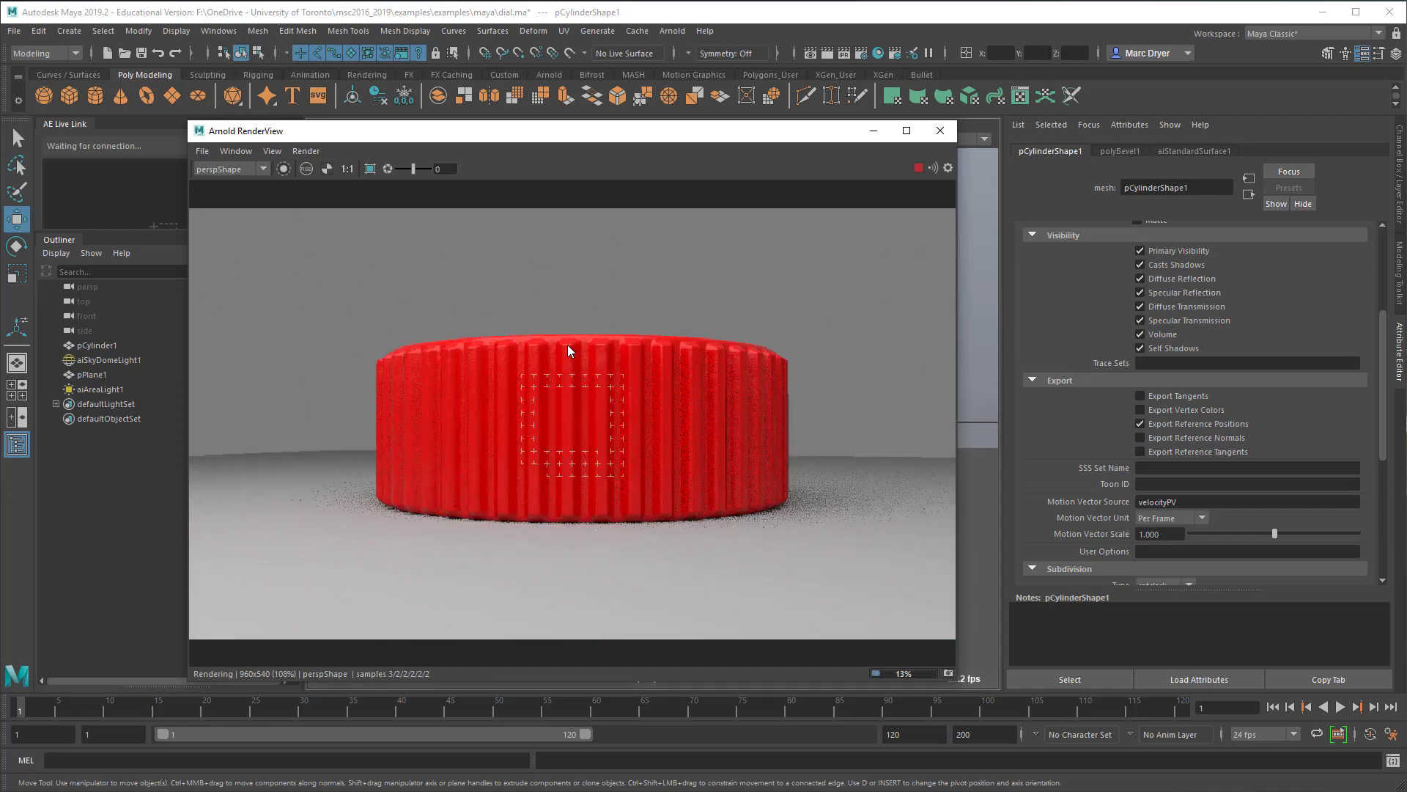
{"action": "left_click_drag", "start_coordinate": [551, 480], "coordinate": [595, 494], "text": "alt"}
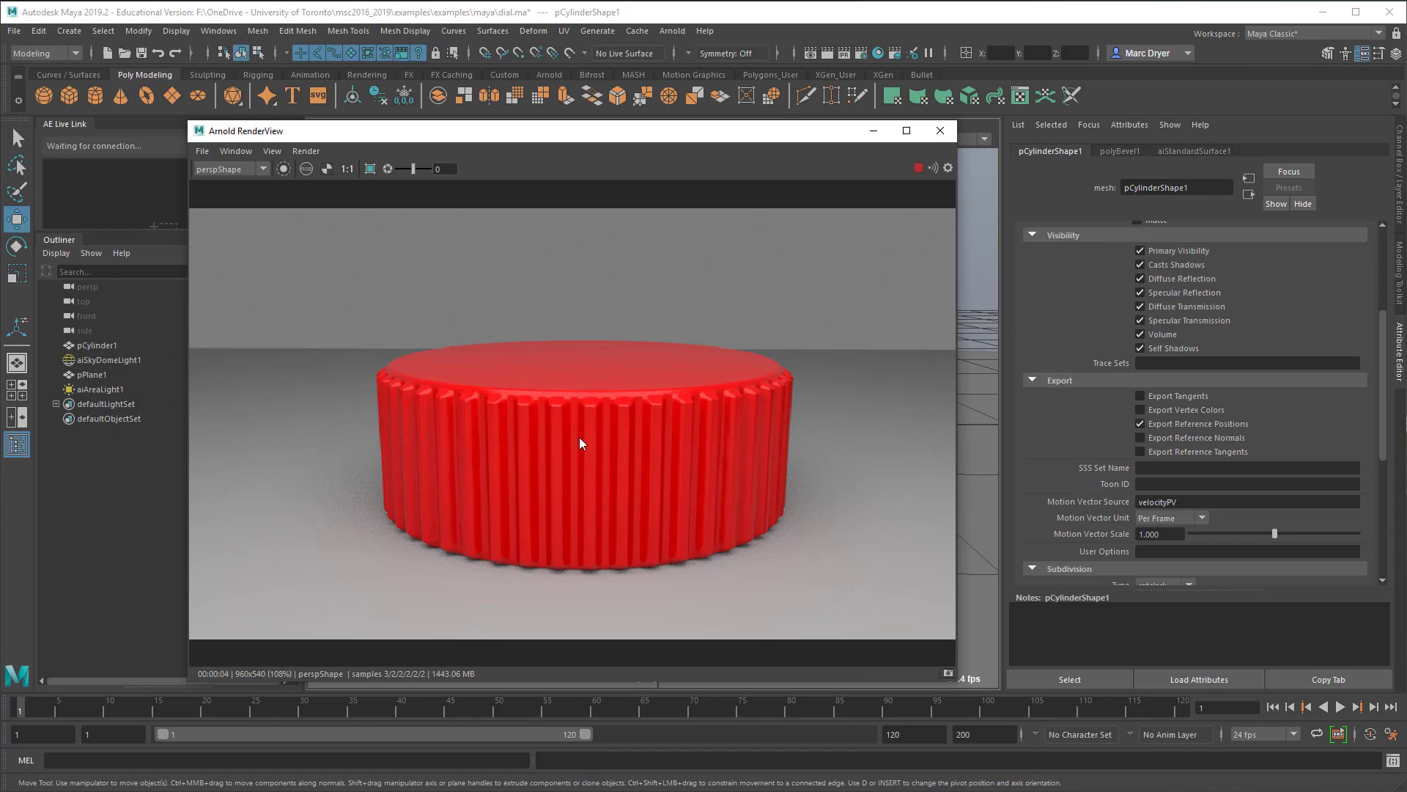
{"action": "left_click", "coordinate": [918, 169]}
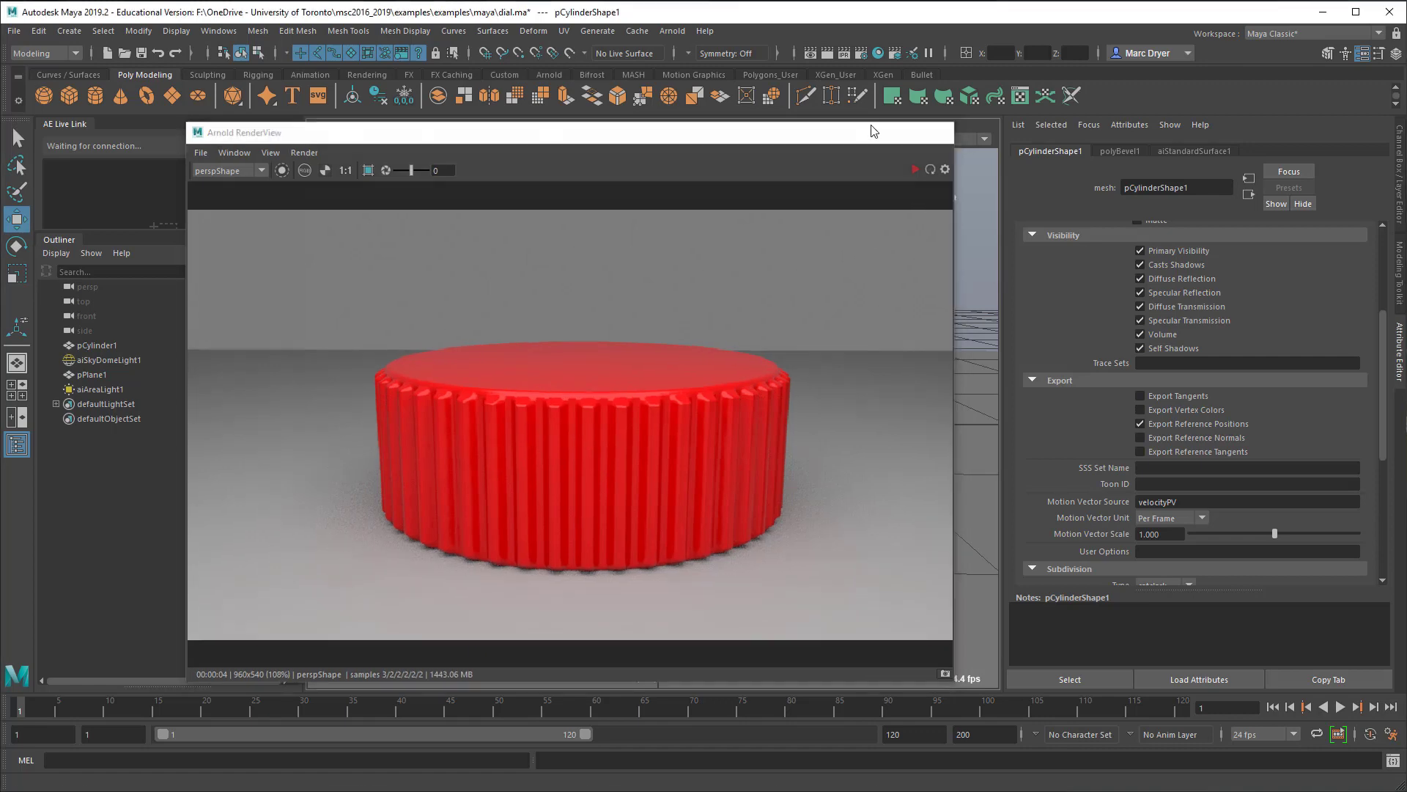
{"action": "left_click", "coordinate": [873, 131]}
- Hide the existing red cylinder and create a new polygon cylinder at the origin
{"action": "left_click_drag", "start_coordinate": [636, 511], "coordinate": [614, 510], "text": "alt"}
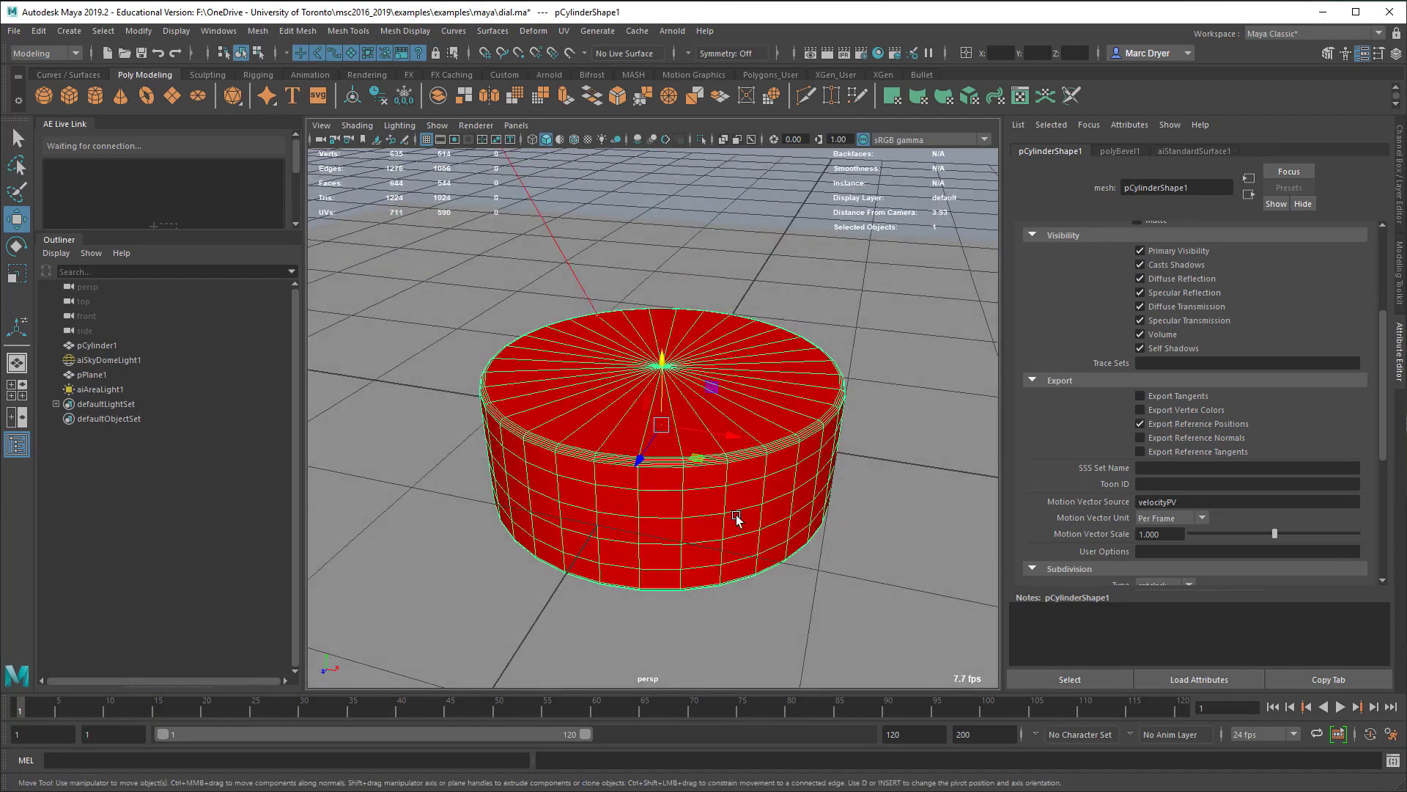
{"action": "key", "text": "h"}
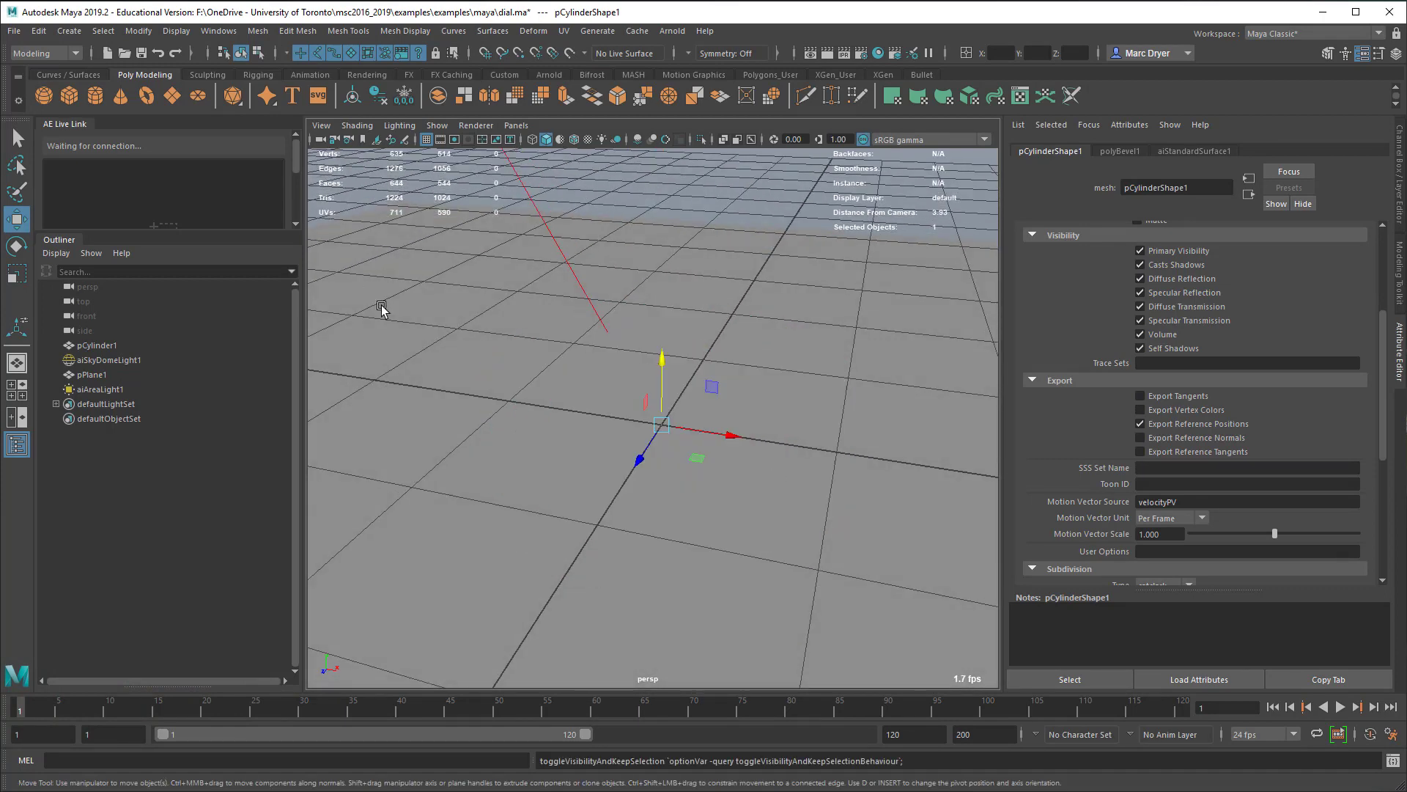
{"action": "left_click", "coordinate": [95, 96]}
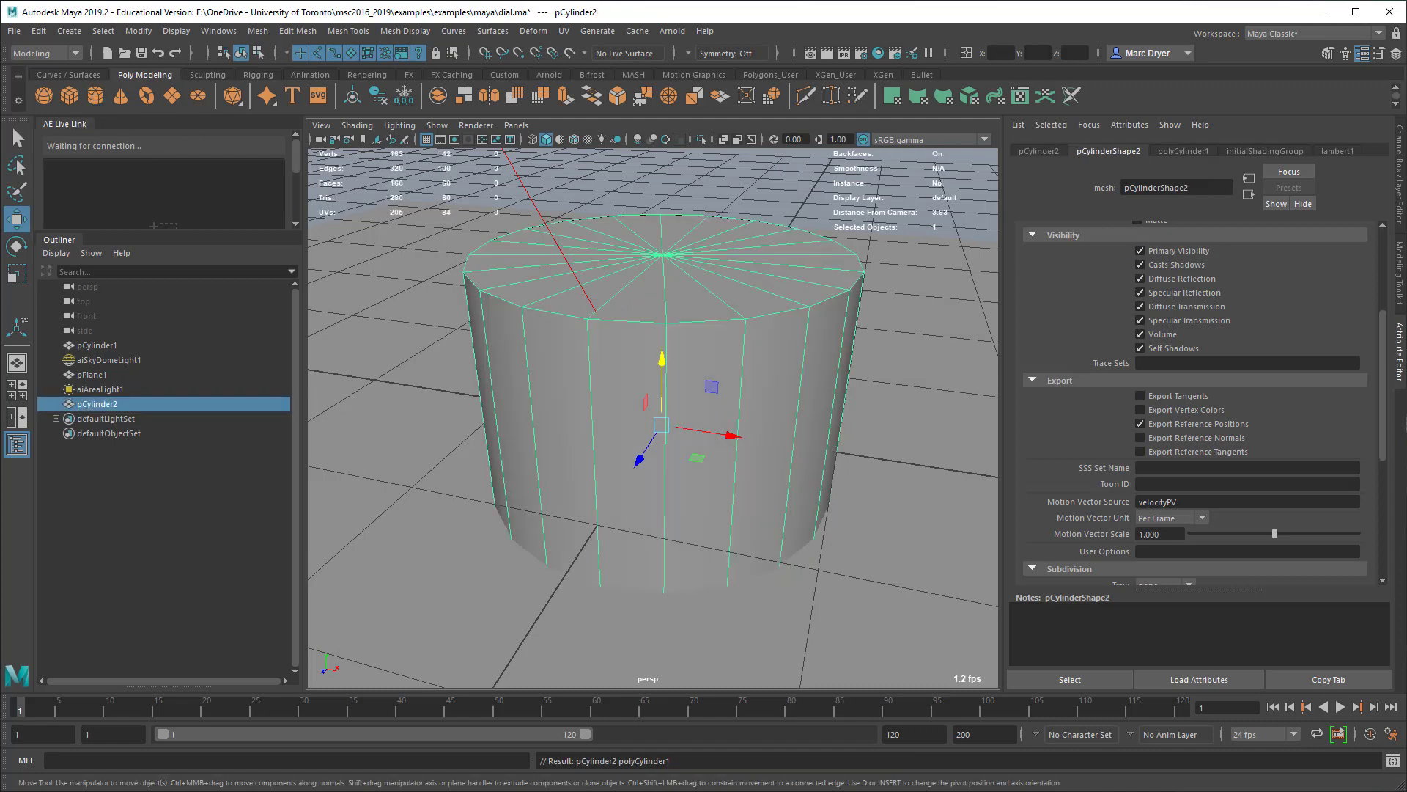
- Set the new cylinder's height to 0.75 and move it up to 0.041 in Y
{"action": "left_click", "coordinate": [1400, 187]}
{"action": "left_click", "coordinate": [1135, 320]}
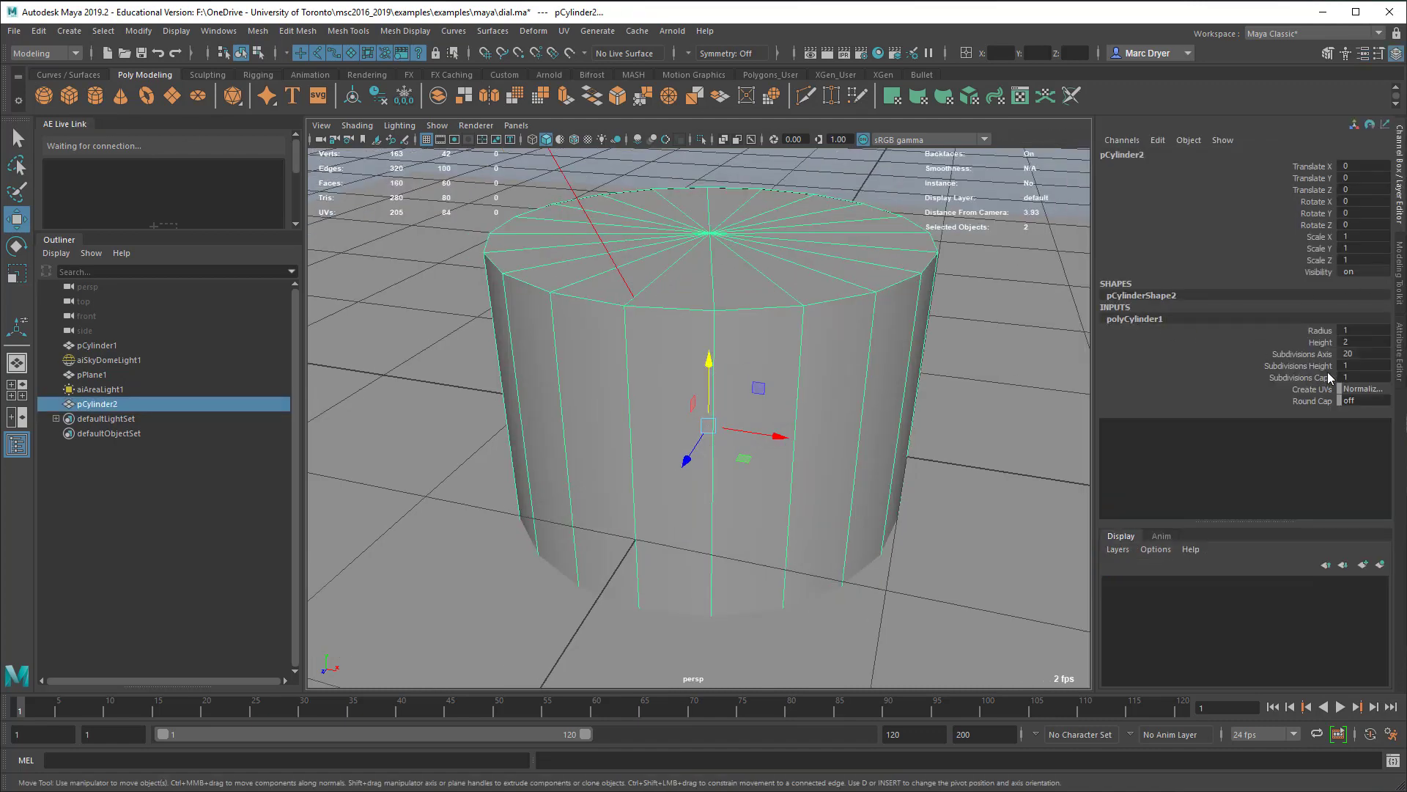
{"action": "double_click", "coordinate": [1365, 341]}
{"action": "type", "text": "0.75"}
{"action": "key", "text": "Return"}
{"action": "left_click_drag", "start_coordinate": [732, 418], "coordinate": [707, 346], "text": "alt"}
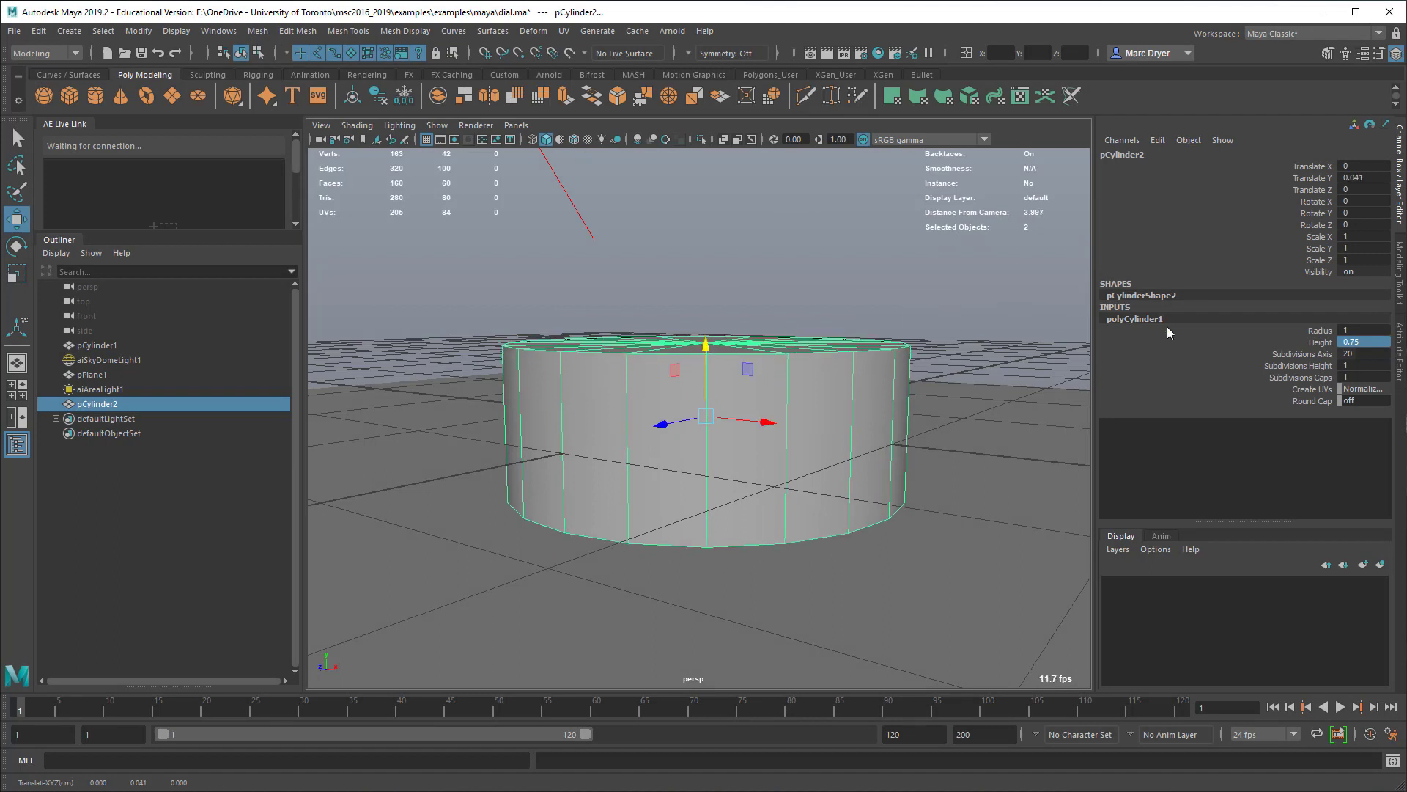
- Set the new cylinder's height subdivisions to 5 and its axis subdivisions to 33
{"action": "left_click", "coordinate": [1301, 366]}
{"action": "middle_click_drag", "start_coordinate": [860, 289], "coordinate": [933, 274]}
{"action": "left_click", "coordinate": [1282, 354]}
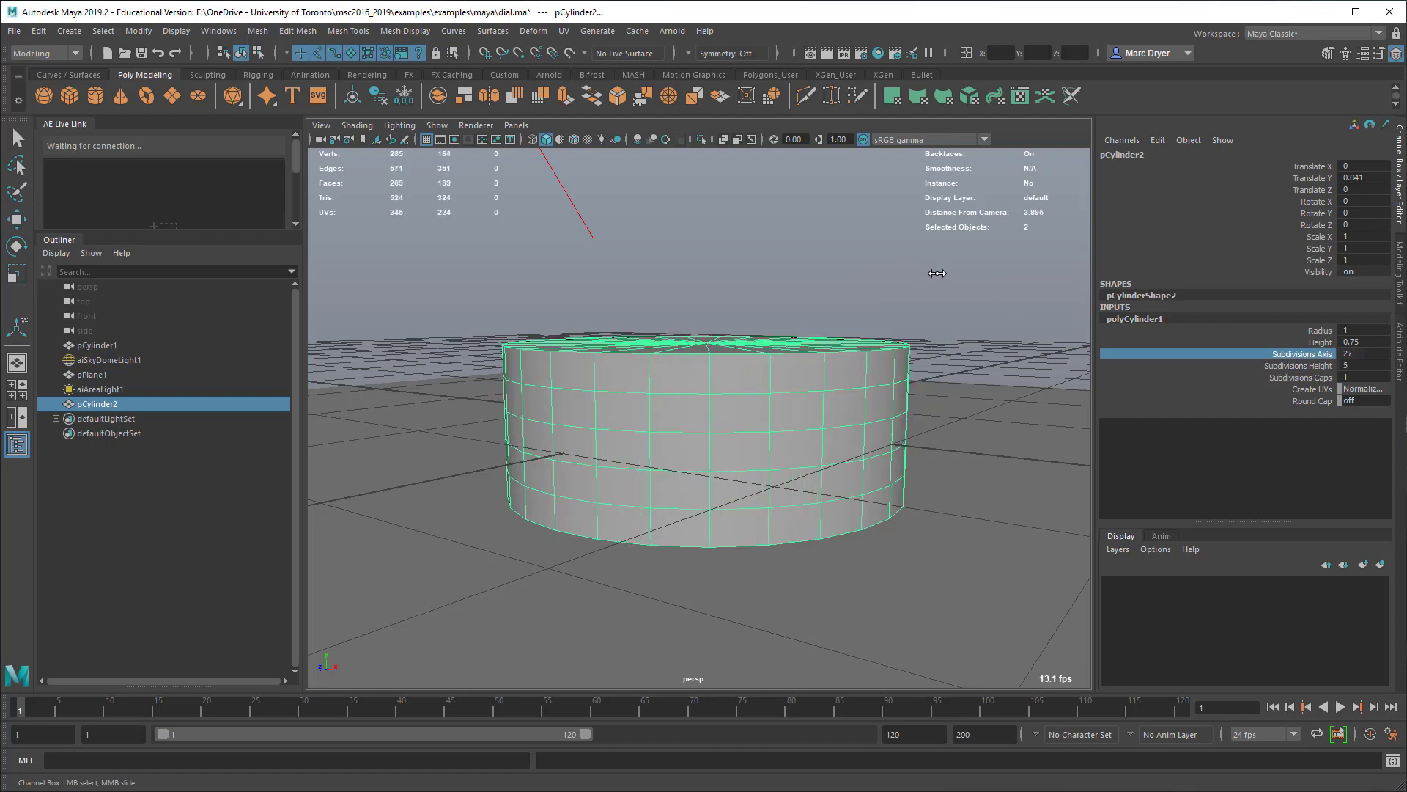
{"action": "middle_click_drag", "start_coordinate": [805, 297], "coordinate": [842, 292]}
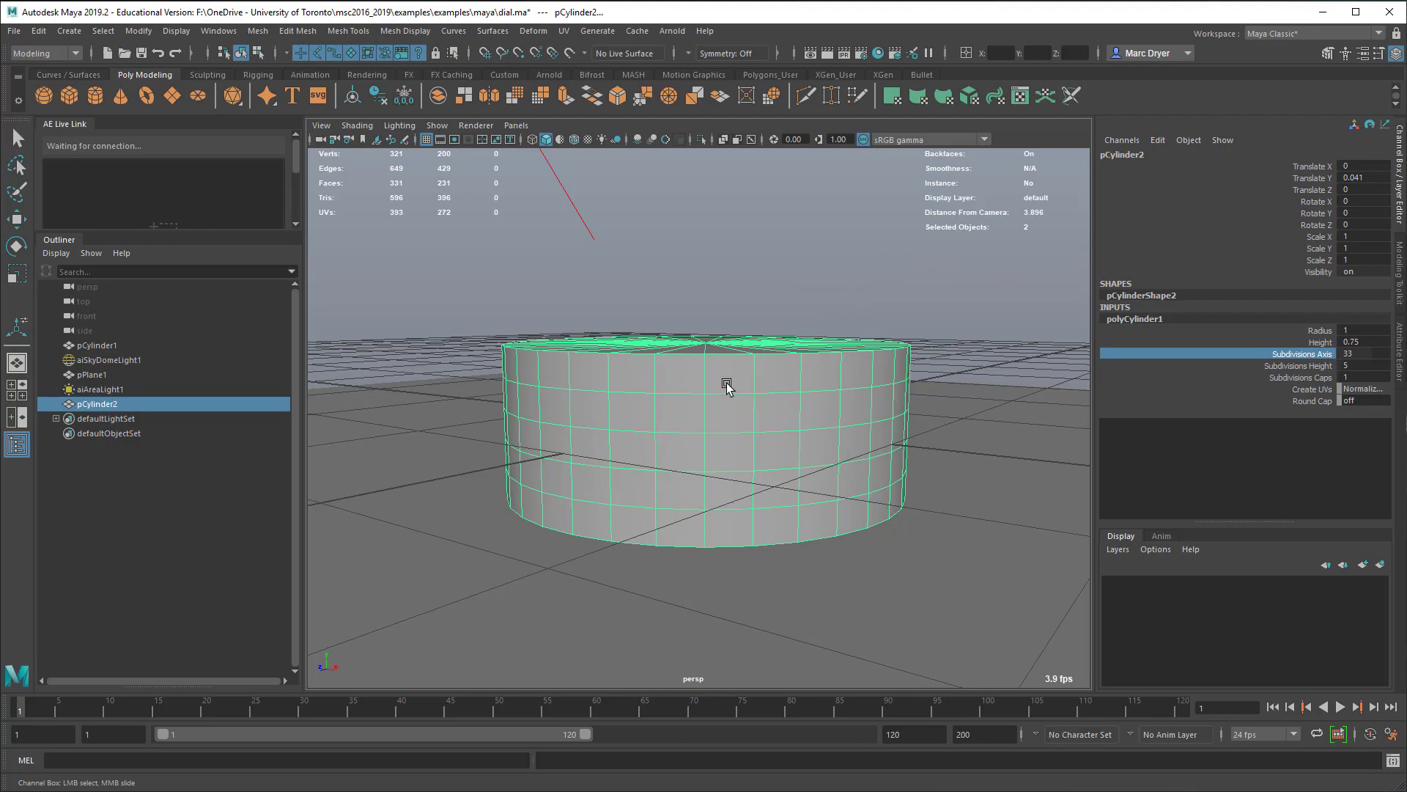
- Assign a new Arnold aiStandardSurface material to the new cylinder
{"action": "left_click_drag", "start_coordinate": [726, 386], "coordinate": [636, 288], "text": "alt"}
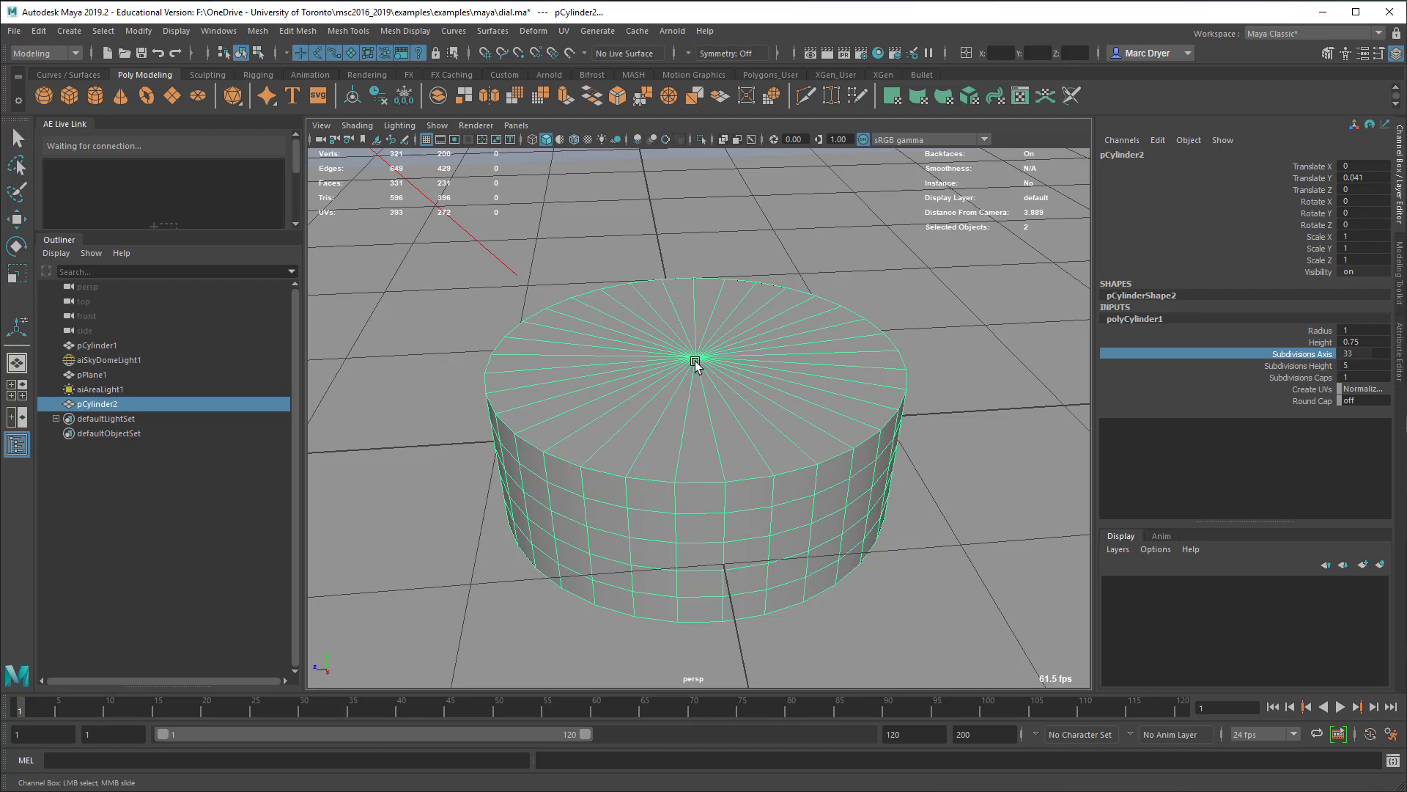
{"action": "left_click_drag", "start_coordinate": [697, 354], "coordinate": [694, 345], "text": "alt"}
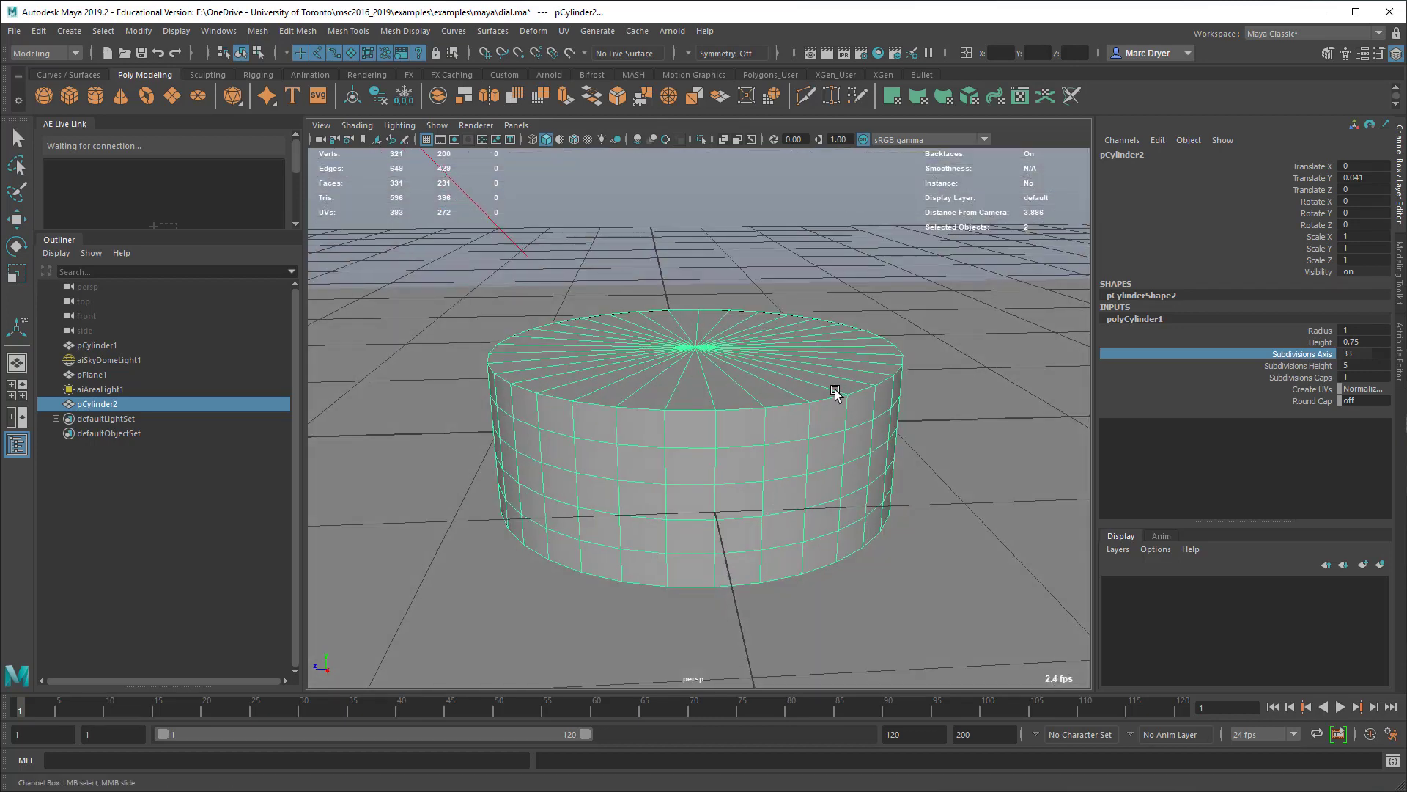
{"action": "right_click_drag", "start_coordinate": [836, 389], "coordinate": [622, 383], "text": "alt"}
{"action": "left_click_drag", "start_coordinate": [632, 382], "coordinate": [594, 386], "text": "alt"}
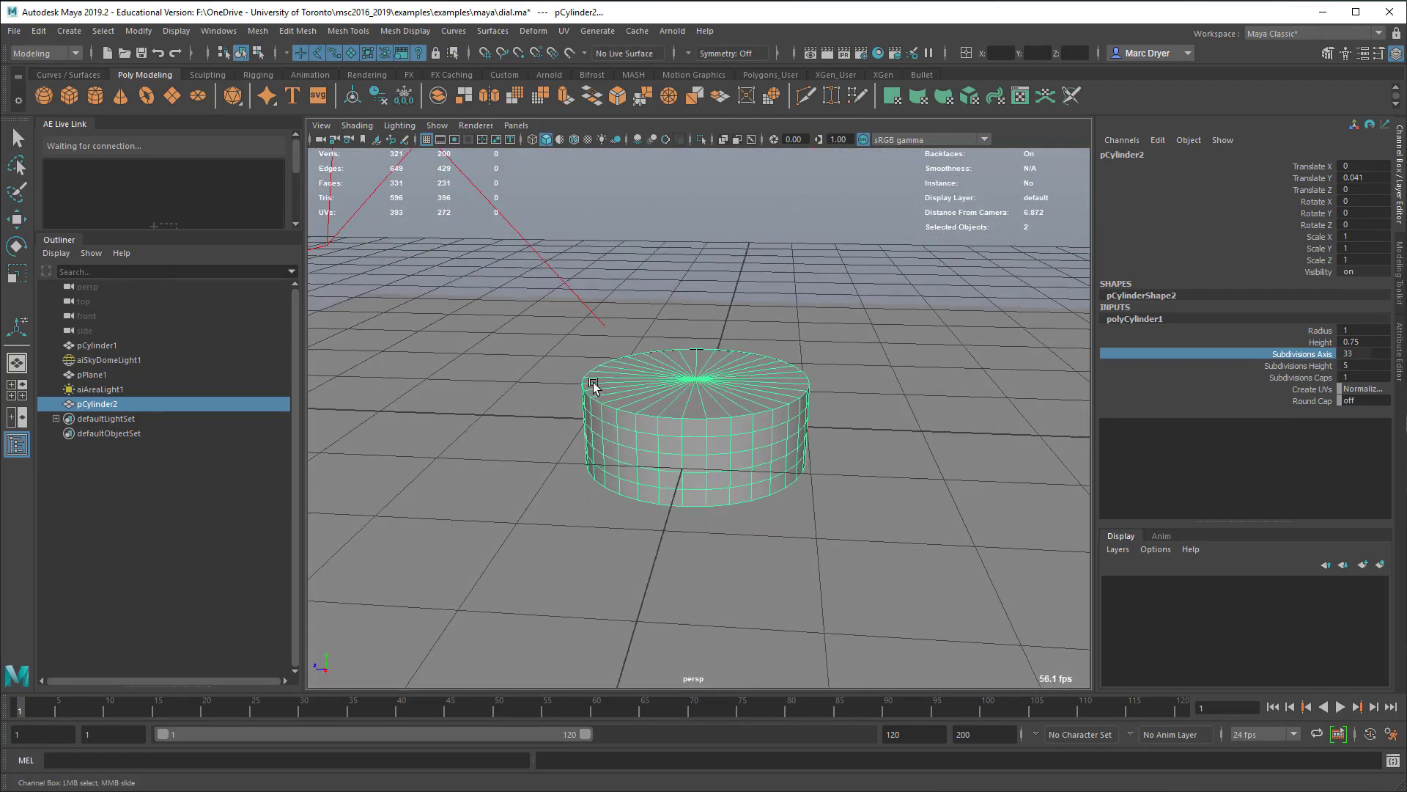
{"action": "right_click_drag", "start_coordinate": [524, 378], "coordinate": [694, 375], "text": "alt"}
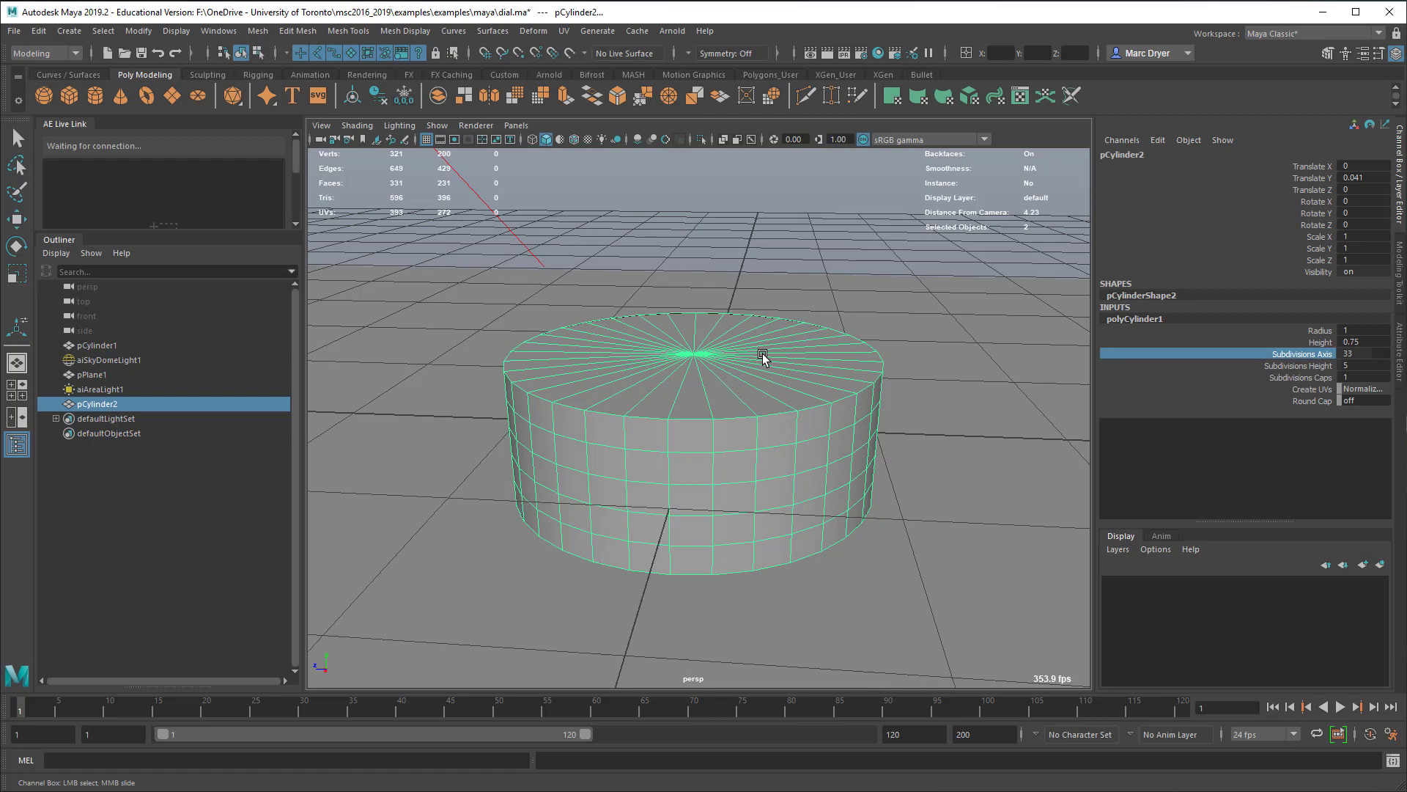
{"action": "right_click", "coordinate": [658, 356]}
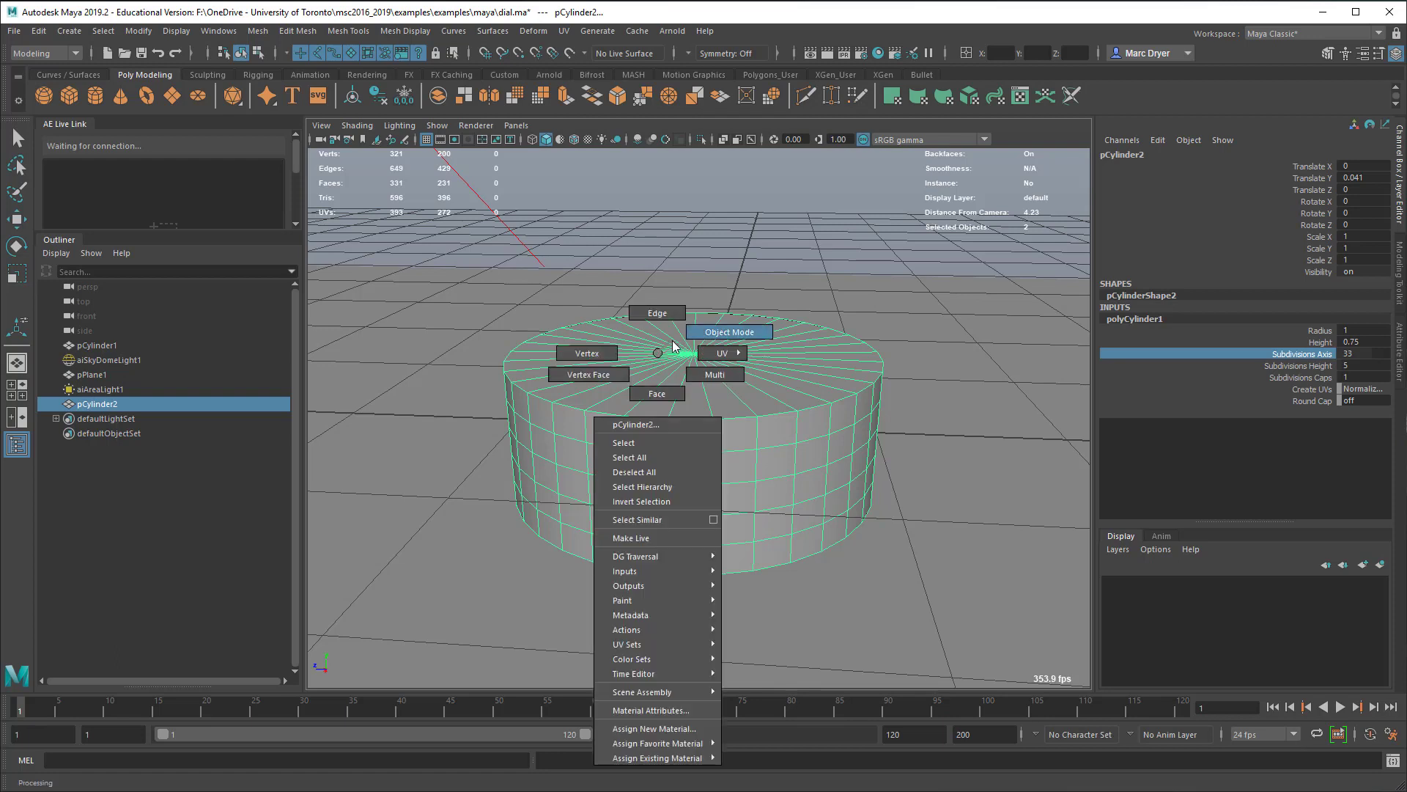
{"action": "left_click", "coordinate": [685, 335]}
{"action": "right_click", "coordinate": [683, 331]}
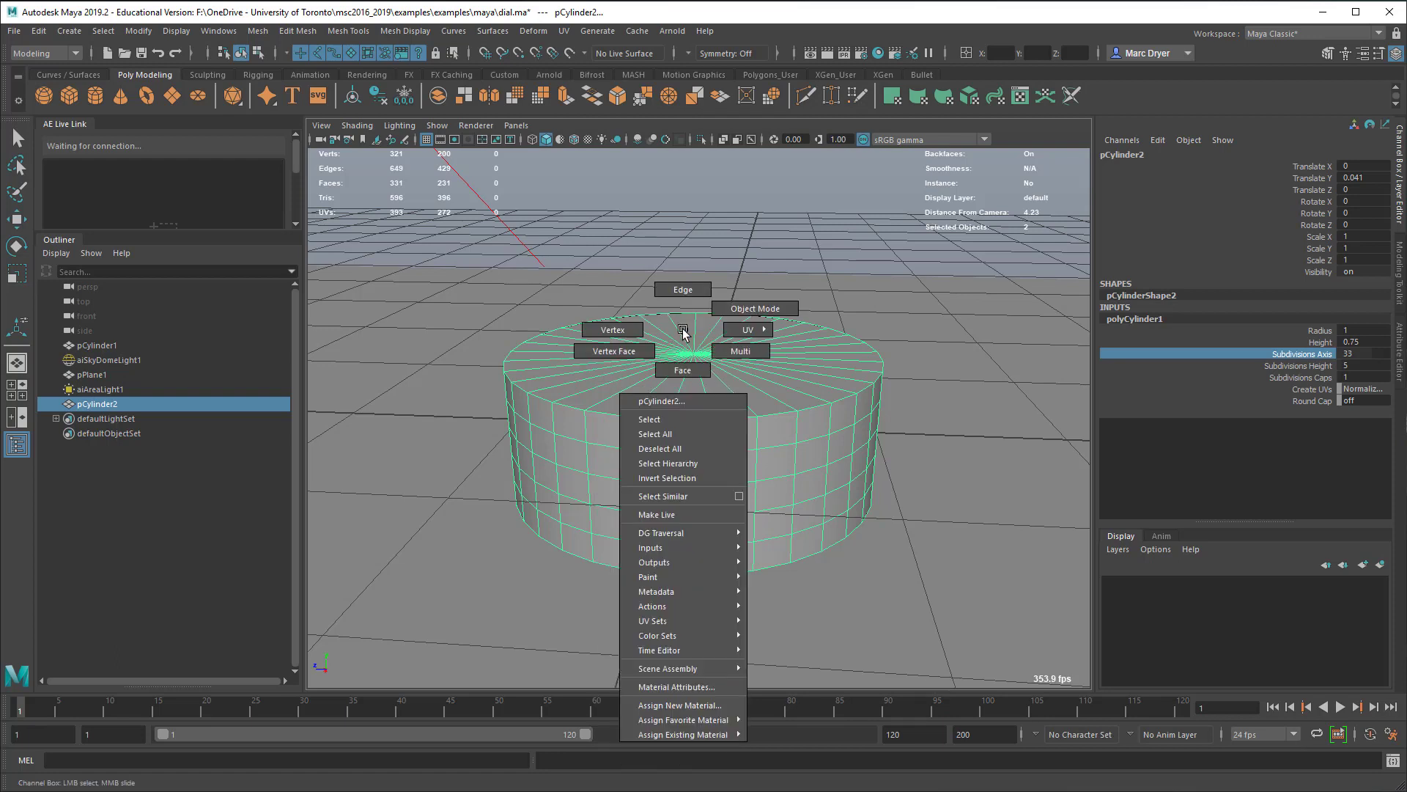
{"action": "left_click", "coordinate": [693, 705]}
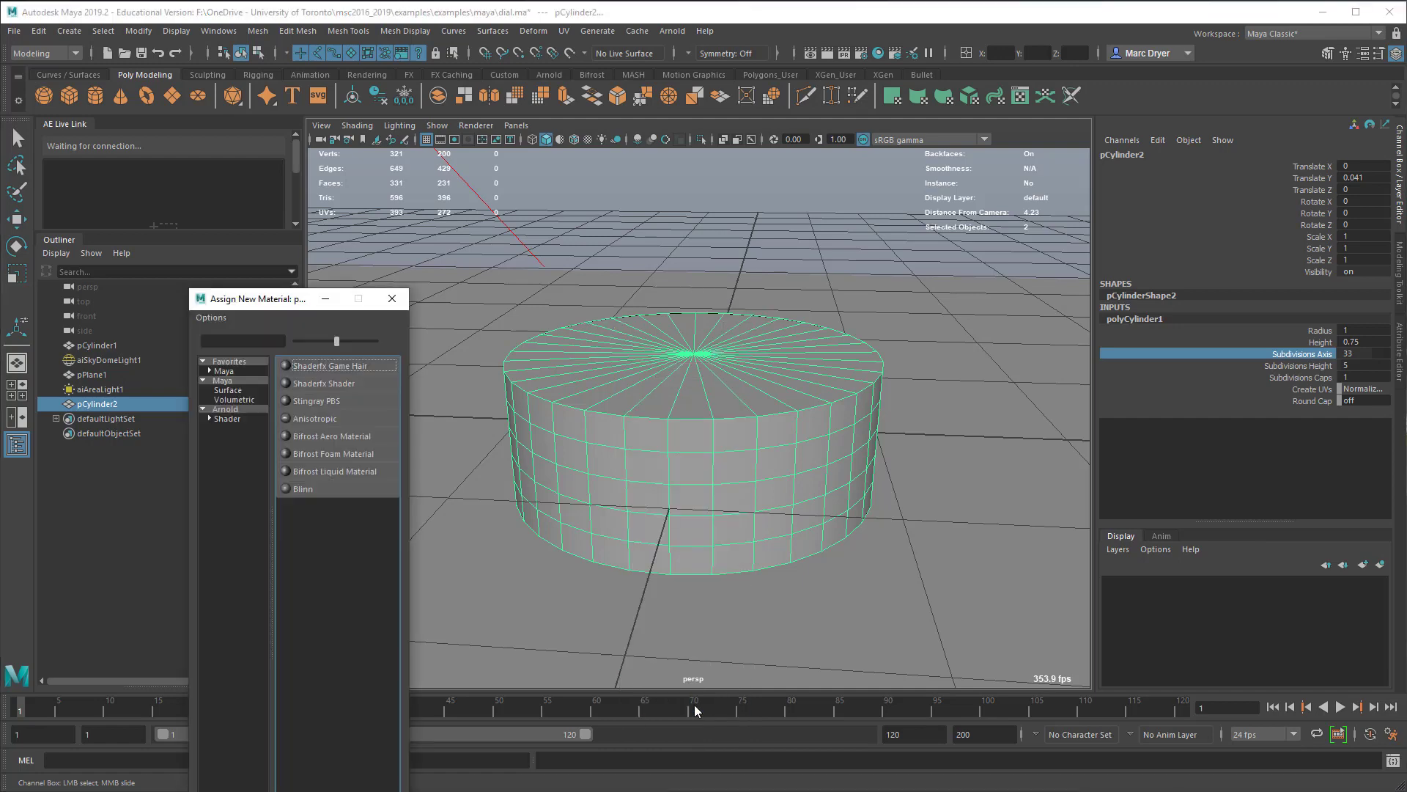
{"action": "left_click", "coordinate": [226, 418]}
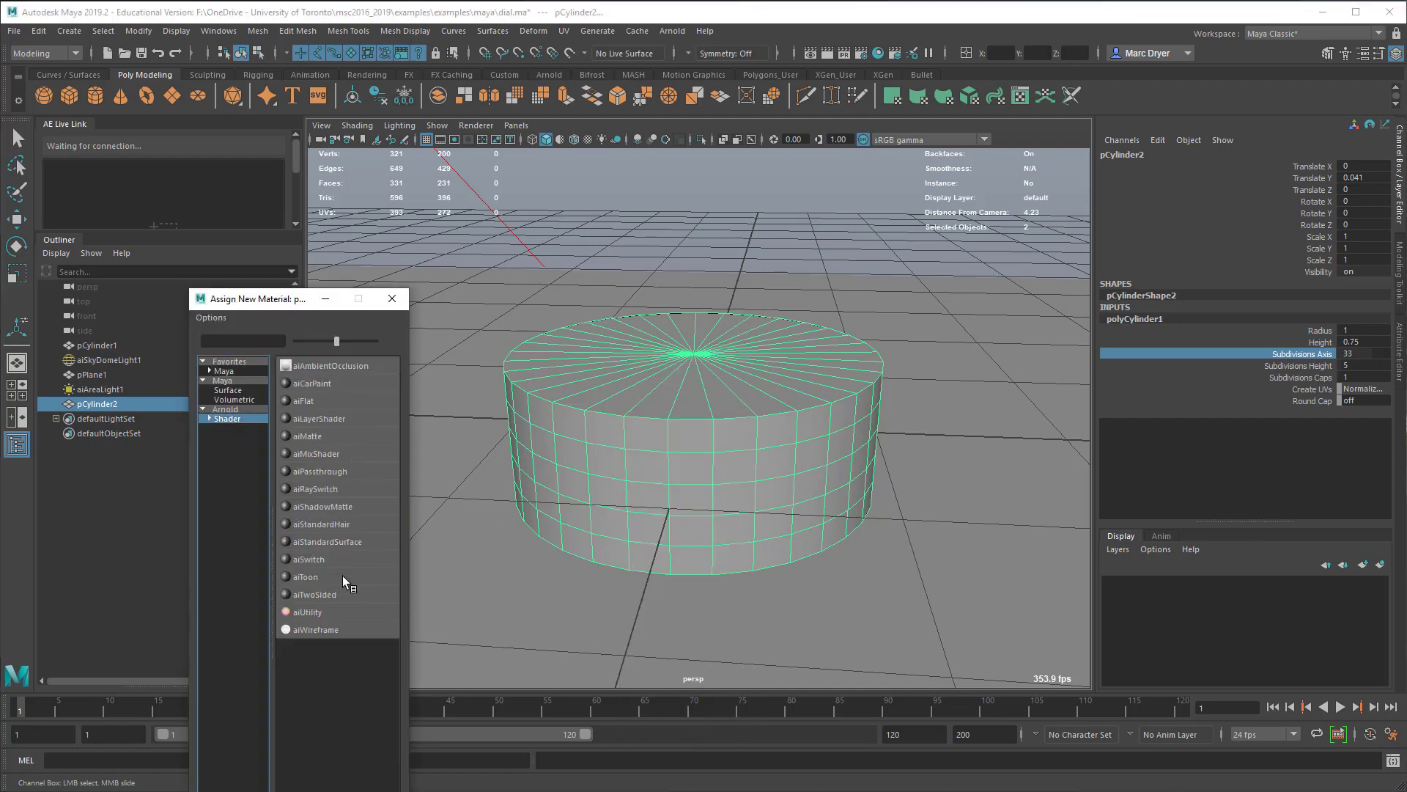
{"action": "left_click", "coordinate": [320, 541]}
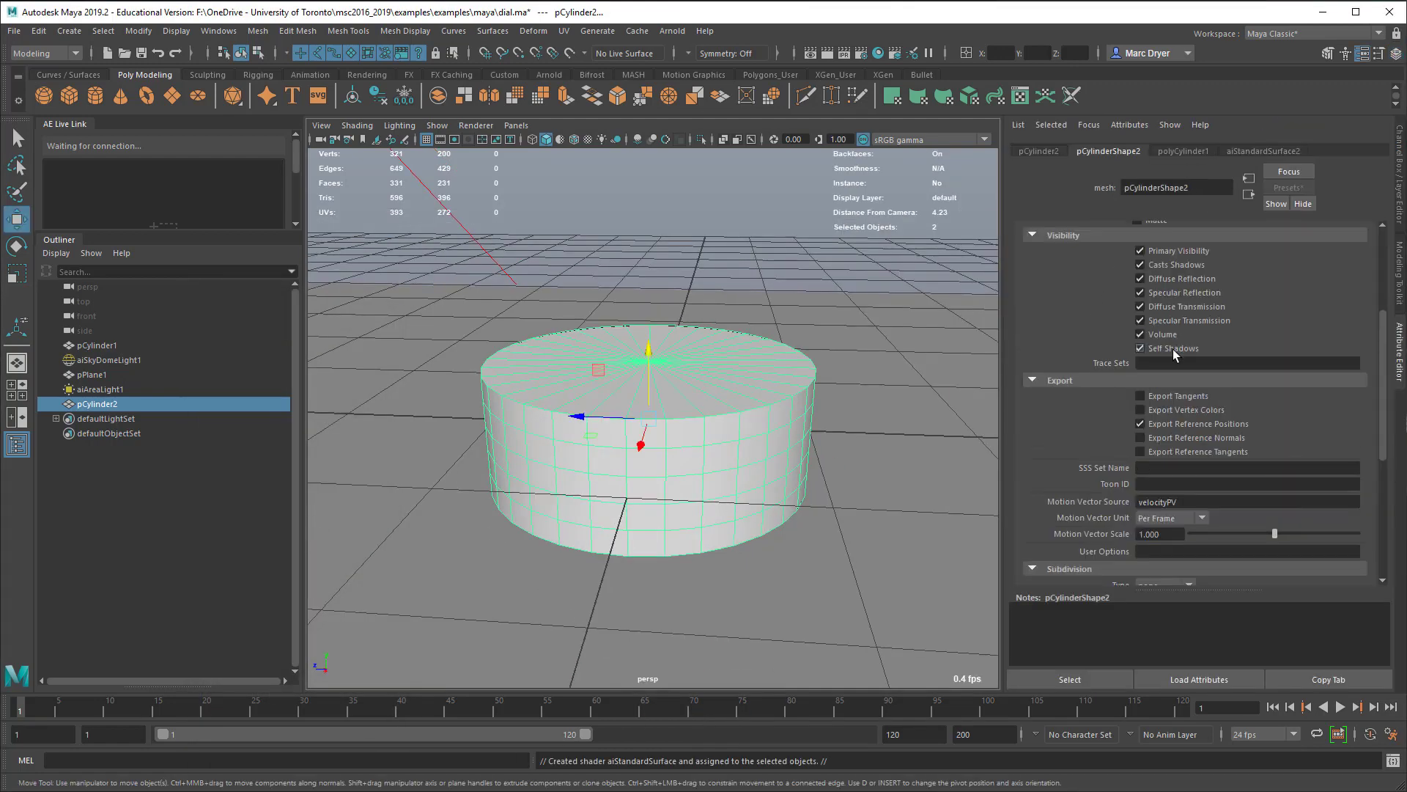
- Delete the new cylinder's construction history and freeze its transformations
{"action": "scroll", "coordinate": [1173, 349], "scroll_direction": "up", "scroll_amount": 3}
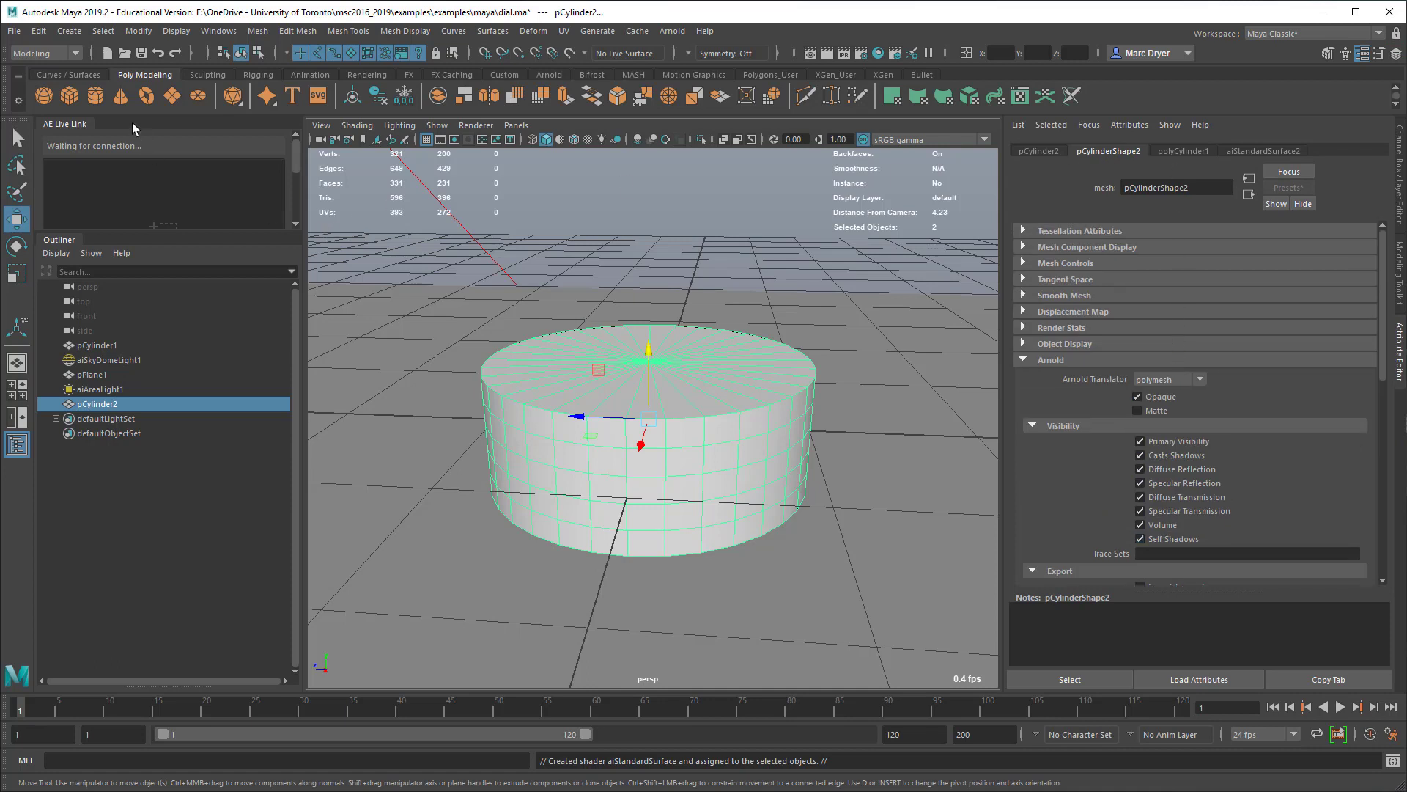
{"action": "left_click", "coordinate": [509, 75]}
{"action": "left_click", "coordinate": [44, 95]}
{"action": "left_click", "coordinate": [61, 94]}
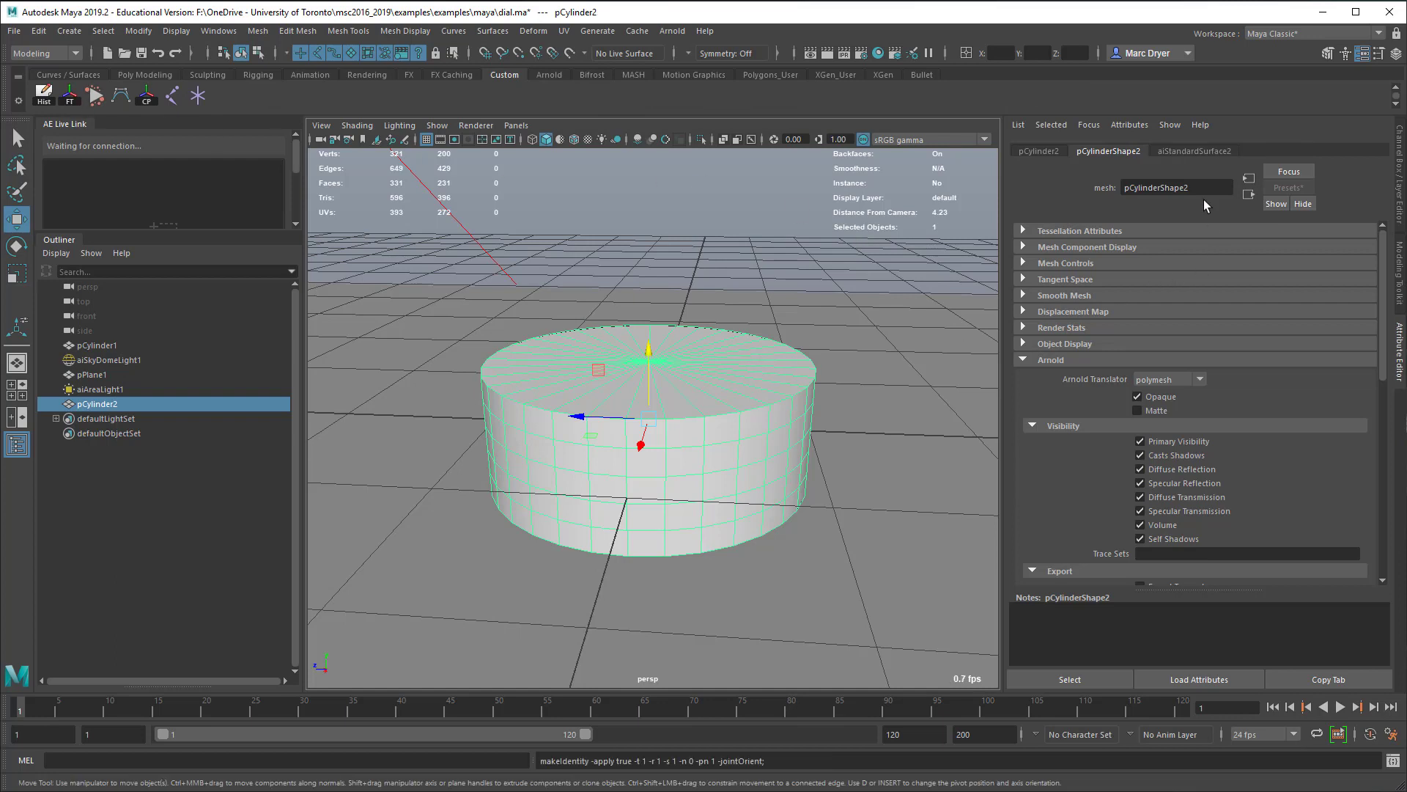
- Set the base color of the new cylinder's material to blue with hue 240, lowering the saturation to a light blue-violet
{"action": "left_click", "coordinate": [1201, 152]}
{"action": "left_click", "coordinate": [1150, 337]}
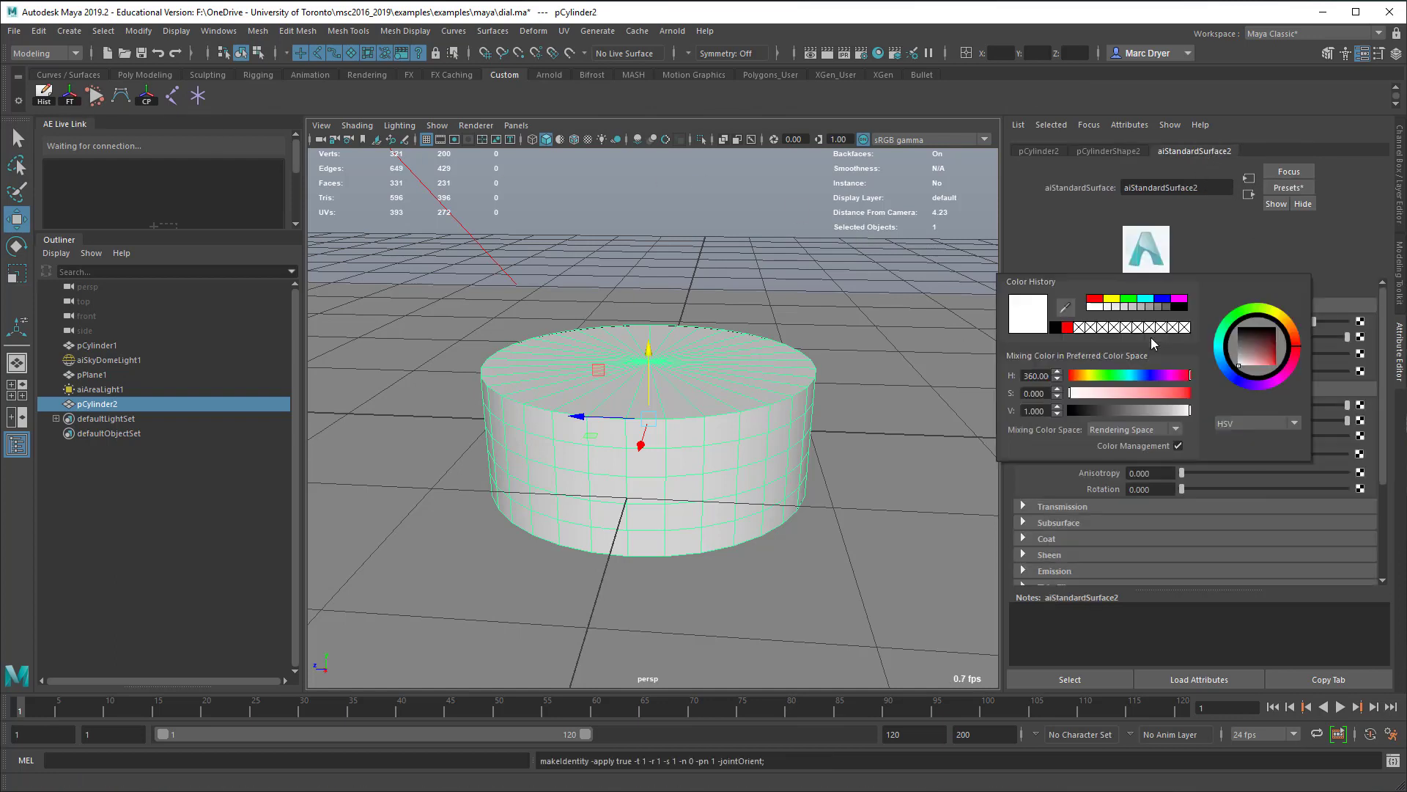
{"action": "left_click", "coordinate": [1164, 301]}
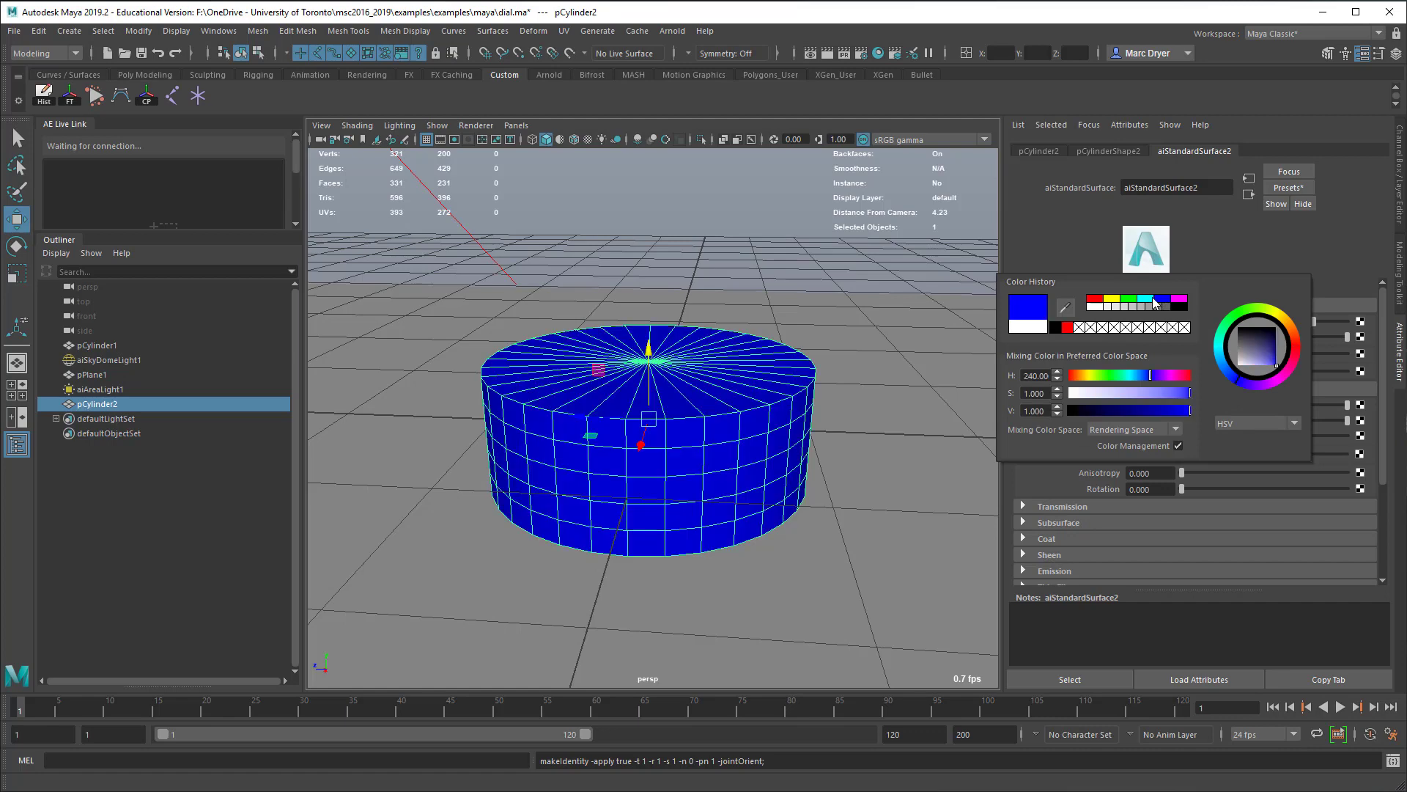
{"action": "left_click", "coordinate": [1166, 337]}
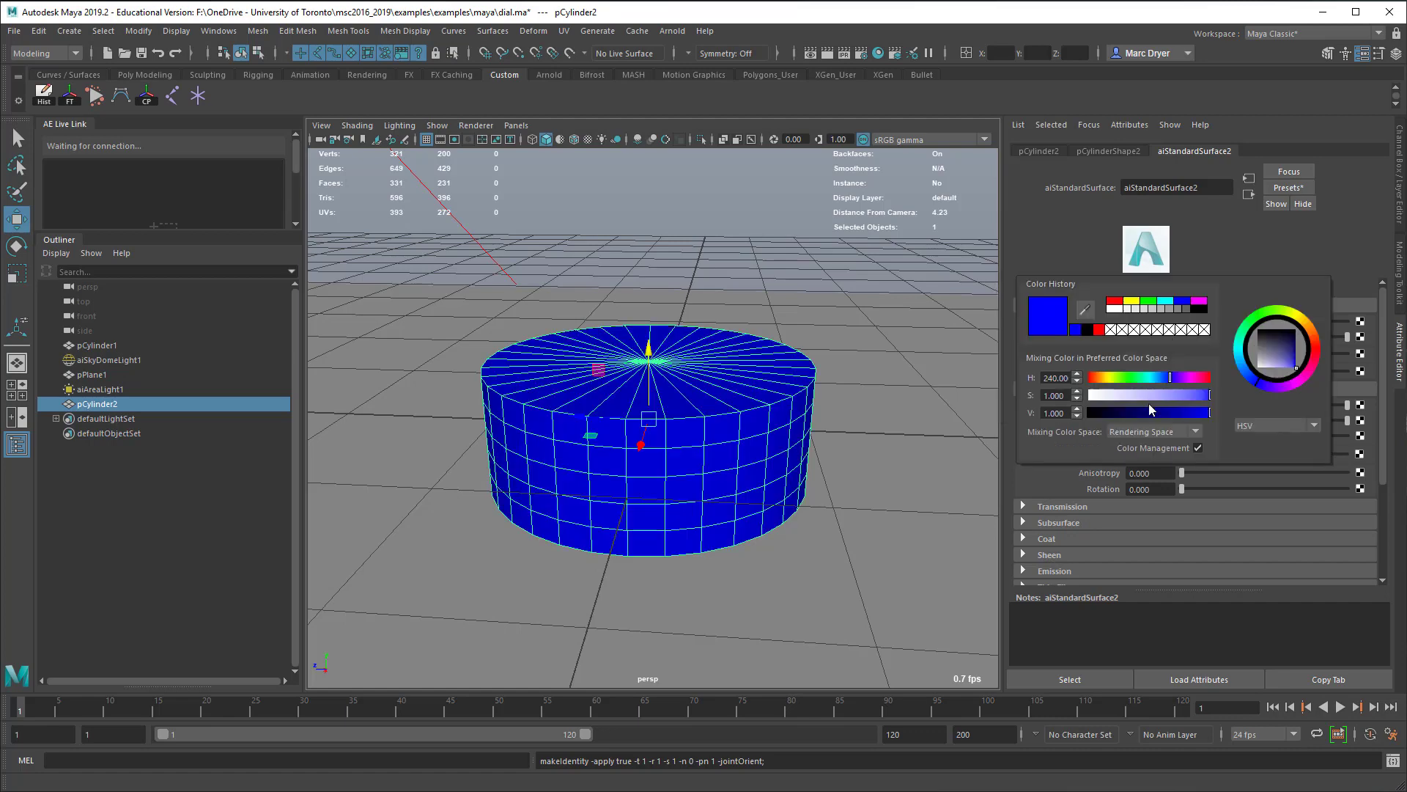
{"action": "left_click_drag", "start_coordinate": [1181, 396], "coordinate": [1173, 396]}
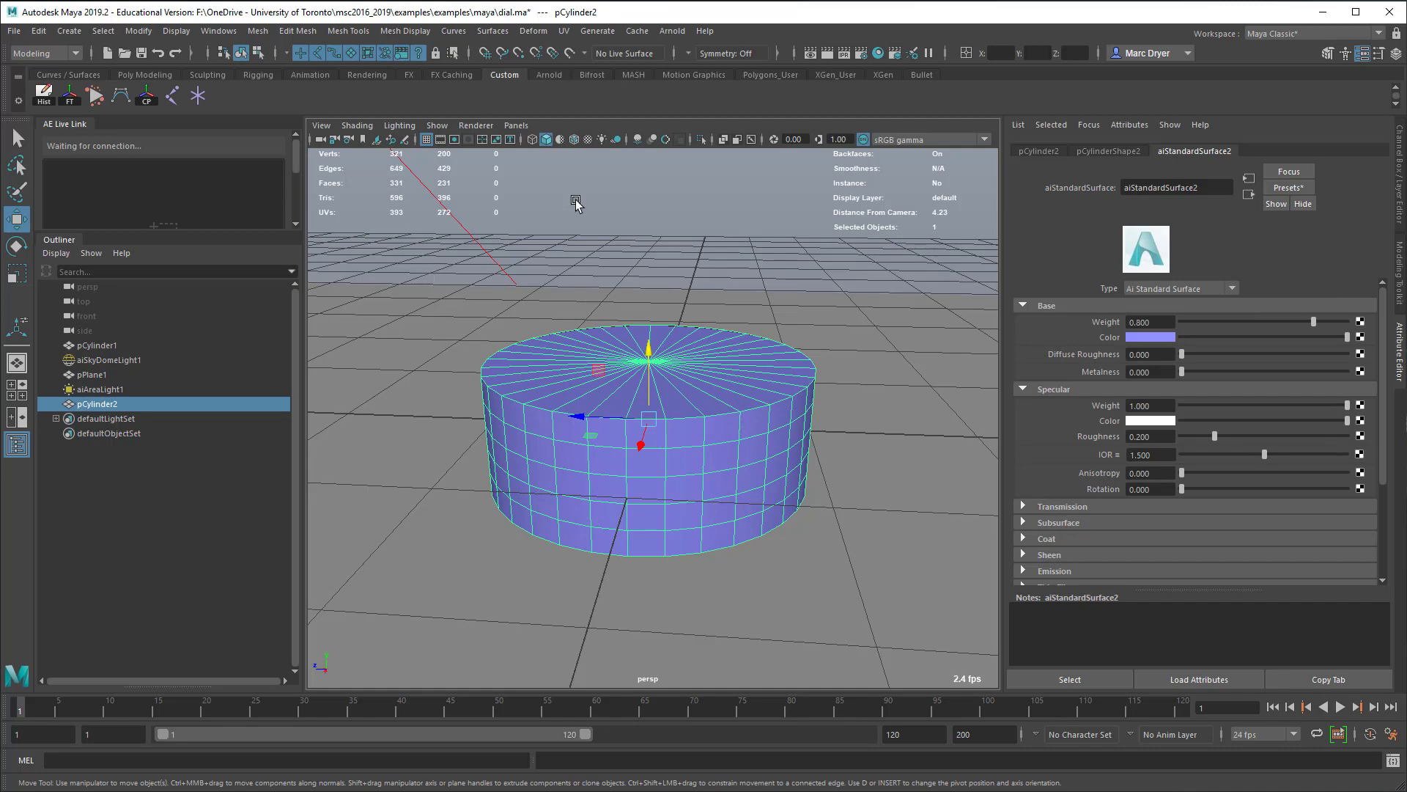
- Open the Hypershade and graph the aiStandardSurface1 material, including all connections of its shading group aiStandardSurface1SG
{"action": "left_click", "coordinate": [882, 54]}
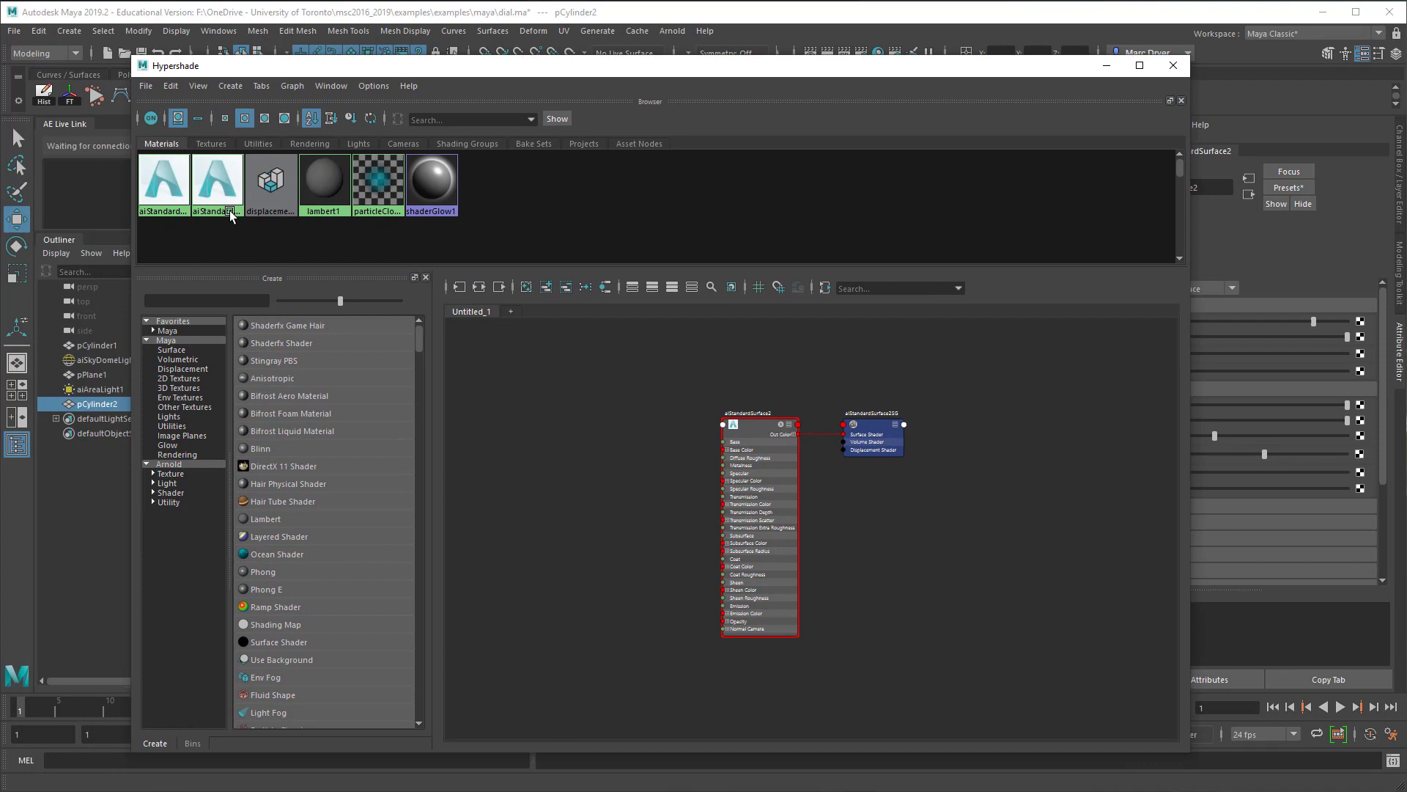
{"action": "left_click", "coordinate": [221, 202]}
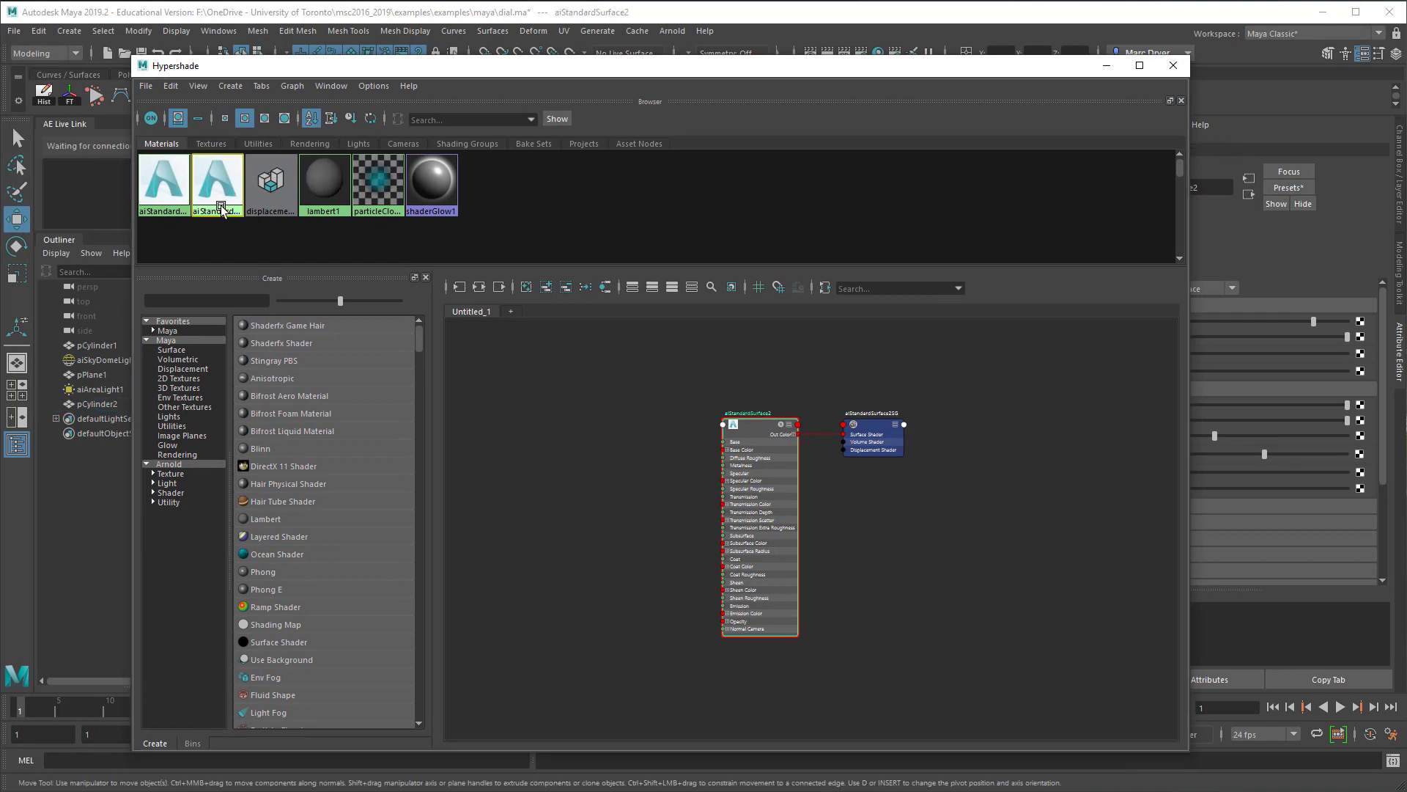
{"action": "left_click", "coordinate": [166, 187]}
{"action": "left_click", "coordinate": [482, 291]}
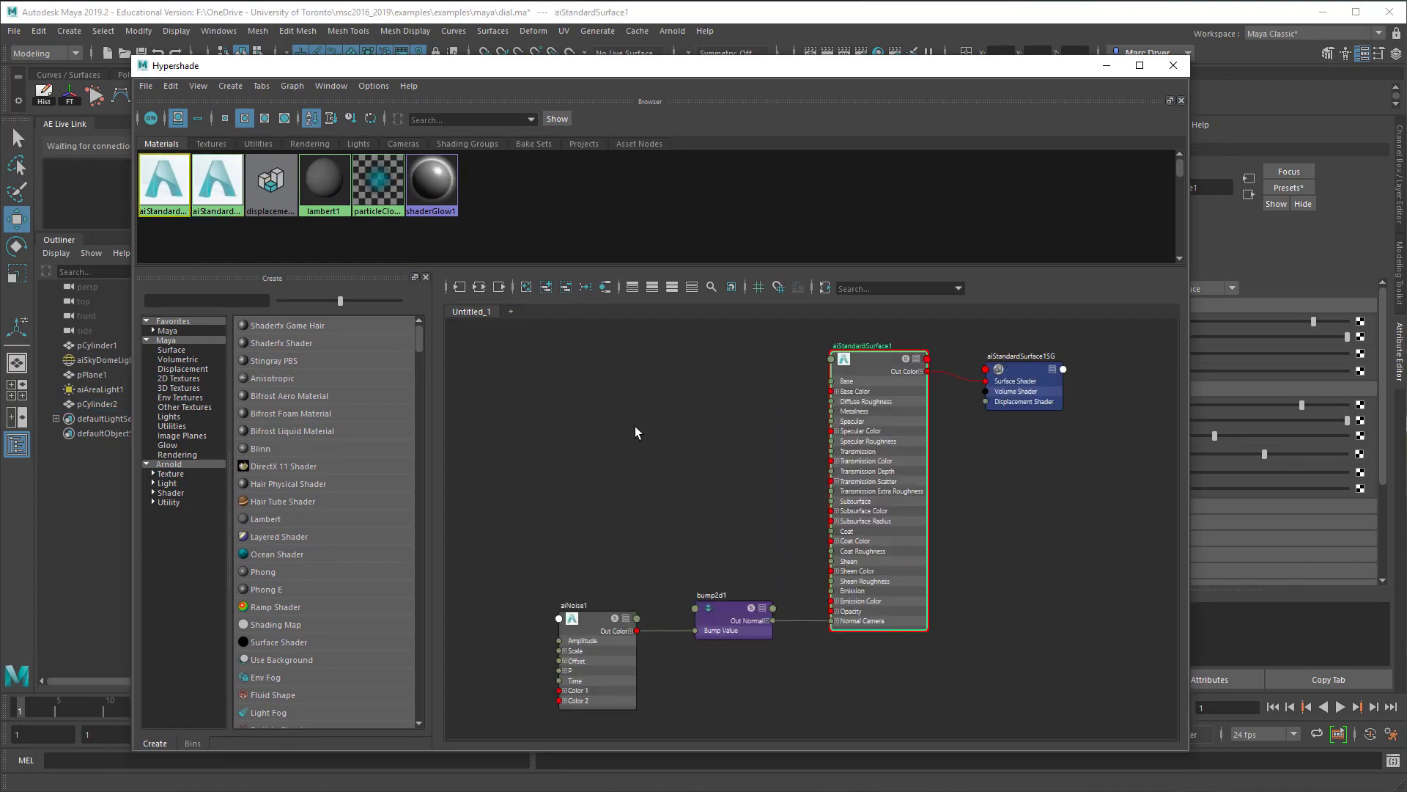
{"action": "left_click", "coordinate": [1006, 385]}
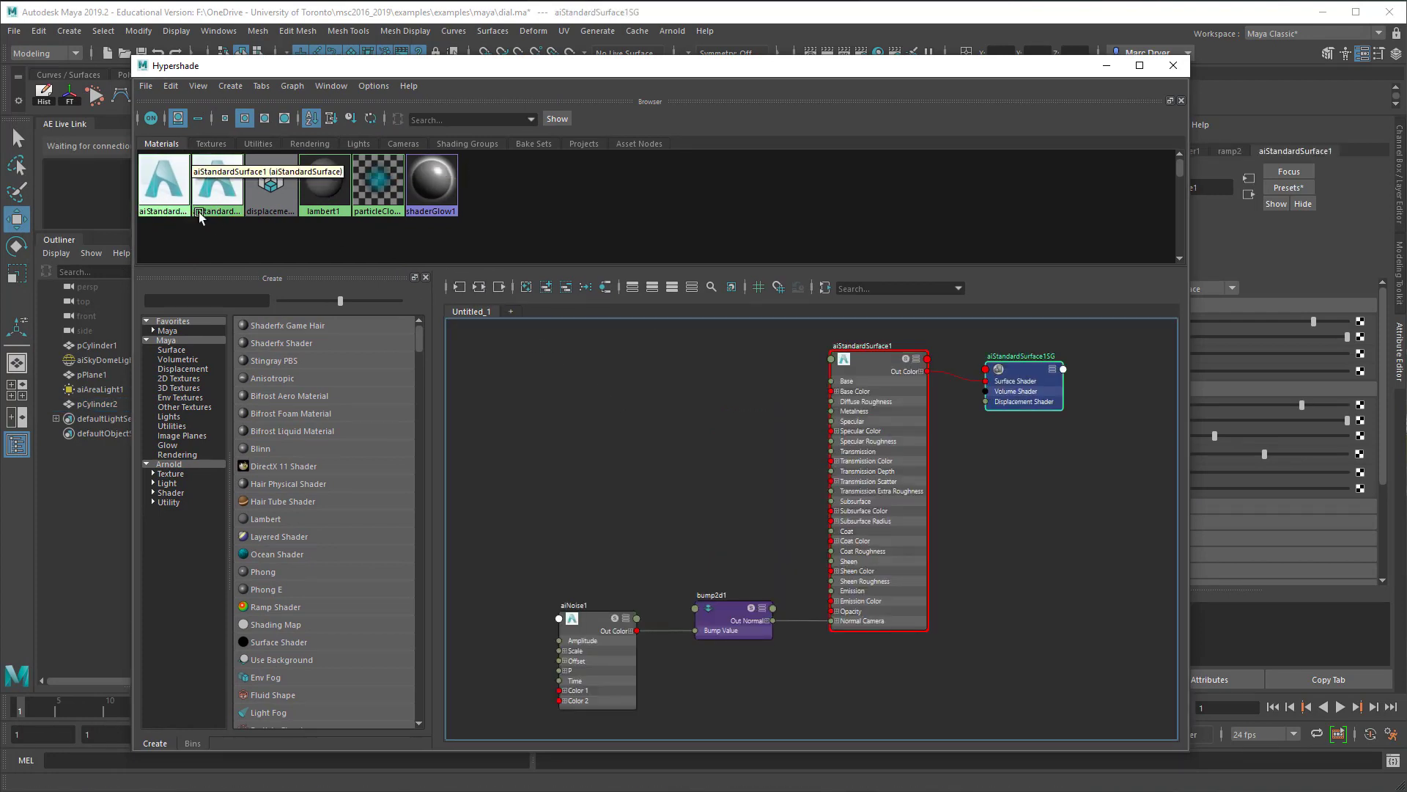
{"action": "left_click", "coordinate": [486, 291]}
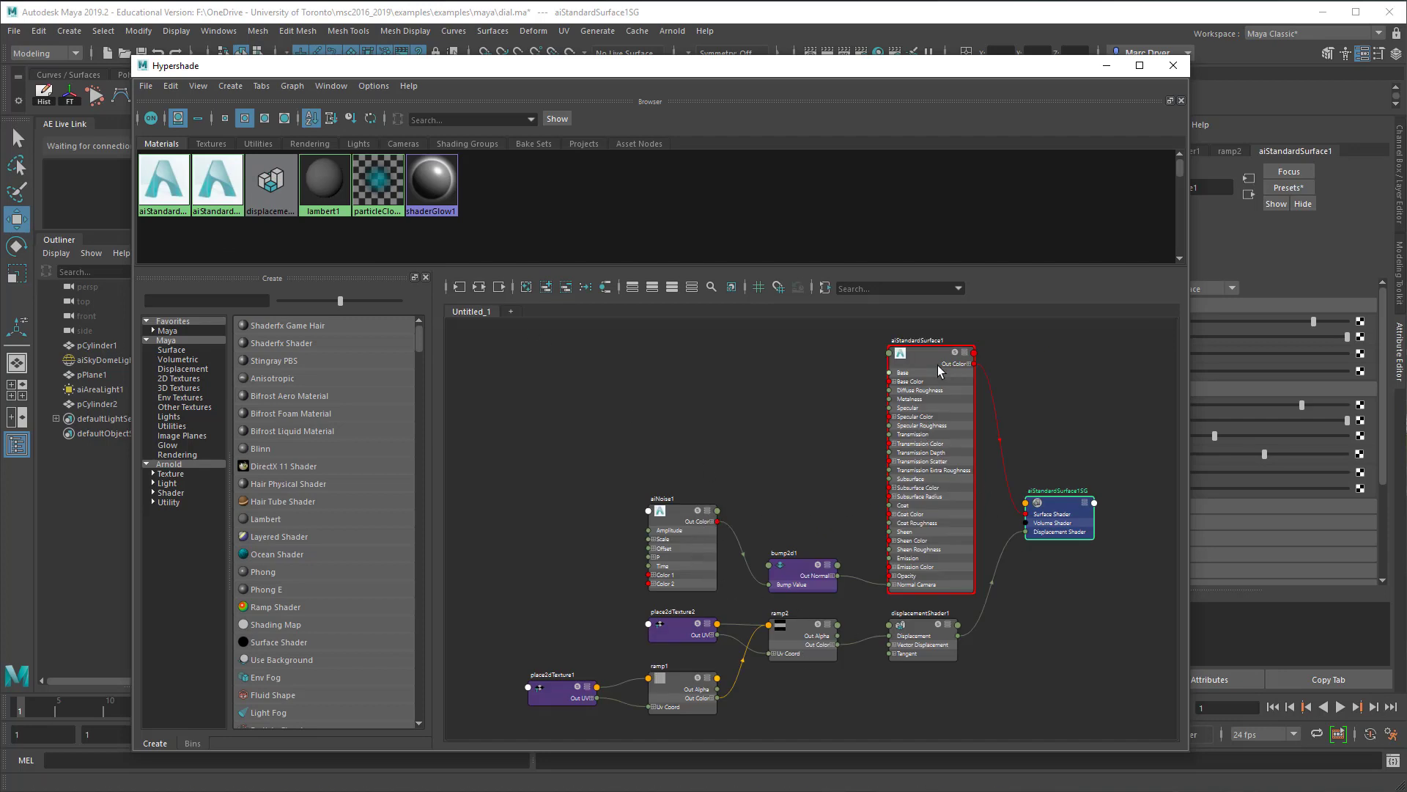
- Examine how the noise bump and ramp displacement nodes feed aiStandardSurface1 and its shading group
{"action": "scroll", "coordinate": [754, 484], "scroll_direction": "up", "scroll_amount": 2}
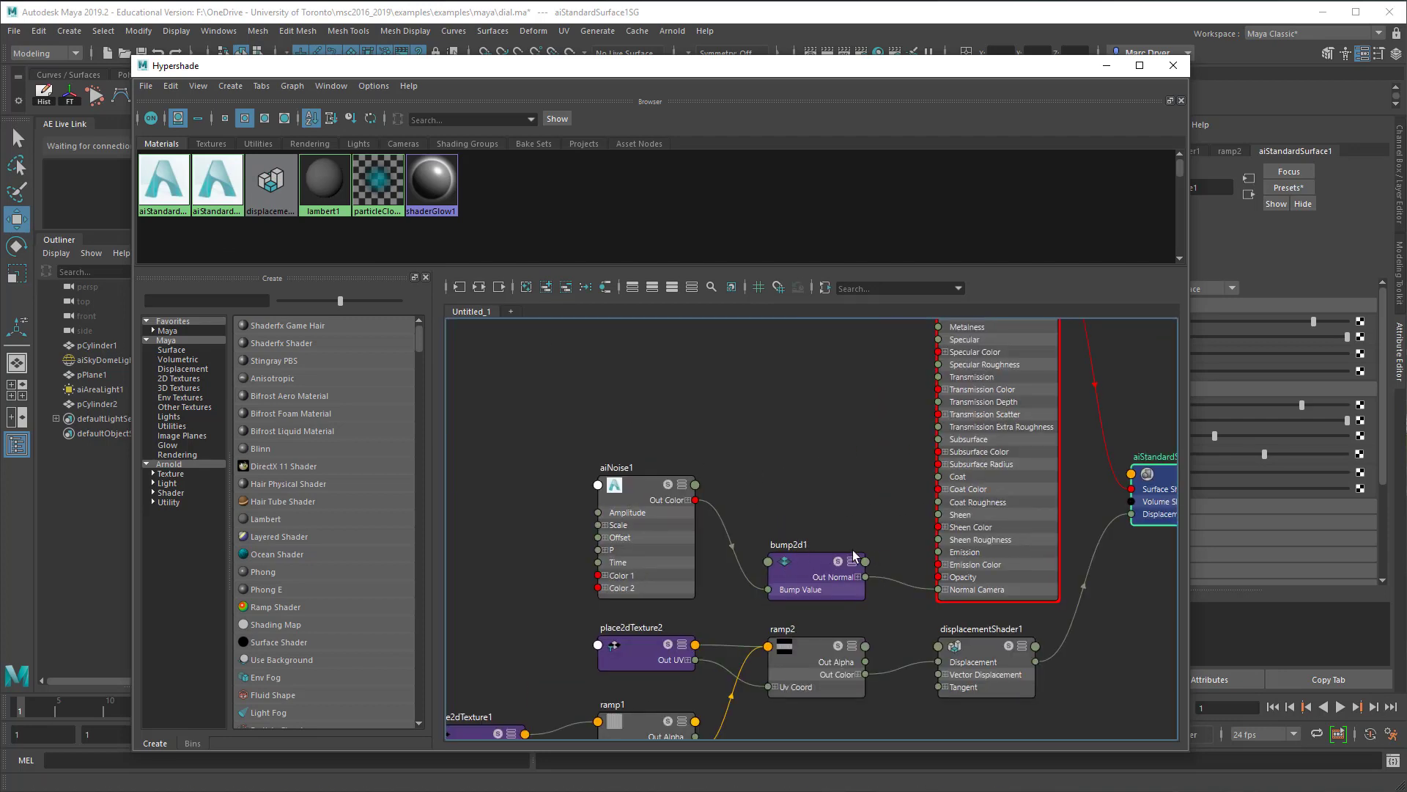
{"action": "scroll", "coordinate": [813, 535], "scroll_direction": "down", "scroll_amount": 2}
{"action": "mouse_move", "coordinate": [928, 357]}
{"action": "left_mouse_down"}
{"action": "mouse_move", "coordinate": [908, 334]}
{"action": "mouse_move", "coordinate": [921, 335]}
{"action": "left_mouse_up"}
{"action": "mouse_move", "coordinate": [1070, 501]}
{"action": "left_mouse_down"}
{"action": "mouse_move", "coordinate": [1090, 513]}
{"action": "mouse_move", "coordinate": [1052, 473]}
{"action": "mouse_move", "coordinate": [1065, 504]}
{"action": "left_mouse_up"}
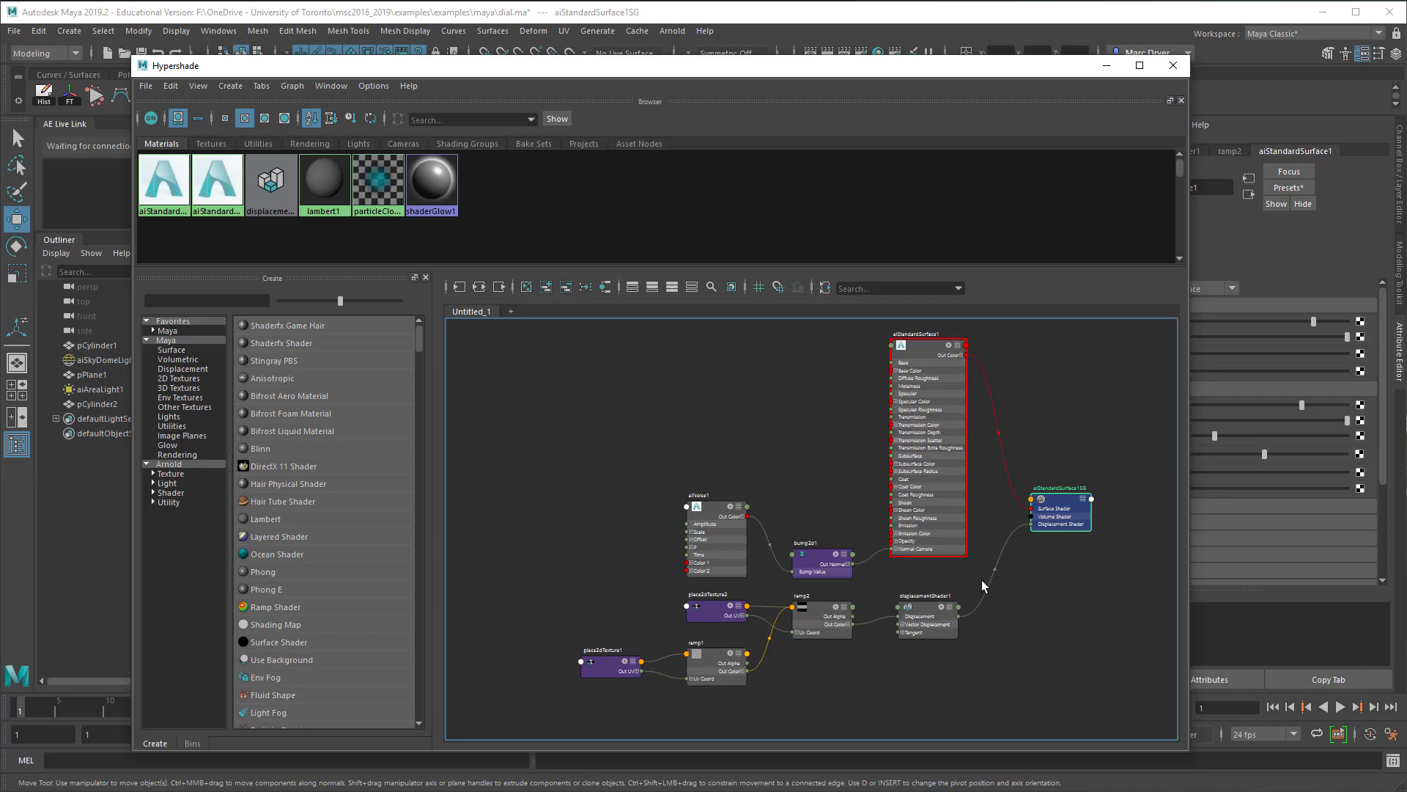
{"action": "right_click_drag", "start_coordinate": [857, 649], "coordinate": [991, 632], "text": "alt"}
{"action": "middle_click_drag", "start_coordinate": [1096, 505], "coordinate": [955, 488], "text": "alt"}
{"action": "right_click_drag", "start_coordinate": [955, 488], "coordinate": [1047, 454], "text": "alt"}
{"action": "right_click_drag", "start_coordinate": [1096, 549], "coordinate": [996, 564], "text": "alt"}
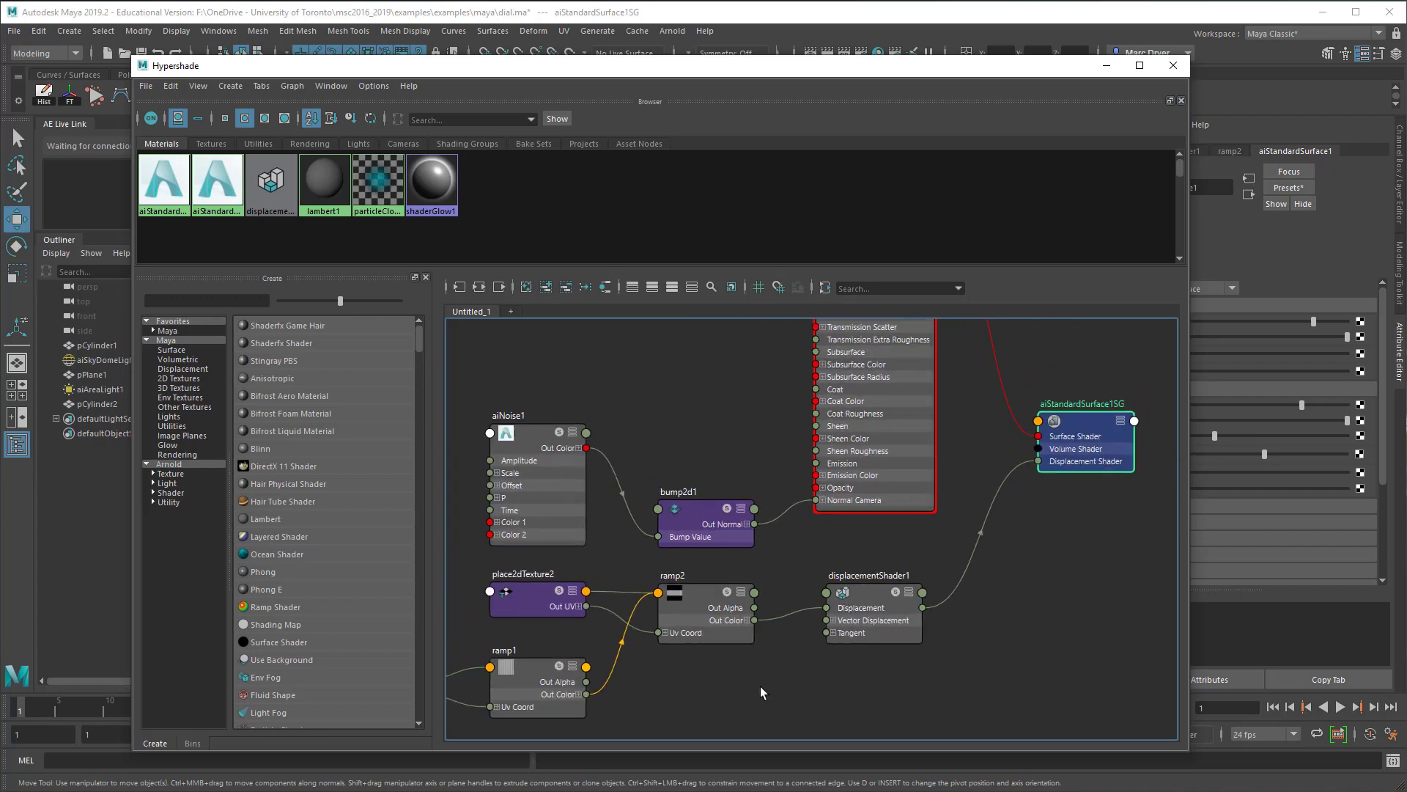
{"action": "right_click_drag", "start_coordinate": [706, 674], "coordinate": [603, 672], "text": "alt"}
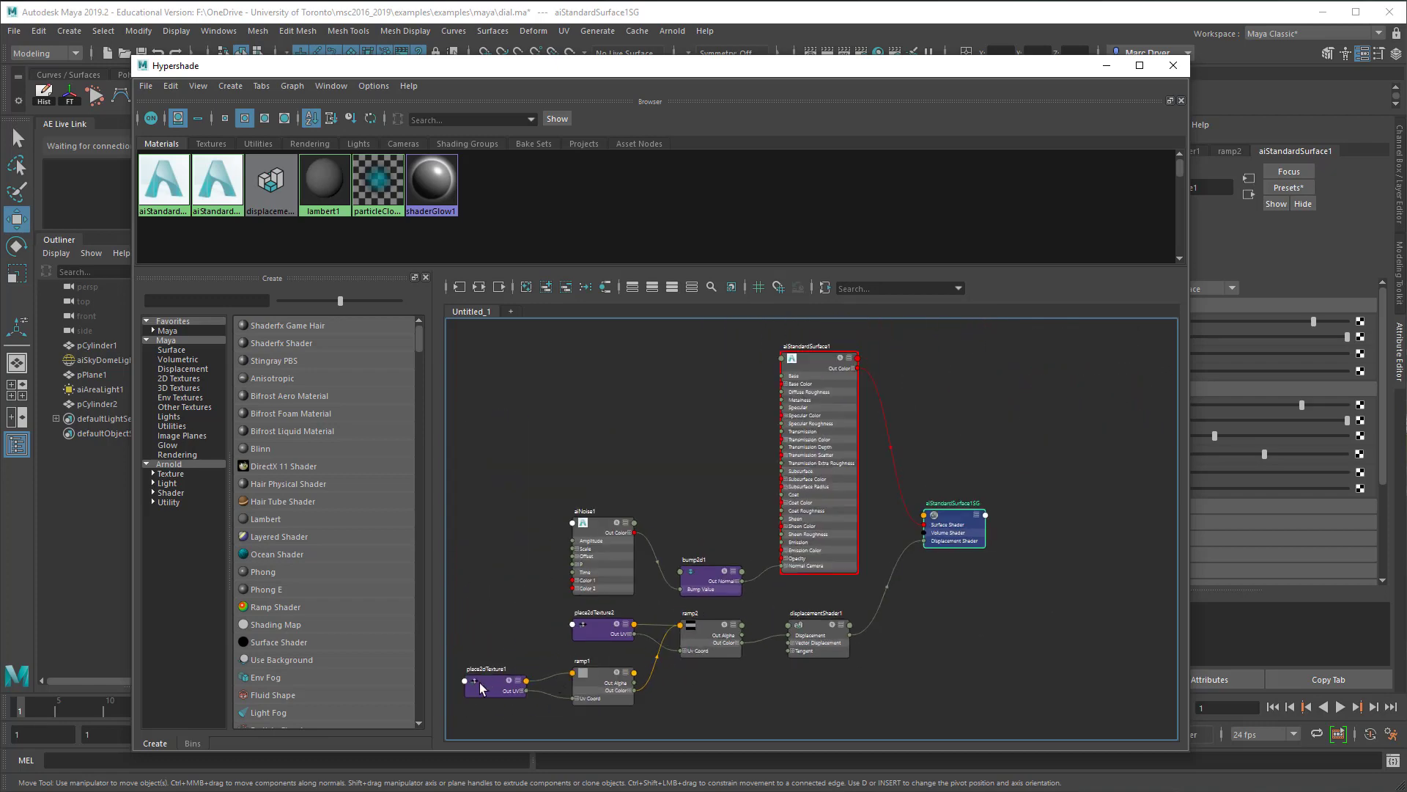
- Inspect the ramp nodes, displacement shader and shading group in the aiStandardSurface1 network, spacing the nodes apart
{"action": "left_click_drag", "start_coordinate": [480, 683], "coordinate": [491, 695]}
{"action": "mouse_move", "coordinate": [606, 689]}
{"action": "left_mouse_down"}
{"action": "mouse_move", "coordinate": [588, 681]}
{"action": "mouse_move", "coordinate": [605, 681]}
{"action": "left_mouse_up"}
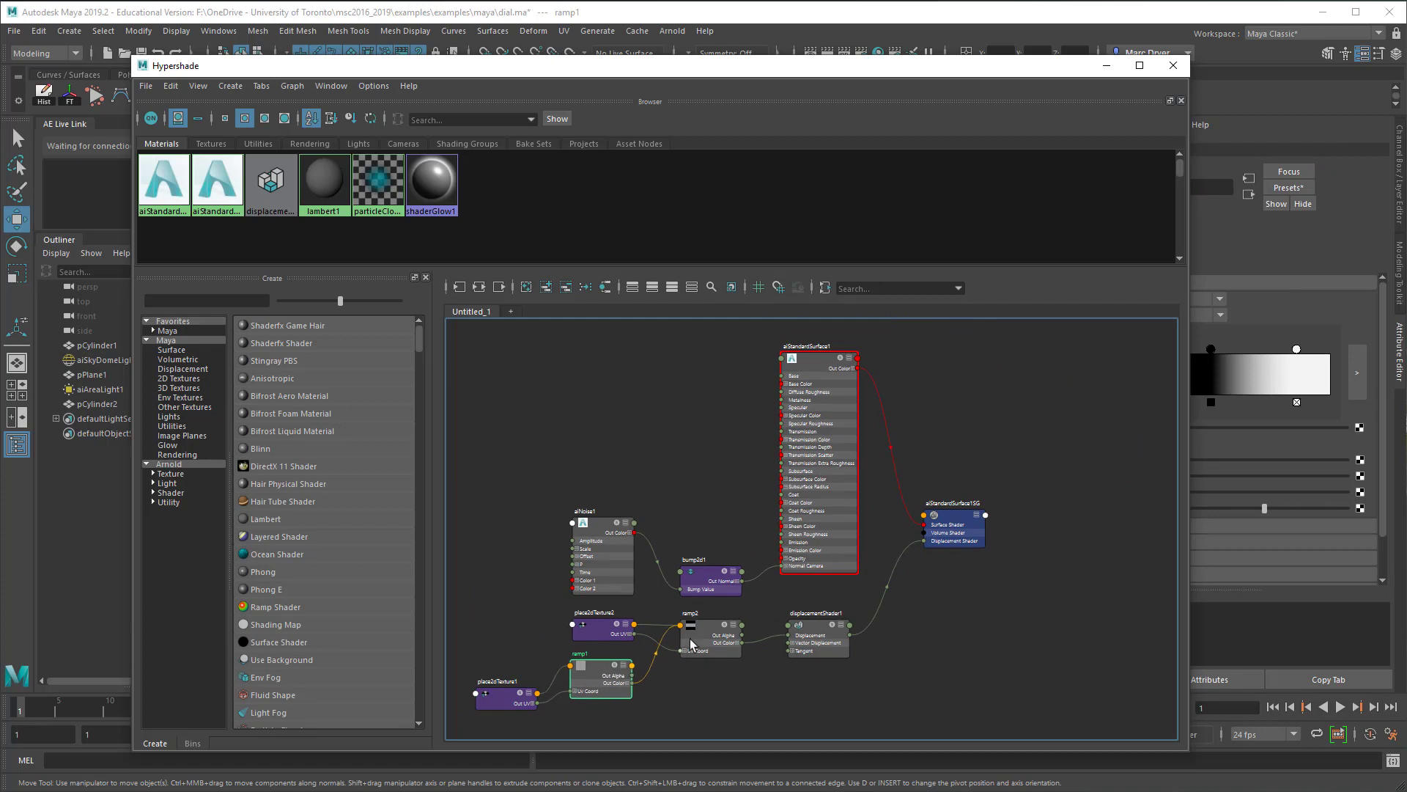
{"action": "left_click_drag", "start_coordinate": [690, 644], "coordinate": [693, 650]}
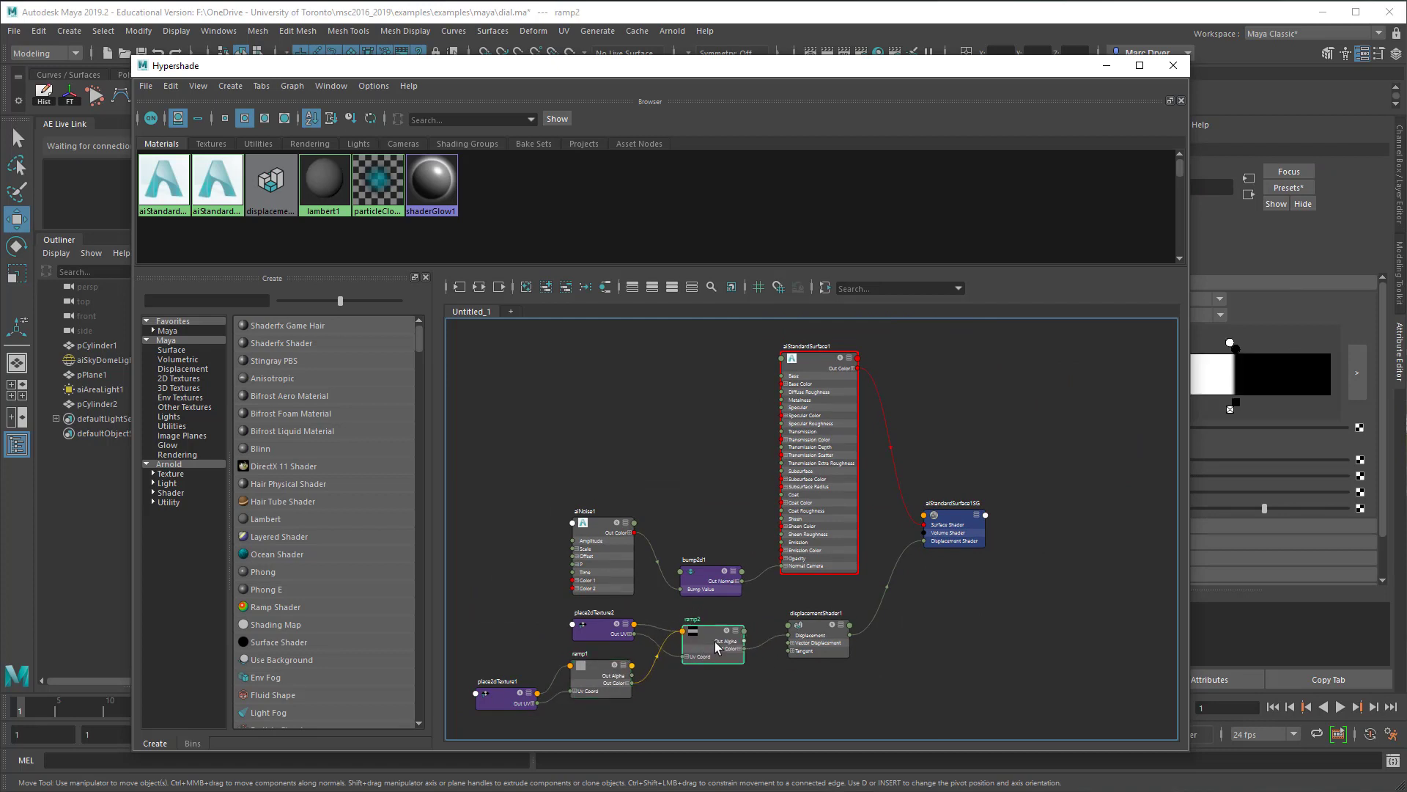
{"action": "left_click_drag", "start_coordinate": [927, 69], "coordinate": [635, 85]}
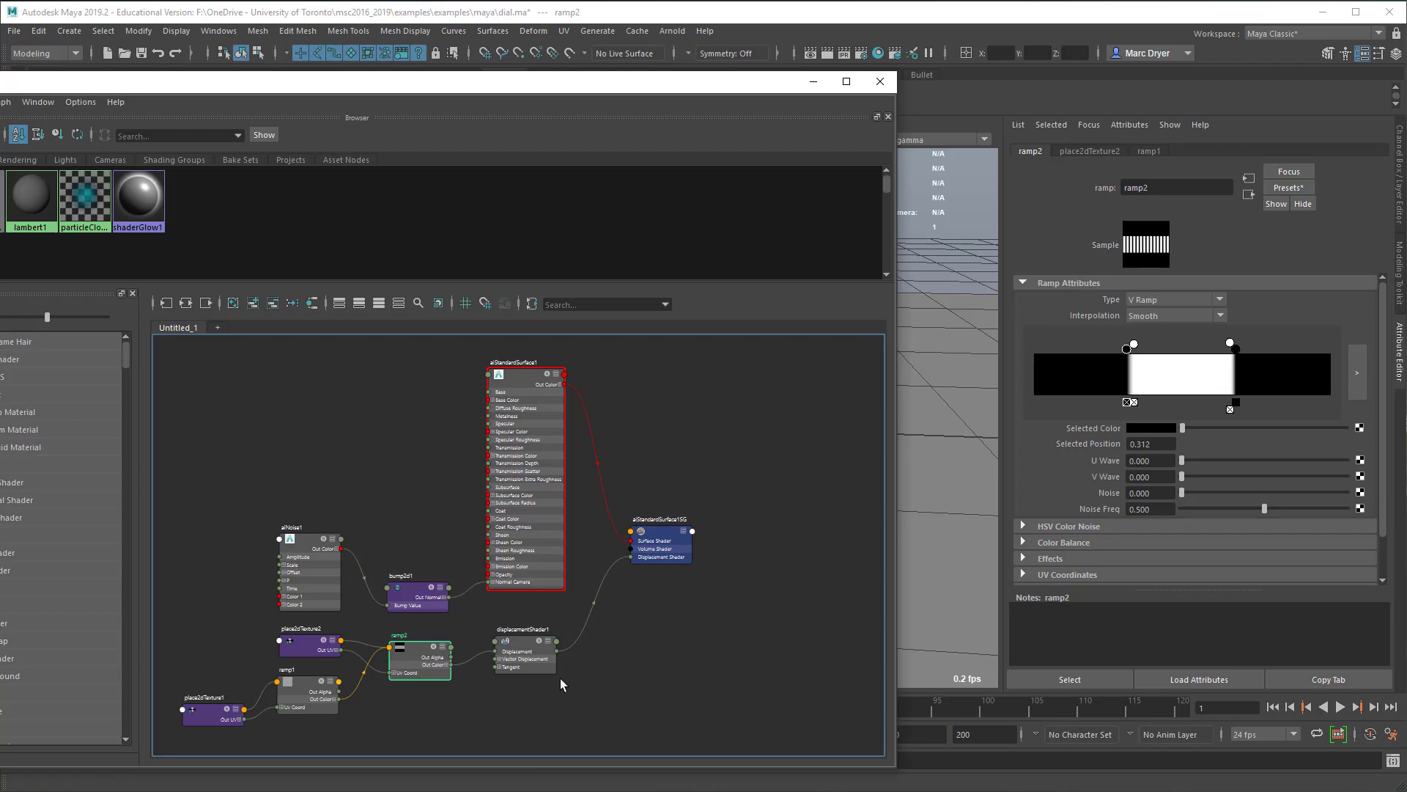
{"action": "left_click_drag", "start_coordinate": [525, 635], "coordinate": [526, 645]}
{"action": "left_click_drag", "start_coordinate": [666, 535], "coordinate": [685, 538]}
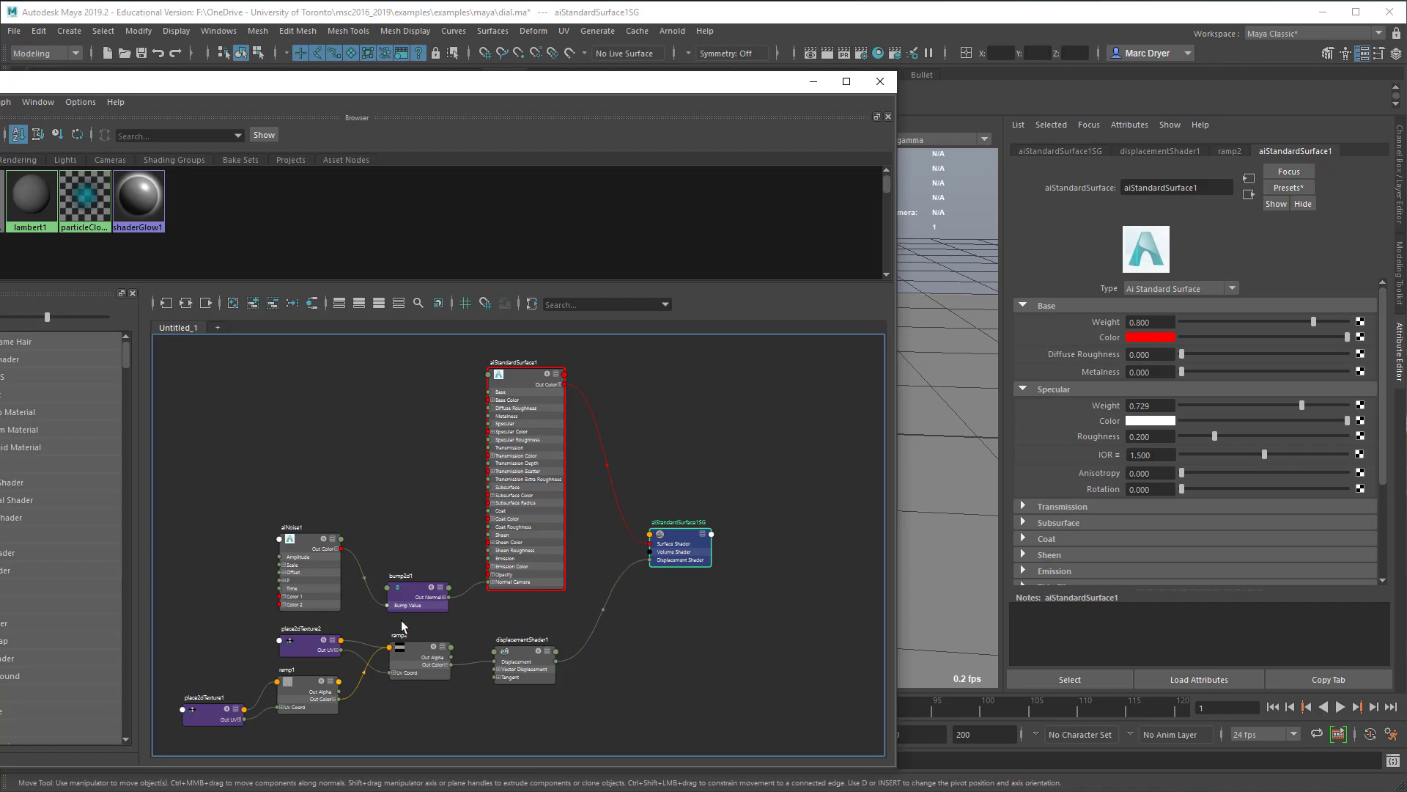
- Examine the aiNoise1 and bump2d1 branch and the ramp-driven displacement branch of the aiStandardSurface1 network
{"action": "scroll", "coordinate": [374, 573], "scroll_direction": "up", "scroll_amount": 3}
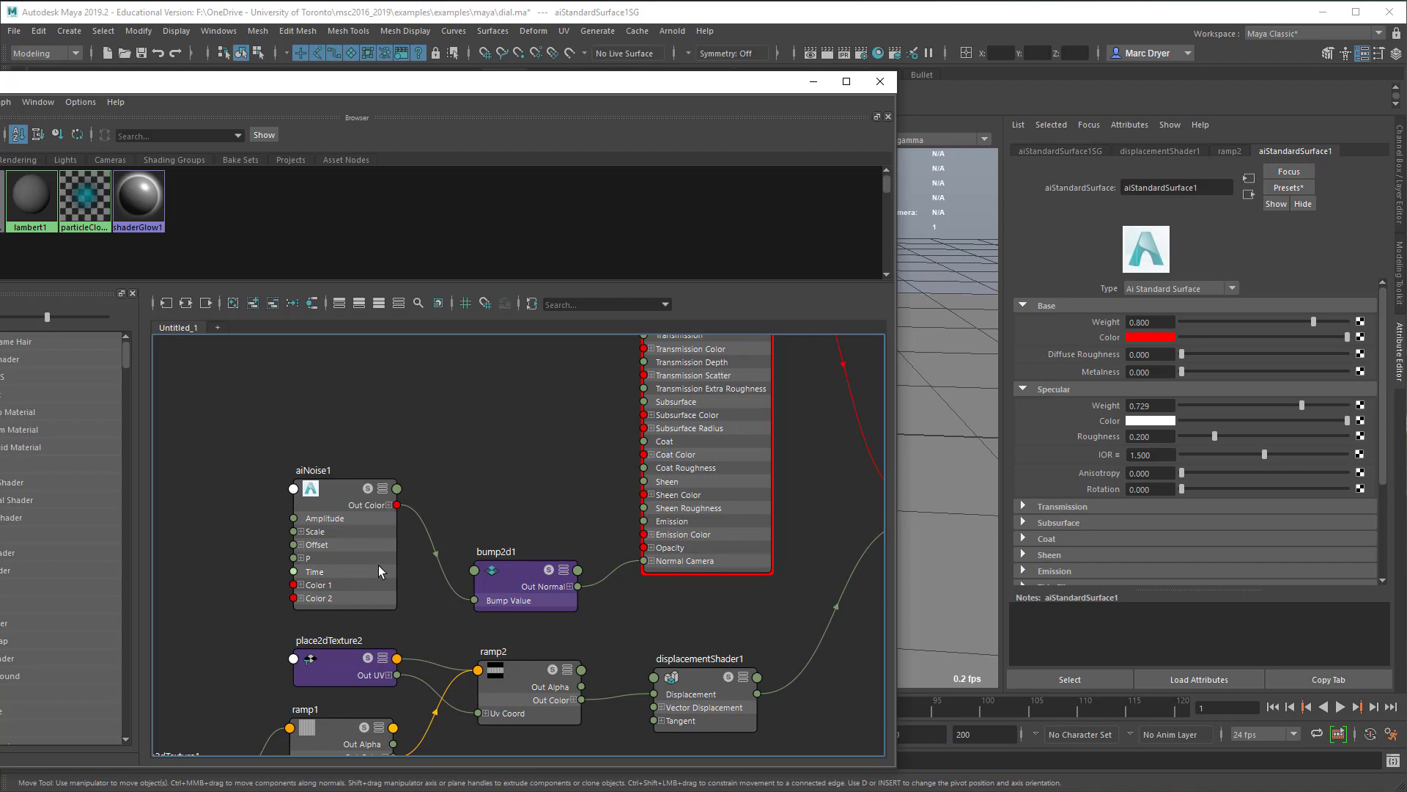
{"action": "left_click_drag", "start_coordinate": [507, 584], "coordinate": [510, 536]}
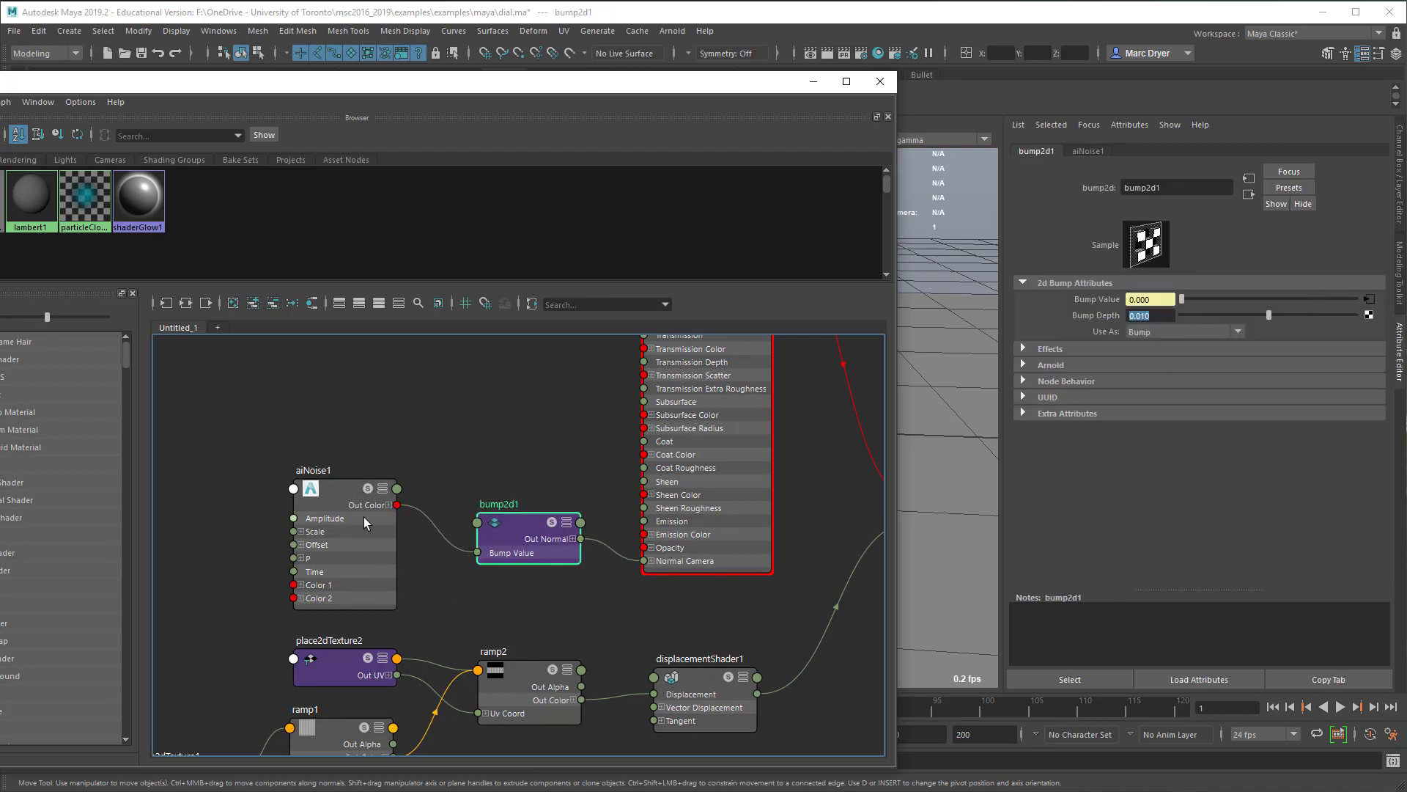
{"action": "scroll", "coordinate": [684, 498], "scroll_direction": "down", "scroll_amount": 2}
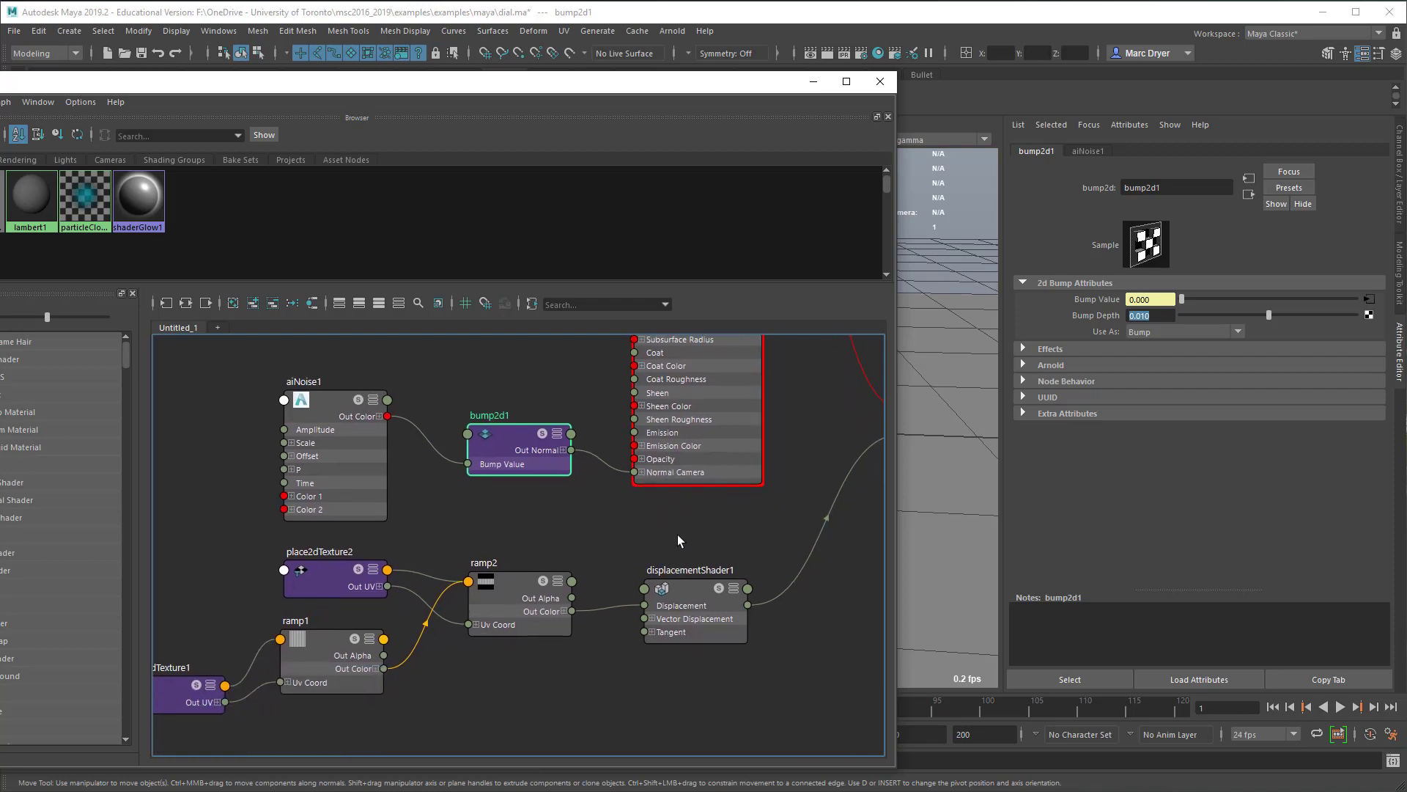
{"action": "scroll", "coordinate": [658, 574], "scroll_direction": "down", "scroll_amount": 1}
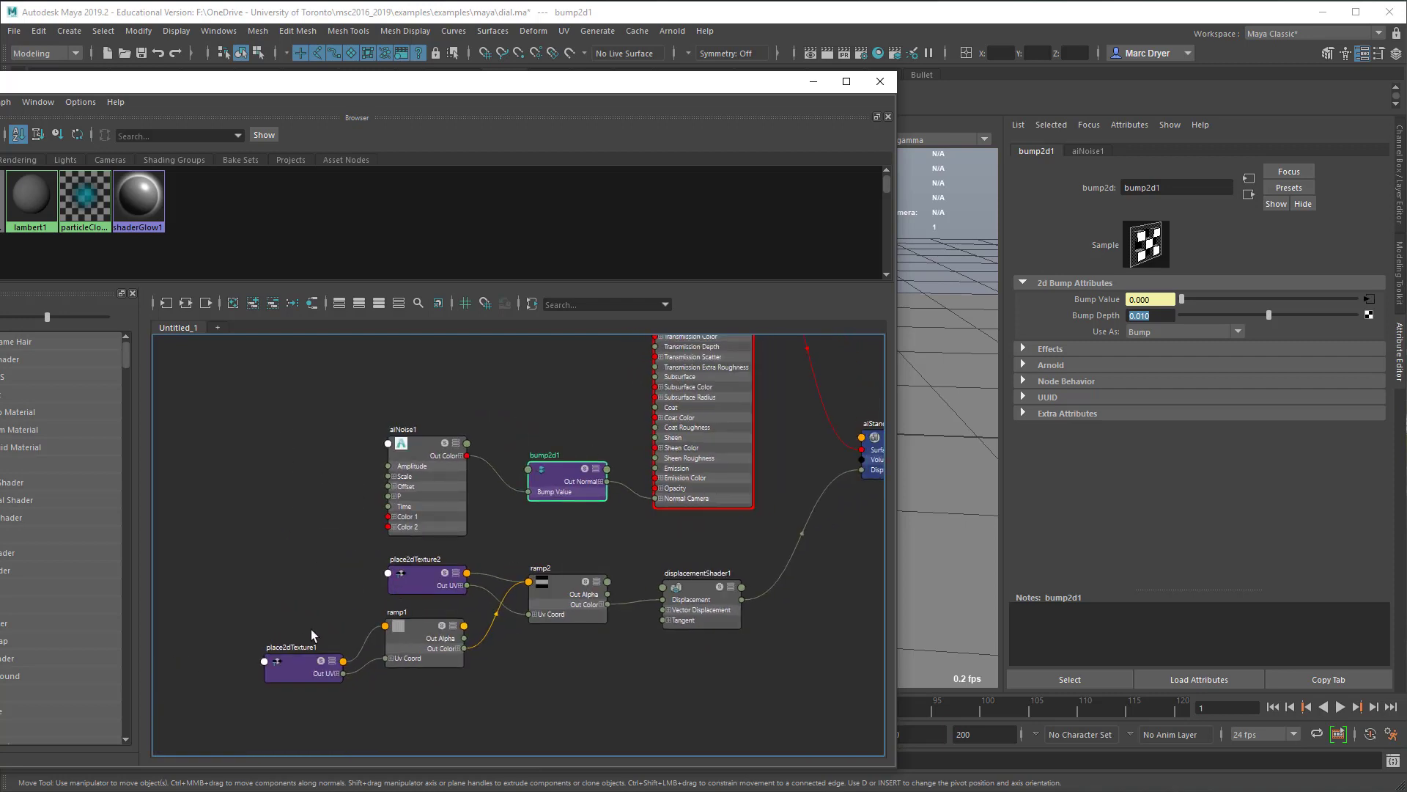
{"action": "left_click_drag", "start_coordinate": [223, 582], "coordinate": [791, 693]}
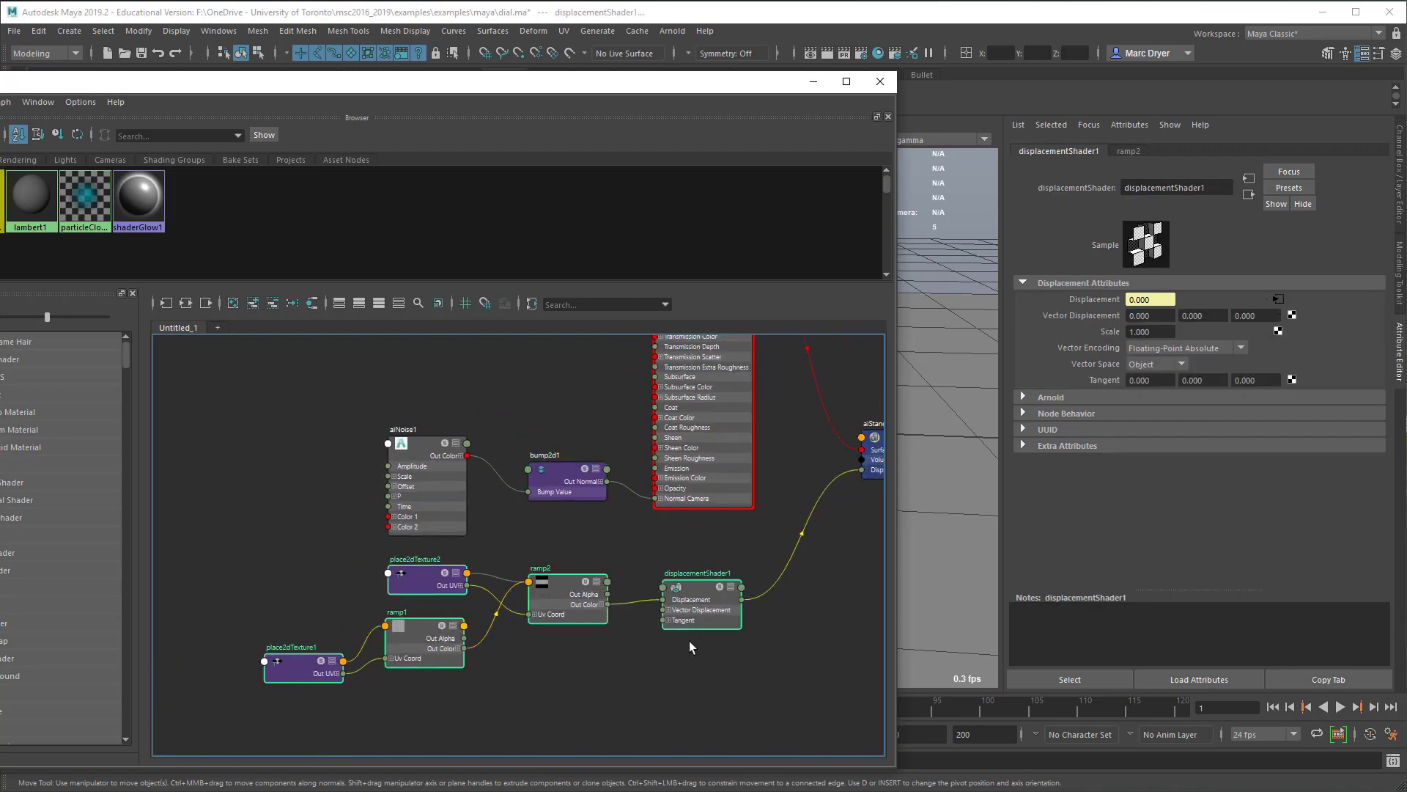
{"action": "left_click_drag", "start_coordinate": [370, 412], "coordinate": [622, 538]}
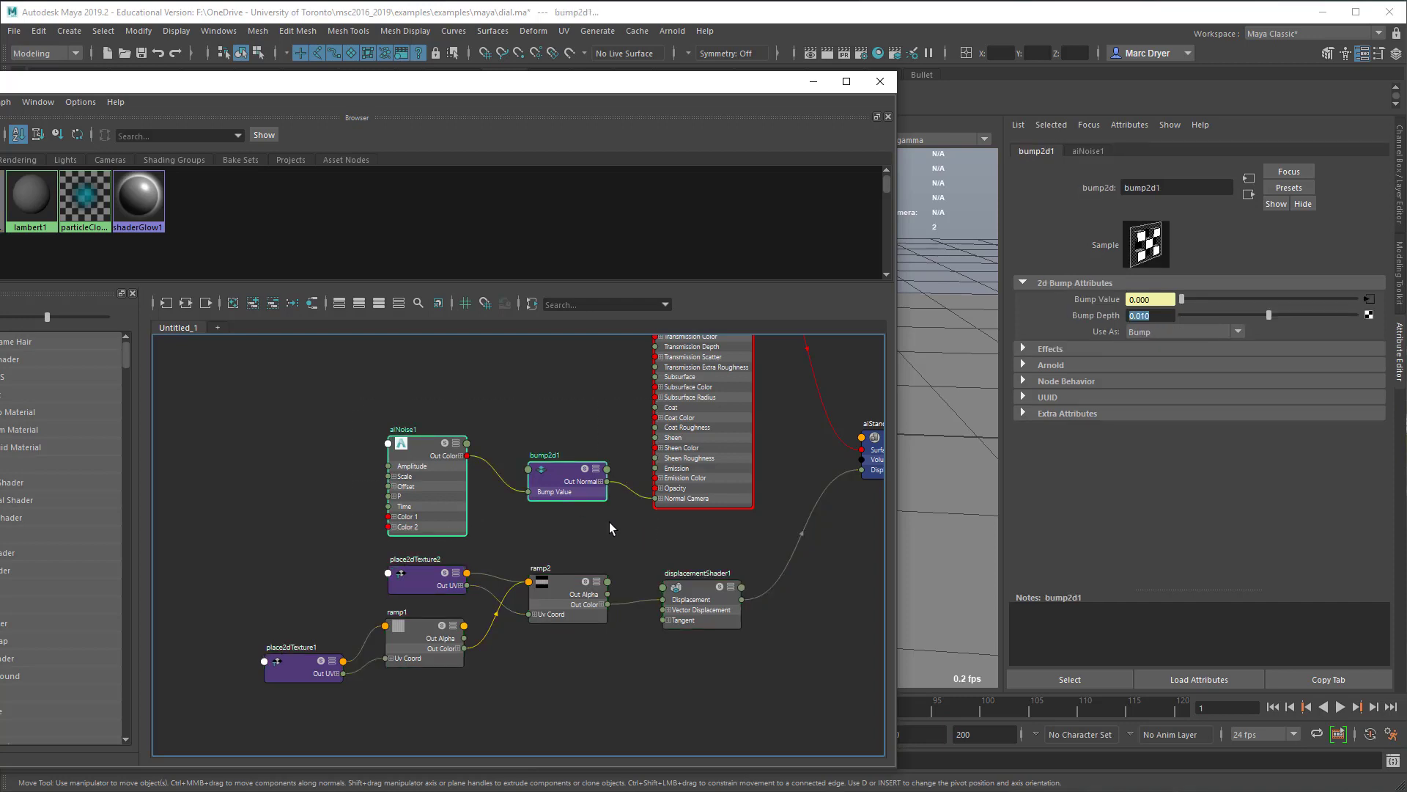
- Graph aiStandardSurface2 with its shading group and spread the two nodes apart
{"action": "left_click", "coordinate": [2, 195]}
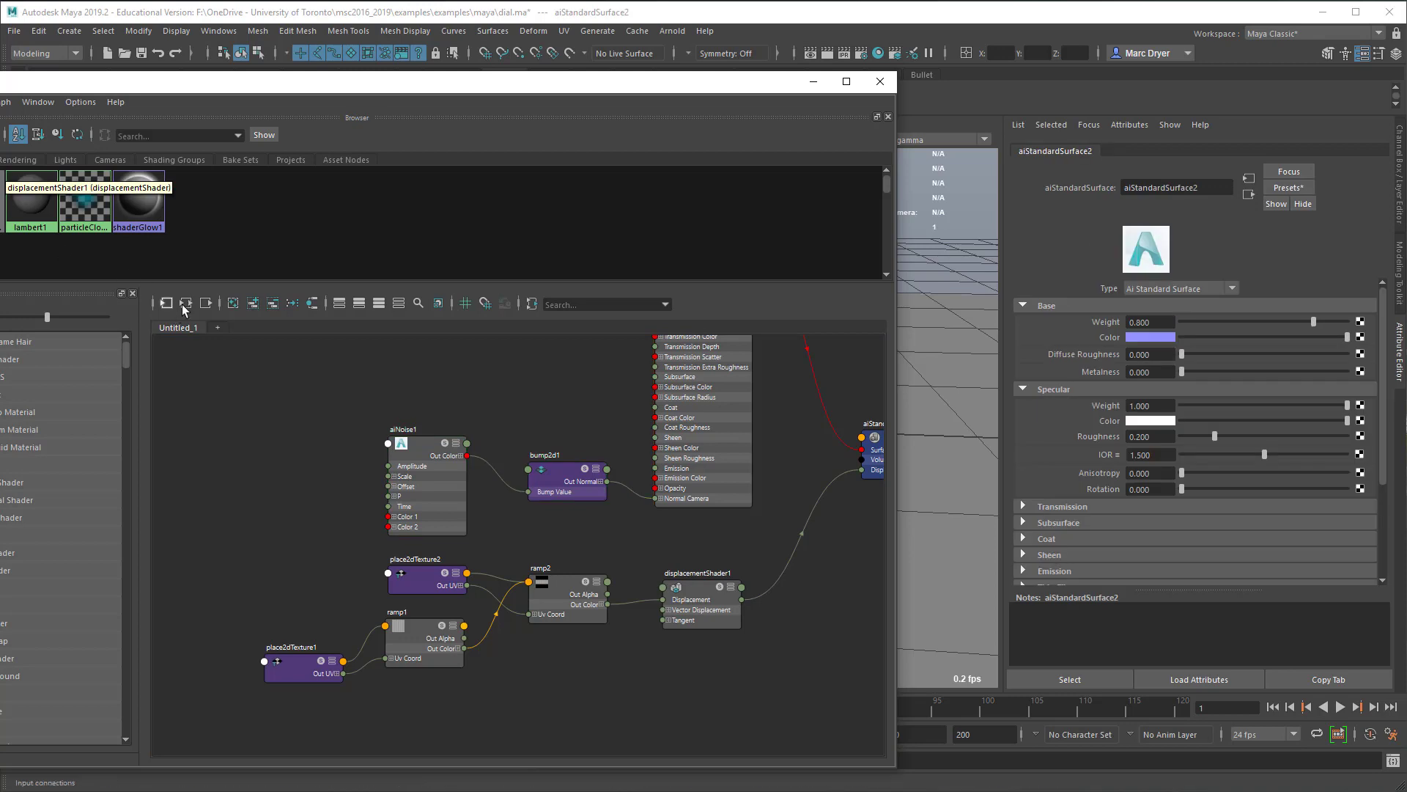
{"action": "left_click", "coordinate": [186, 303]}
{"action": "left_click", "coordinate": [676, 505]}
{"action": "scroll", "coordinate": [718, 523], "scroll_direction": "down", "scroll_amount": 3}
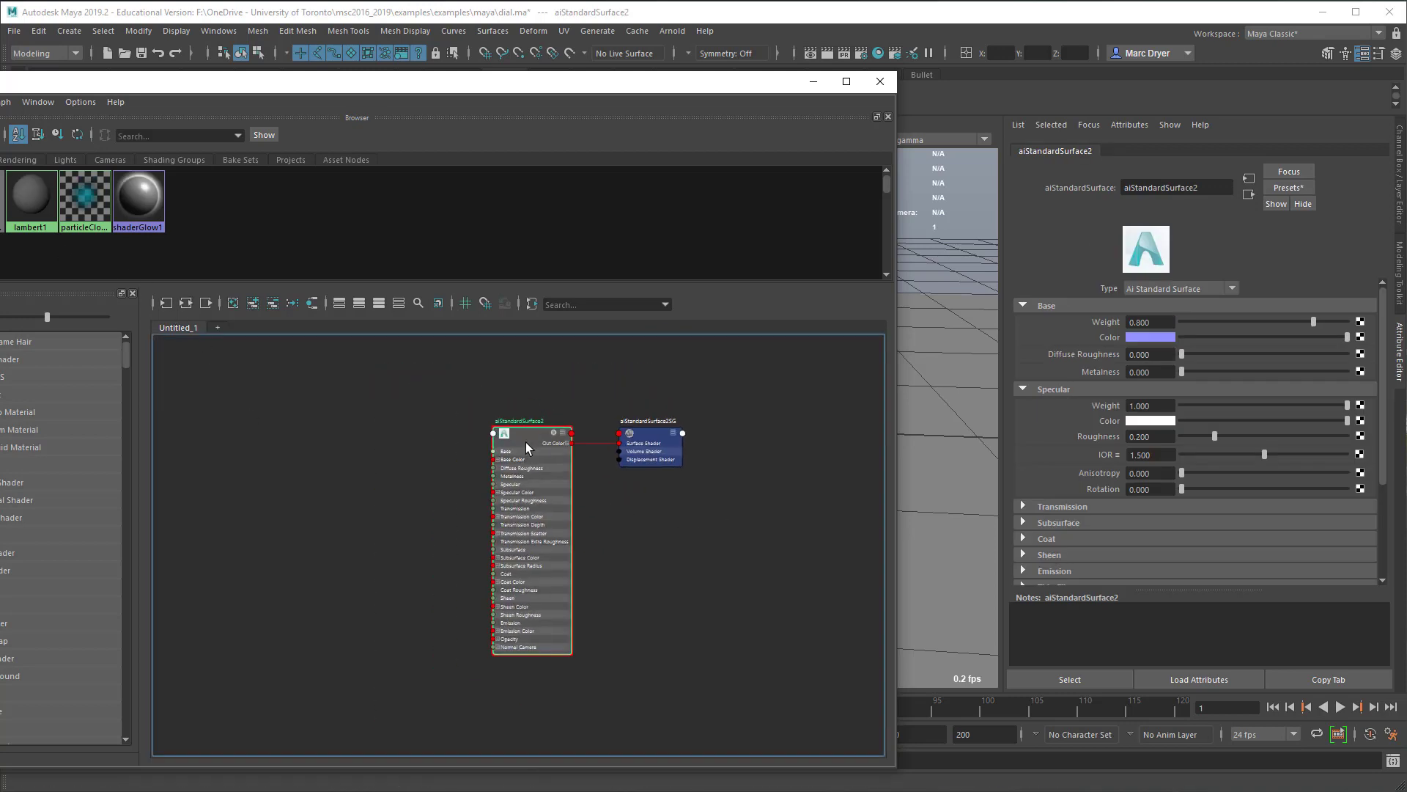
{"action": "left_click_drag", "start_coordinate": [525, 442], "coordinate": [527, 473]}
{"action": "left_click_drag", "start_coordinate": [657, 427], "coordinate": [682, 411]}
{"action": "left_click_drag", "start_coordinate": [531, 466], "coordinate": [534, 472]}
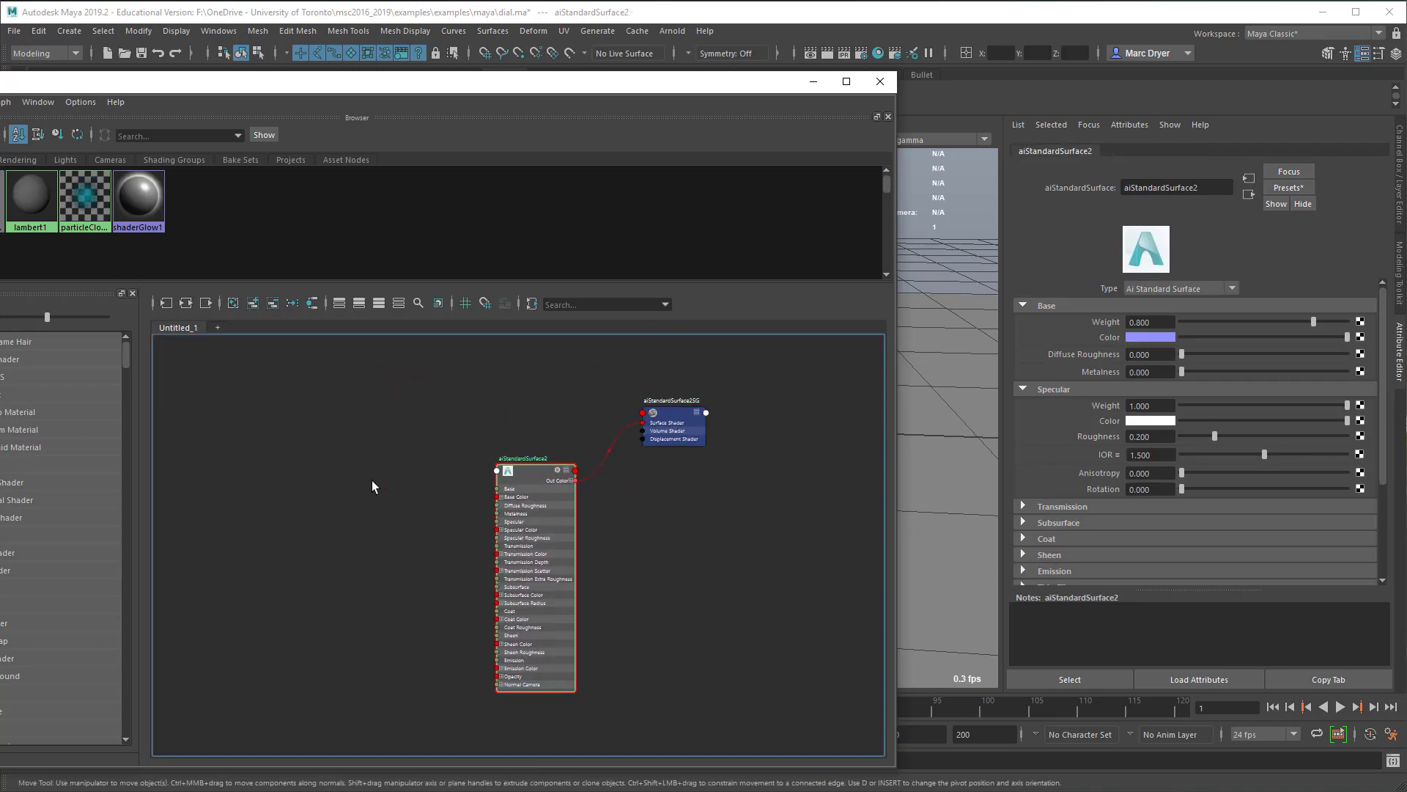
- Add a ramp texture node beside aiStandardSurface2 and keep the cylinder visible next to the Hypershade
{"action": "left_click", "coordinate": [371, 481]}
{"action": "key", "text": "Tab"}
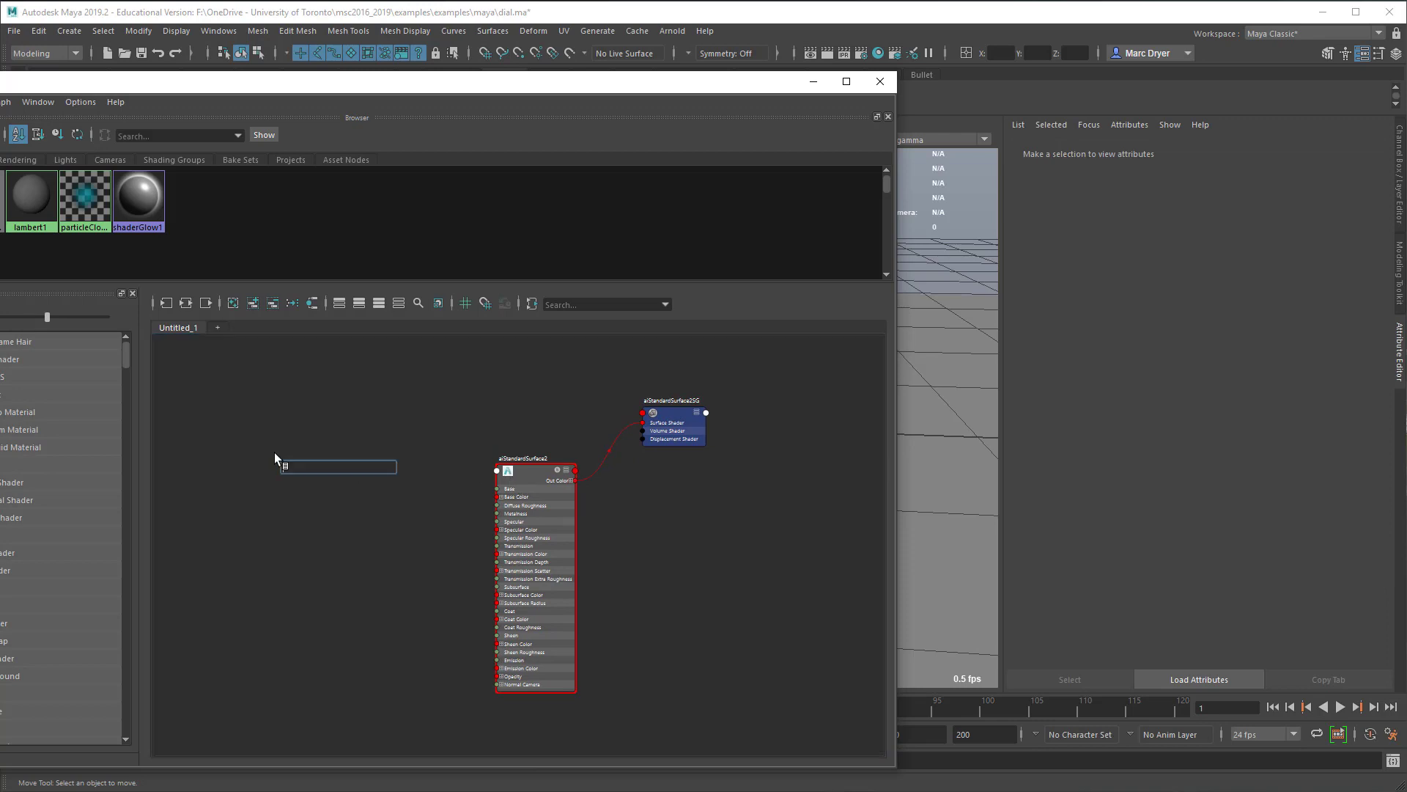
{"action": "type", "text": "ramp"}
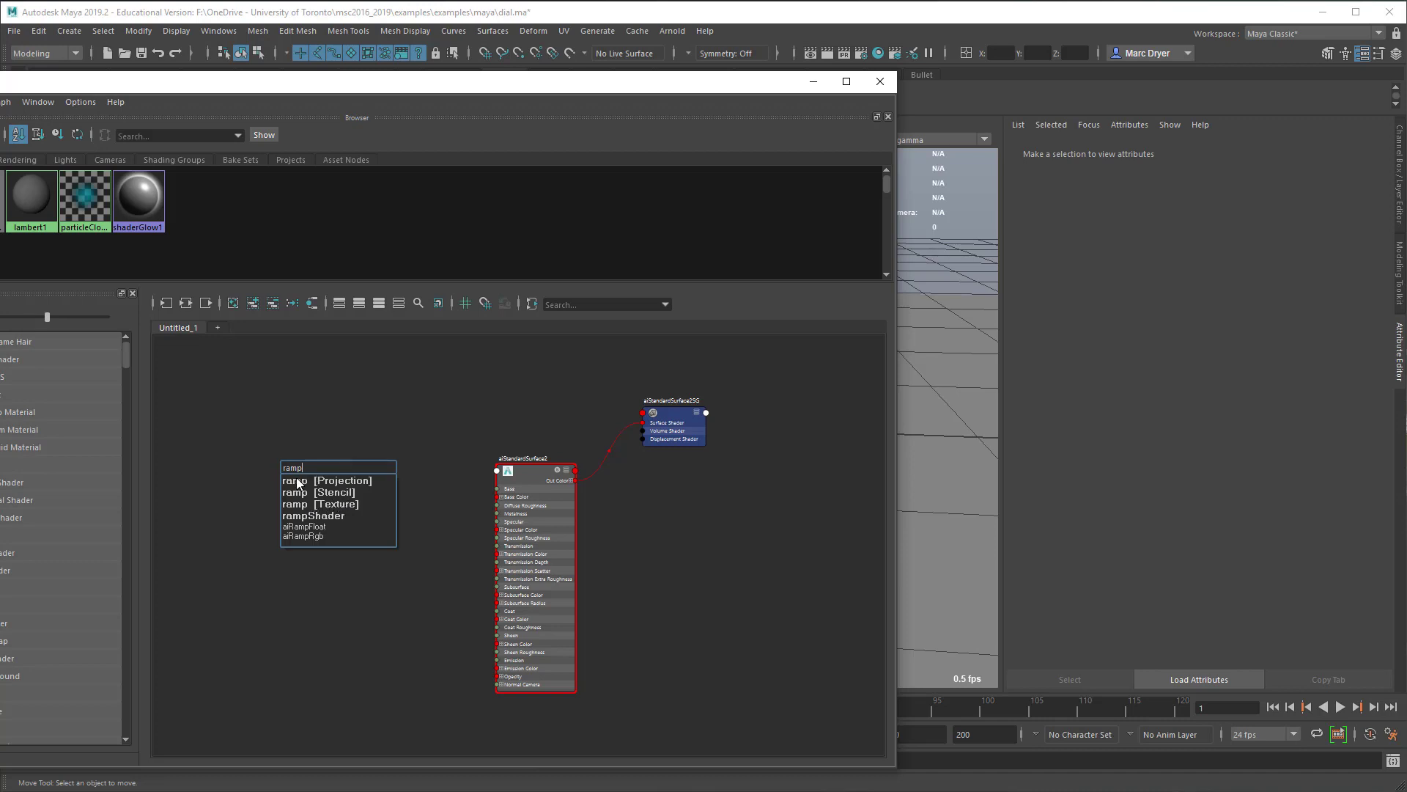
{"action": "left_click", "coordinate": [341, 504]}
{"action": "left_click_drag", "start_coordinate": [502, 88], "coordinate": [110, 104]}
{"action": "mouse_move", "coordinate": [0, 499]}
{"action": "left_mouse_down"}
{"action": "mouse_move", "coordinate": [14, 573]}
{"action": "mouse_move", "coordinate": [14, 516]}
{"action": "left_mouse_up"}
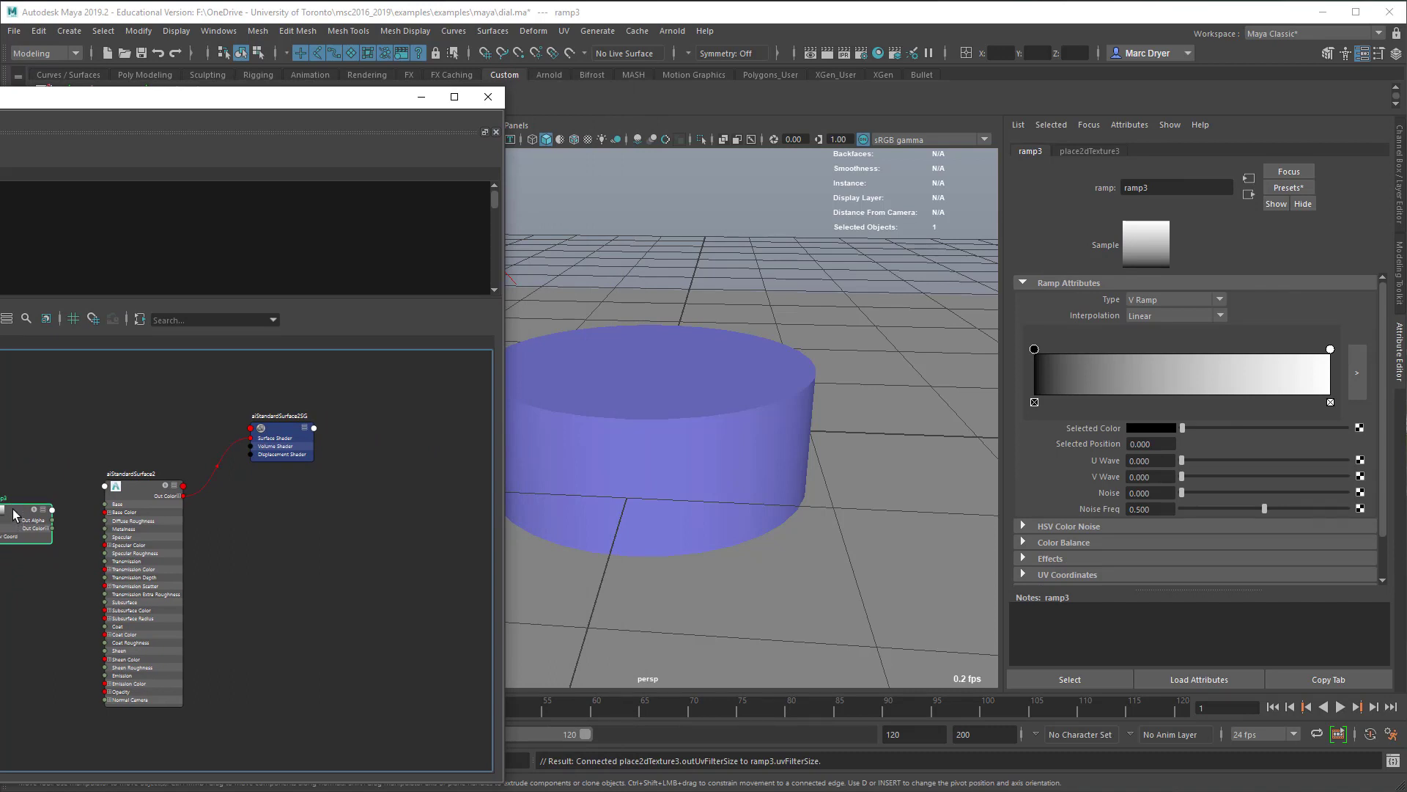
{"action": "middle_click_drag", "start_coordinate": [15, 515], "coordinate": [721, 405]}
{"action": "left_click_drag", "start_coordinate": [720, 432], "coordinate": [723, 535]}
{"action": "left_click", "coordinate": [690, 458]}
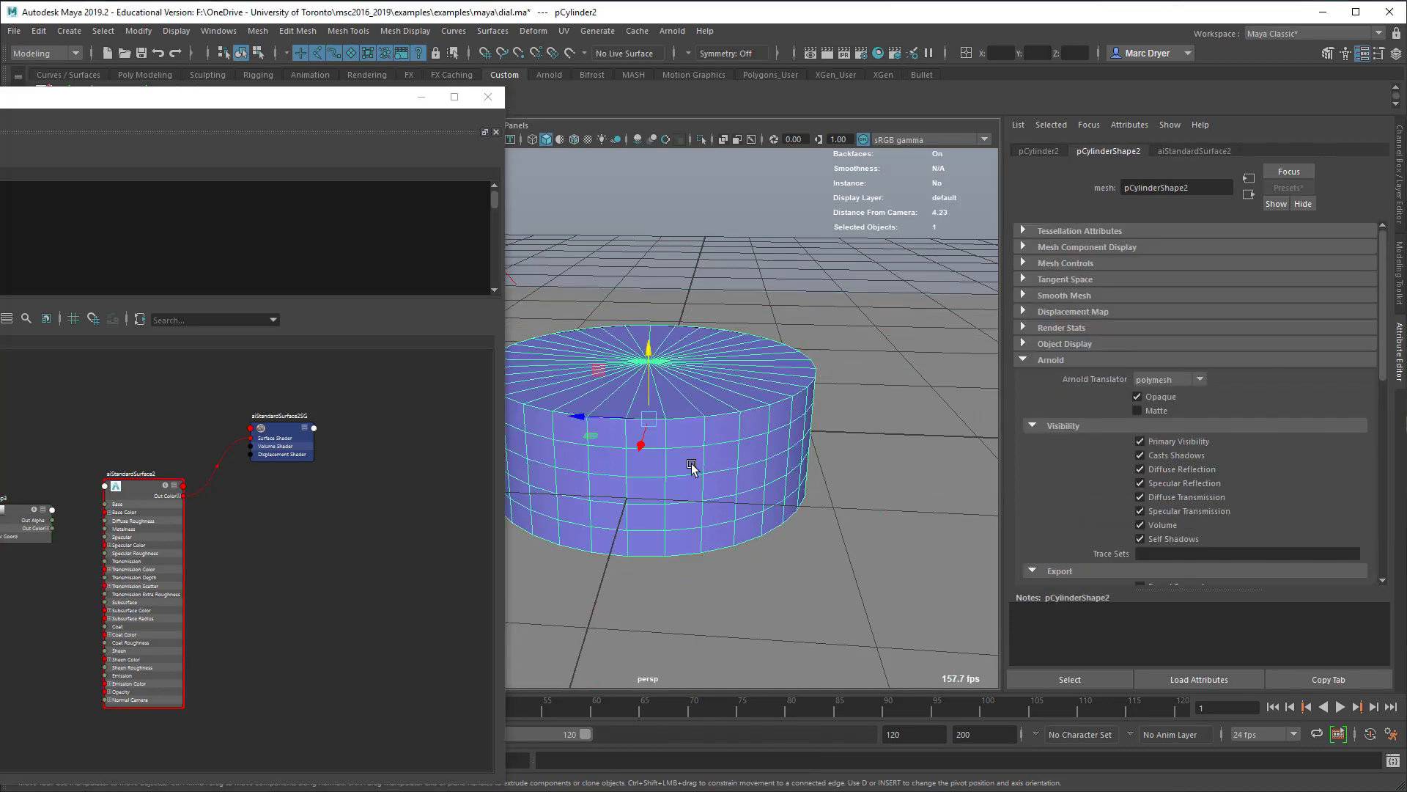
- Reshape the new ramp into a narrow white band with black on both sides, adding a third stop colored black
{"action": "left_click", "coordinate": [20, 526]}
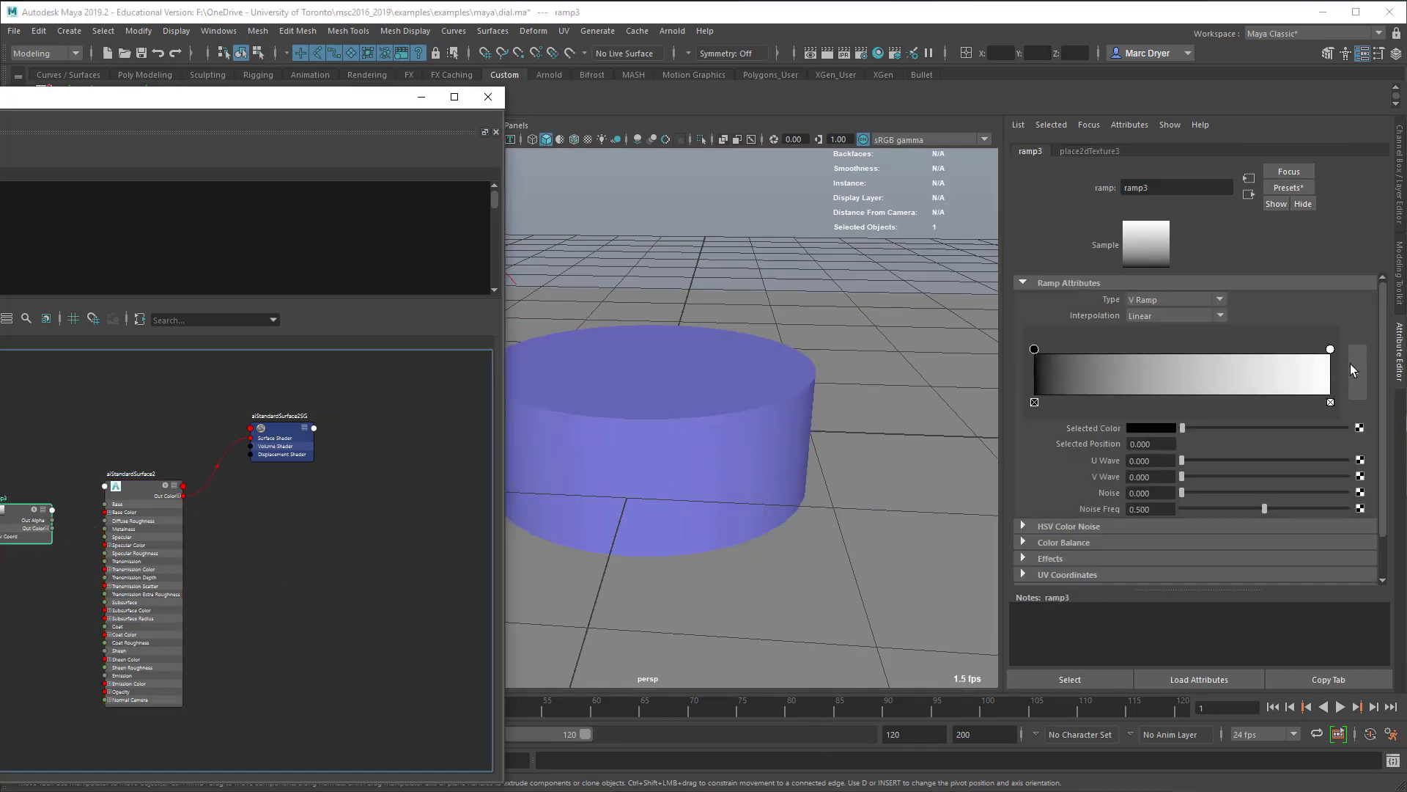
{"action": "left_click_drag", "start_coordinate": [1331, 348], "coordinate": [1158, 349]}
{"action": "left_click_drag", "start_coordinate": [1034, 349], "coordinate": [1134, 368]}
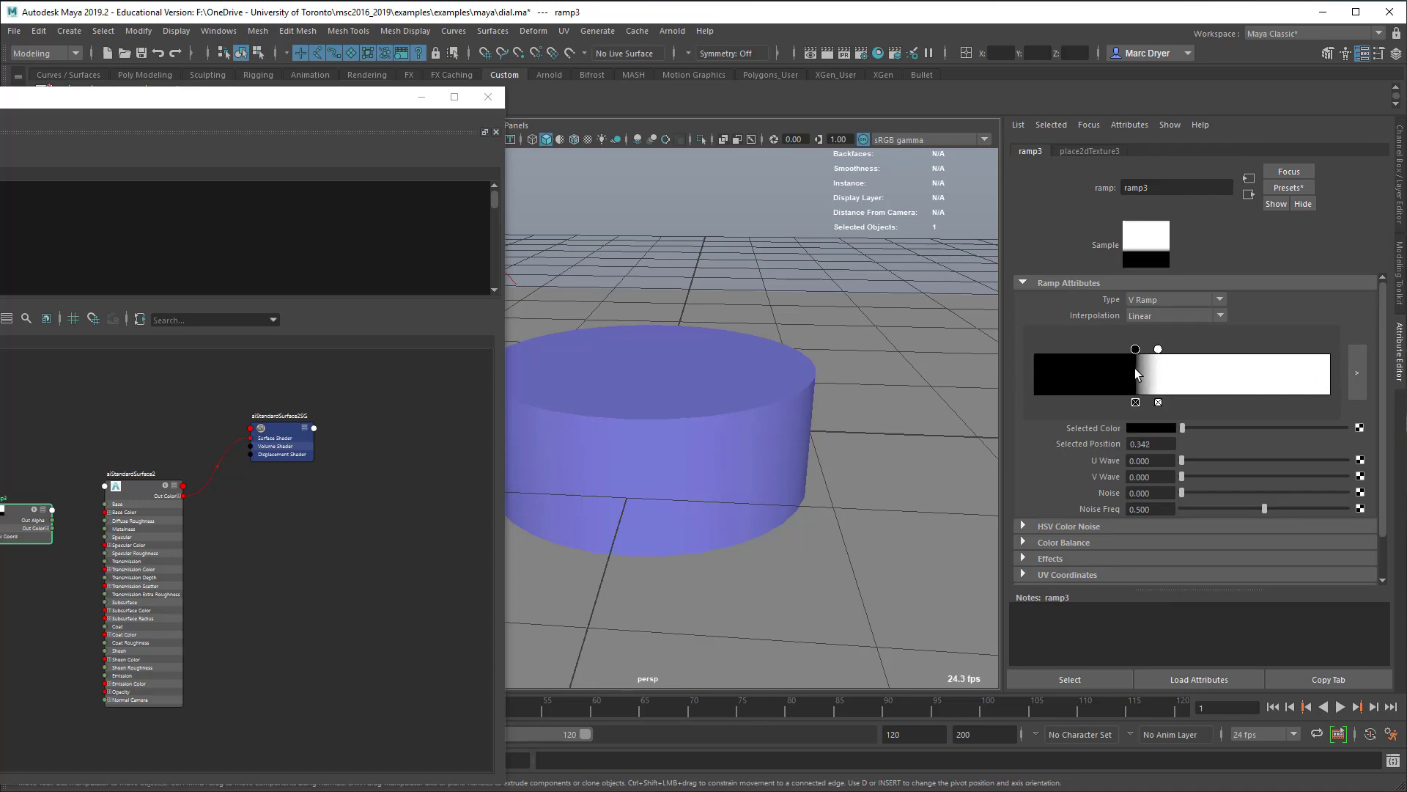
{"action": "left_click", "coordinate": [1279, 375]}
{"action": "left_click_drag", "start_coordinate": [1279, 350], "coordinate": [1182, 351]}
{"action": "left_click_drag", "start_coordinate": [1200, 427], "coordinate": [1137, 420]}
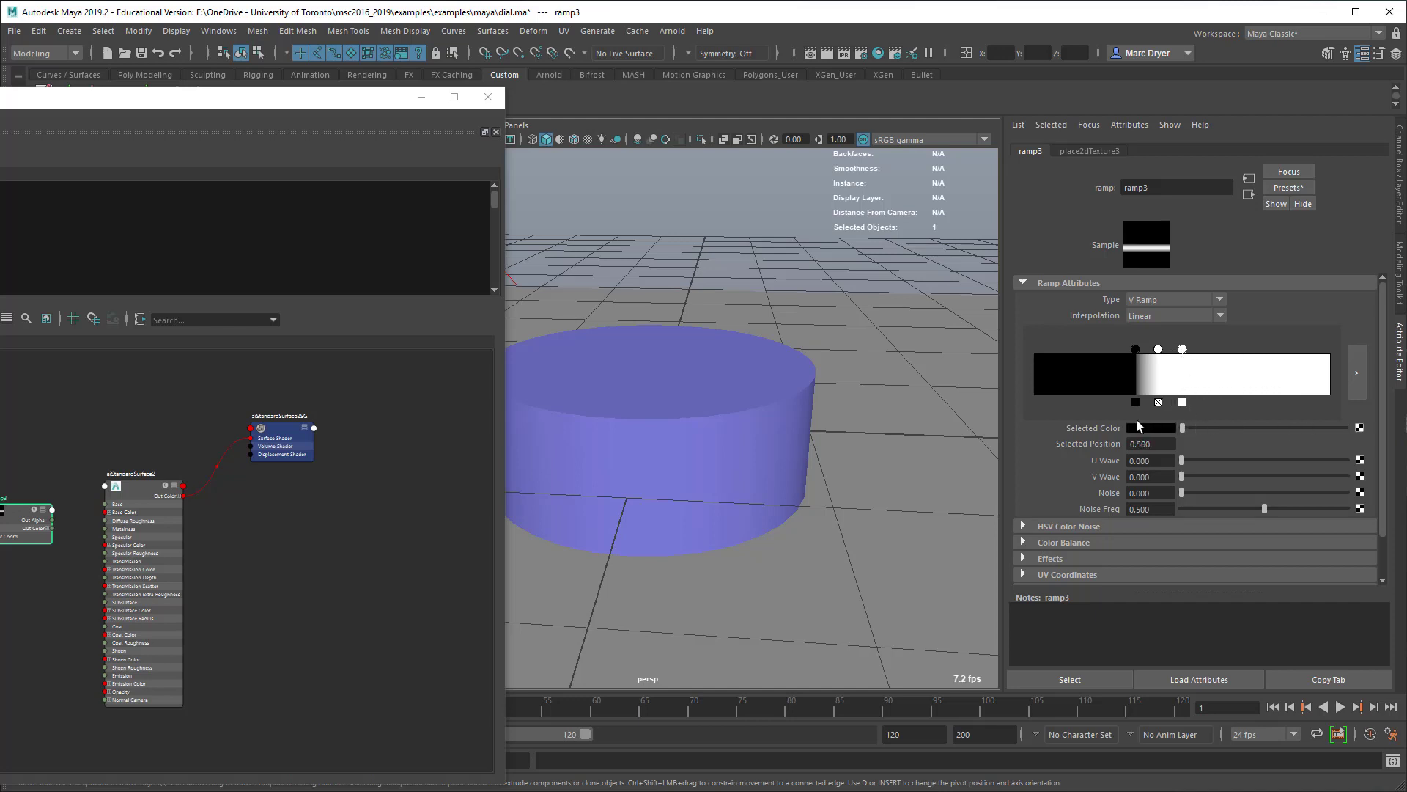
{"action": "left_click_drag", "start_coordinate": [1183, 351], "coordinate": [1200, 351]}
- Set the ramp's white stop to position 0.5 and the black stop after it to 0.6
{"action": "left_click", "coordinate": [1158, 349]}
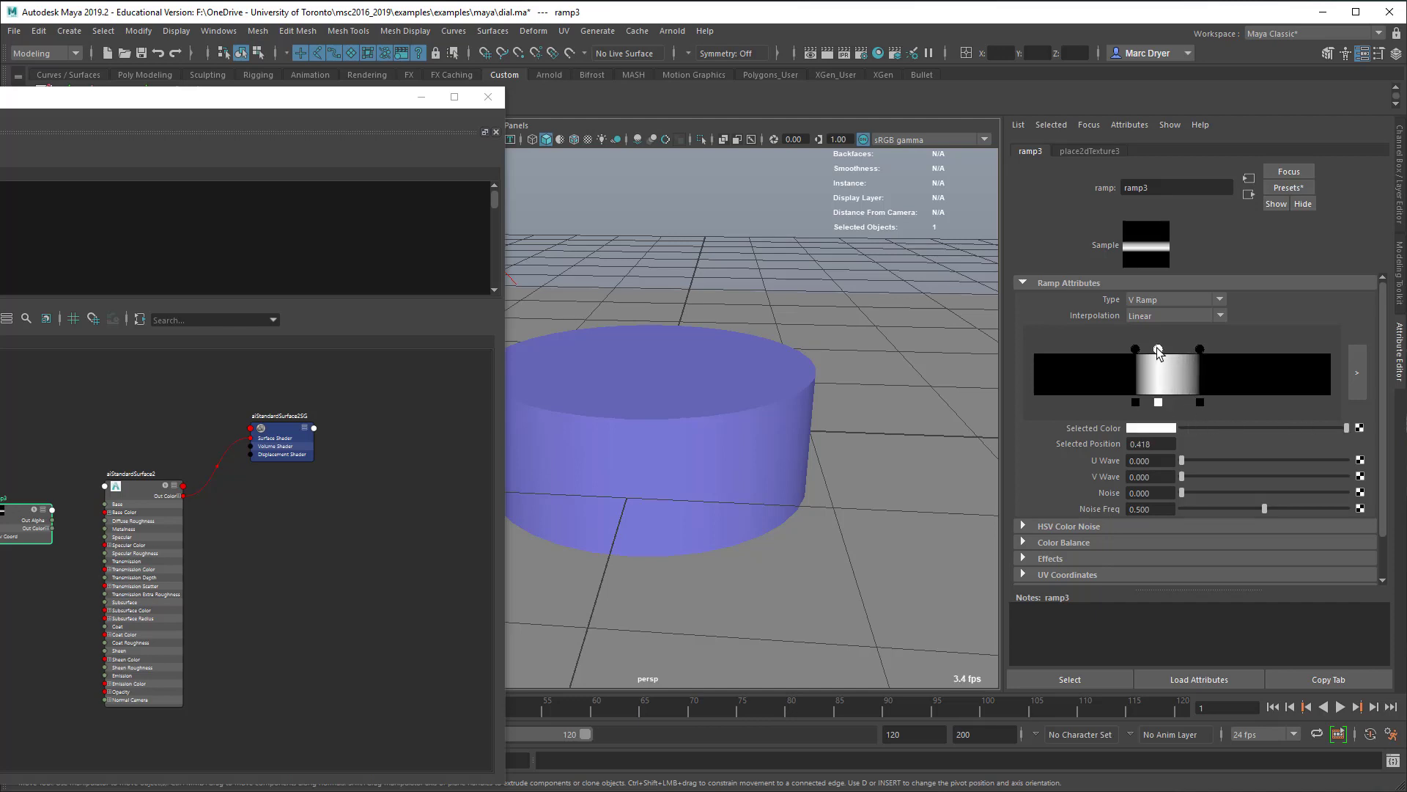
{"action": "left_click", "coordinate": [1161, 447]}
{"action": "type", "text": "0.5"}
{"action": "key", "text": "Return"}
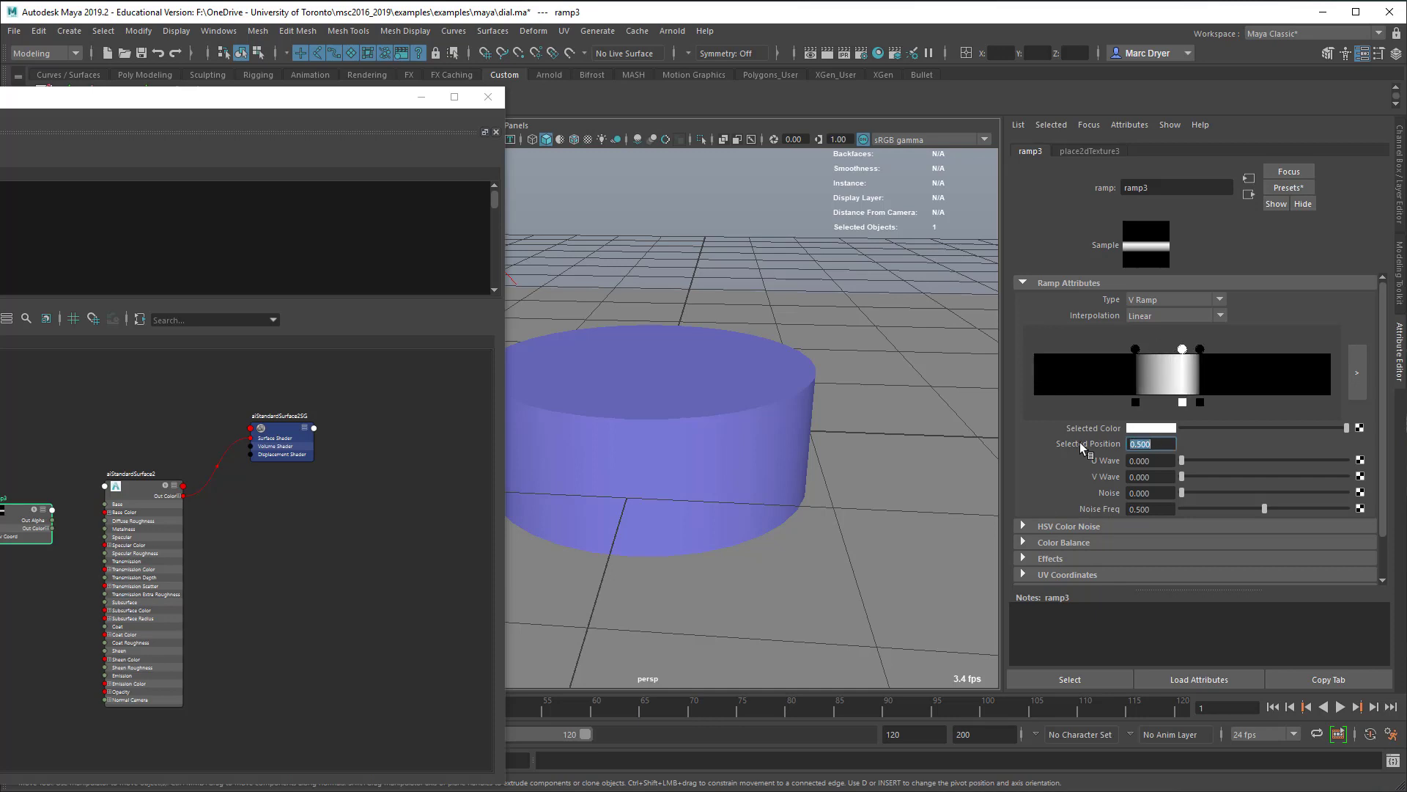
{"action": "left_click", "coordinate": [1199, 348]}
{"action": "left_click", "coordinate": [1132, 444]}
{"action": "type", "text": "0.6"}
{"action": "key", "text": "Return"}
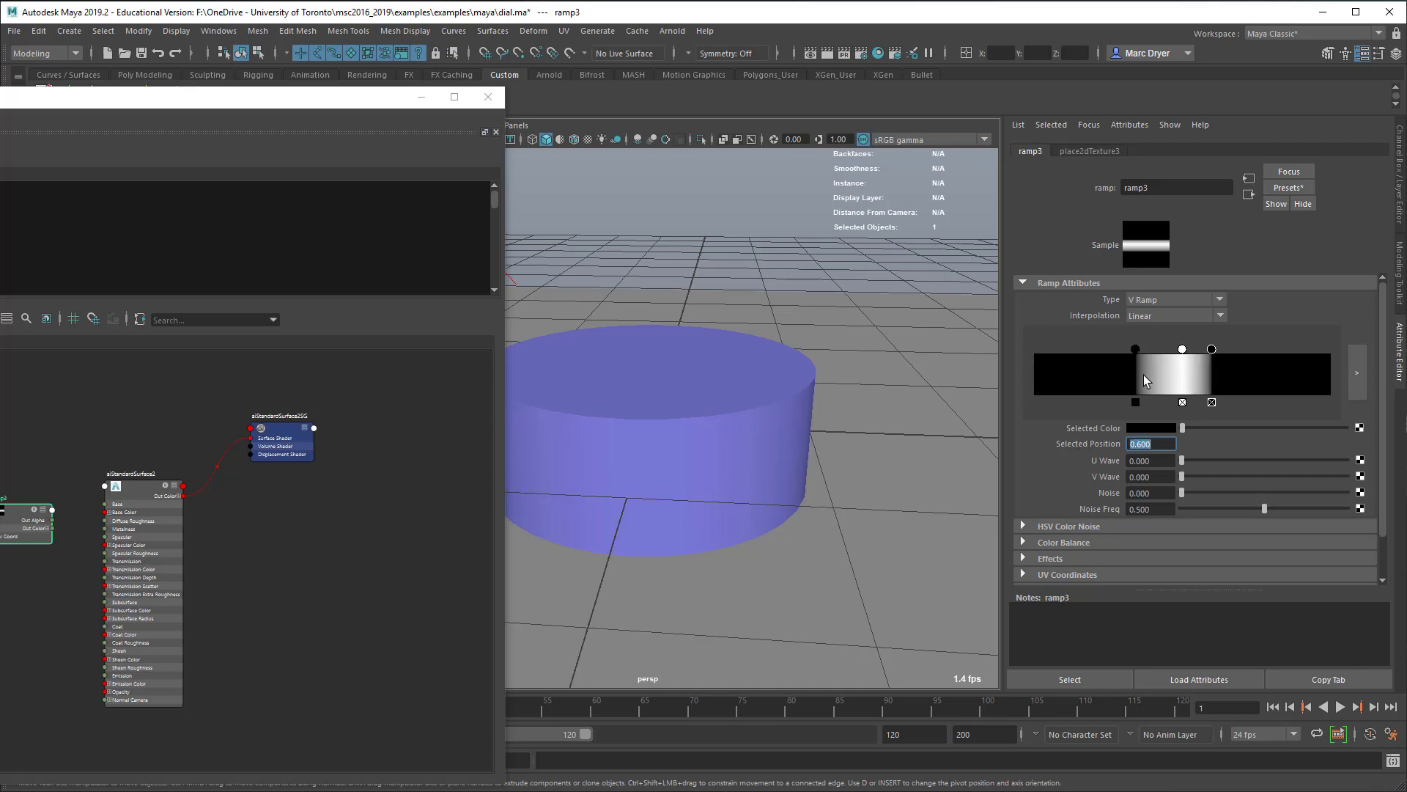
- Set the first black stop of the ramp to position 0.4 and change the ramp type to U Ramp
{"action": "left_click", "coordinate": [1149, 443]}
{"action": "type", "text": "0.4"}
{"action": "key", "text": "Return"}
{"action": "left_click", "coordinate": [1164, 301]}
{"action": "left_click", "coordinate": [1164, 329]}
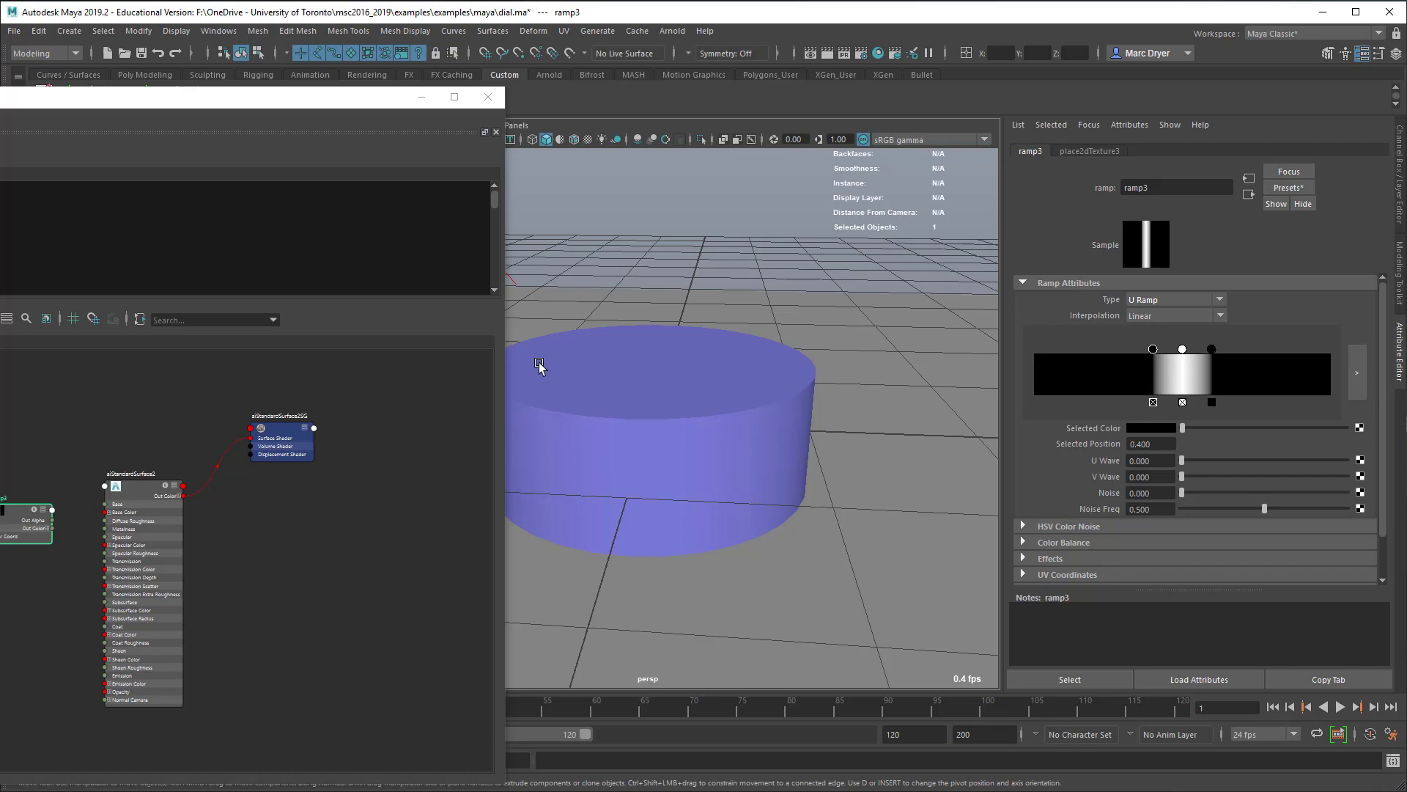
- Open the UV Editor for the blue cylinder and place it so the model stays visible beside it
{"action": "left_click_drag", "start_coordinate": [327, 106], "coordinate": [192, 123]}
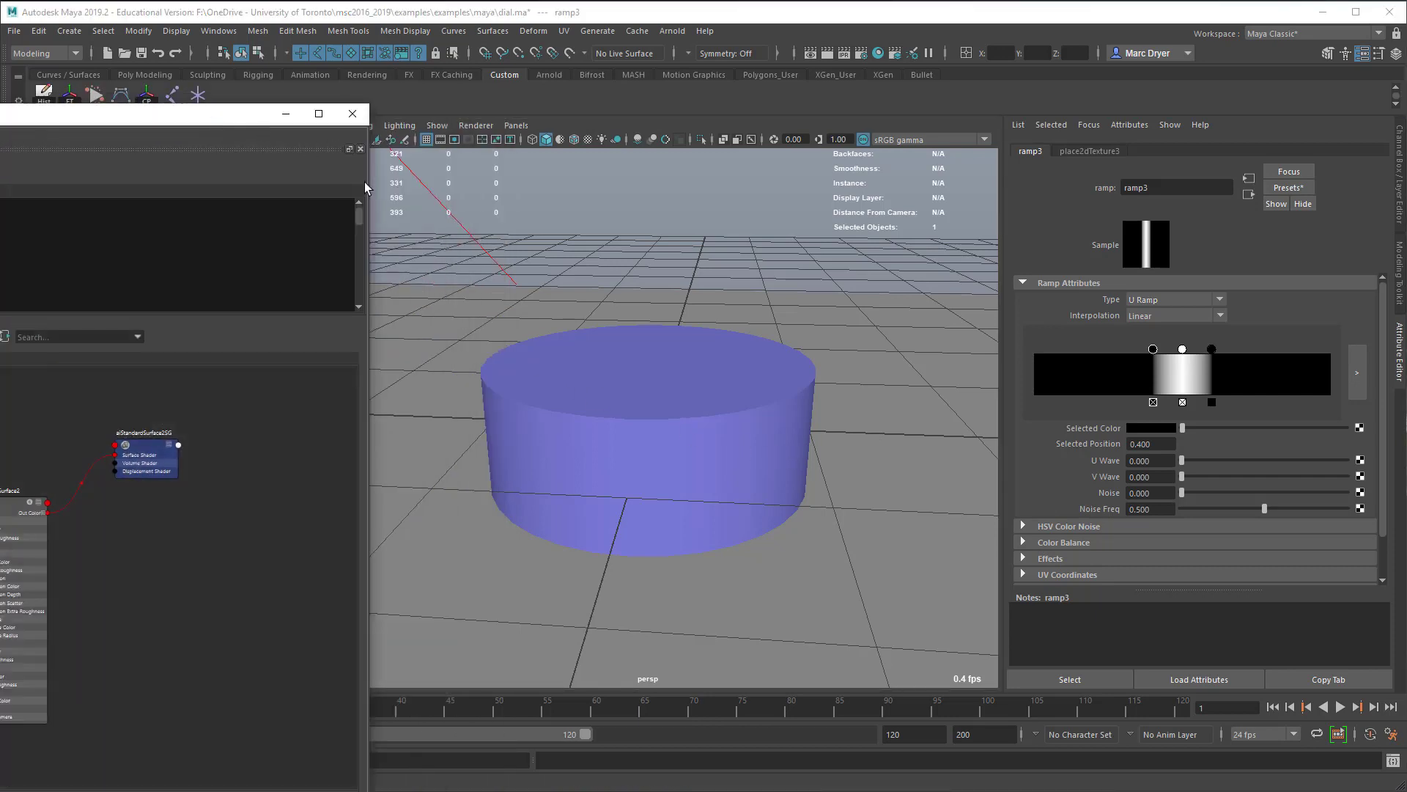
{"action": "left_click", "coordinate": [639, 373]}
{"action": "left_click", "coordinate": [563, 31]}
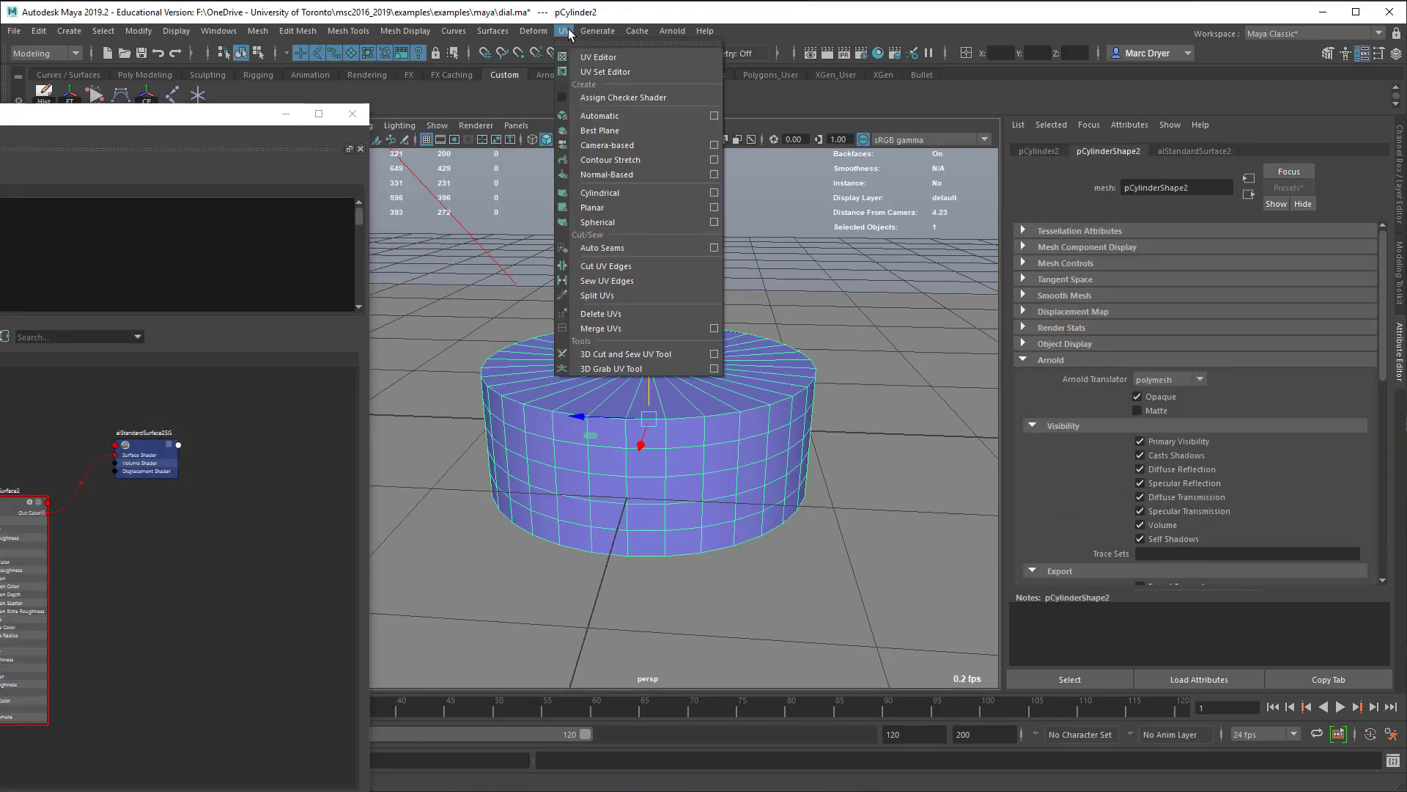
{"action": "left_click", "coordinate": [598, 54]}
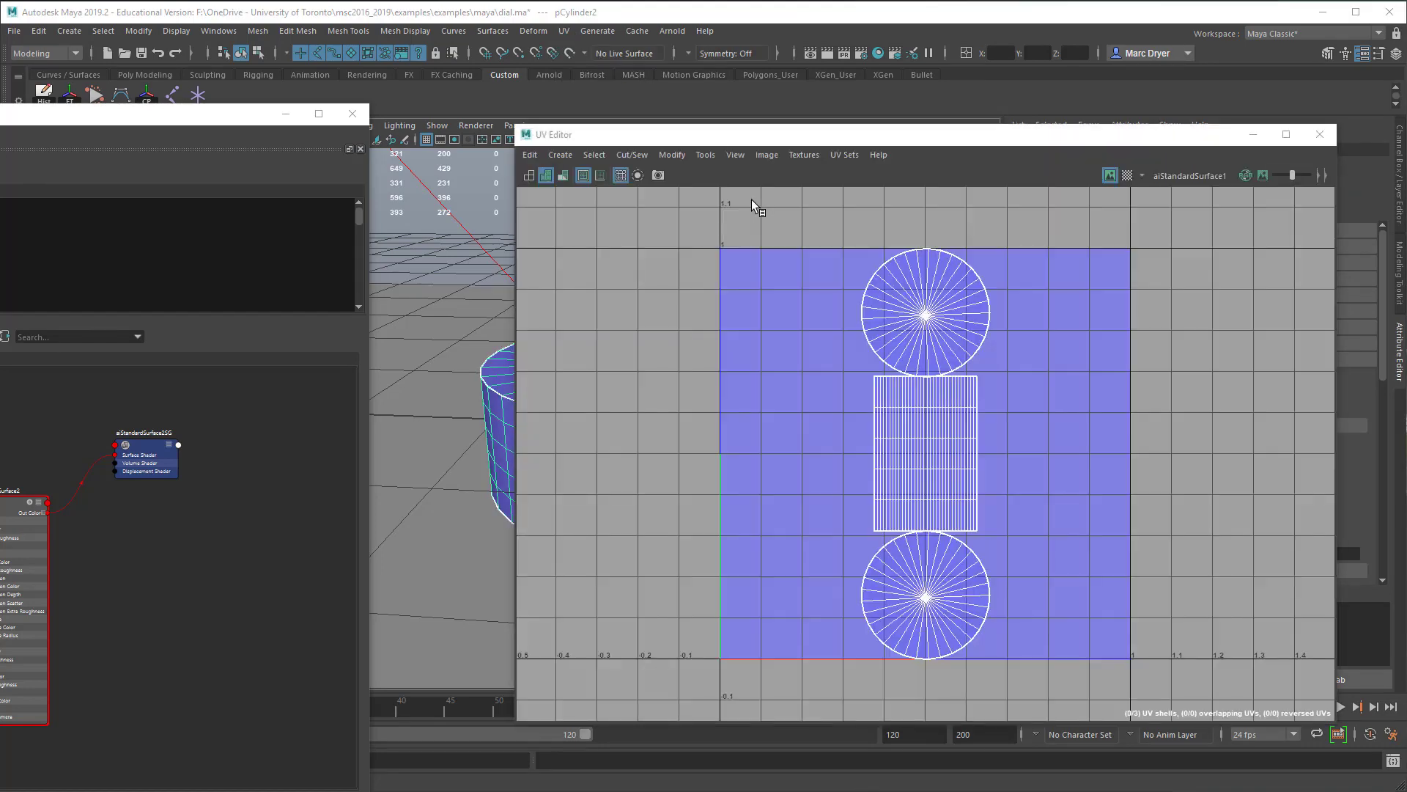
{"action": "left_click_drag", "start_coordinate": [702, 141], "coordinate": [1008, 123]}
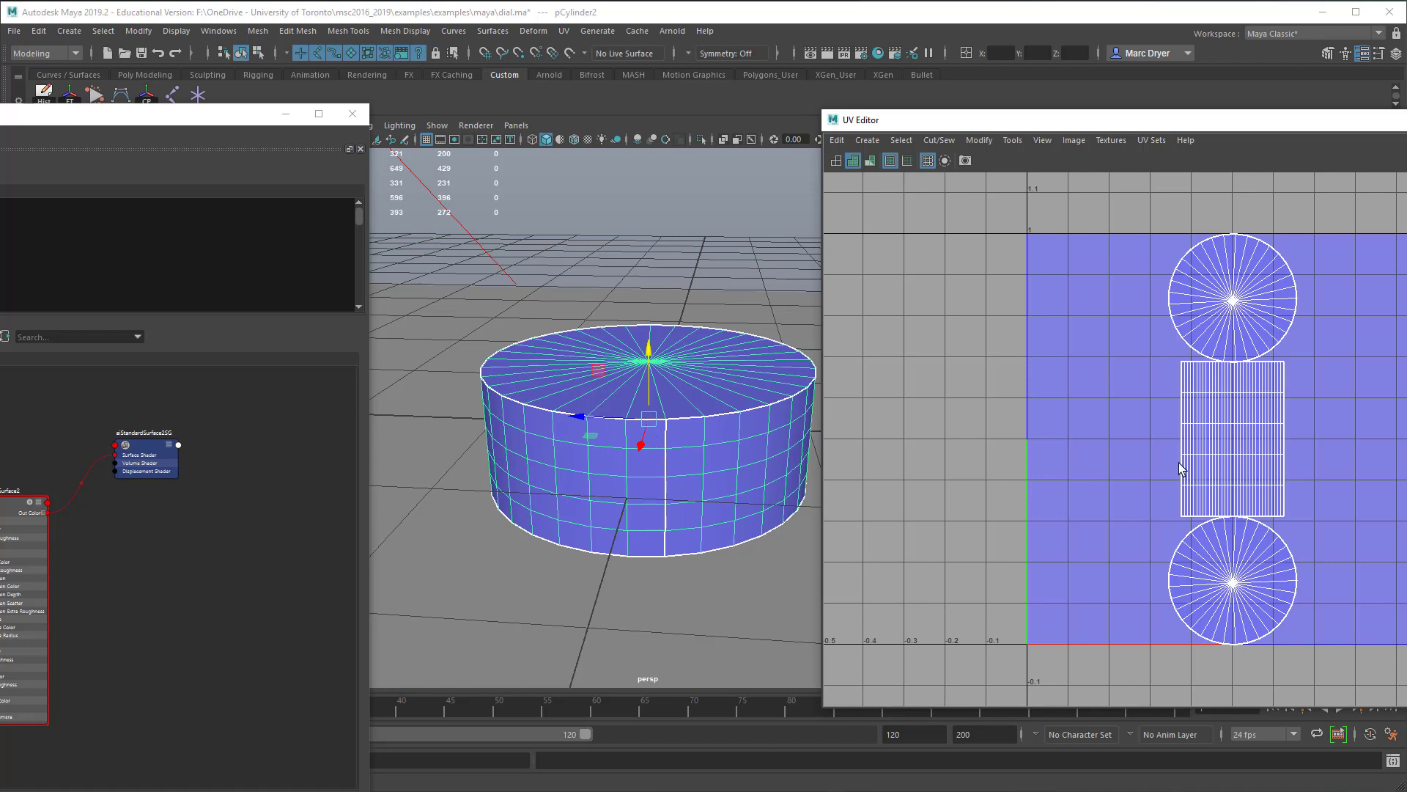
- Scale the UV shell of the cylinder's side horizontally to nearly the full 0 to 1 width and close the UV Editor
{"action": "right_click_drag", "start_coordinate": [1229, 441], "coordinate": [1291, 440]}
{"action": "left_click", "coordinate": [1284, 396]}
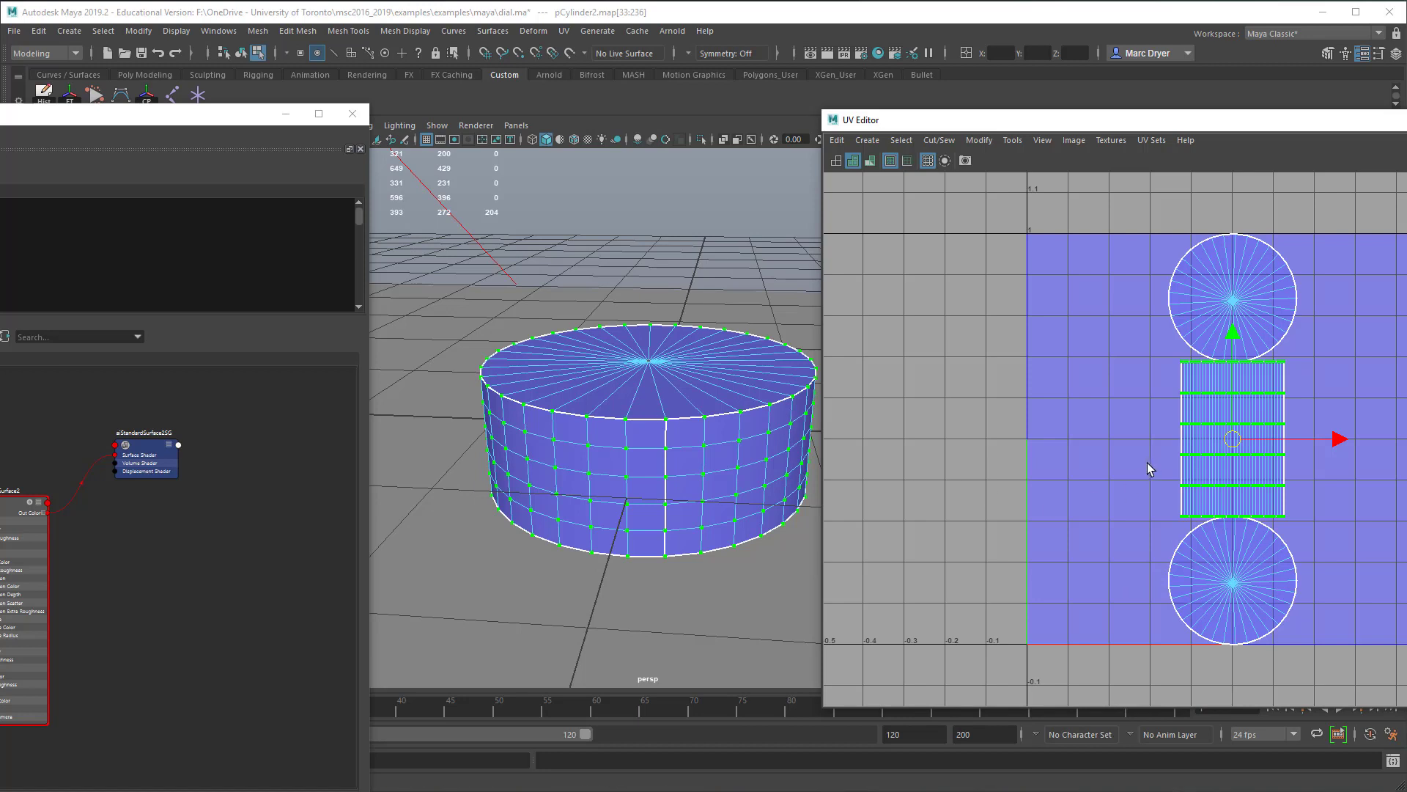
{"action": "key", "text": "r"}
{"action": "left_click_drag", "start_coordinate": [1325, 436], "coordinate": [1406, 438]}
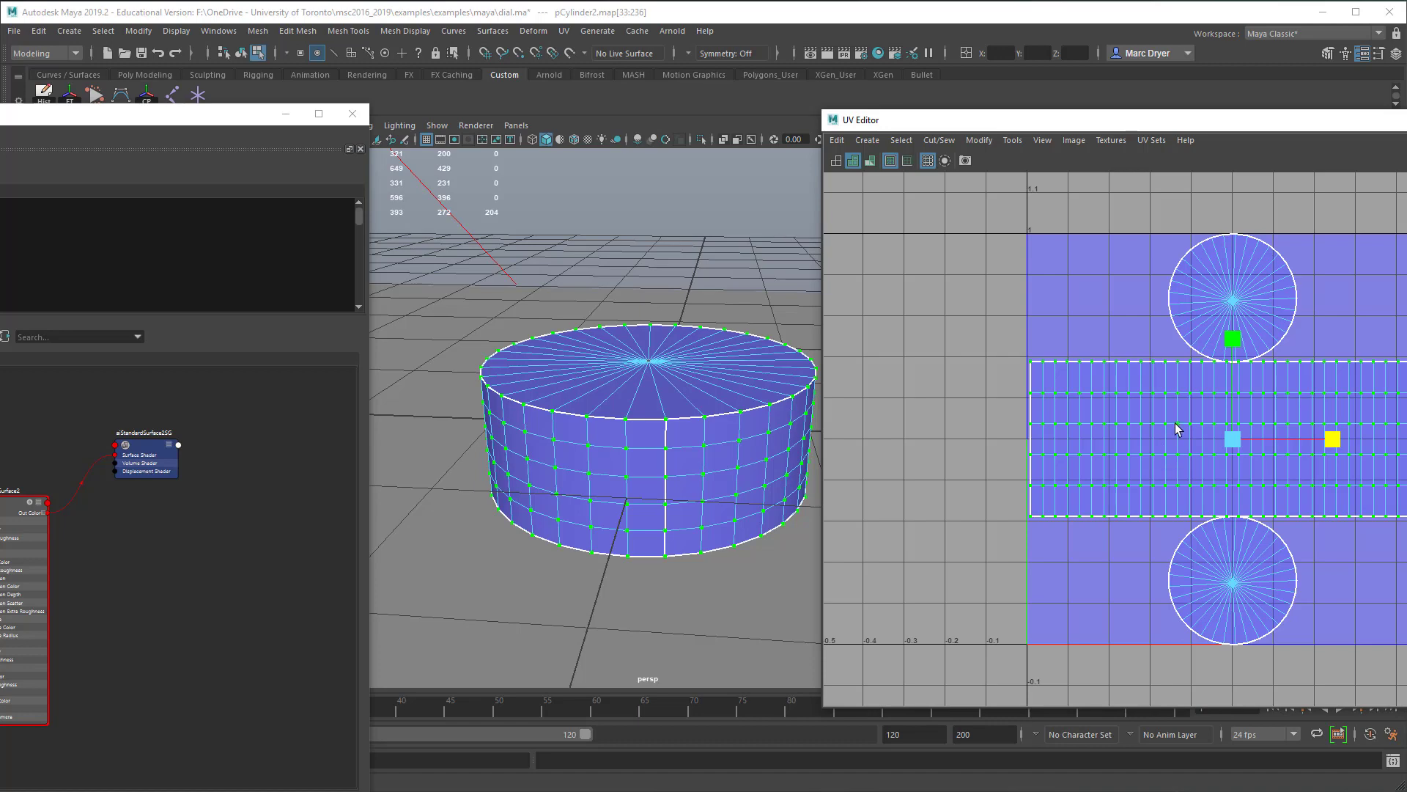
{"action": "left_click", "coordinate": [1406, 120]}
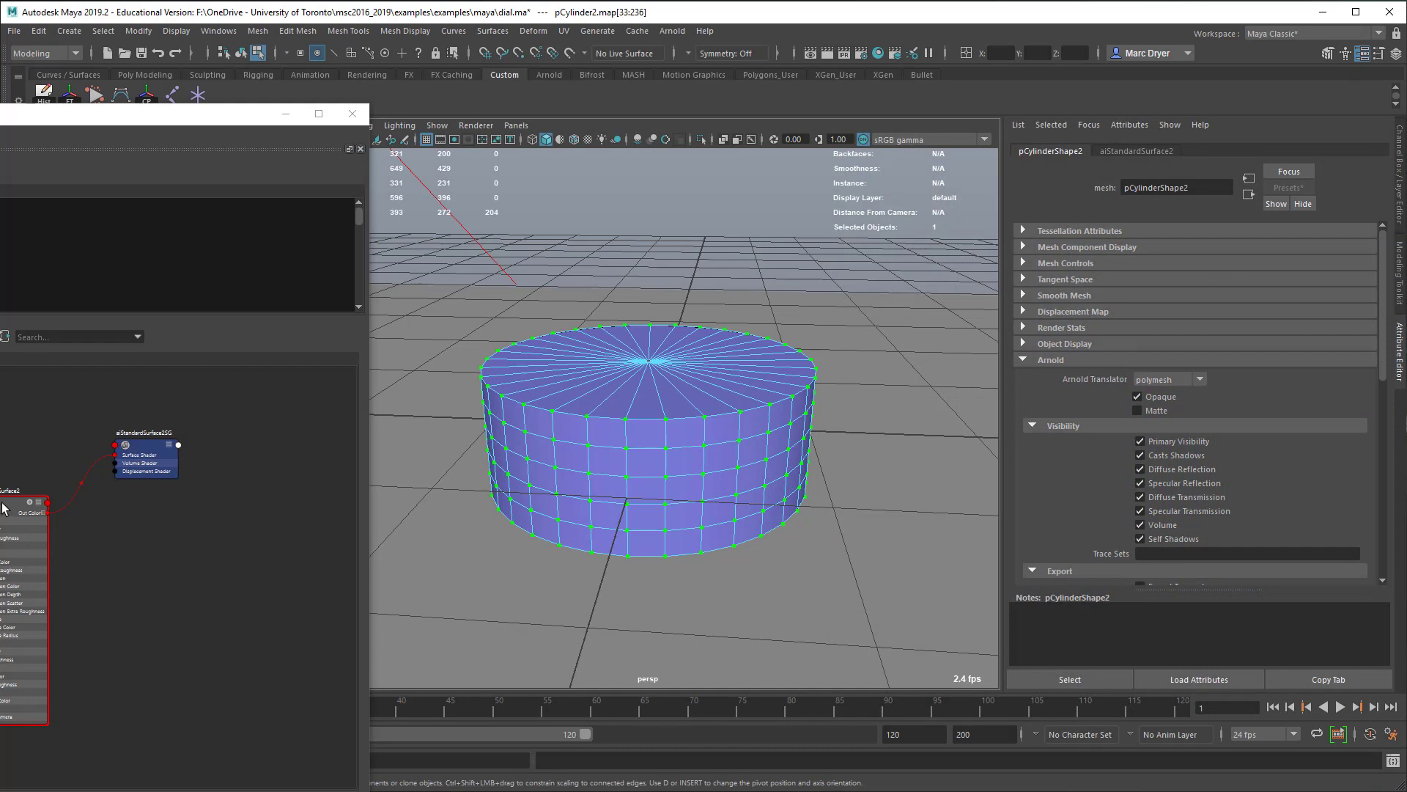
- Widen the Hypershade window and move it so the blue material's whole node network is in view
{"action": "left_click_drag", "start_coordinate": [1, 501], "coordinate": [13, 518]}
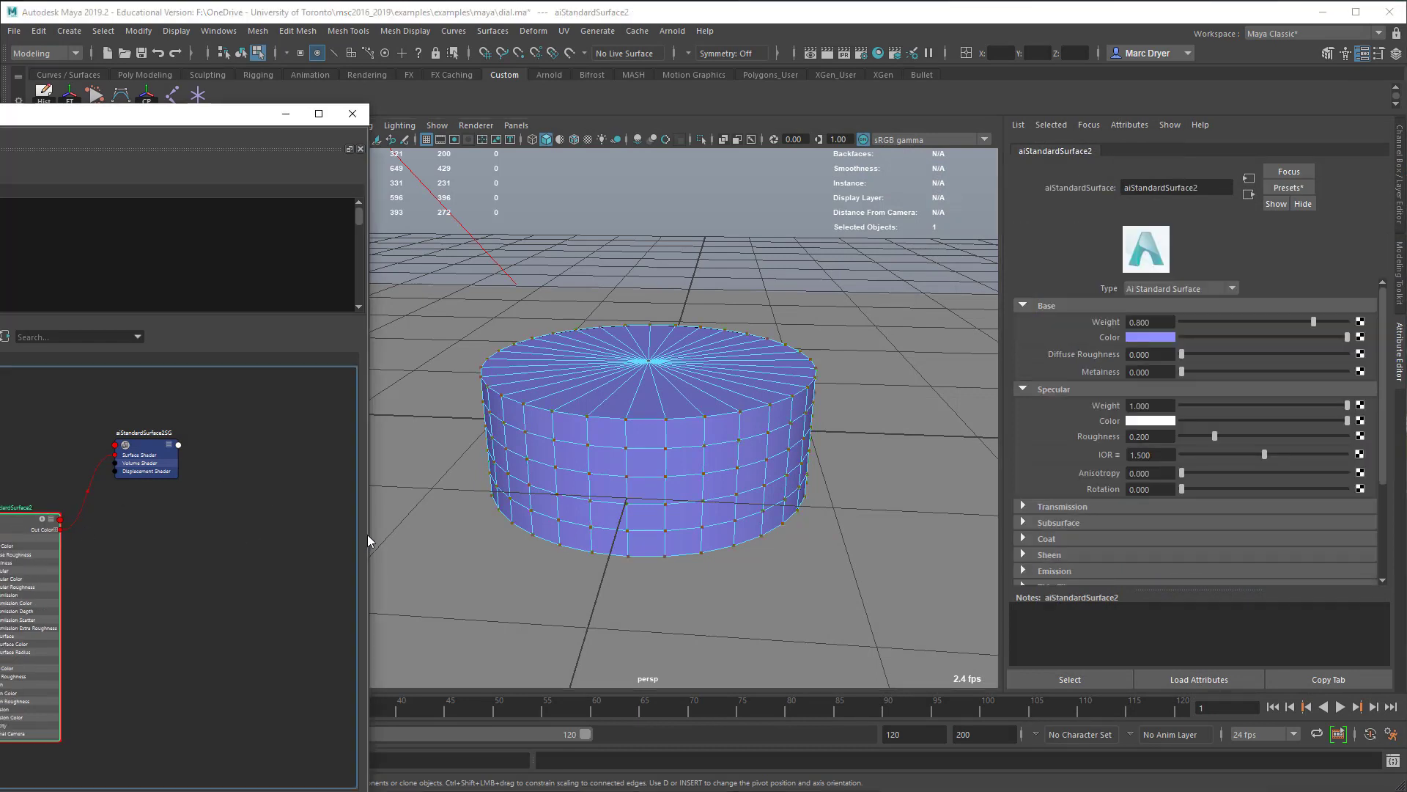
{"action": "left_click_drag", "start_coordinate": [359, 543], "coordinate": [418, 544]}
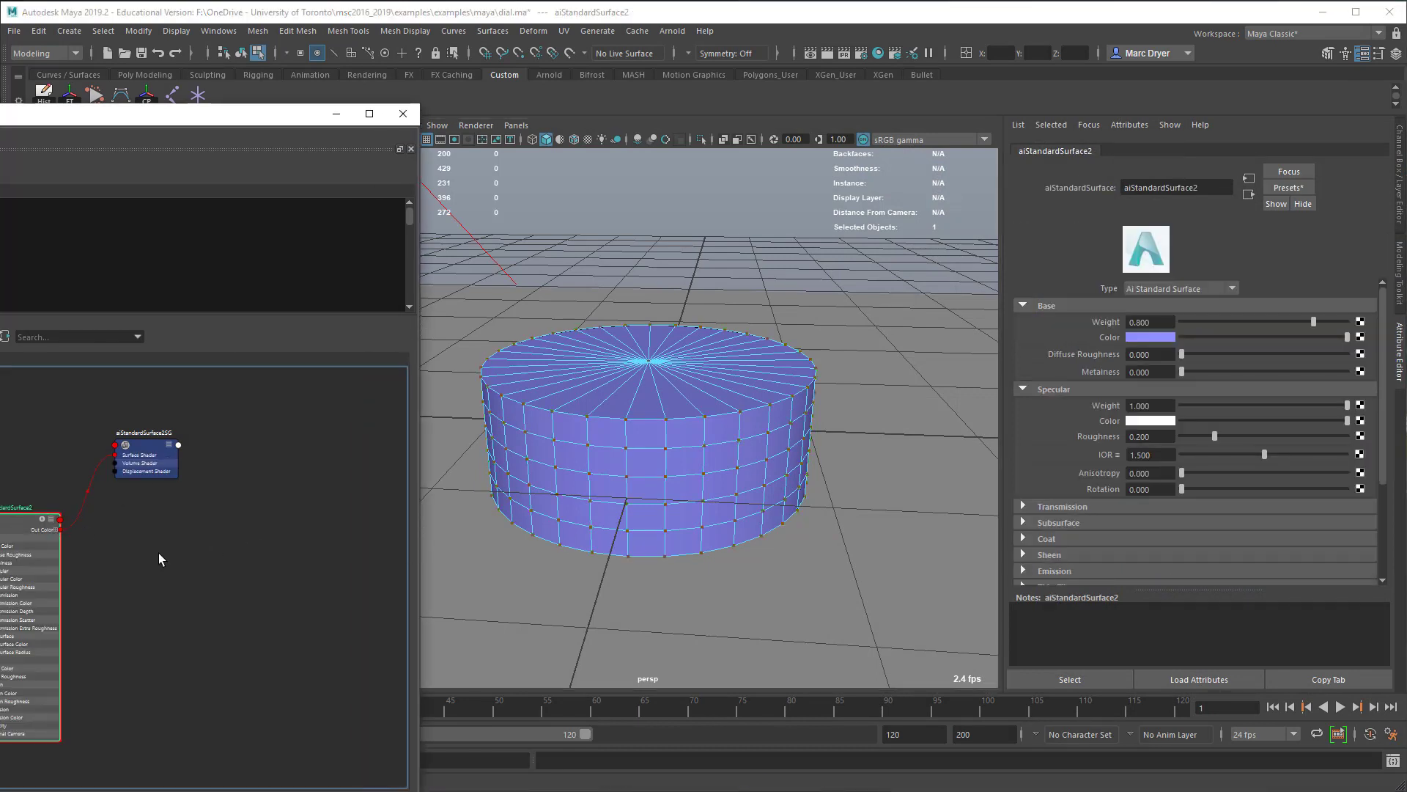
{"action": "middle_click_drag", "start_coordinate": [157, 560], "coordinate": [300, 544], "text": "alt"}
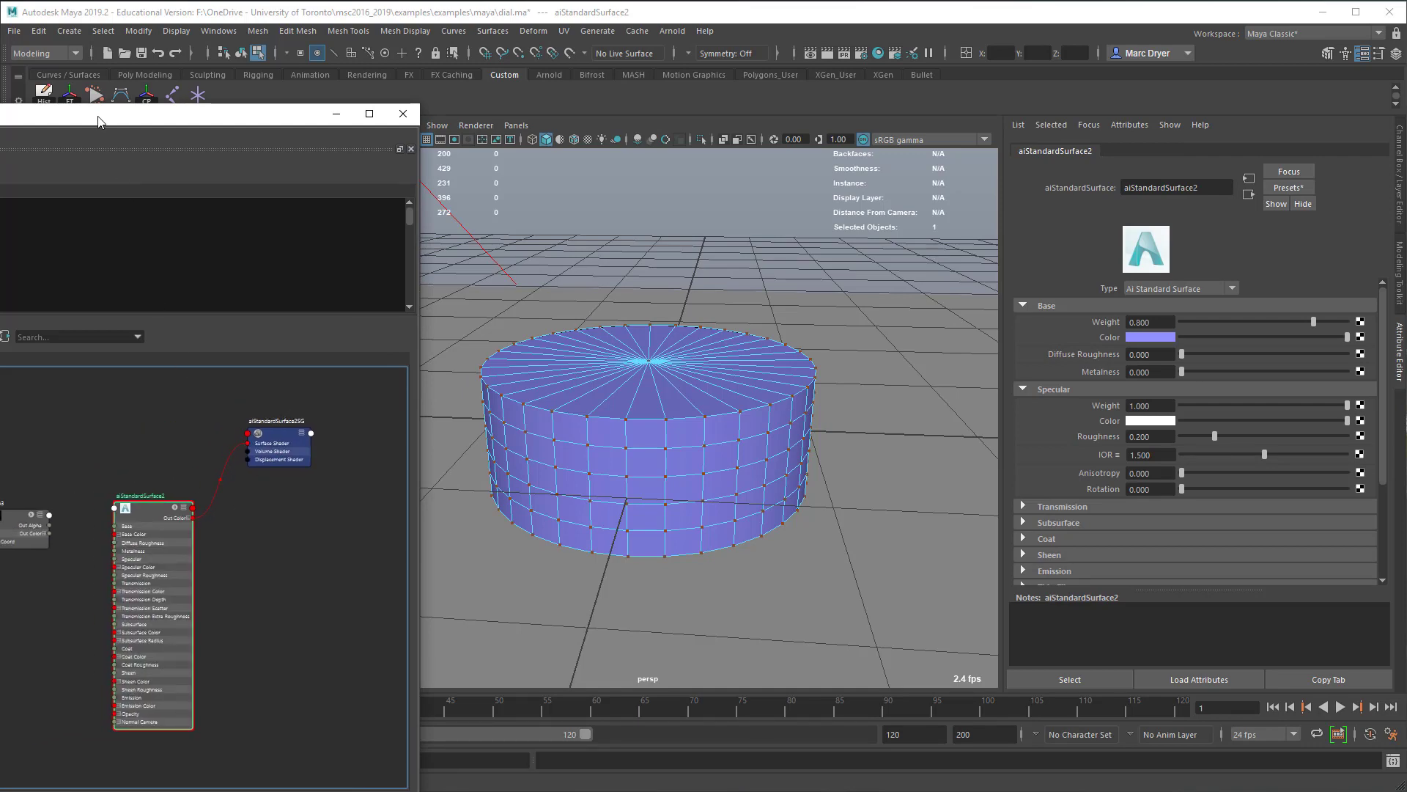
{"action": "left_click_drag", "start_coordinate": [98, 113], "coordinate": [584, 90]}
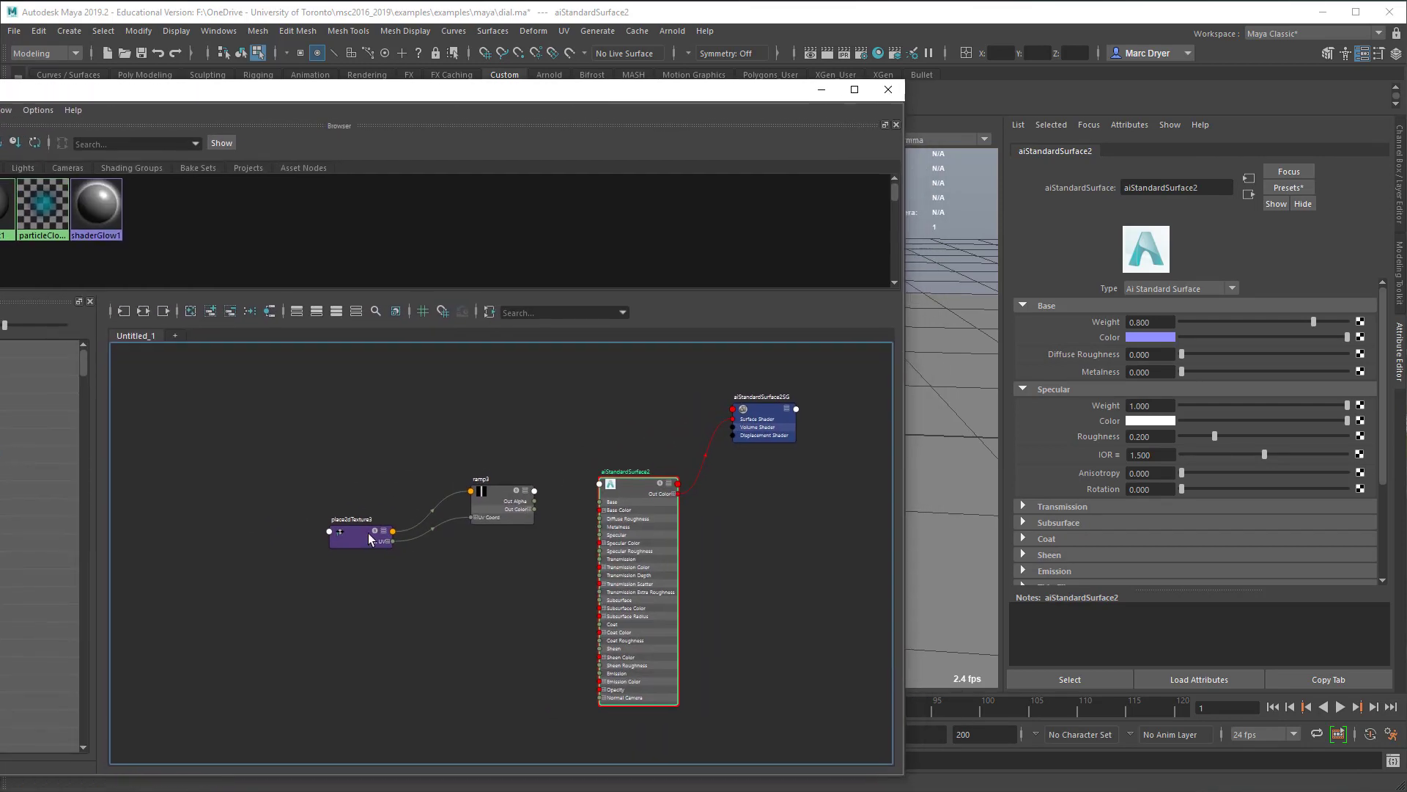
- Space the ramp and its 2D placement node away from the material node, keeping the Attribute Editor visible beside the Hypershade
{"action": "left_click_drag", "start_coordinate": [368, 533], "coordinate": [284, 581]}
{"action": "left_click_drag", "start_coordinate": [478, 505], "coordinate": [427, 536]}
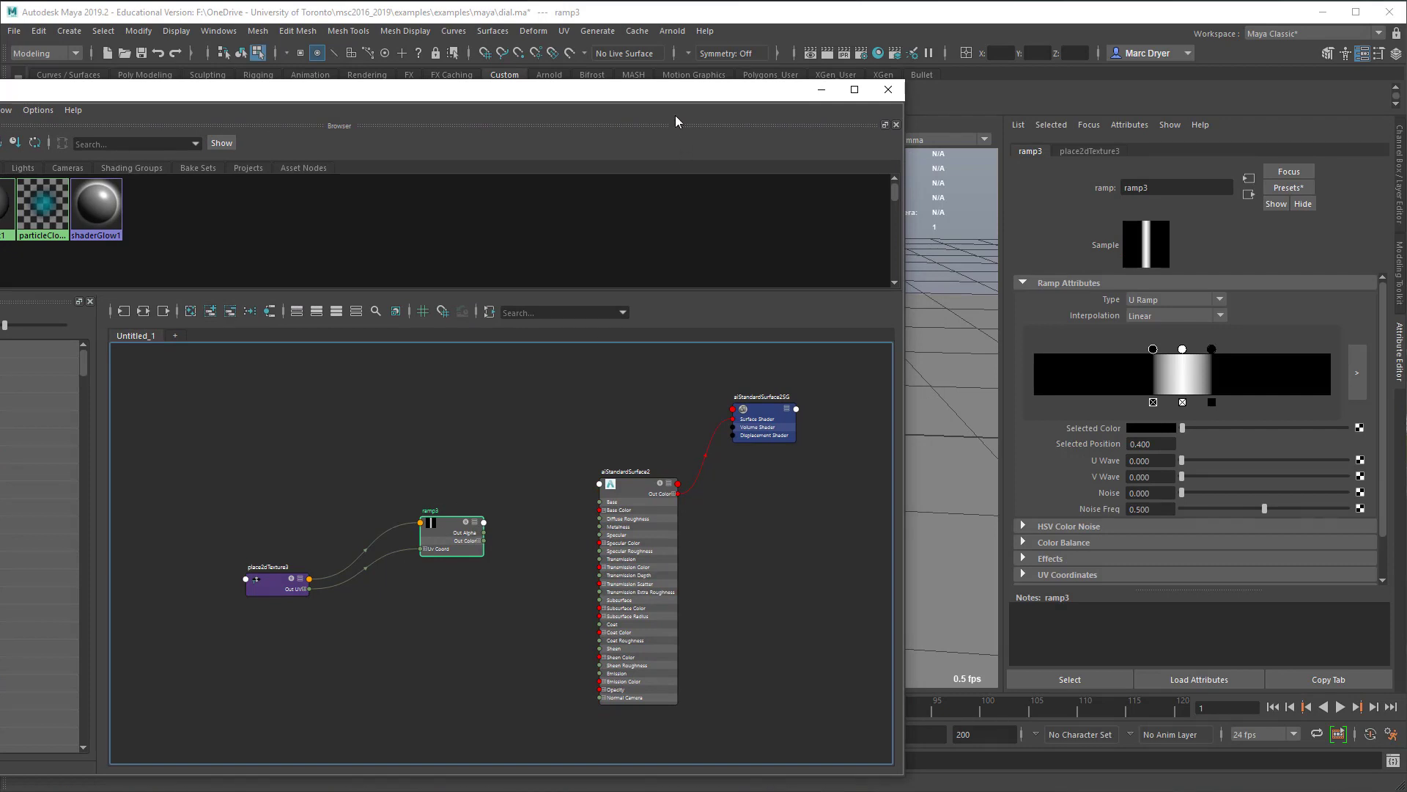
{"action": "left_click_drag", "start_coordinate": [674, 91], "coordinate": [400, 110]}
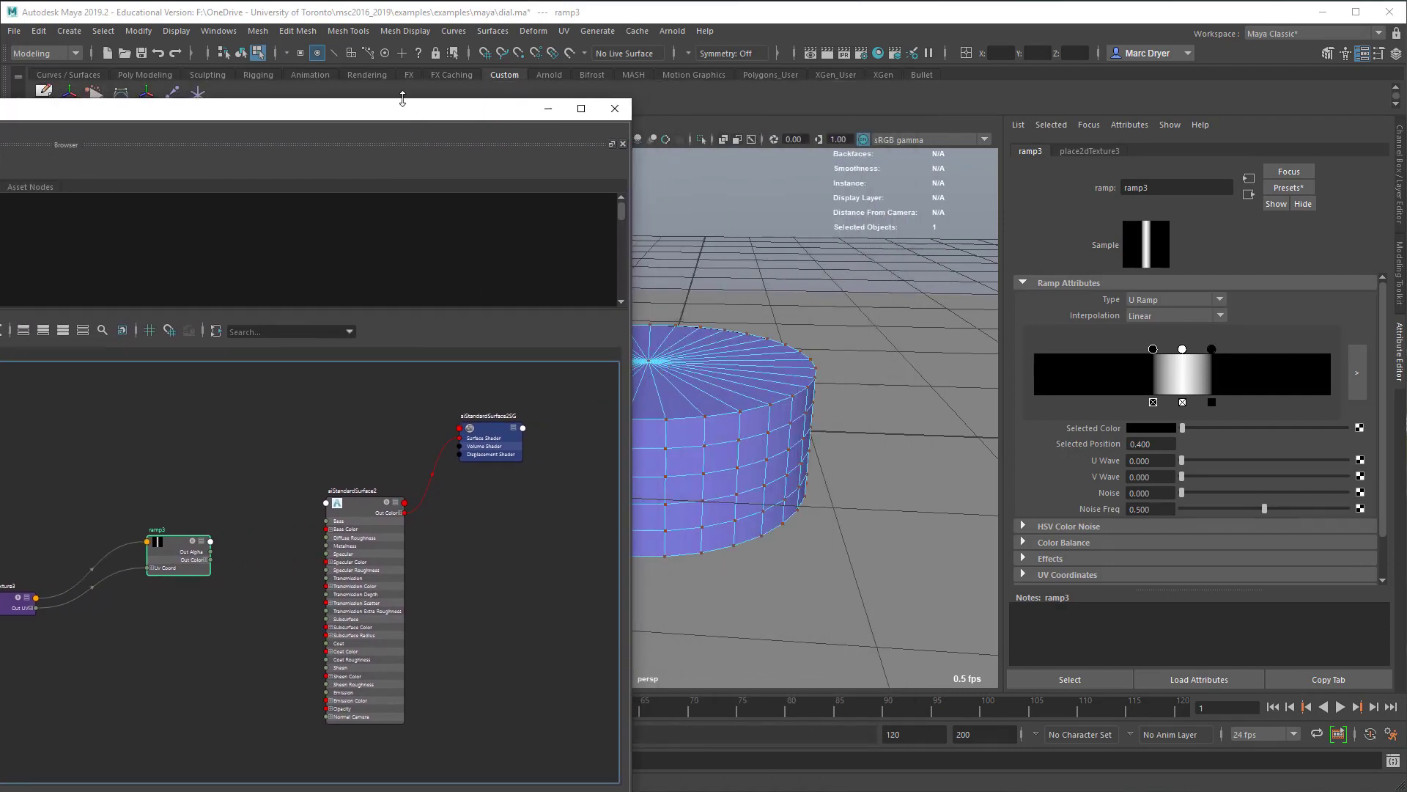
{"action": "left_click_drag", "start_coordinate": [384, 114], "coordinate": [864, 61]}
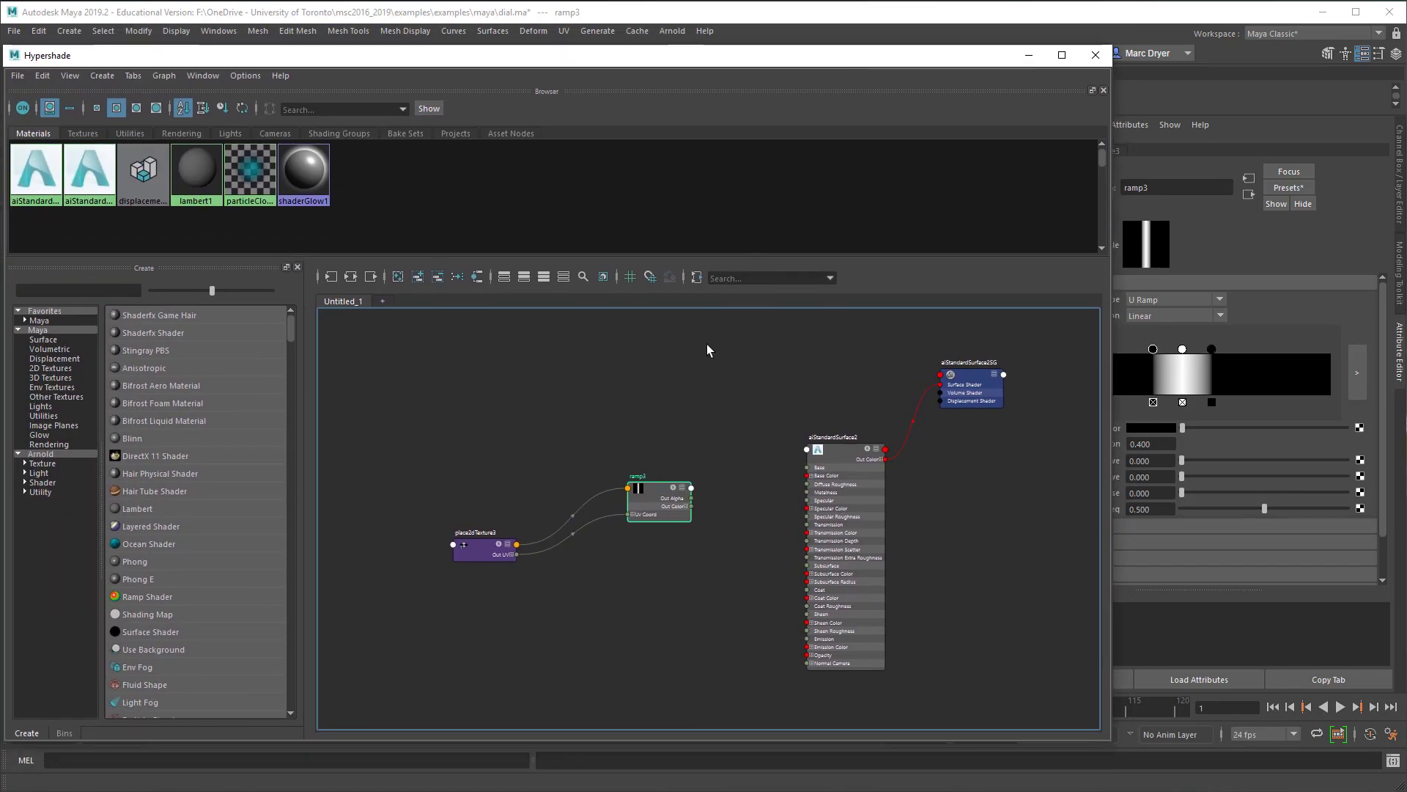
{"action": "left_click_drag", "start_coordinate": [656, 490], "coordinate": [666, 434]}
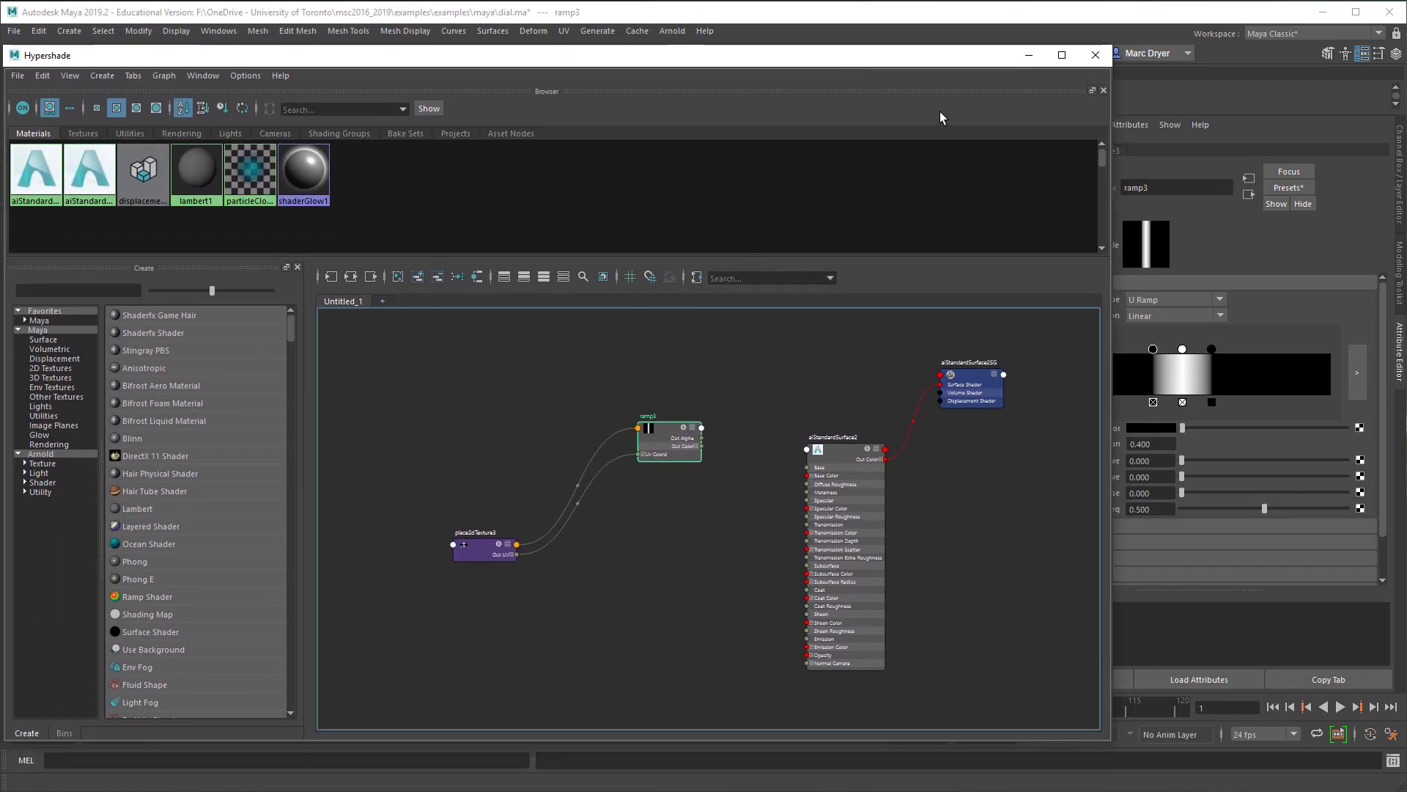
{"action": "left_click_drag", "start_coordinate": [874, 54], "coordinate": [700, 39]}
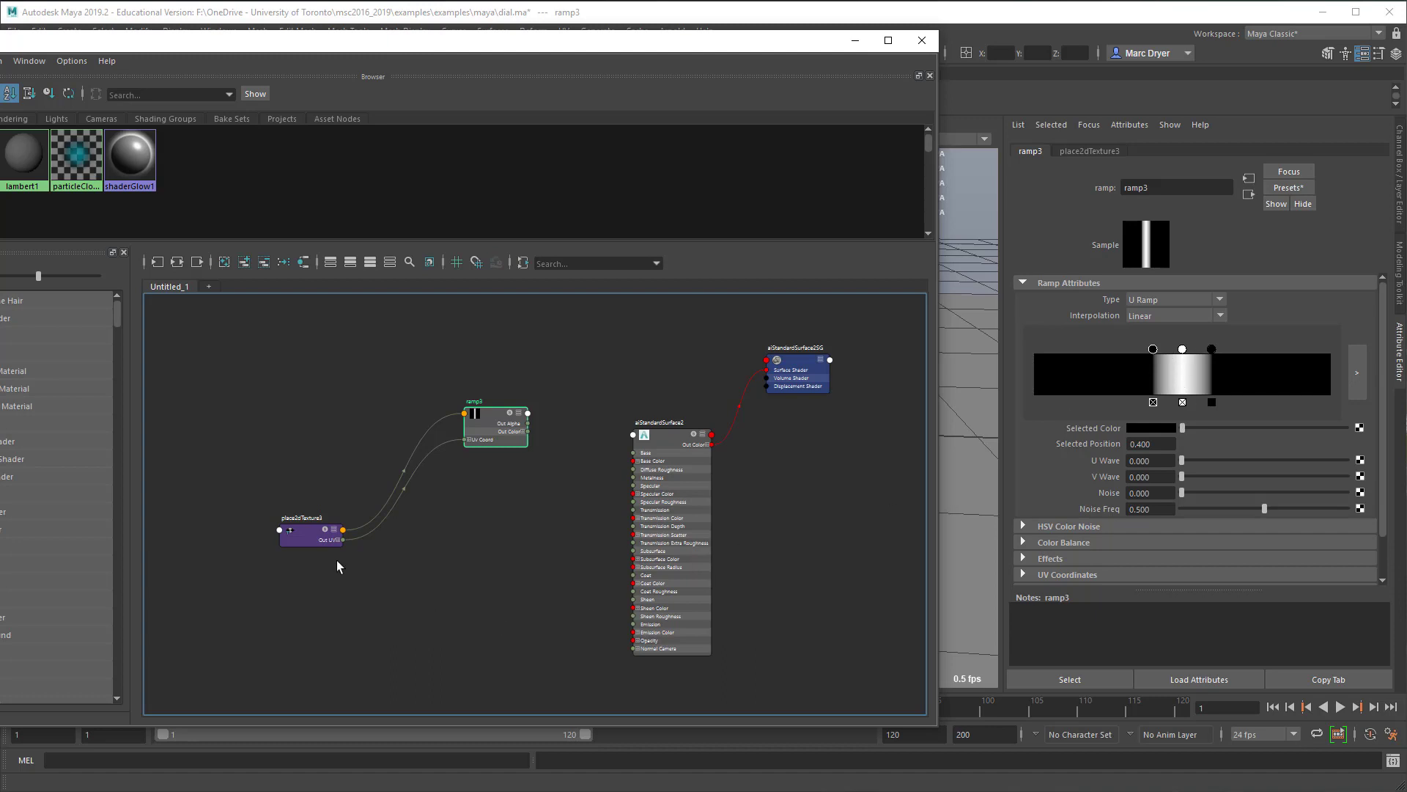
- Place the ramp beside its 2D placement node and set that node's U repeat to 20
{"action": "mouse_move", "coordinate": [488, 414]}
{"action": "left_mouse_down"}
{"action": "mouse_move", "coordinate": [553, 415]}
{"action": "mouse_move", "coordinate": [505, 415]}
{"action": "left_mouse_up"}
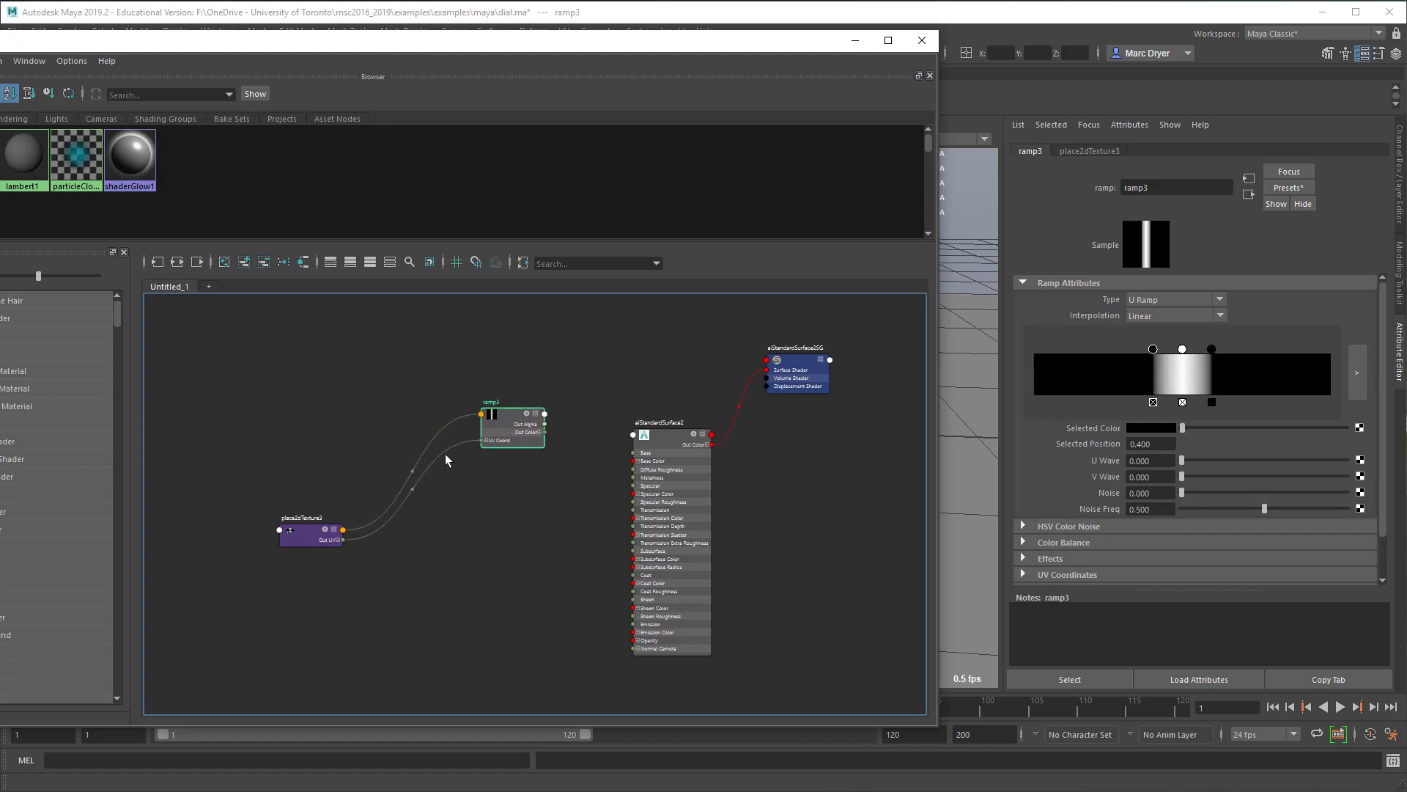
{"action": "scroll", "coordinate": [281, 544], "scroll_direction": "up", "scroll_amount": 5}
{"action": "left_click_drag", "start_coordinate": [731, 326], "coordinate": [543, 517]}
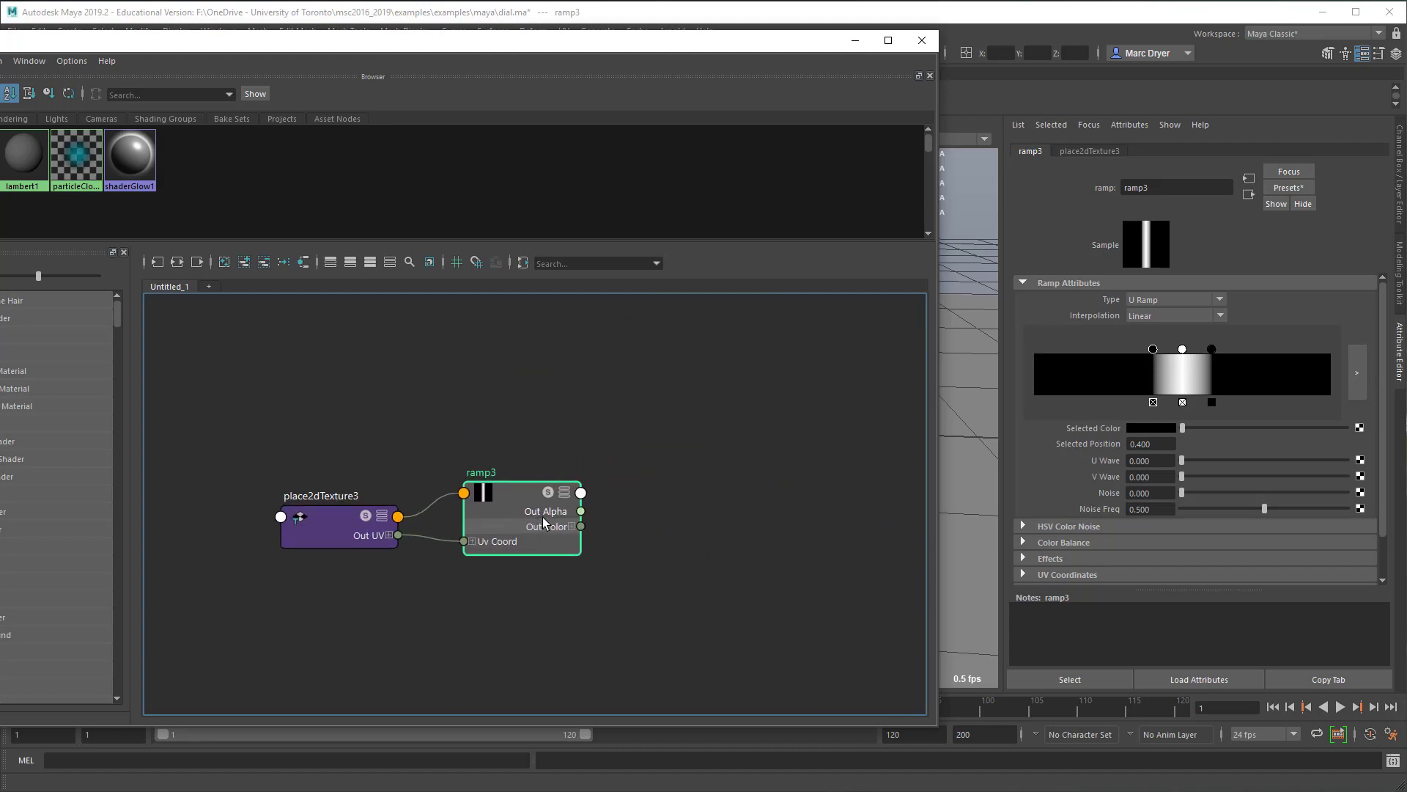
{"action": "left_click_drag", "start_coordinate": [329, 531], "coordinate": [346, 494]}
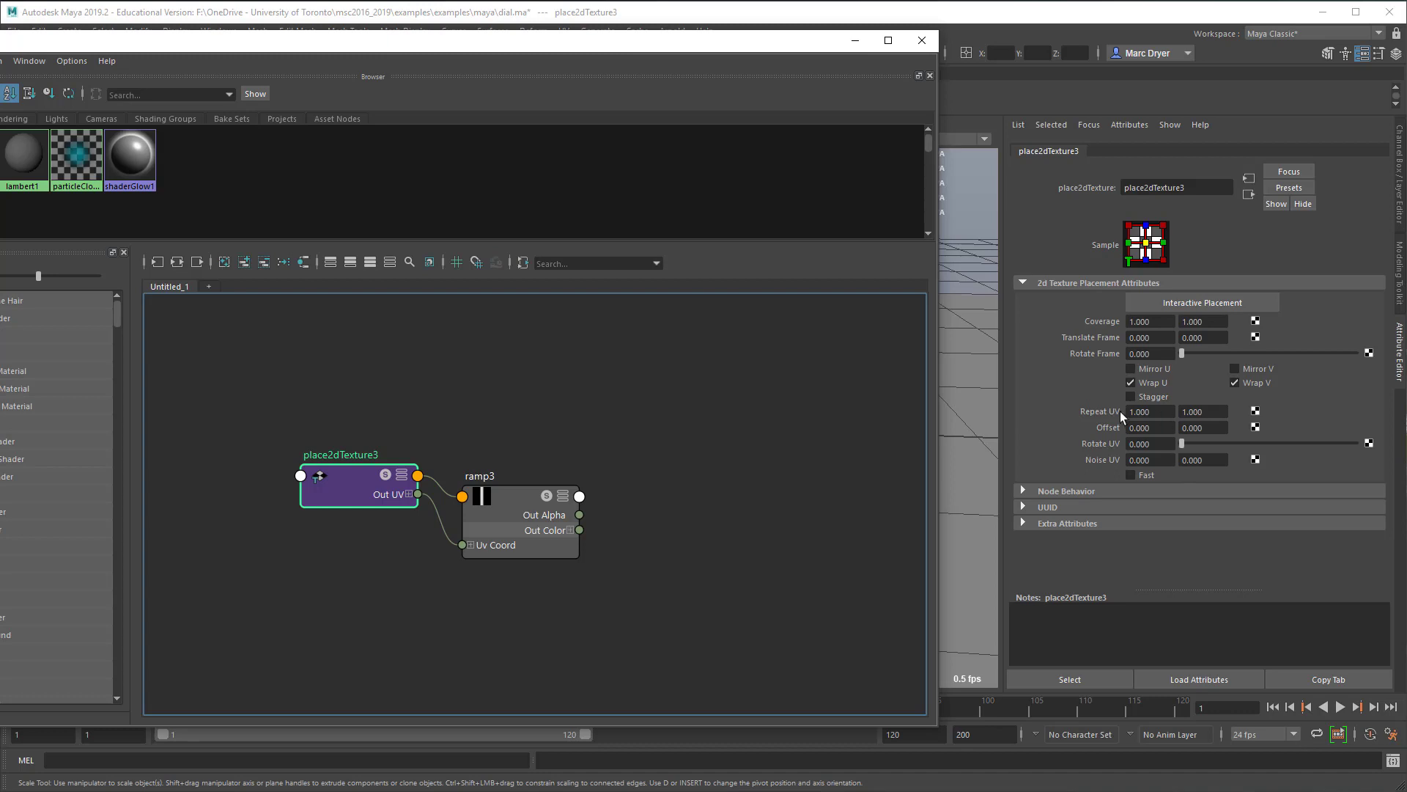
{"action": "left_click", "coordinate": [1147, 413]}
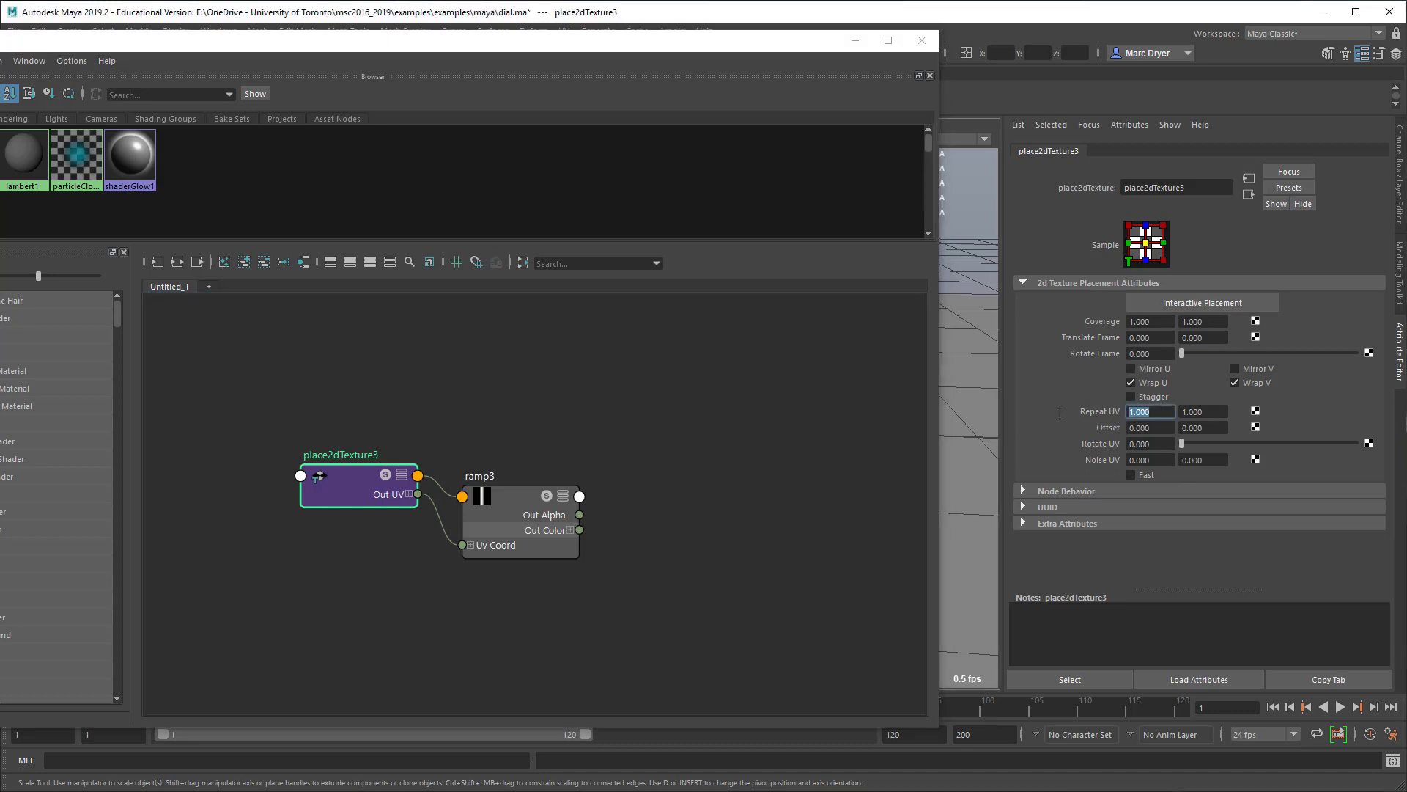
{"action": "type", "text": "20"}
{"action": "key", "text": "Return"}
- Select the ramp and reposition its node above and beside the Arnold material node
{"action": "left_click", "coordinate": [484, 507]}
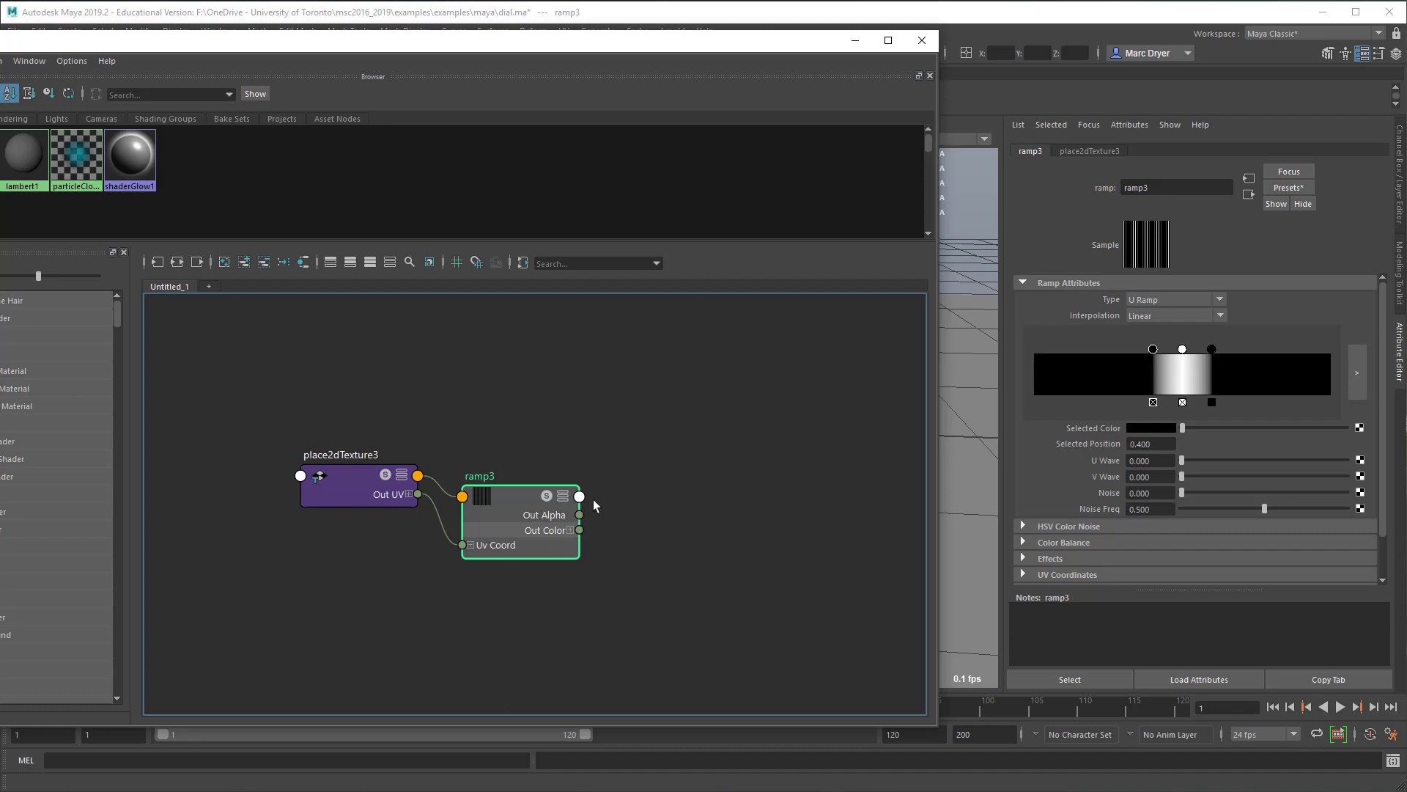
{"action": "scroll", "coordinate": [688, 559], "scroll_direction": "down", "scroll_amount": 5}
{"action": "middle_click_drag", "start_coordinate": [638, 540], "coordinate": [445, 588], "text": "alt"}
{"action": "scroll", "coordinate": [445, 589], "scroll_direction": "up", "scroll_amount": 3}
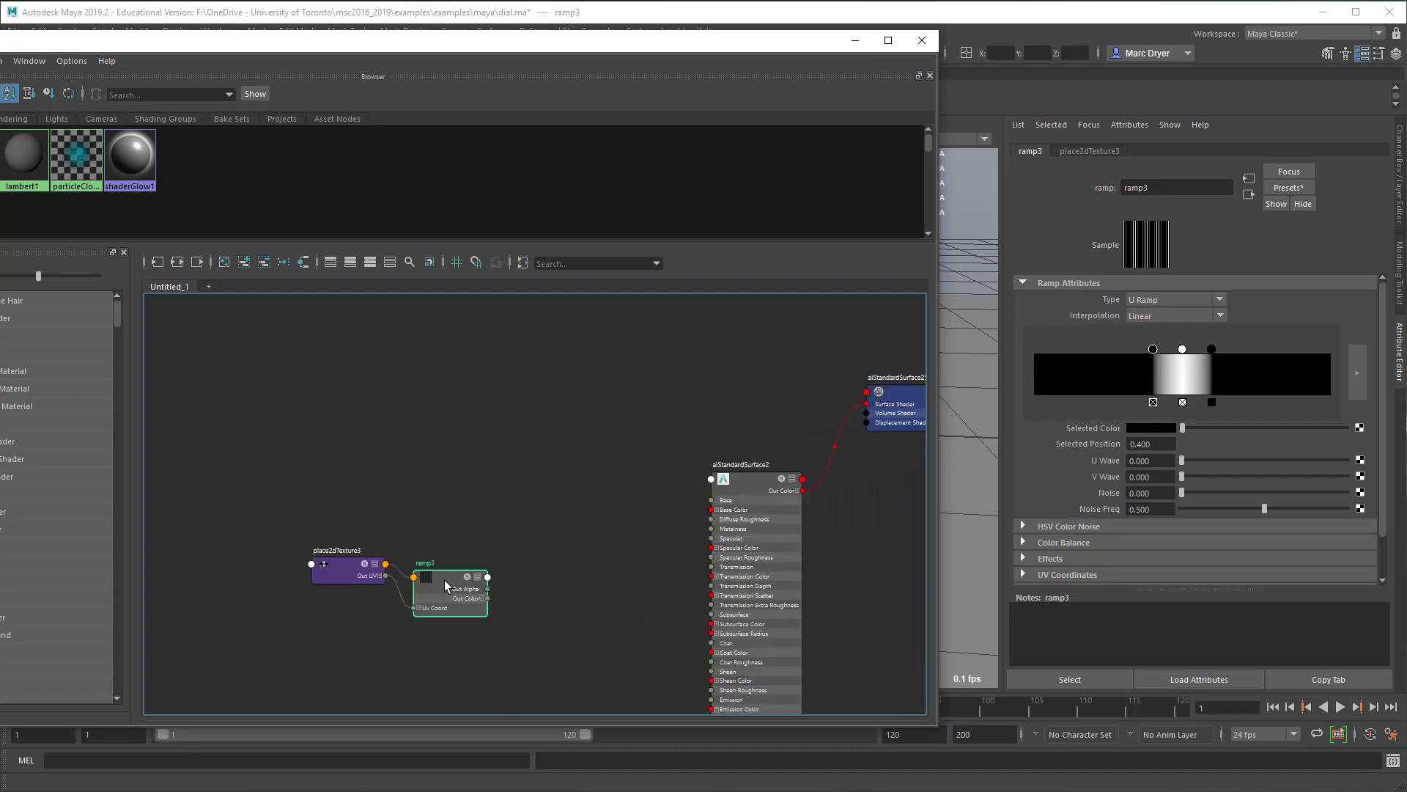
{"action": "left_click_drag", "start_coordinate": [445, 589], "coordinate": [564, 422]}
{"action": "scroll", "coordinate": [564, 484], "scroll_direction": "up", "scroll_amount": 5}
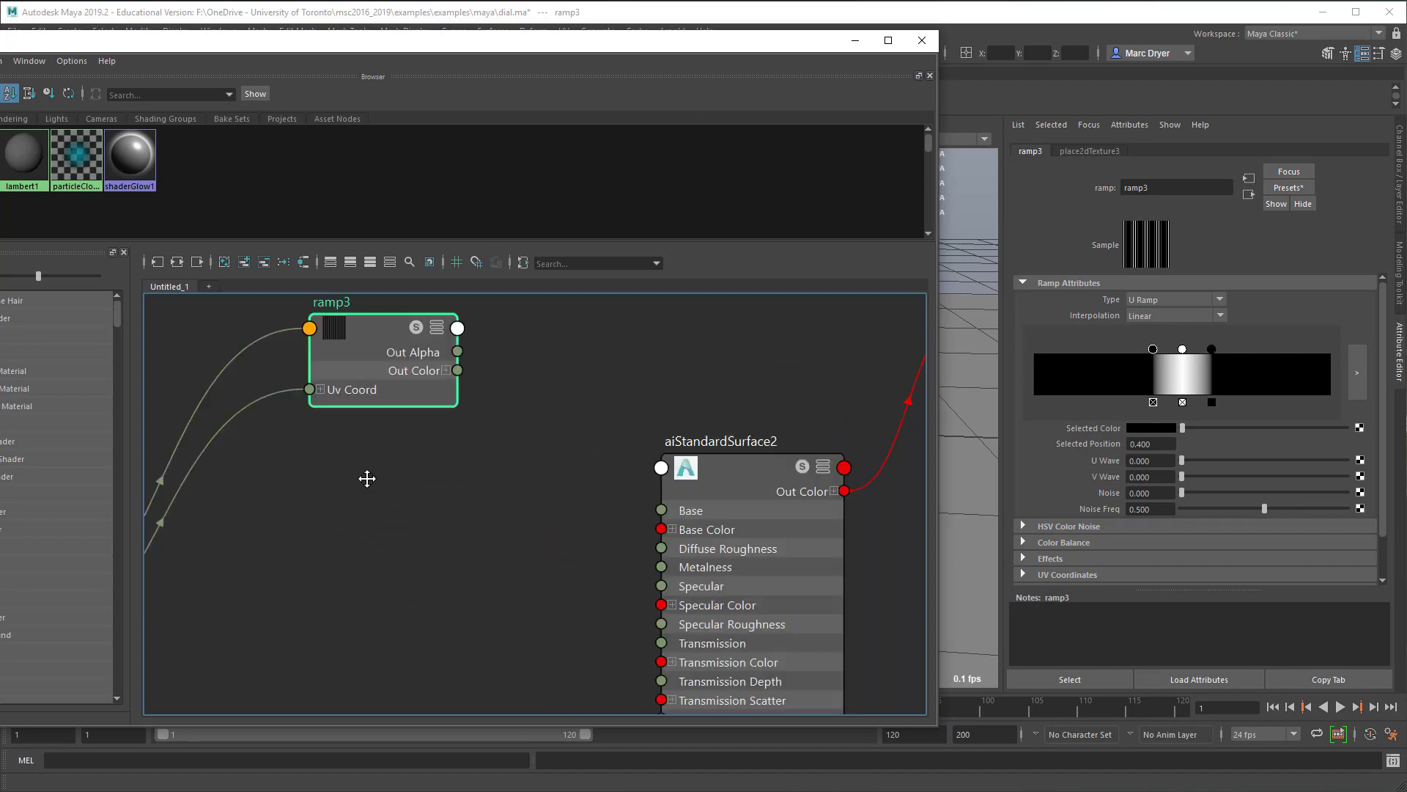
{"action": "scroll", "coordinate": [588, 540], "scroll_direction": "down", "scroll_amount": 4}
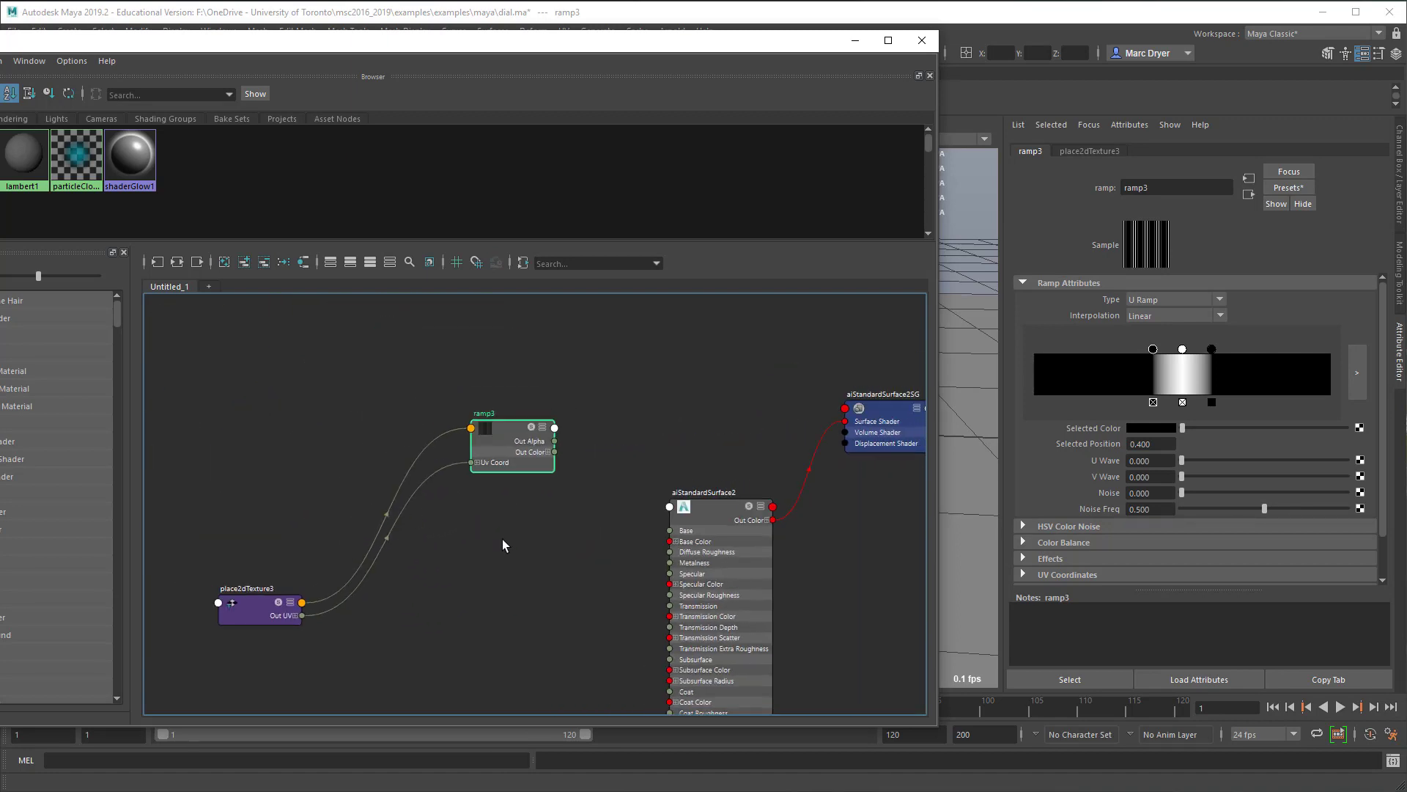
{"action": "left_click_drag", "start_coordinate": [495, 450], "coordinate": [538, 407]}
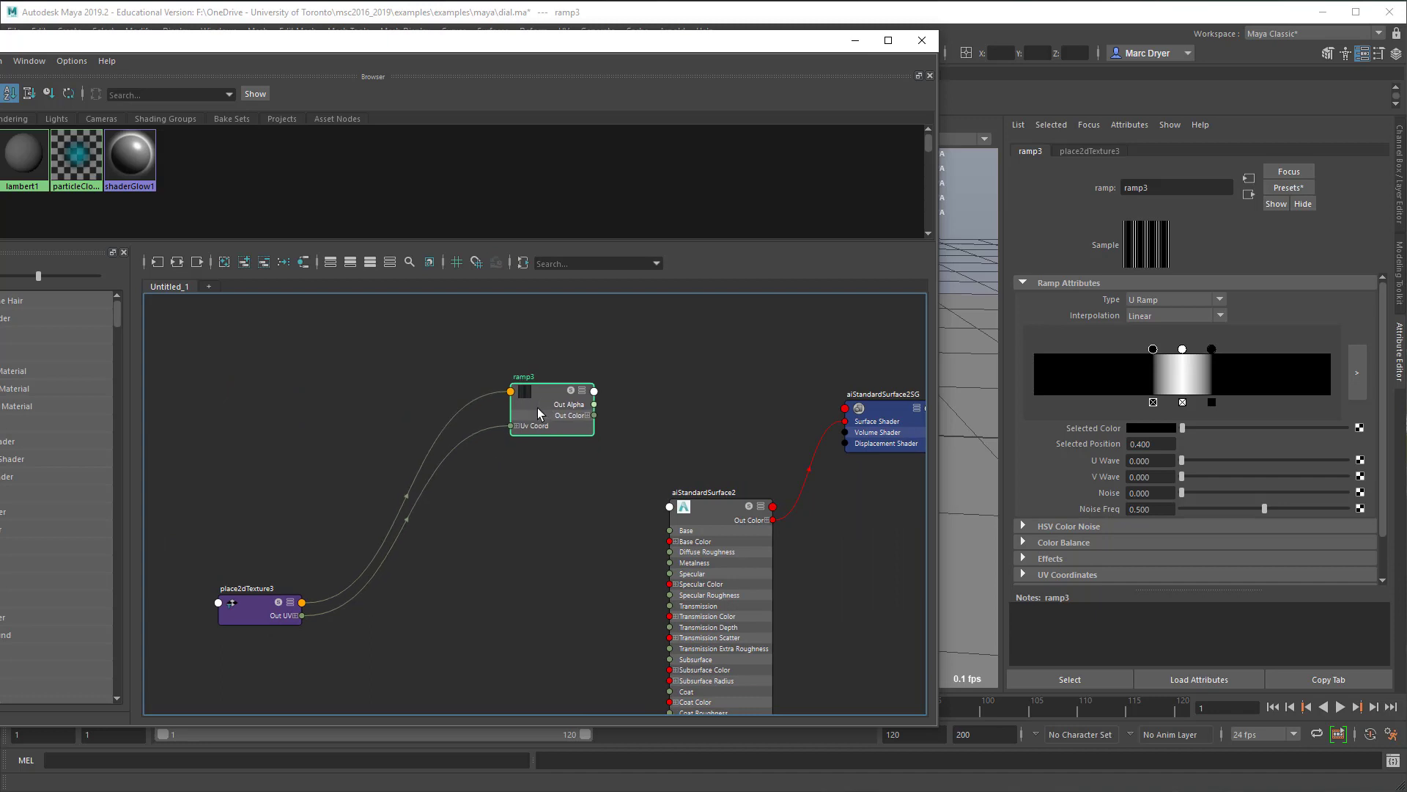
{"action": "middle_click_drag", "start_coordinate": [635, 494], "coordinate": [493, 494], "text": "alt"}
{"action": "scroll", "coordinate": [492, 495], "scroll_direction": "up", "scroll_amount": 2}
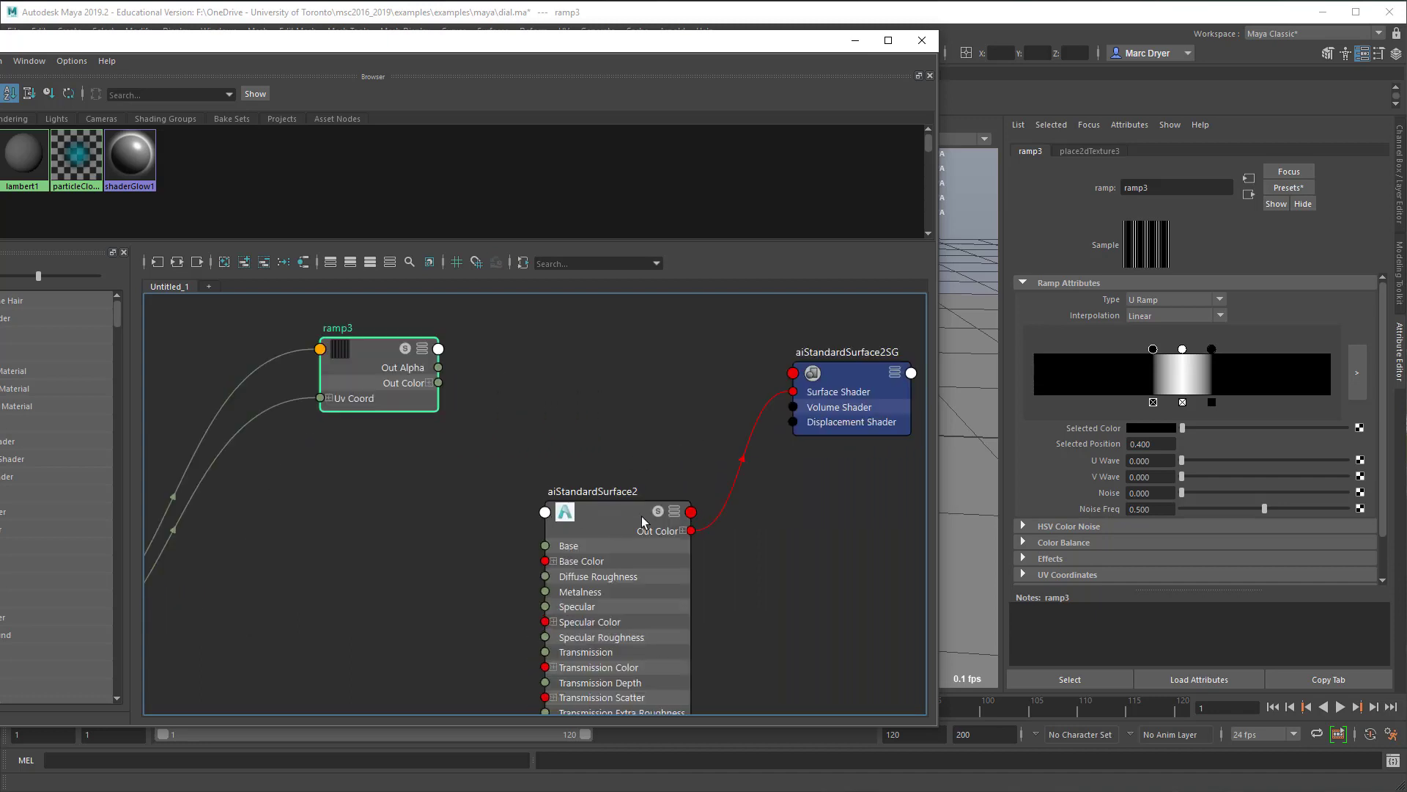
{"action": "scroll", "coordinate": [643, 521], "scroll_direction": "down", "scroll_amount": 2}
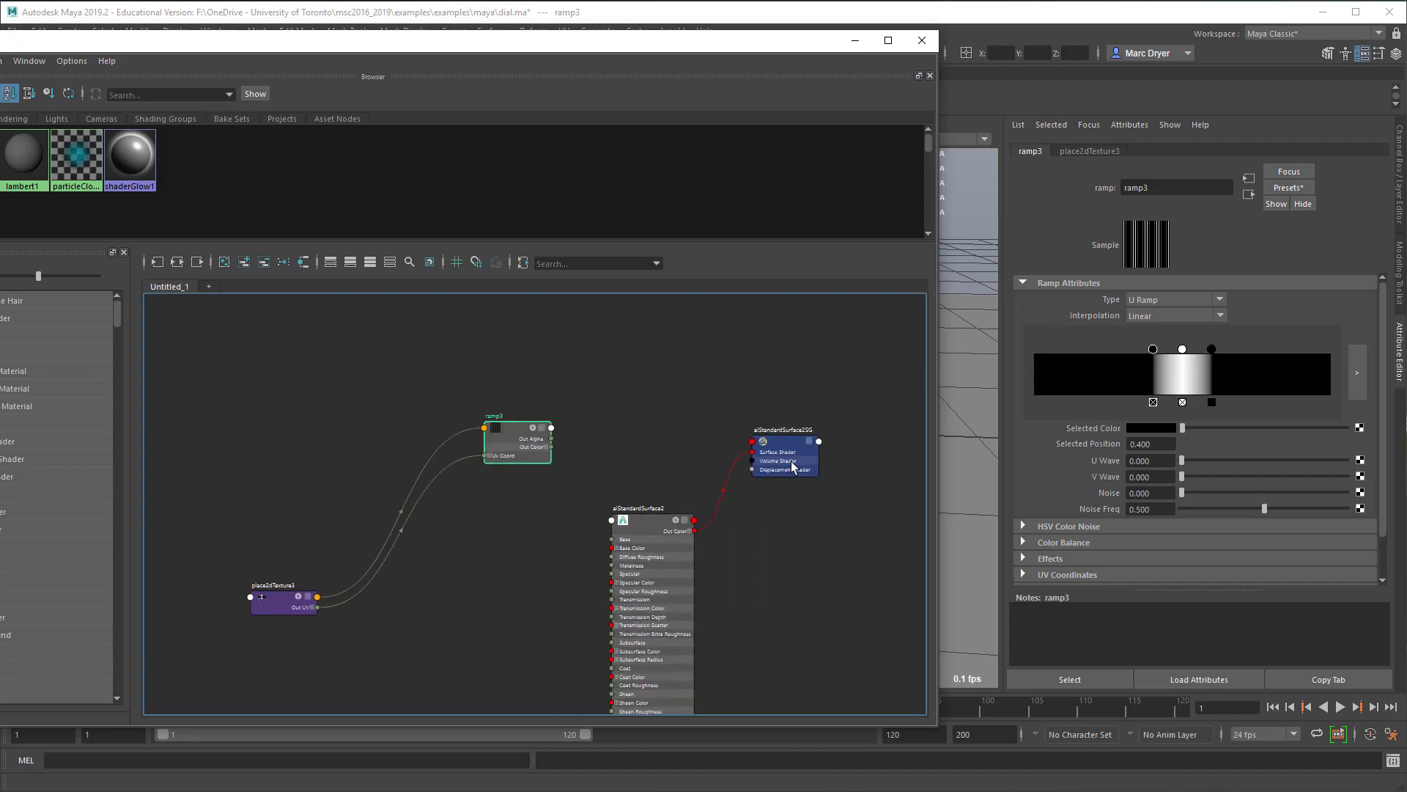
- Leave a gap between the ramp and the material's shading group, and expand the ramp's Out Color into its R, G and B channels
{"action": "left_click_drag", "start_coordinate": [794, 437], "coordinate": [771, 420]}
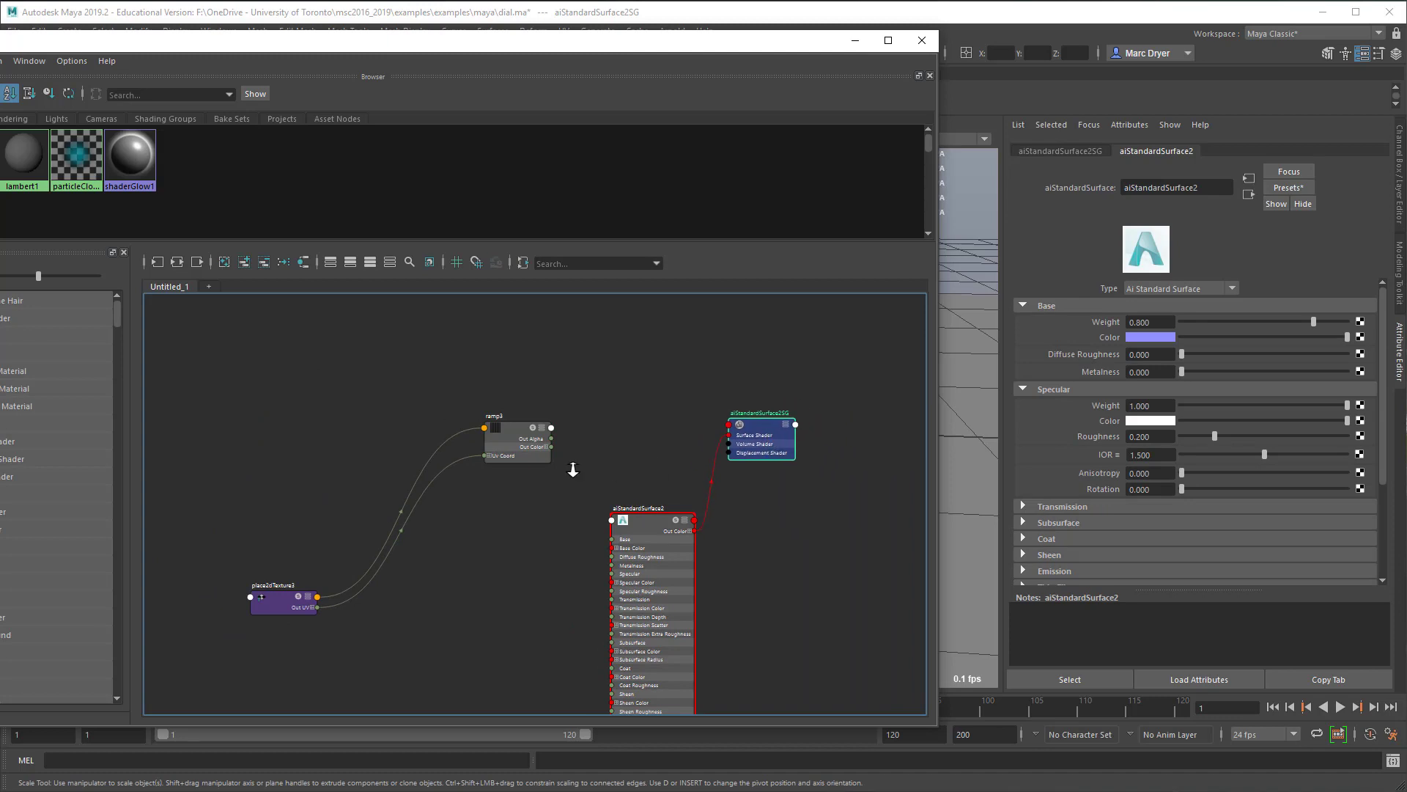
{"action": "scroll", "coordinate": [573, 469], "scroll_direction": "up", "scroll_amount": 2}
{"action": "scroll", "coordinate": [660, 464], "scroll_direction": "up", "scroll_amount": 2}
{"action": "middle_click_drag", "start_coordinate": [659, 464], "coordinate": [477, 478], "text": "alt"}
{"action": "scroll", "coordinate": [569, 490], "scroll_direction": "up", "scroll_amount": 2}
{"action": "scroll", "coordinate": [569, 491], "scroll_direction": "down", "scroll_amount": 1}
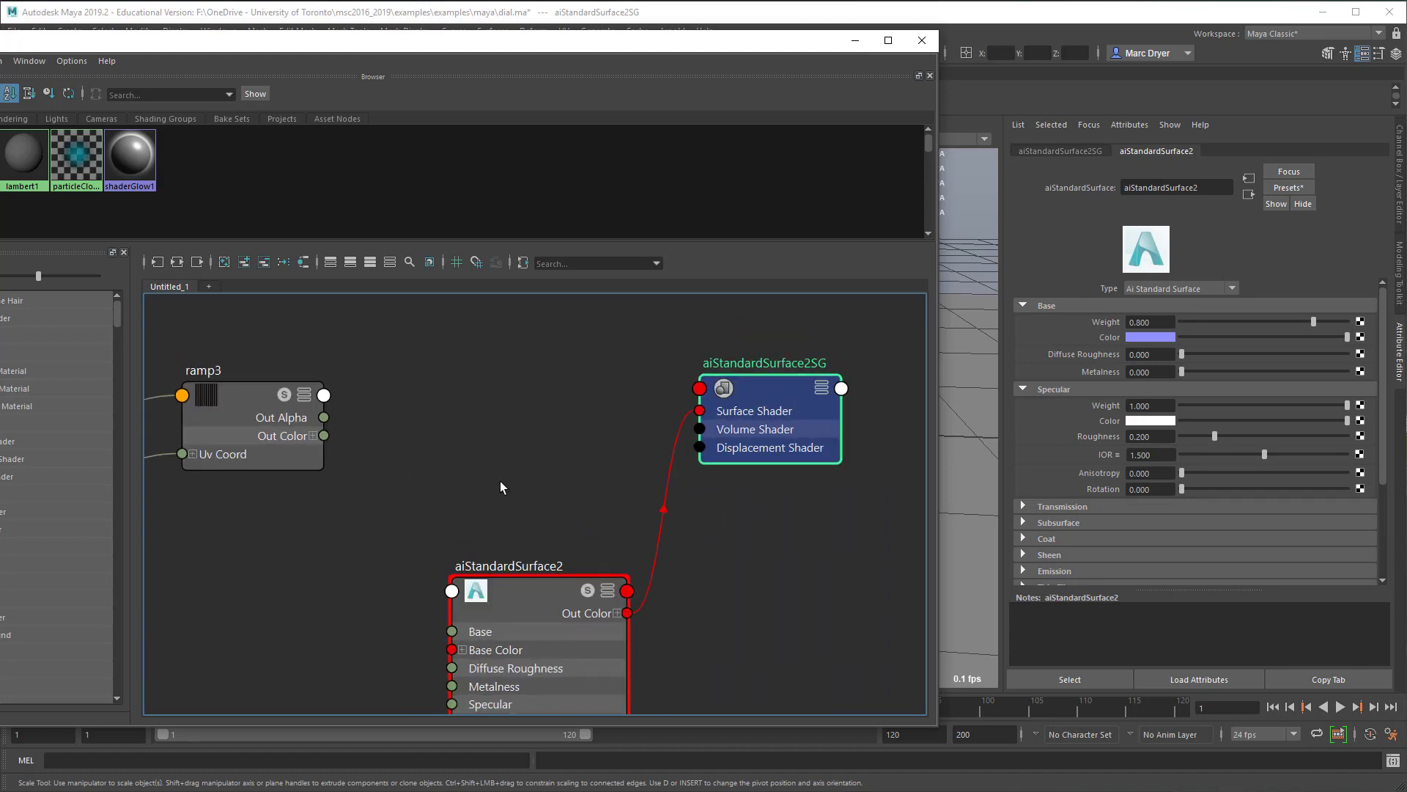
{"action": "left_click_drag", "start_coordinate": [288, 464], "coordinate": [329, 458]}
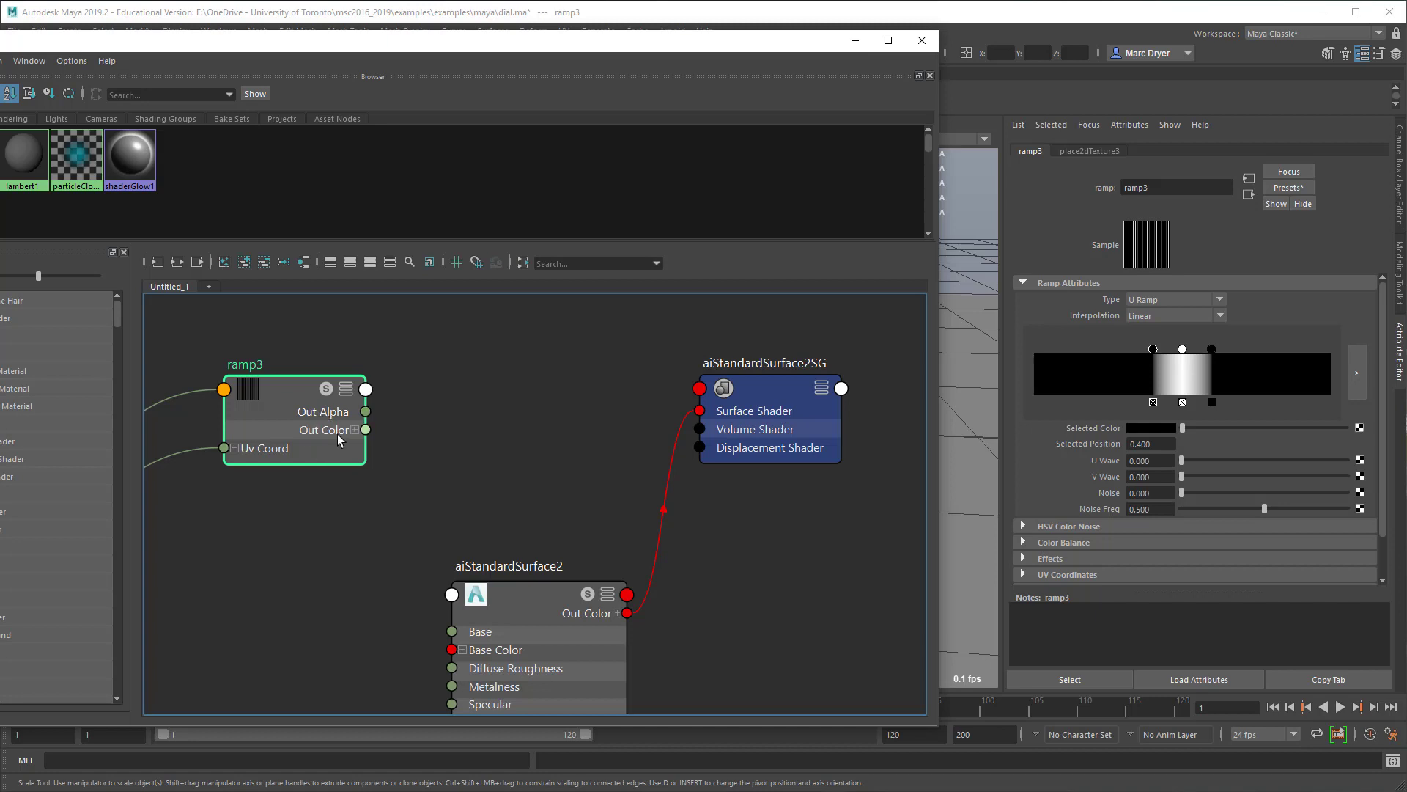
{"action": "left_click", "coordinate": [355, 430]}
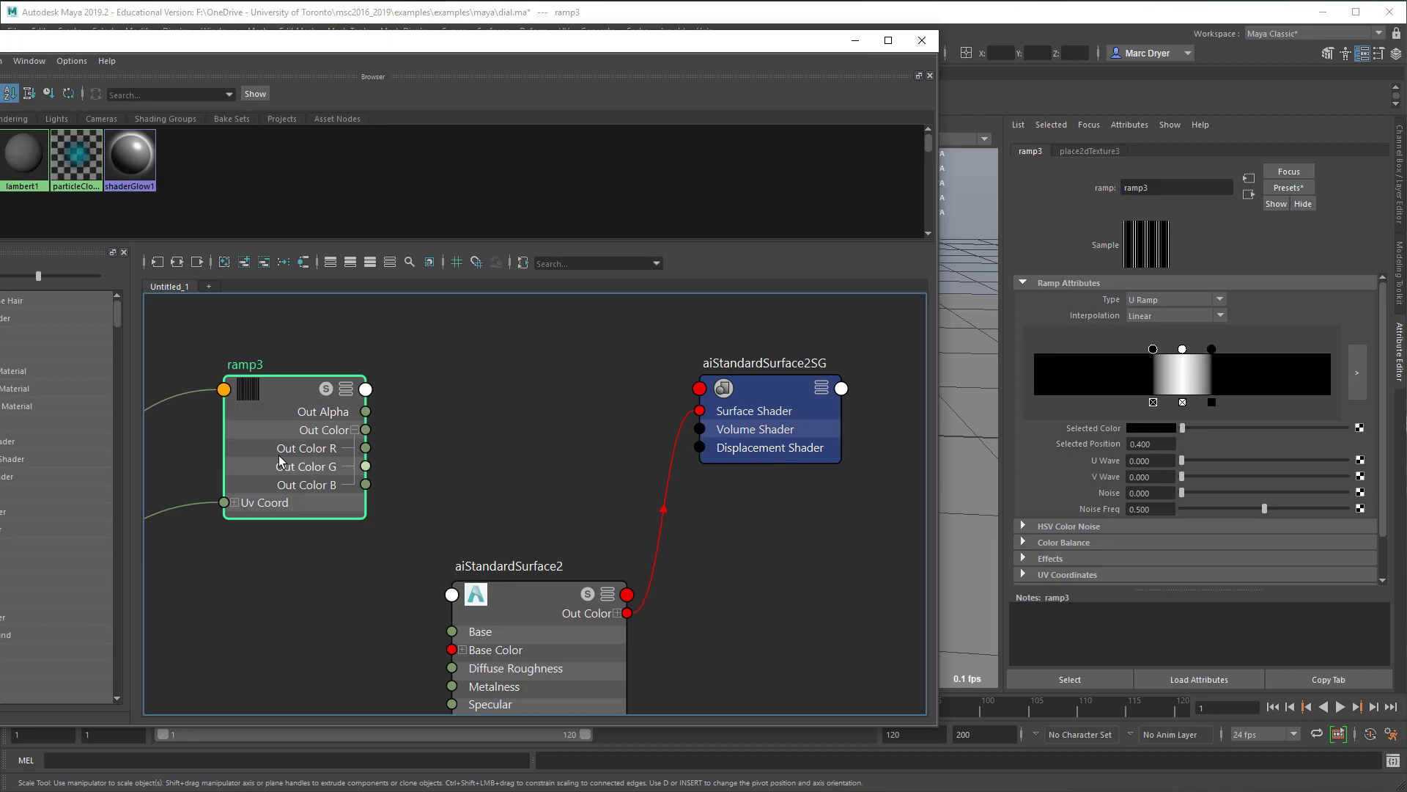
{"action": "left_click_drag", "start_coordinate": [371, 452], "coordinate": [435, 477]}
- Create a displacementShader node between the ramp and the material's shading group, moving its own shading group out of the way
{"action": "left_click", "coordinate": [441, 406]}
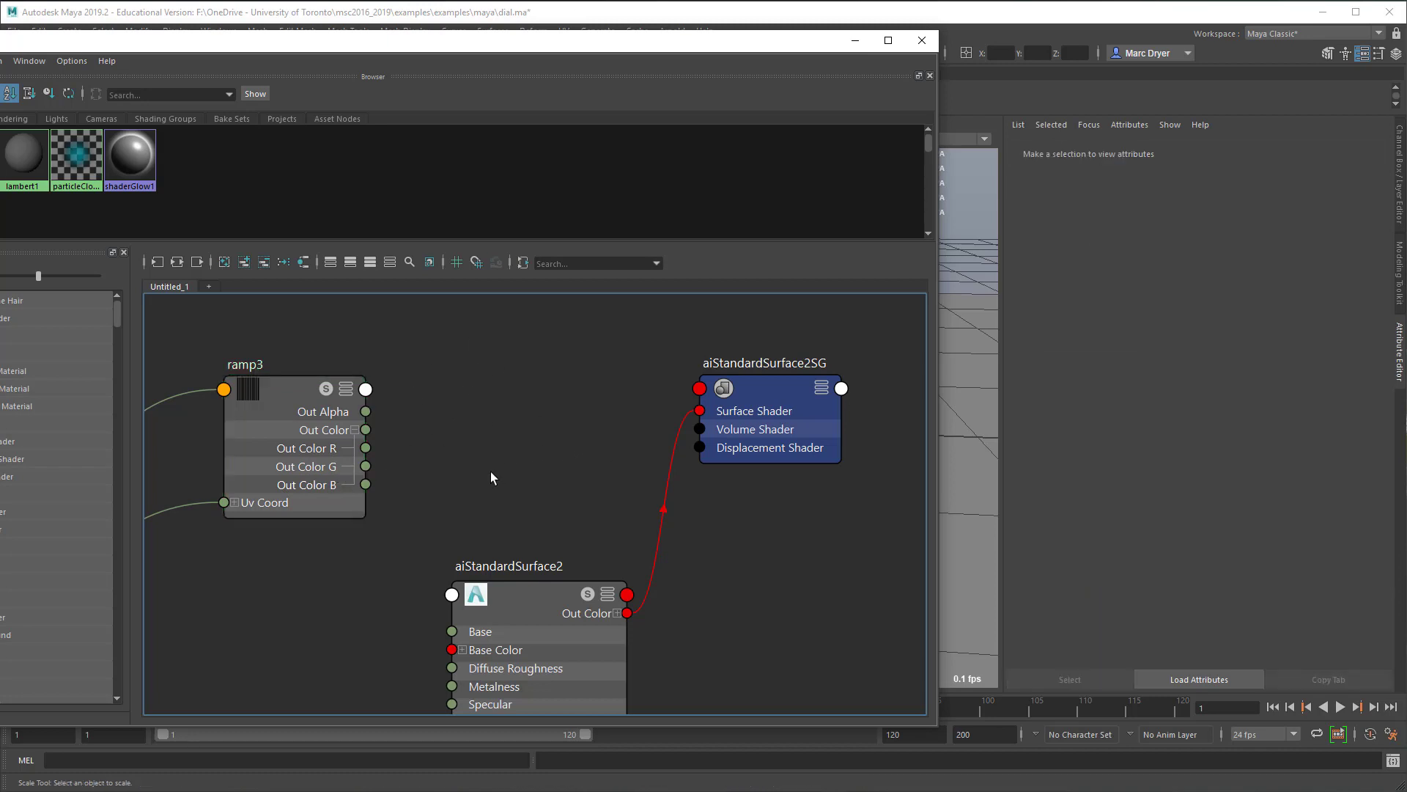
{"action": "key", "text": "Tab"}
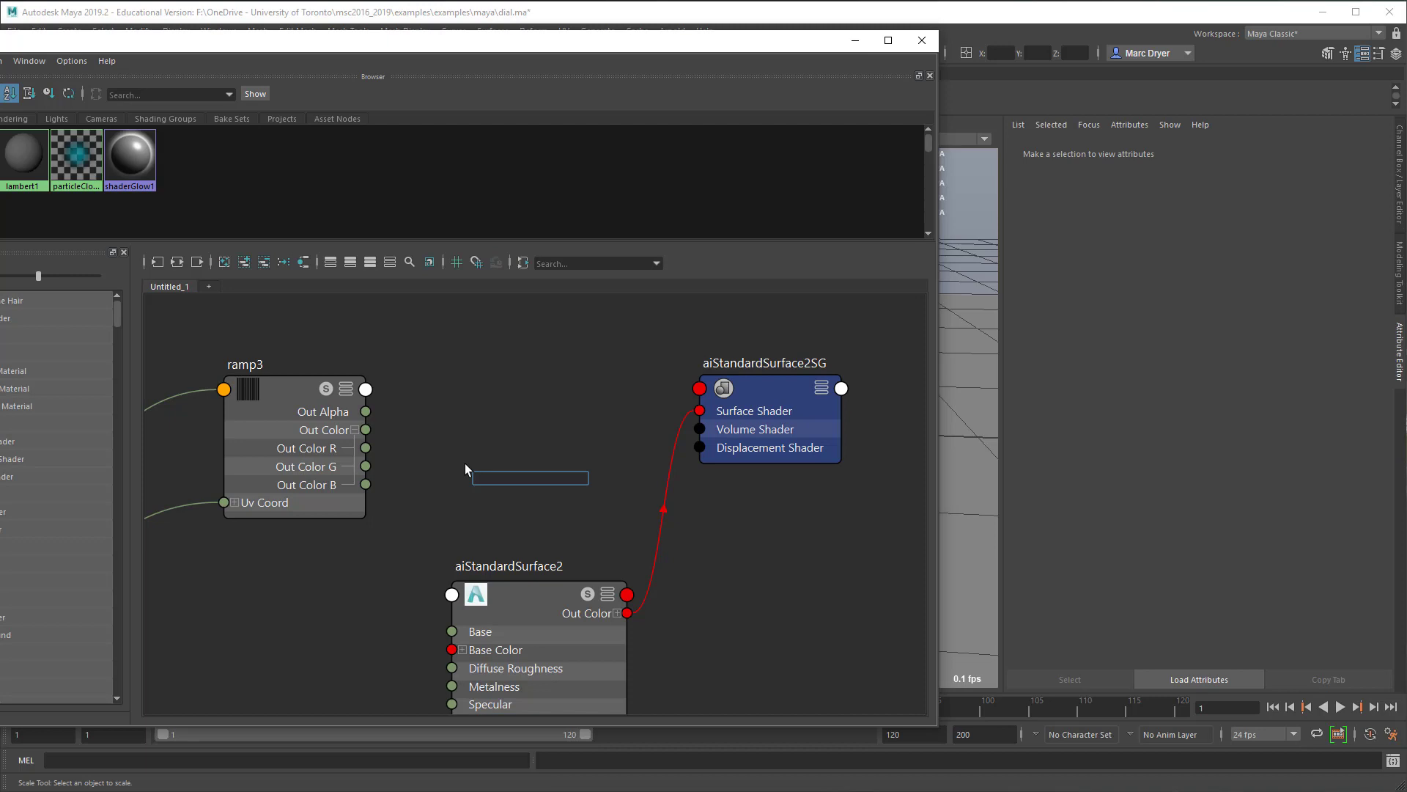
{"action": "type", "text": "displac"}
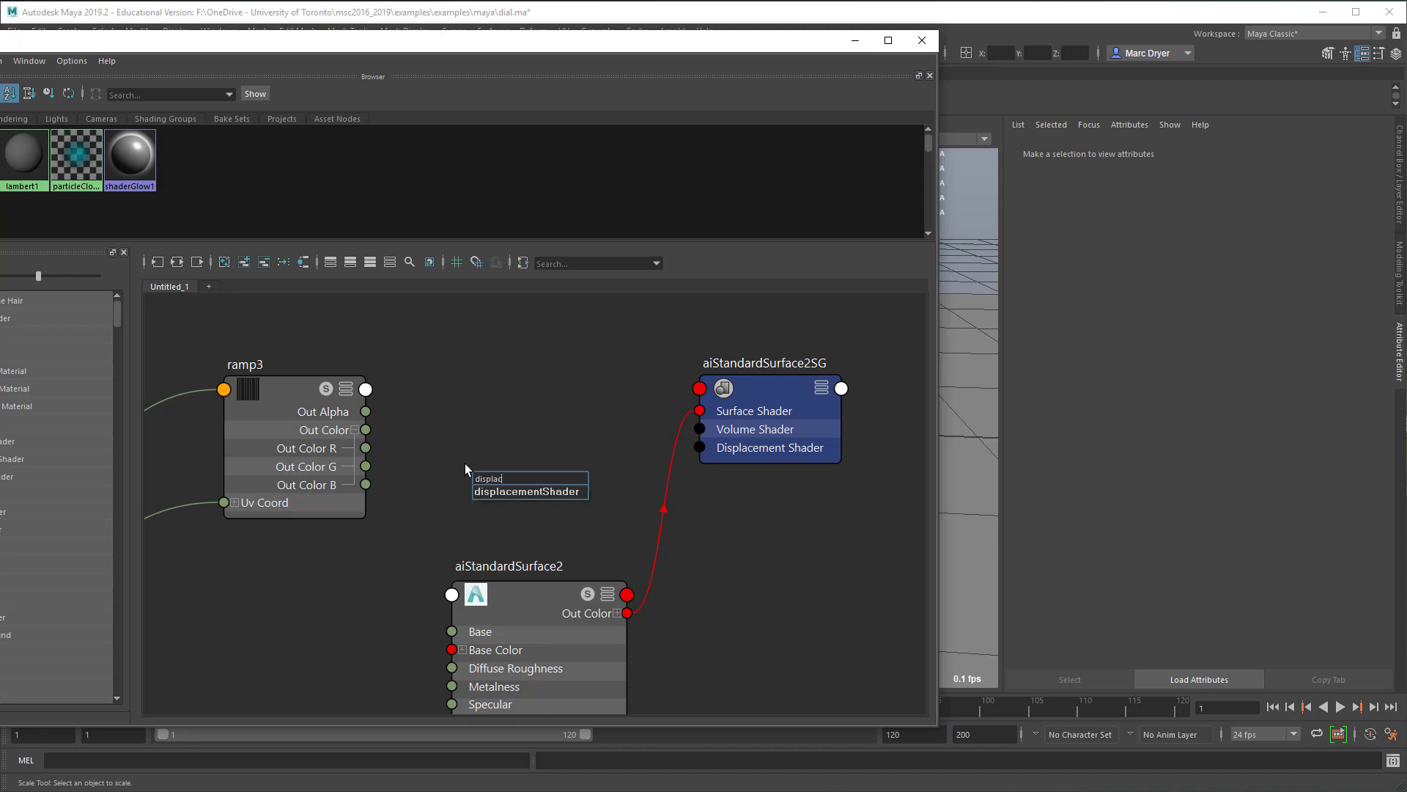
{"action": "left_click", "coordinate": [493, 491]}
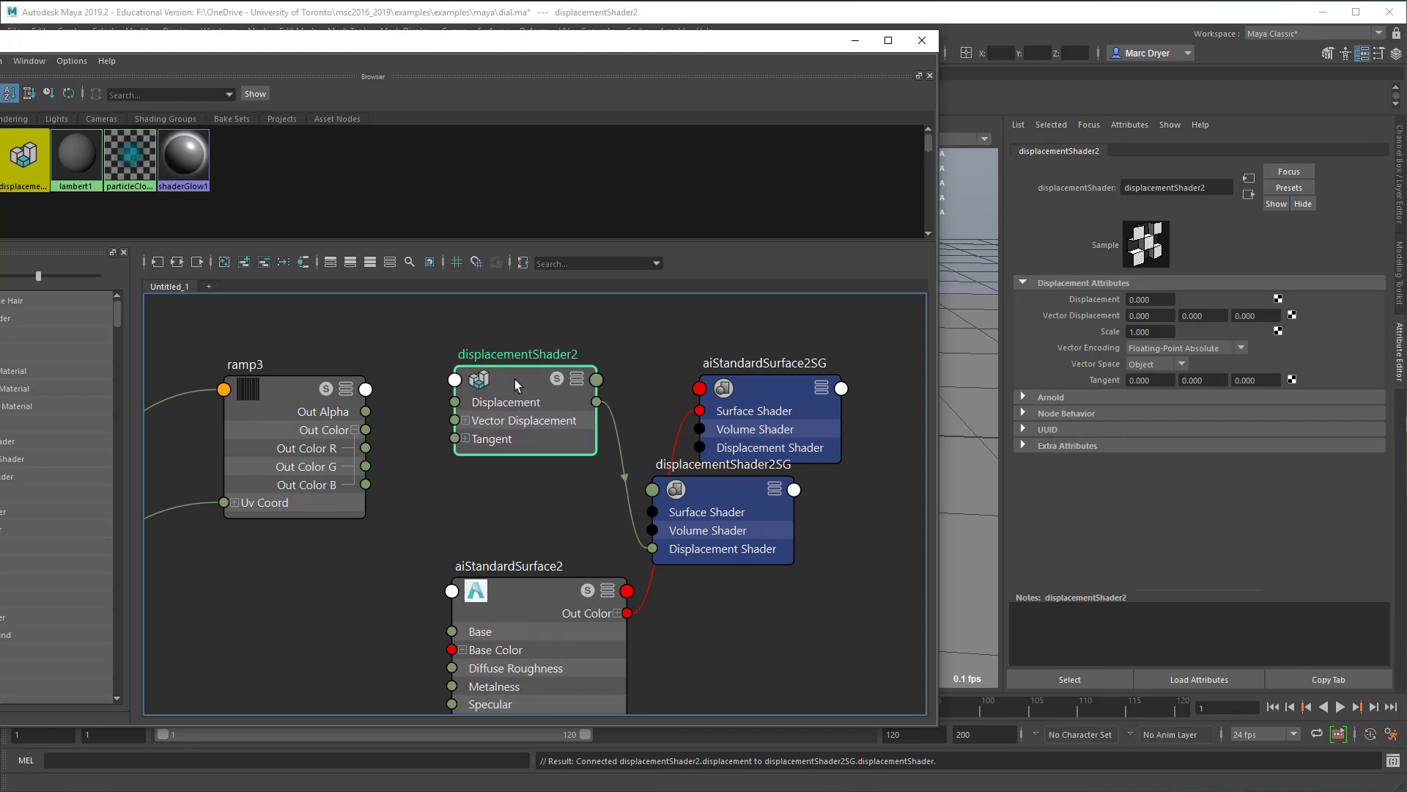
{"action": "left_click_drag", "start_coordinate": [515, 380], "coordinate": [506, 377]}
{"action": "left_click_drag", "start_coordinate": [700, 512], "coordinate": [662, 280]}
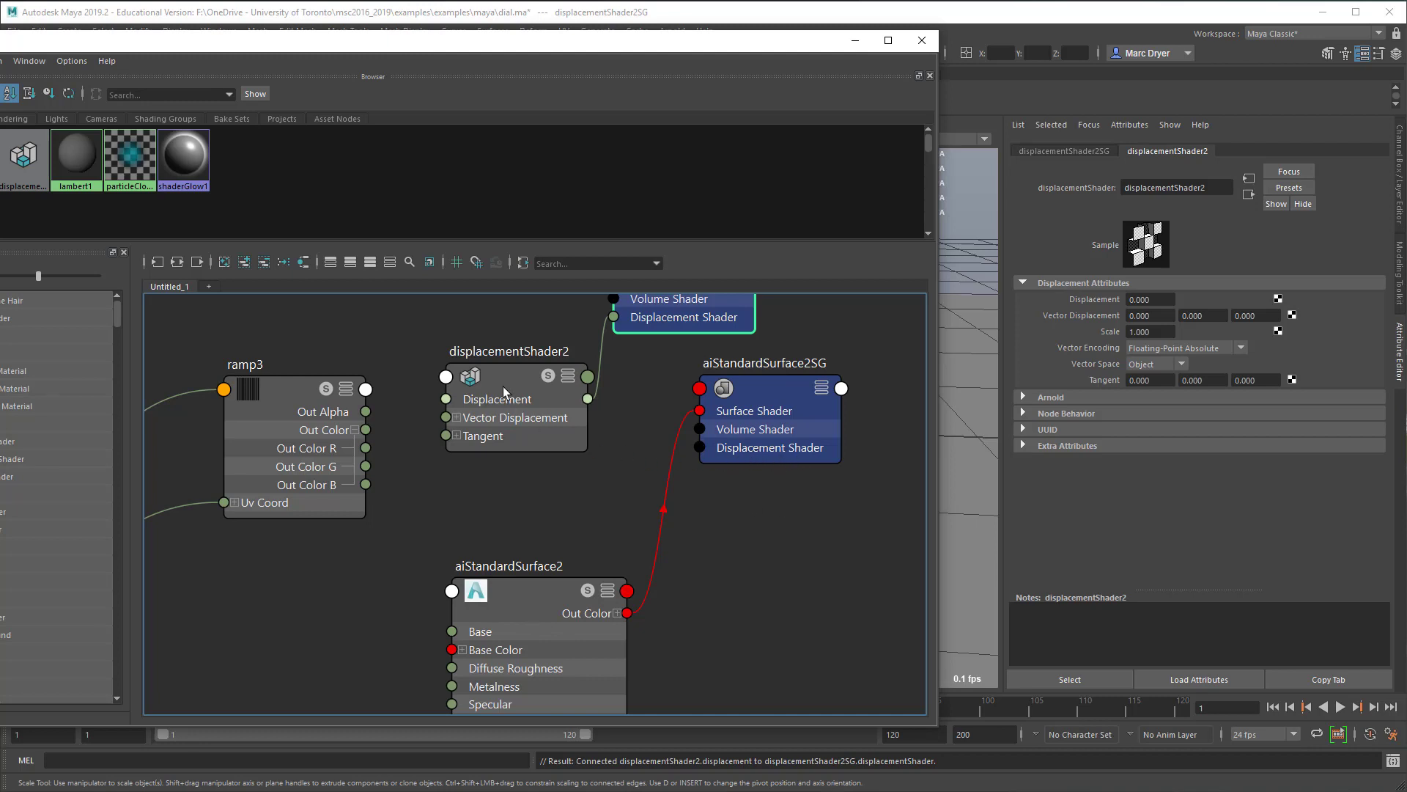
{"action": "mouse_move", "coordinate": [494, 370]}
{"action": "left_mouse_down"}
{"action": "mouse_move", "coordinate": [499, 357]}
{"action": "mouse_move", "coordinate": [513, 369]}
{"action": "mouse_move", "coordinate": [504, 354]}
{"action": "left_mouse_up"}
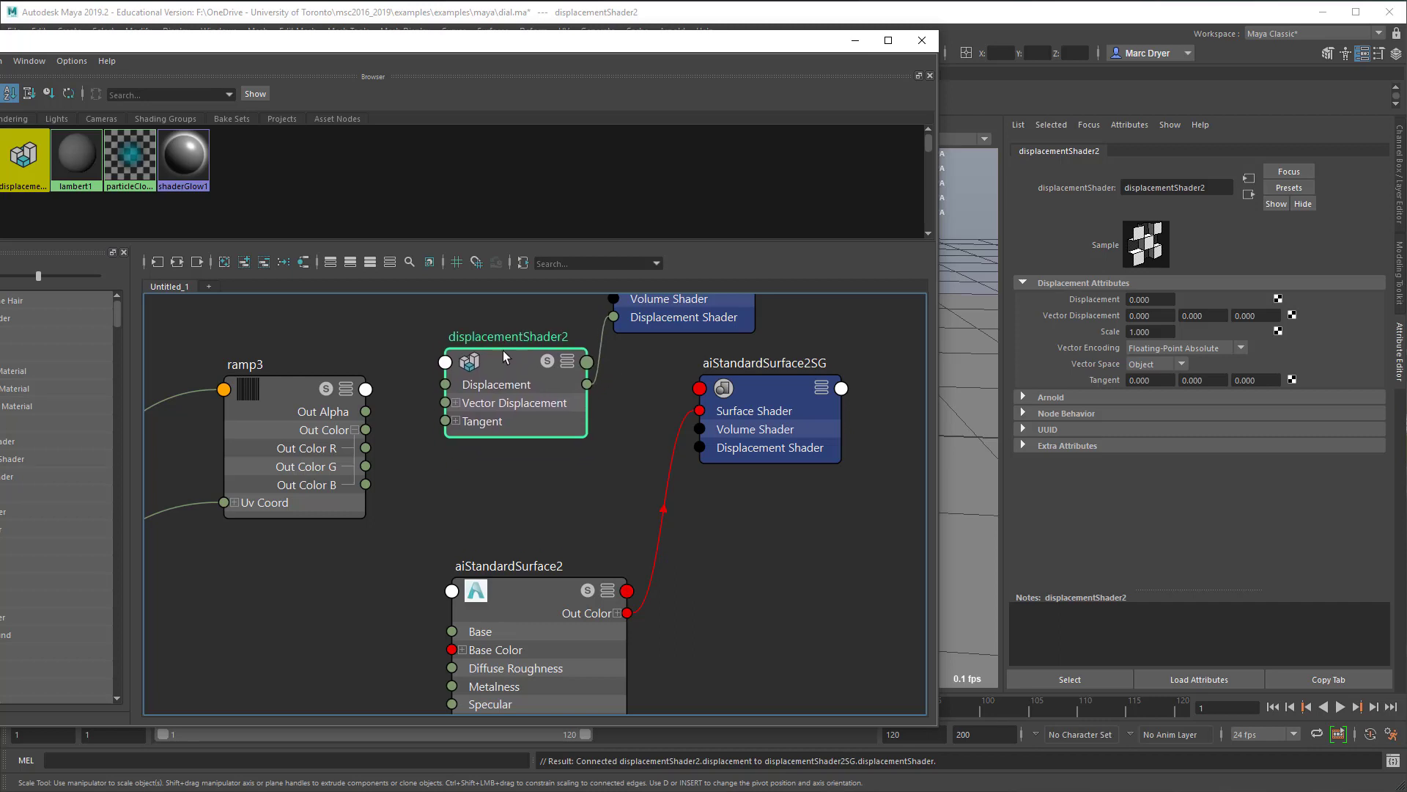
- Delete the extra shading group attached to the new displacement shader and reposition the displacement shader node
{"action": "middle_click_drag", "start_coordinate": [701, 429], "coordinate": [673, 548], "text": "alt"}
{"action": "left_click", "coordinate": [684, 342]}
{"action": "left_click_drag", "start_coordinate": [684, 341], "coordinate": [652, 354]}
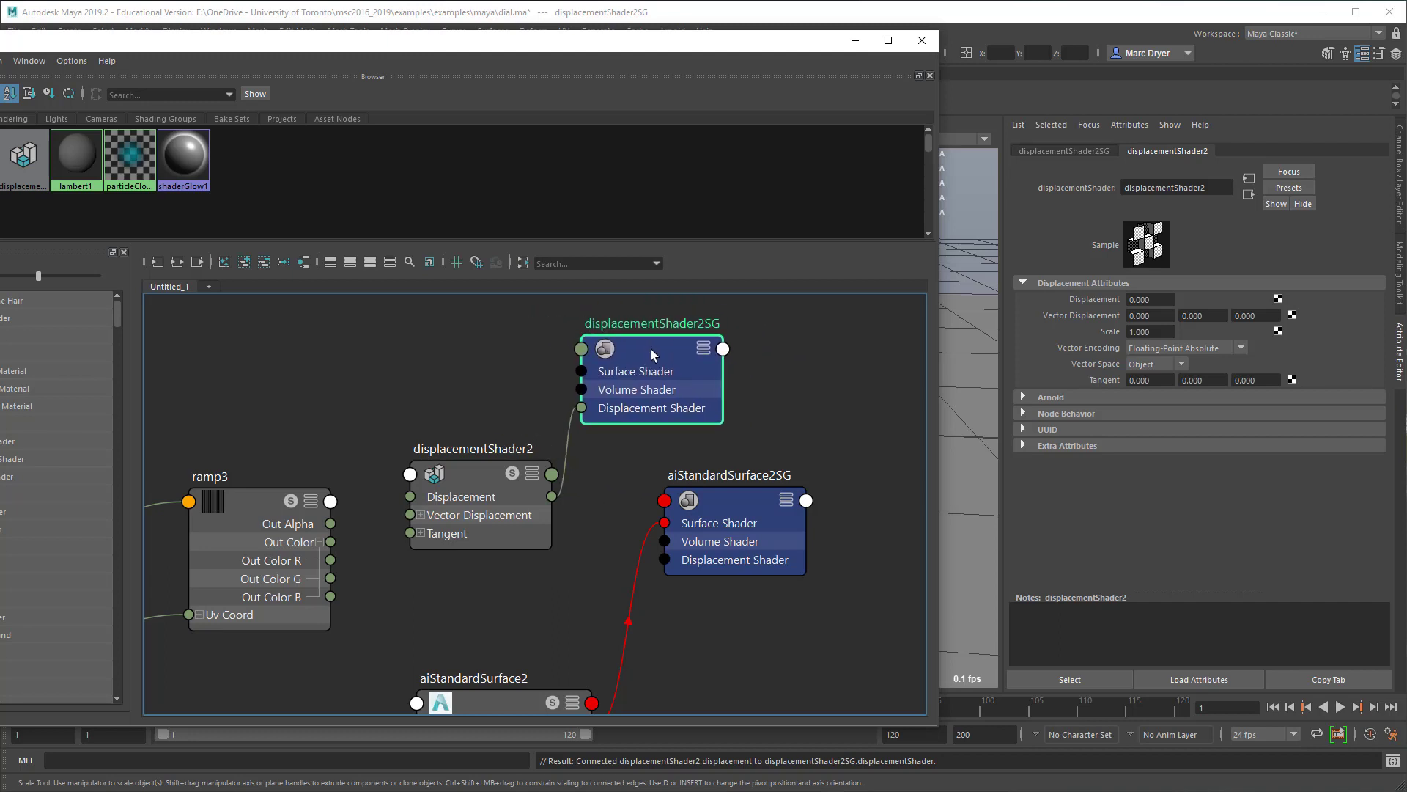
{"action": "key", "text": "Delete"}
{"action": "left_click_drag", "start_coordinate": [478, 492], "coordinate": [493, 459]}
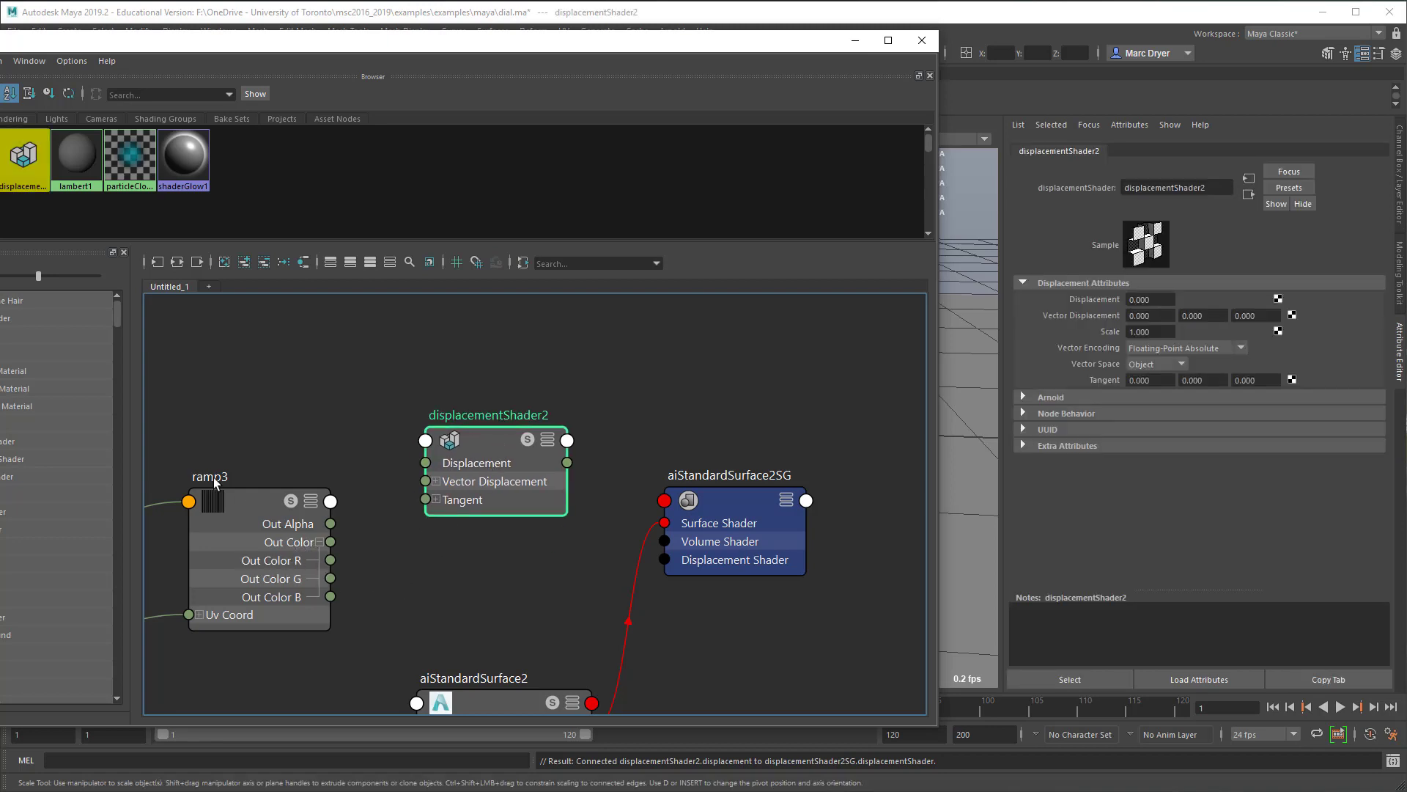
- Connect the ramp's Out Color R to the displacement shader's Displacement, and its Displacement output to the material shading group's Displacement Shader
{"action": "left_click_drag", "start_coordinate": [380, 528], "coordinate": [433, 462]}
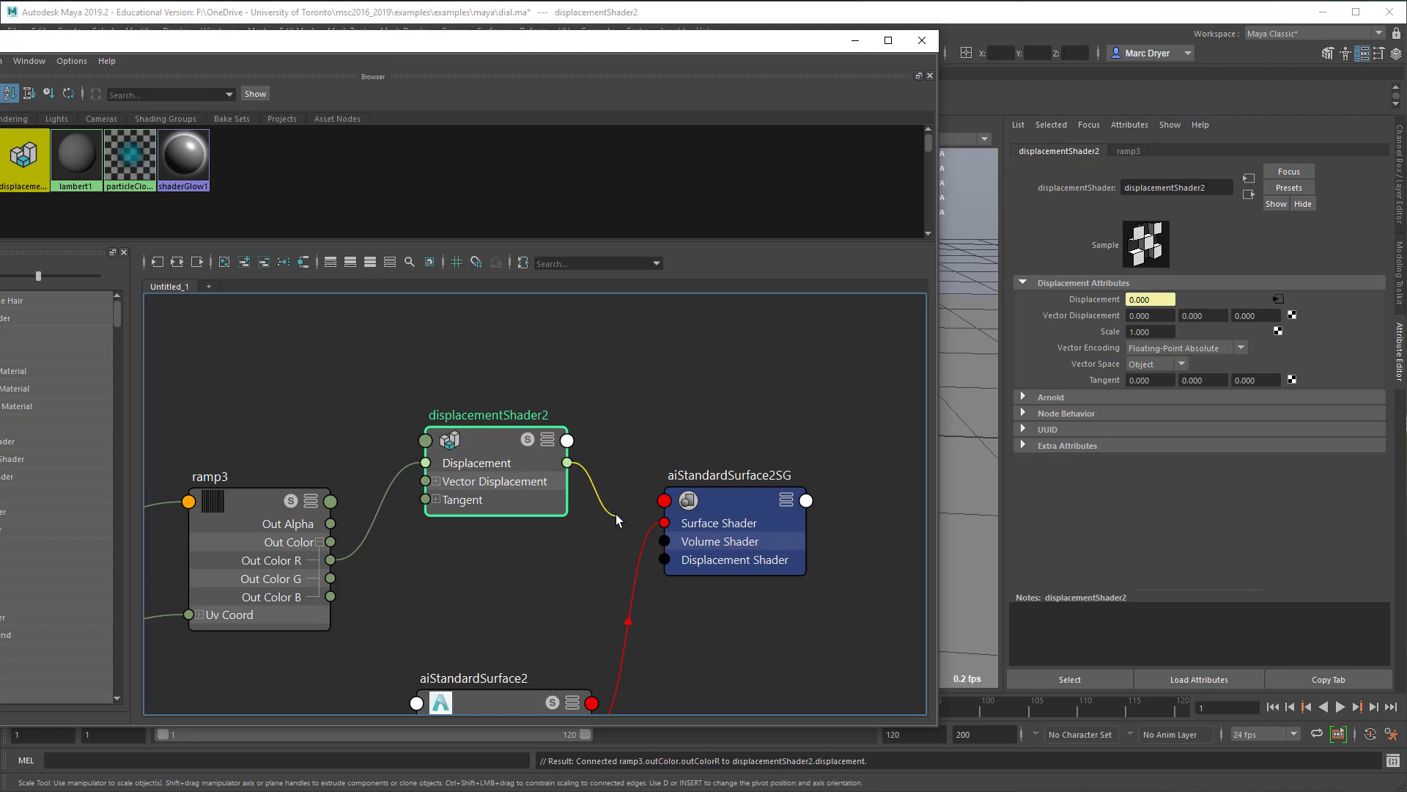
{"action": "left_click_drag", "start_coordinate": [616, 517], "coordinate": [651, 568]}
{"action": "left_click_drag", "start_coordinate": [651, 564], "coordinate": [658, 559]}
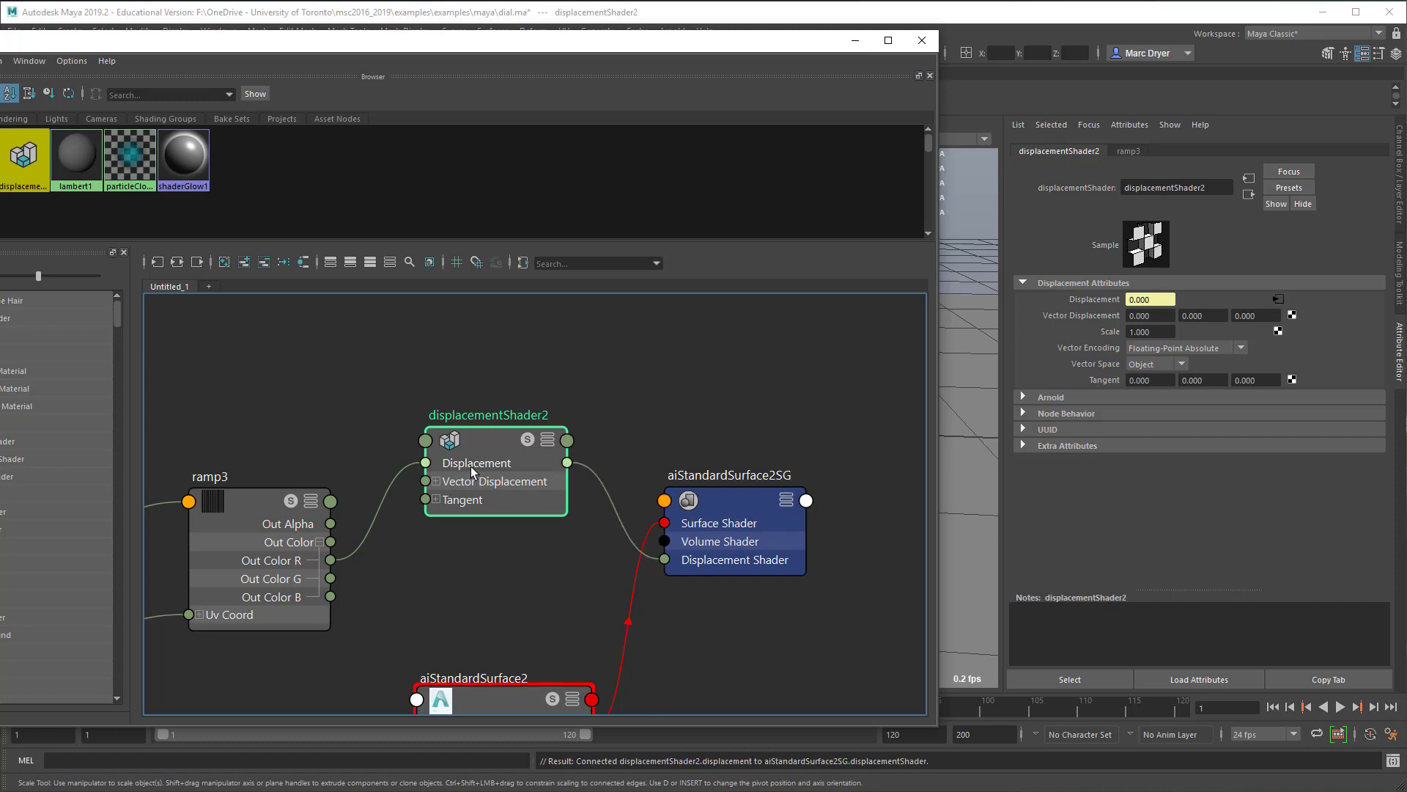
{"action": "left_click", "coordinate": [568, 441]}
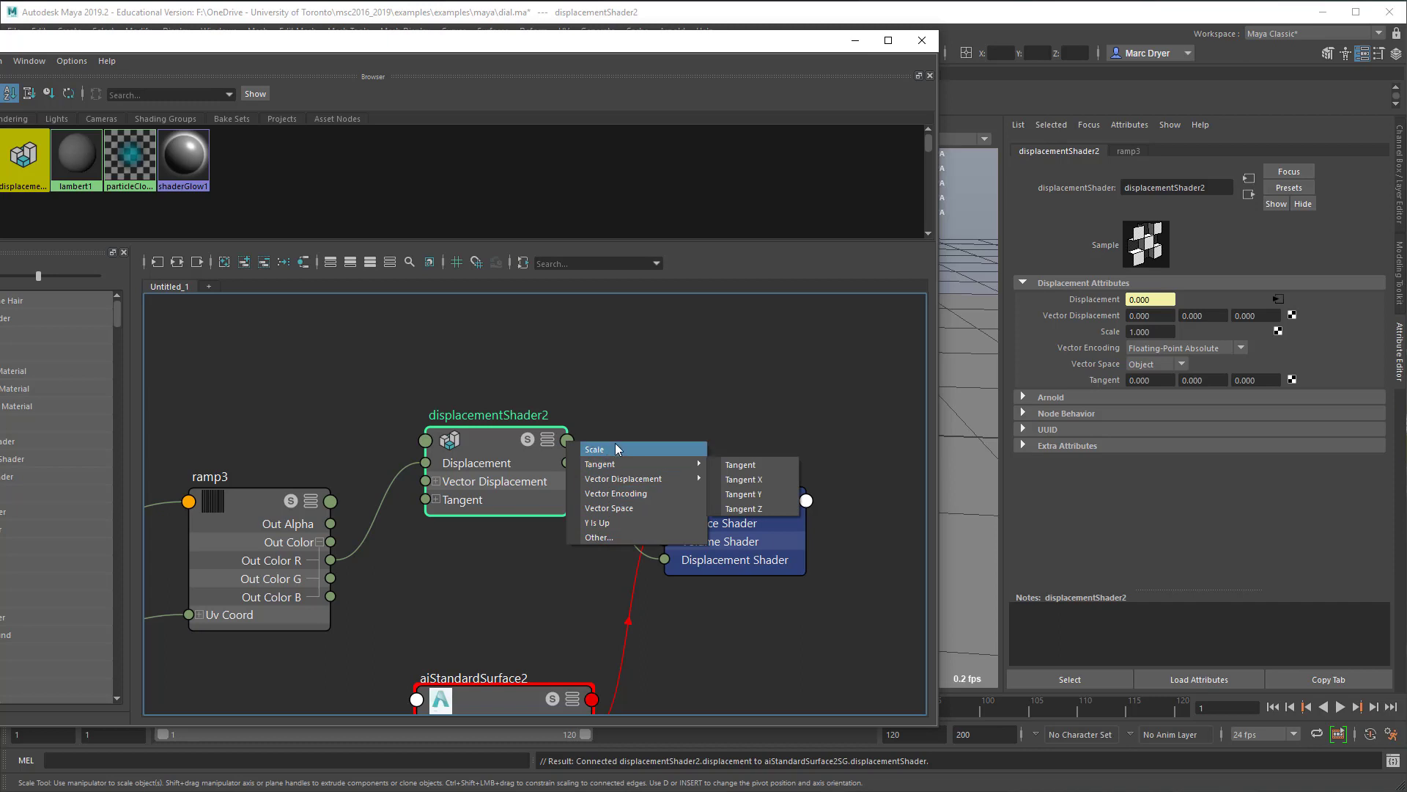
- Look for further output connections on the displacement shader, close that dialog, and review the whole shading network
{"action": "left_click", "coordinate": [614, 535]}
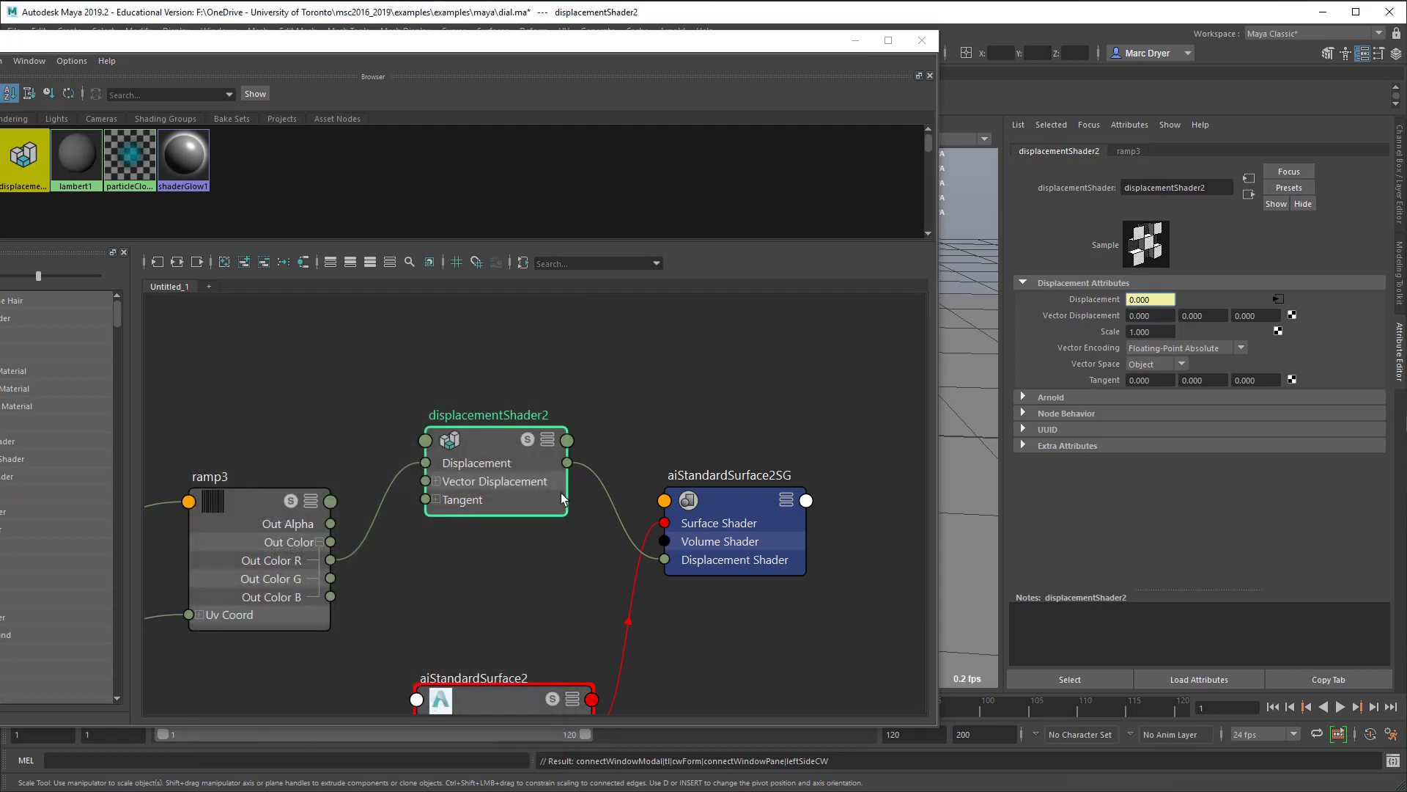
{"action": "right_click_drag", "start_coordinate": [763, 625], "coordinate": [618, 556], "text": "alt"}
{"action": "scroll", "coordinate": [619, 556], "scroll_direction": "up", "scroll_amount": 1}
{"action": "middle_click_drag", "start_coordinate": [619, 556], "coordinate": [604, 399], "text": "alt"}
{"action": "right_click_drag", "start_coordinate": [604, 399], "coordinate": [488, 513], "text": "alt"}
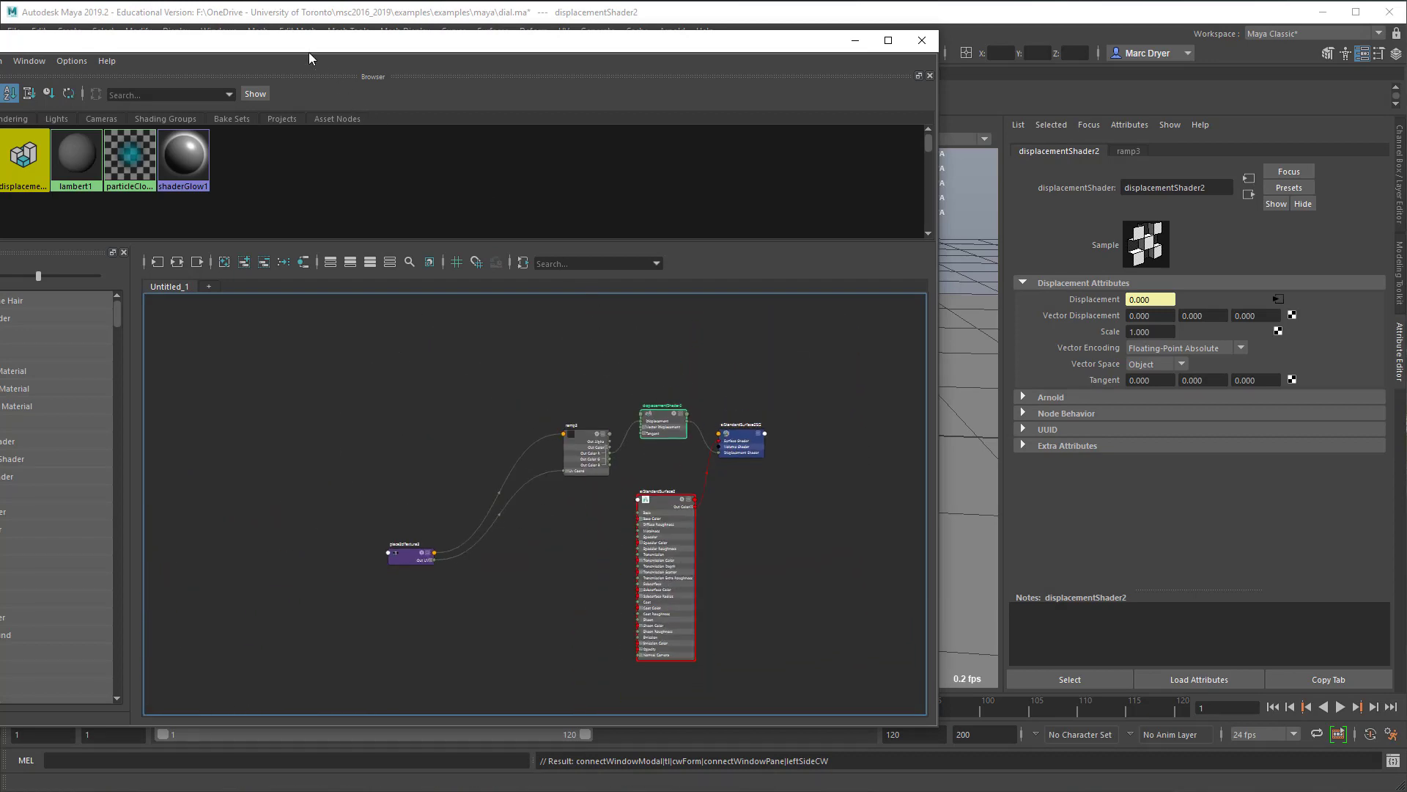
- Save the scene and minimize the Hypershade to uncover the viewport
{"action": "left_click_drag", "start_coordinate": [309, 49], "coordinate": [368, 167]}
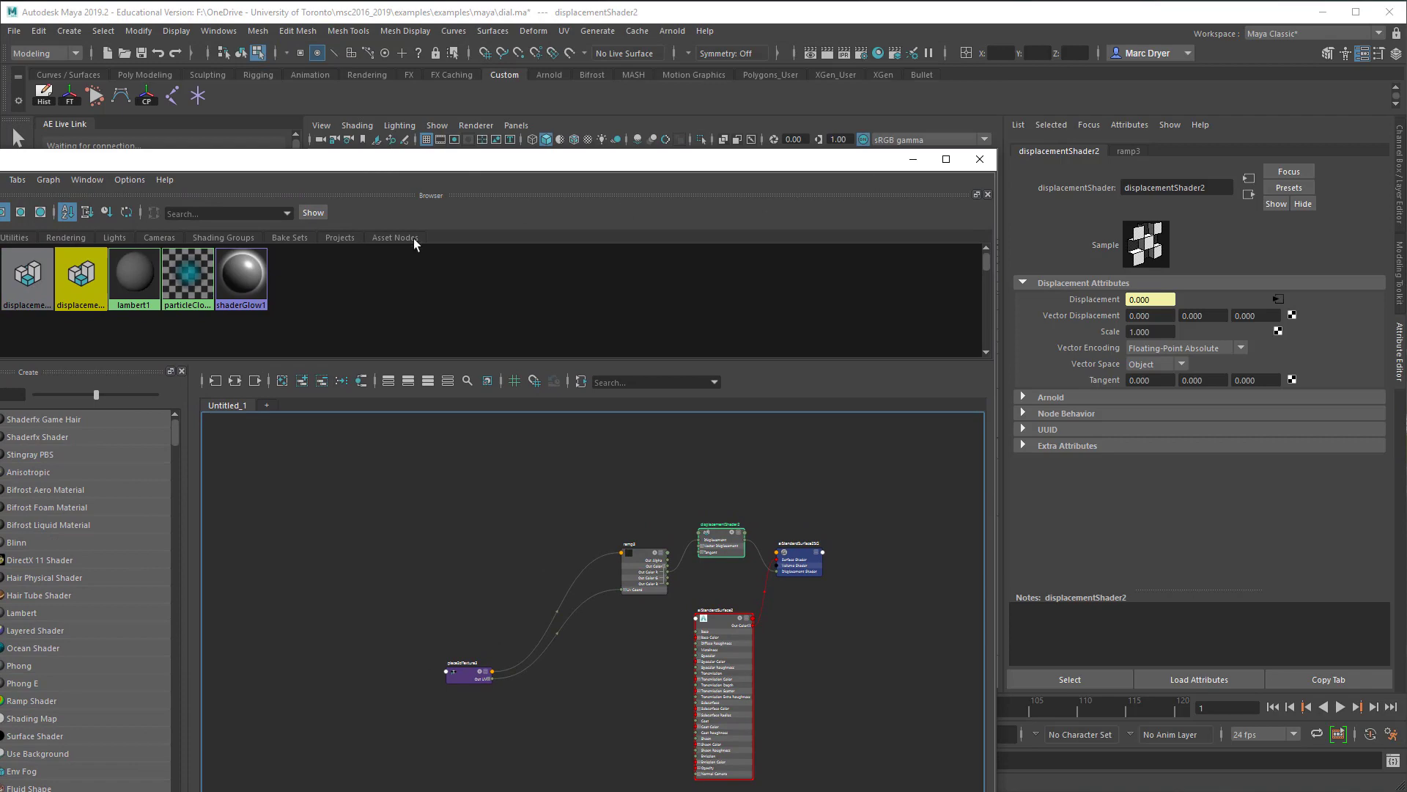
{"action": "left_click", "coordinate": [15, 34]}
{"action": "left_click", "coordinate": [44, 89]}
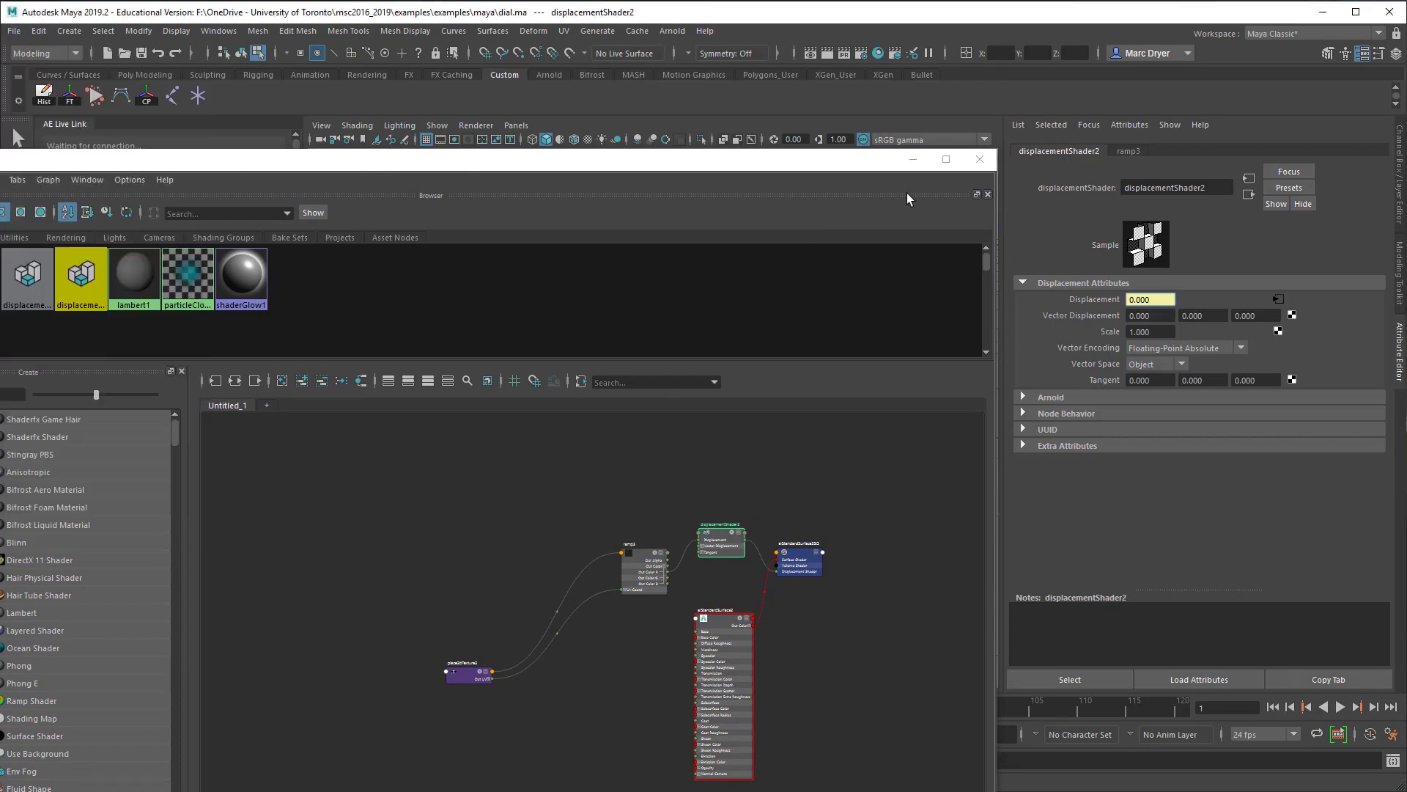
{"action": "left_click", "coordinate": [913, 159]}
- Return the new cylinder to Object Mode and view it from a lower angle
{"action": "right_click", "coordinate": [686, 447]}
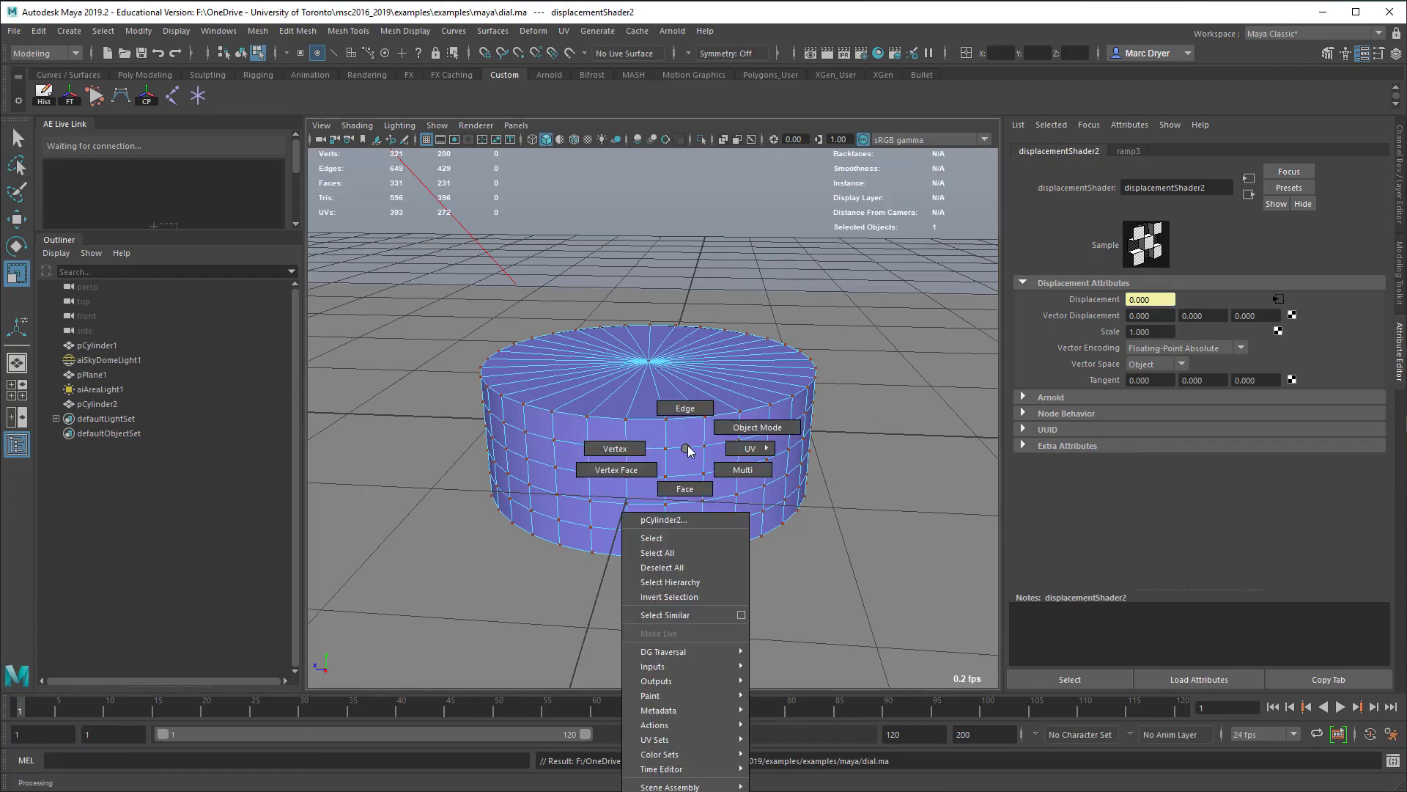
{"action": "right_click_drag", "start_coordinate": [687, 447], "coordinate": [757, 427]}
{"action": "left_click_drag", "start_coordinate": [725, 456], "coordinate": [719, 442], "text": "alt"}
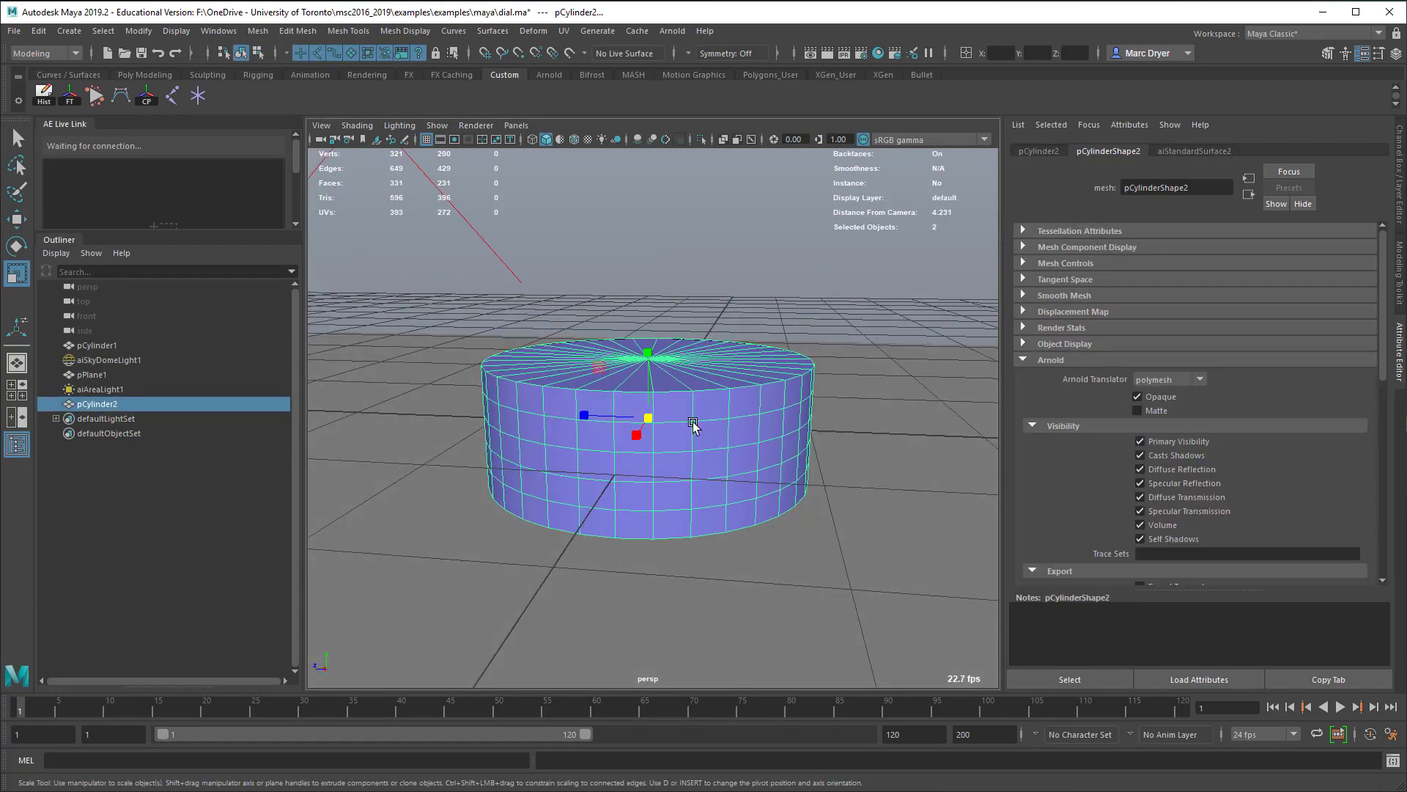
- Render the new cylinder in the Arnold RenderView, inspect its displacement beside the viewport, and stop the render
{"action": "left_click", "coordinate": [672, 31]}
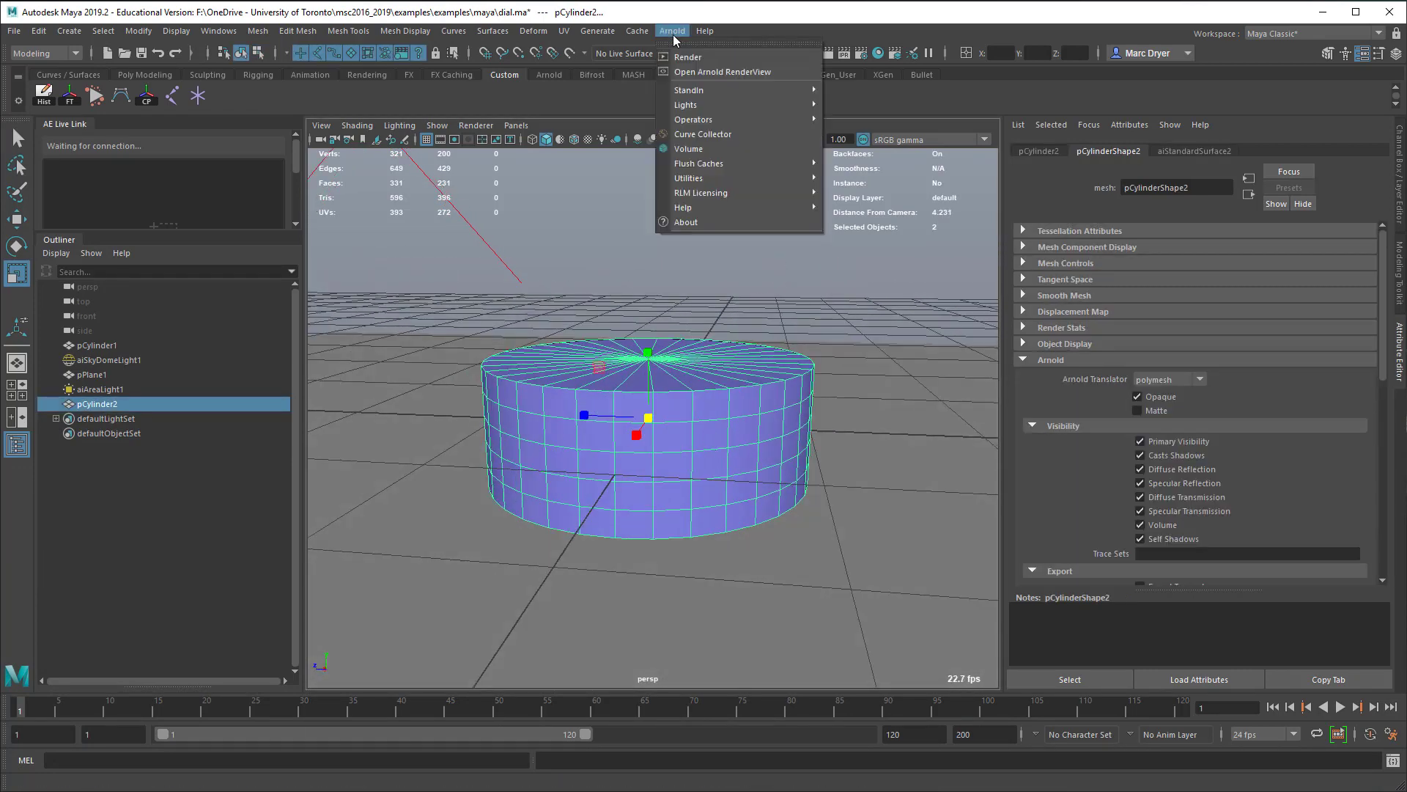
{"action": "left_click", "coordinate": [700, 72]}
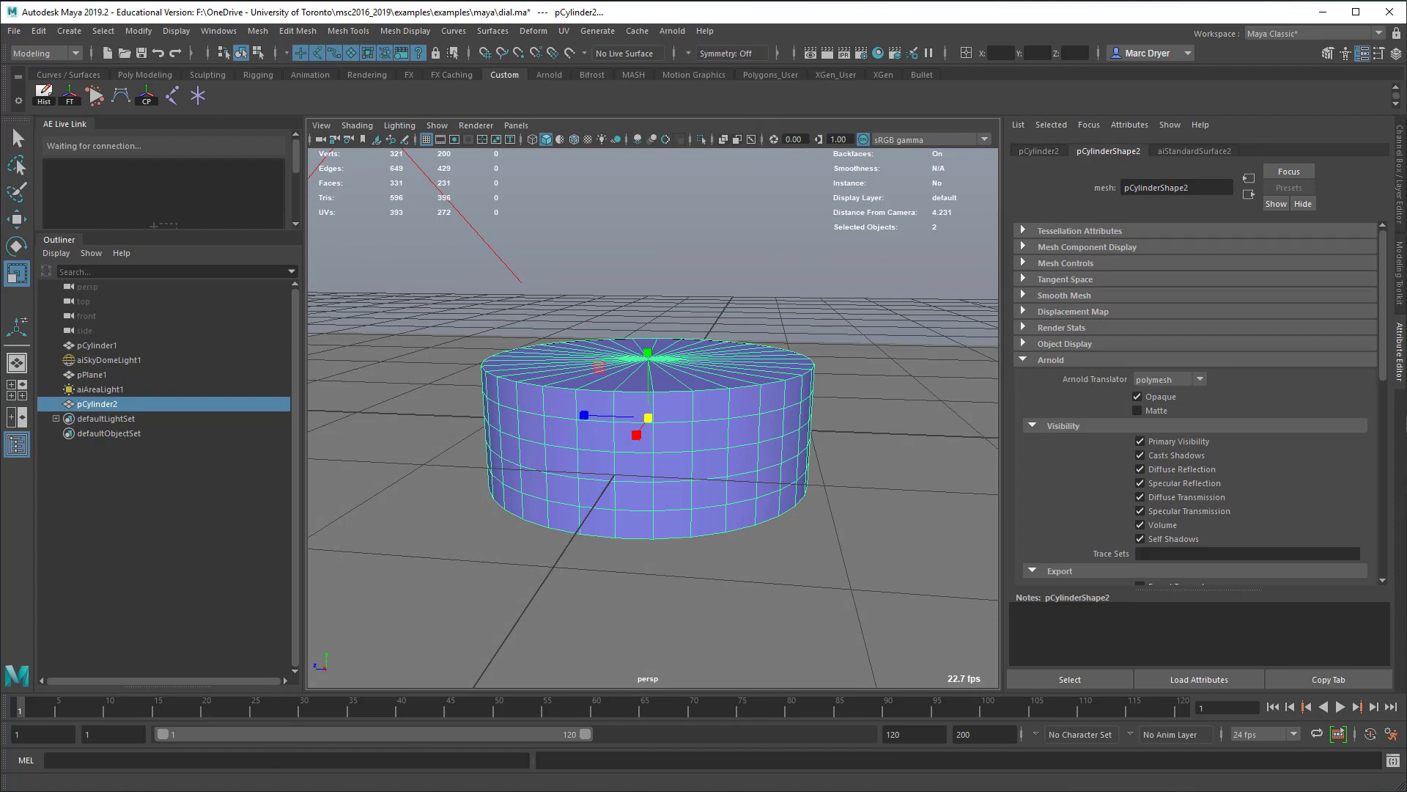
{"action": "key", "text": "alt+Tab"}
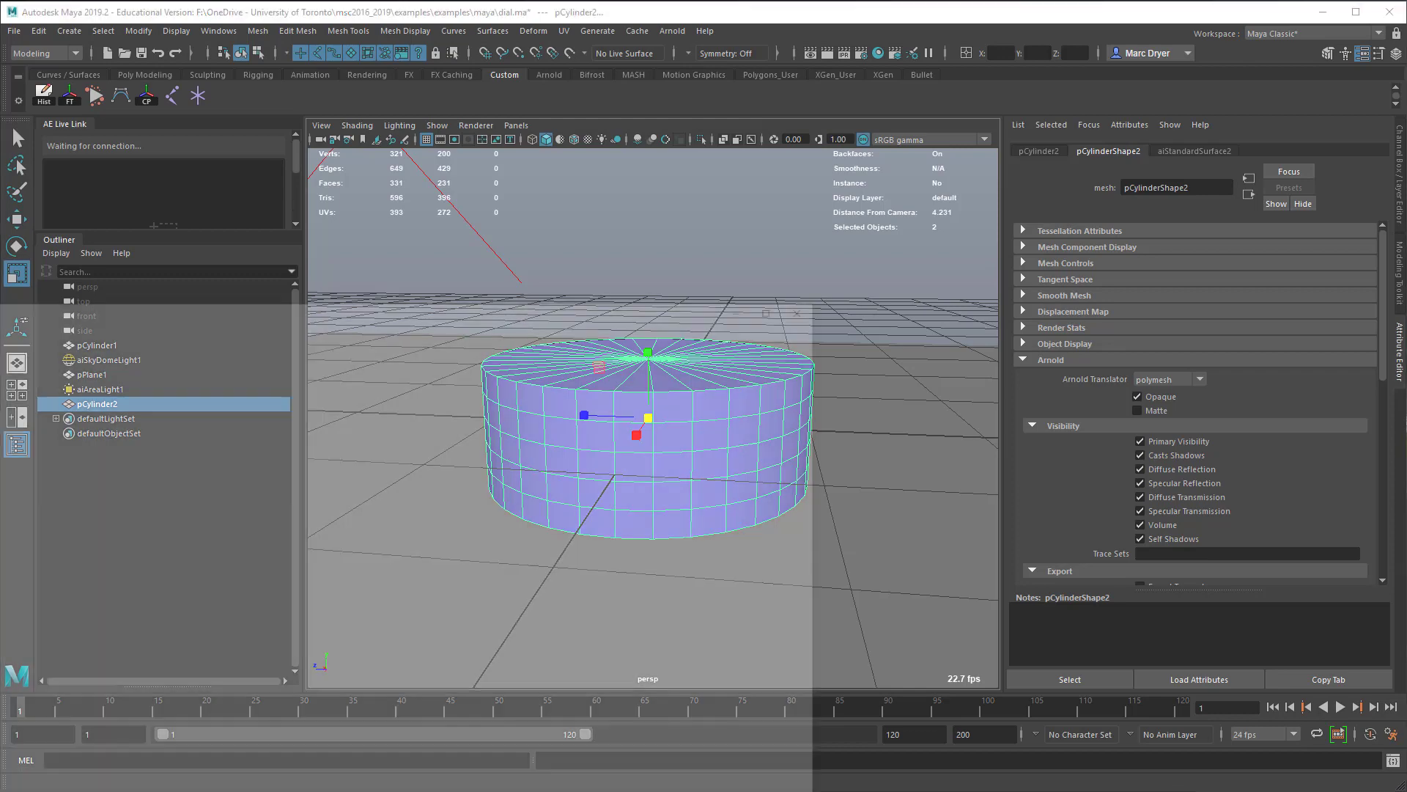
{"action": "key", "text": "alt+Tab"}
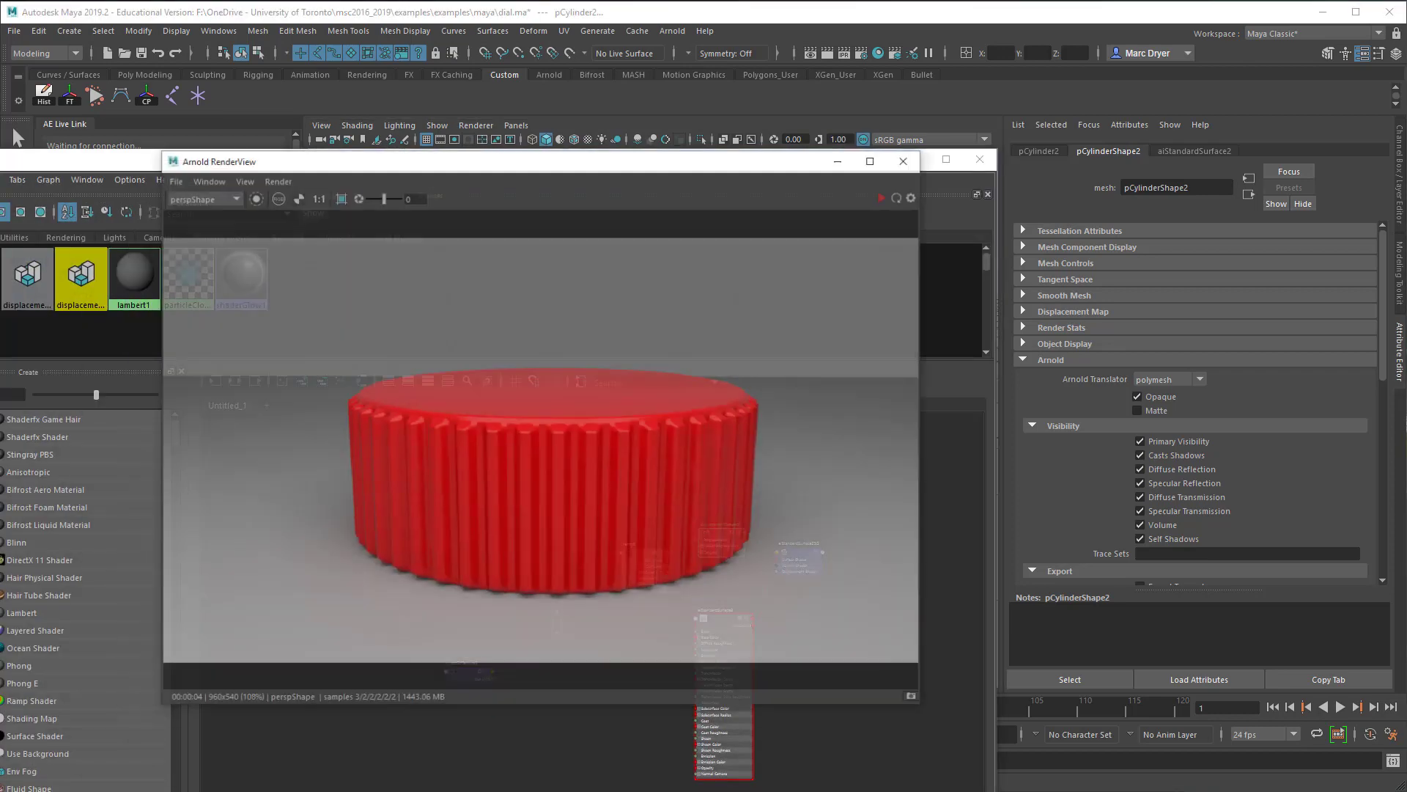
{"action": "left_click_drag", "start_coordinate": [127, 163], "coordinate": [0, 791]}
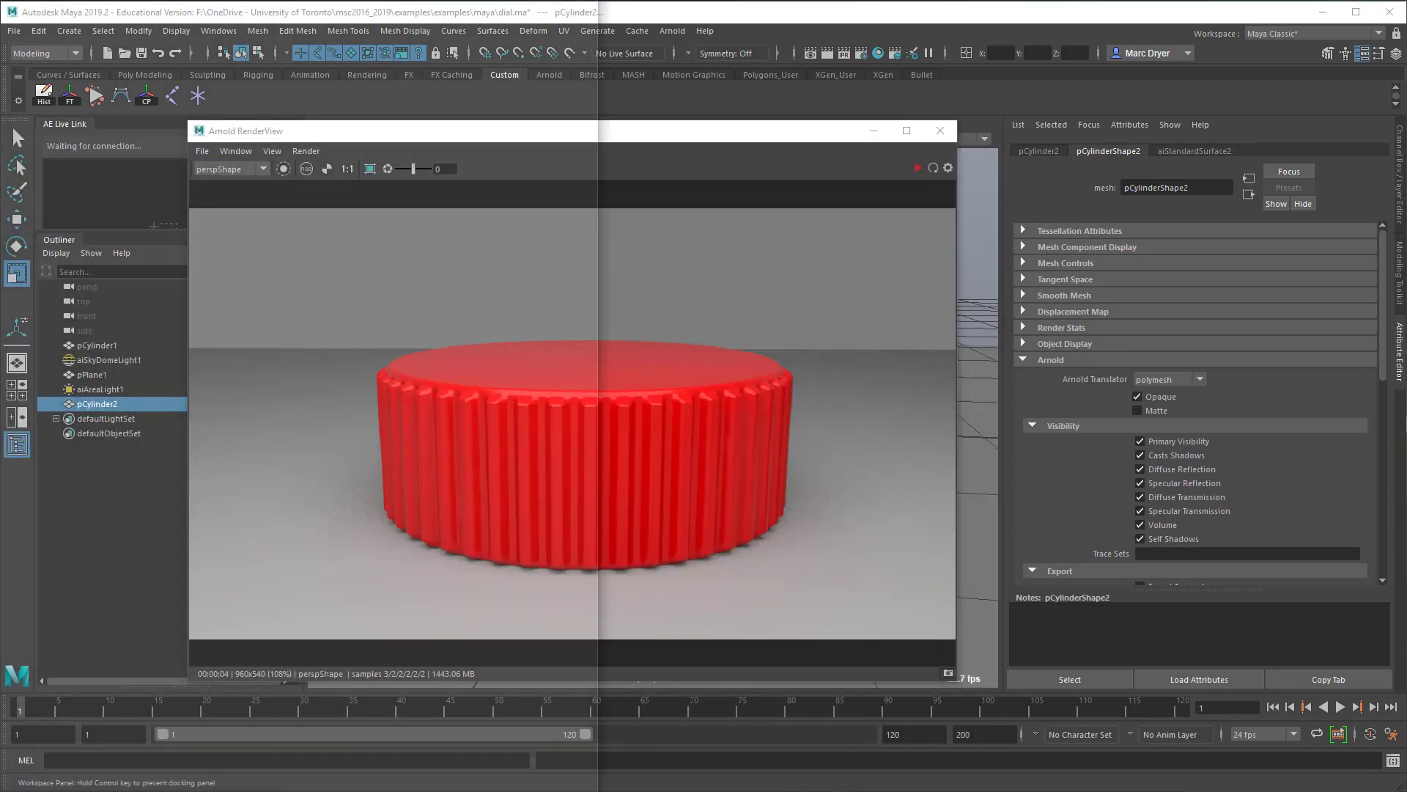
{"action": "left_click", "coordinate": [918, 168]}
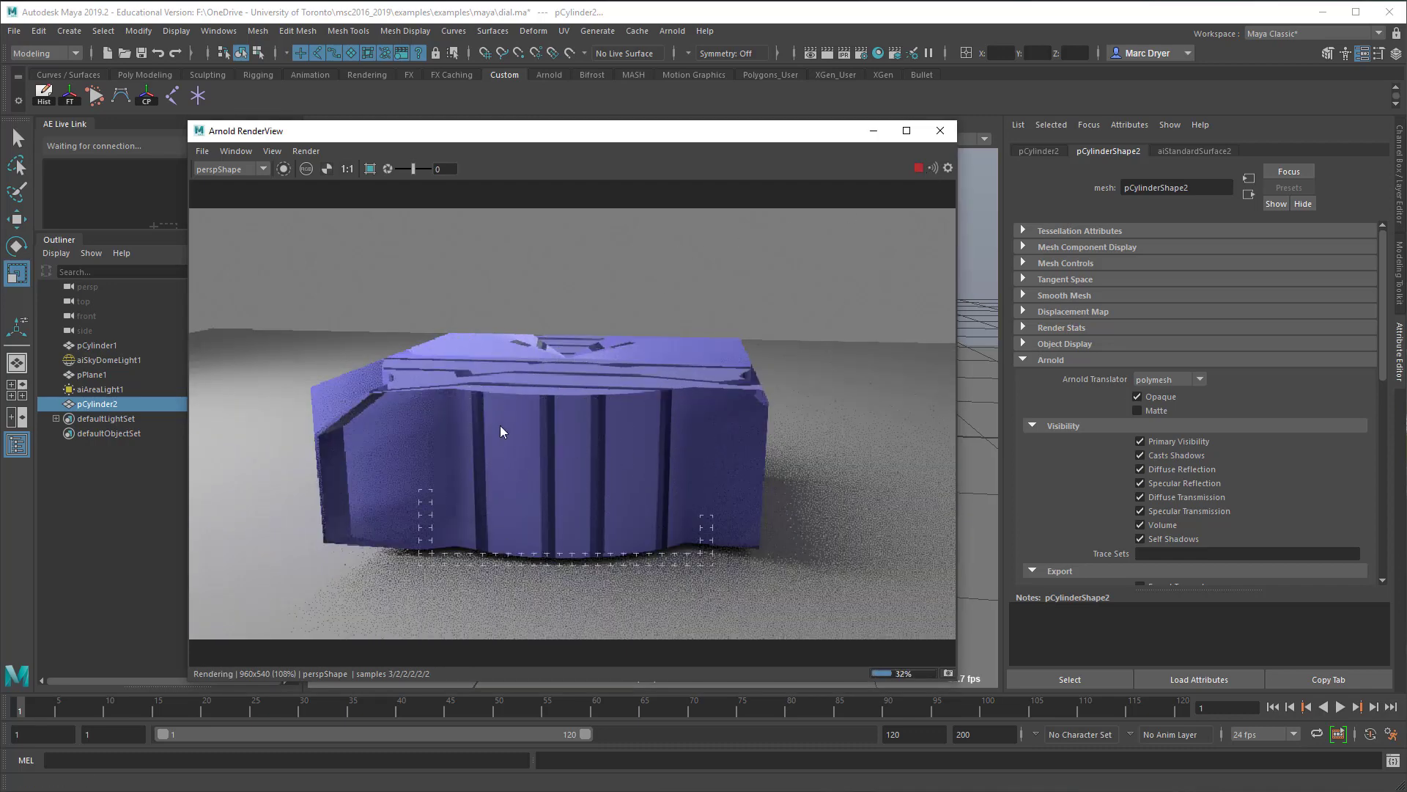
{"action": "left_click_drag", "start_coordinate": [566, 411], "coordinate": [565, 495], "text": "alt"}
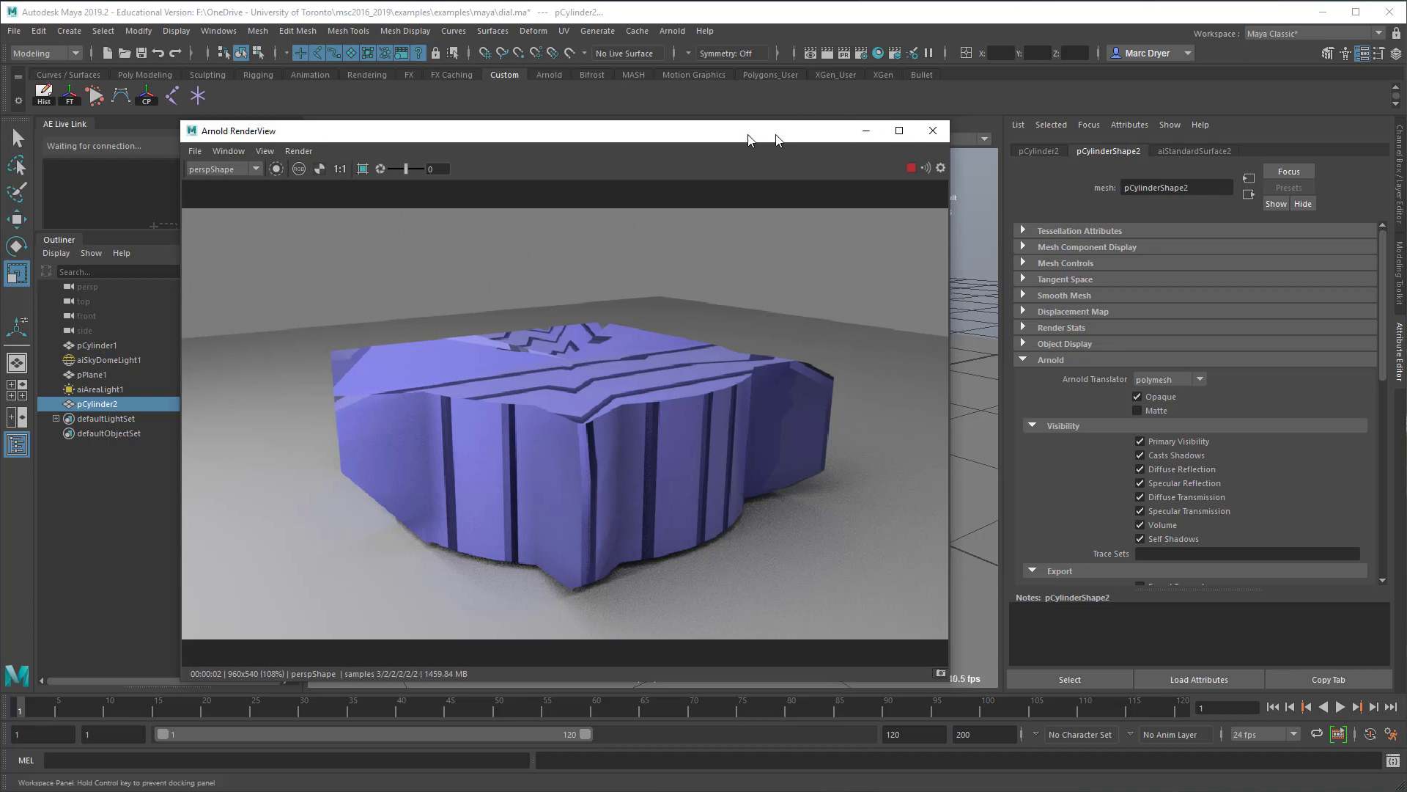
{"action": "left_click_drag", "start_coordinate": [797, 130], "coordinate": [379, 149]}
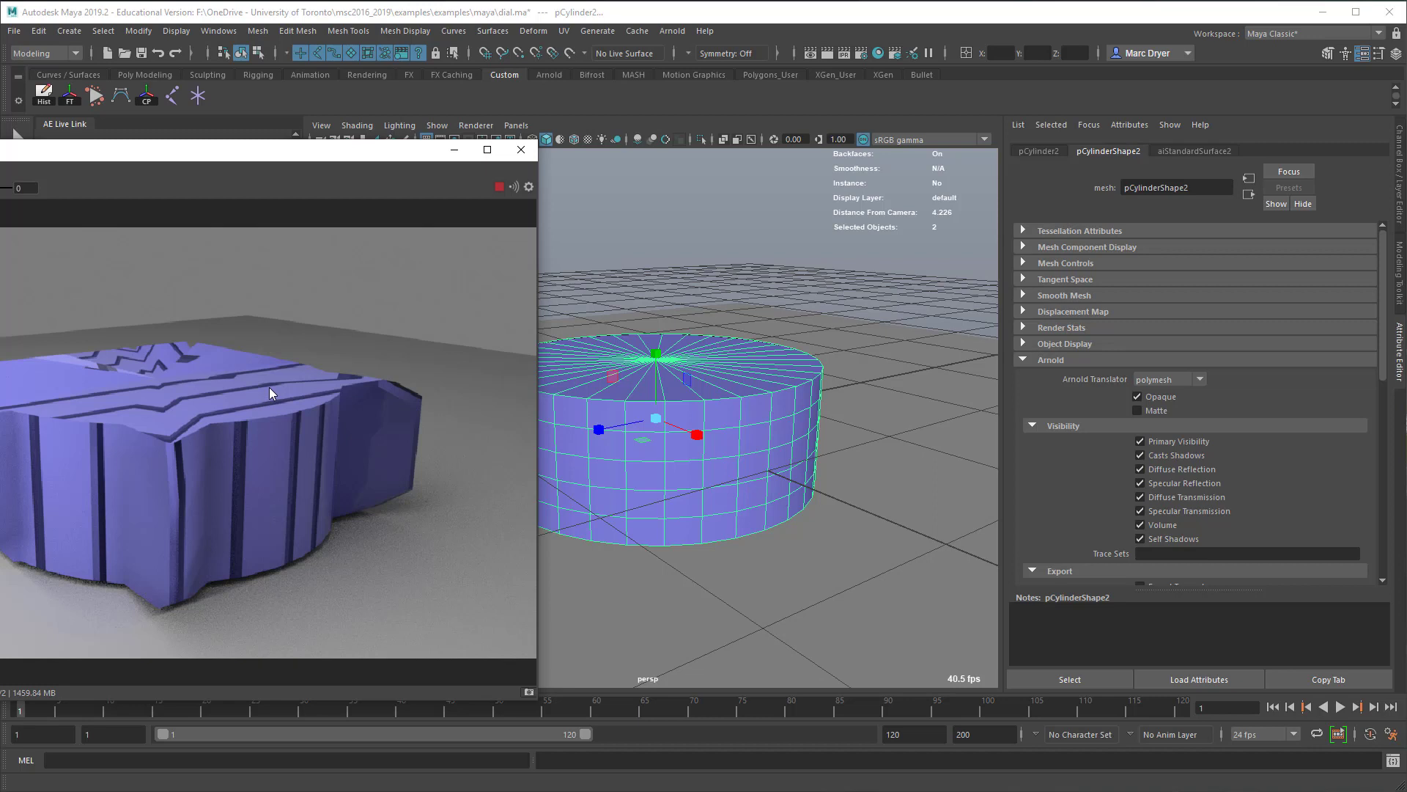
{"action": "left_click", "coordinate": [499, 188]}
- In the new cylinder's Arnold shape attributes, set the Subdivision Type to catclark with 4 Iterations
{"action": "left_click", "coordinate": [681, 475]}
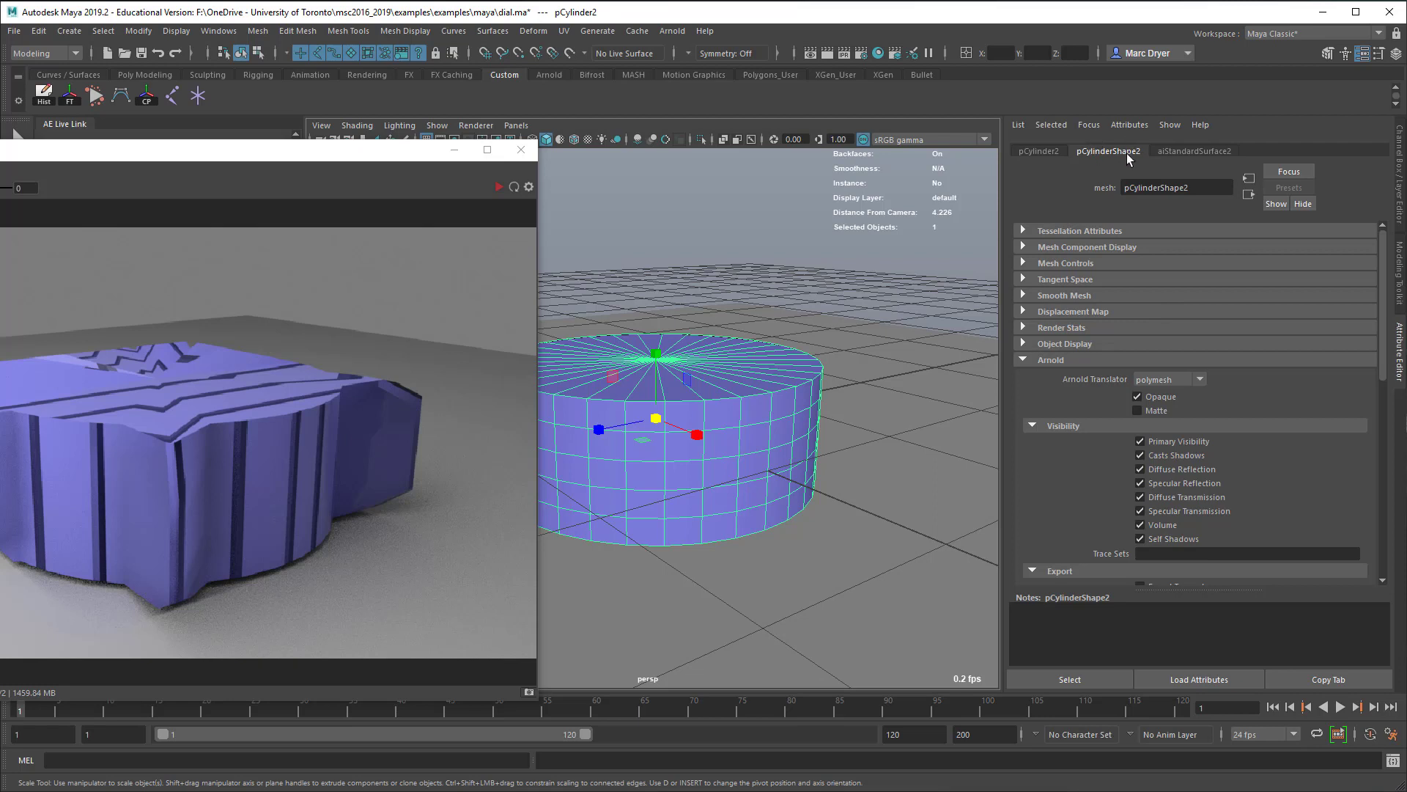
{"action": "left_click", "coordinate": [1017, 361]}
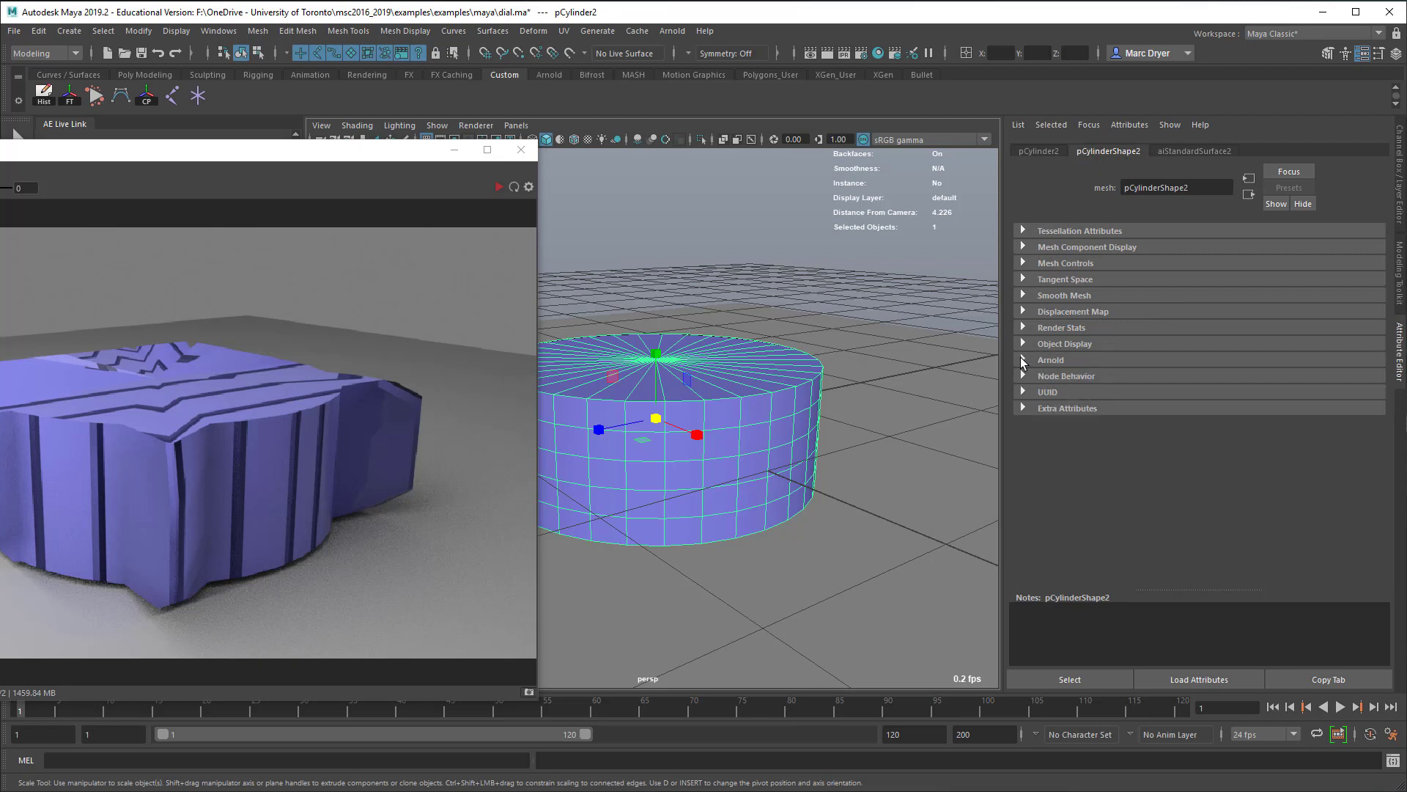
{"action": "left_click", "coordinate": [1024, 361]}
{"action": "scroll", "coordinate": [1107, 375], "scroll_direction": "down", "scroll_amount": 2}
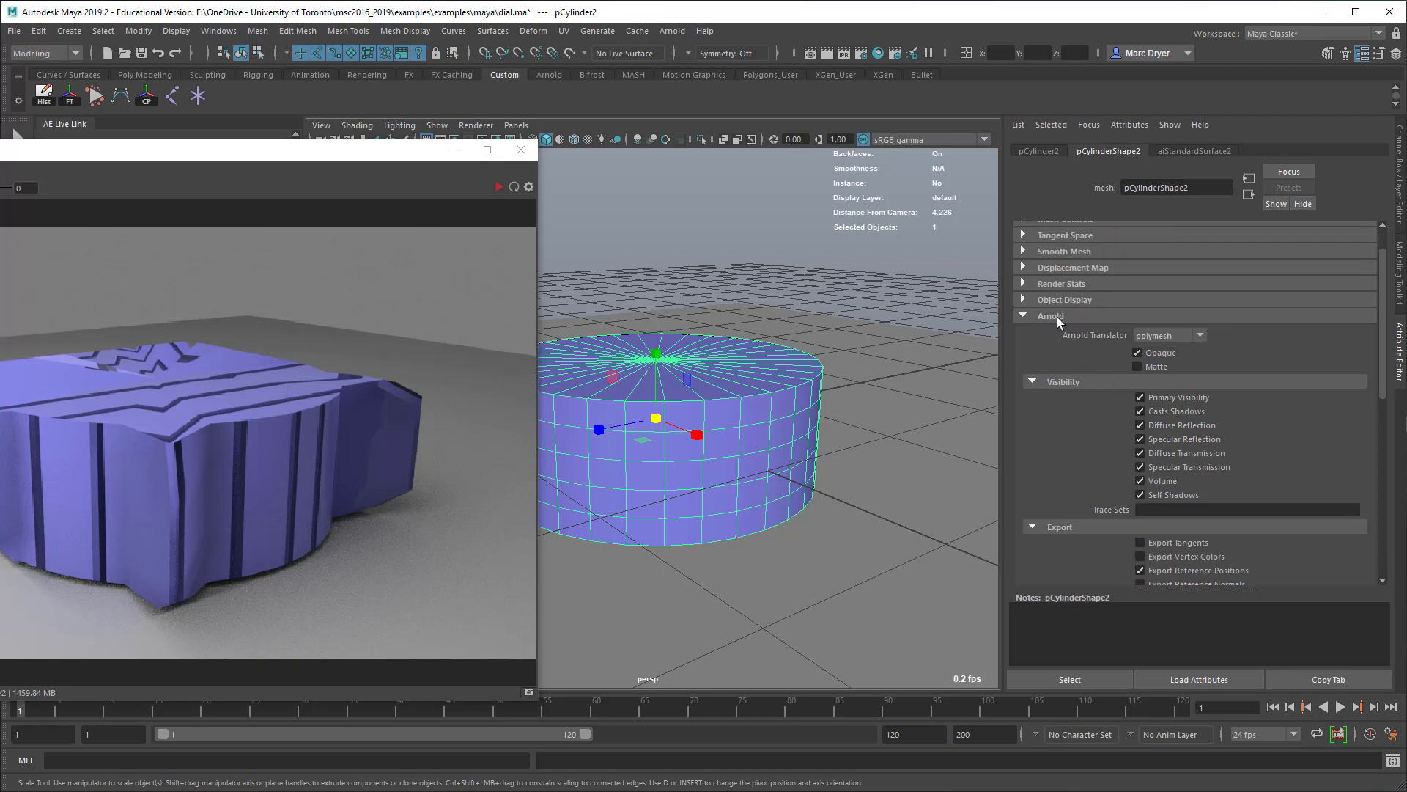
{"action": "scroll", "coordinate": [1059, 326], "scroll_direction": "down", "scroll_amount": 2}
{"action": "scroll", "coordinate": [1060, 339], "scroll_direction": "down", "scroll_amount": 4}
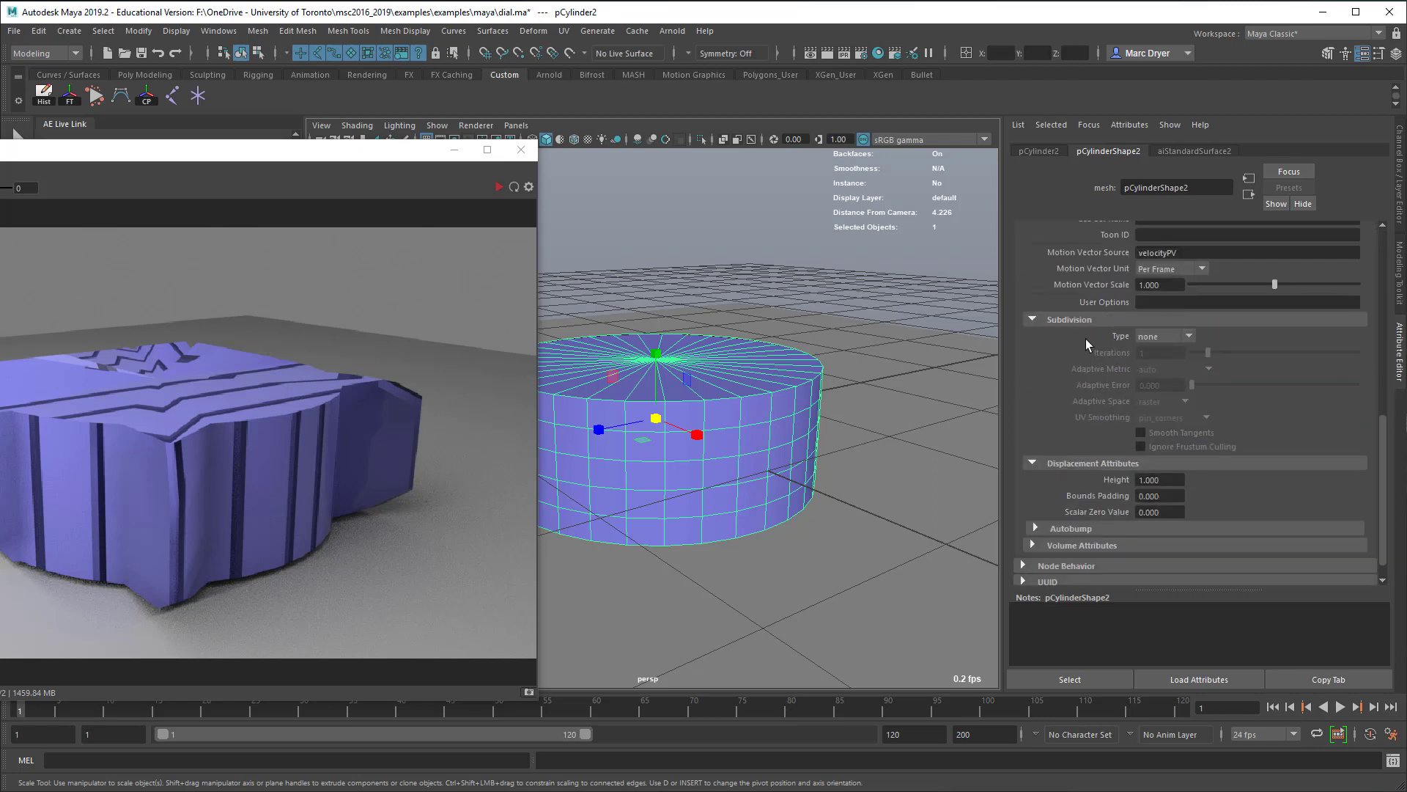
{"action": "left_click", "coordinate": [1147, 336]}
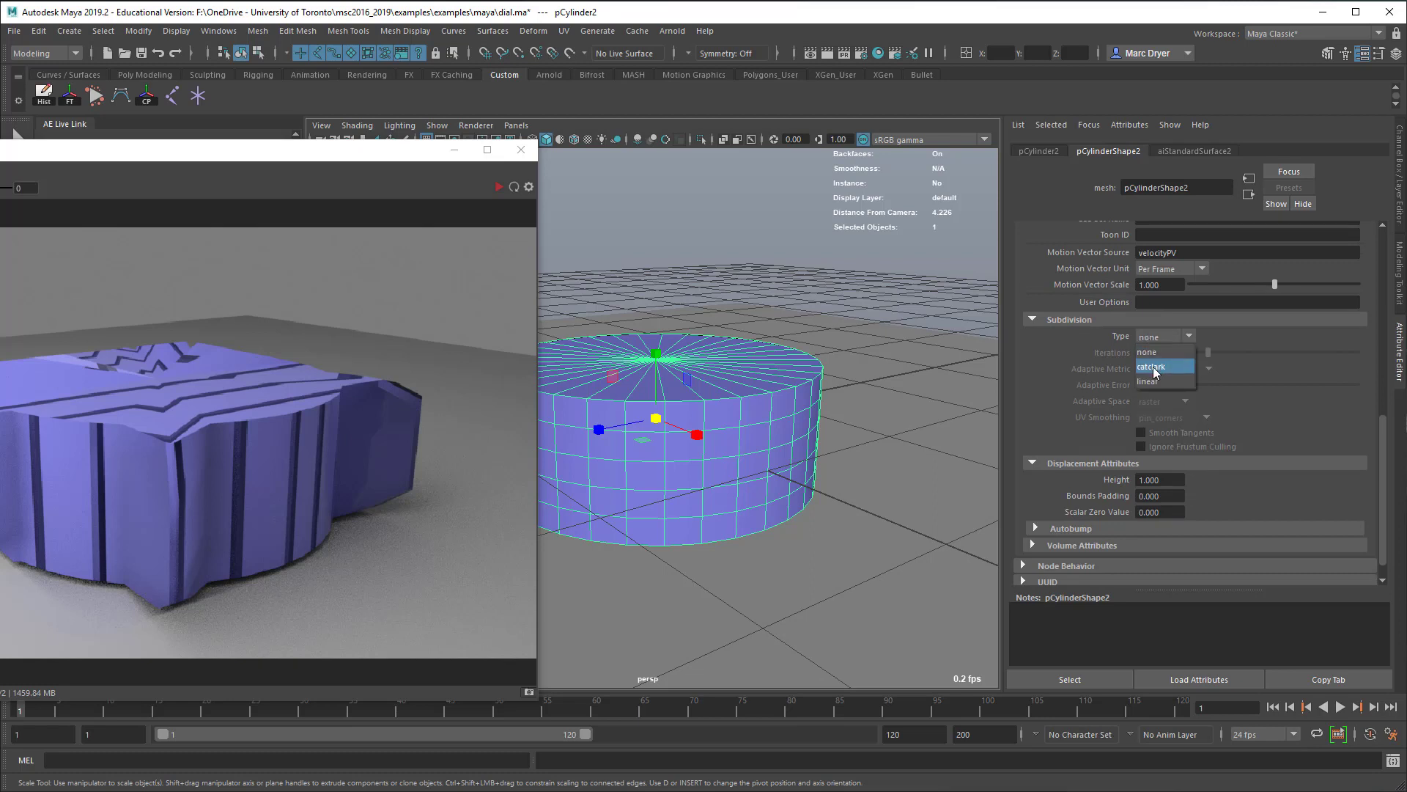
{"action": "left_click", "coordinate": [1153, 370]}
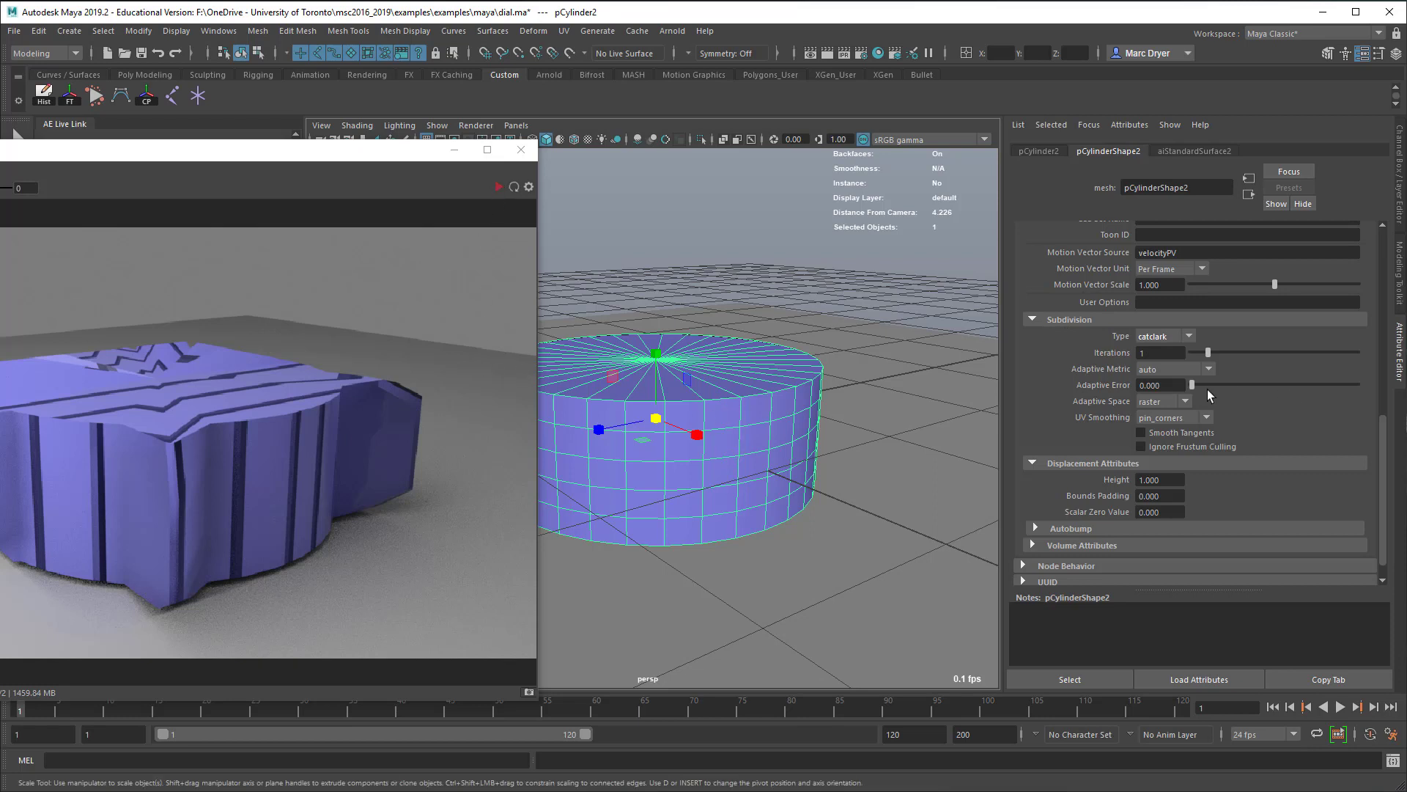
{"action": "left_click", "coordinate": [1158, 352]}
{"action": "left_click", "coordinate": [1176, 386]}
- Move the render window fully into view and save the scene
{"action": "left_click_drag", "start_coordinate": [318, 149], "coordinate": [676, 145]}
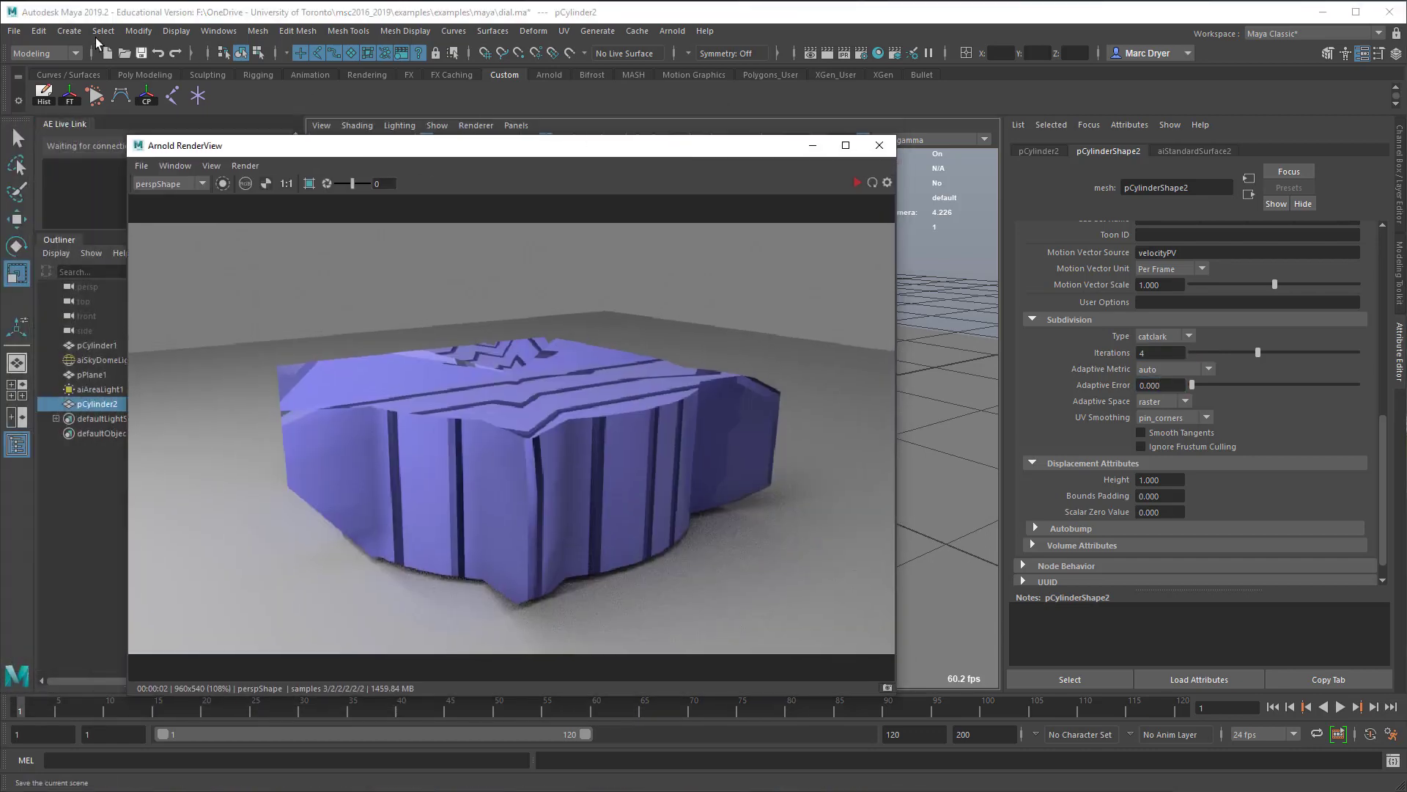
{"action": "left_click", "coordinate": [14, 31]}
{"action": "left_click", "coordinate": [44, 91]}
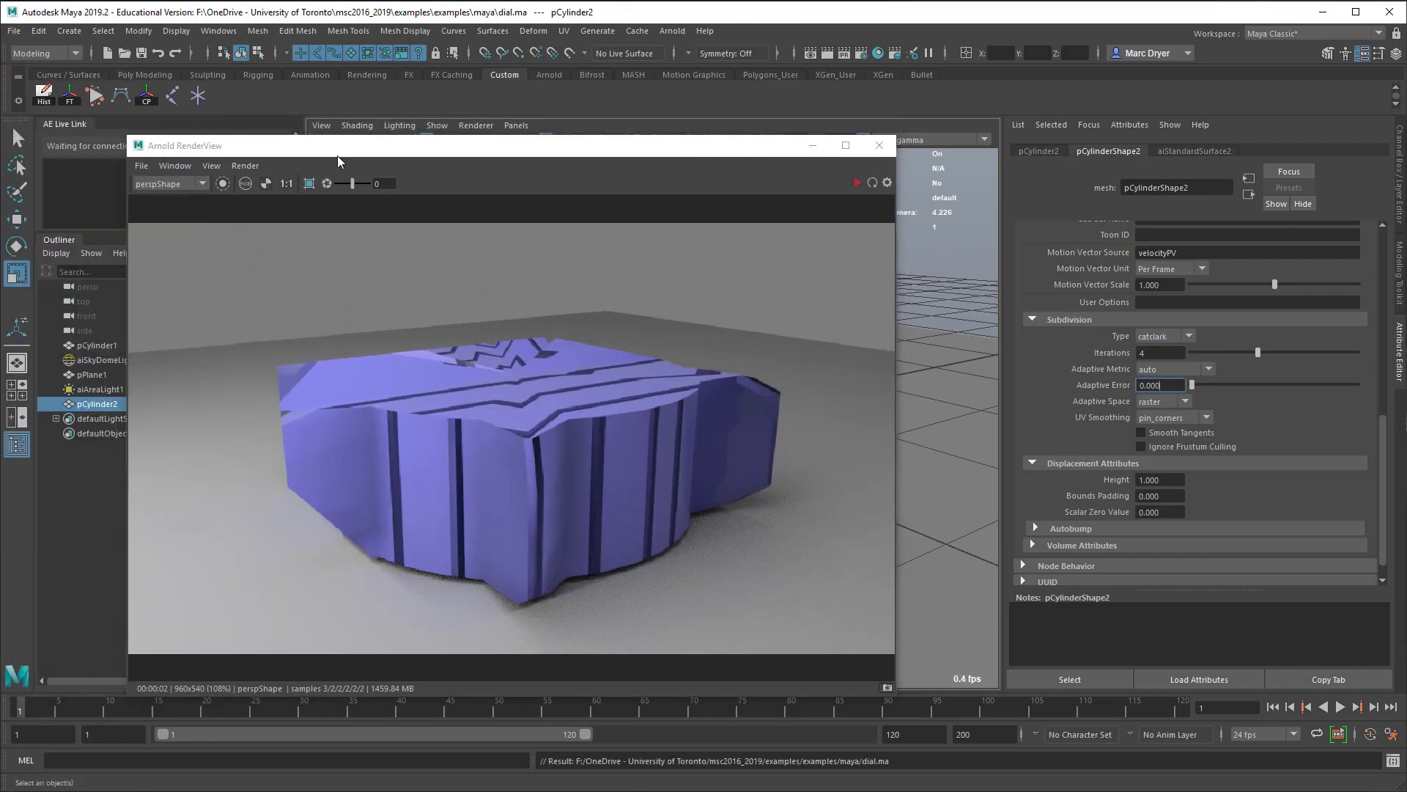
- Restart the live Arnold render and inspect the subdivided cylinder from above and from the side
{"action": "left_click", "coordinate": [855, 184]}
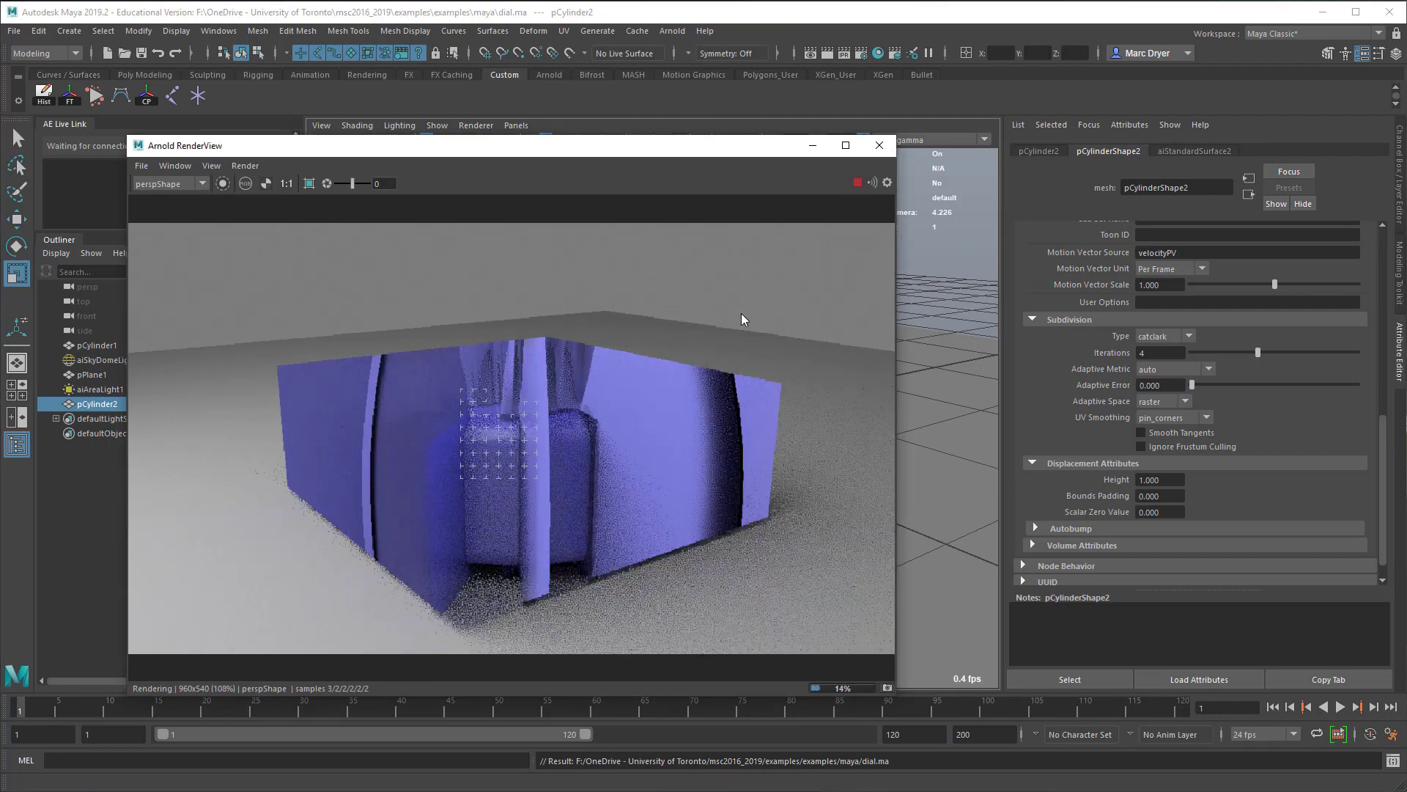
{"action": "left_click_drag", "start_coordinate": [633, 362], "coordinate": [504, 578], "text": "alt"}
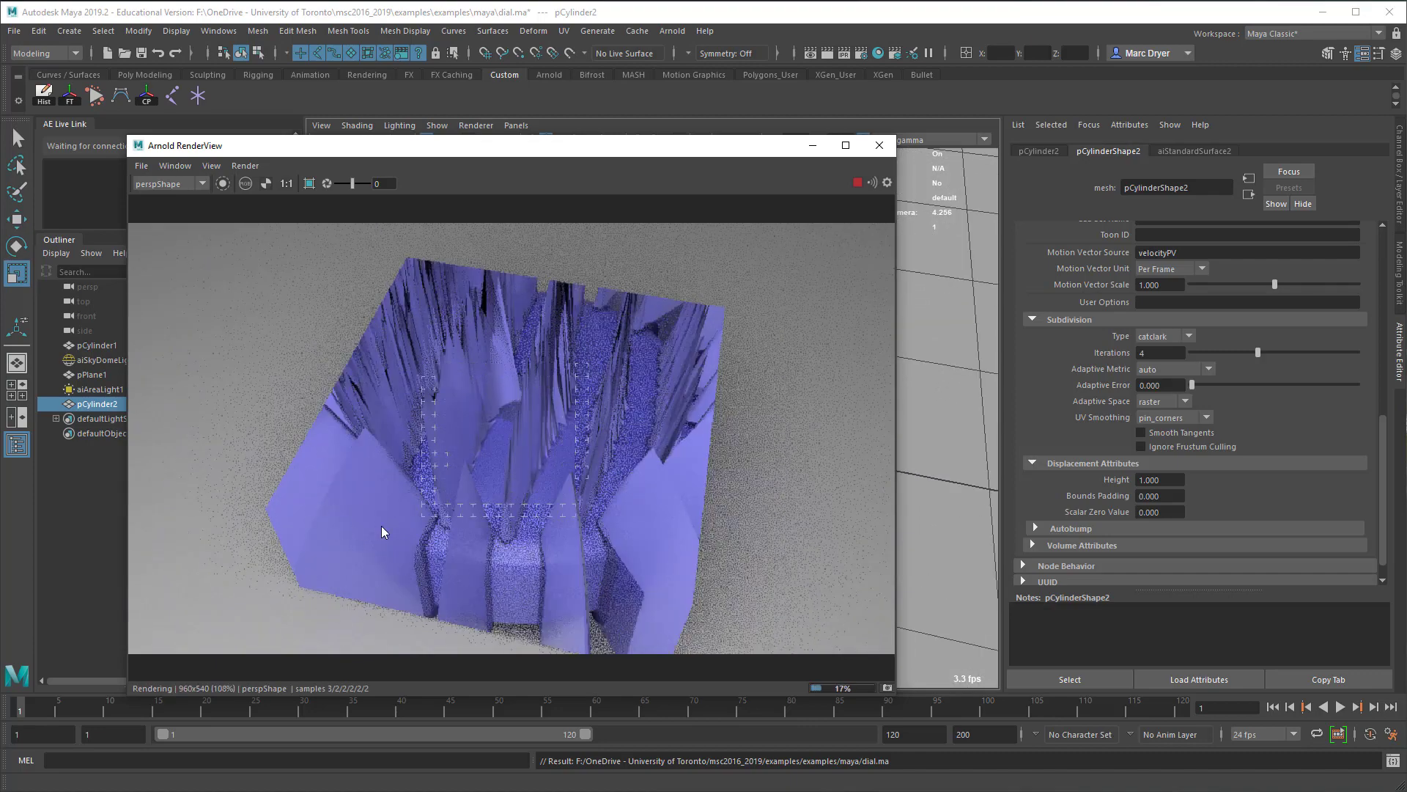
{"action": "left_click_drag", "start_coordinate": [381, 525], "coordinate": [428, 553], "text": "alt"}
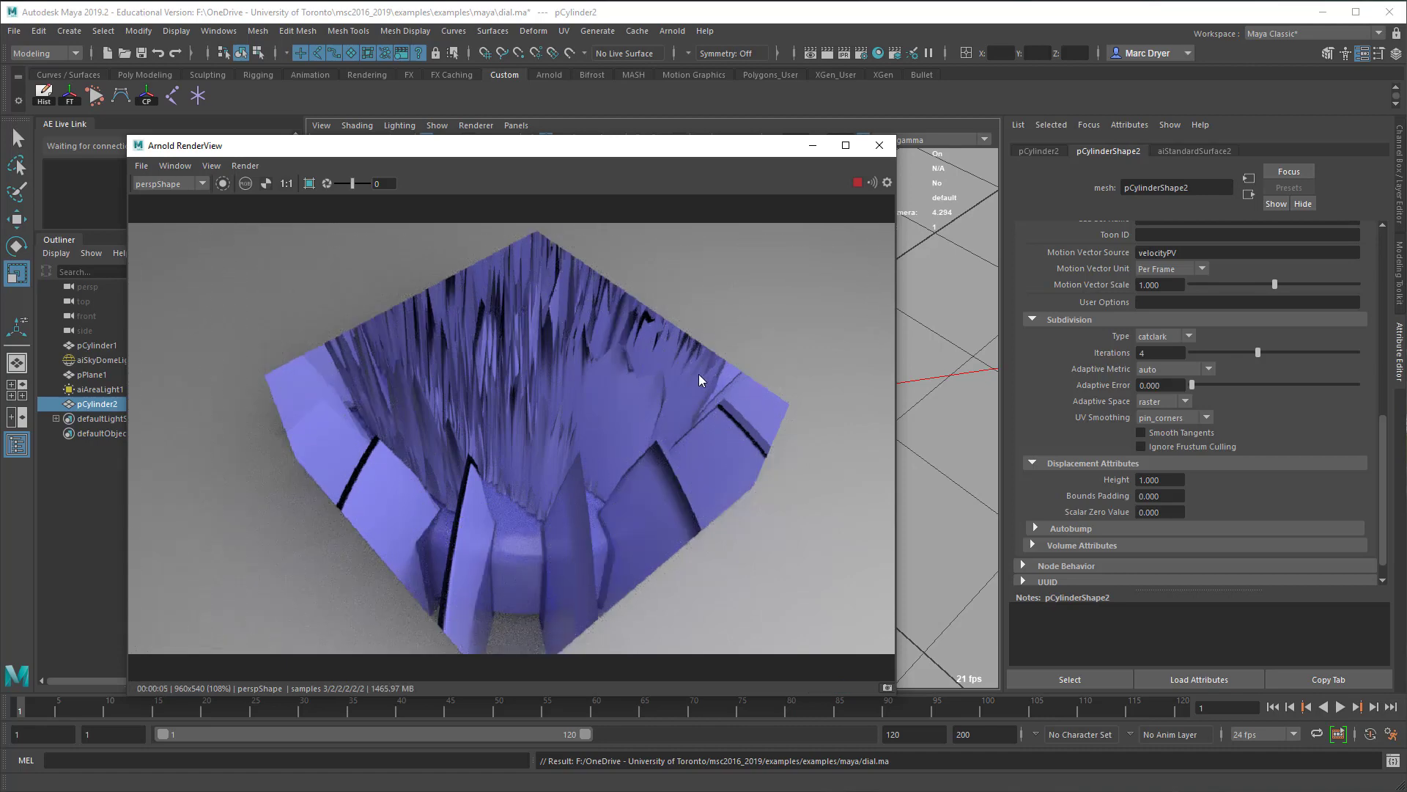
{"action": "mouse_move", "coordinate": [764, 354]}
{"action": "left_mouse_down", "text": "alt"}
{"action": "mouse_move", "coordinate": [692, 310]}
{"action": "mouse_move", "coordinate": [697, 276]}
{"action": "mouse_move", "coordinate": [704, 327]}
{"action": "mouse_move", "coordinate": [751, 327]}
{"action": "mouse_move", "coordinate": [748, 345]}
{"action": "left_mouse_up", "text": "alt"}
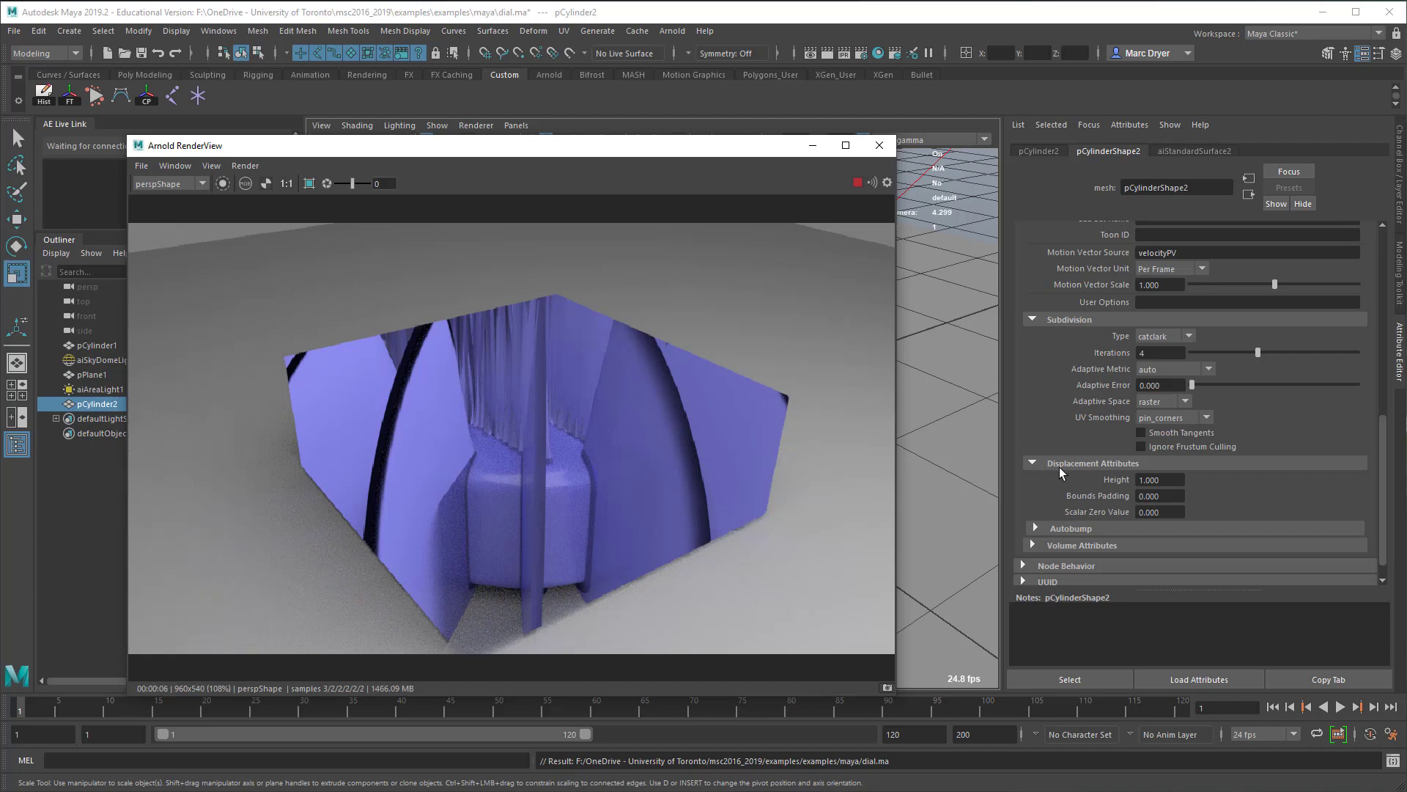
- Set the cylinder's displacement Height to 0.1 and examine the rendered ridges from a lower angle
{"action": "left_click", "coordinate": [1125, 464]}
{"action": "left_click", "coordinate": [1076, 505]}
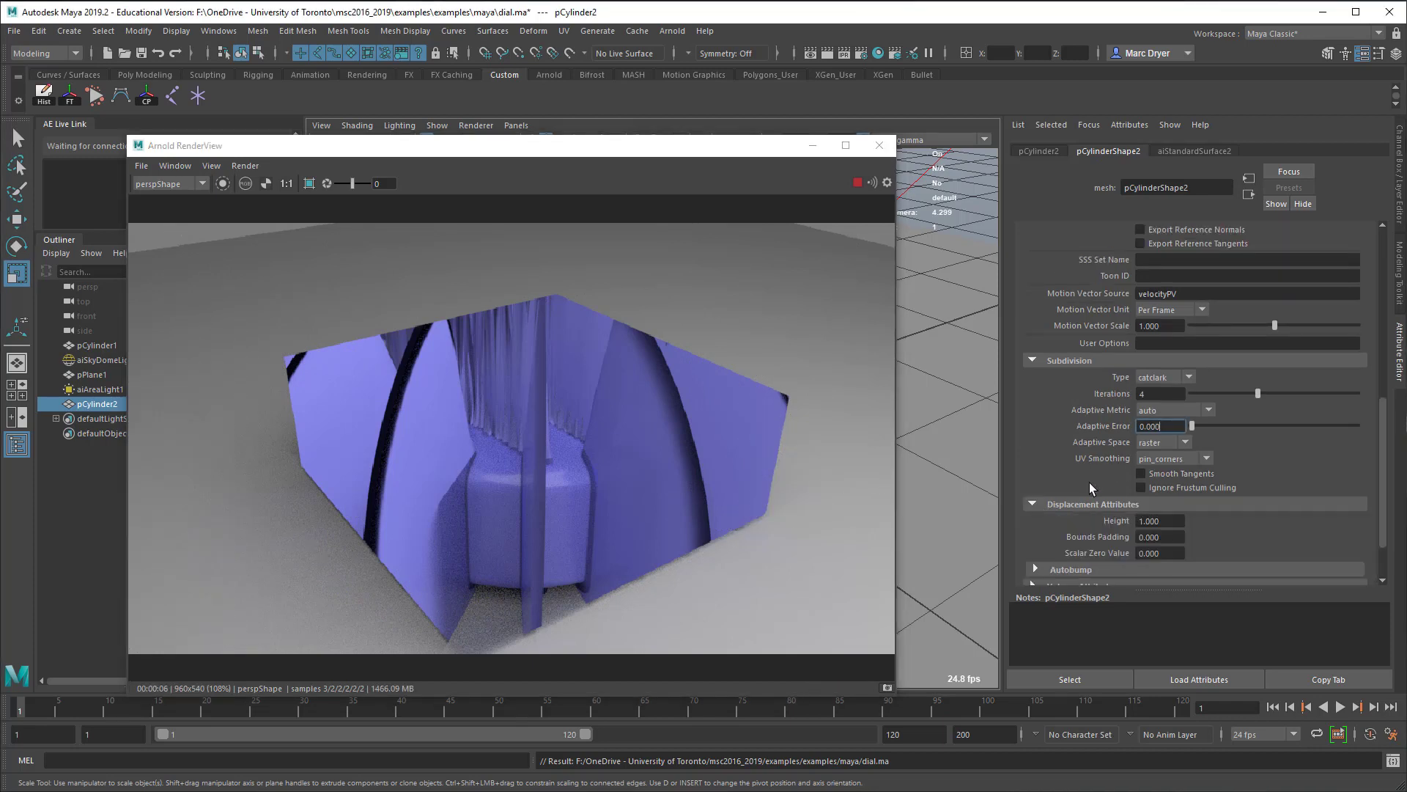
{"action": "left_click", "coordinate": [1171, 456]}
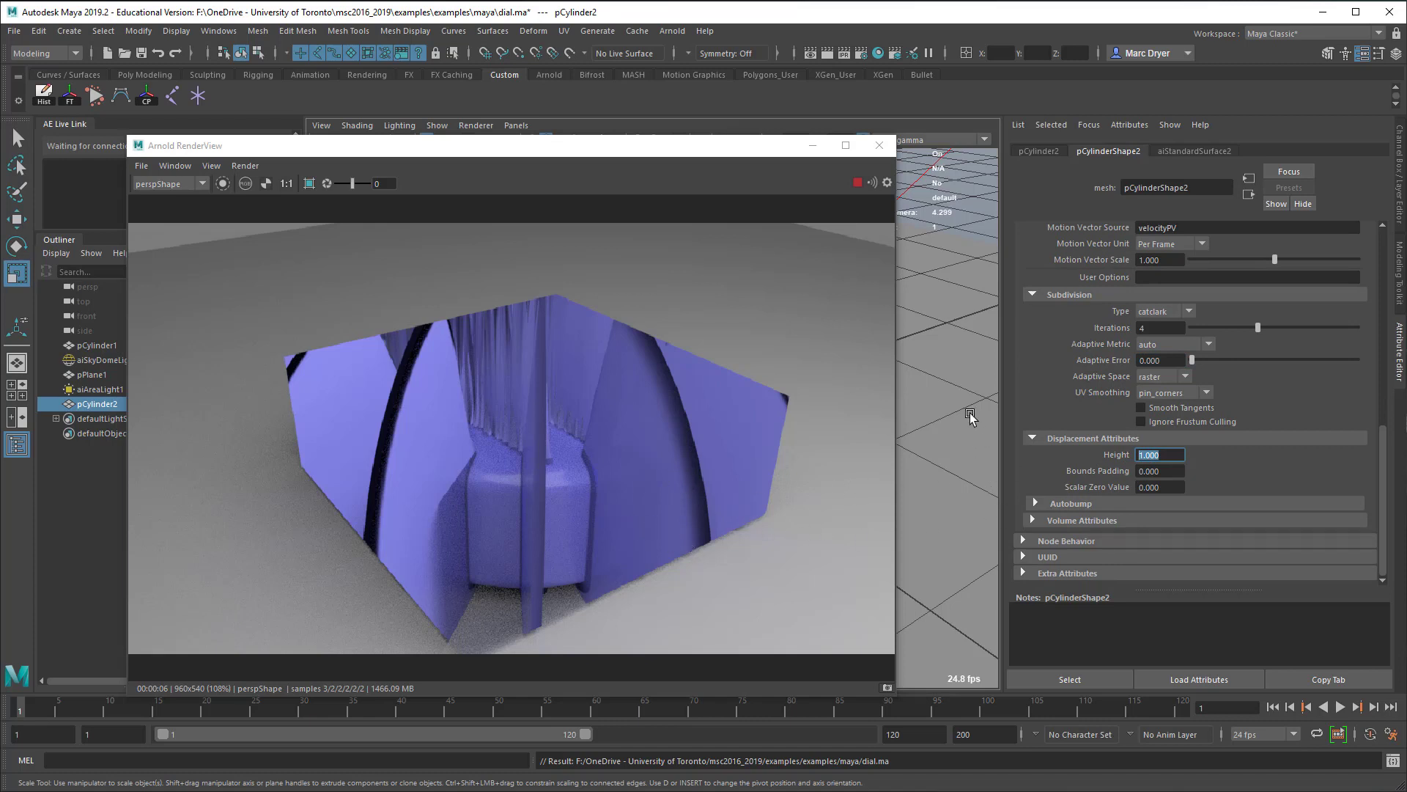
{"action": "left_click_drag", "start_coordinate": [720, 153], "coordinate": [492, 138]}
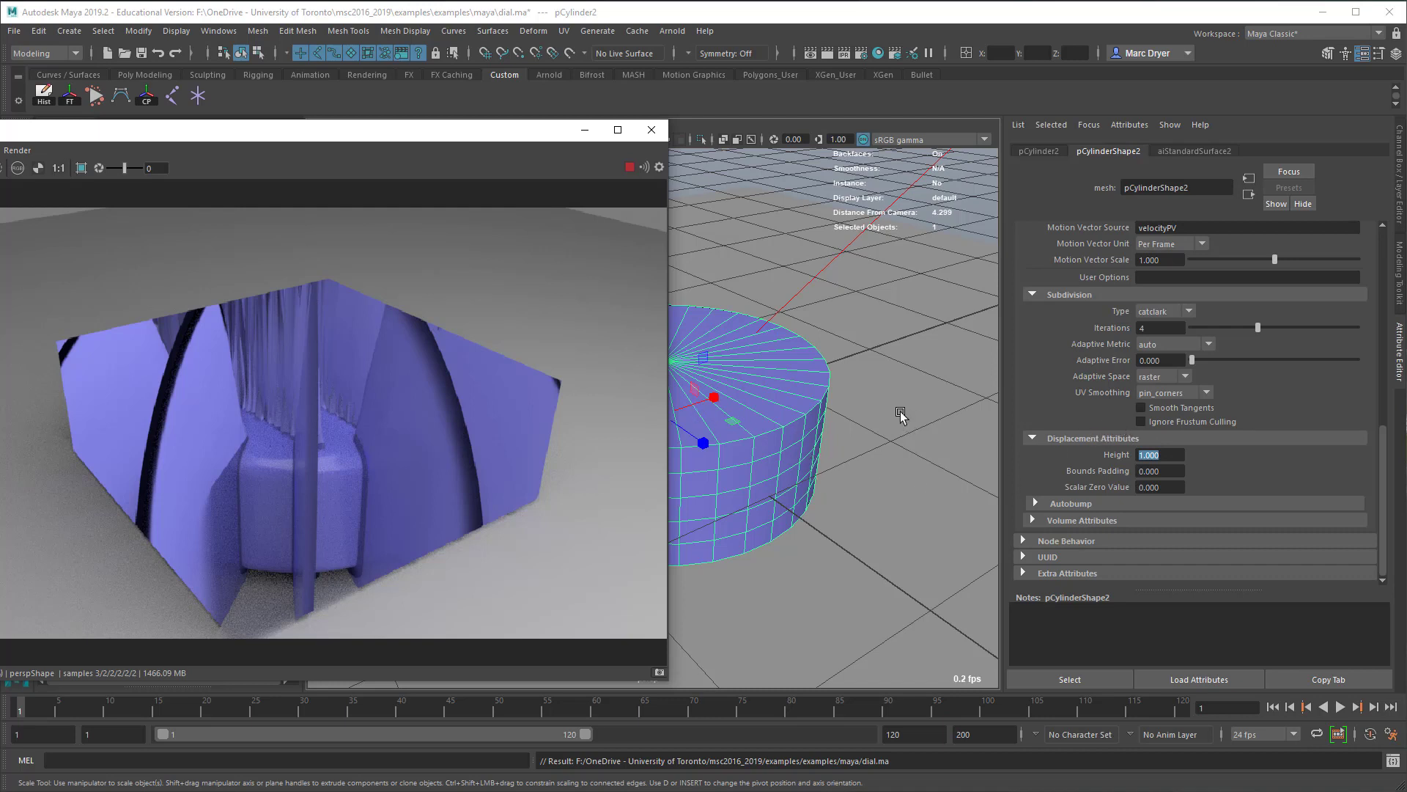
{"action": "left_click", "coordinate": [1180, 455]}
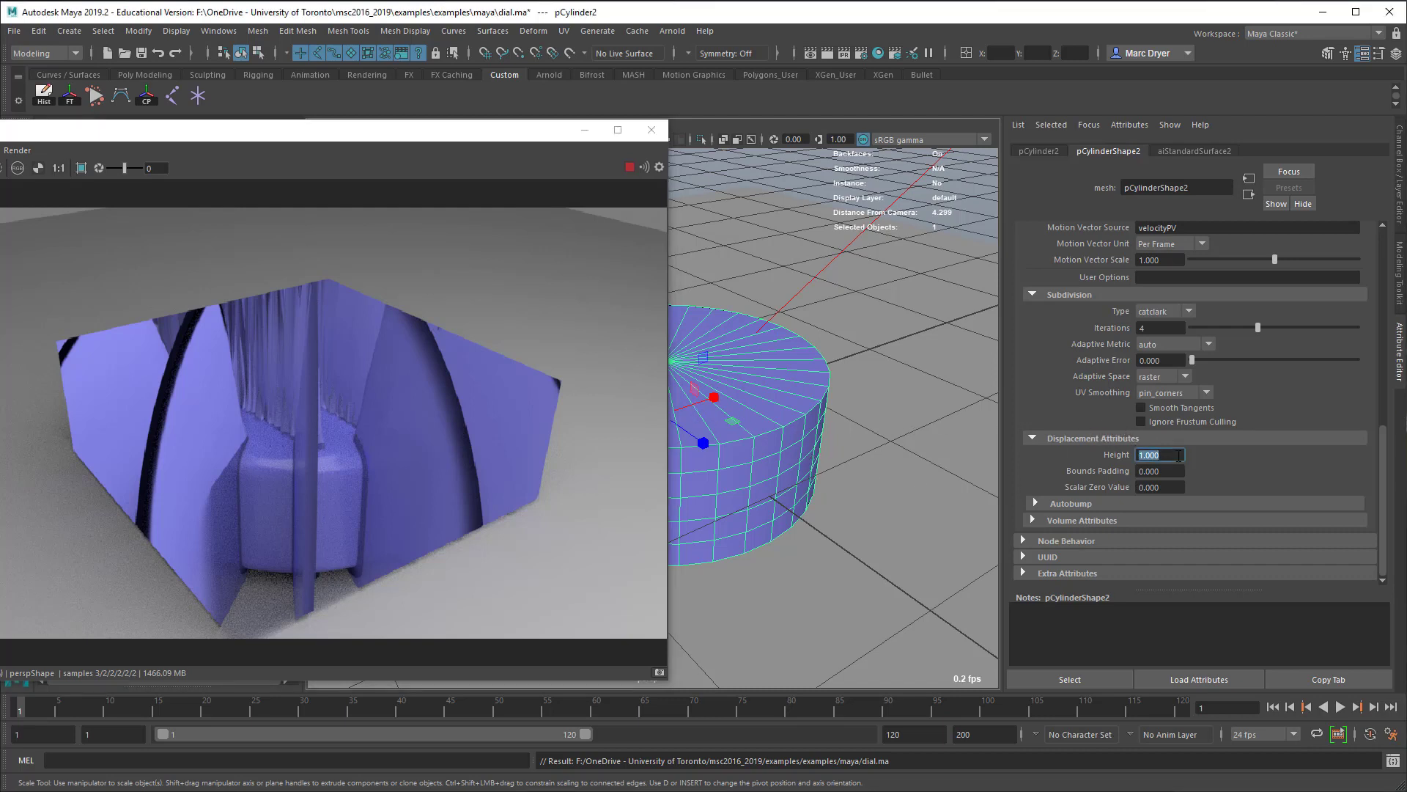
{"action": "type", "text": "0.1"}
{"action": "key", "text": "Return"}
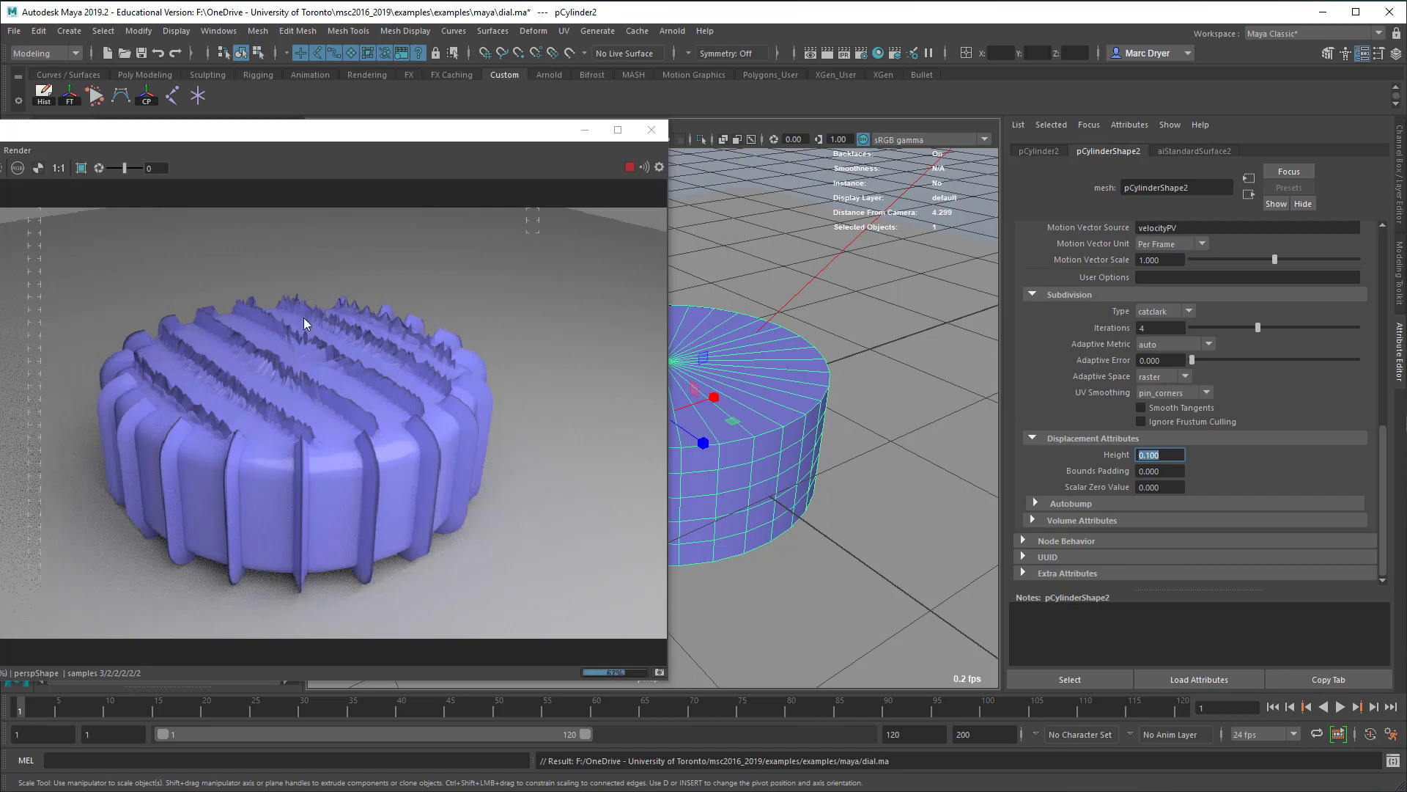
{"action": "mouse_move", "coordinate": [327, 398]}
{"action": "left_mouse_down", "text": "alt"}
{"action": "mouse_move", "coordinate": [349, 377]}
{"action": "mouse_move", "coordinate": [354, 393]}
{"action": "left_mouse_up", "text": "alt"}
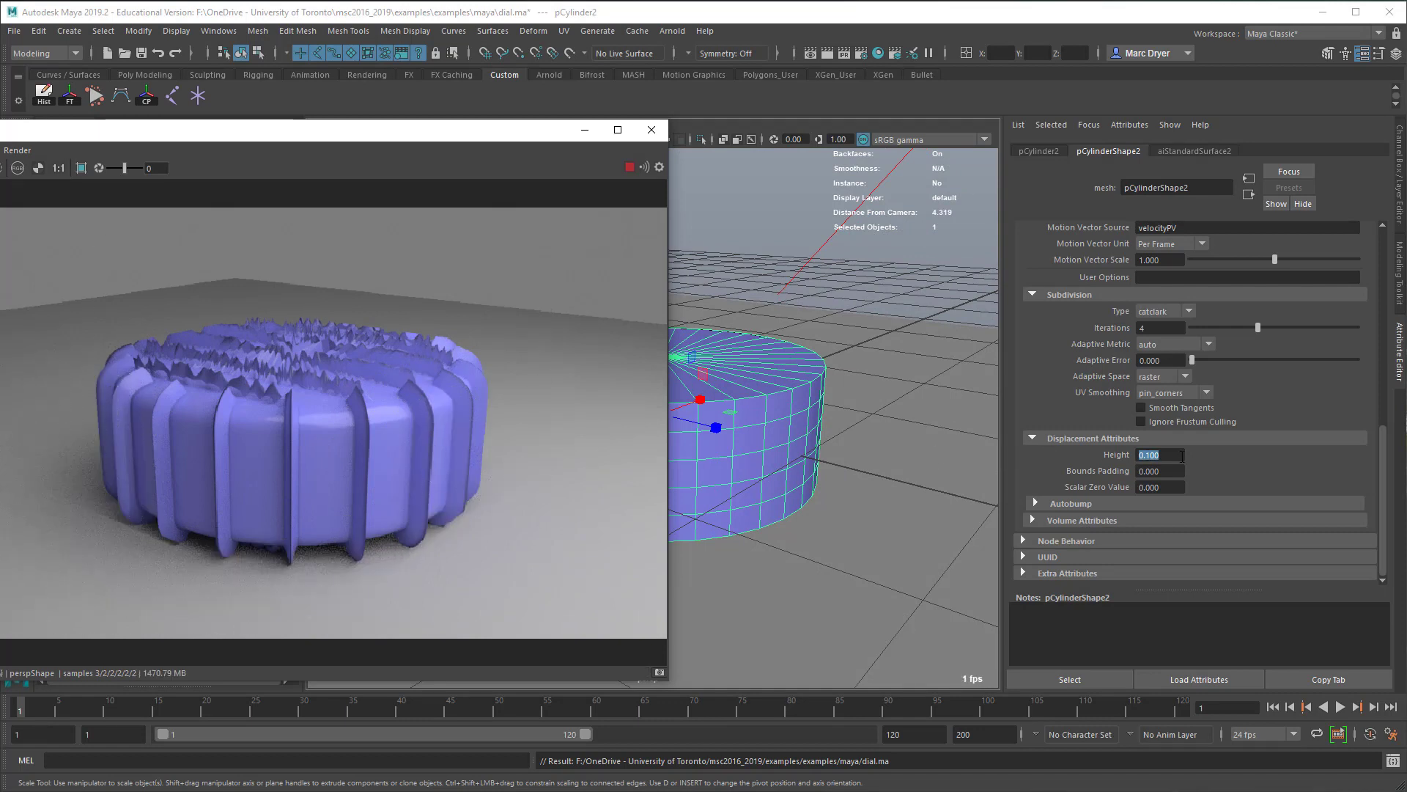
- Set the cylinder's displacement Height to 0.025 and orbit the render to check the ridges
{"action": "left_click_drag", "start_coordinate": [1163, 455], "coordinate": [1062, 456]}
{"action": "type", "text": "0.025"}
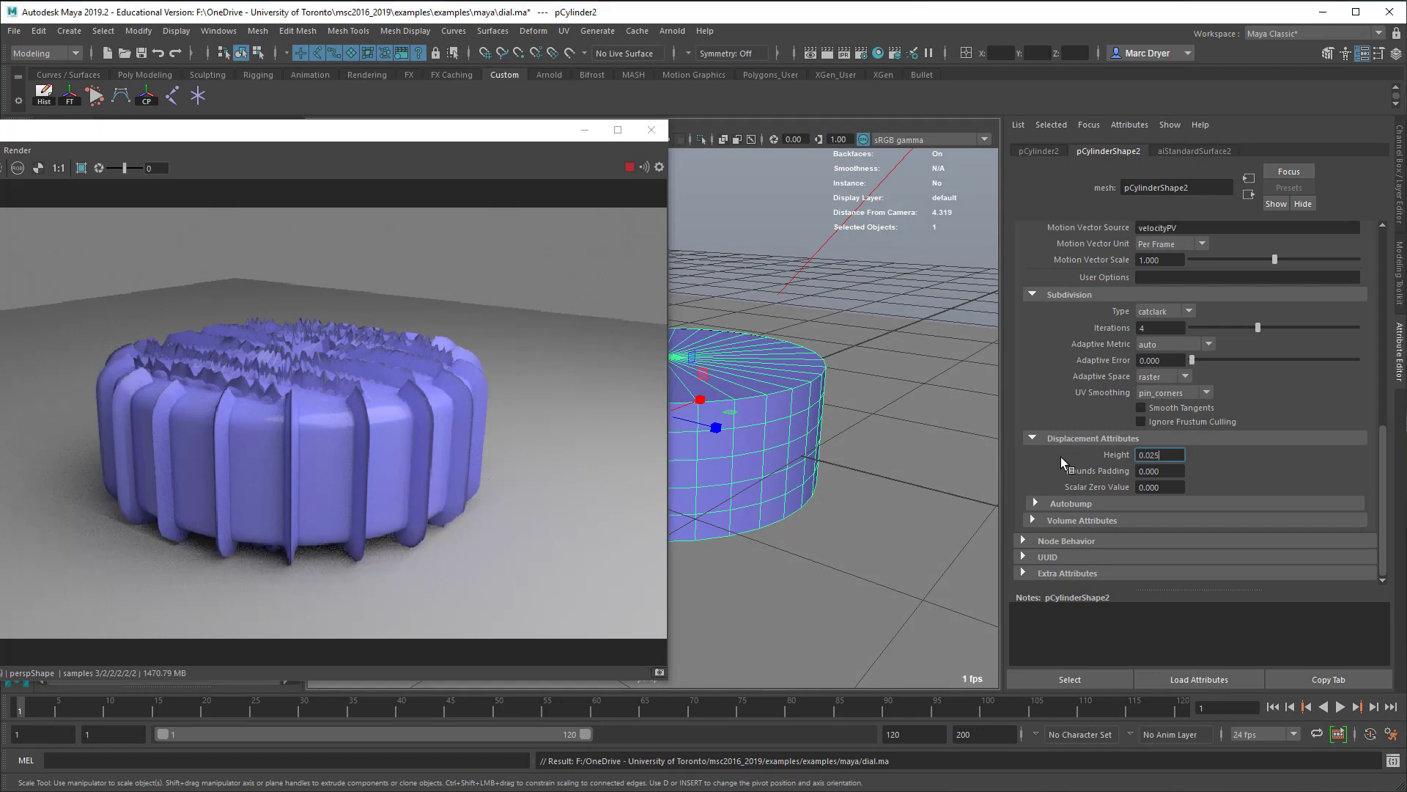
{"action": "key", "text": "Return"}
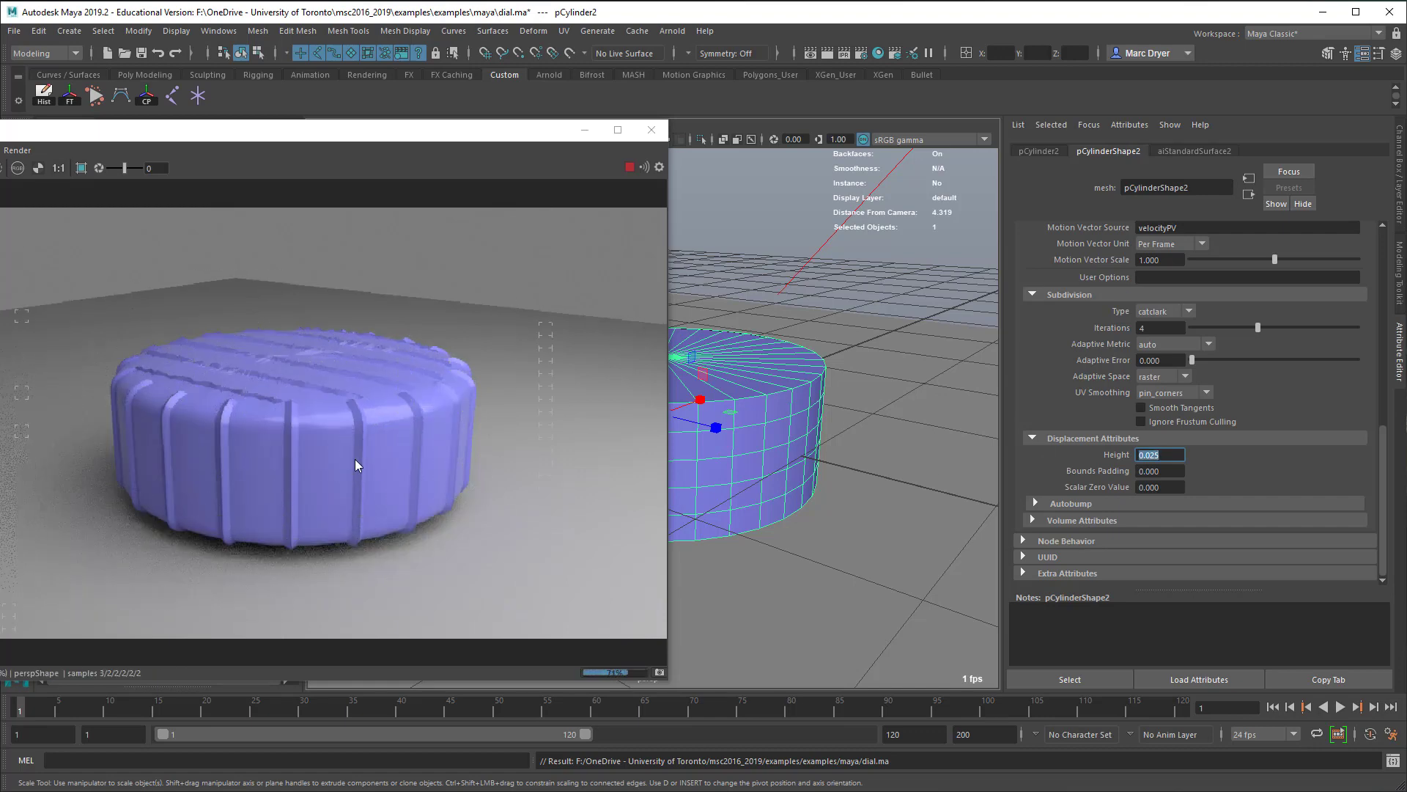
{"action": "left_click_drag", "start_coordinate": [763, 483], "coordinate": [855, 490], "text": "alt"}
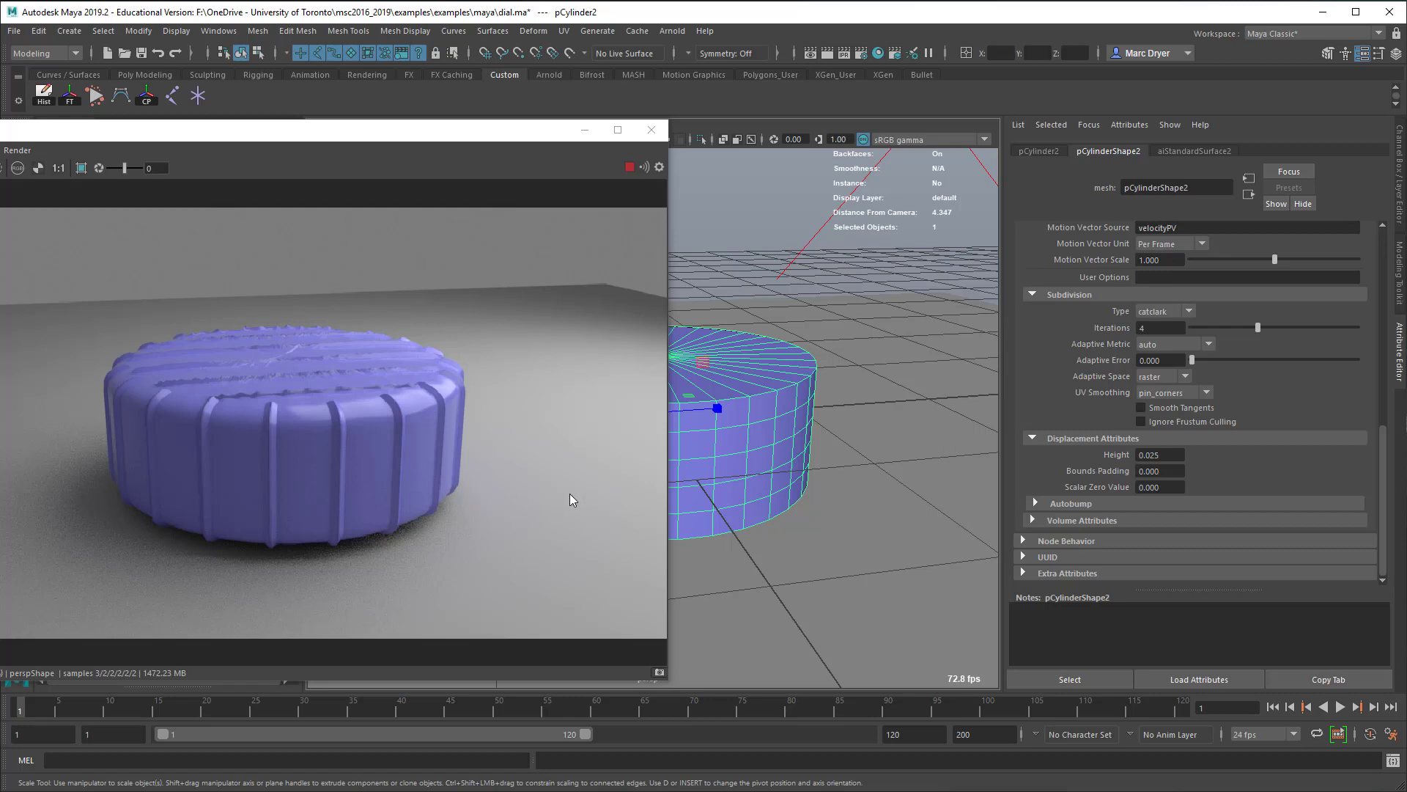
- Show the displacement ramp's attributes beside the render and move its two black colour handles outward to positions 0 and 1
{"action": "left_click_drag", "start_coordinate": [377, 132], "coordinate": [1058, 150]}
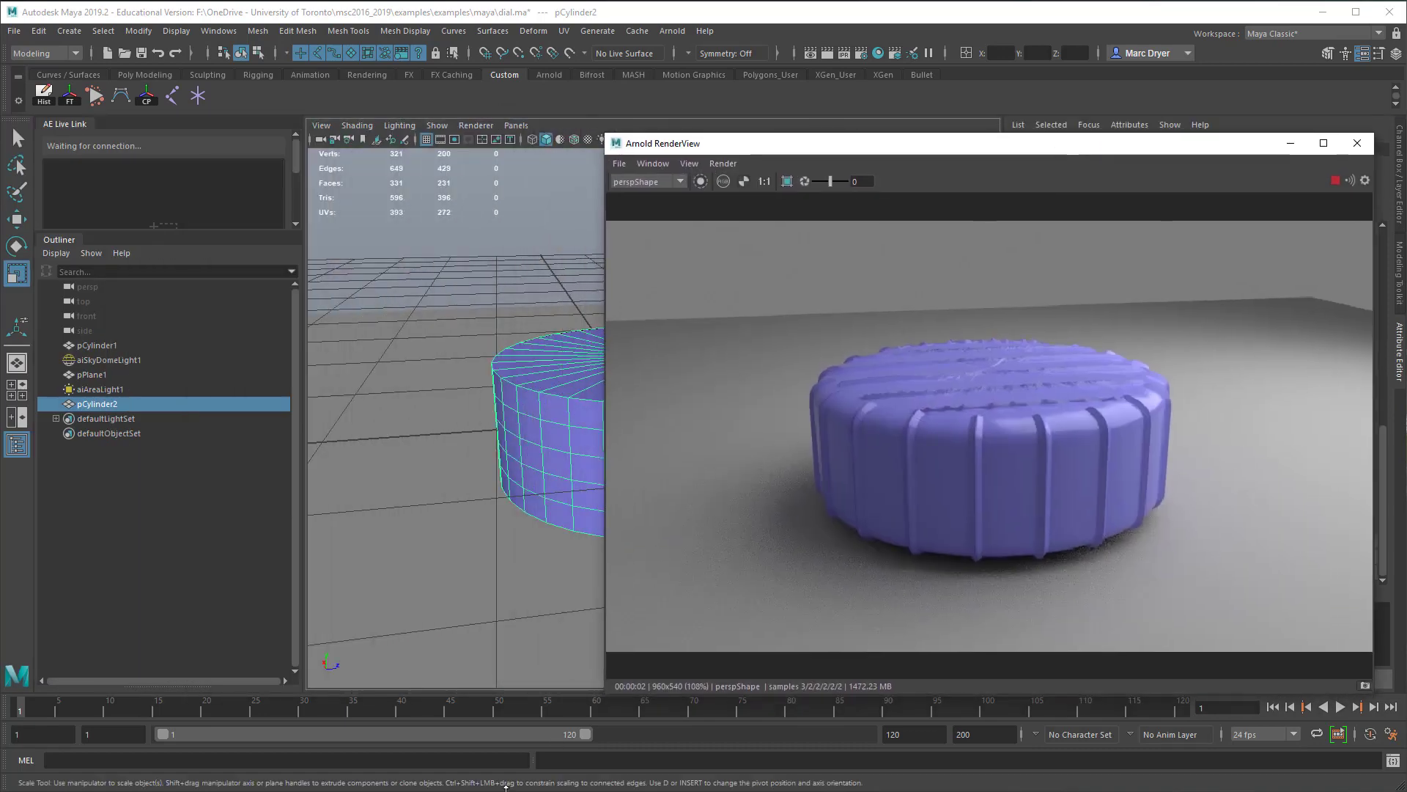
{"action": "left_click_drag", "start_coordinate": [488, 293], "coordinate": [582, 63]}
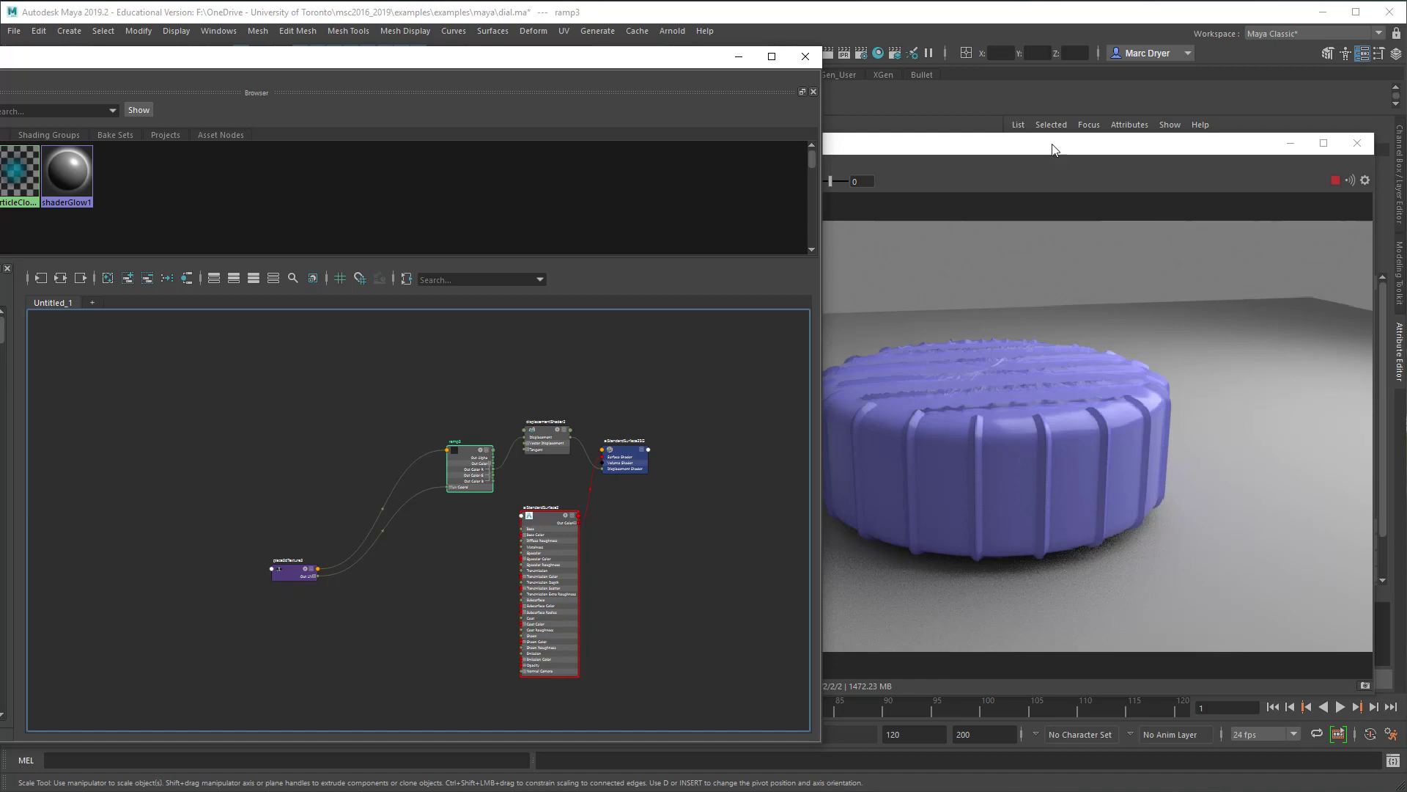
{"action": "left_click_drag", "start_coordinate": [1042, 147], "coordinate": [524, 128]}
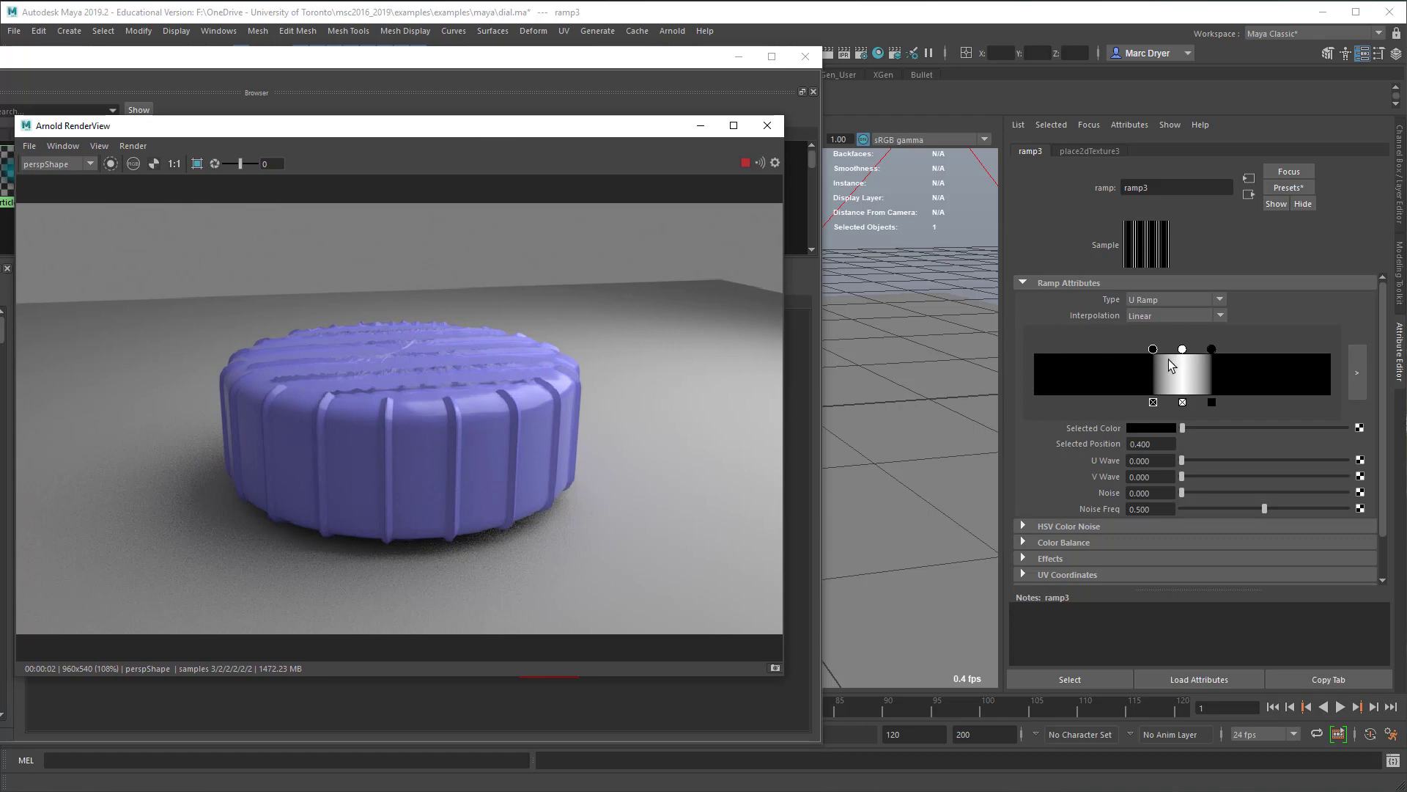
{"action": "left_click_drag", "start_coordinate": [1155, 352], "coordinate": [1035, 351]}
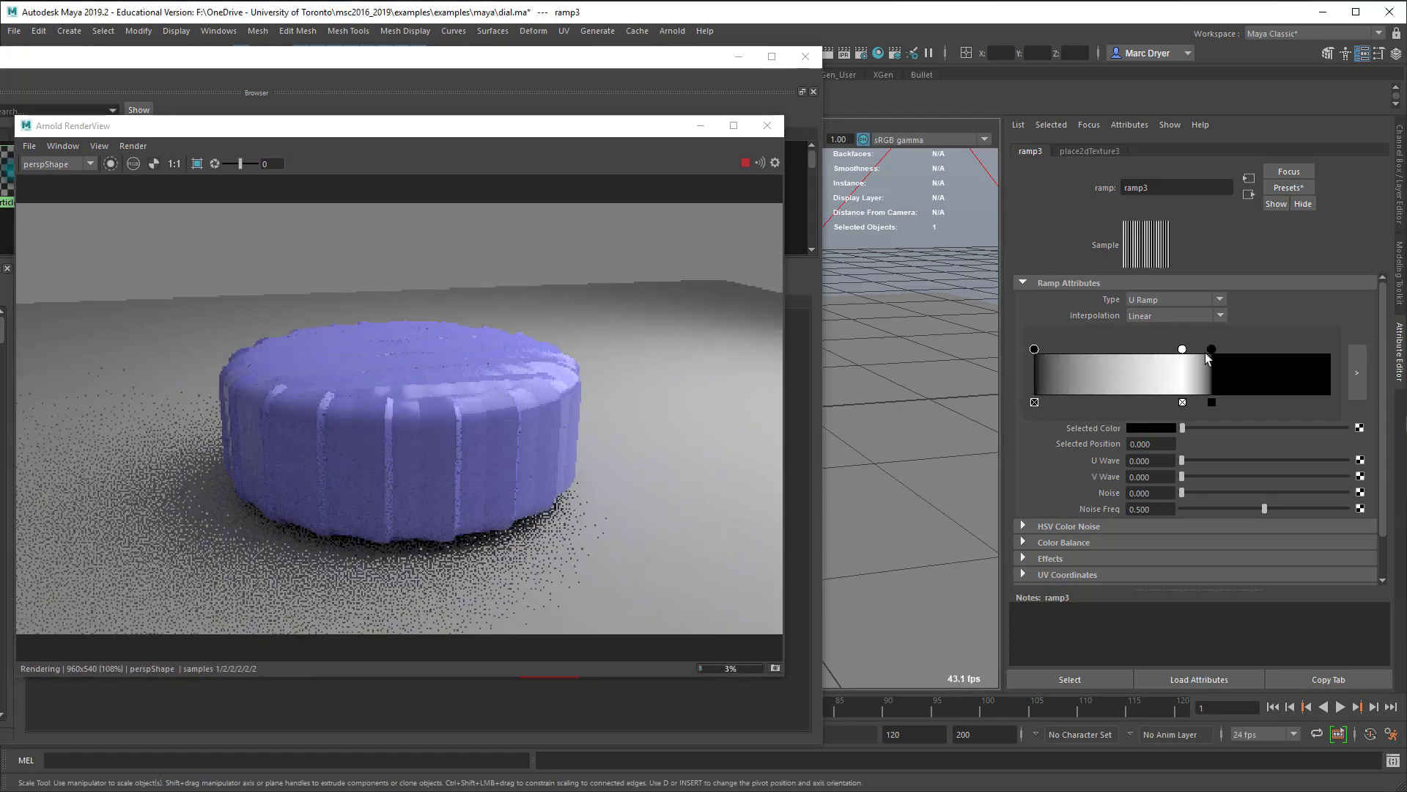
{"action": "left_click_drag", "start_coordinate": [1211, 349], "coordinate": [1330, 349]}
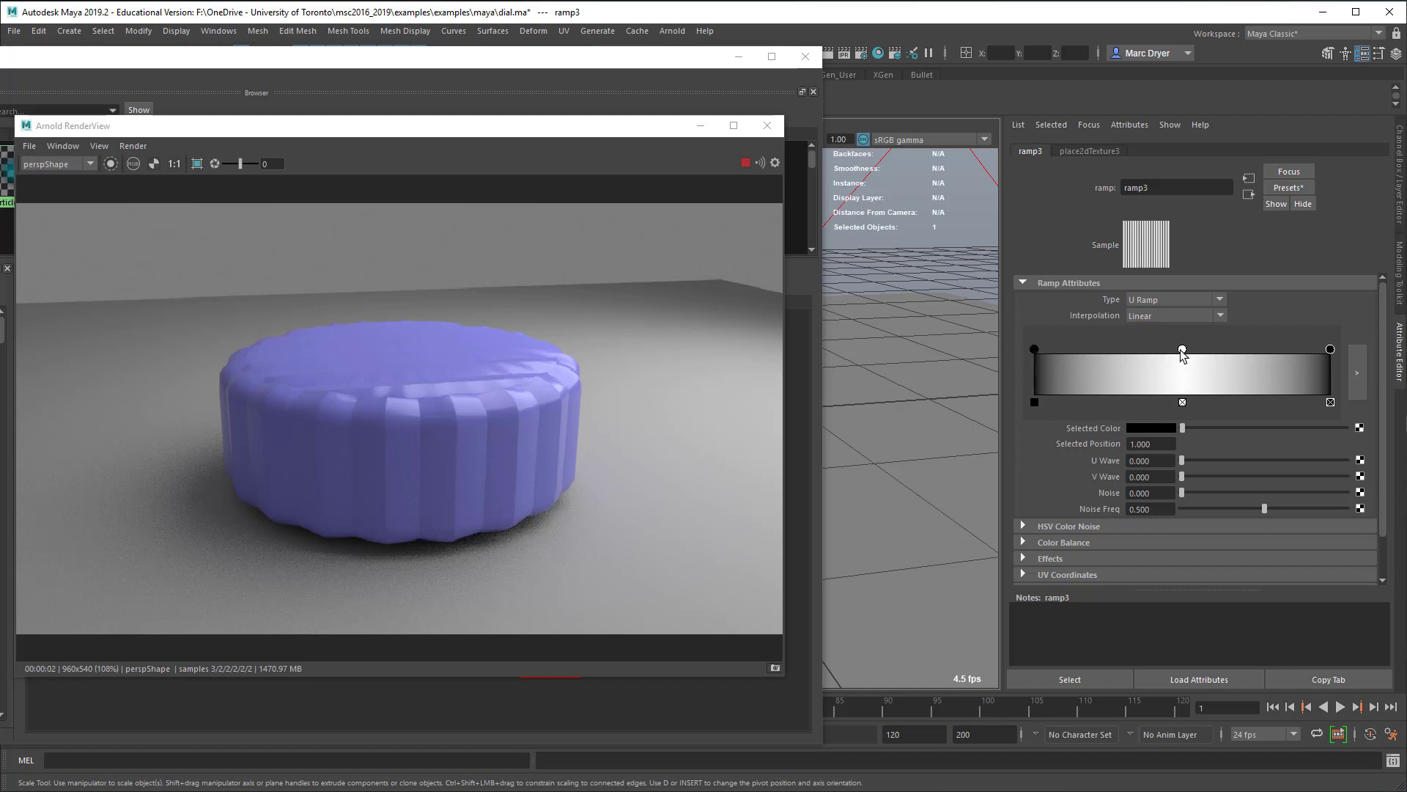
- Set the ramp's interpolation to Smooth and move its black handles inward to positions 0.208 and 0.772
{"action": "left_click", "coordinate": [1165, 316]}
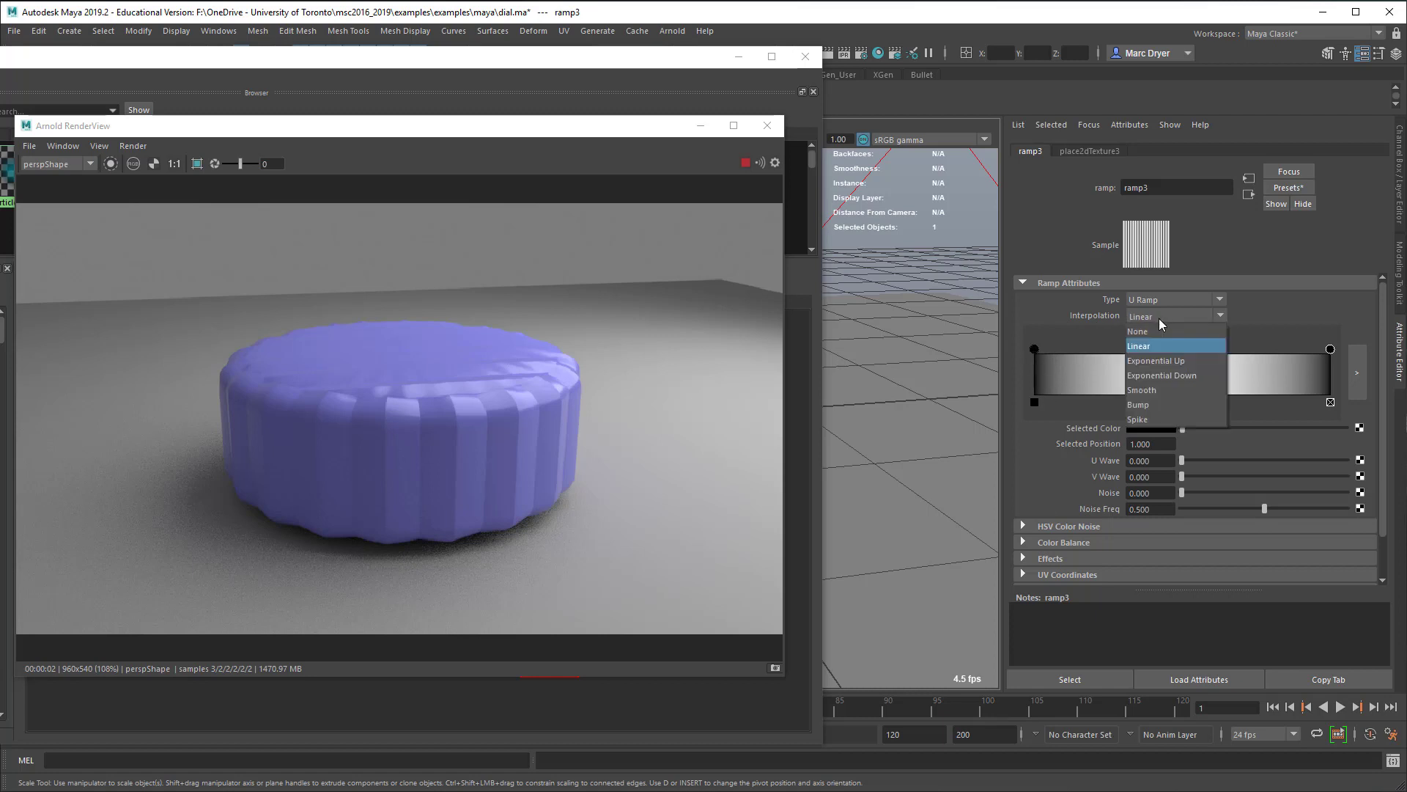
{"action": "left_click", "coordinate": [1154, 390]}
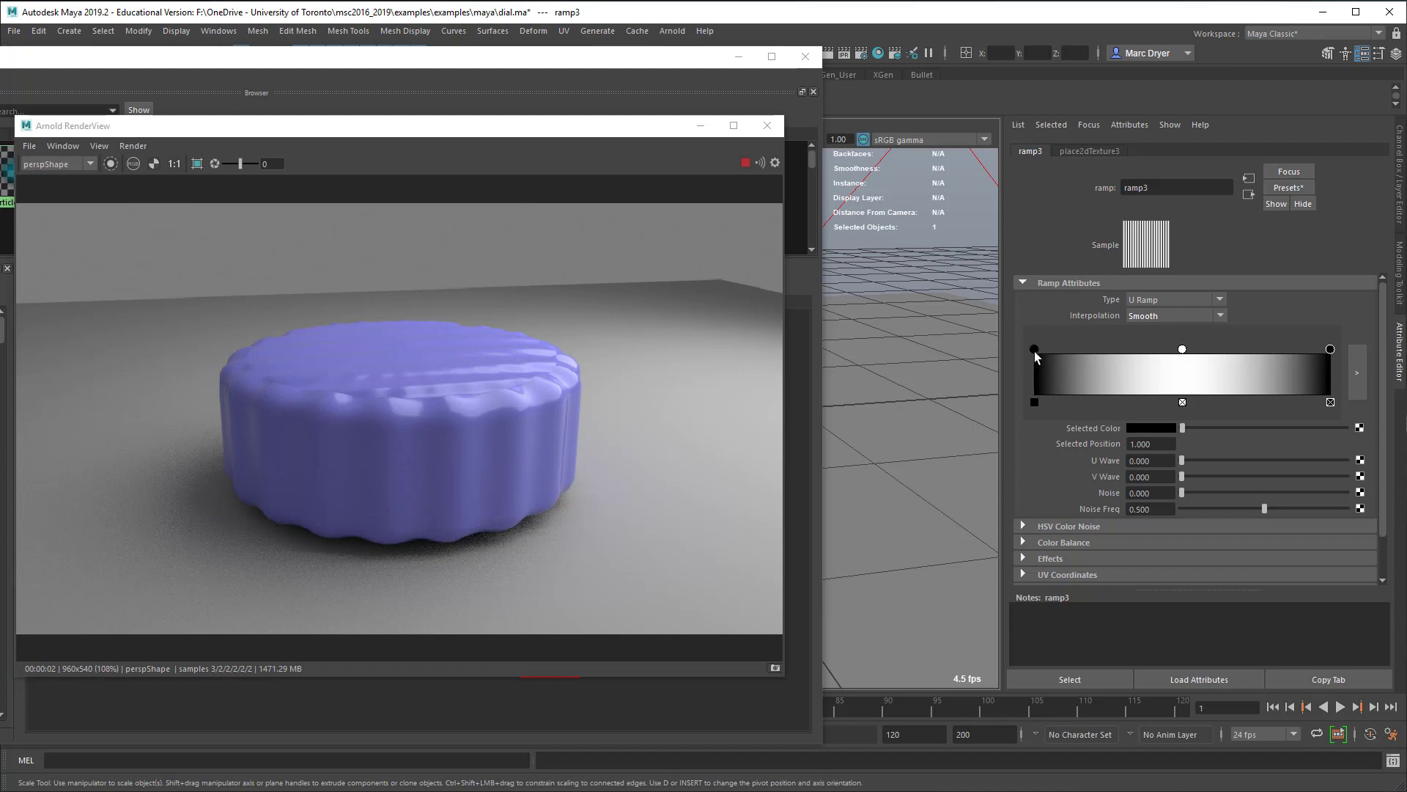
{"action": "left_click_drag", "start_coordinate": [1035, 350], "coordinate": [1096, 350]}
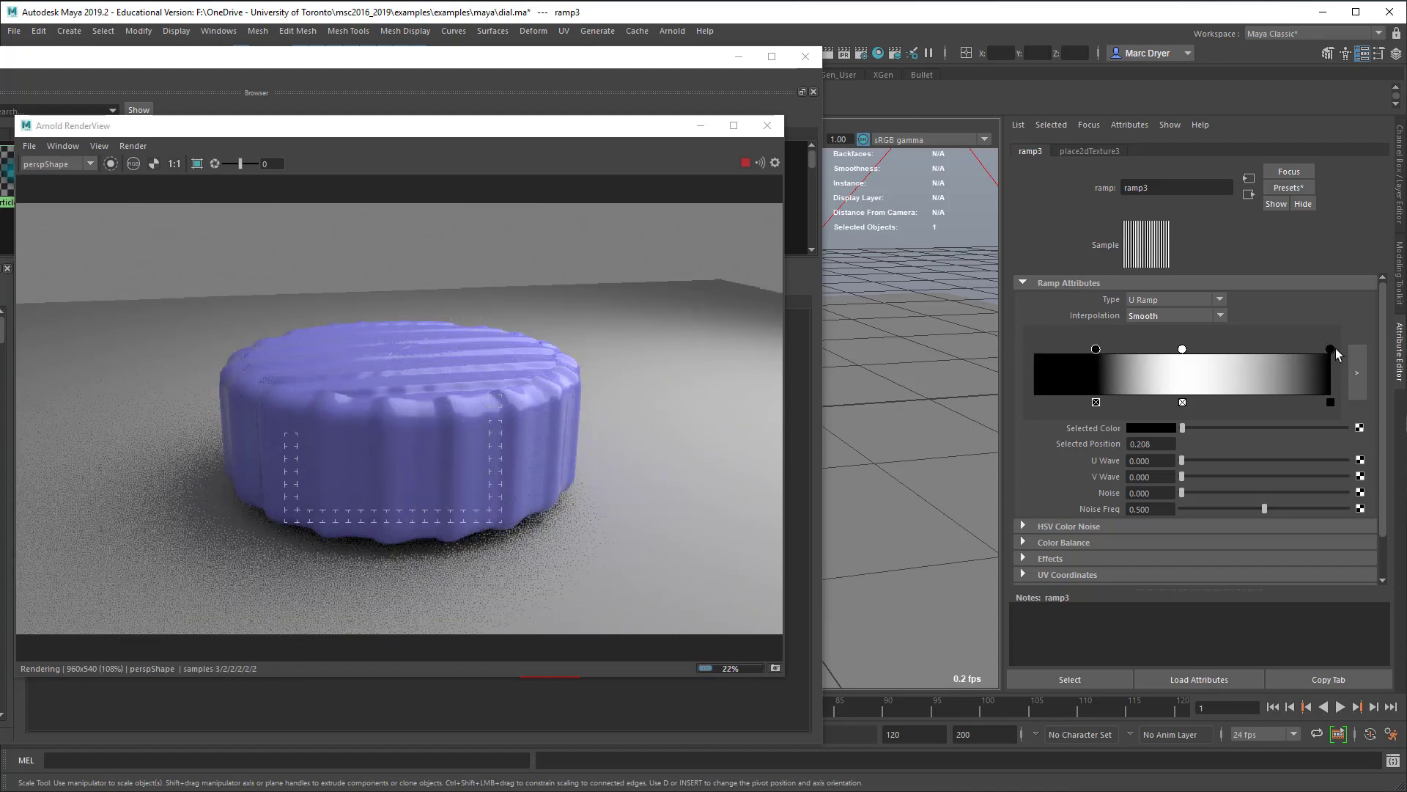
{"action": "left_click_drag", "start_coordinate": [1335, 349], "coordinate": [1256, 351]}
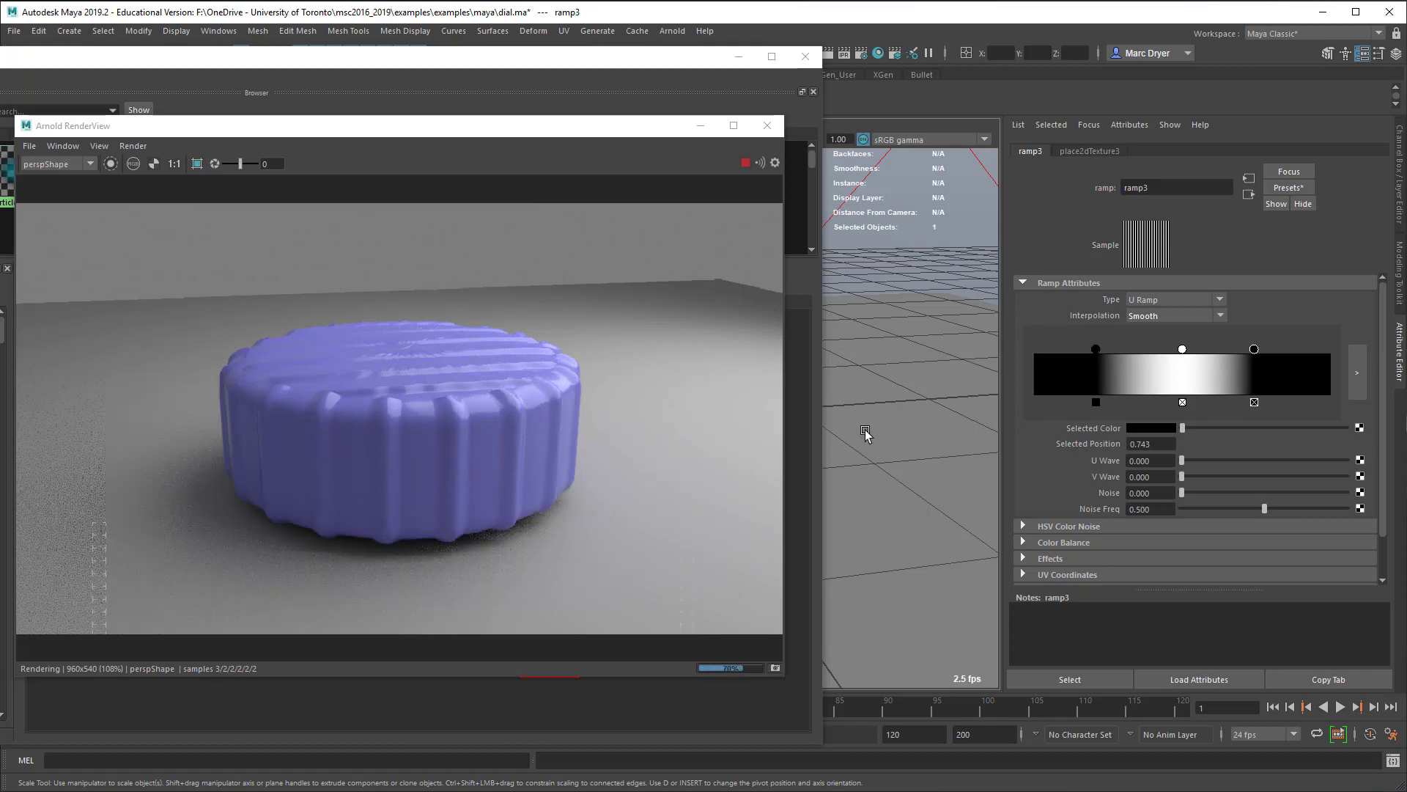
{"action": "left_click_drag", "start_coordinate": [1254, 349], "coordinate": [1263, 350]}
- Set the ramp's interpolation to Bump and narrow the white band with black handles at 0.416 and 0.577
{"action": "left_click", "coordinate": [1151, 317]}
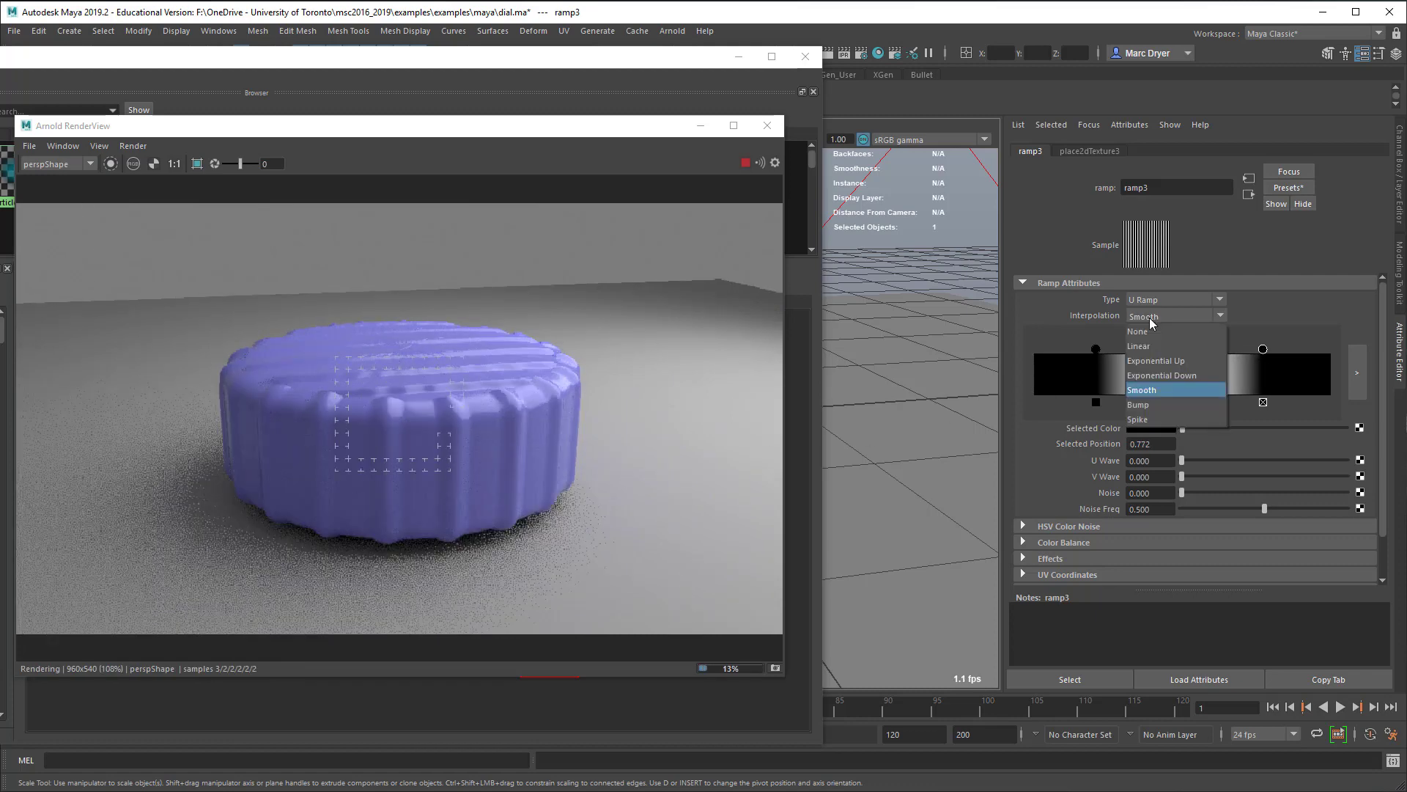
{"action": "left_click", "coordinate": [1163, 403]}
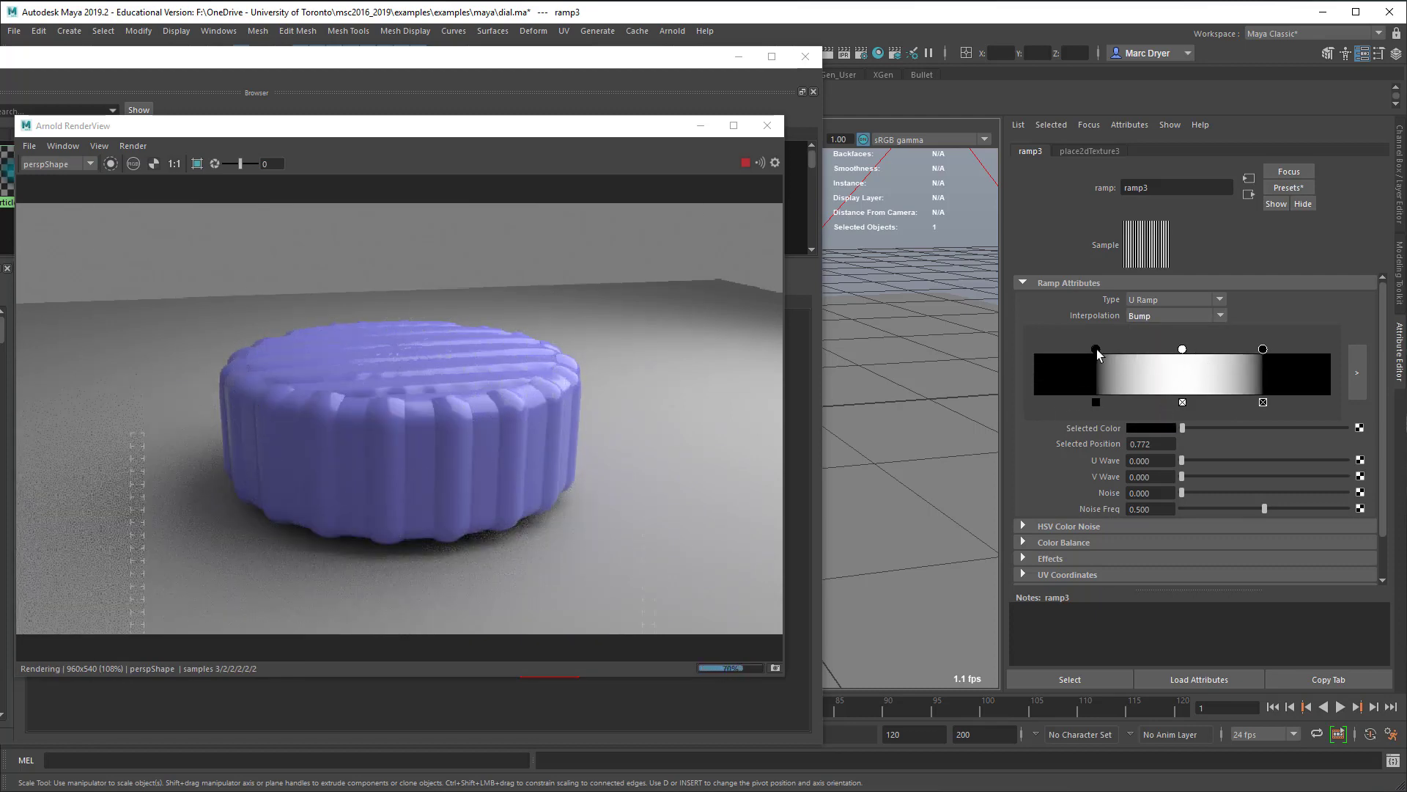
{"action": "left_click_drag", "start_coordinate": [1096, 349], "coordinate": [1158, 351]}
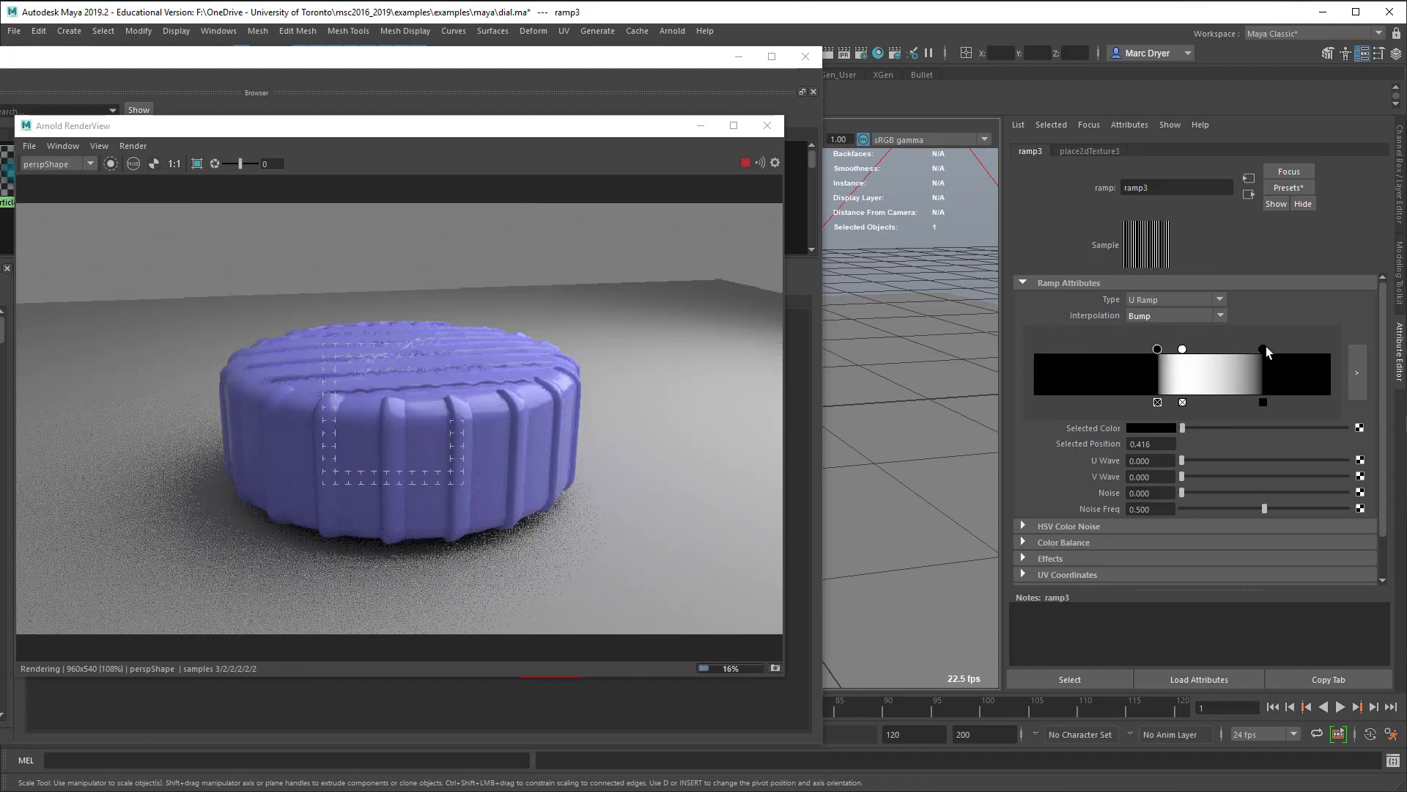
{"action": "left_click_drag", "start_coordinate": [1264, 349], "coordinate": [1204, 354]}
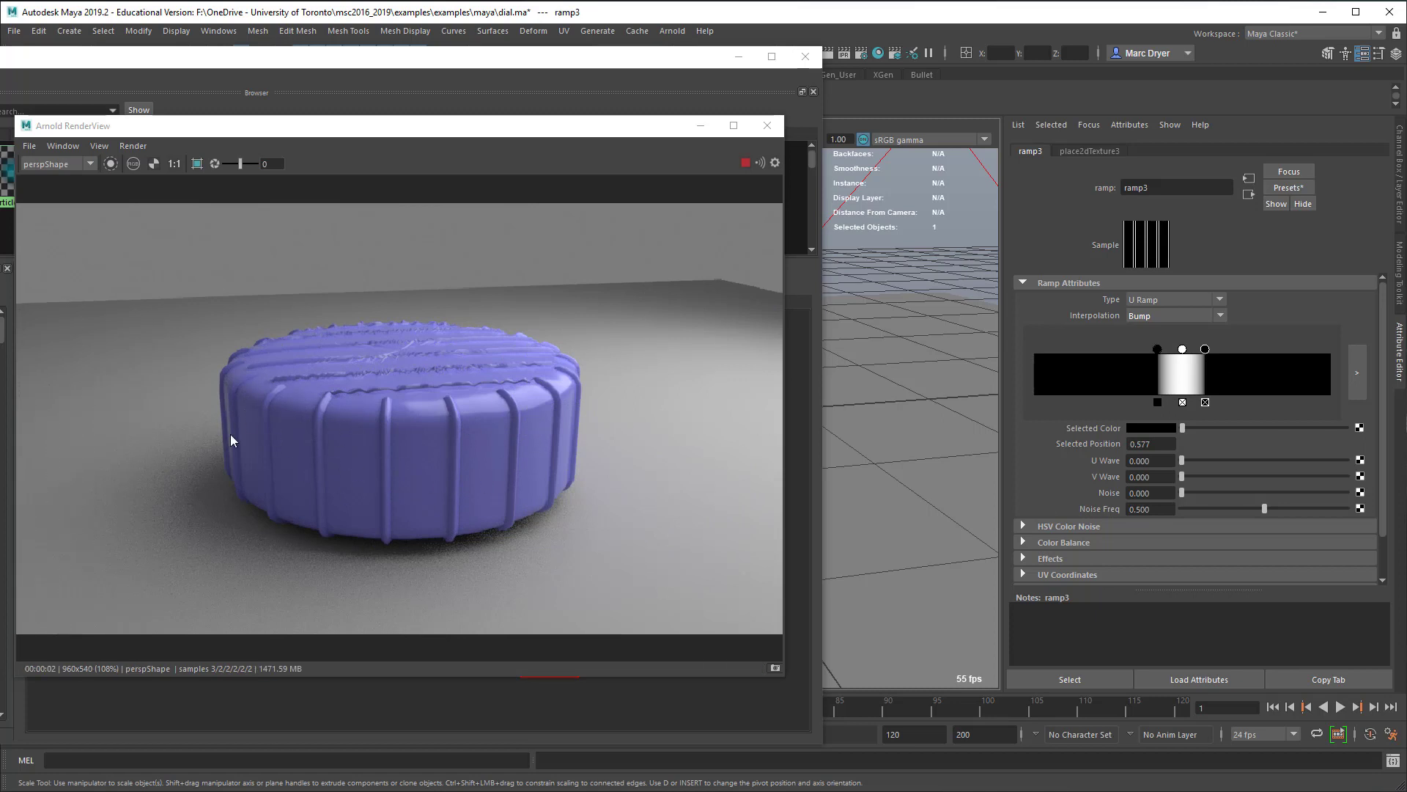
- Place the ramp's 2D placement node beside the ramp in the node graph and set its horizontal Repeat UV to 60
{"action": "left_click", "coordinate": [557, 57]}
{"action": "right_click_drag", "start_coordinate": [354, 506], "coordinate": [569, 449], "text": "alt"}
{"action": "middle_click_drag", "start_coordinate": [569, 449], "coordinate": [528, 483], "text": "alt"}
{"action": "left_click_drag", "start_coordinate": [576, 402], "coordinate": [547, 411]}
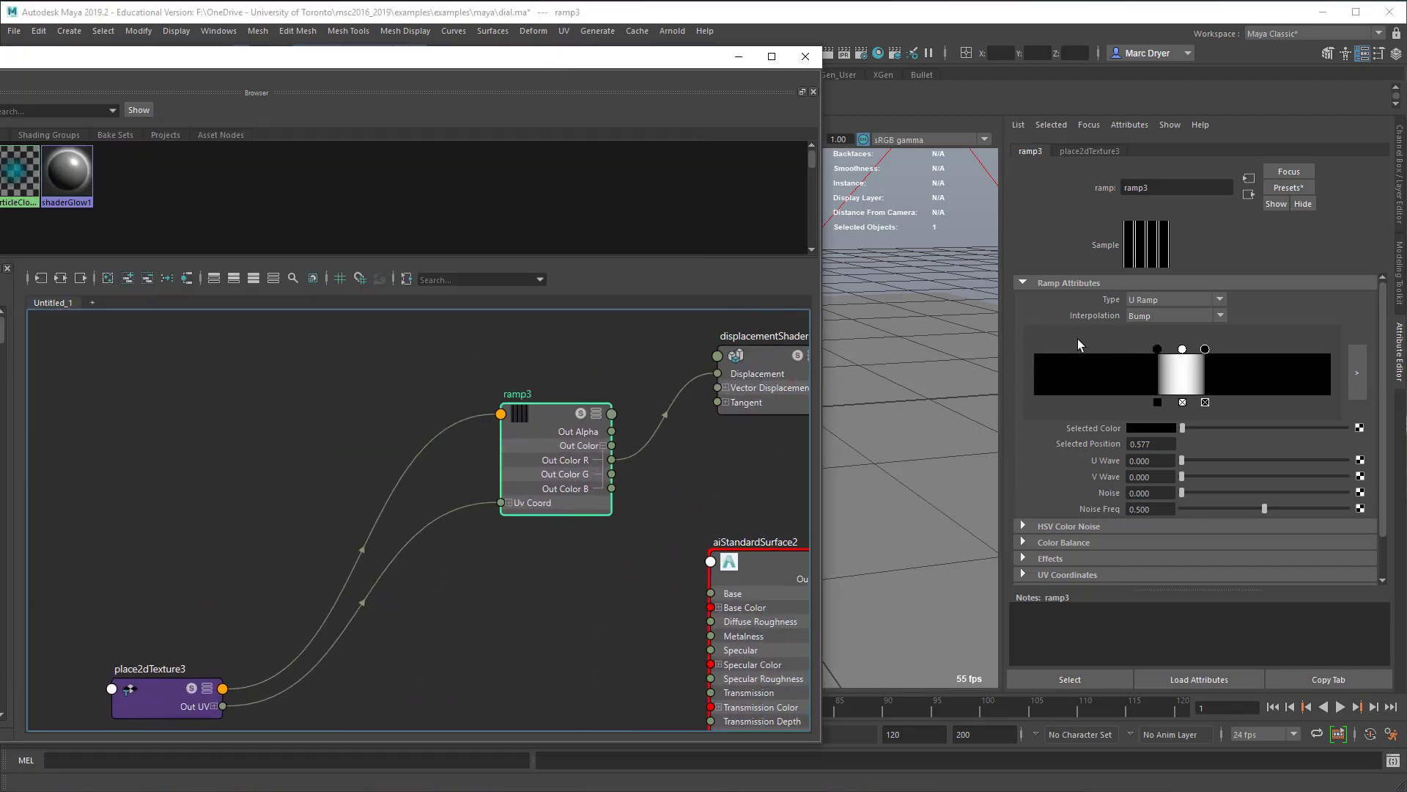
{"action": "left_click_drag", "start_coordinate": [182, 686], "coordinate": [378, 408]}
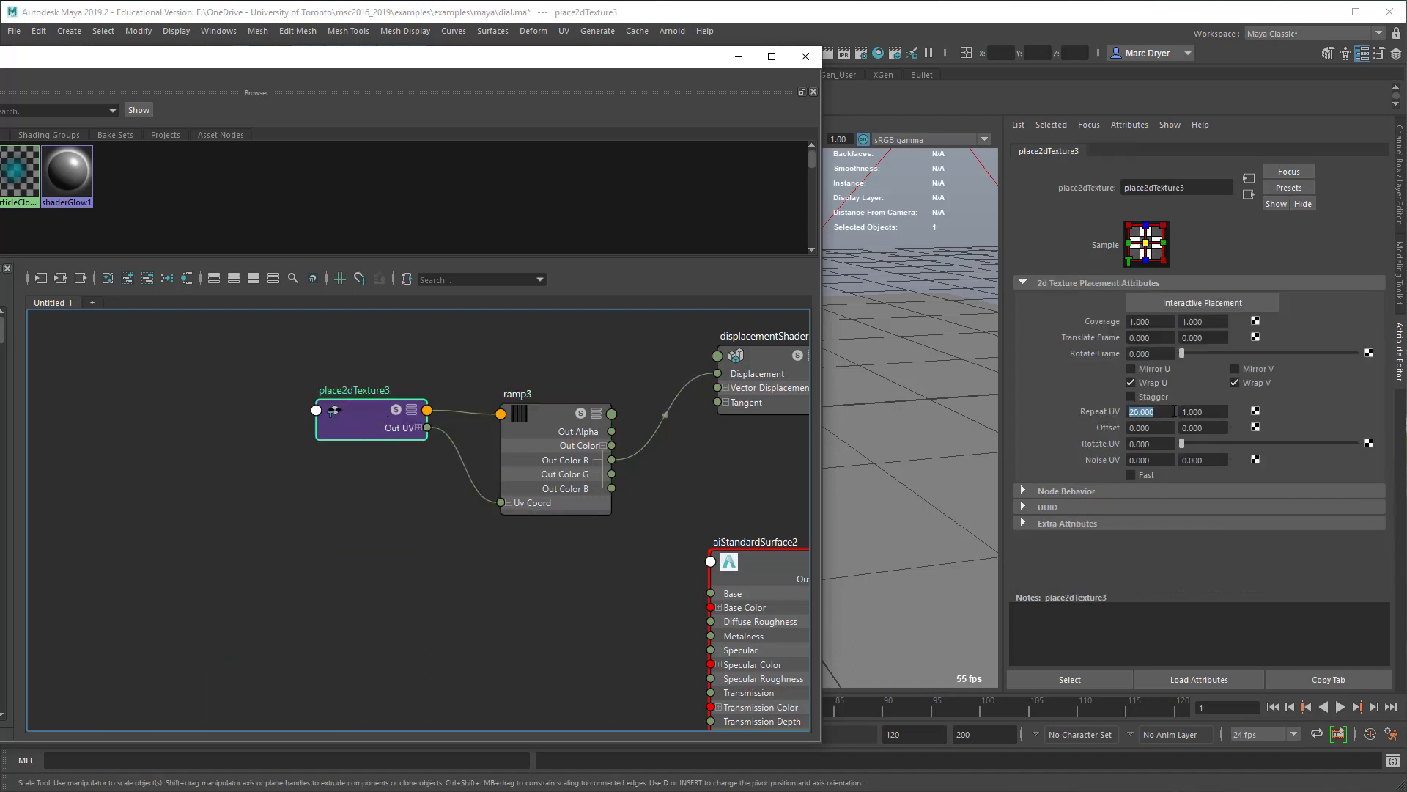
{"action": "left_click_drag", "start_coordinate": [1174, 411], "coordinate": [1092, 411]}
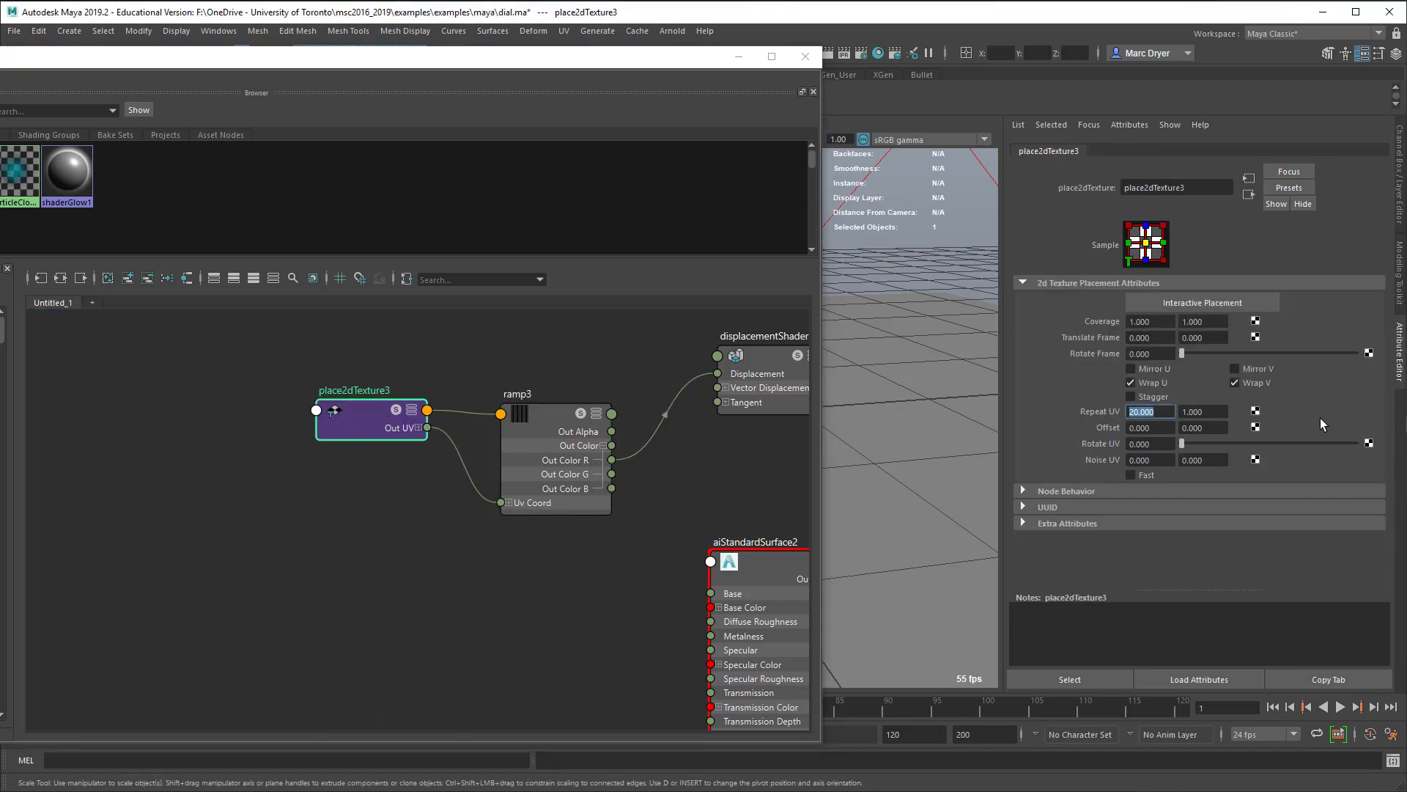
{"action": "type", "text": "60"}
{"action": "key", "text": "Return"}
- Uncover the render, widen the ramp's black handles to positions 0.126 and 0.908, and set the interpolation to Smooth
{"action": "left_click_drag", "start_coordinate": [639, 59], "coordinate": [522, 489]}
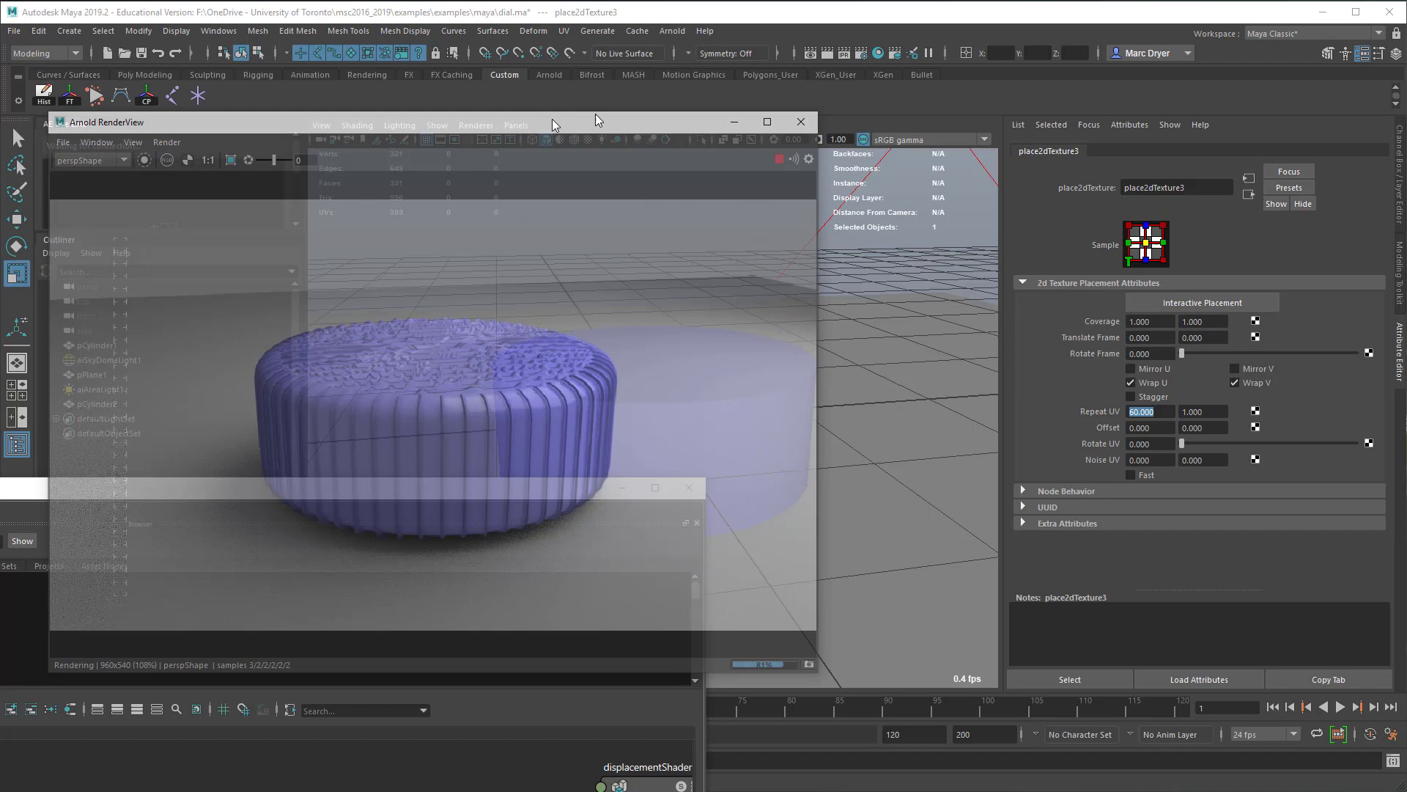
{"action": "left_click_drag", "start_coordinate": [552, 118], "coordinate": [742, 71]}
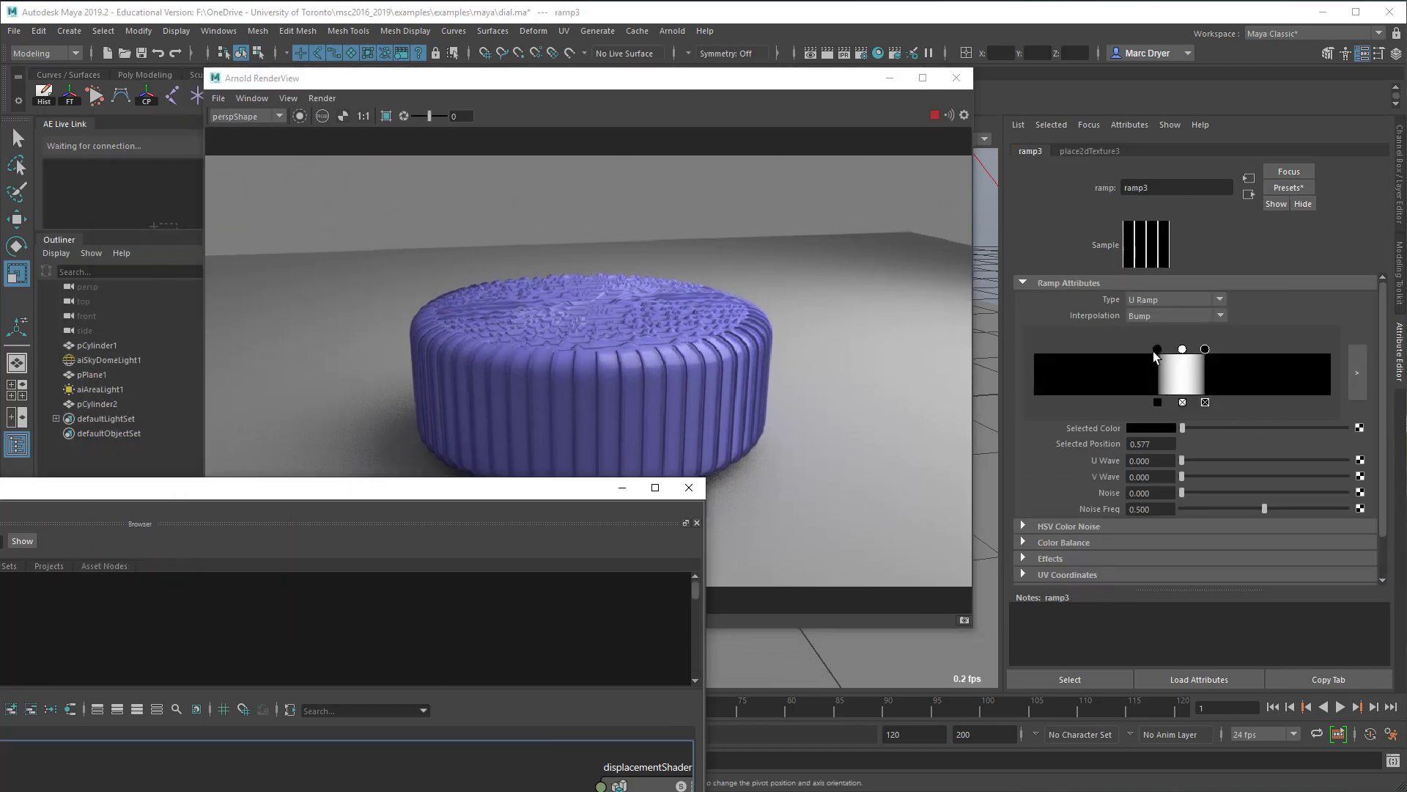
{"action": "left_click_drag", "start_coordinate": [1157, 350], "coordinate": [1071, 350]}
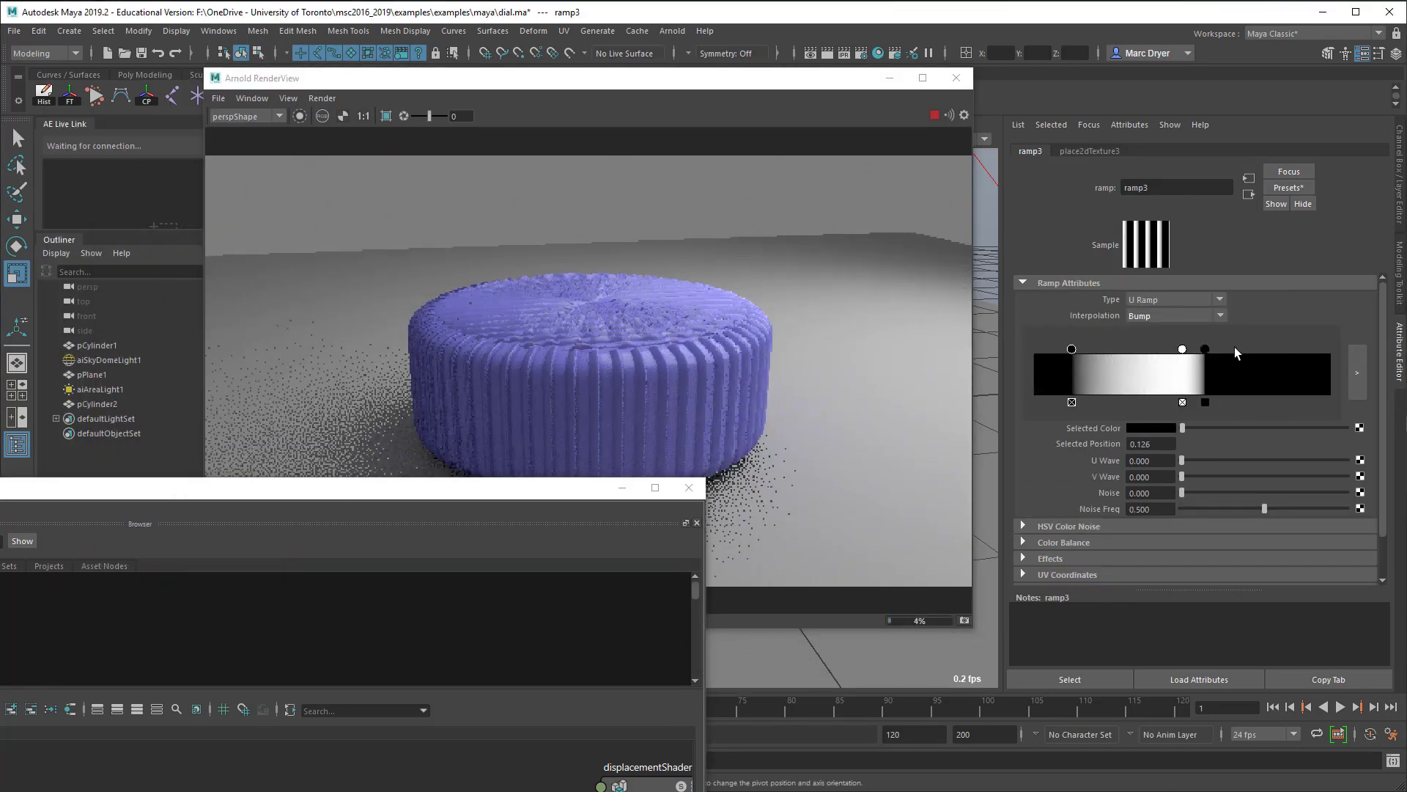
{"action": "left_click", "coordinate": [1204, 350]}
{"action": "left_click_drag", "start_coordinate": [1205, 349], "coordinate": [1303, 350]}
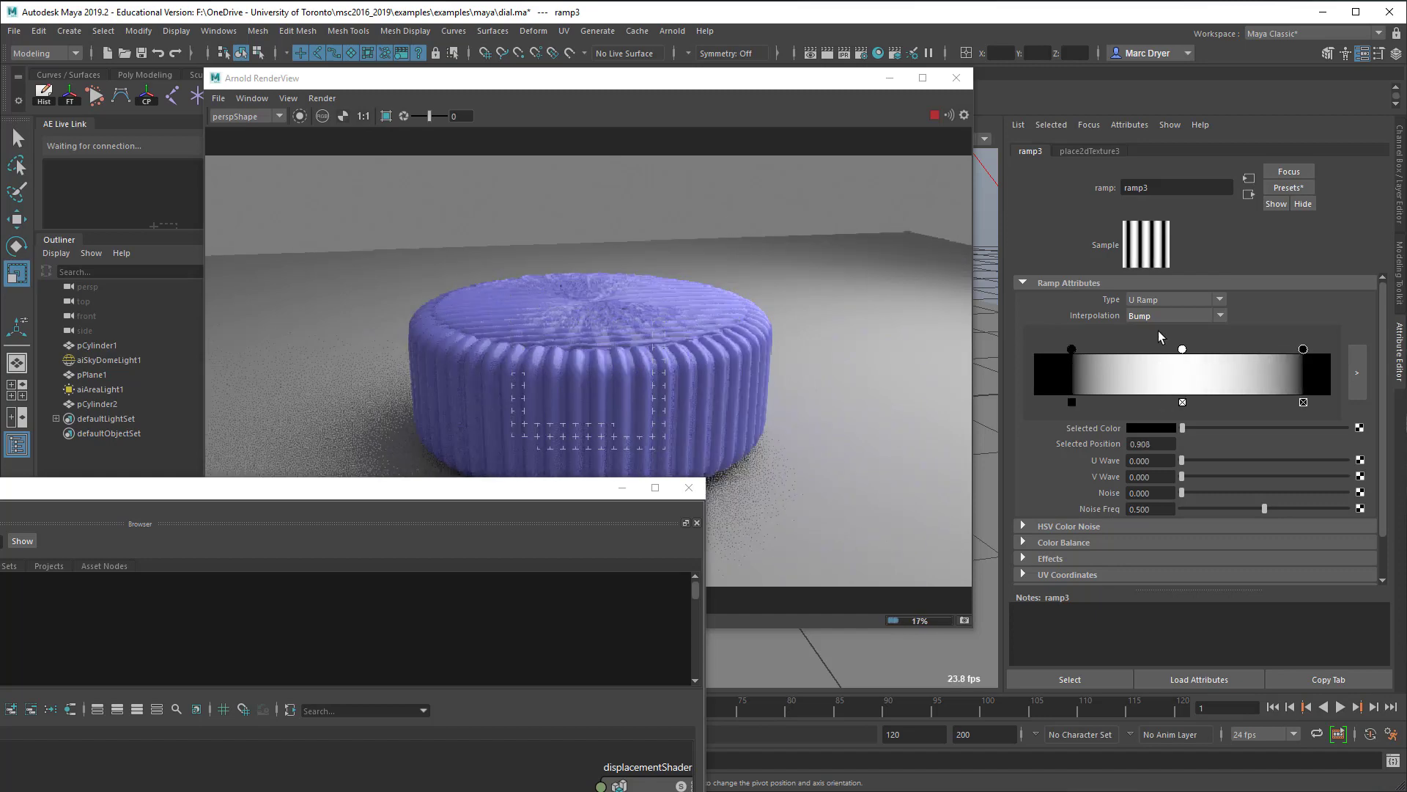
{"action": "left_click", "coordinate": [1158, 313]}
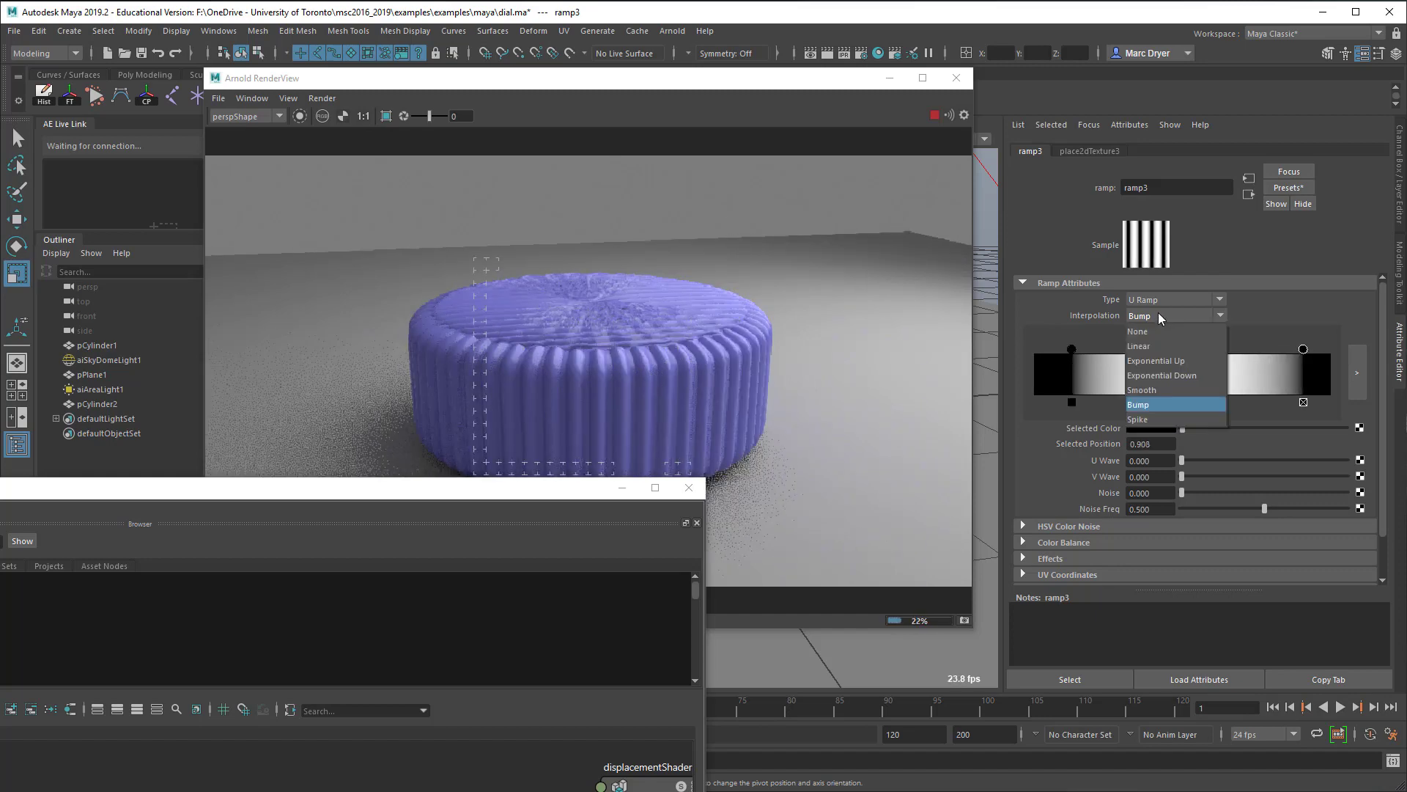
{"action": "left_click", "coordinate": [1158, 389]}
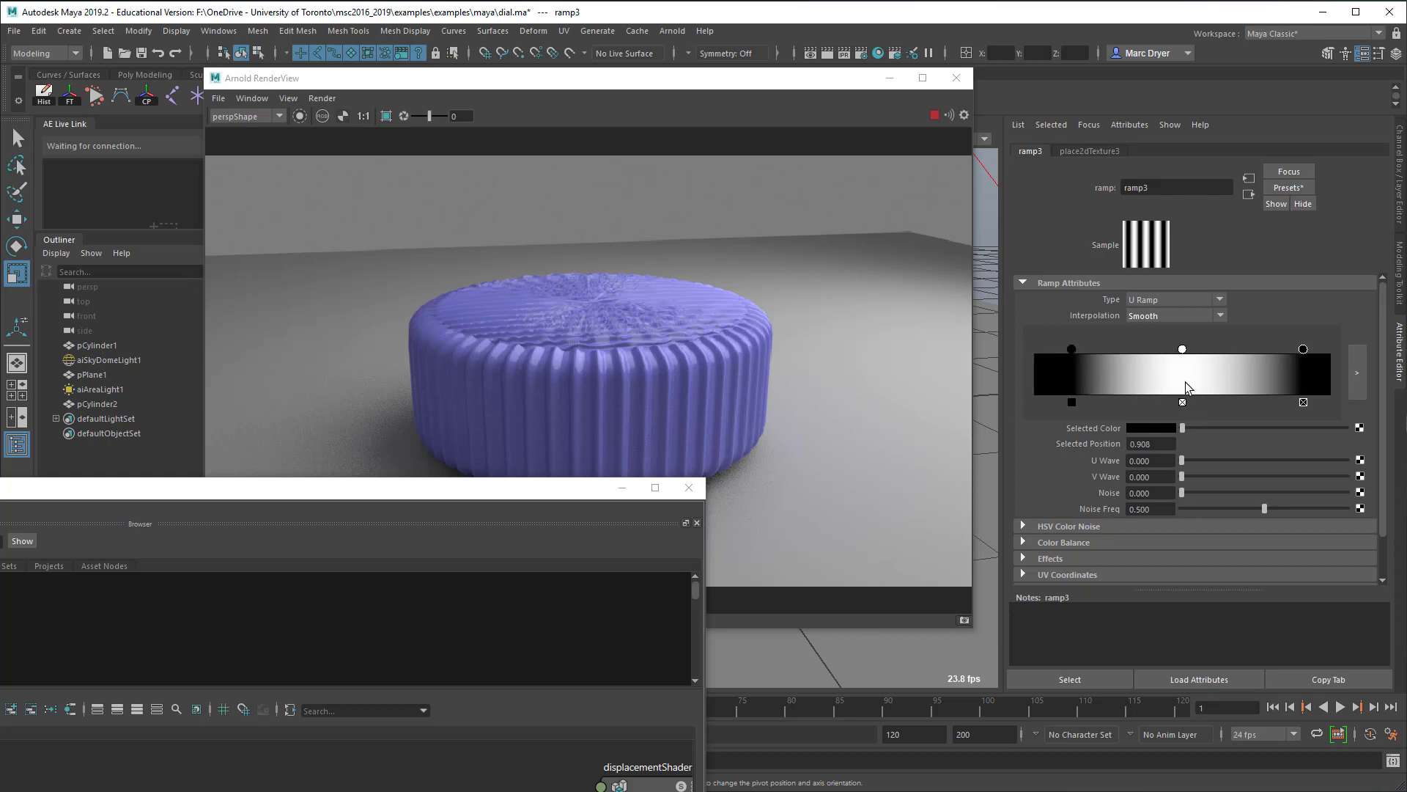
- Add a second pure white handle to the ramp and spread the white handles apart, with the first at position 0.329
{"action": "left_click", "coordinate": [1203, 372]}
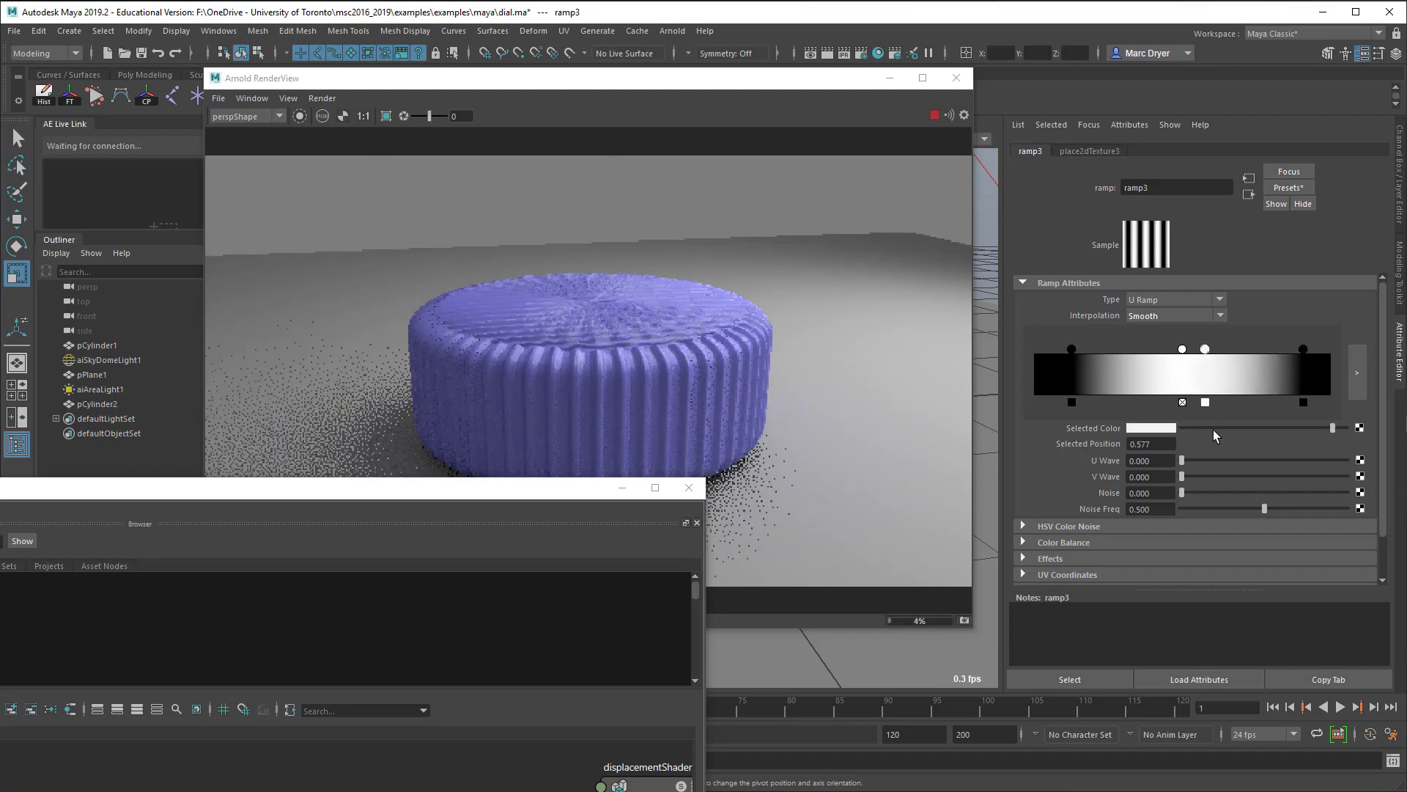
{"action": "left_click_drag", "start_coordinate": [1186, 431], "coordinate": [1347, 429]}
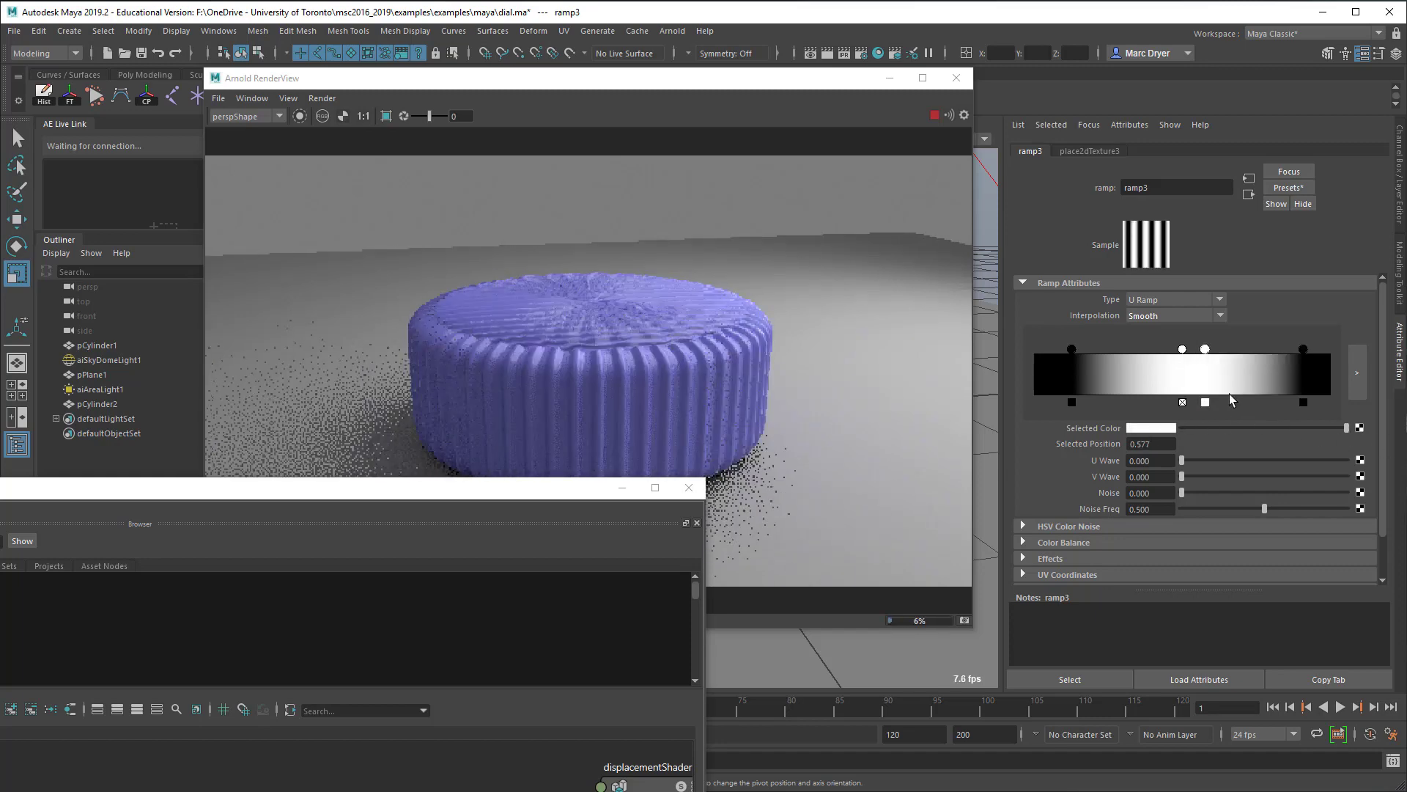
{"action": "left_click_drag", "start_coordinate": [1182, 348], "coordinate": [1154, 349]}
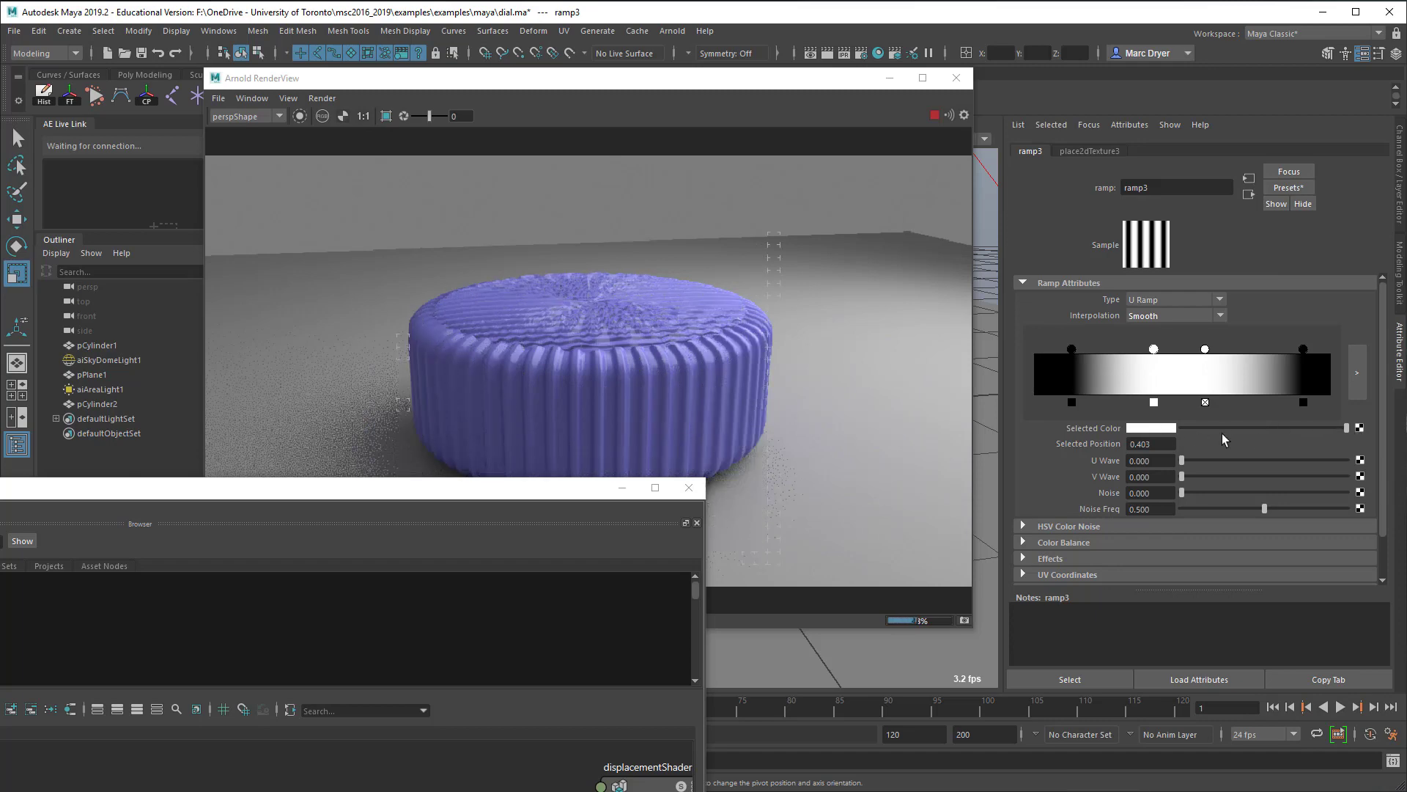
{"action": "left_click_drag", "start_coordinate": [1206, 349], "coordinate": [1131, 352]}
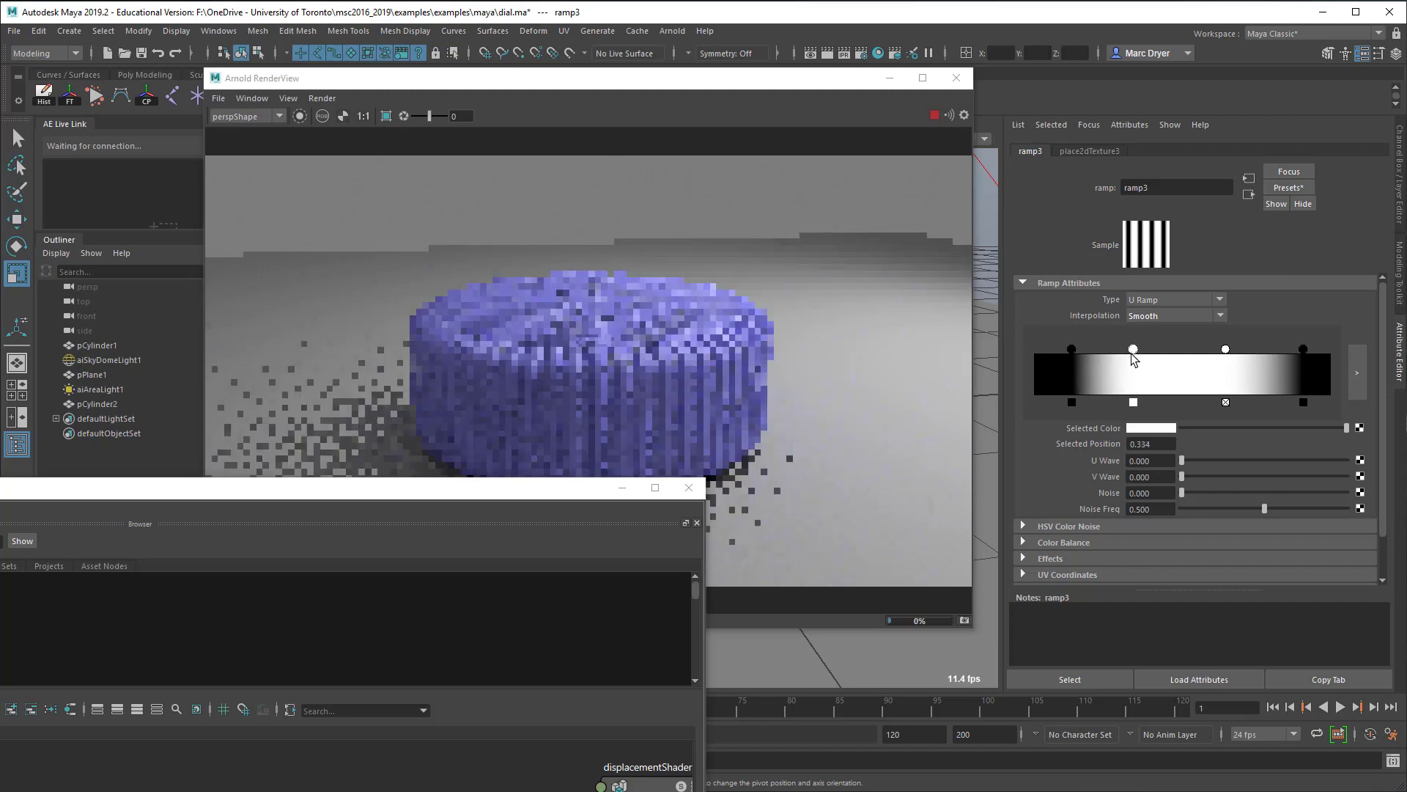
- Examine the rendered cylinder's ridges from a low angle, from above and close up along the lower side
{"action": "left_click_drag", "start_coordinate": [745, 430], "coordinate": [745, 390], "text": "alt"}
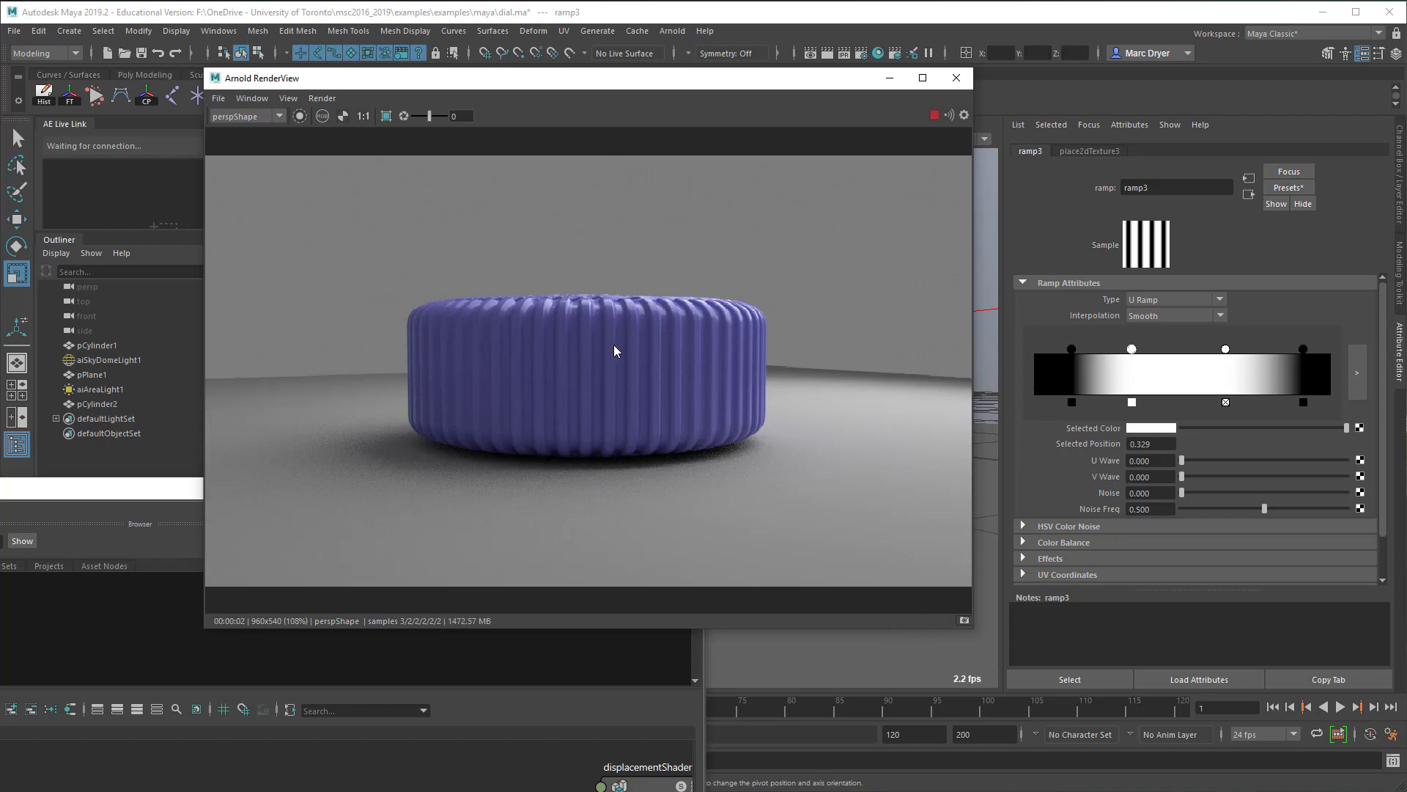
{"action": "left_click_drag", "start_coordinate": [685, 321], "coordinate": [608, 437], "text": "alt"}
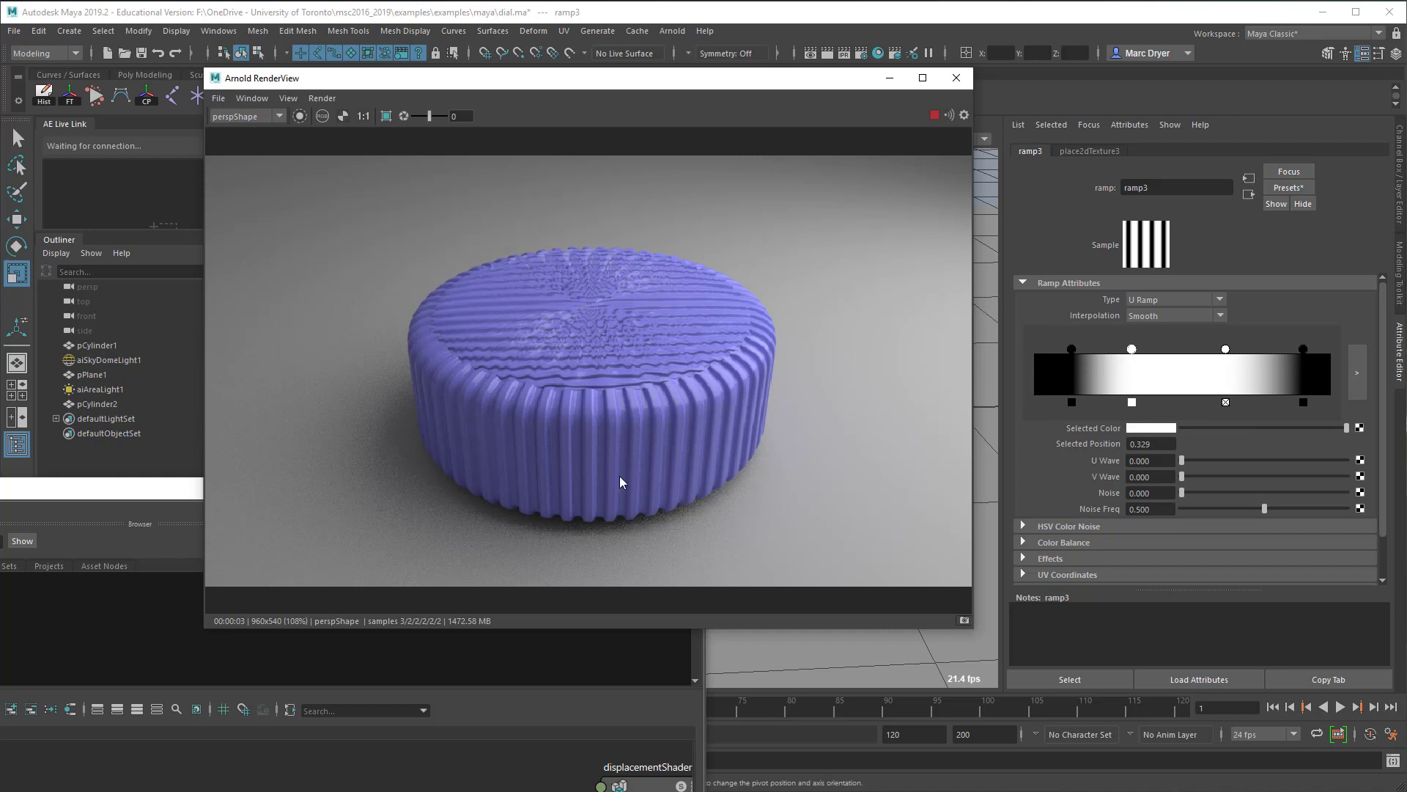
{"action": "left_click_drag", "start_coordinate": [607, 472], "coordinate": [681, 478], "text": "alt"}
{"action": "right_click_drag", "start_coordinate": [680, 477], "coordinate": [764, 448], "text": "alt"}
{"action": "middle_click_drag", "start_coordinate": [764, 448], "coordinate": [734, 354], "text": "alt"}
{"action": "right_click_drag", "start_coordinate": [734, 355], "coordinate": [986, 389], "text": "alt"}
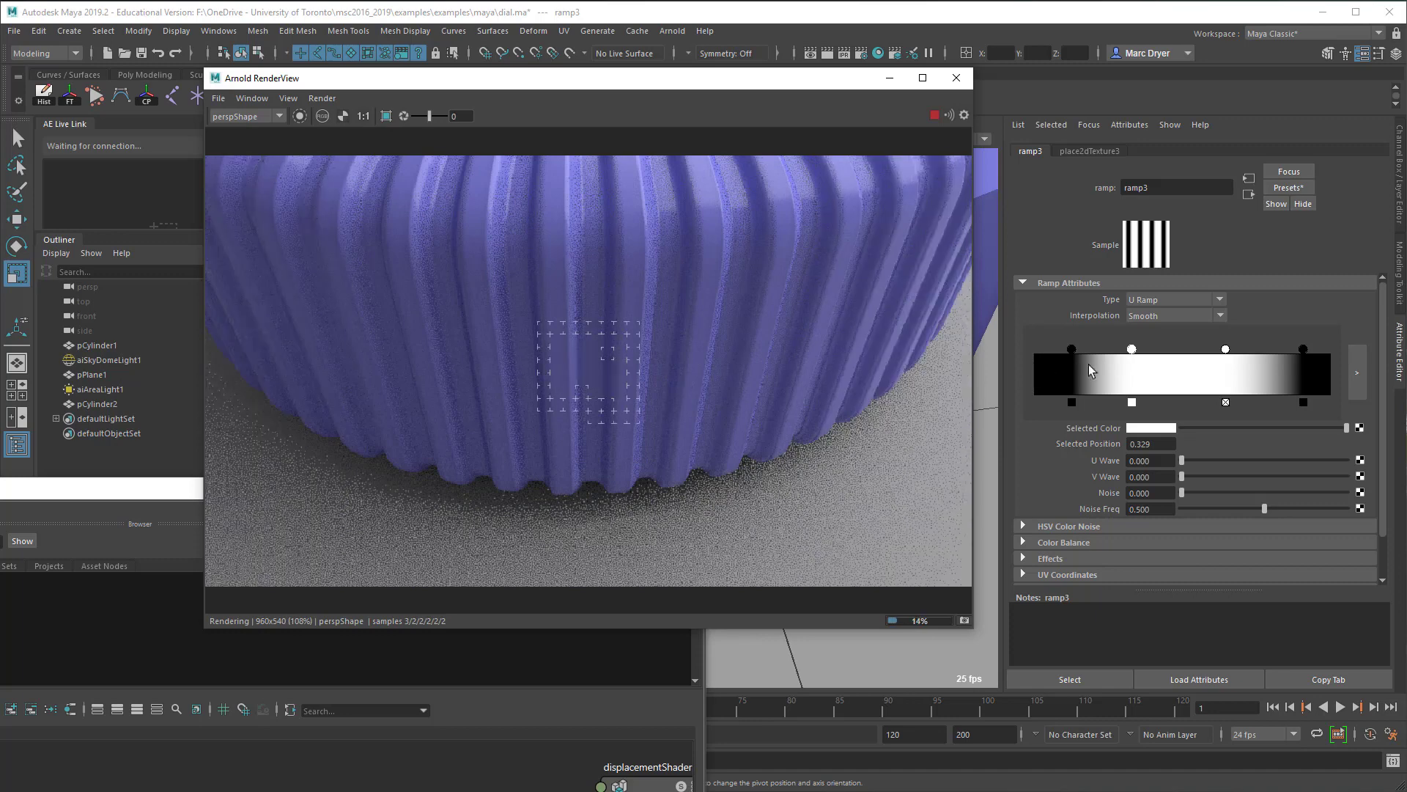
{"action": "left_click", "coordinate": [1132, 350]}
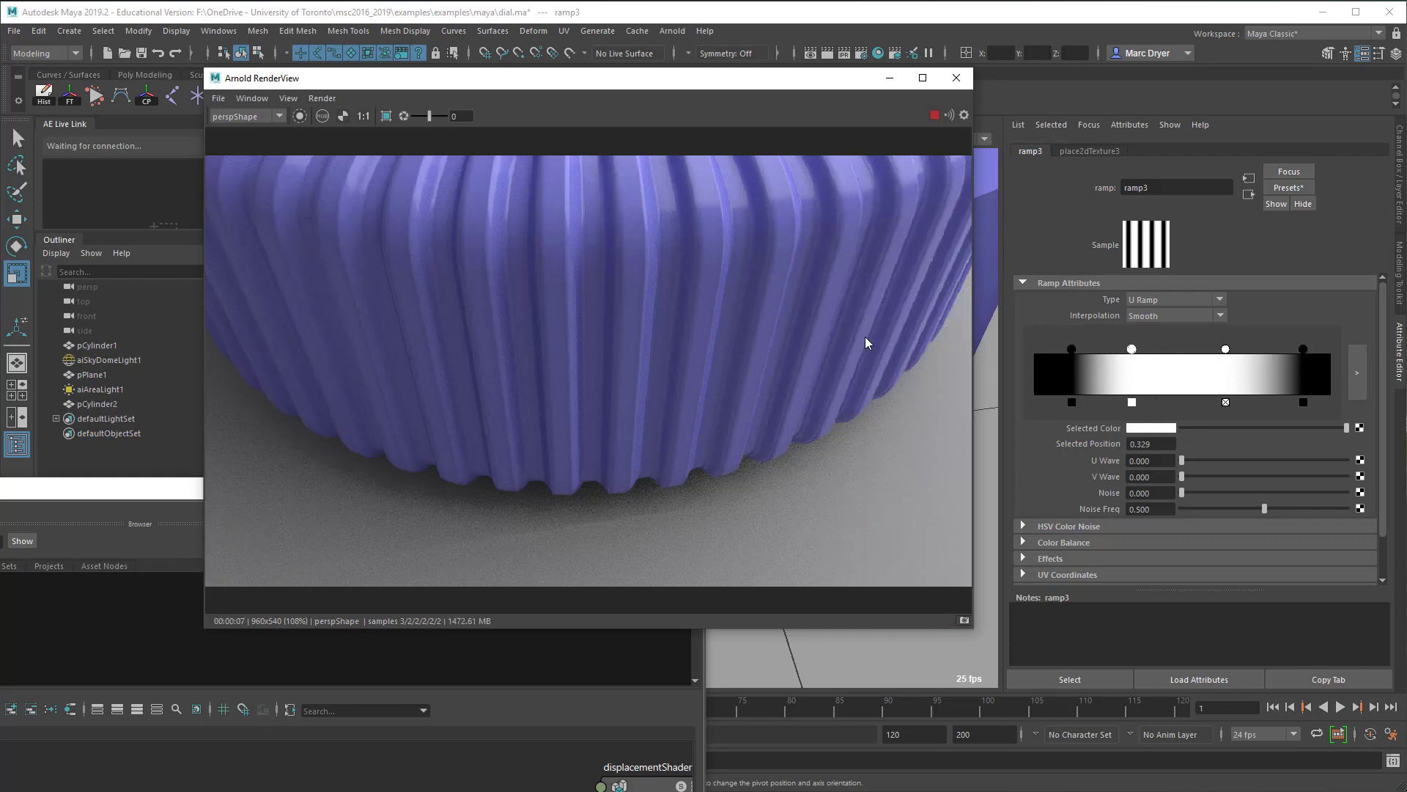
{"action": "right_click_drag", "start_coordinate": [724, 408], "coordinate": [557, 290], "text": "alt"}
{"action": "middle_click_drag", "start_coordinate": [556, 290], "coordinate": [560, 390], "text": "alt"}
{"action": "left_click_drag", "start_coordinate": [561, 391], "coordinate": [564, 372], "text": "alt"}
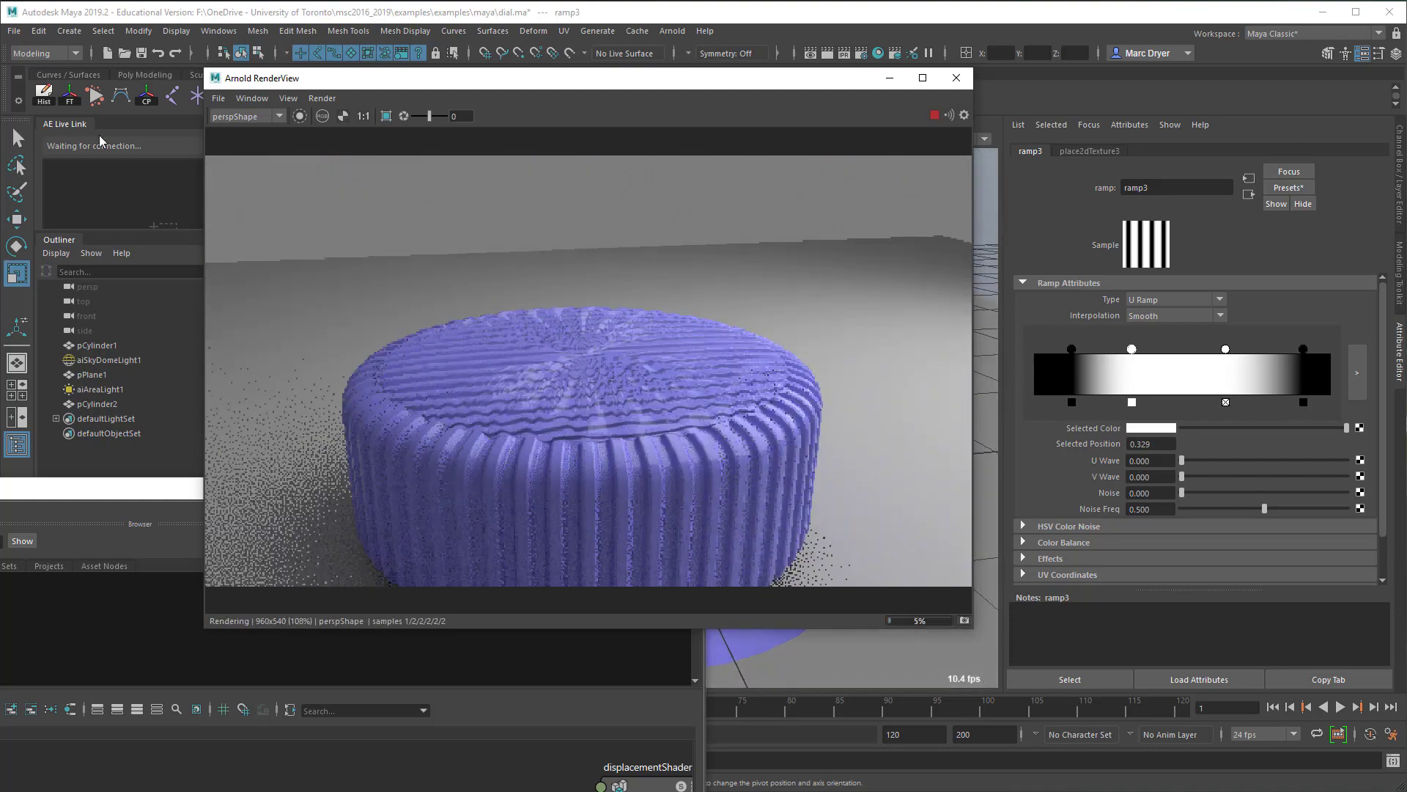
- Stop the live Arnold render to save the scene, and bring the Hypershade node graph back into view
{"action": "left_click", "coordinate": [9, 30]}
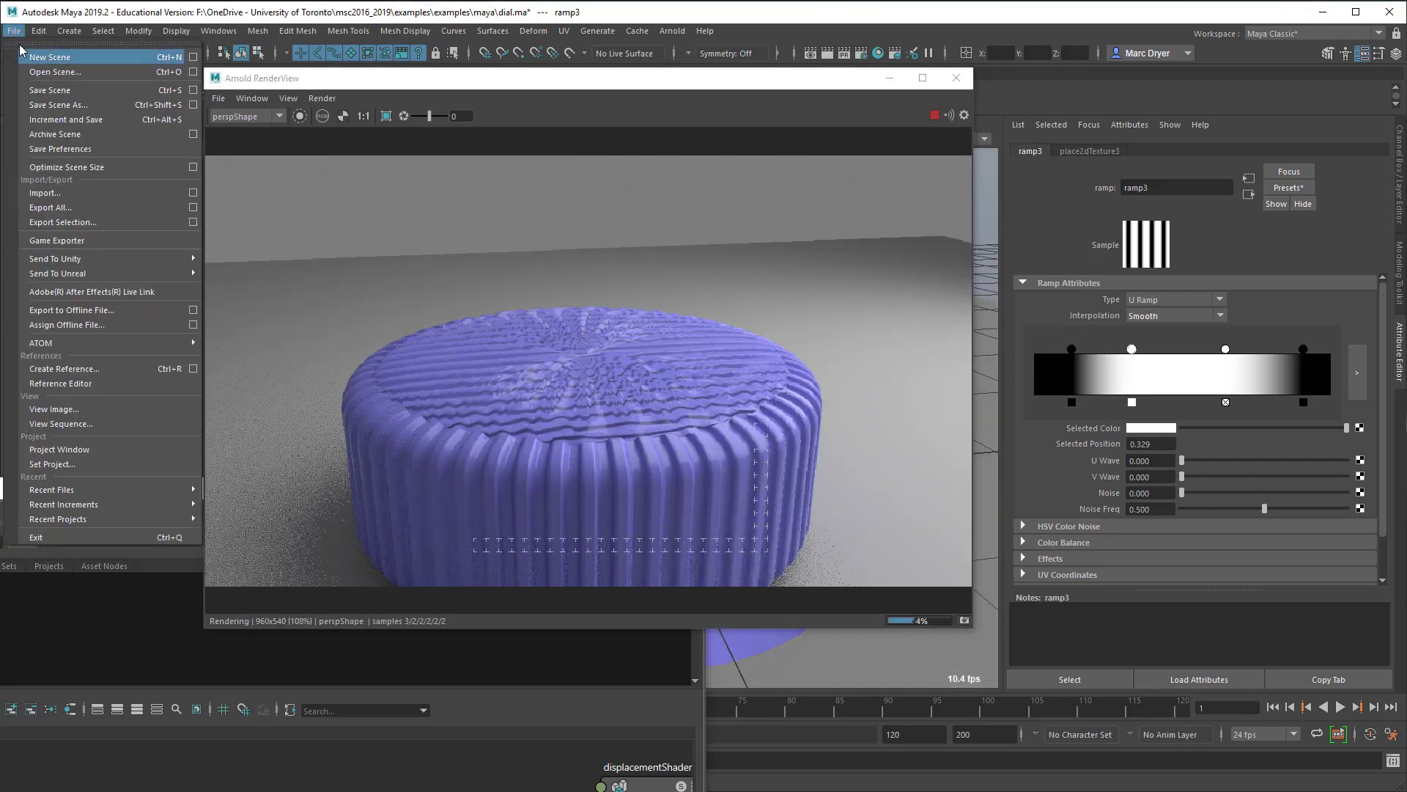
{"action": "left_click", "coordinate": [11, 30]}
{"action": "left_click", "coordinate": [934, 116]}
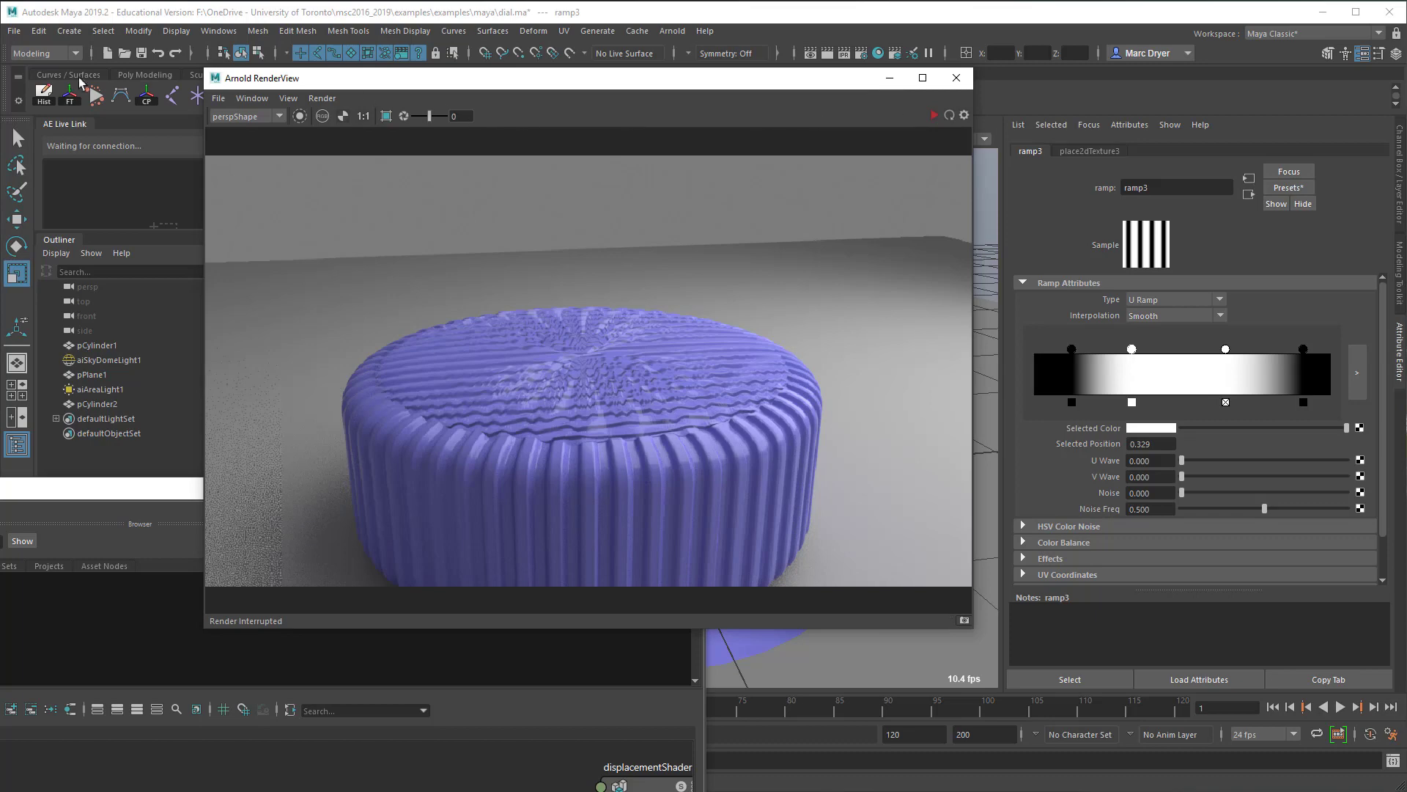
{"action": "left_click", "coordinate": [13, 31]}
{"action": "left_click", "coordinate": [38, 91]}
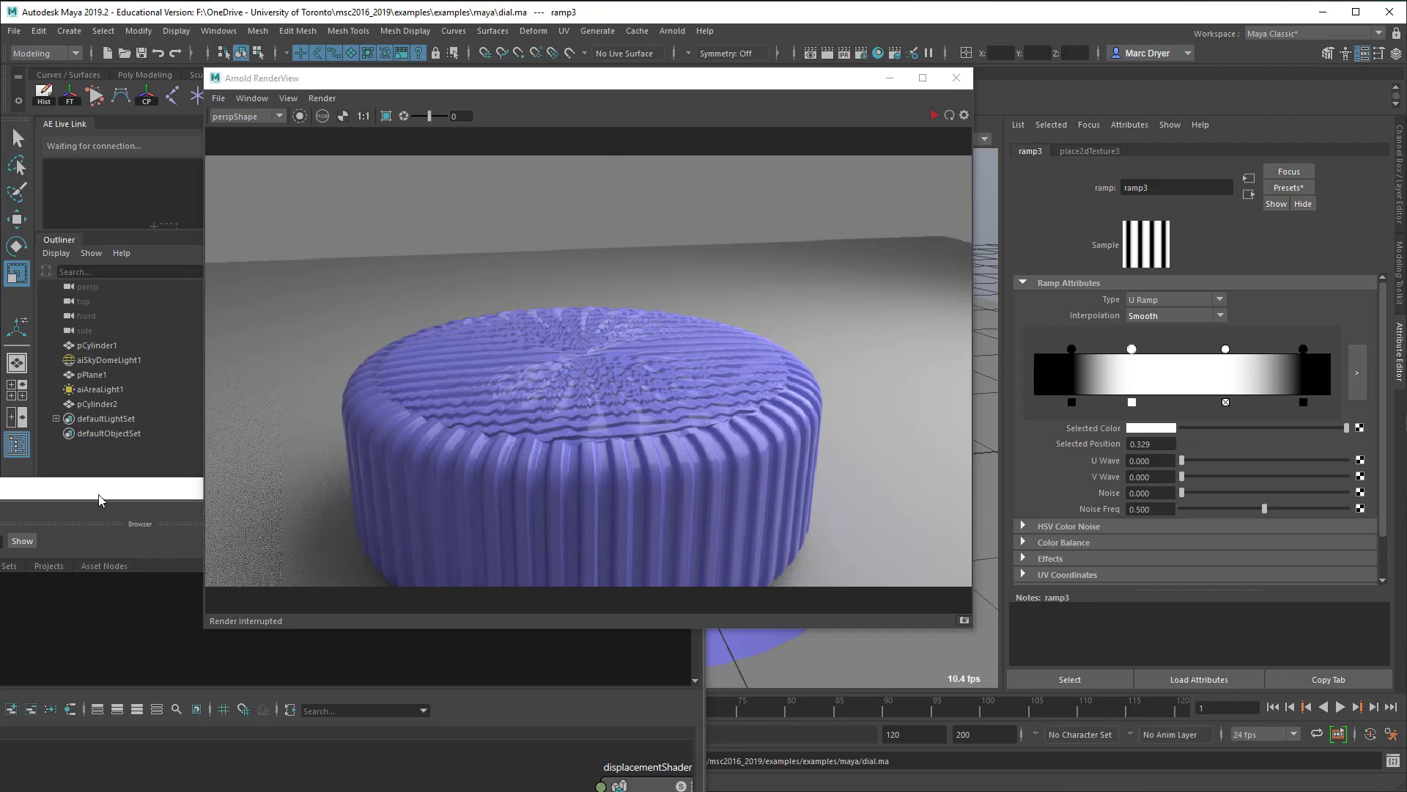
{"action": "left_click_drag", "start_coordinate": [100, 501], "coordinate": [233, 107]}
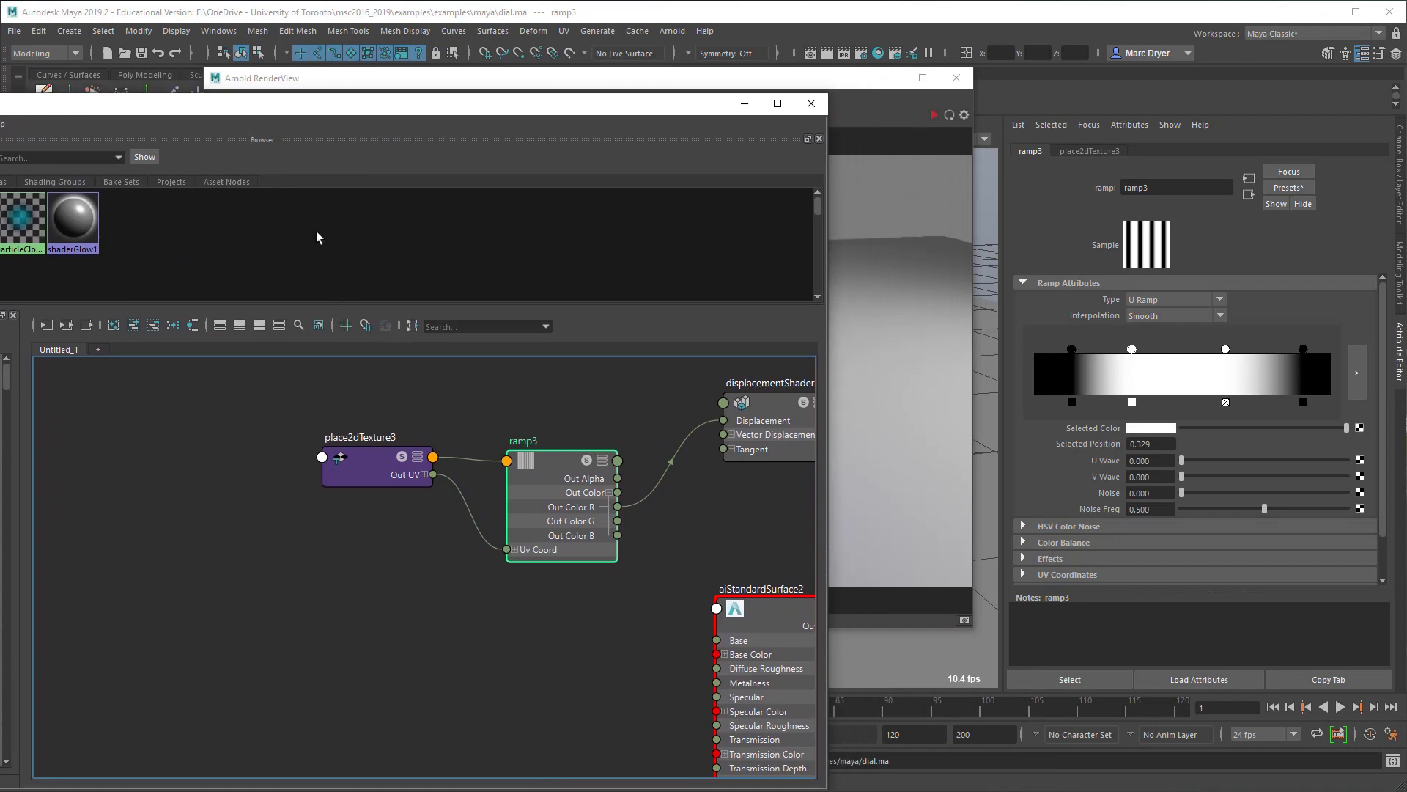
- Close the Arnold render view and show the cylinder's UV layout in the UV Editor
{"action": "middle_click_drag", "start_coordinate": [628, 495], "coordinate": [222, 625], "text": "alt"}
{"action": "scroll", "coordinate": [222, 627], "scroll_direction": "up", "scroll_amount": 5}
{"action": "scroll", "coordinate": [518, 566], "scroll_direction": "down", "scroll_amount": 5}
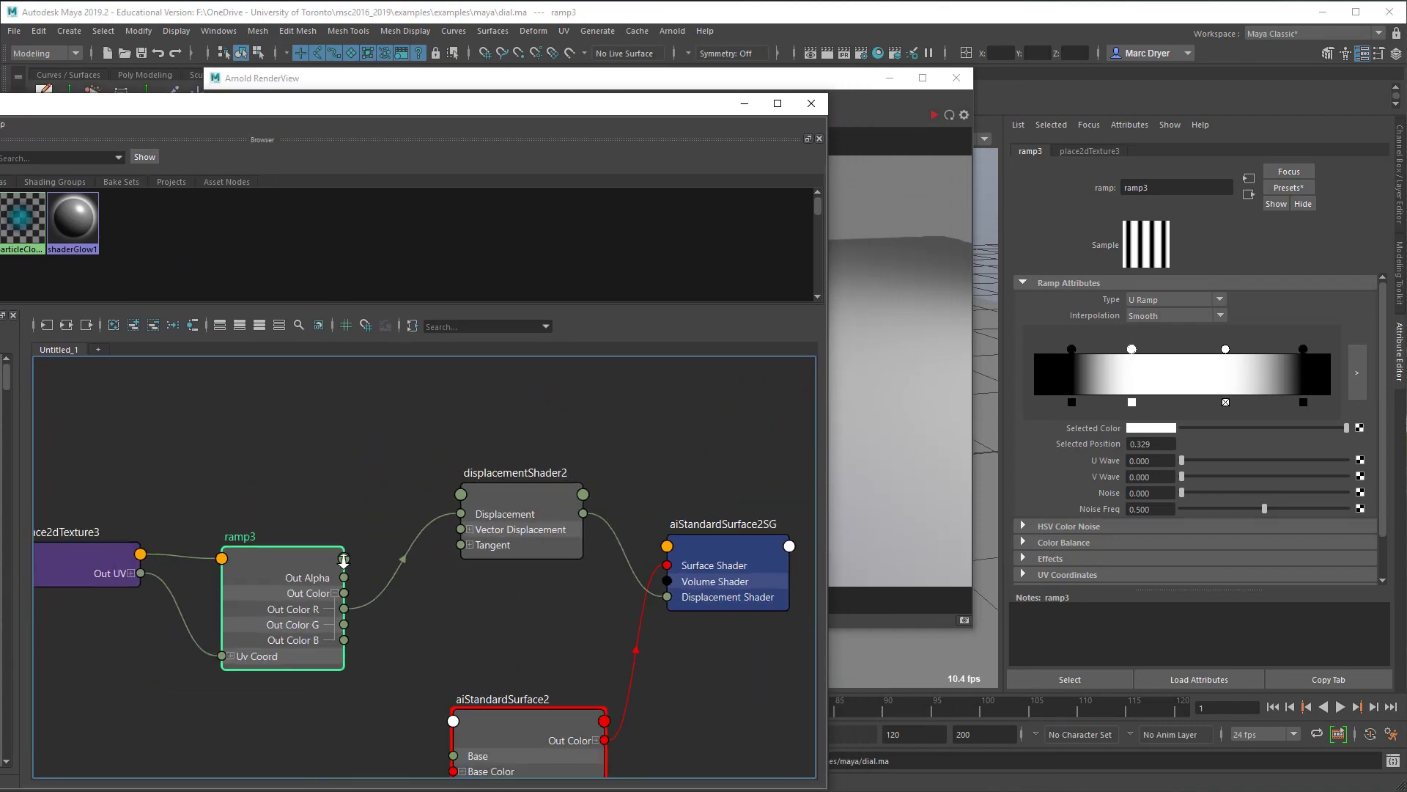
{"action": "left_click_drag", "start_coordinate": [544, 110], "coordinate": [114, 277]}
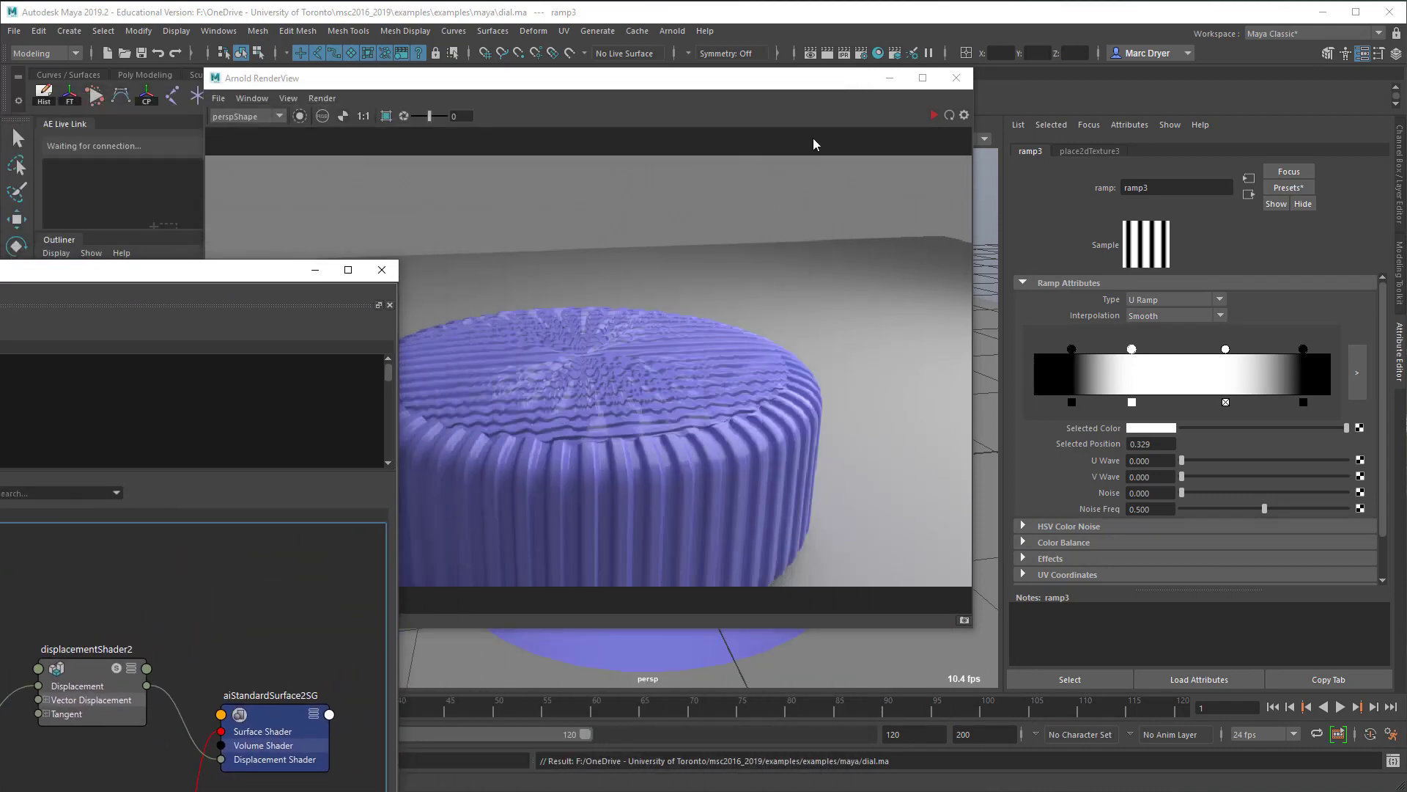
{"action": "left_click", "coordinate": [957, 78]}
{"action": "left_click", "coordinate": [756, 485]}
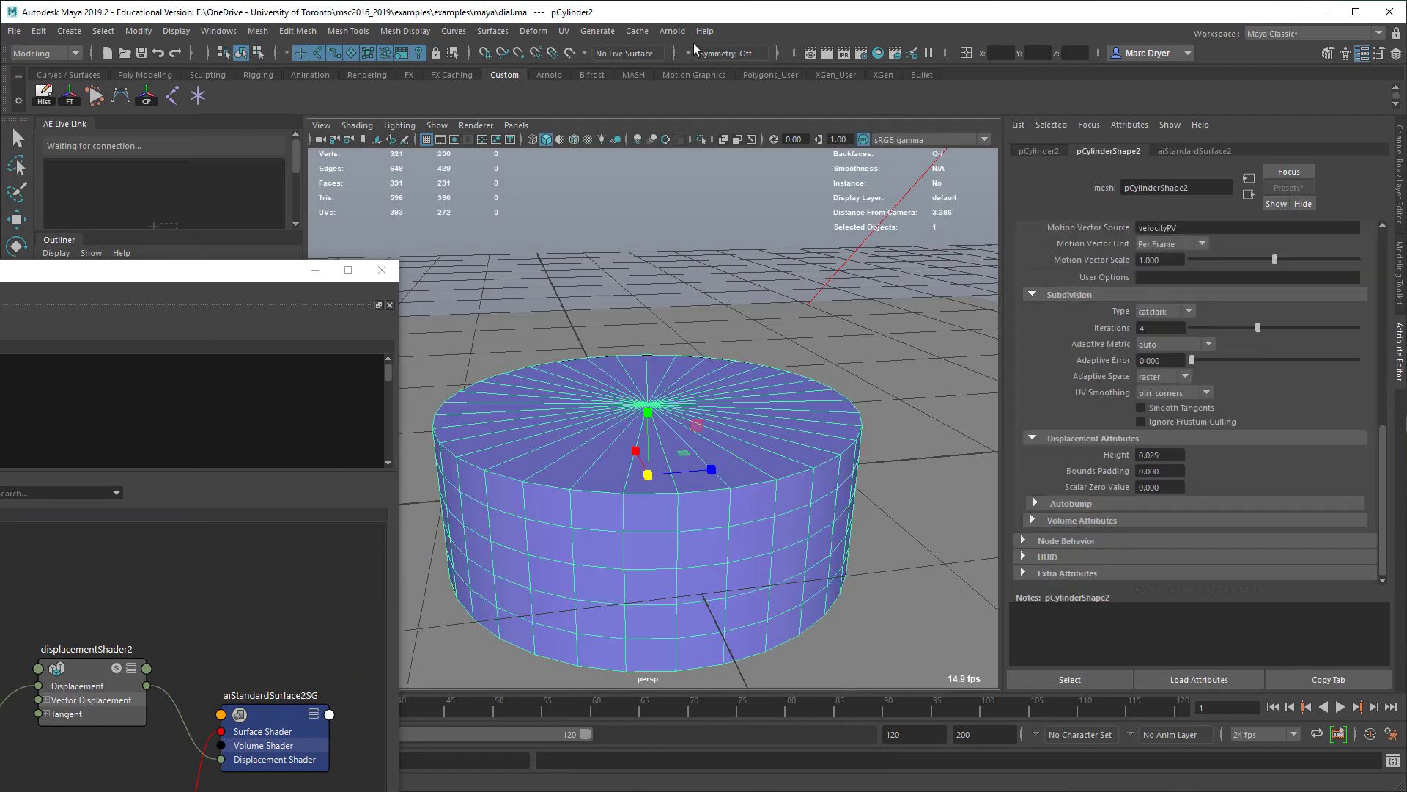
{"action": "left_click", "coordinate": [563, 30]}
{"action": "left_click", "coordinate": [590, 52]}
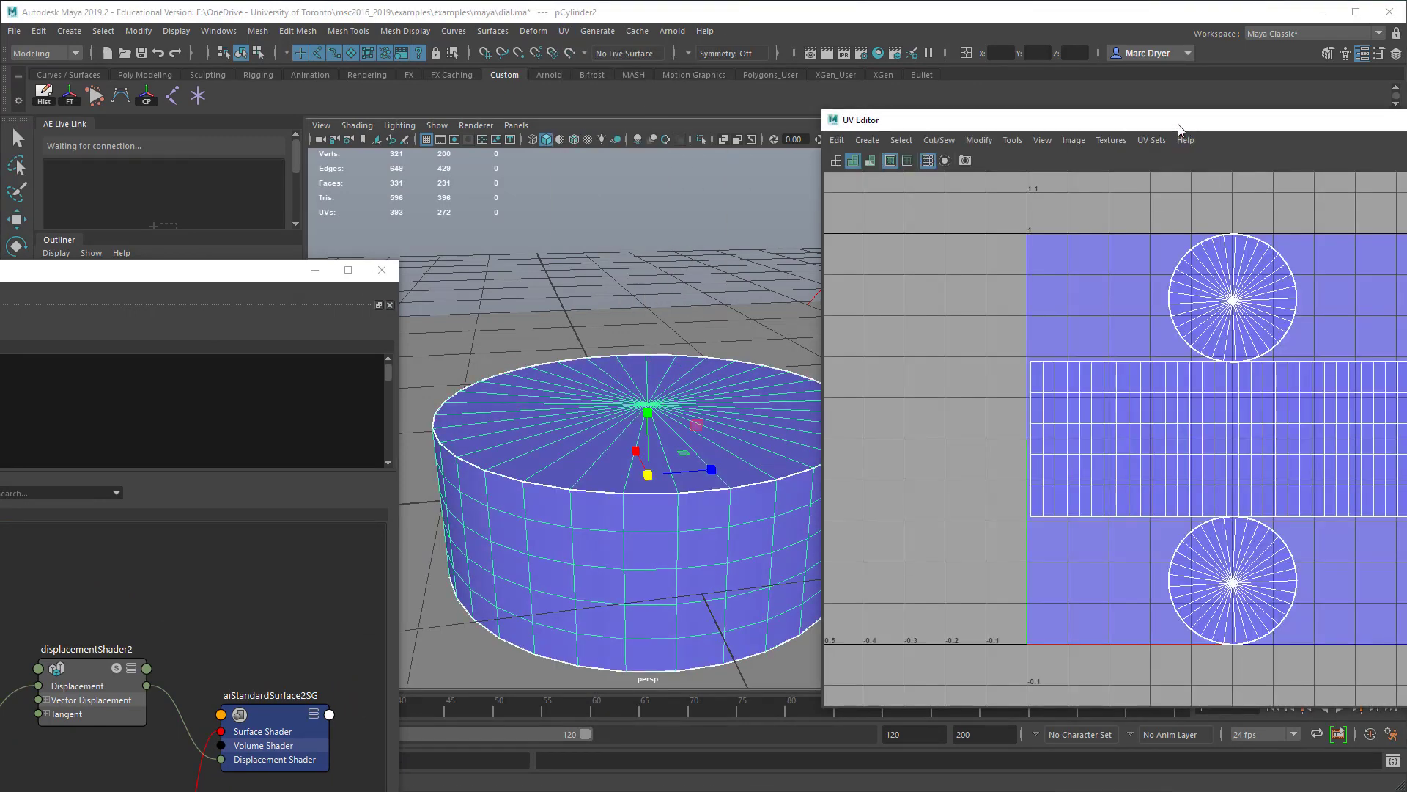
{"action": "left_click_drag", "start_coordinate": [1179, 129], "coordinate": [884, 115]}
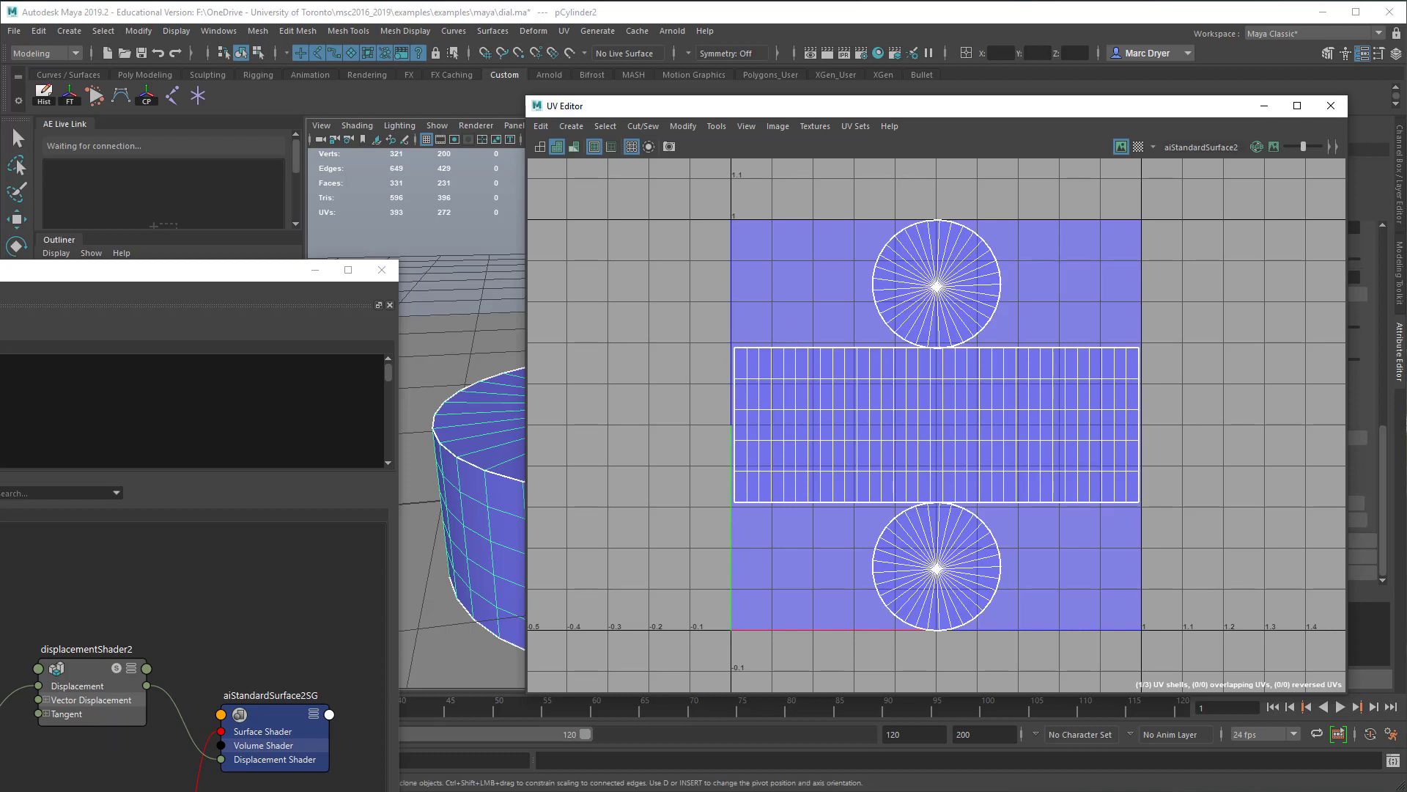
- Delete the connection from ramp3's Out Color R to the Displacement input of displacementShader2
{"action": "left_click_drag", "start_coordinate": [0, 645], "coordinate": [0, 638]}
{"action": "right_click_drag", "start_coordinate": [0, 638], "coordinate": [169, 612], "text": "alt"}
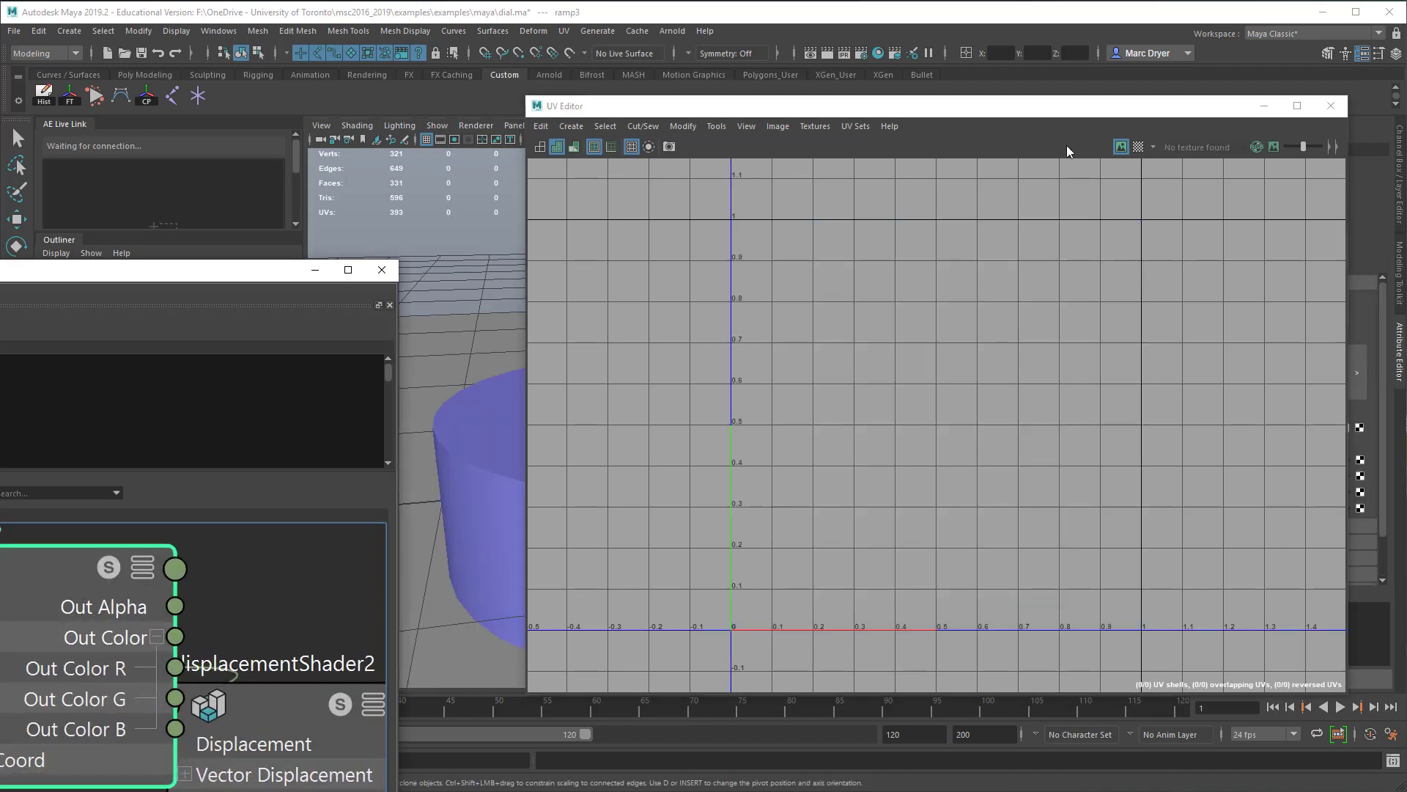
{"action": "left_click_drag", "start_coordinate": [1037, 111], "coordinate": [743, 95]}
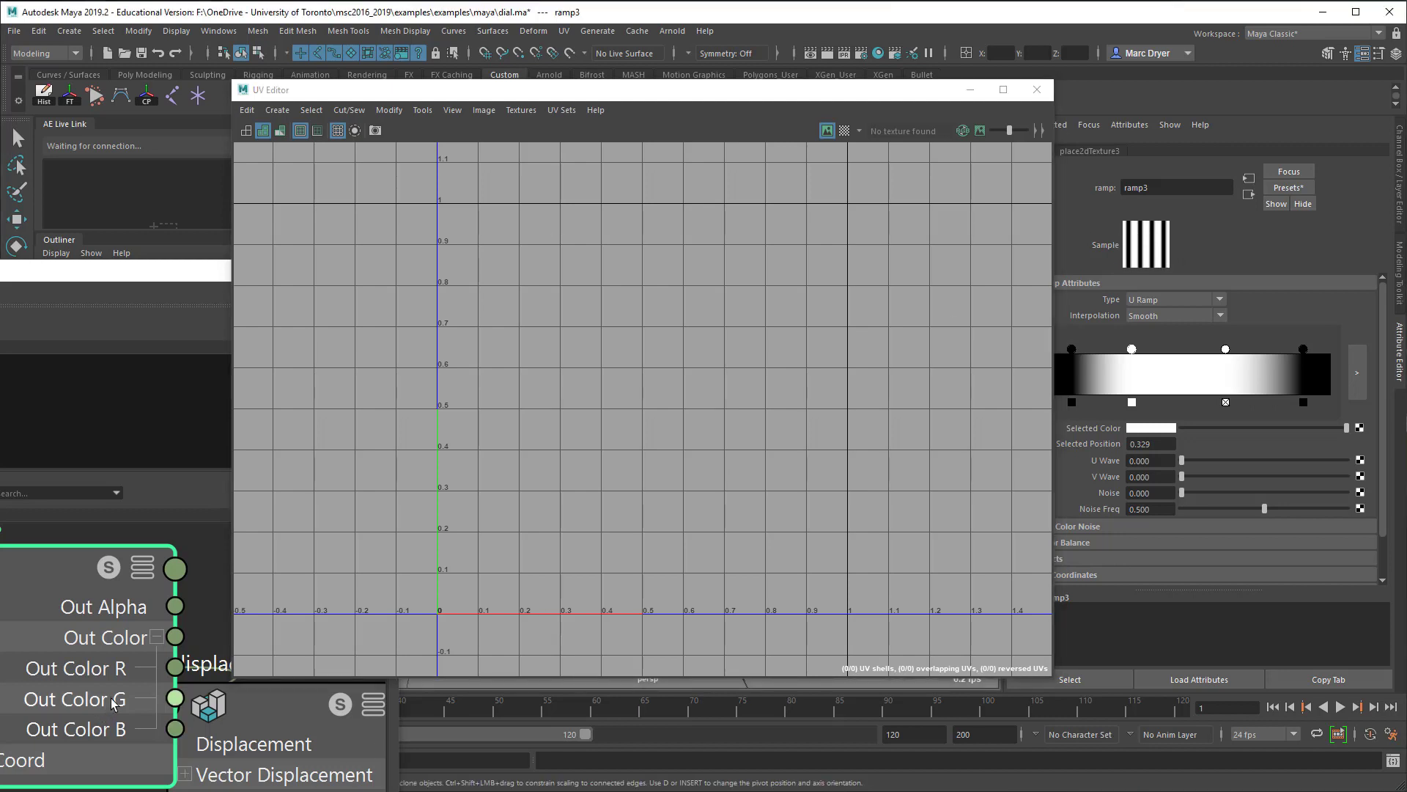
{"action": "right_click_drag", "start_coordinate": [118, 697], "coordinate": [9, 695], "text": "alt"}
{"action": "left_click_drag", "start_coordinate": [170, 273], "coordinate": [804, 95]}
{"action": "left_click_drag", "start_coordinate": [764, 461], "coordinate": [658, 588]}
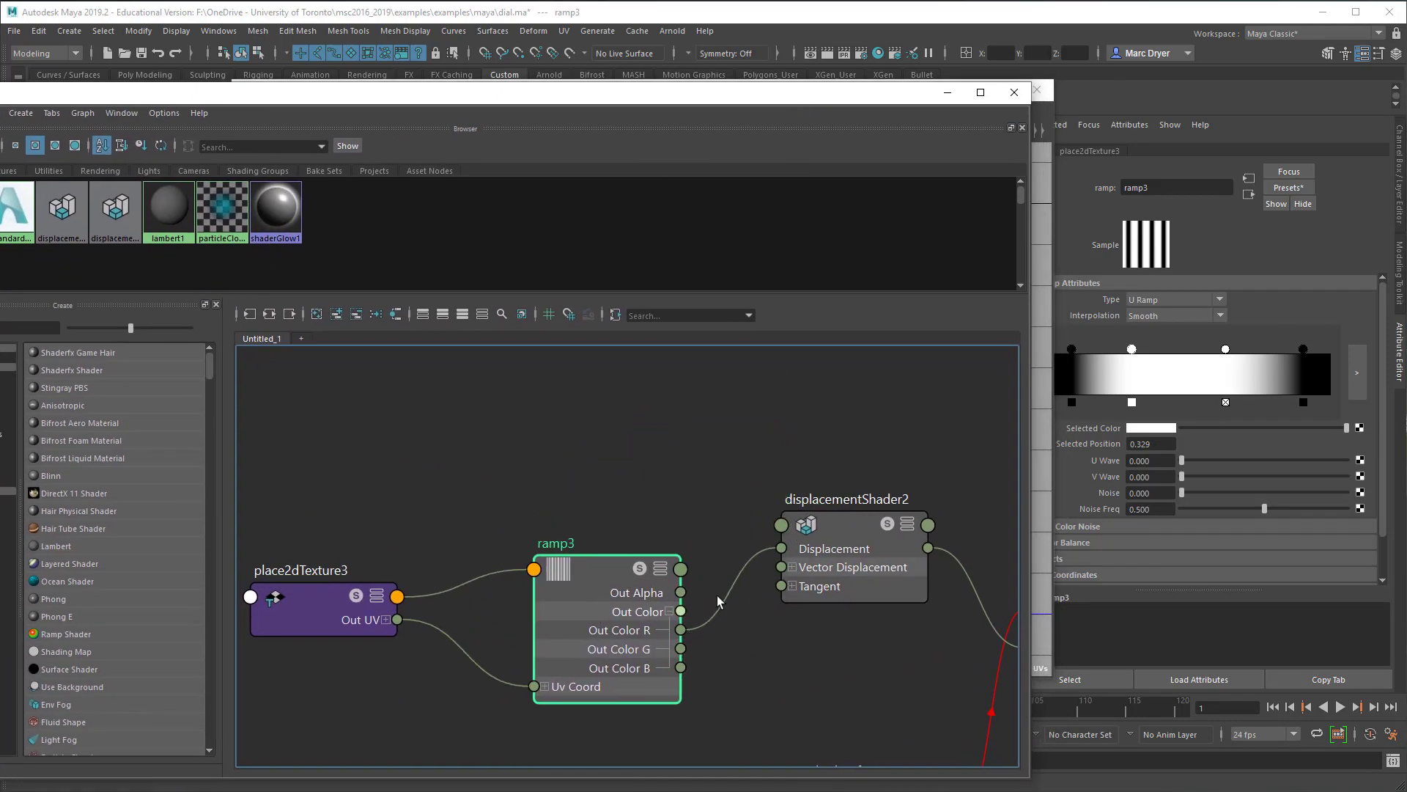
{"action": "left_click_drag", "start_coordinate": [829, 546], "coordinate": [854, 479]}
{"action": "left_click", "coordinate": [735, 547]}
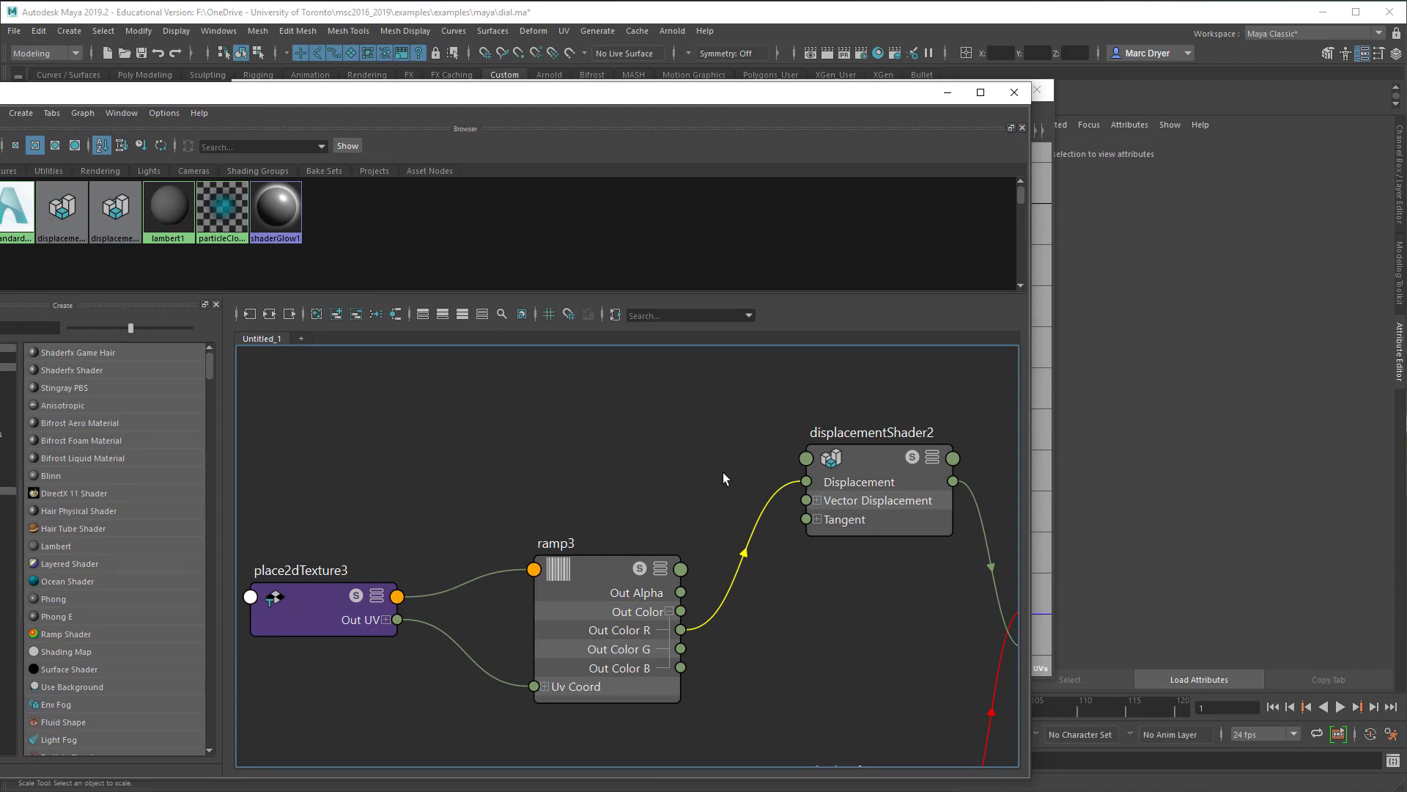
{"action": "right_click_drag", "start_coordinate": [796, 638], "coordinate": [677, 640], "text": "alt"}
{"action": "middle_click_drag", "start_coordinate": [762, 586], "coordinate": [698, 499], "text": "alt"}
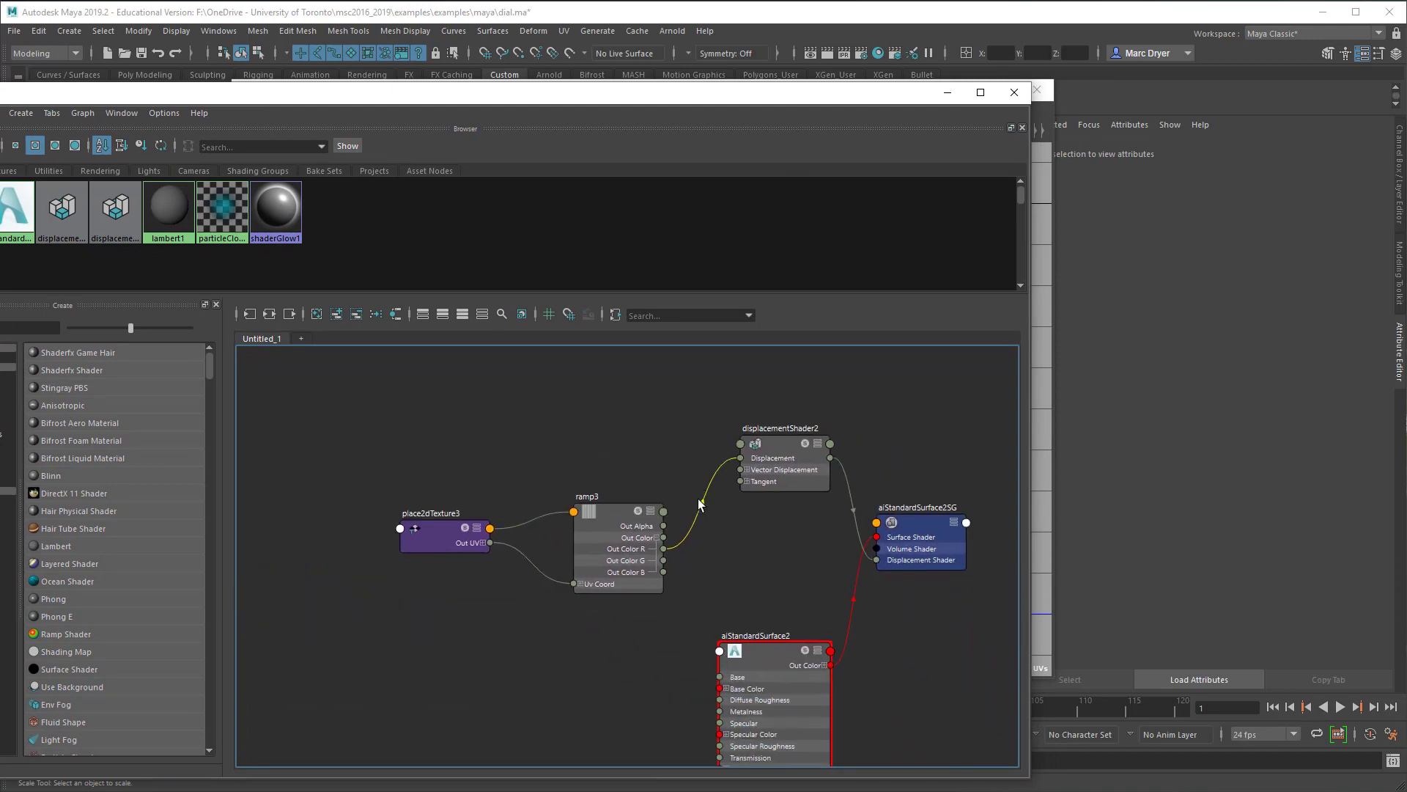
{"action": "key", "text": "Delete"}
- Move ramp3 and its place2dTexture node aside and add a new ramp texture above them
{"action": "left_click_drag", "start_coordinate": [429, 534], "coordinate": [370, 563]}
{"action": "left_click_drag", "start_coordinate": [582, 530], "coordinate": [510, 513]}
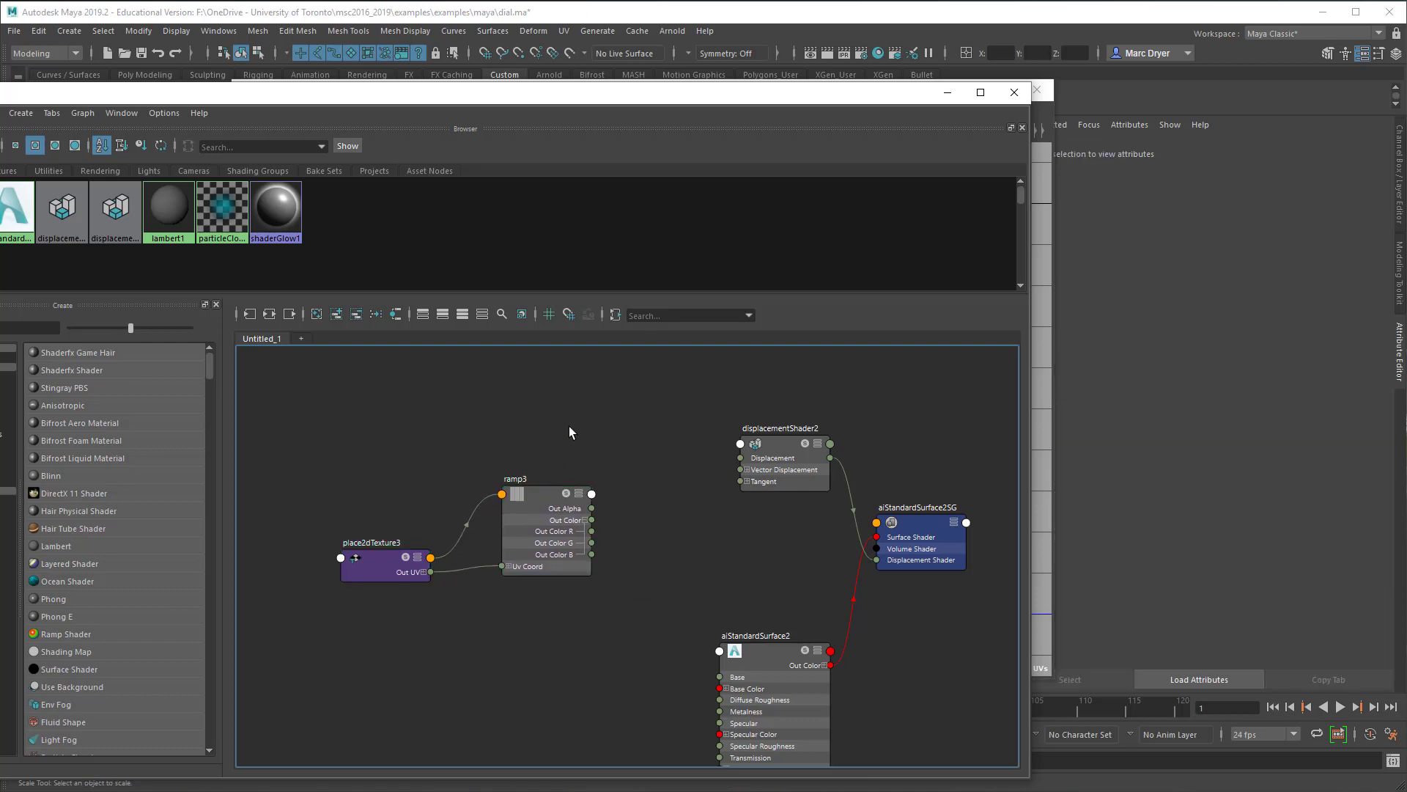
{"action": "key", "text": "Tab"}
{"action": "type", "text": "ramp"}
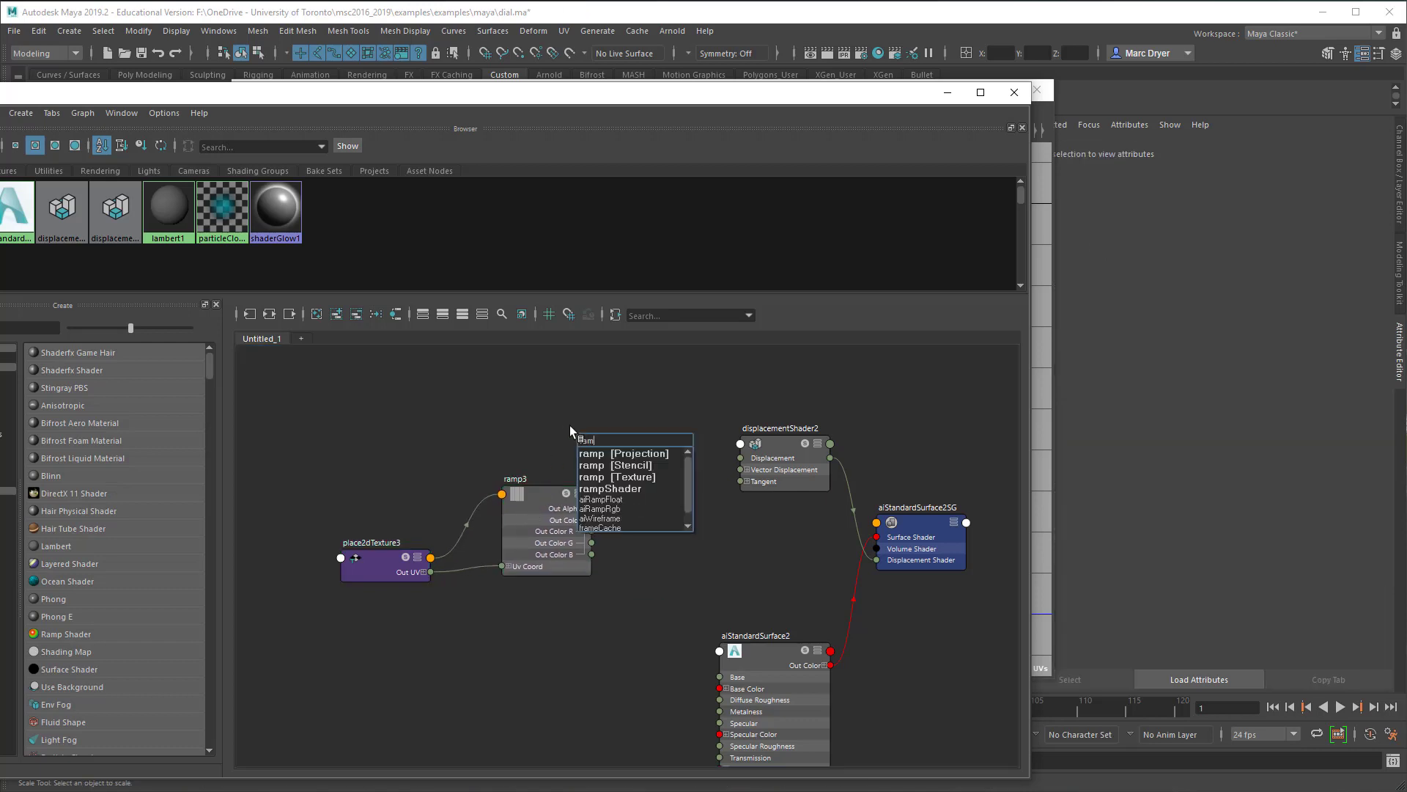
{"action": "left_click", "coordinate": [600, 477]}
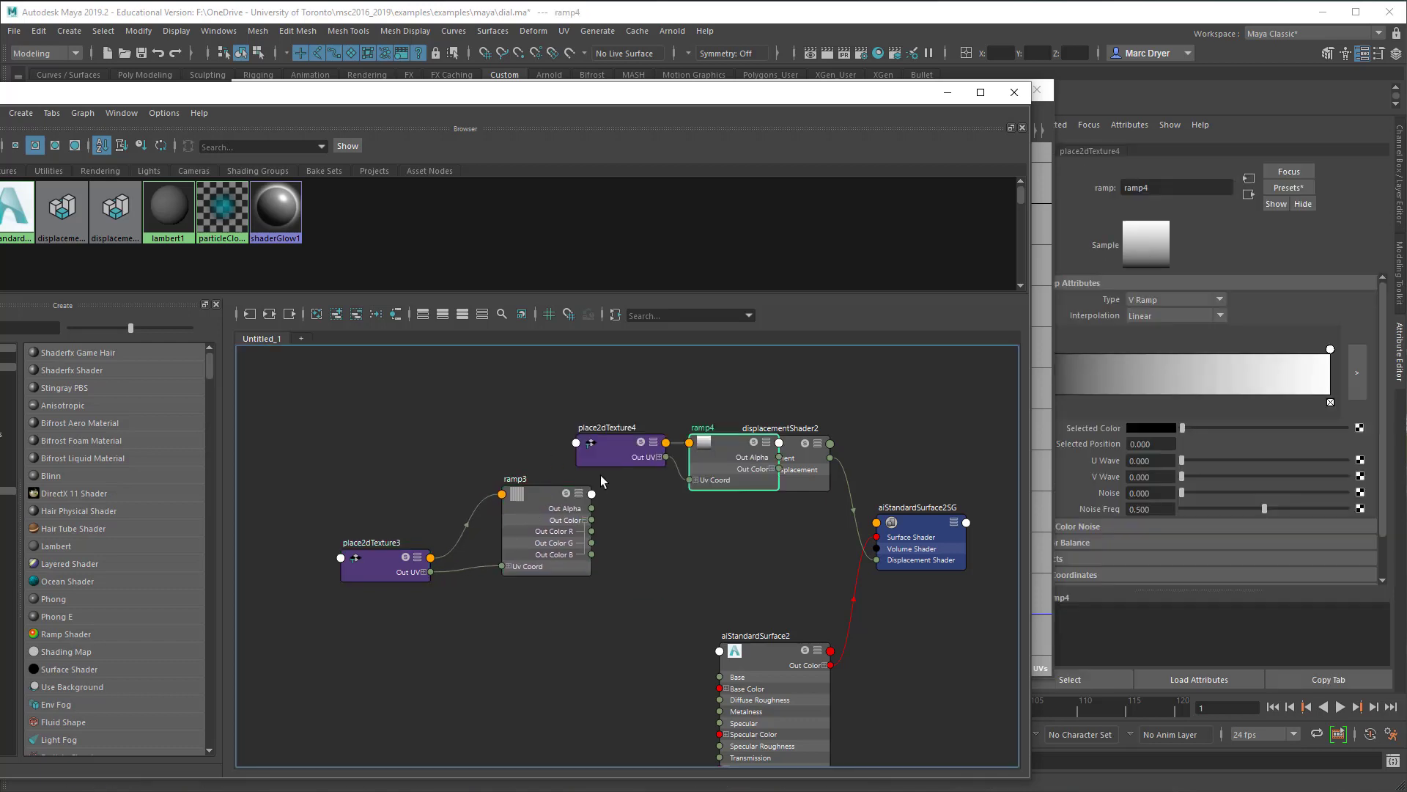
{"action": "left_click_drag", "start_coordinate": [706, 458], "coordinate": [606, 420]}
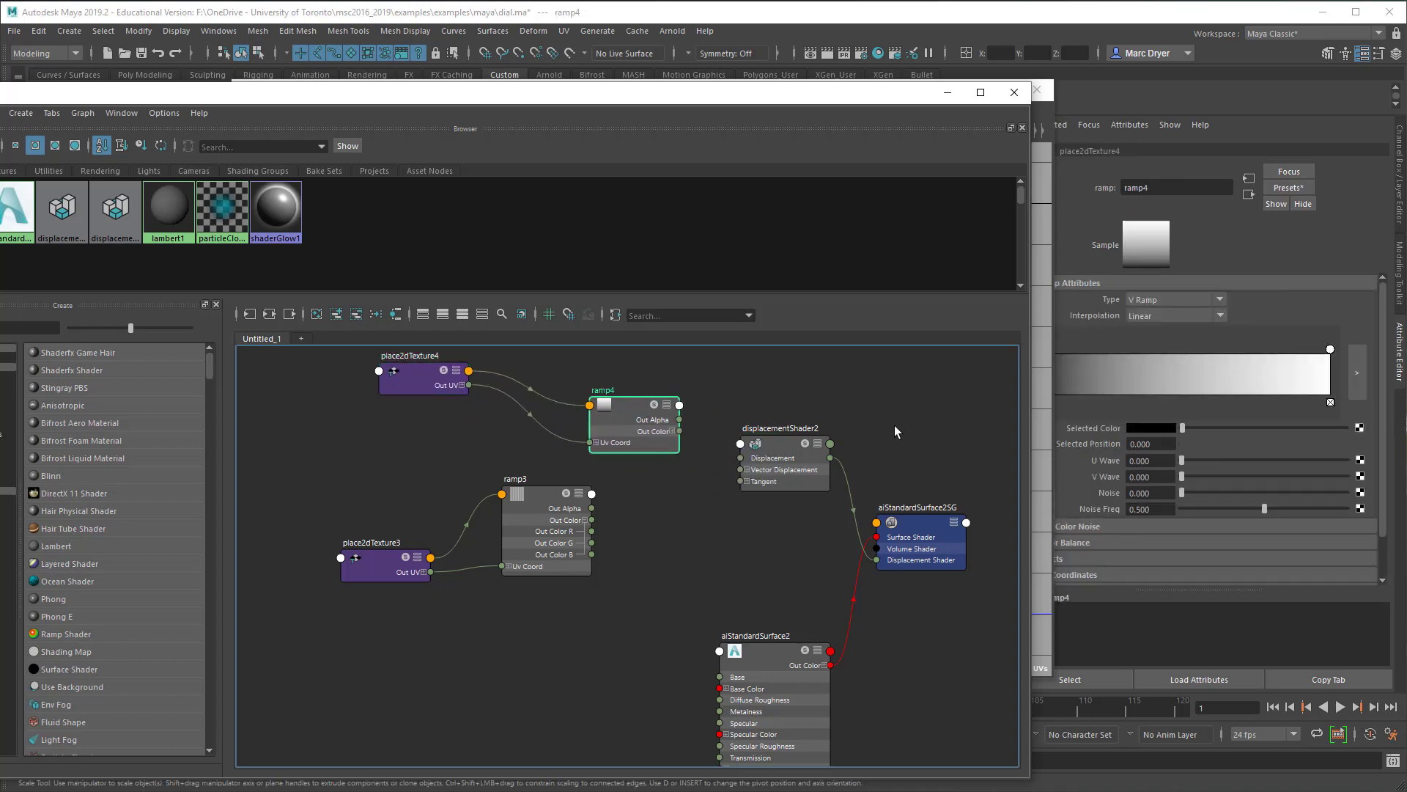
- Set the black handle of the new V ramp to position 0.3
{"action": "left_click", "coordinate": [543, 497]}
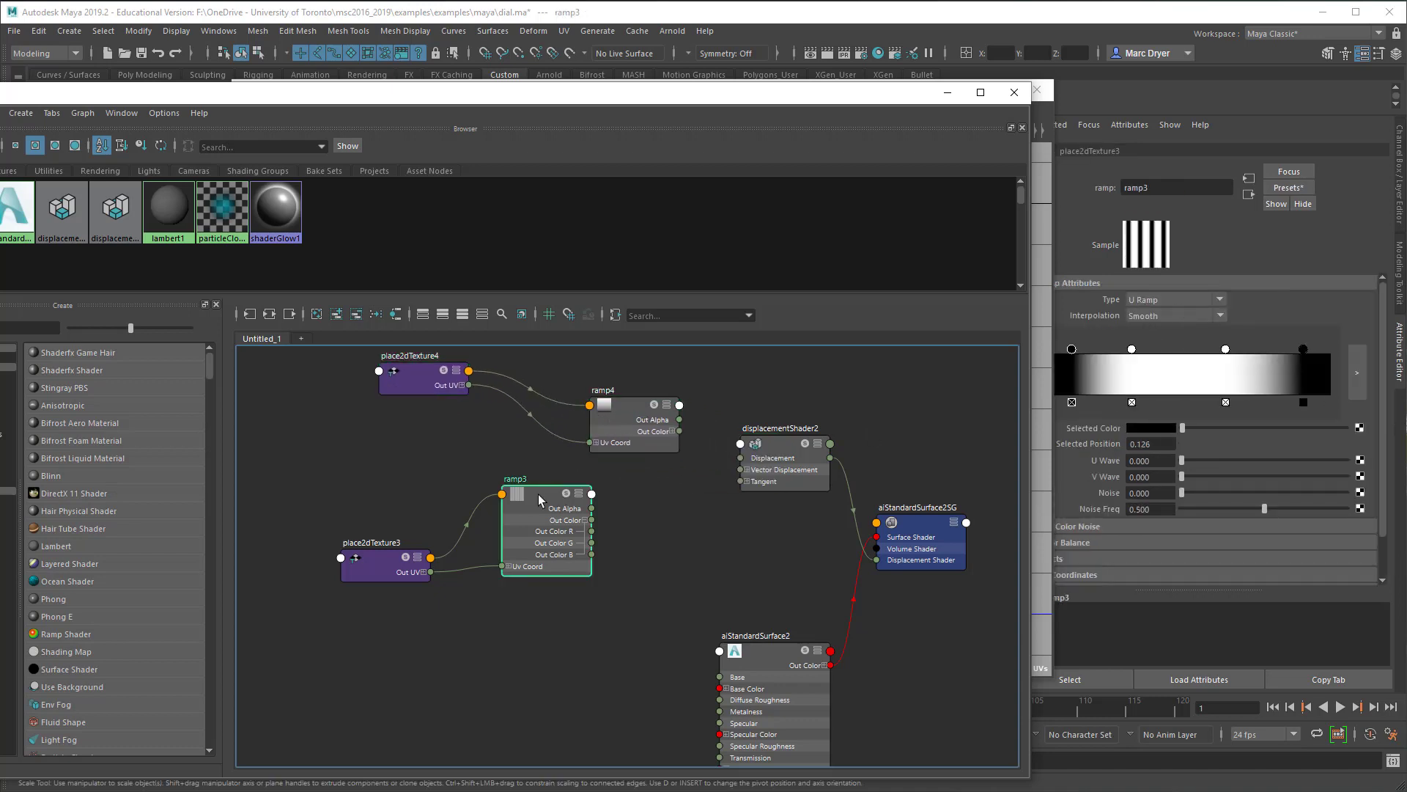
{"action": "left_click", "coordinate": [622, 411]}
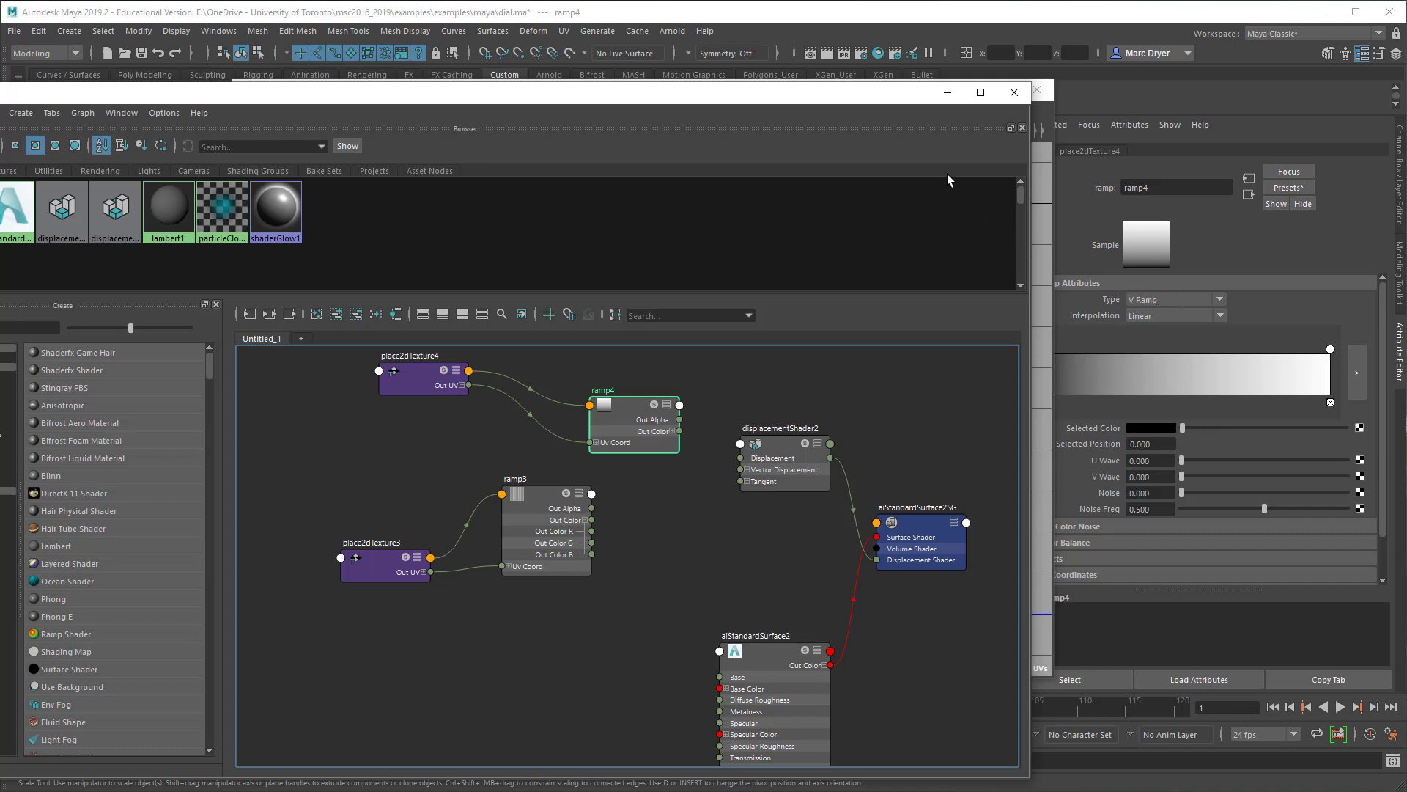
{"action": "left_click_drag", "start_coordinate": [870, 96], "coordinate": [692, 98]}
{"action": "left_click_drag", "start_coordinate": [938, 96], "coordinate": [761, 101]}
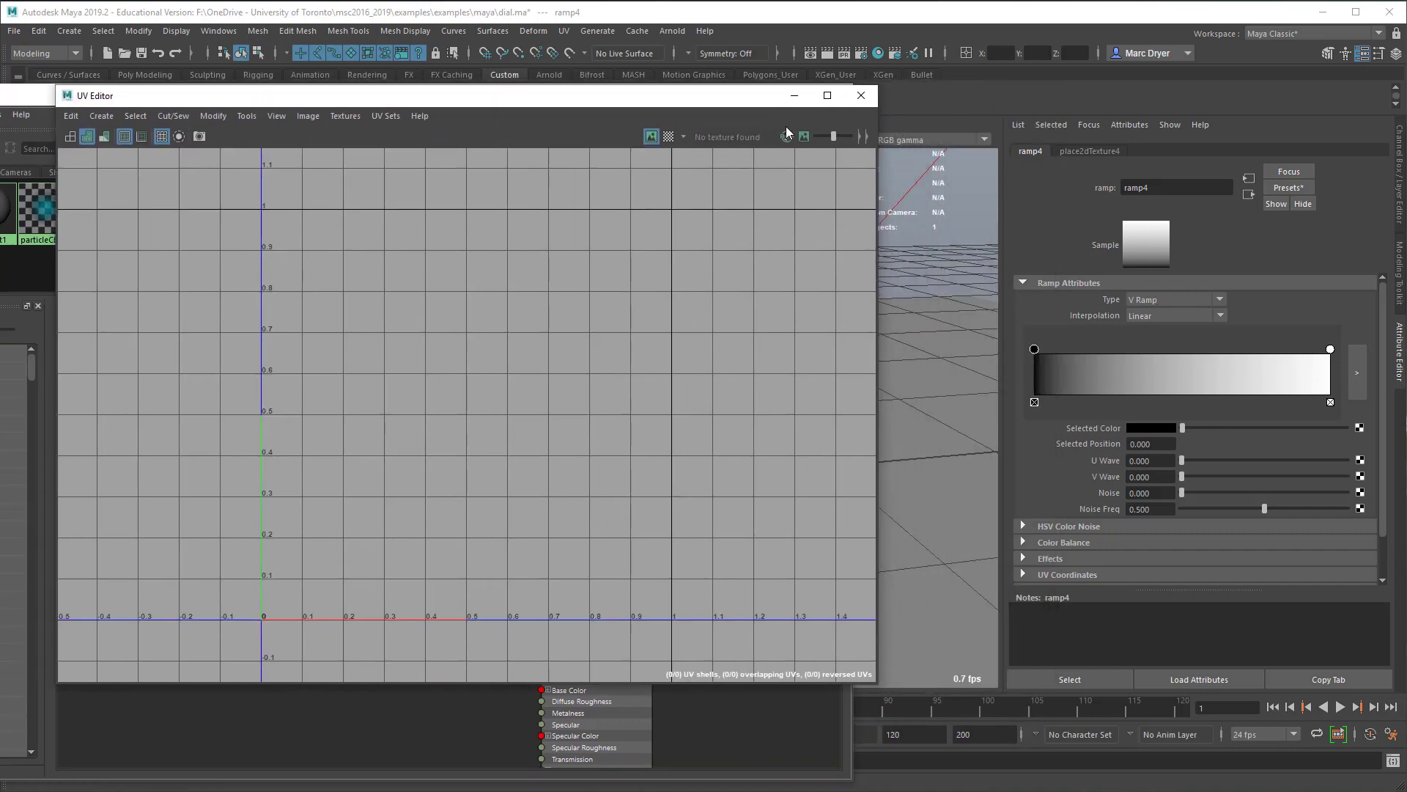
{"action": "left_click_drag", "start_coordinate": [1034, 349], "coordinate": [1149, 427]}
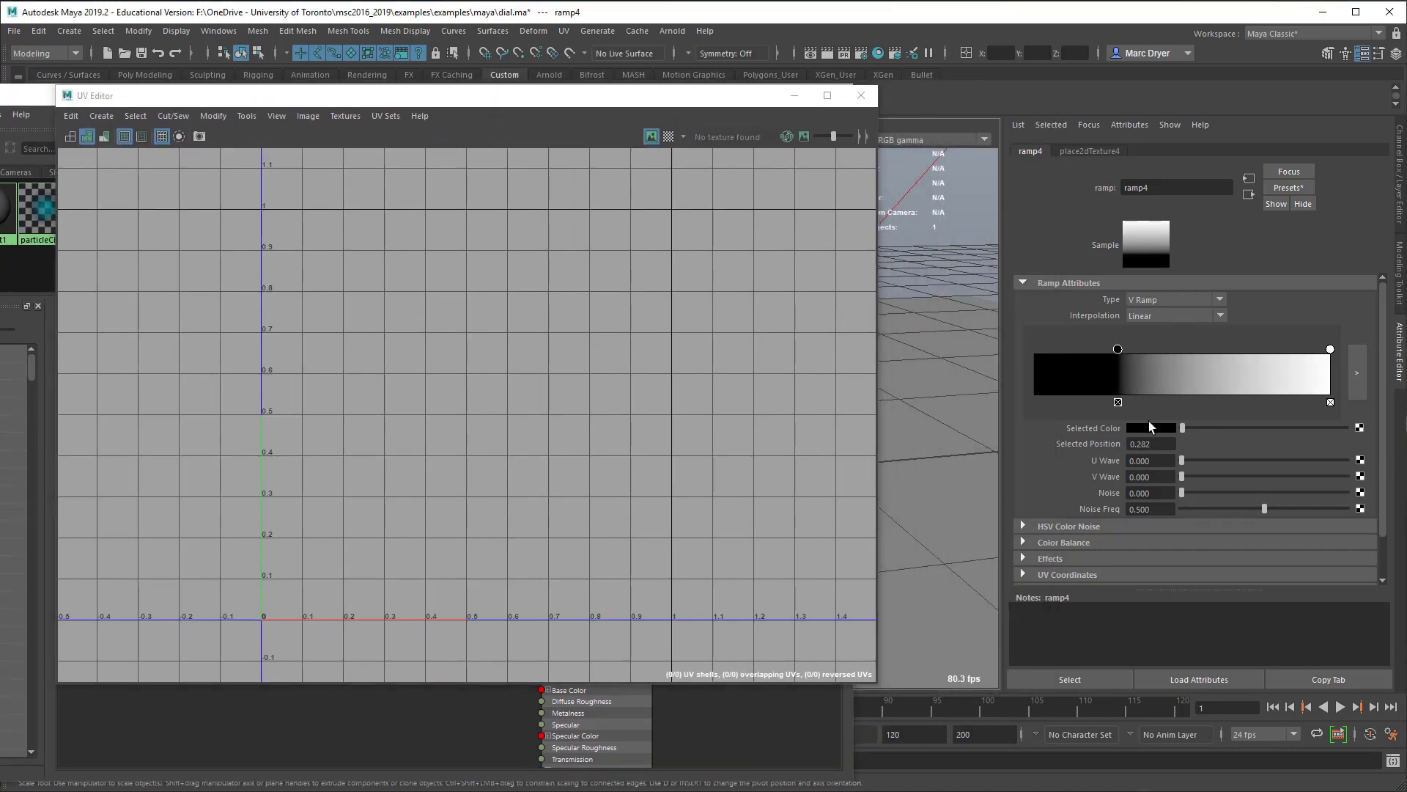
{"action": "double_click", "coordinate": [1165, 442]}
{"action": "type", "text": "0.3"}
{"action": "left_click", "coordinate": [1139, 462]}
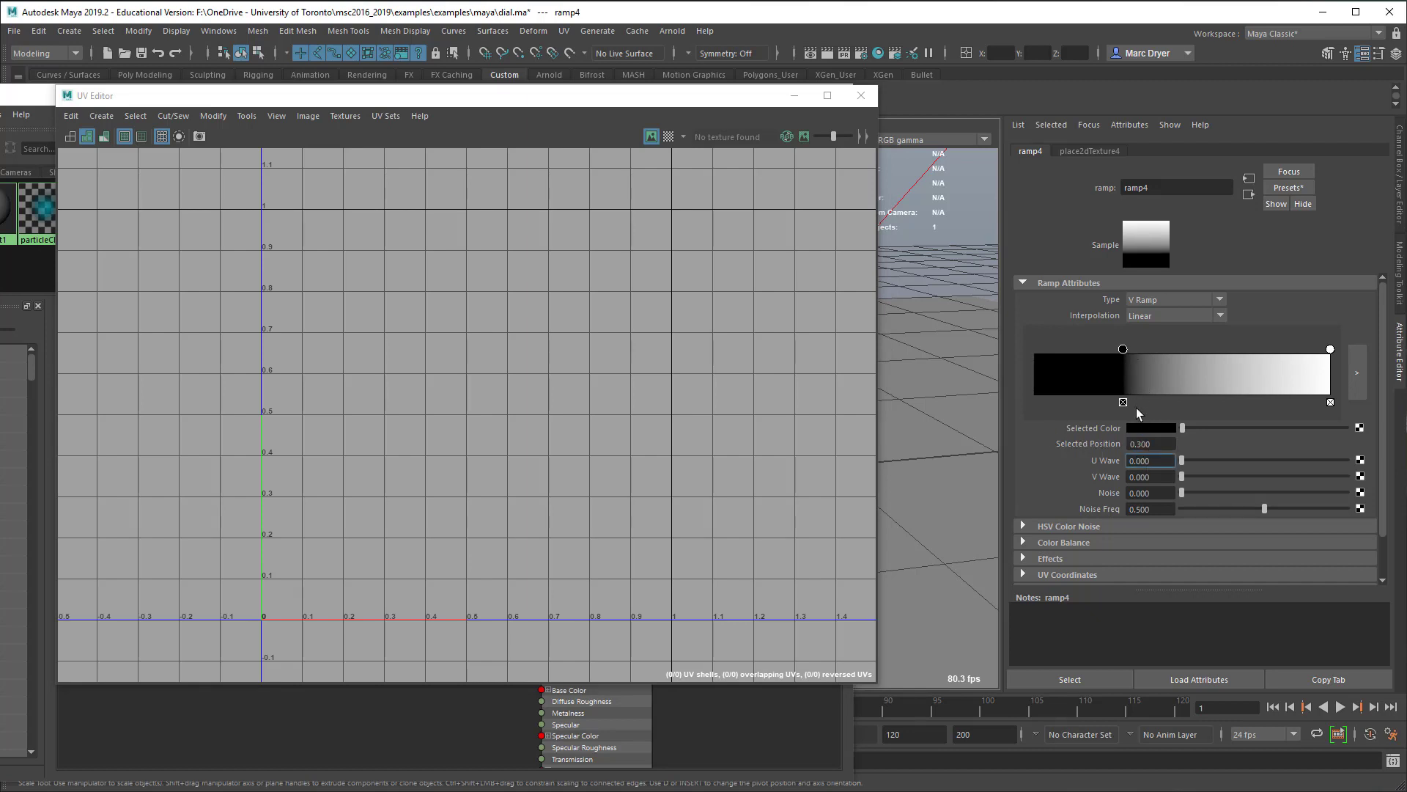
- Add a second handle to the V ramp at position 0.7 and make it black
{"action": "left_click", "coordinate": [1233, 385]}
{"action": "left_click_drag", "start_coordinate": [1161, 445], "coordinate": [1069, 447]}
{"action": "type", "text": "0.7"}
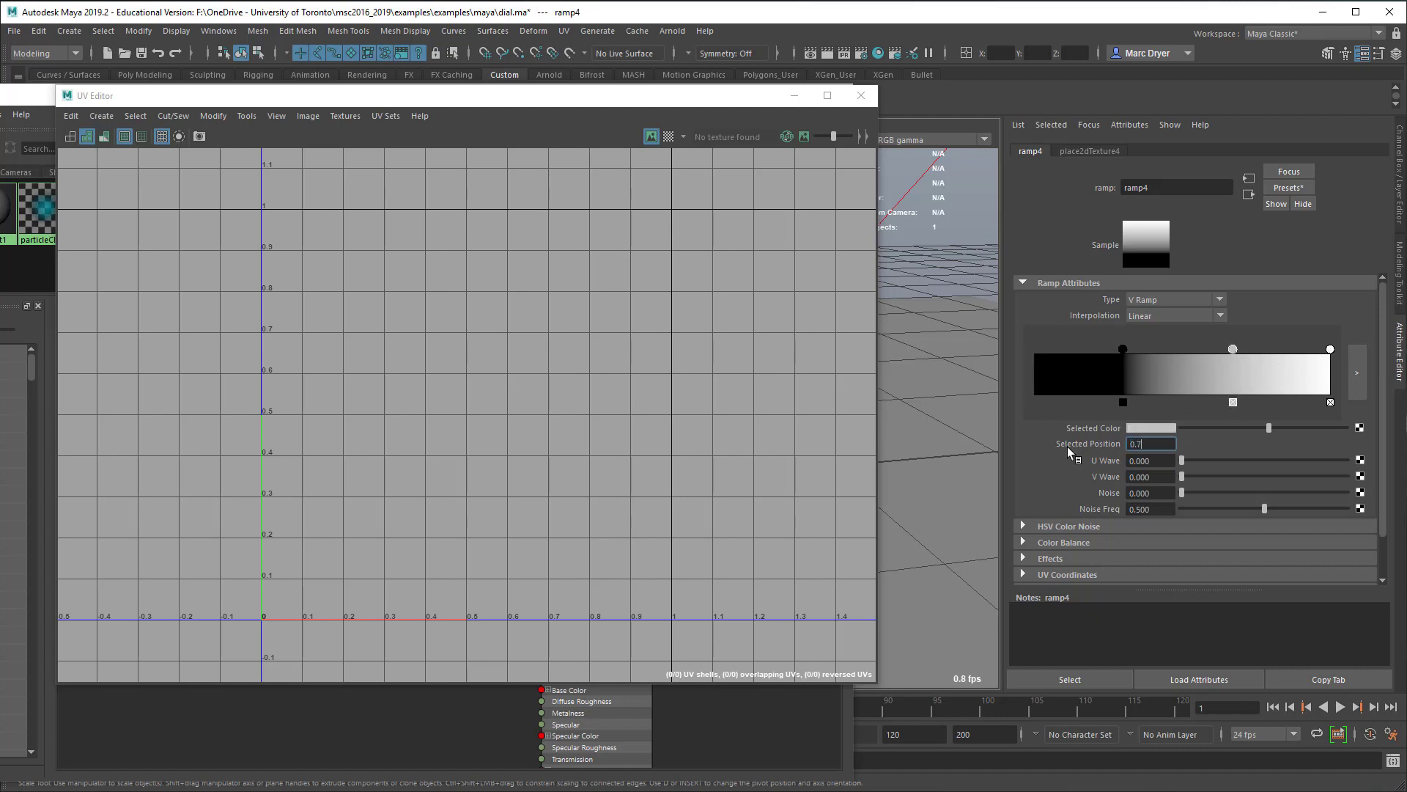
{"action": "key", "text": "Return"}
{"action": "left_click_drag", "start_coordinate": [1270, 427], "coordinate": [1109, 437]}
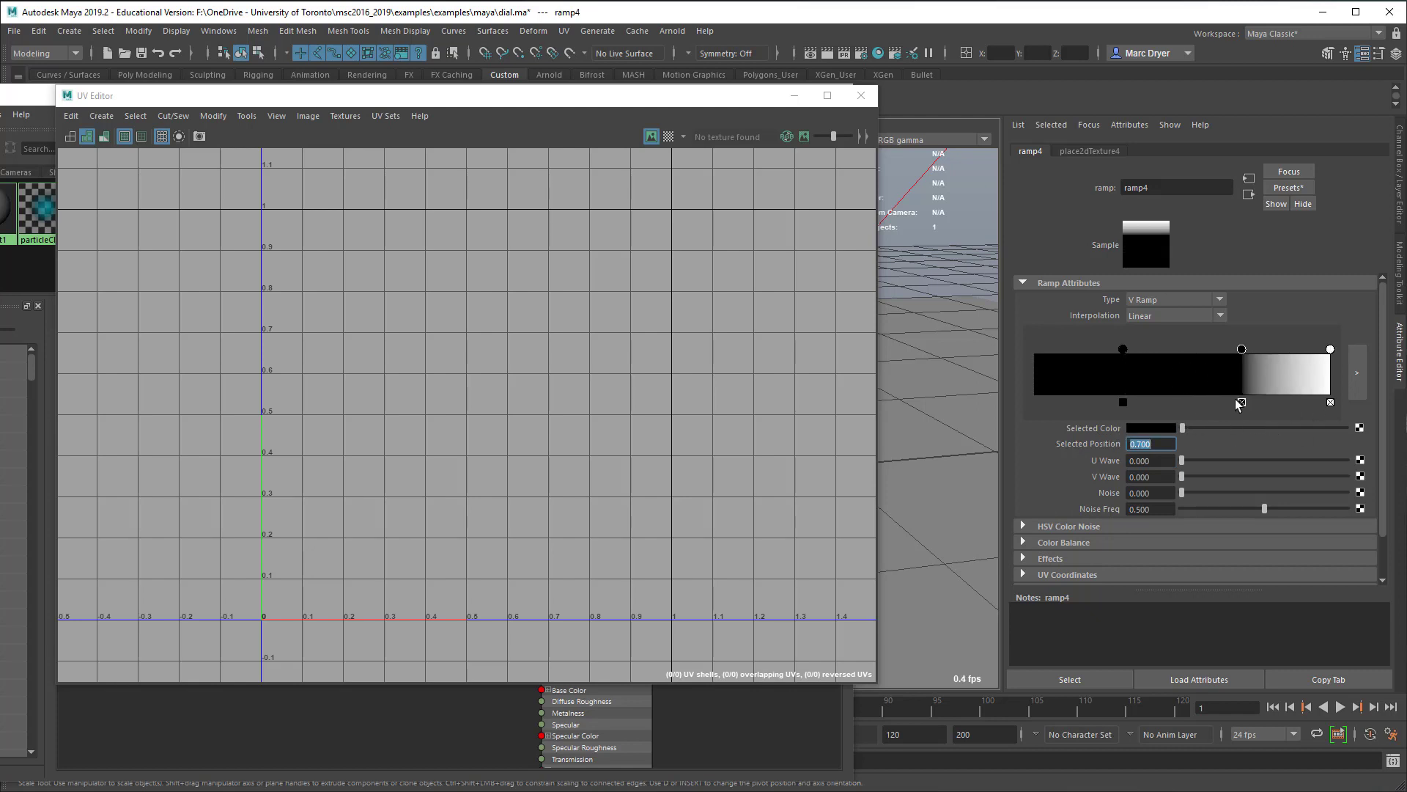
- Move the V ramp's white handle to position 0.663 and add another light handle at position 0.332
{"action": "left_click_drag", "start_coordinate": [1331, 350], "coordinate": [1230, 354]}
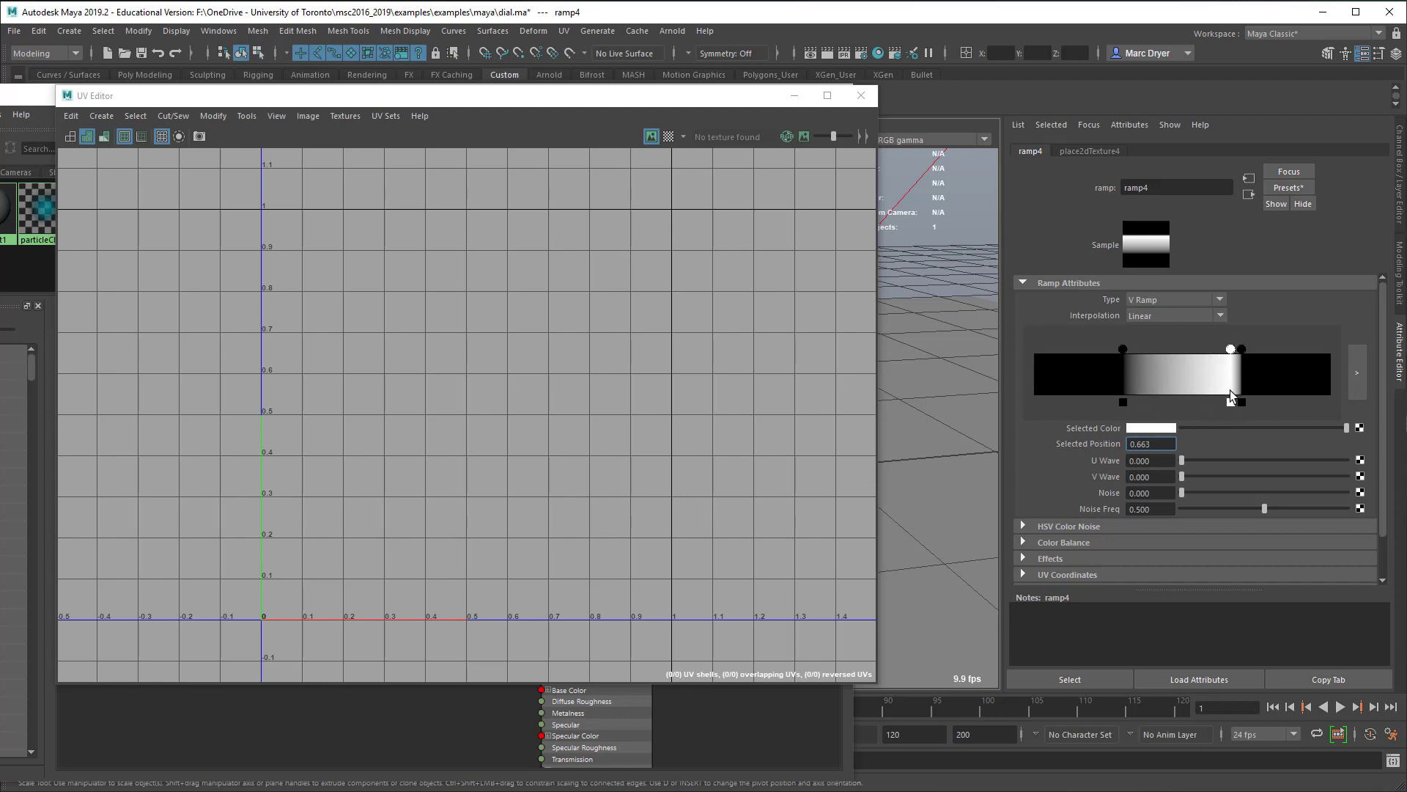
{"action": "left_click_drag", "start_coordinate": [1208, 381], "coordinate": [1133, 376]}
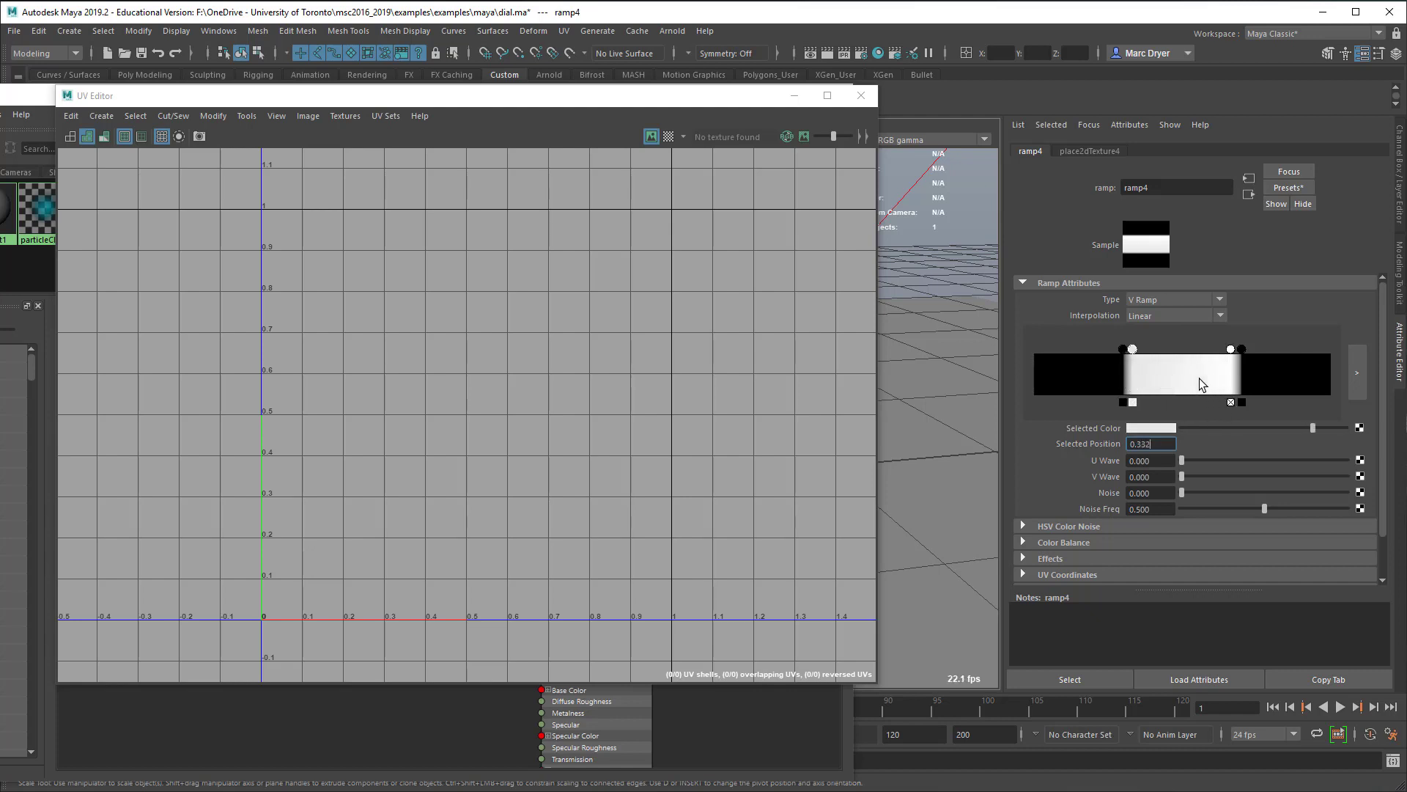
{"action": "left_click", "coordinate": [1229, 349]}
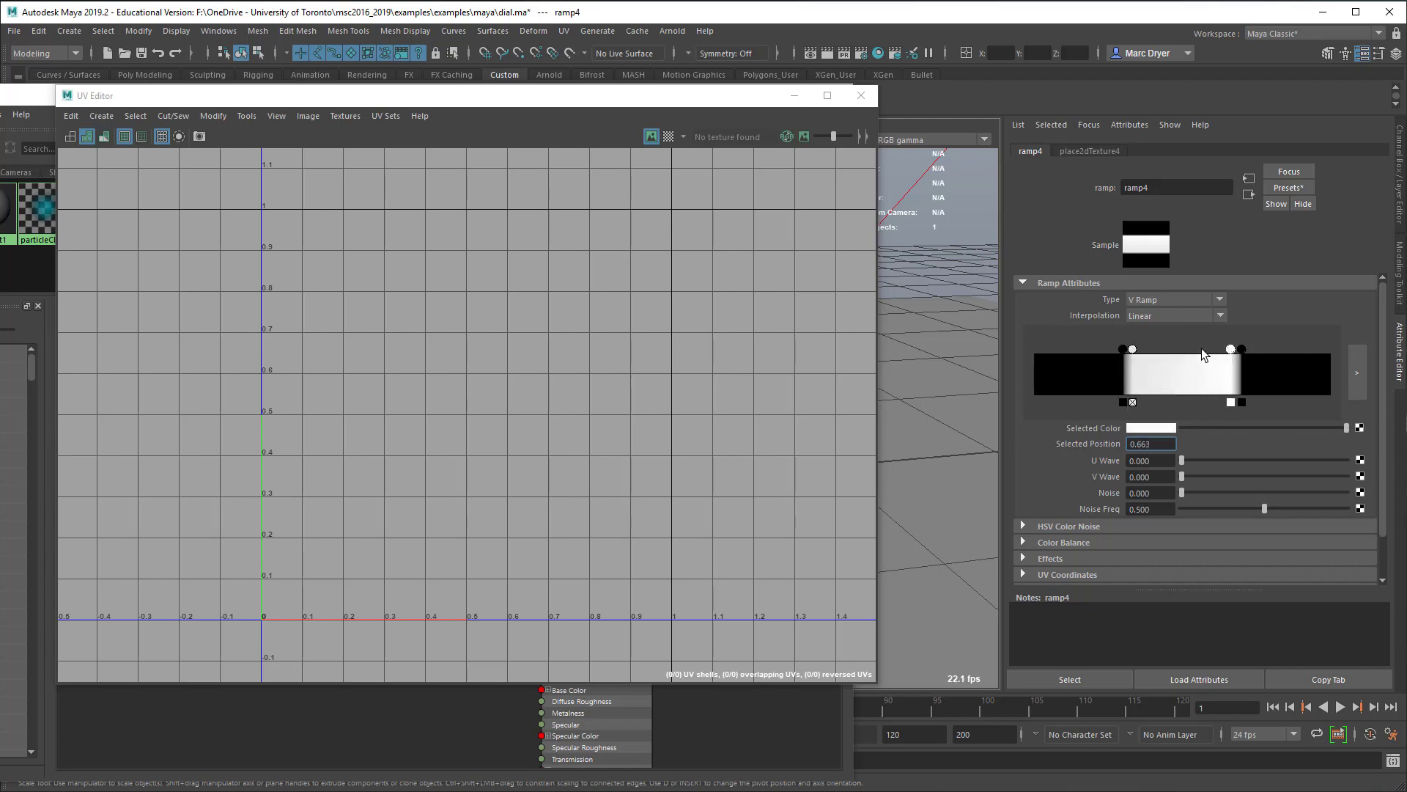
{"action": "left_click", "coordinate": [1133, 350]}
- Close the UV Editor, shift the V ramp's lower light handle to 0.327, and connect ramp3 to its color
{"action": "left_click", "coordinate": [861, 95]}
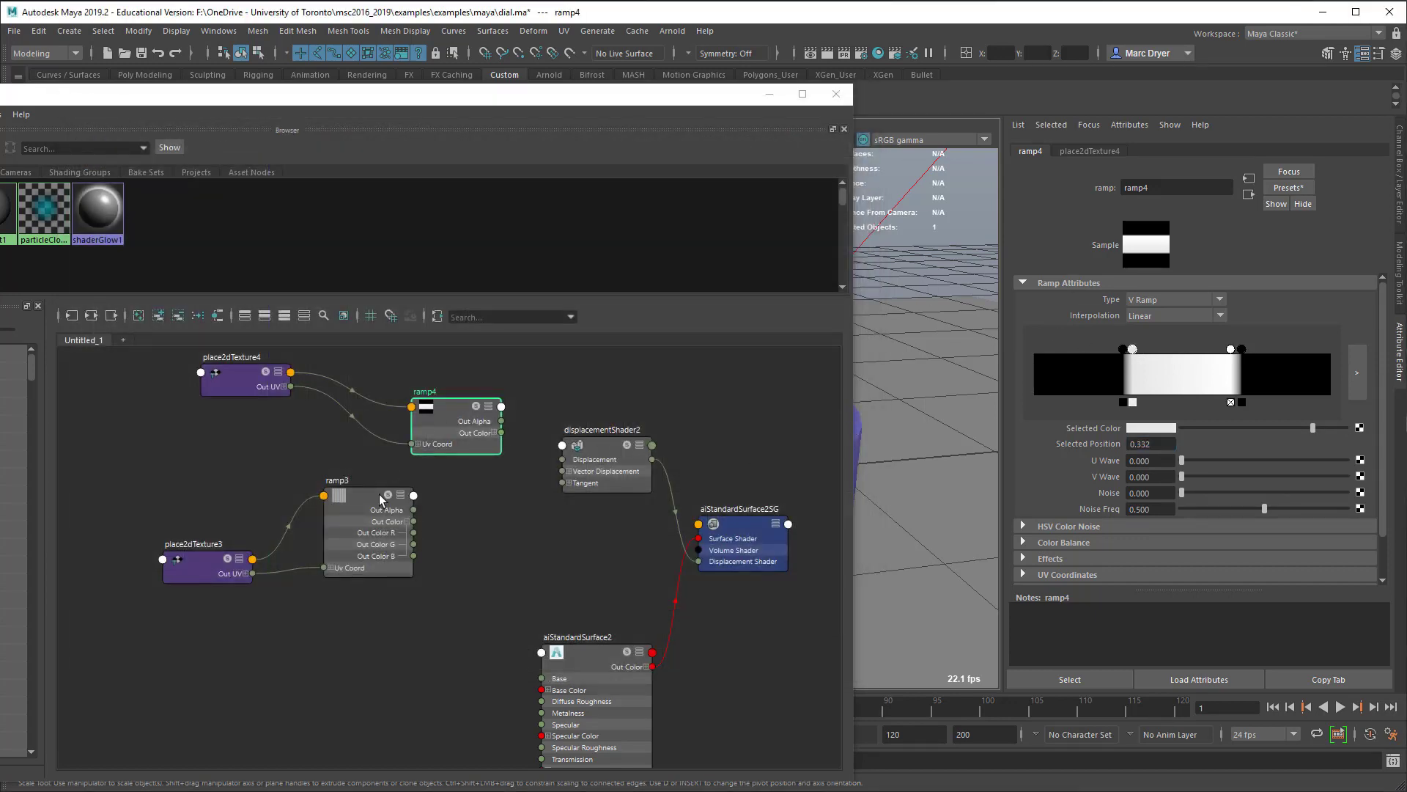
{"action": "left_click_drag", "start_coordinate": [508, 96], "coordinate": [599, 76]}
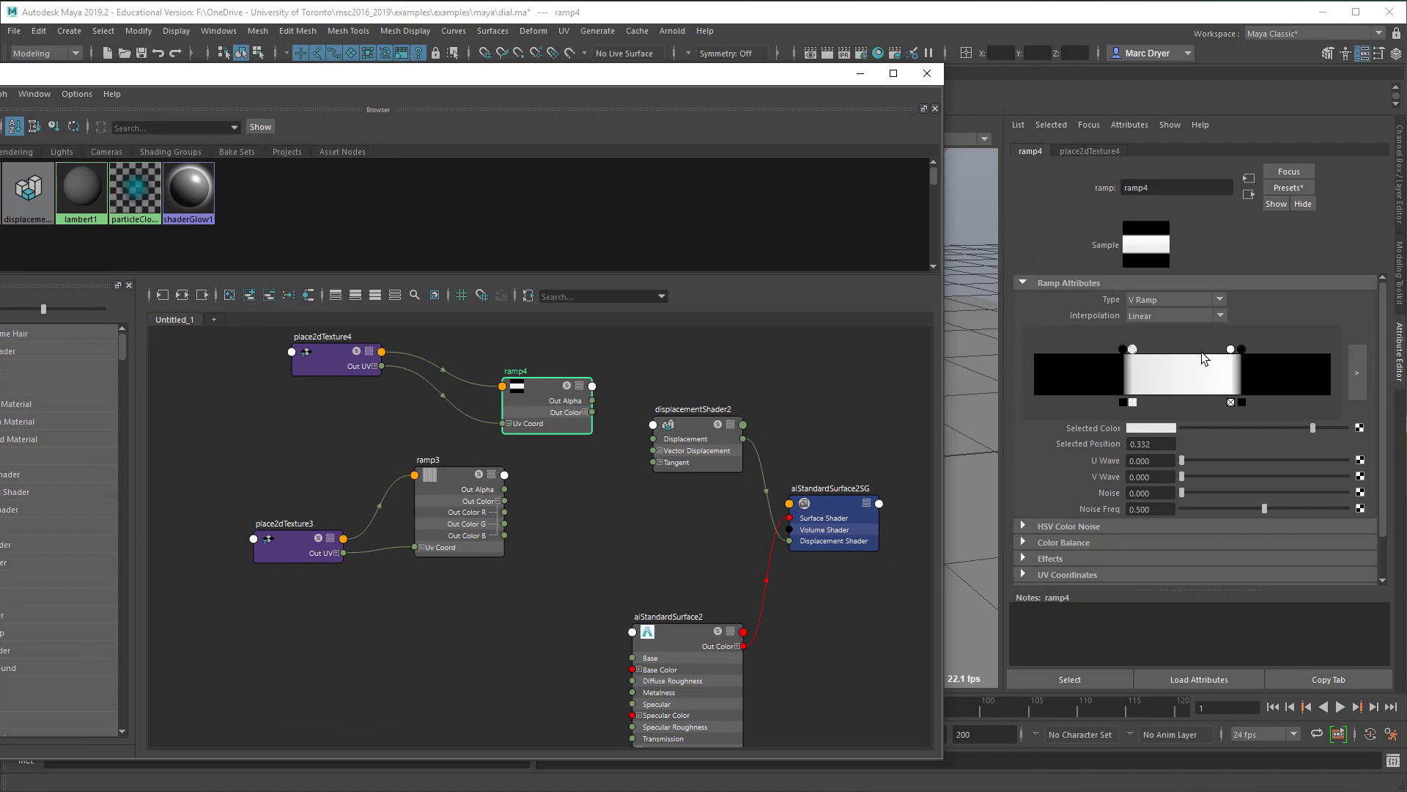
{"action": "left_click_drag", "start_coordinate": [1132, 350], "coordinate": [1130, 348]}
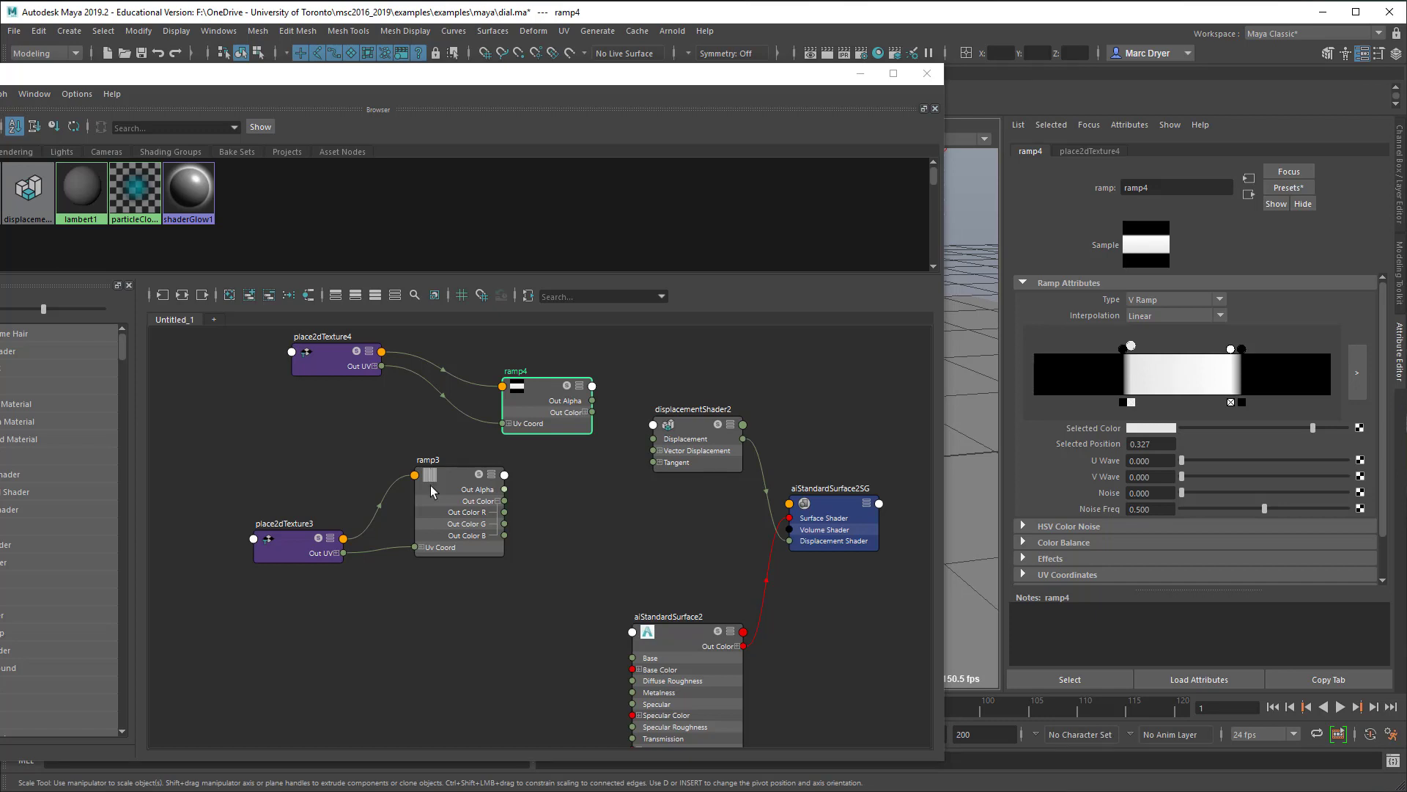
{"action": "middle_click_drag", "start_coordinate": [430, 487], "coordinate": [1086, 428]}
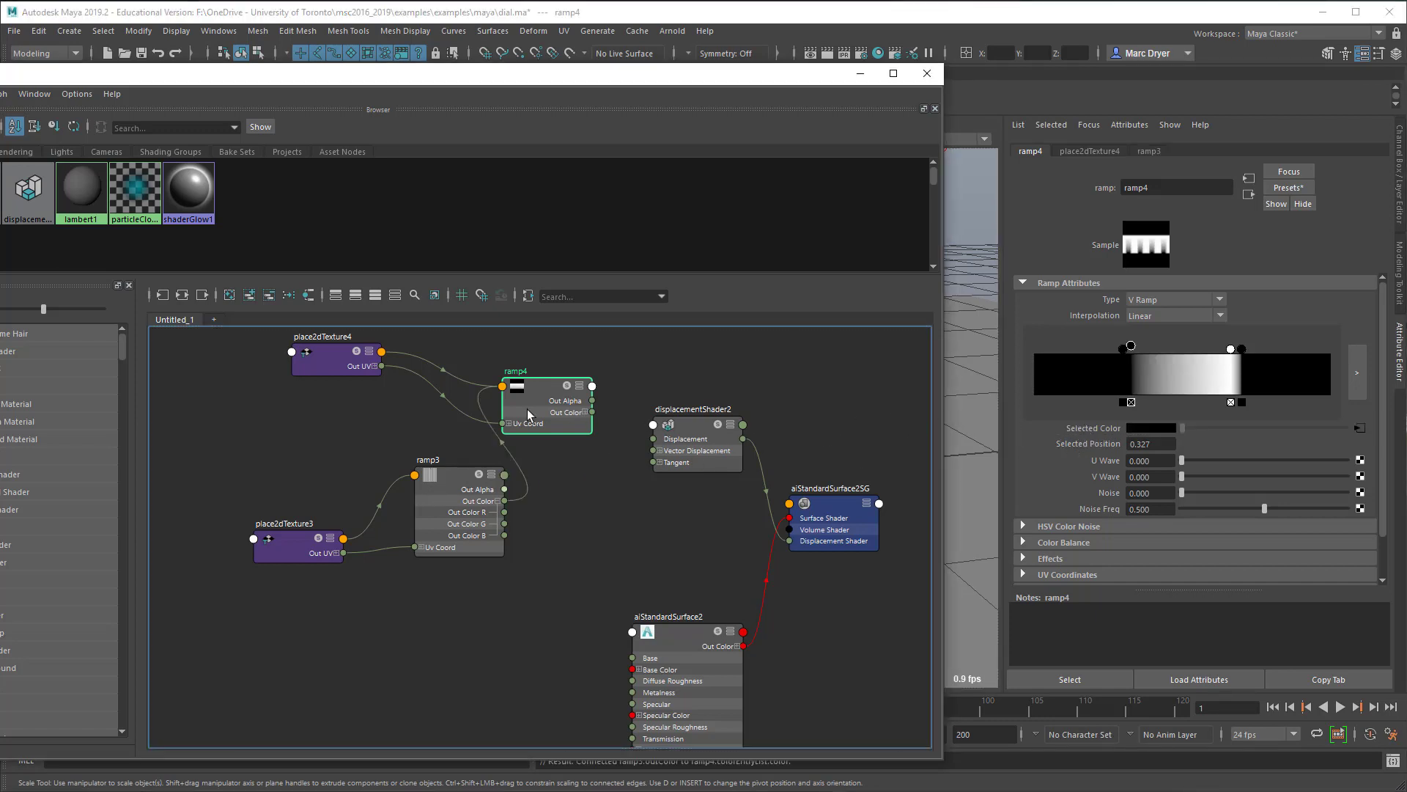
{"action": "left_click_drag", "start_coordinate": [528, 412], "coordinate": [552, 426]}
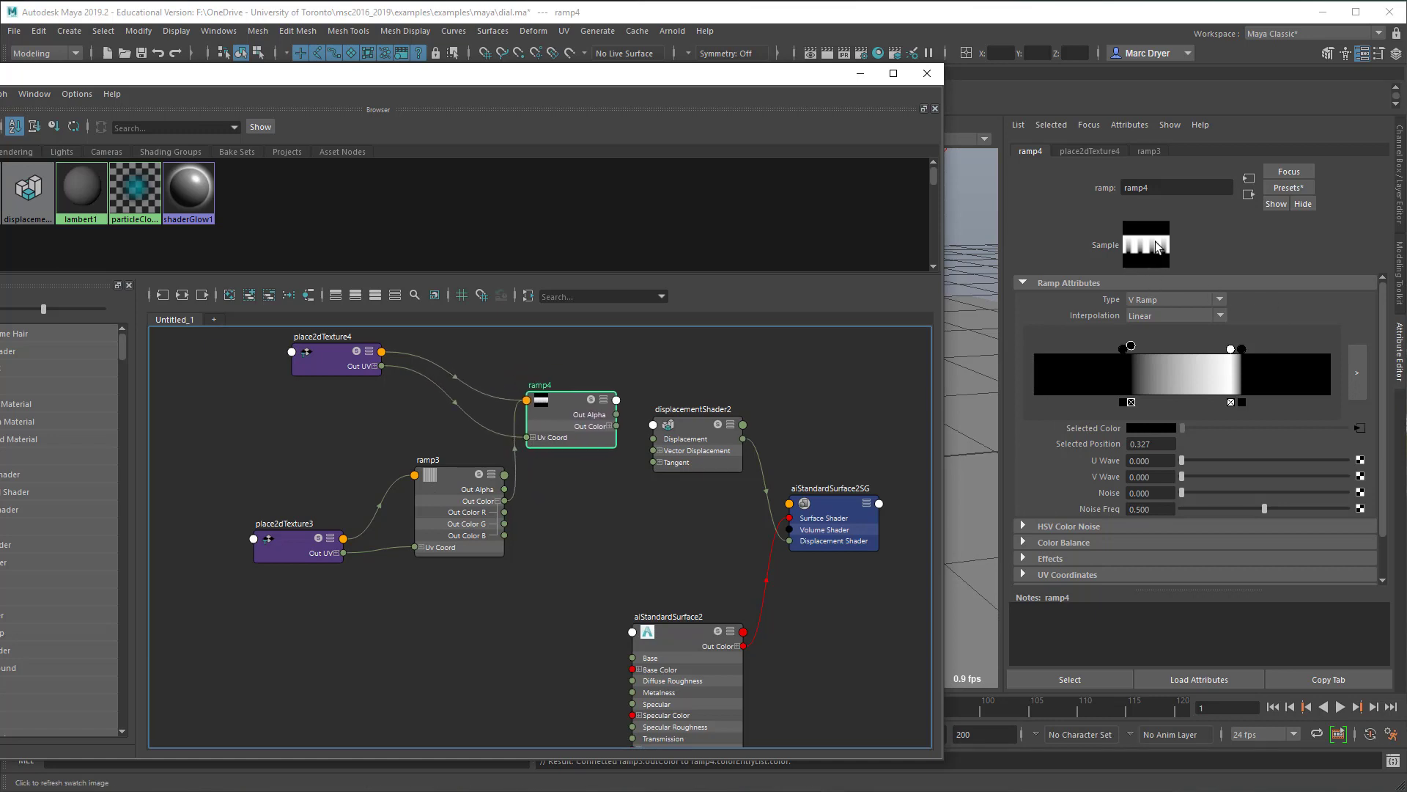
- Set the V ramp's remaining white handle to 0.666, connect ramp3 to its color, and space the two ramp nodes apart
{"action": "left_click", "coordinate": [1231, 350]}
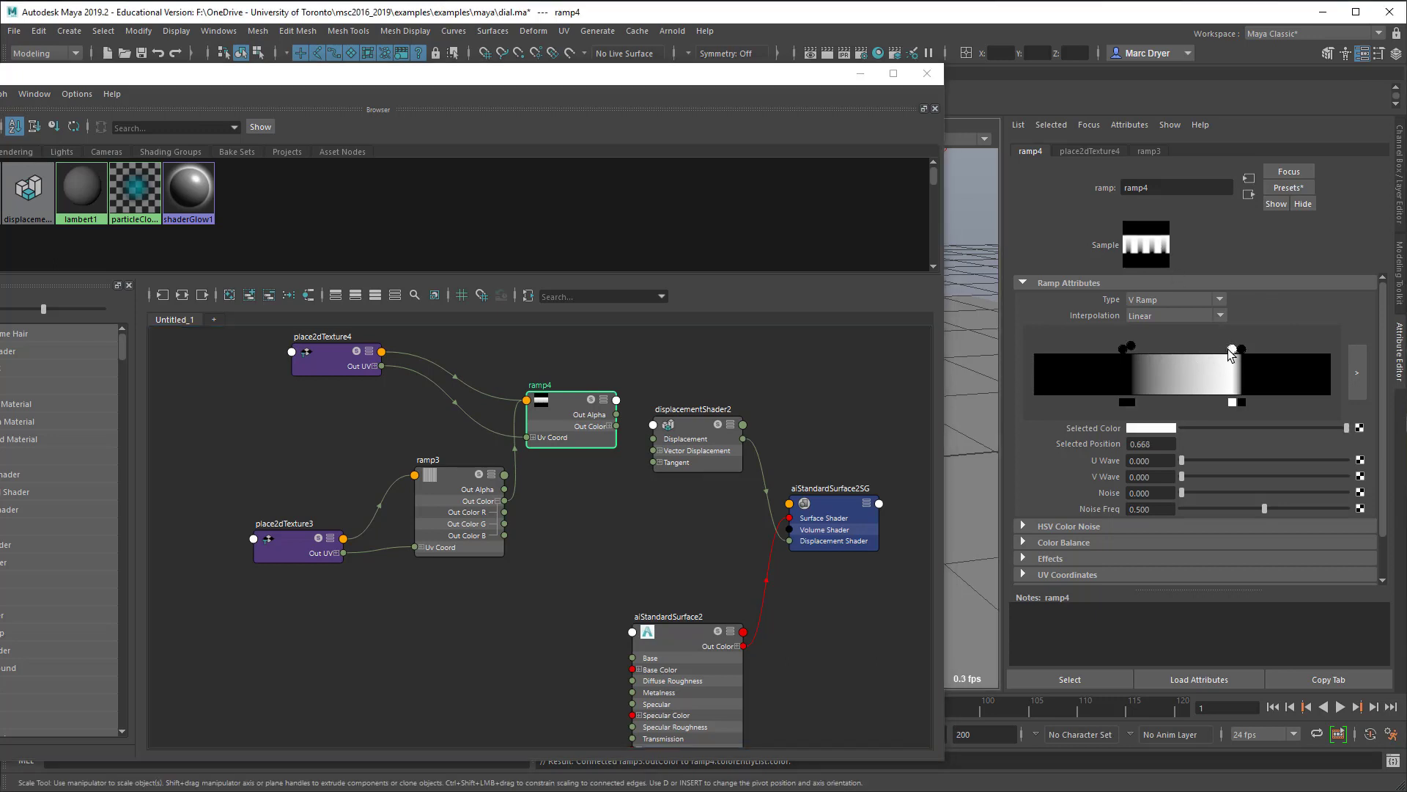
{"action": "left_click_drag", "start_coordinate": [1229, 349], "coordinate": [1225, 349]}
{"action": "middle_click_drag", "start_coordinate": [811, 446], "coordinate": [1095, 424]}
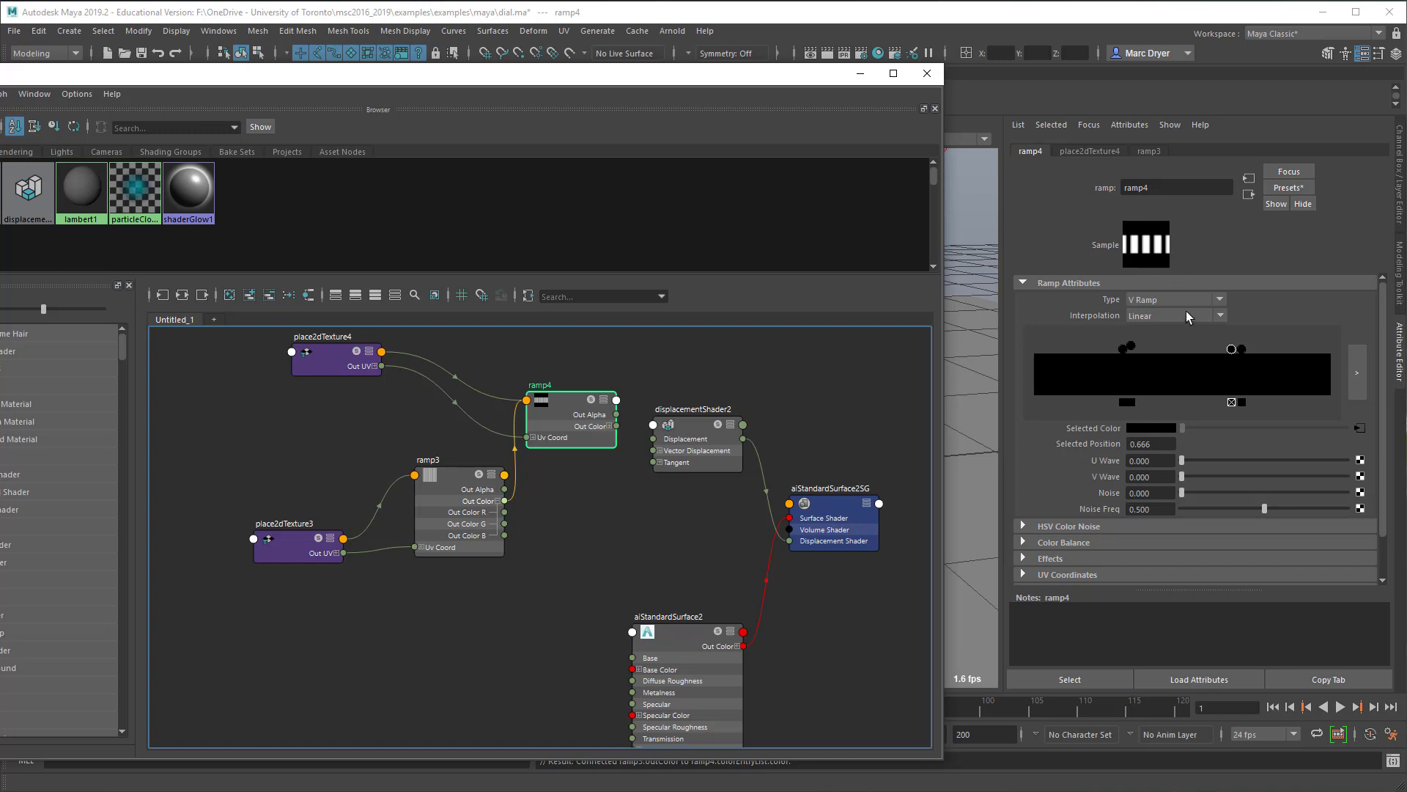
{"action": "left_click", "coordinate": [1141, 244]}
{"action": "left_click_drag", "start_coordinate": [425, 503], "coordinate": [394, 521]}
{"action": "left_click_drag", "start_coordinate": [542, 429], "coordinate": [532, 412]}
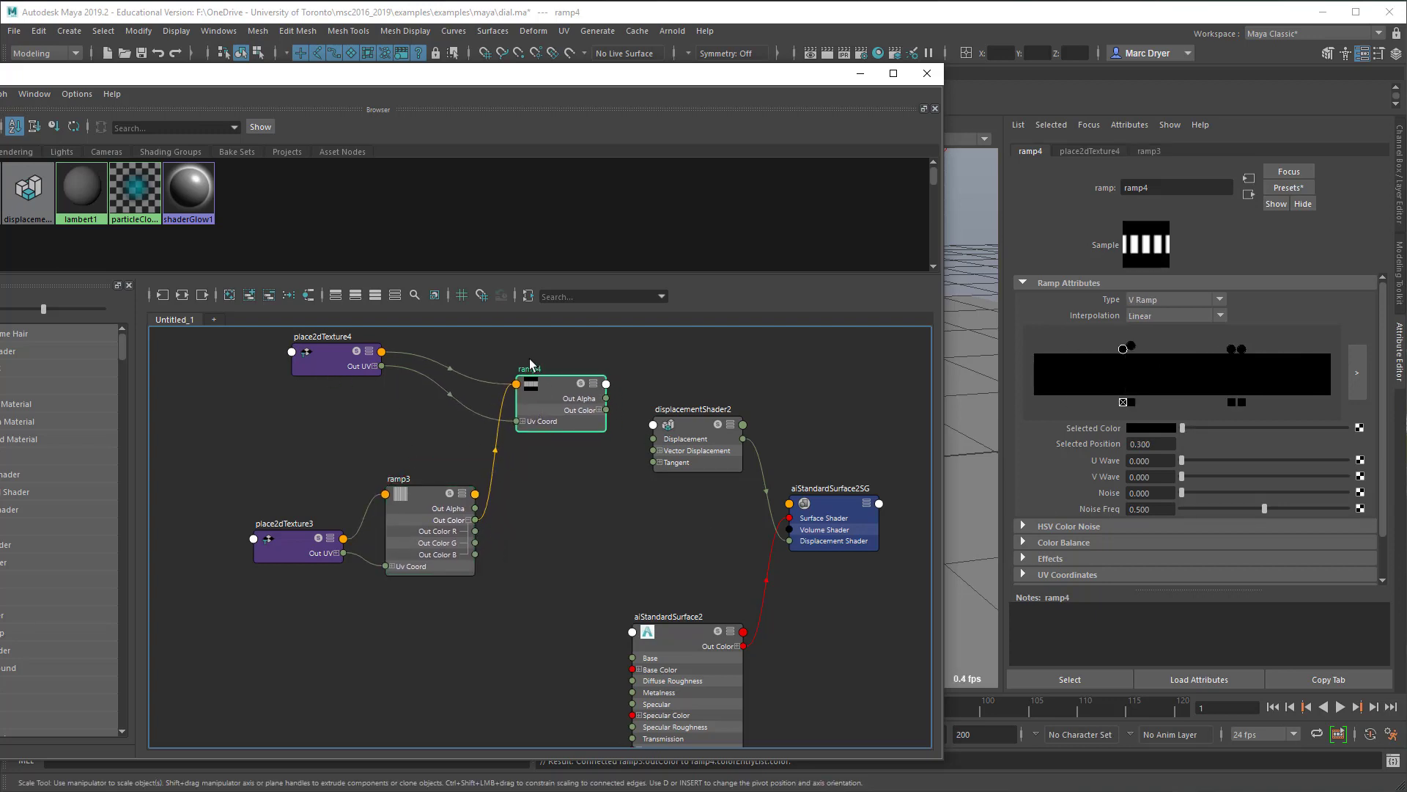
- Rename the ramp3 node as Uramp_stripes
{"action": "left_click", "coordinate": [396, 484]}
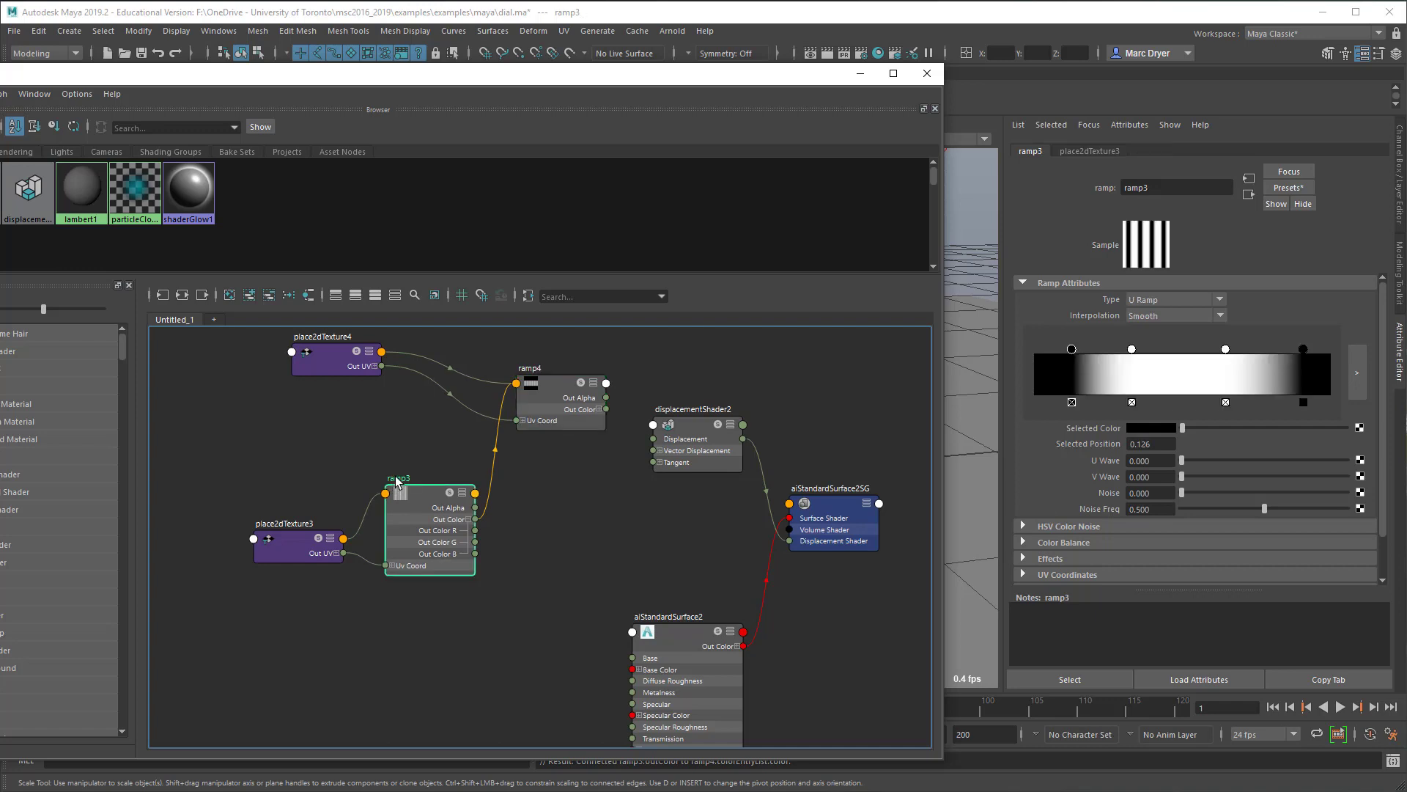
{"action": "double_click", "coordinate": [397, 478]}
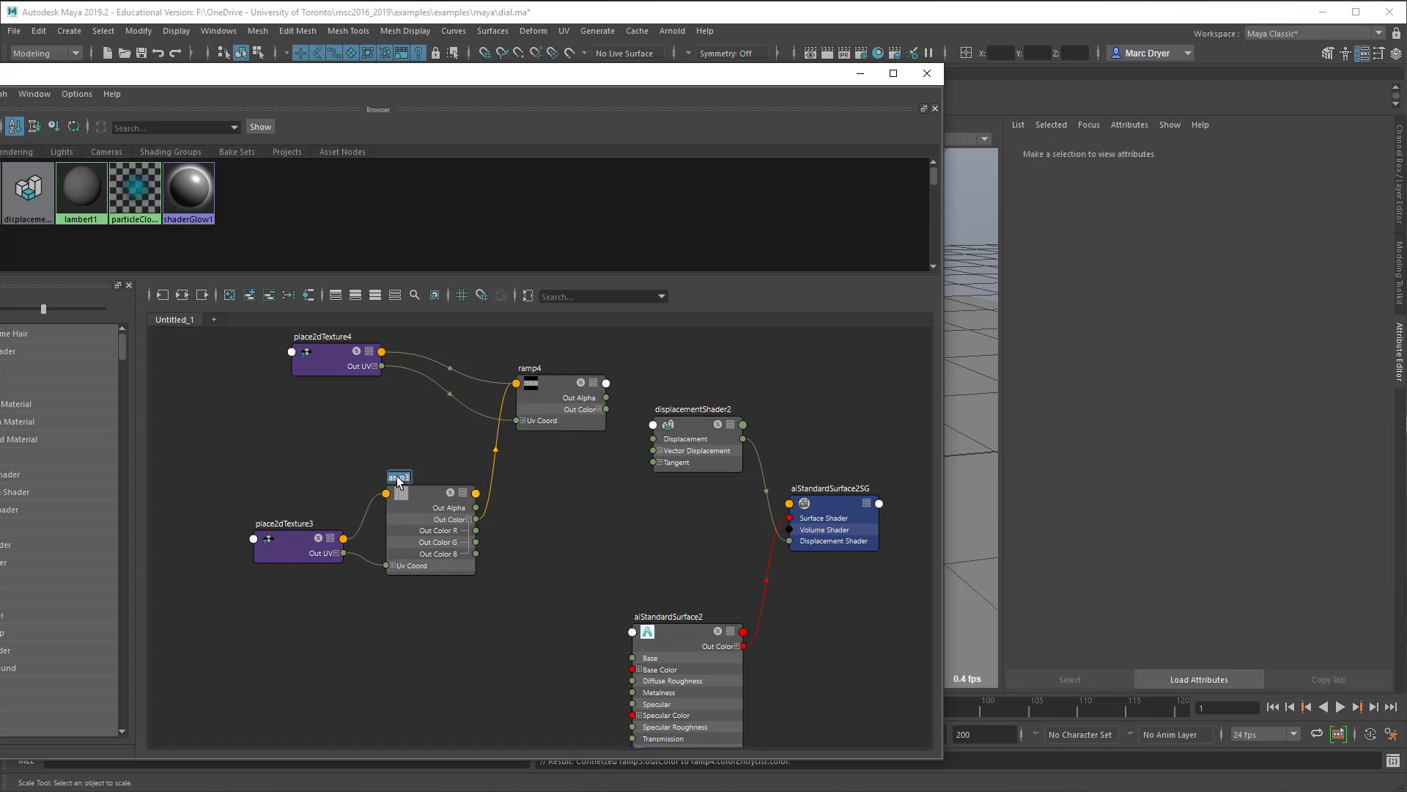
{"action": "type", "text": "U"}
{"action": "type", "text": "ramp_"}
{"action": "type", "text": "stripes"}
{"action": "key", "text": "Return"}
- Rename the ramp4 node as Vramp_capMask and select it
{"action": "double_click", "coordinate": [529, 367]}
{"action": "type", "text": "Vram"}
{"action": "type", "text": "p_cap"}
{"action": "type", "text": "Mask"}
{"action": "key", "text": "Return"}
{"action": "left_click", "coordinate": [535, 397]}
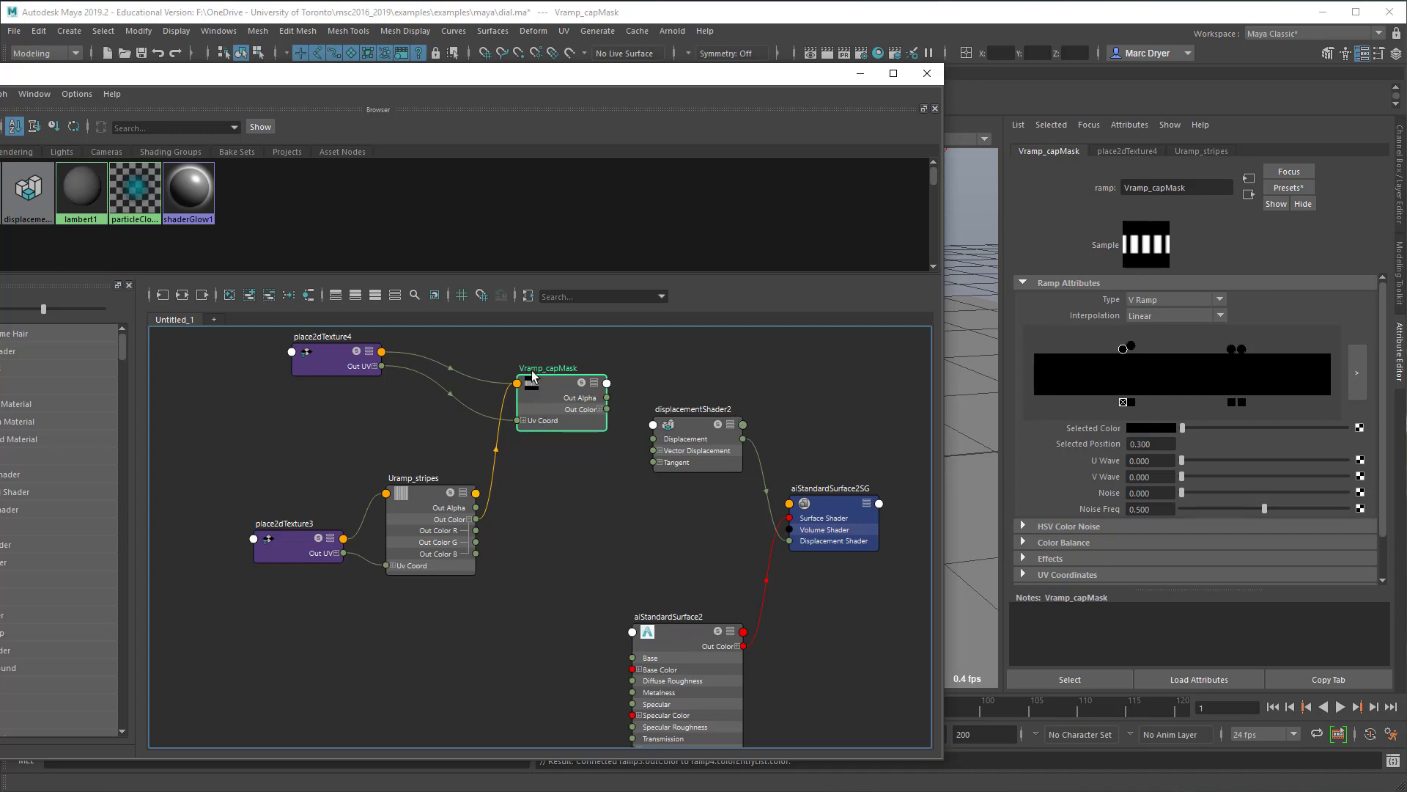
- Connect Vramp_capMask's Out Color R to displacementShader2's Displacement, move the node graph window out of the way, and save the scene
{"action": "left_click", "coordinate": [600, 408]}
{"action": "left_click_drag", "start_coordinate": [607, 420], "coordinate": [673, 433]}
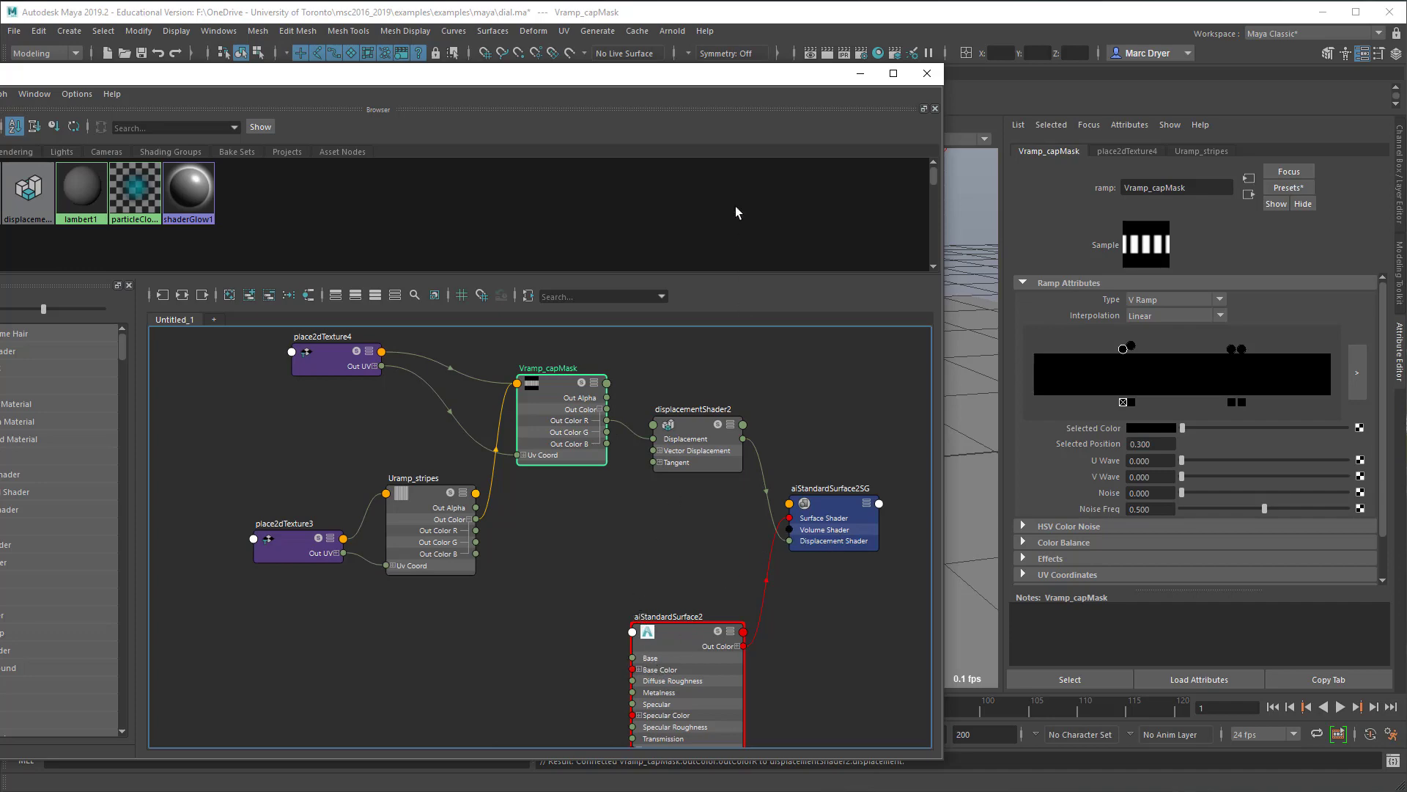
{"action": "left_click_drag", "start_coordinate": [686, 78], "coordinate": [158, 787]}
{"action": "left_click", "coordinate": [27, 29]}
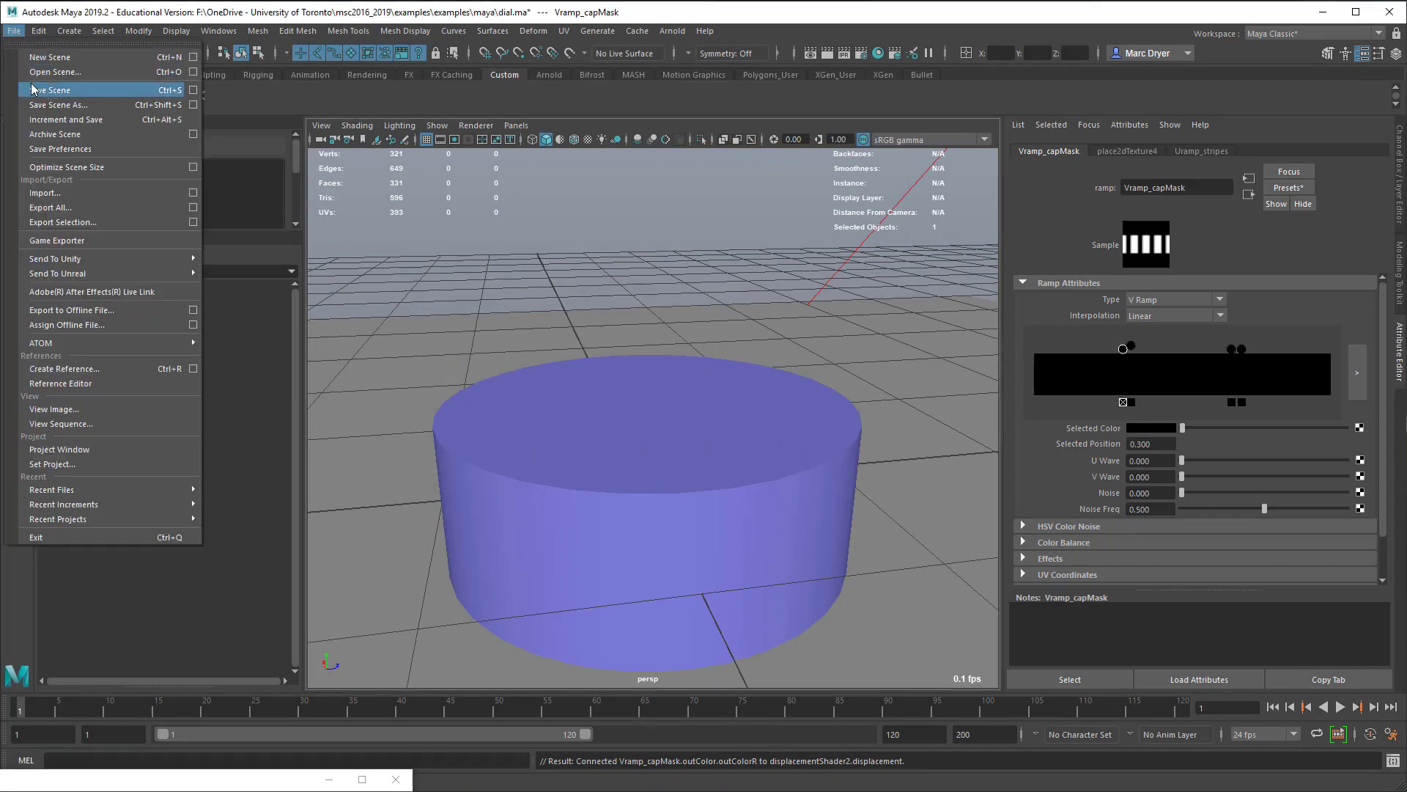
{"action": "left_click", "coordinate": [59, 90]}
- Select the pCylinder2 dial and start an Arnold RenderView render of the masked displacement
{"action": "left_click", "coordinate": [600, 428]}
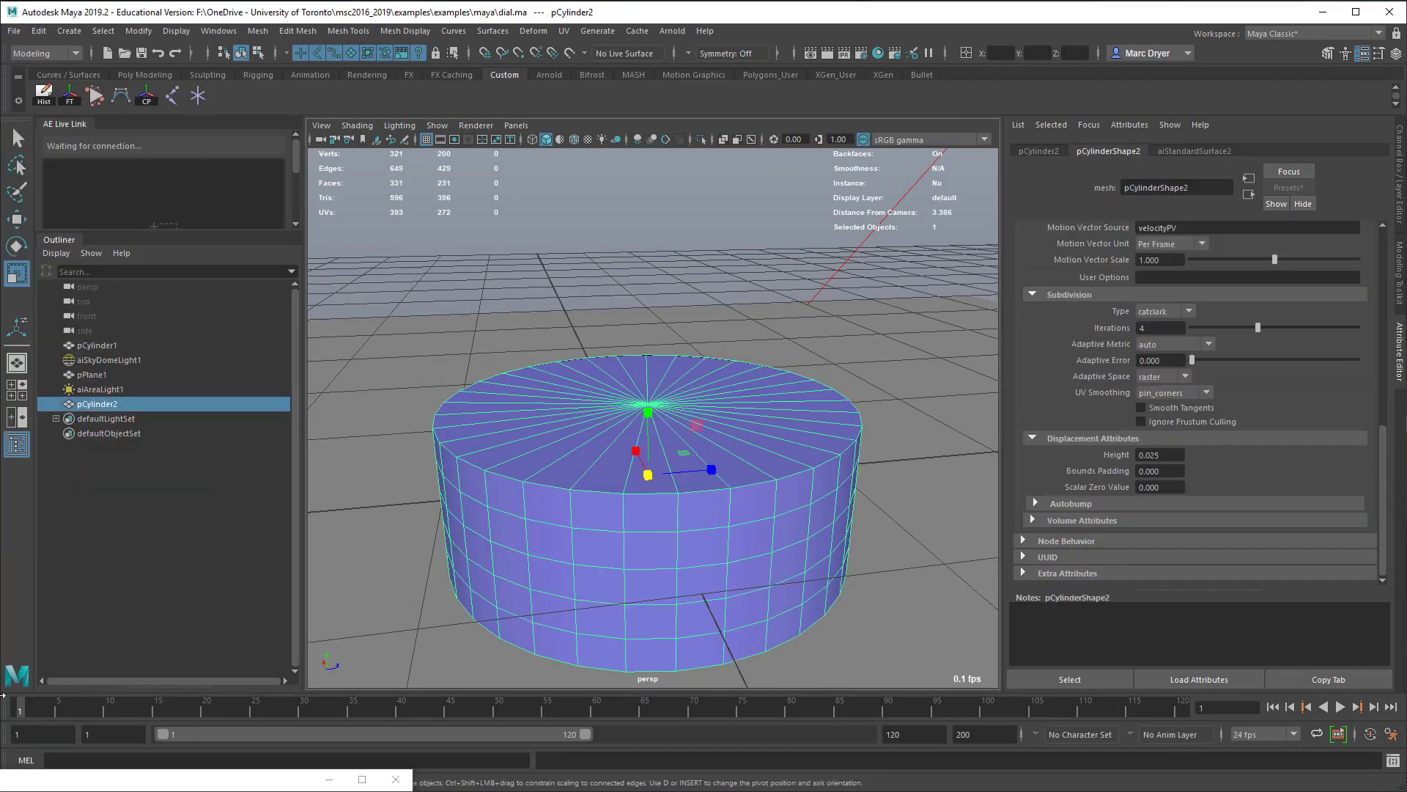
{"action": "left_click_drag", "start_coordinate": [219, 779], "coordinate": [300, 763]}
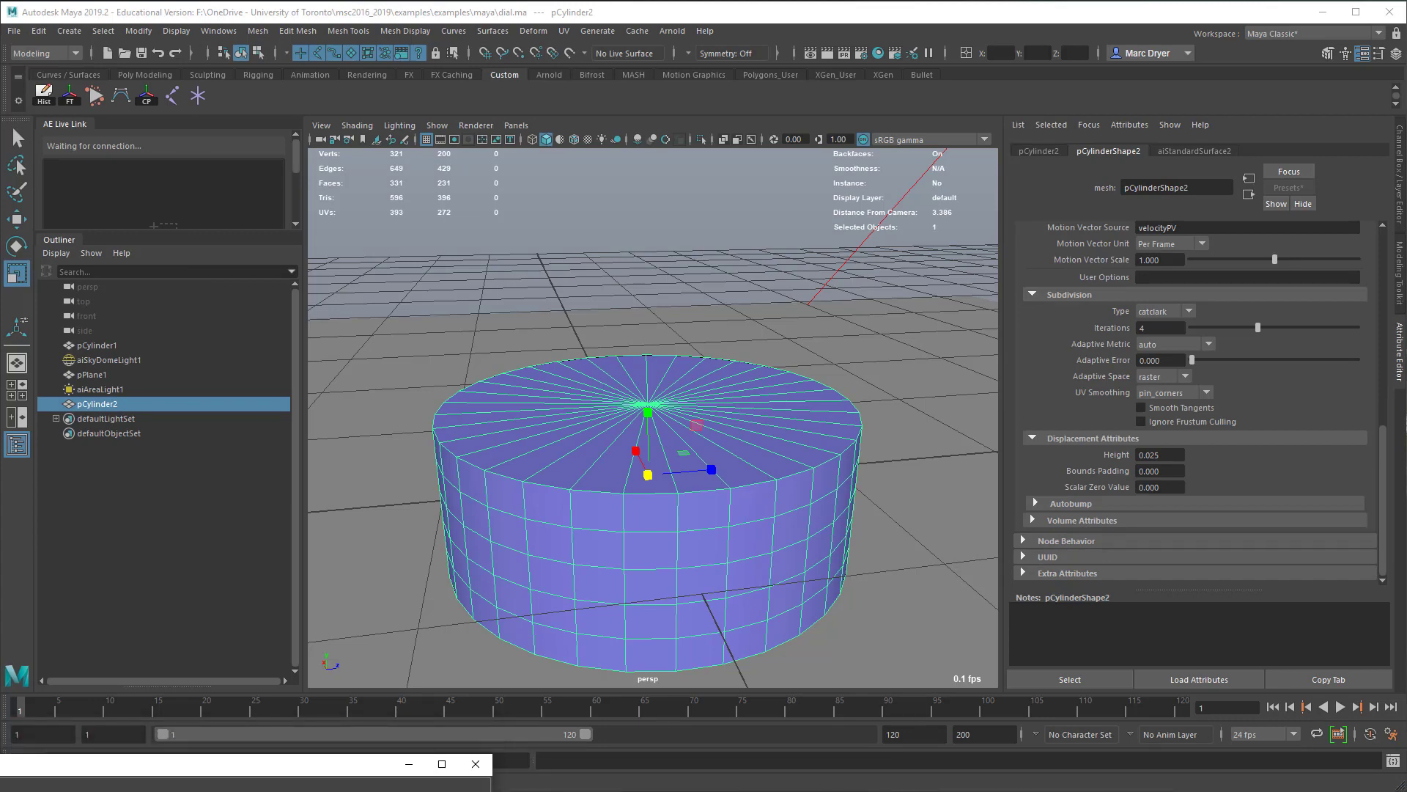
{"action": "left_click", "coordinate": [669, 32]}
{"action": "left_click", "coordinate": [705, 72]}
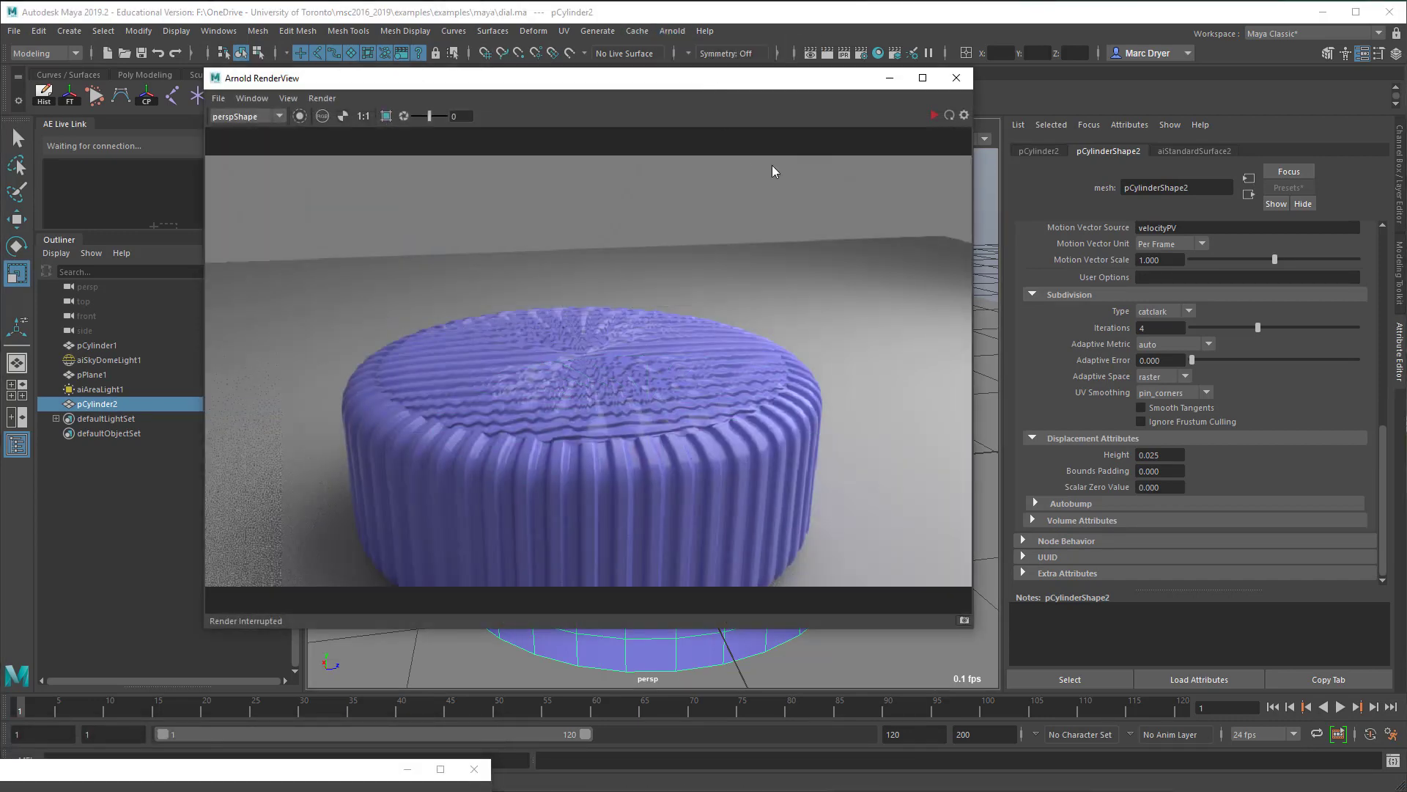
{"action": "left_click", "coordinate": [933, 115]}
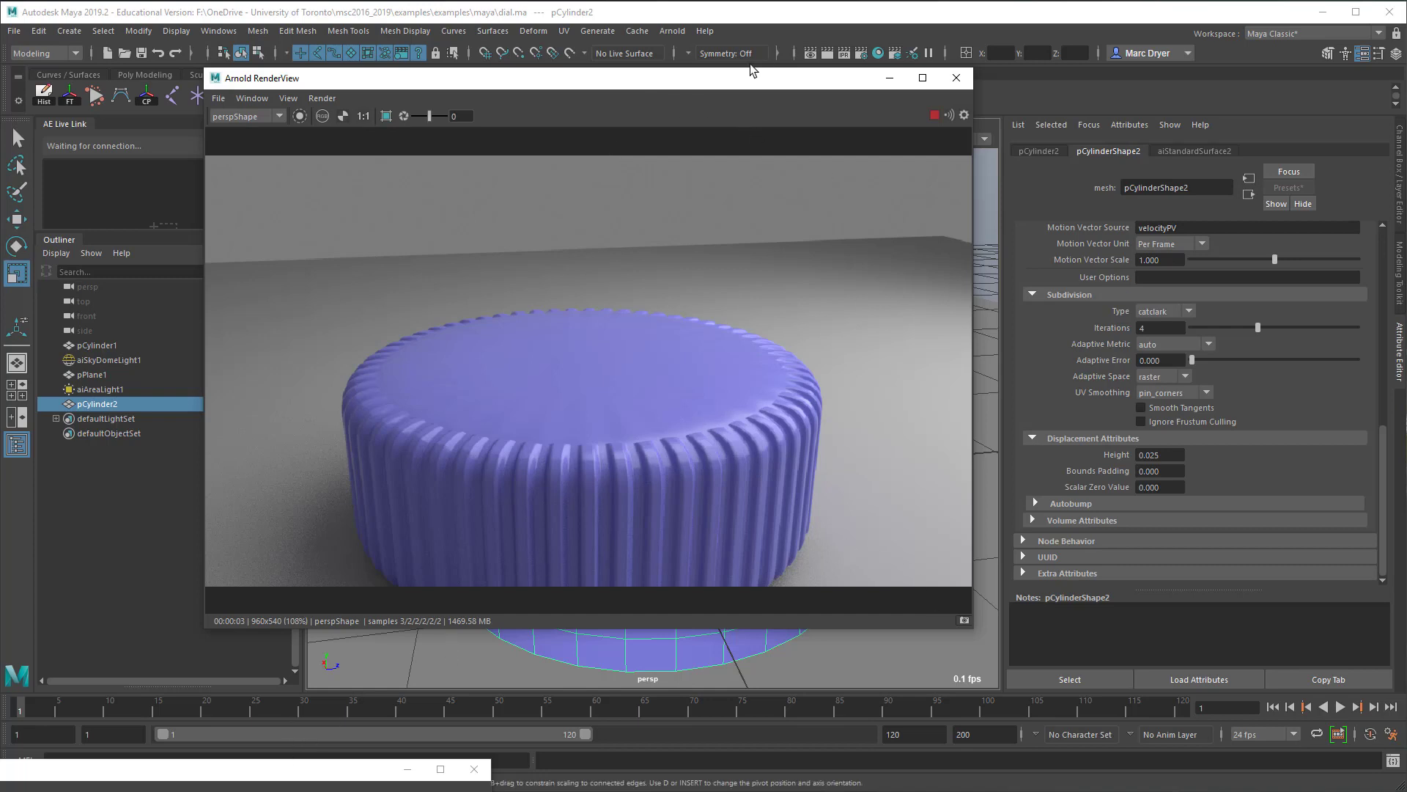
- Bring the node graph back, load the Vramp_capMask attributes, and place the render view so the ramp settings stay accessible
{"action": "left_click_drag", "start_coordinate": [655, 86], "coordinate": [1062, 111]}
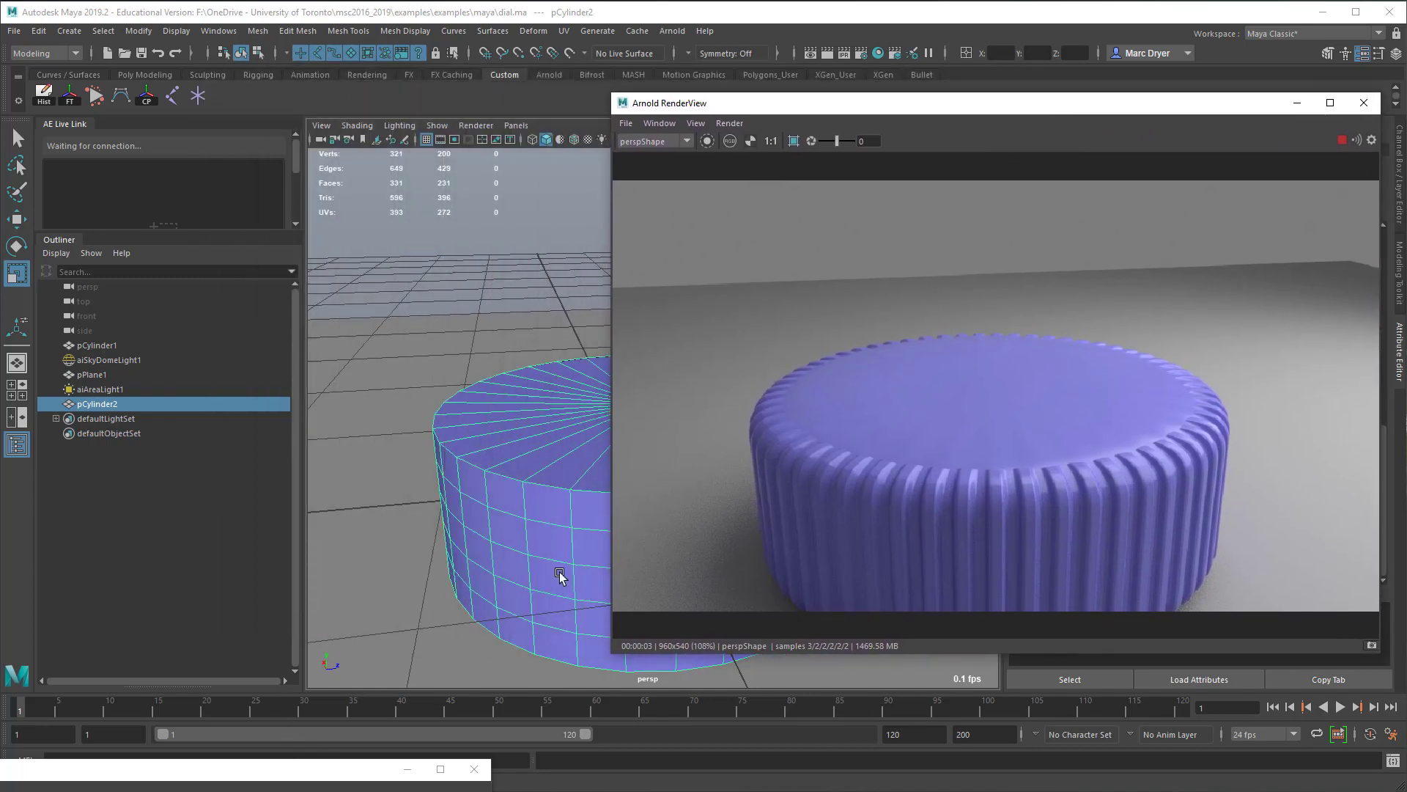
{"action": "left_click_drag", "start_coordinate": [240, 772], "coordinate": [382, 91]}
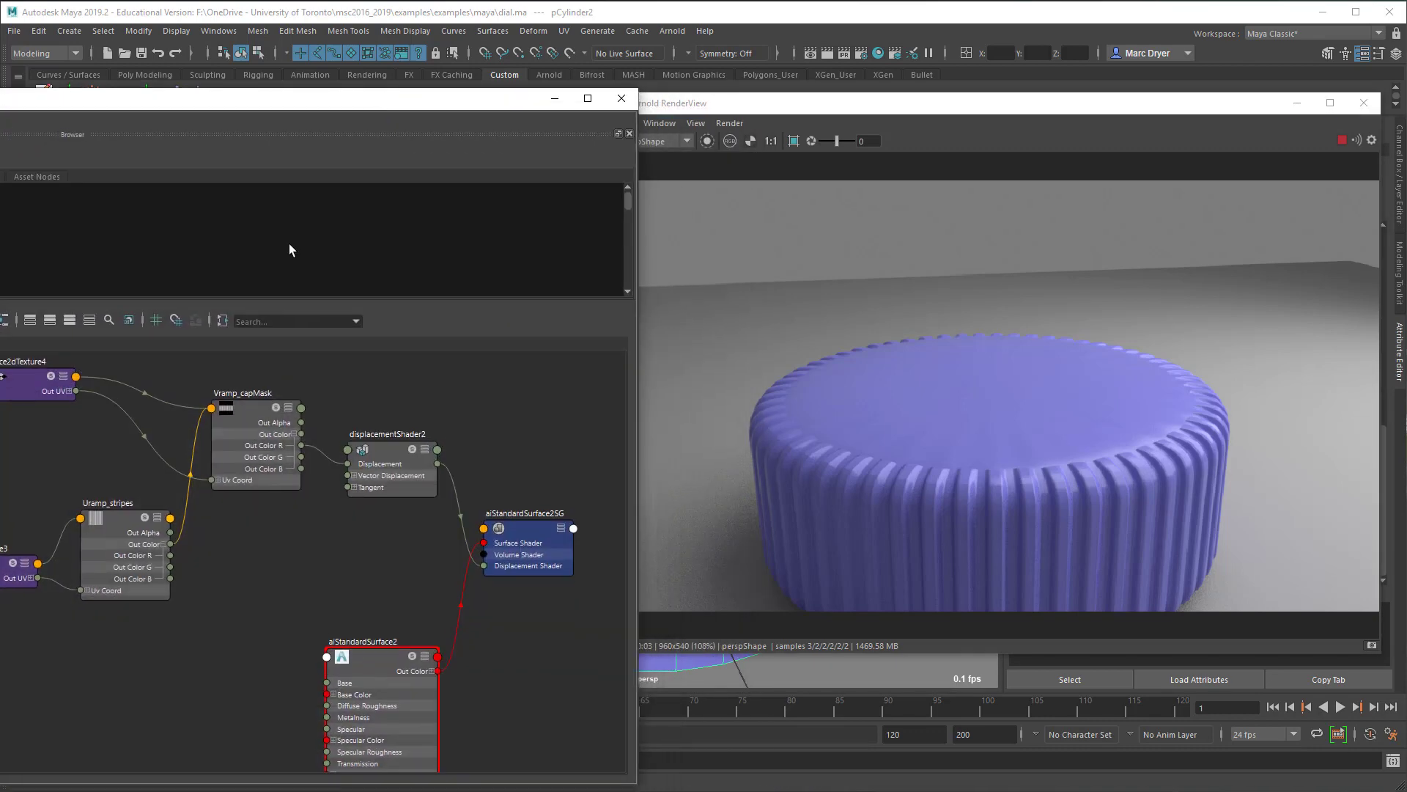
{"action": "left_click", "coordinate": [239, 415]}
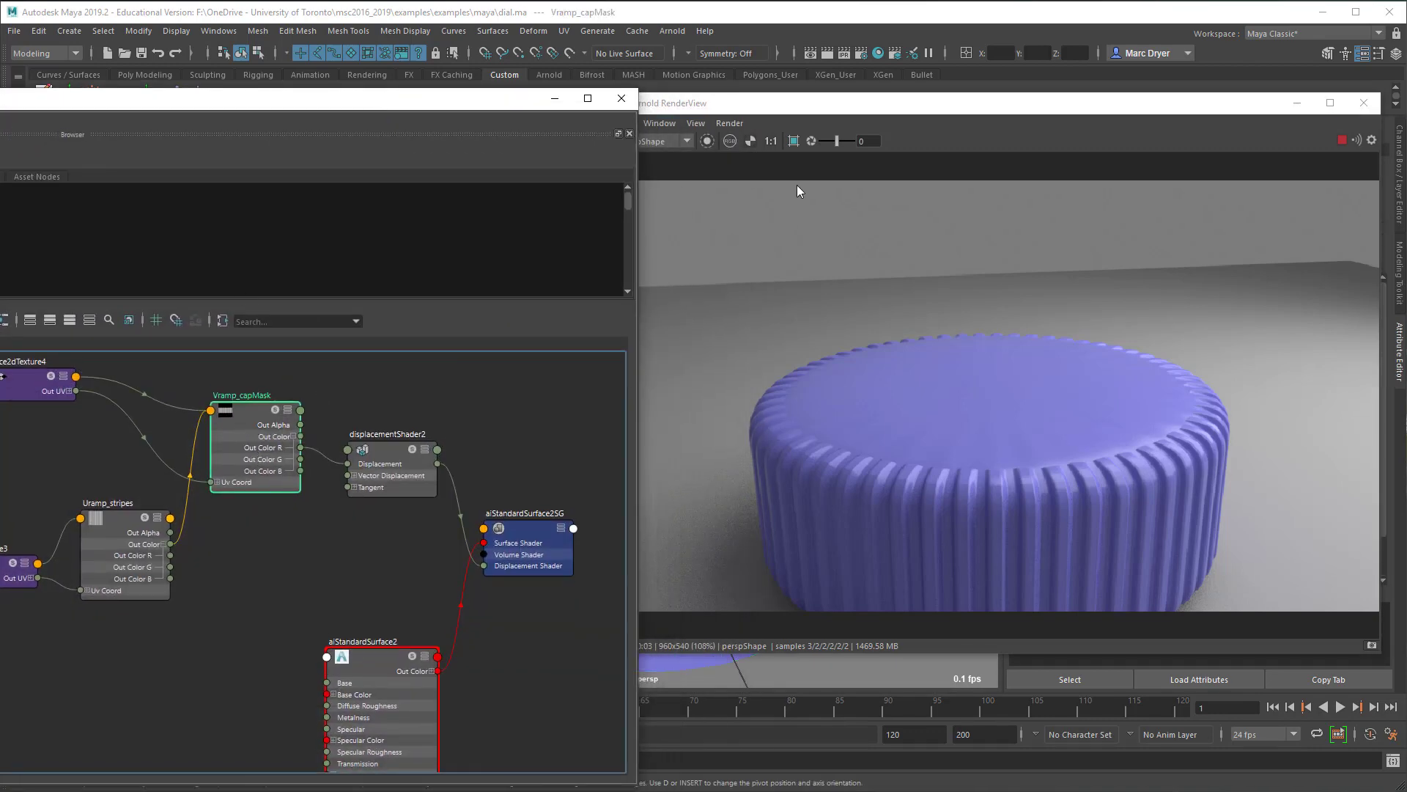
{"action": "left_click_drag", "start_coordinate": [861, 107], "coordinate": [445, 87]}
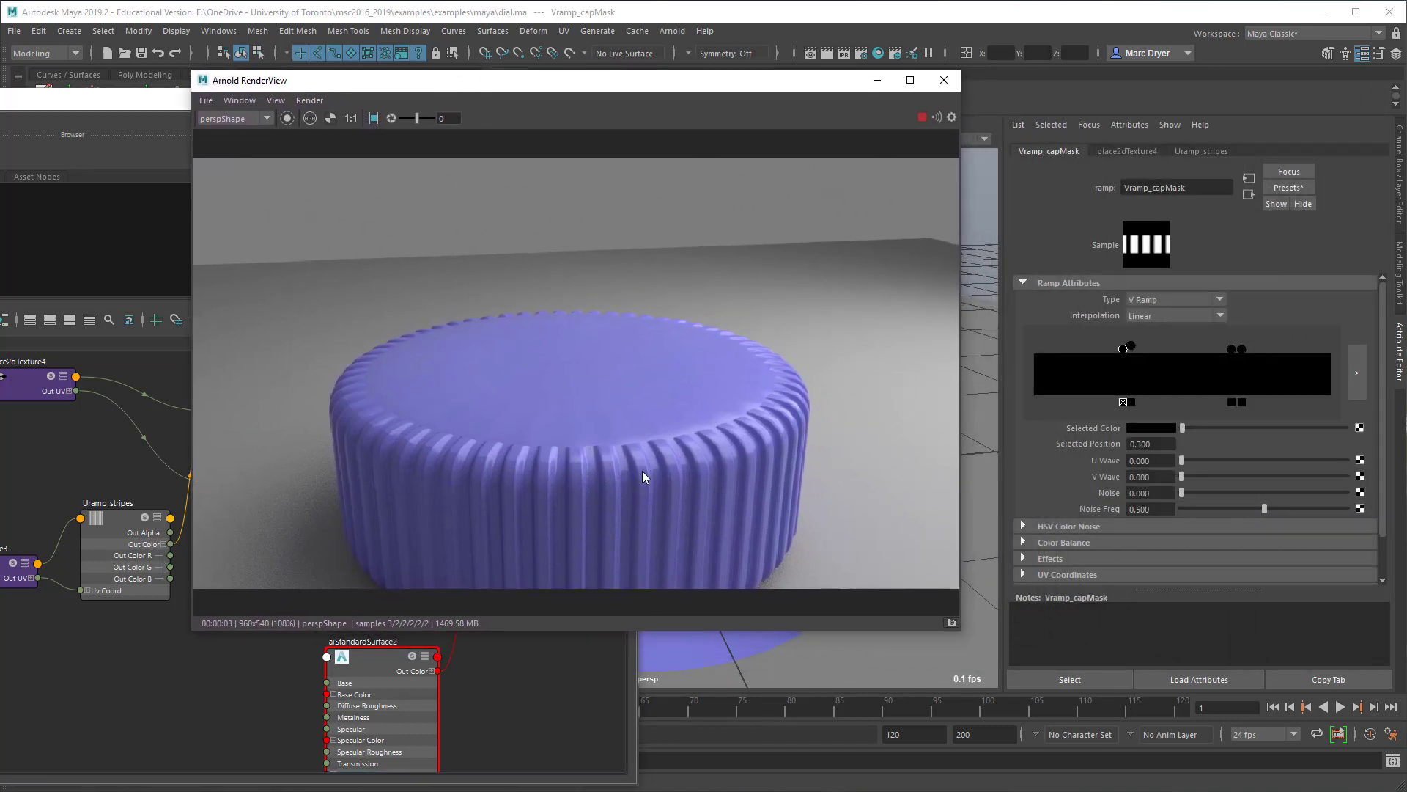
- Shift the V ramp's upper black handle slightly inward and move the striped handle beside it to position 0.629
{"action": "left_click", "coordinate": [1231, 349]}
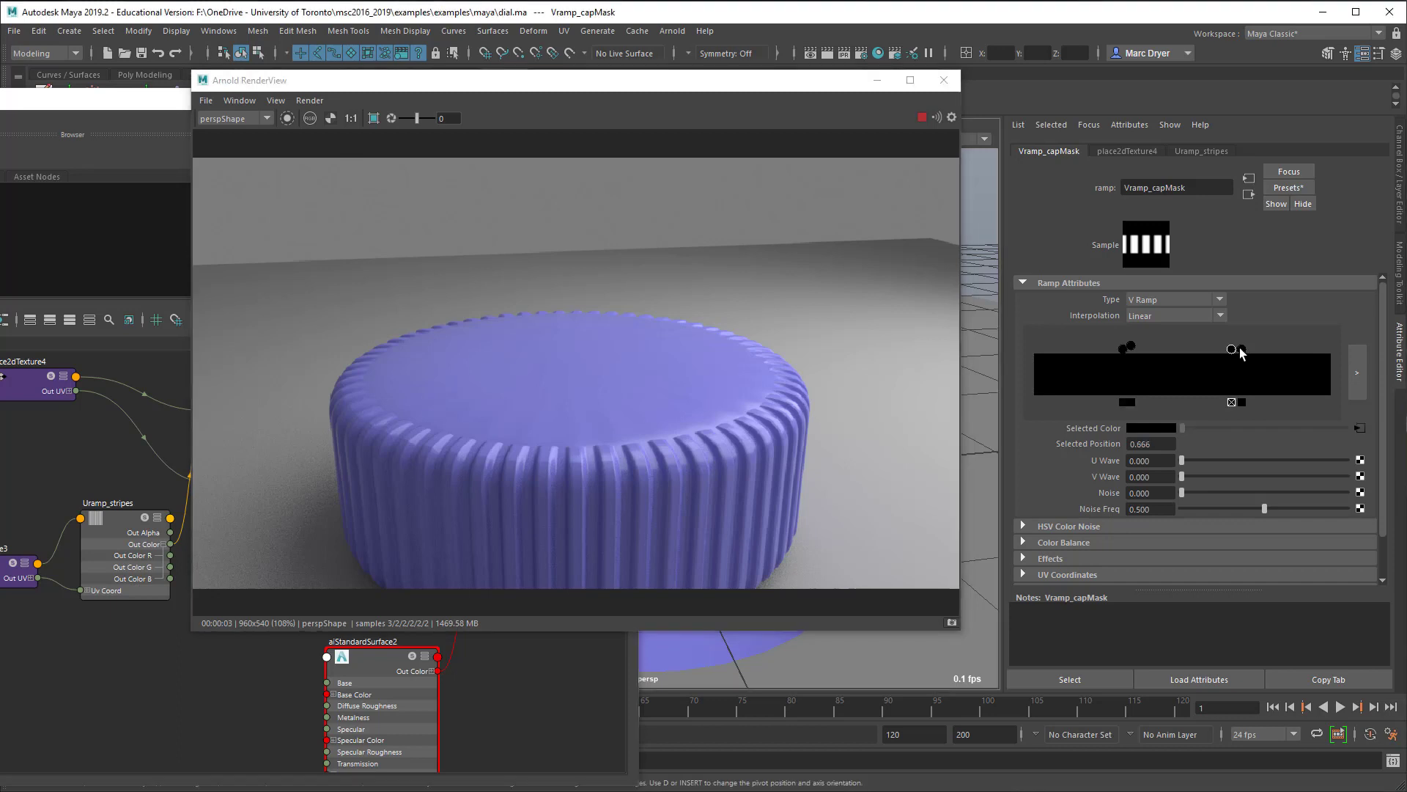
{"action": "left_click", "coordinate": [1242, 349]}
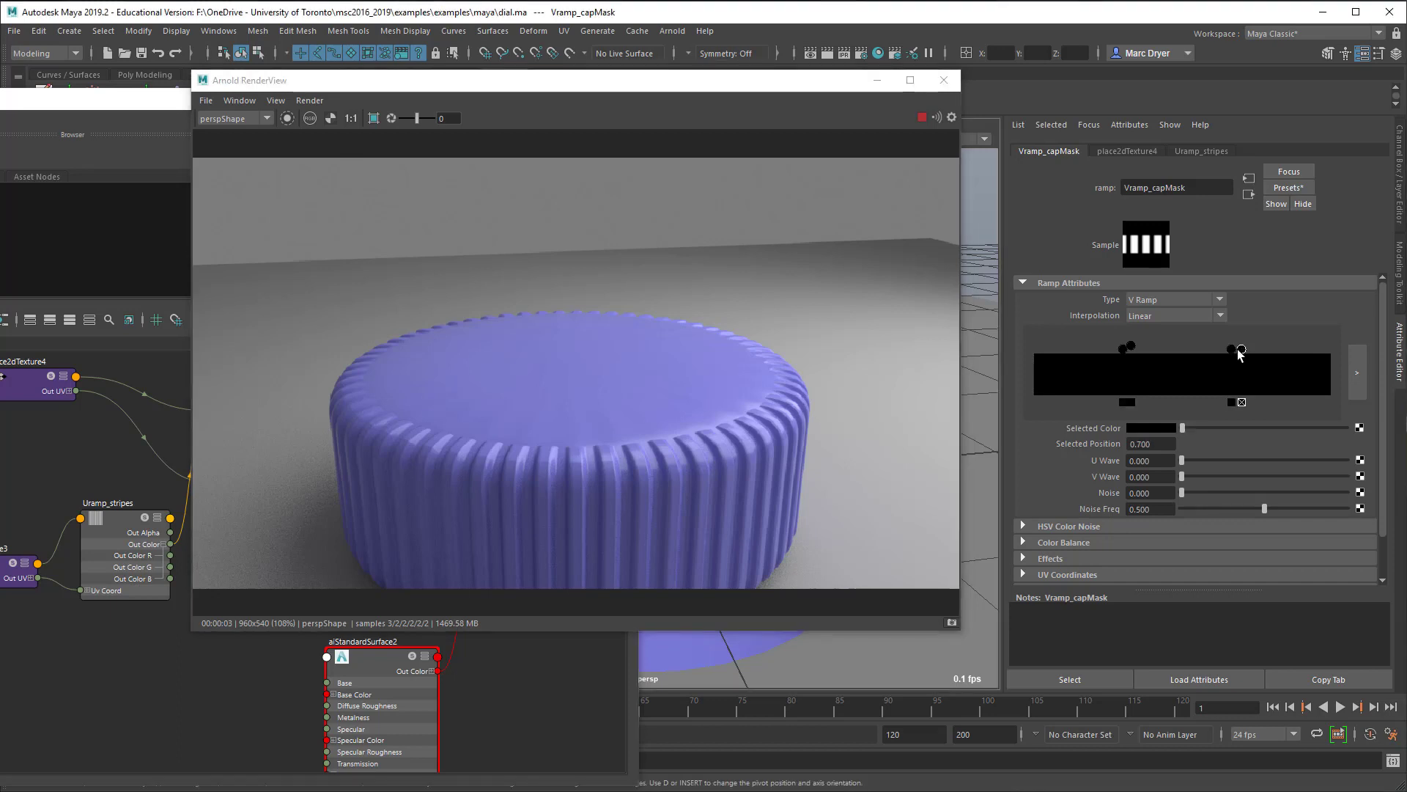
{"action": "left_click_drag", "start_coordinate": [1232, 349], "coordinate": [1230, 349]}
{"action": "left_click", "coordinate": [1239, 349]}
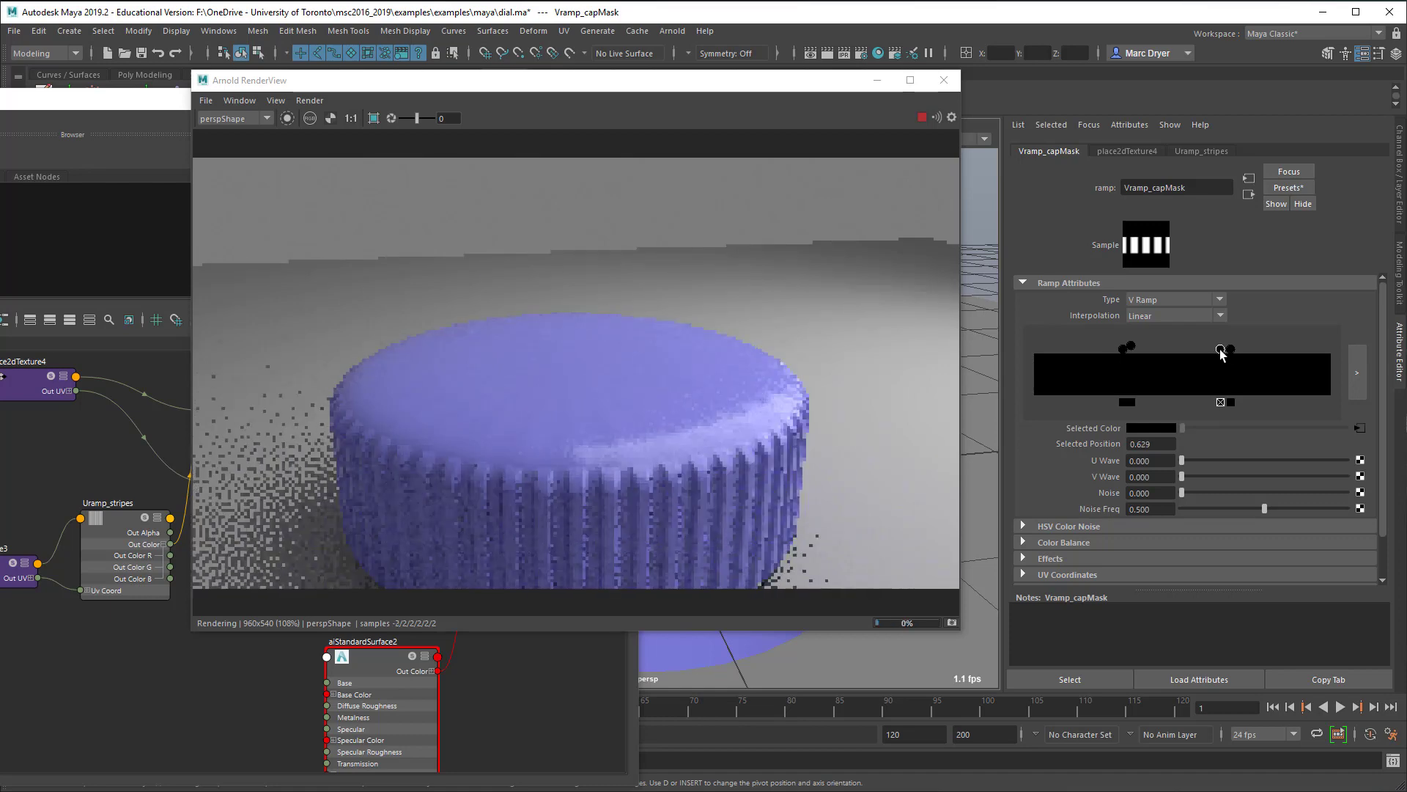
{"action": "left_click_drag", "start_coordinate": [1229, 350], "coordinate": [1218, 350]}
- Shift the V ramp's lower pair of handles slightly inward, placing the black one at position 0.322
{"action": "left_click_drag", "start_coordinate": [790, 389], "coordinate": [655, 269], "text": "alt"}
{"action": "right_click_drag", "start_coordinate": [655, 269], "coordinate": [825, 264], "text": "alt"}
{"action": "left_click_drag", "start_coordinate": [1130, 351], "coordinate": [1130, 350]}
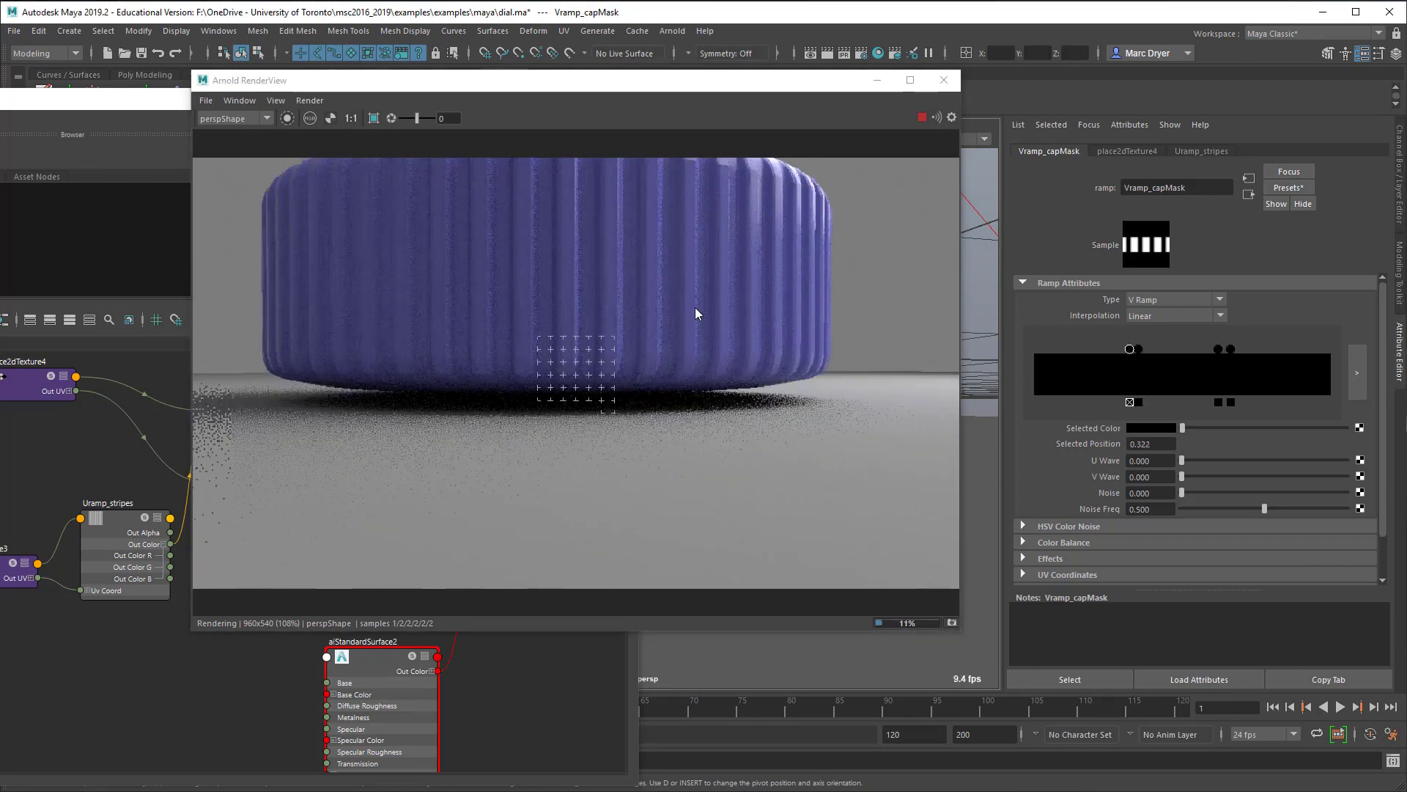
- Examine the rendered dial's top rim and side ridges from several angles, and stop the render
{"action": "left_click_drag", "start_coordinate": [694, 306], "coordinate": [702, 350], "text": "alt"}
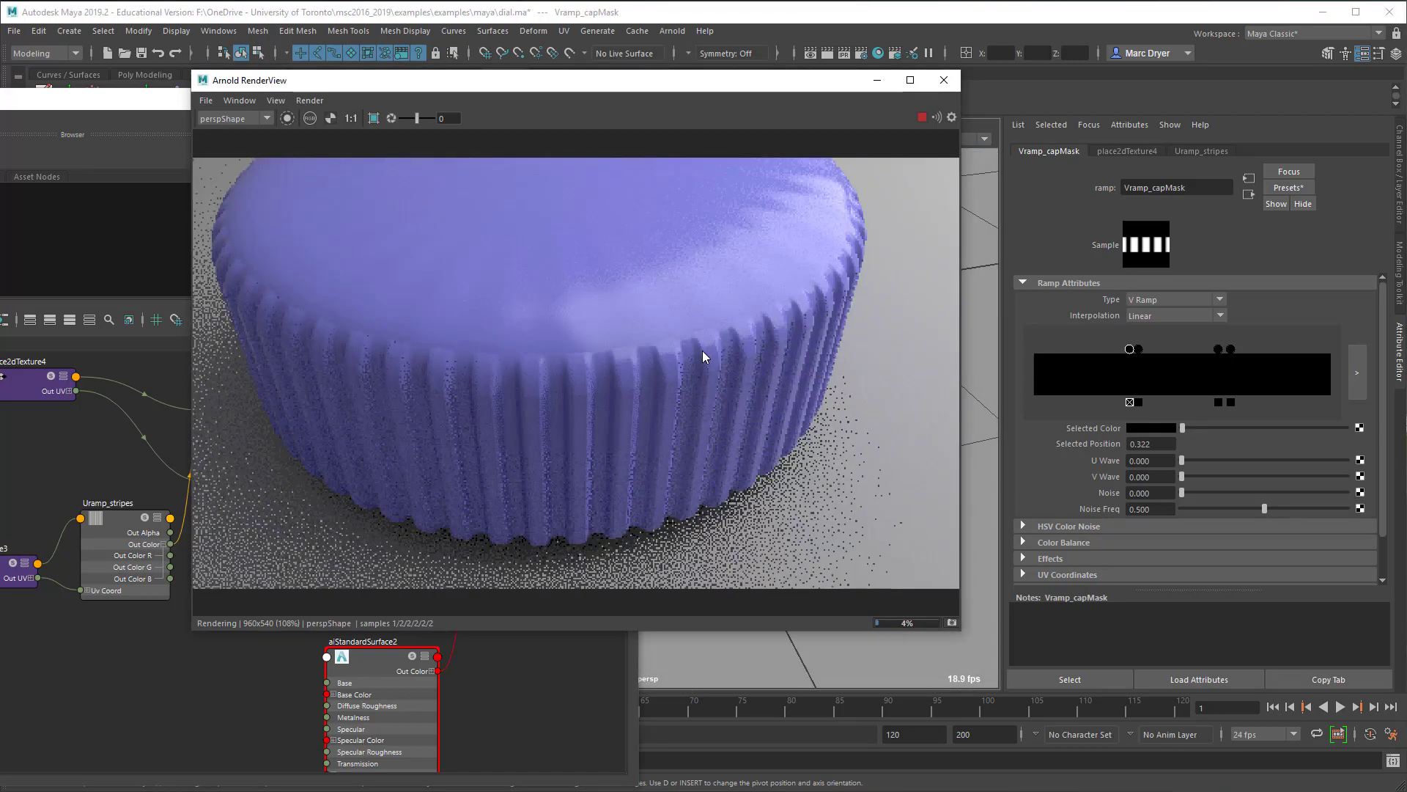
{"action": "right_click_drag", "start_coordinate": [739, 372], "coordinate": [526, 355], "text": "alt"}
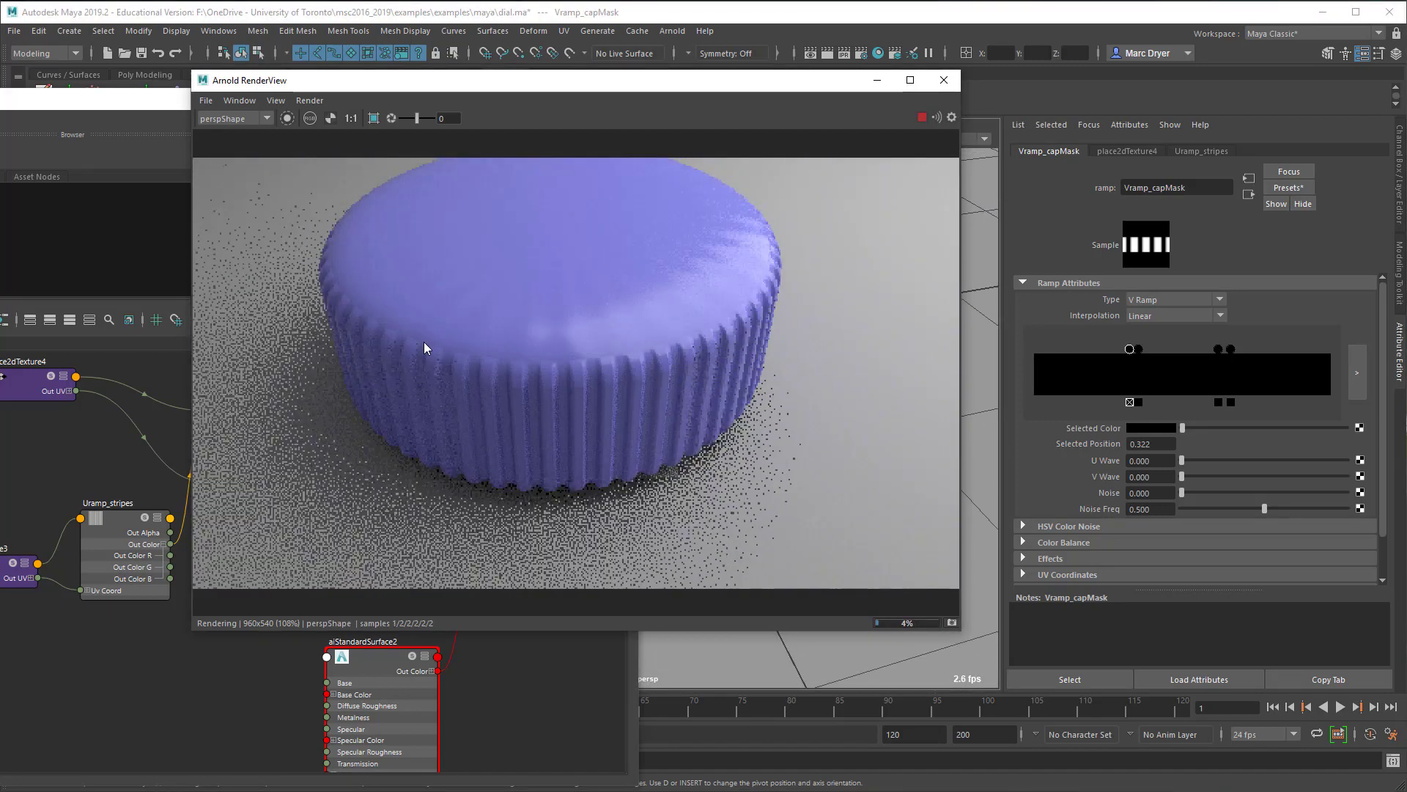
{"action": "left_click_drag", "start_coordinate": [500, 318], "coordinate": [676, 265], "text": "alt"}
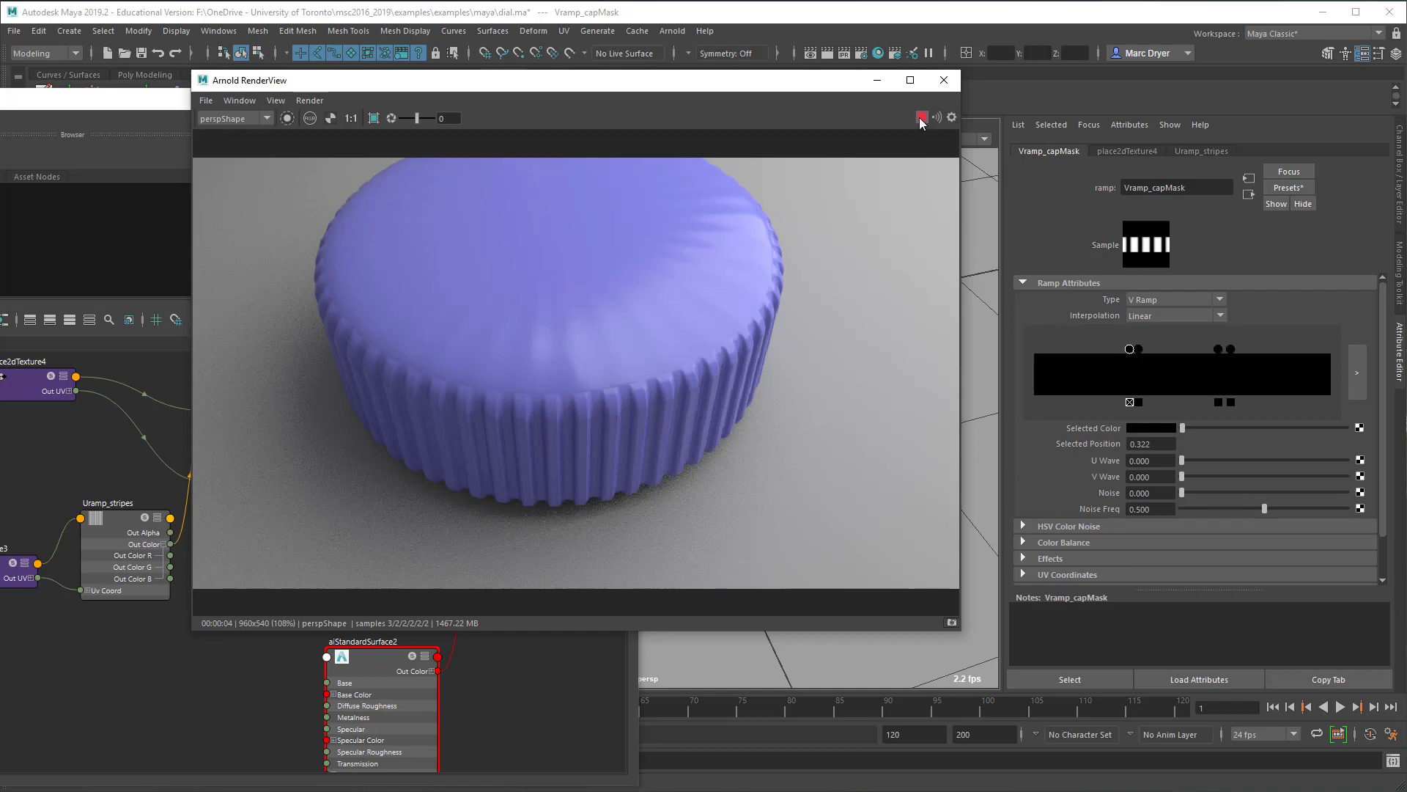
{"action": "left_click_drag", "start_coordinate": [658, 375], "coordinate": [691, 322], "text": "alt"}
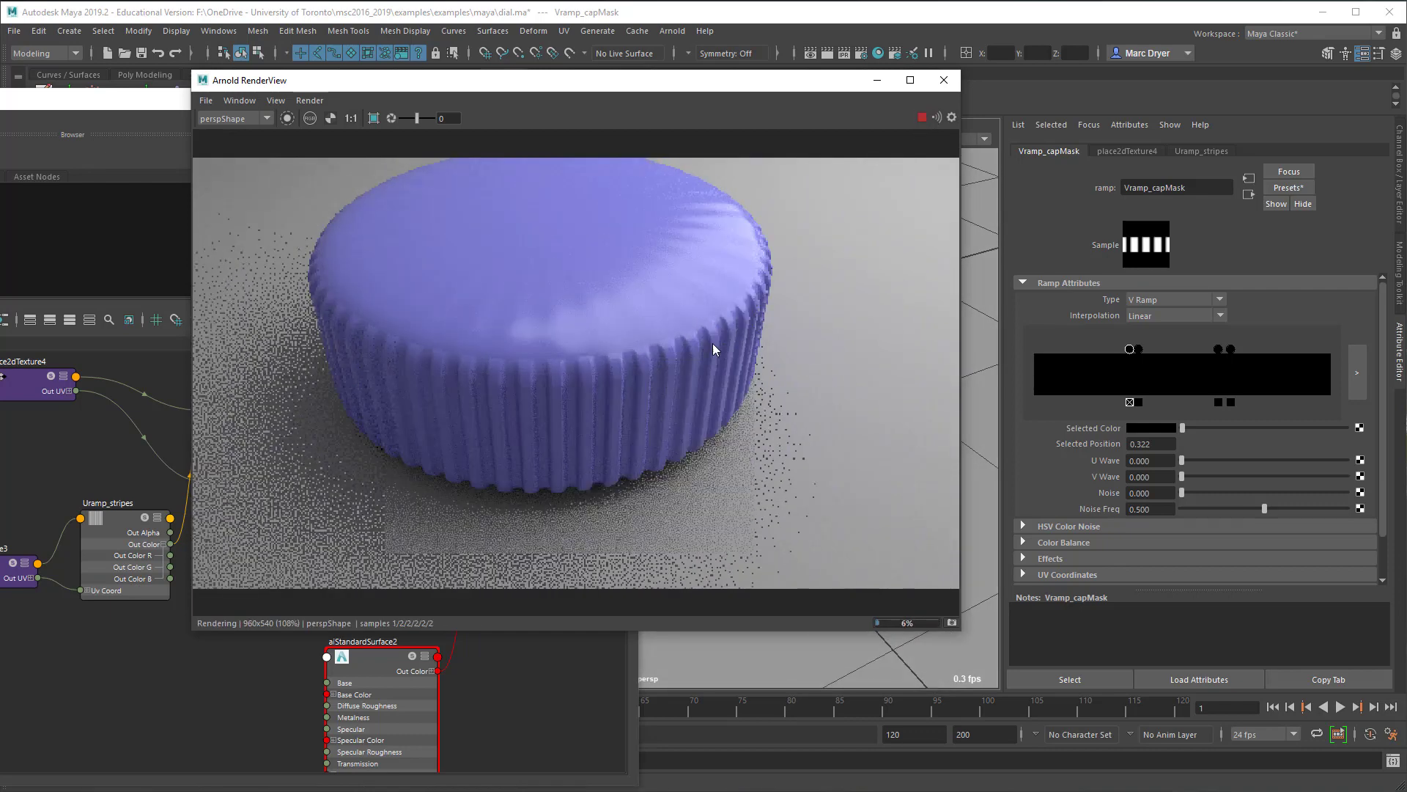
{"action": "left_click", "coordinate": [922, 118]}
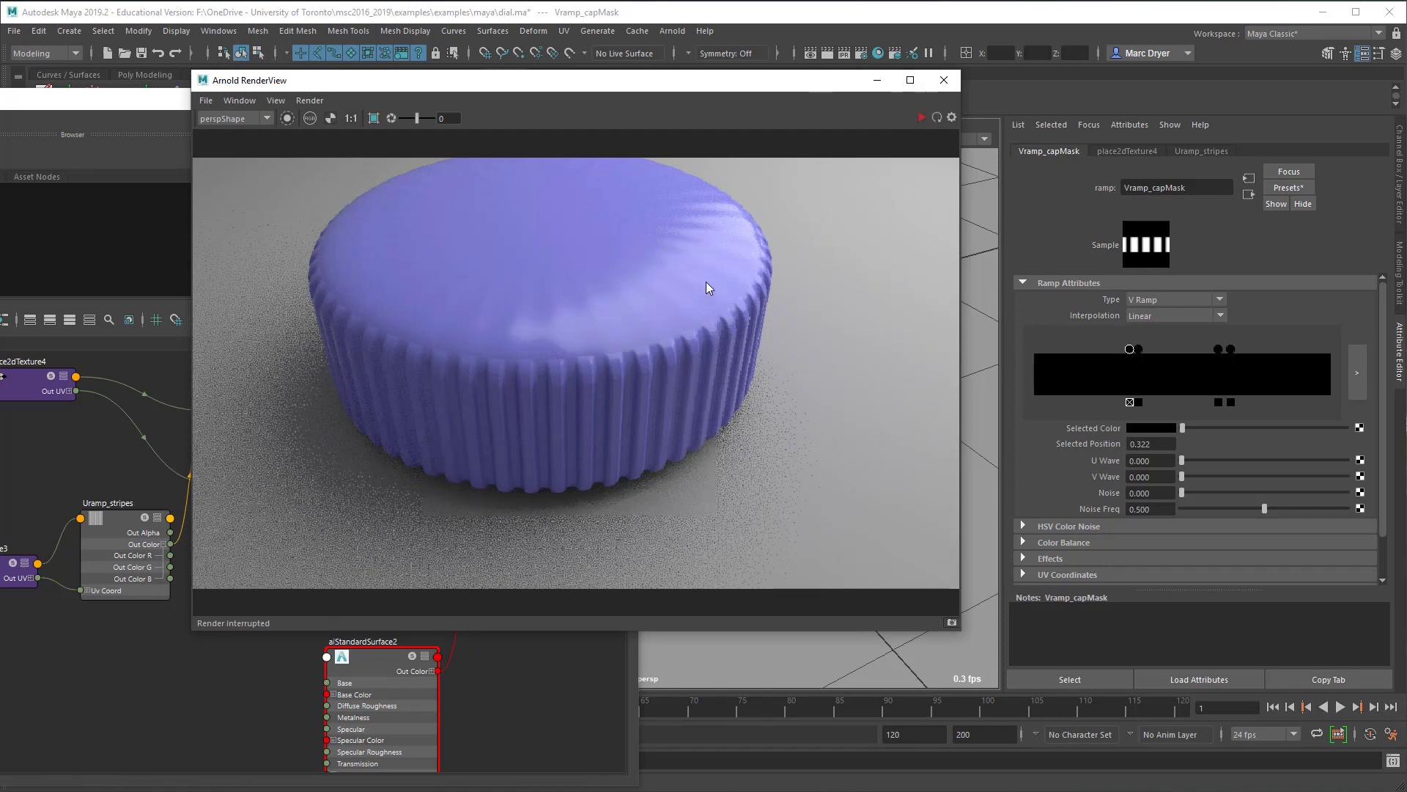
- Close the render view, minimize the node graph window, and select the pCylinder2 dial
{"action": "left_click", "coordinate": [944, 80]}
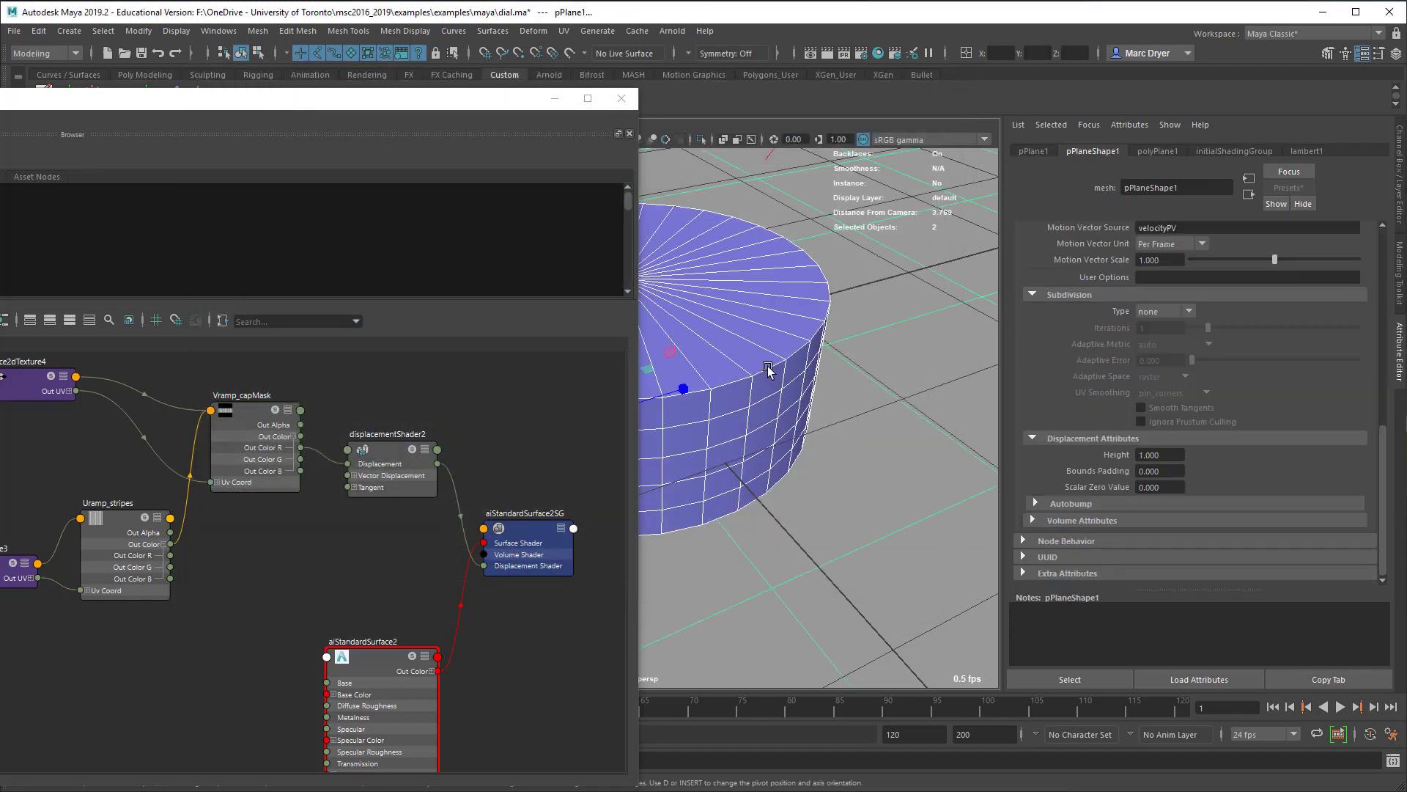
{"action": "right_click", "coordinate": [768, 366]}
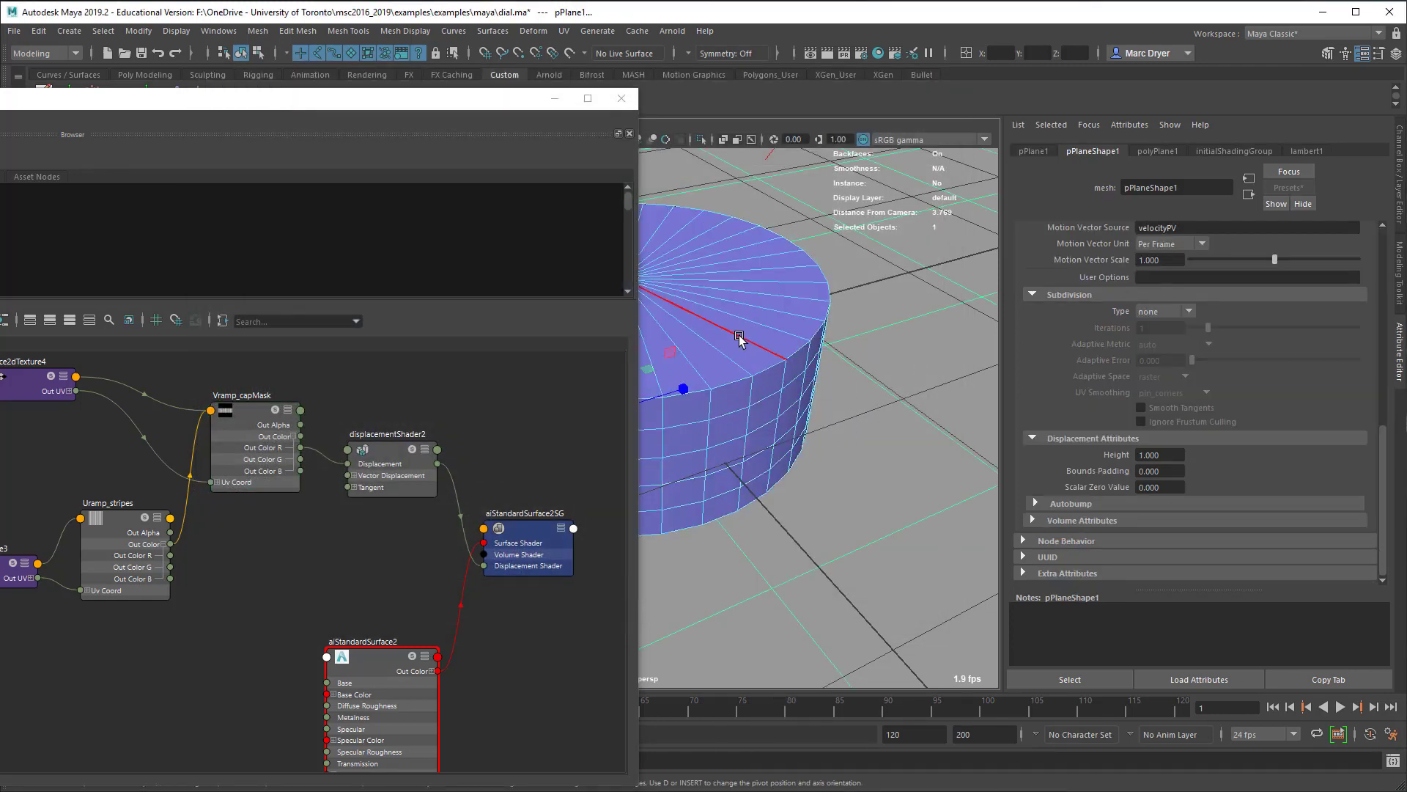
{"action": "left_click", "coordinate": [554, 99]}
{"action": "scroll", "coordinate": [754, 471], "scroll_direction": "up", "scroll_amount": 5}
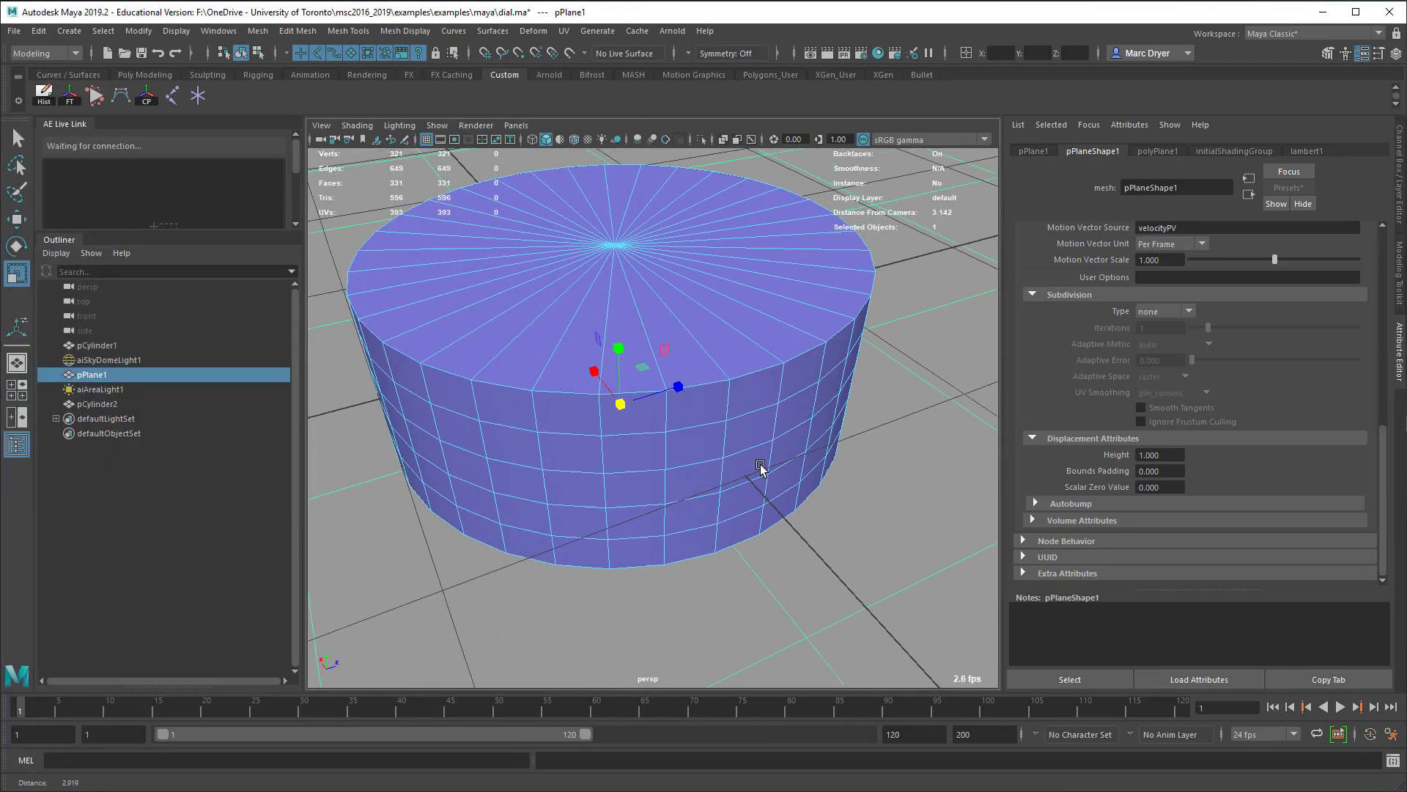
{"action": "left_click", "coordinate": [766, 406]}
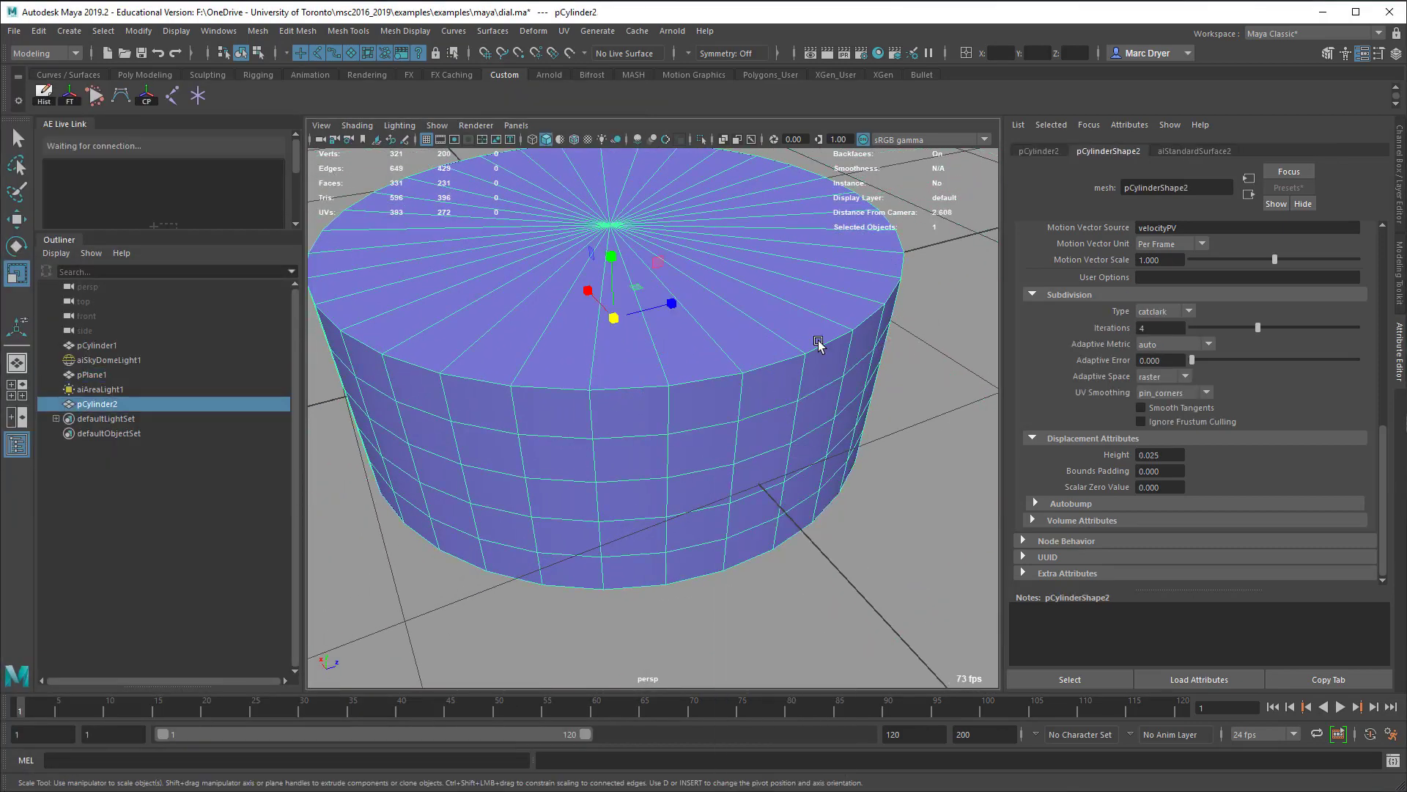
- Select the cylinder's complete top and bottom rim edge loops in edge mode
{"action": "right_click_drag", "start_coordinate": [820, 341], "coordinate": [819, 302]}
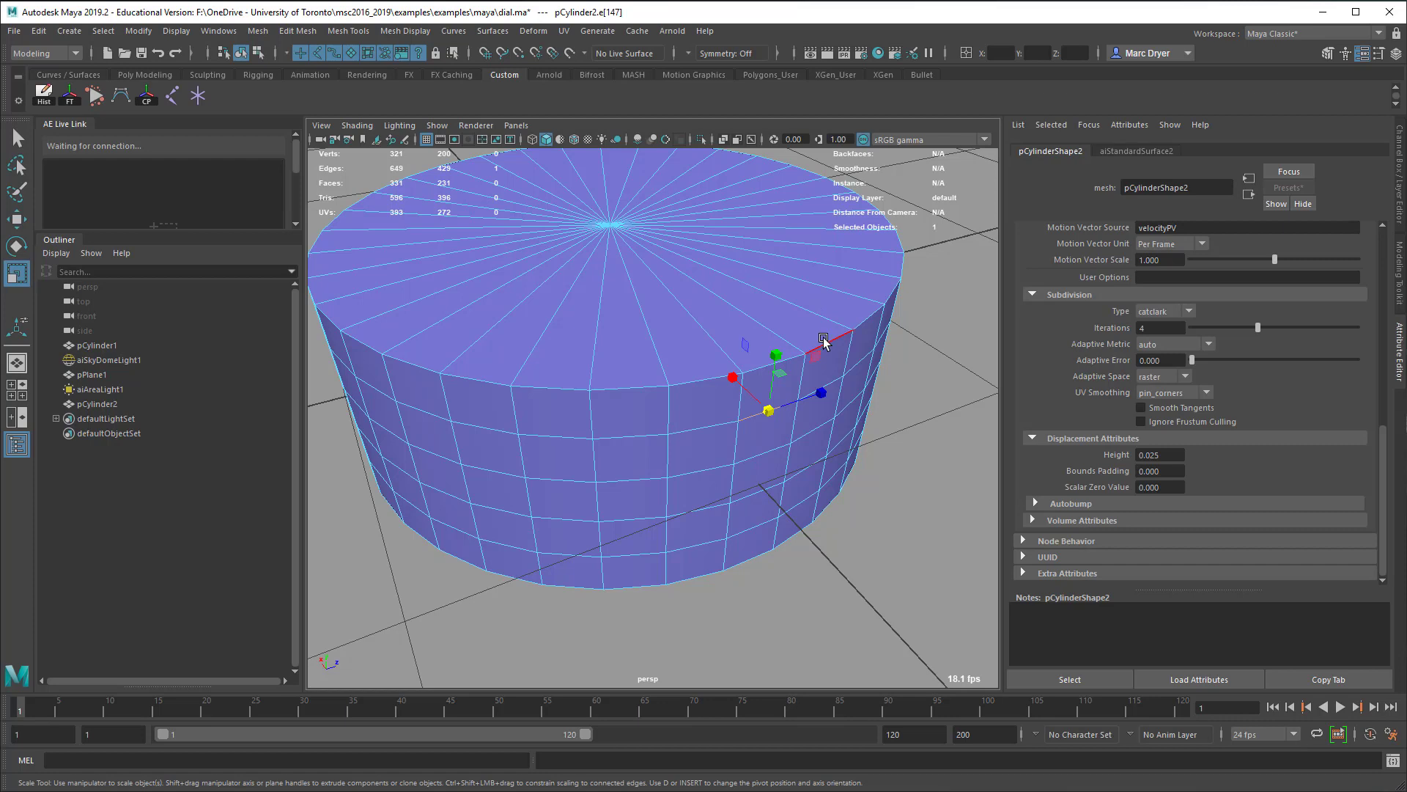
{"action": "double_click", "coordinate": [822, 342]}
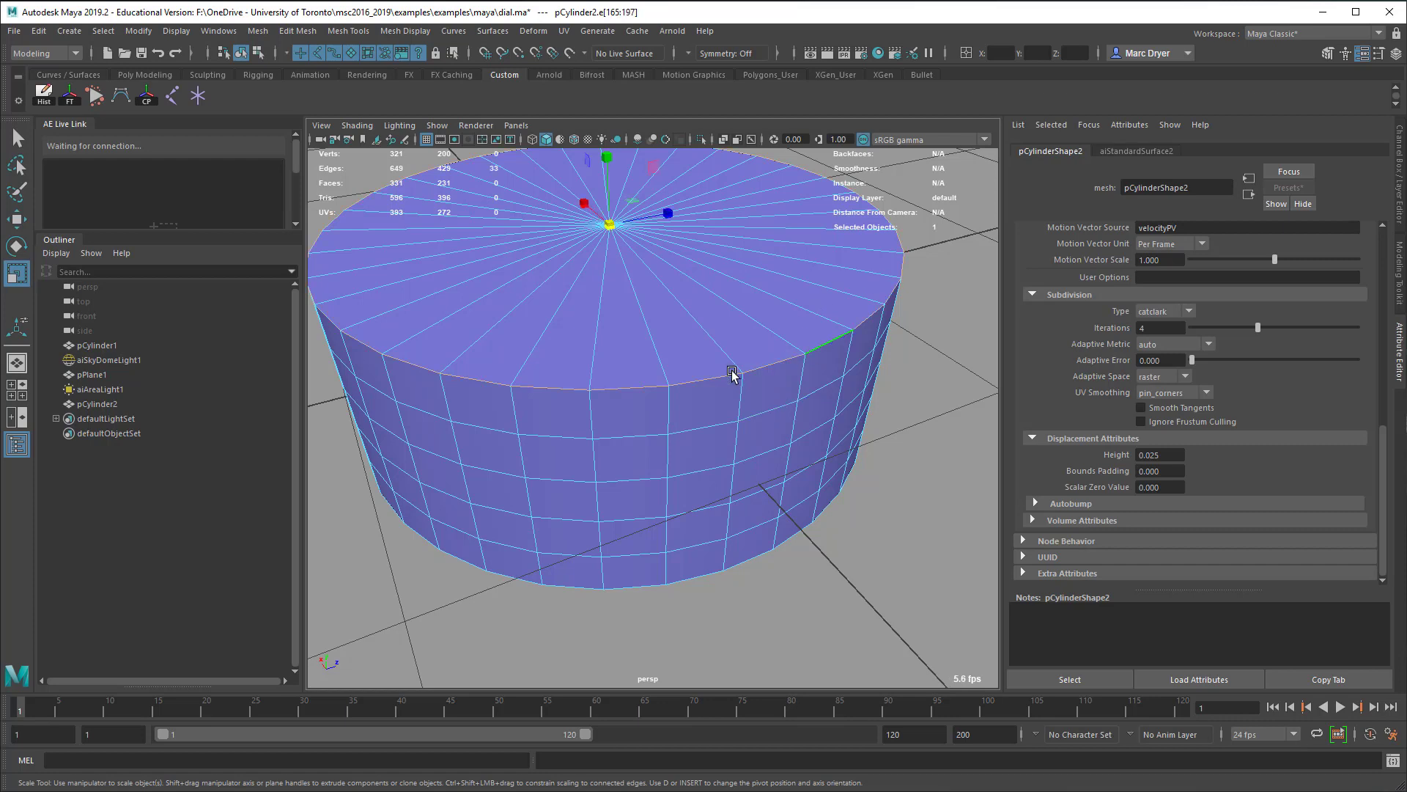
{"action": "double_click", "coordinate": [693, 579], "text": "shift"}
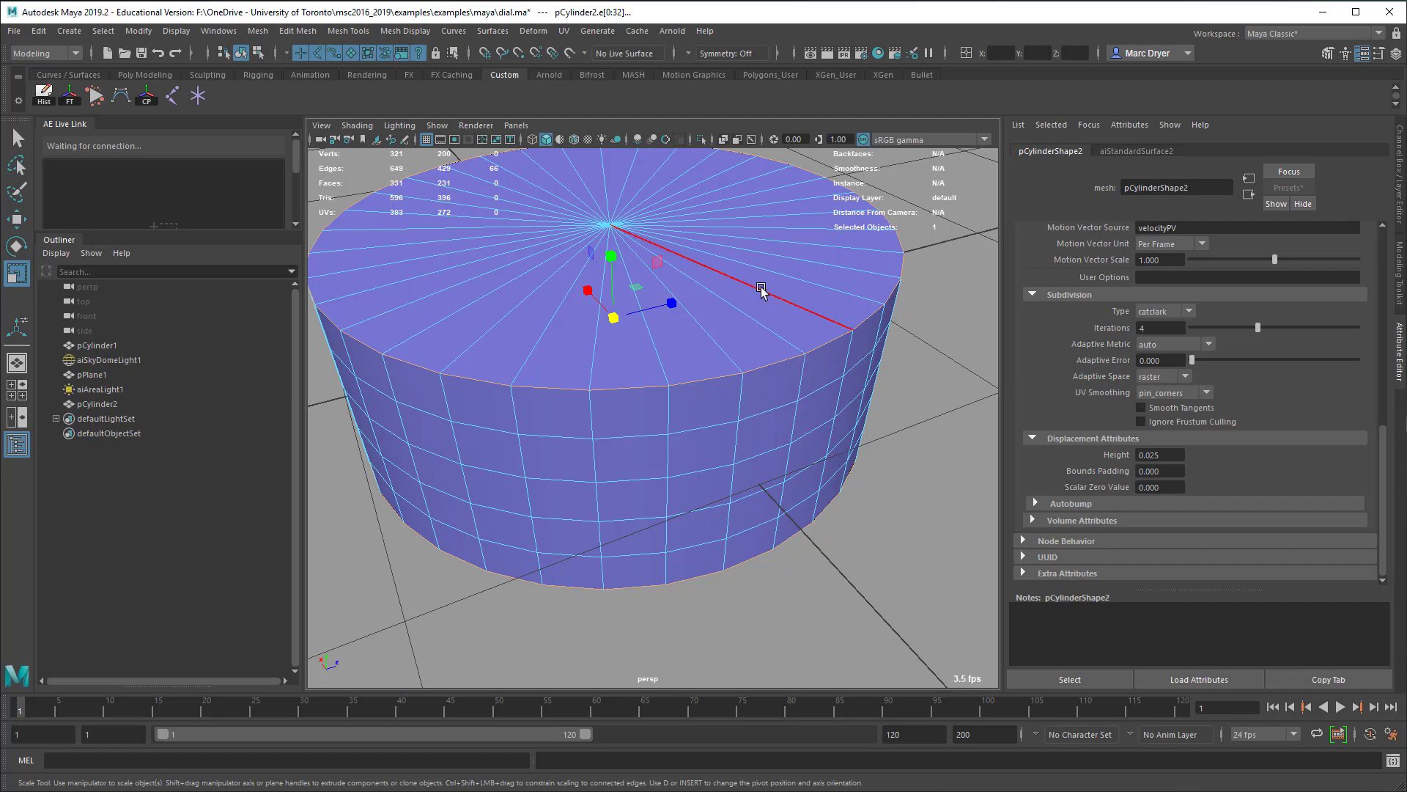
- Bevel the selected rim edges with a fraction of 0.1 and 3 segments
{"action": "left_click", "coordinate": [1400, 286]}
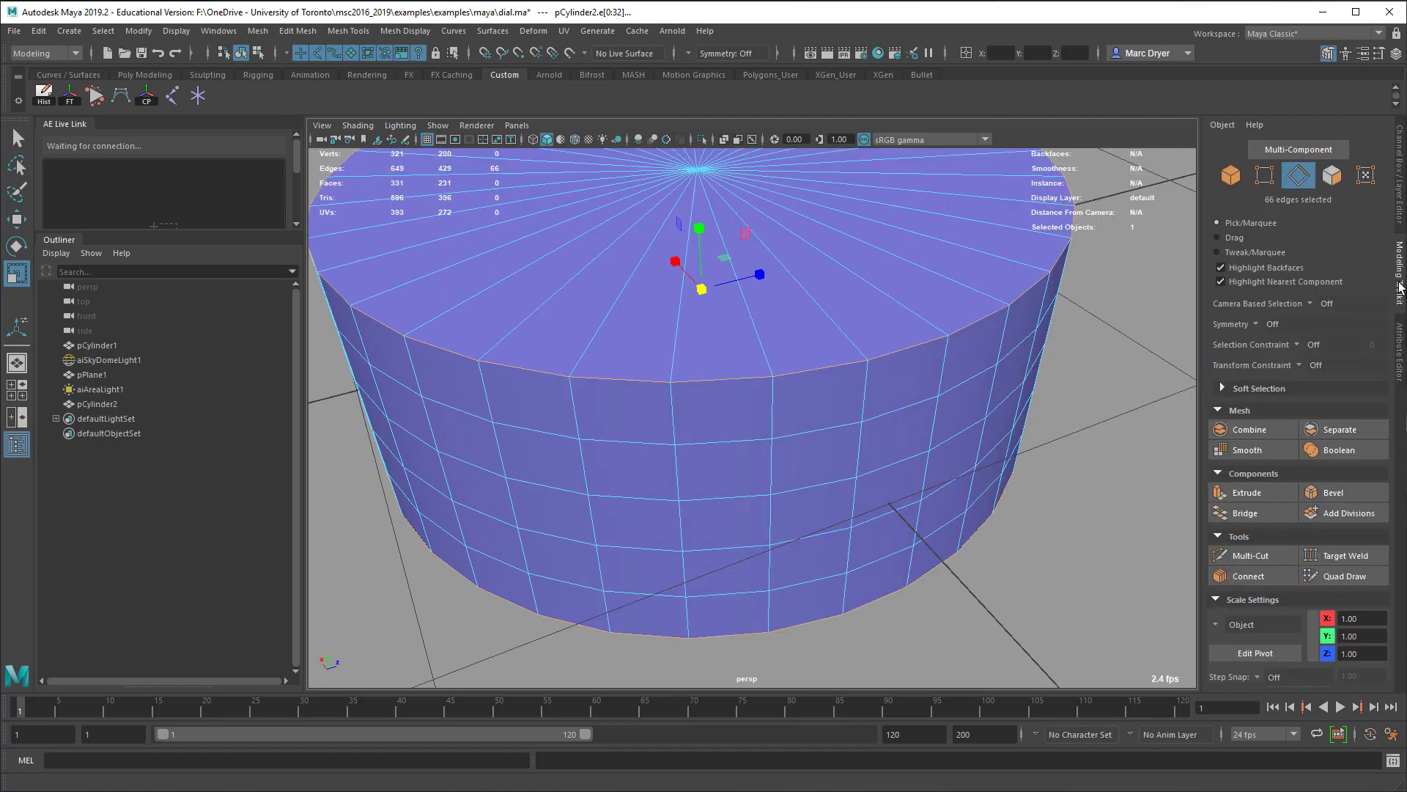
{"action": "left_click", "coordinate": [1327, 494]}
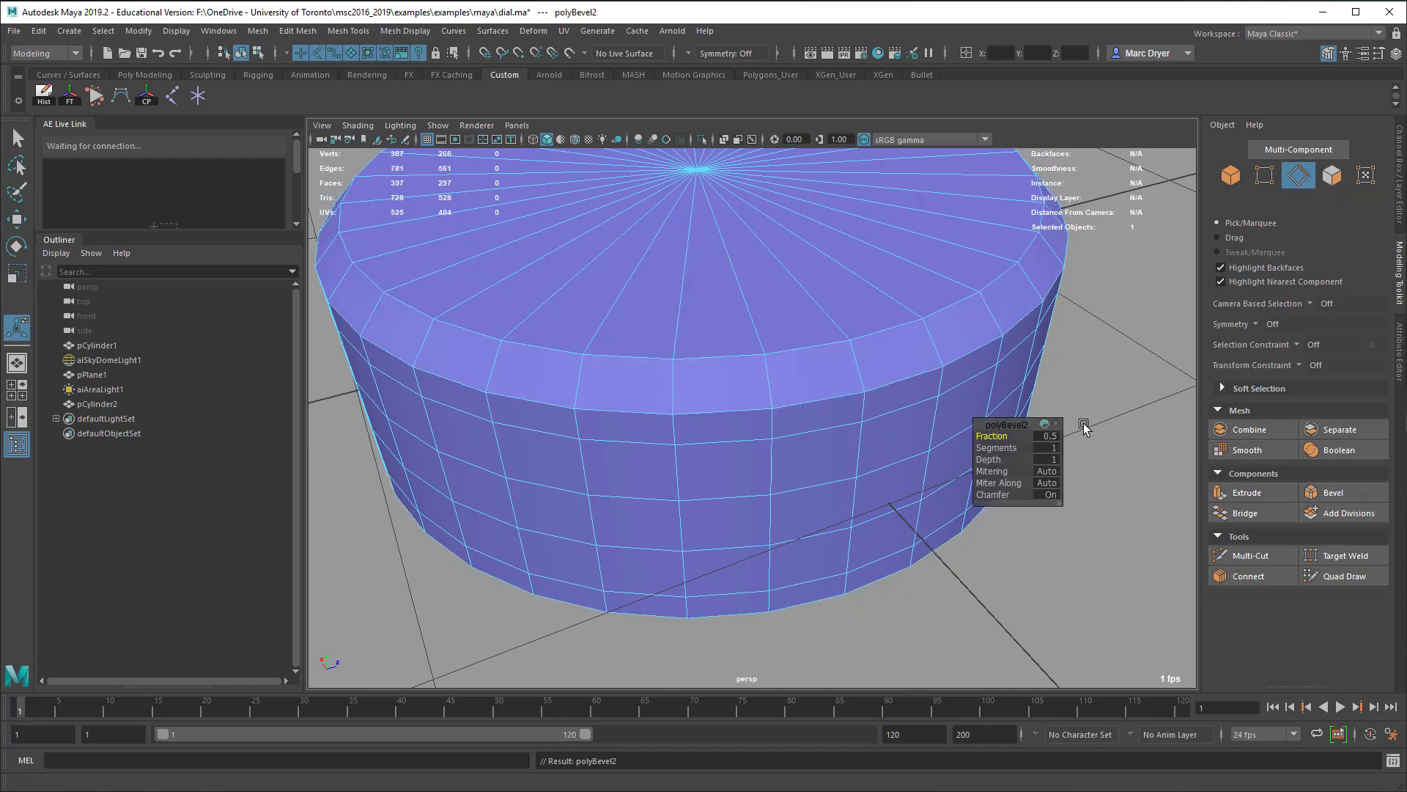
{"action": "mouse_move", "coordinate": [1004, 438]}
{"action": "left_mouse_down"}
{"action": "mouse_move", "coordinate": [987, 438]}
{"action": "mouse_move", "coordinate": [1020, 450]}
{"action": "left_mouse_up"}
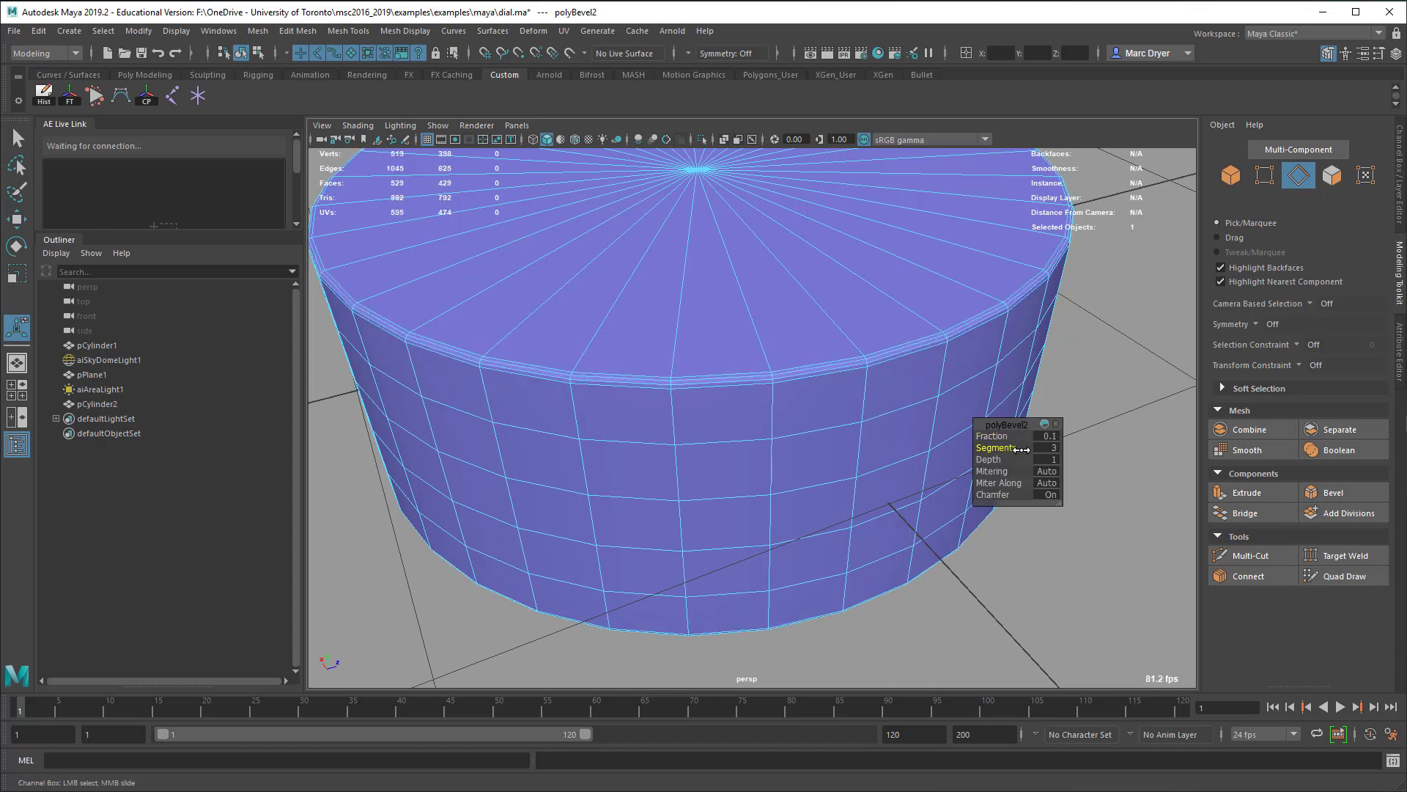
- Return the beveled cylinder to object mode, frame it in the view, and save the scene
{"action": "right_click_drag", "start_coordinate": [870, 397], "coordinate": [929, 392]}
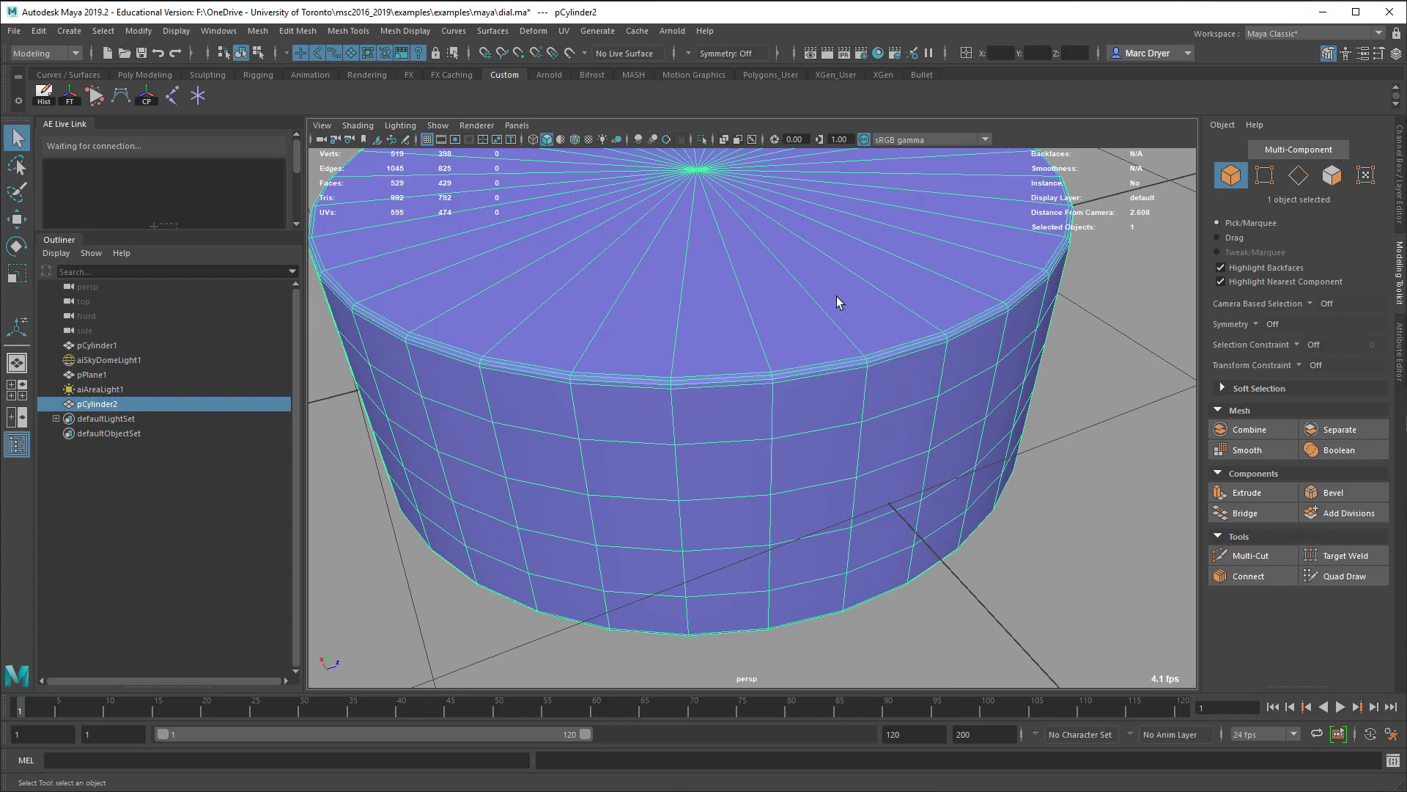
{"action": "key", "text": "f"}
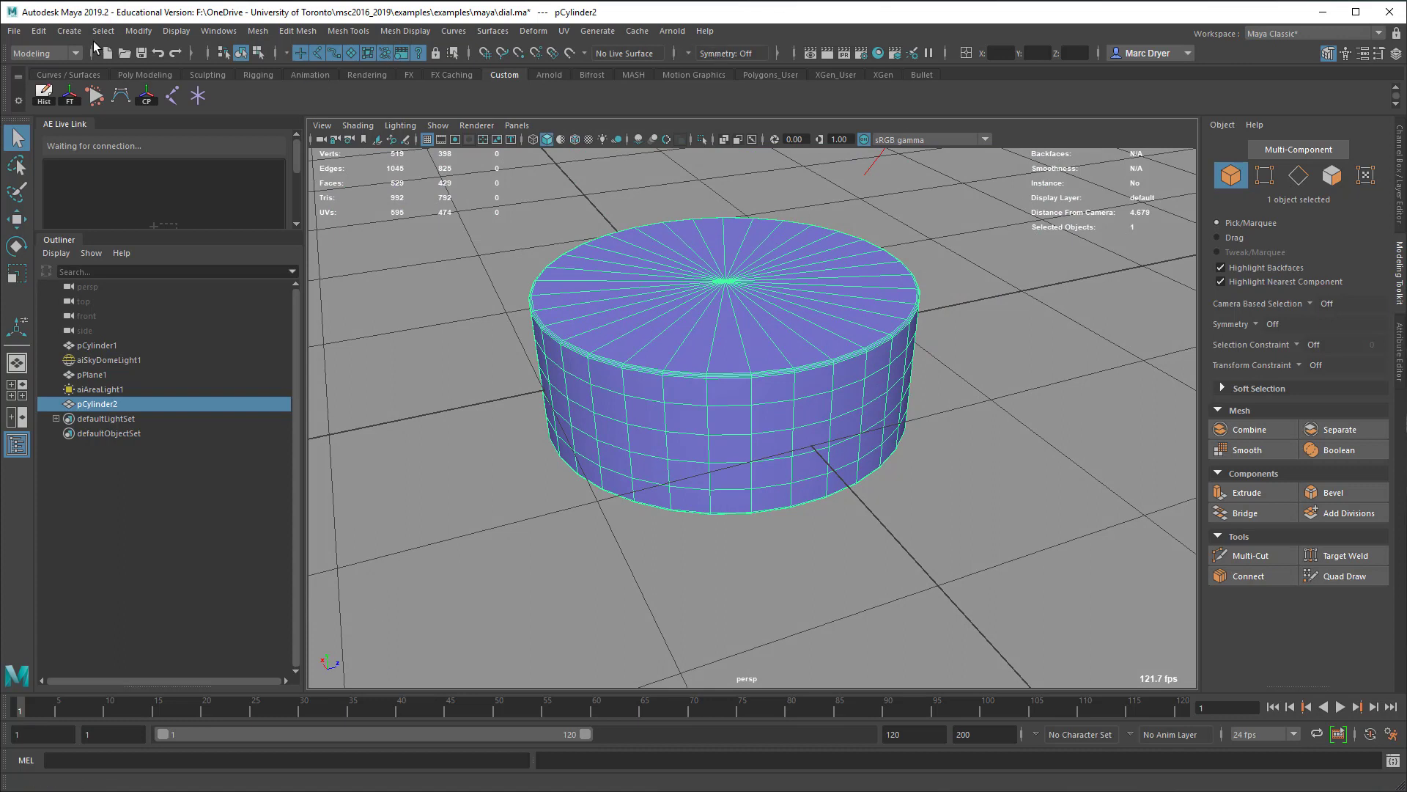
{"action": "left_click", "coordinate": [14, 31]}
{"action": "left_click", "coordinate": [44, 88]}
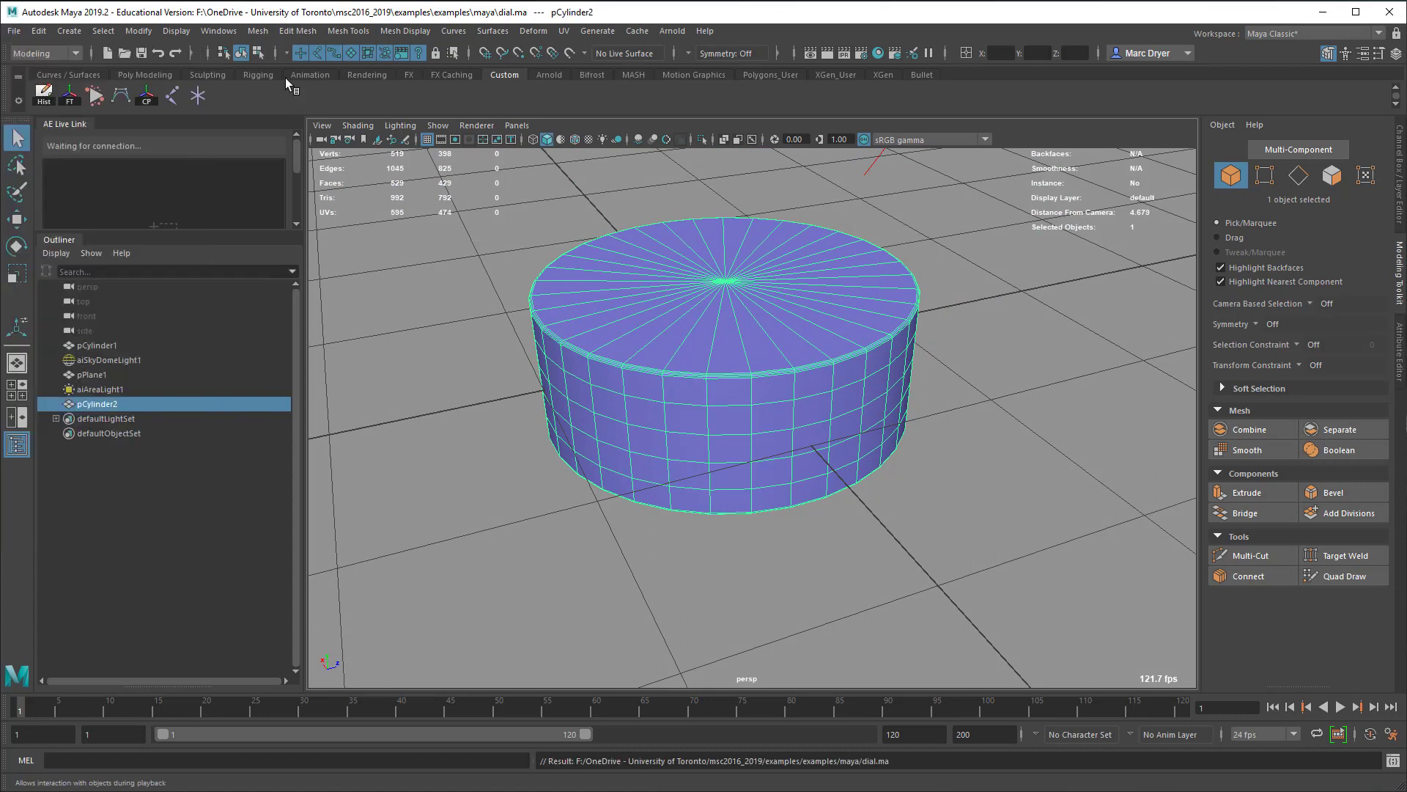
- Render the beveled dial in the Arnold RenderView
{"action": "left_click", "coordinate": [669, 31]}
{"action": "left_click", "coordinate": [684, 70]}
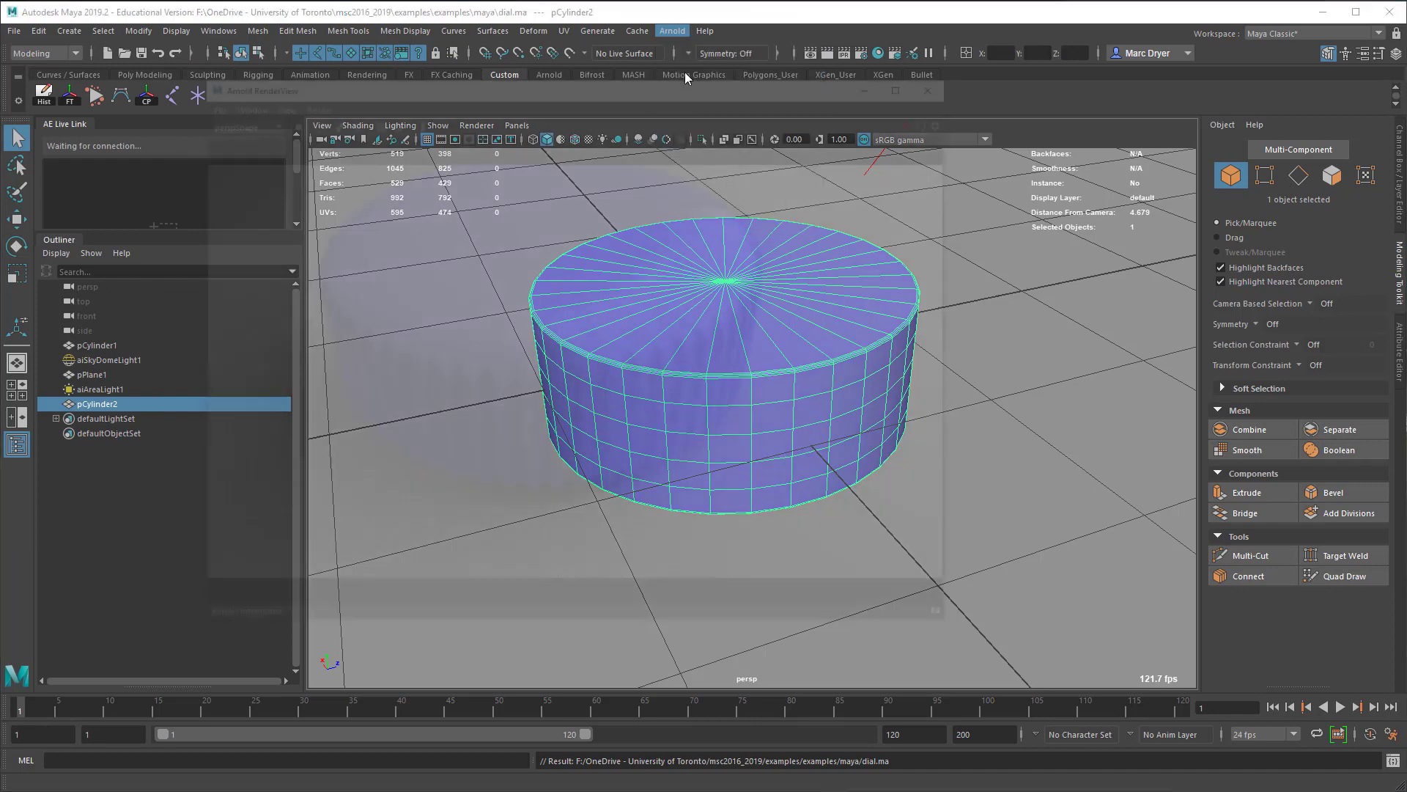
{"action": "left_click", "coordinate": [922, 116]}
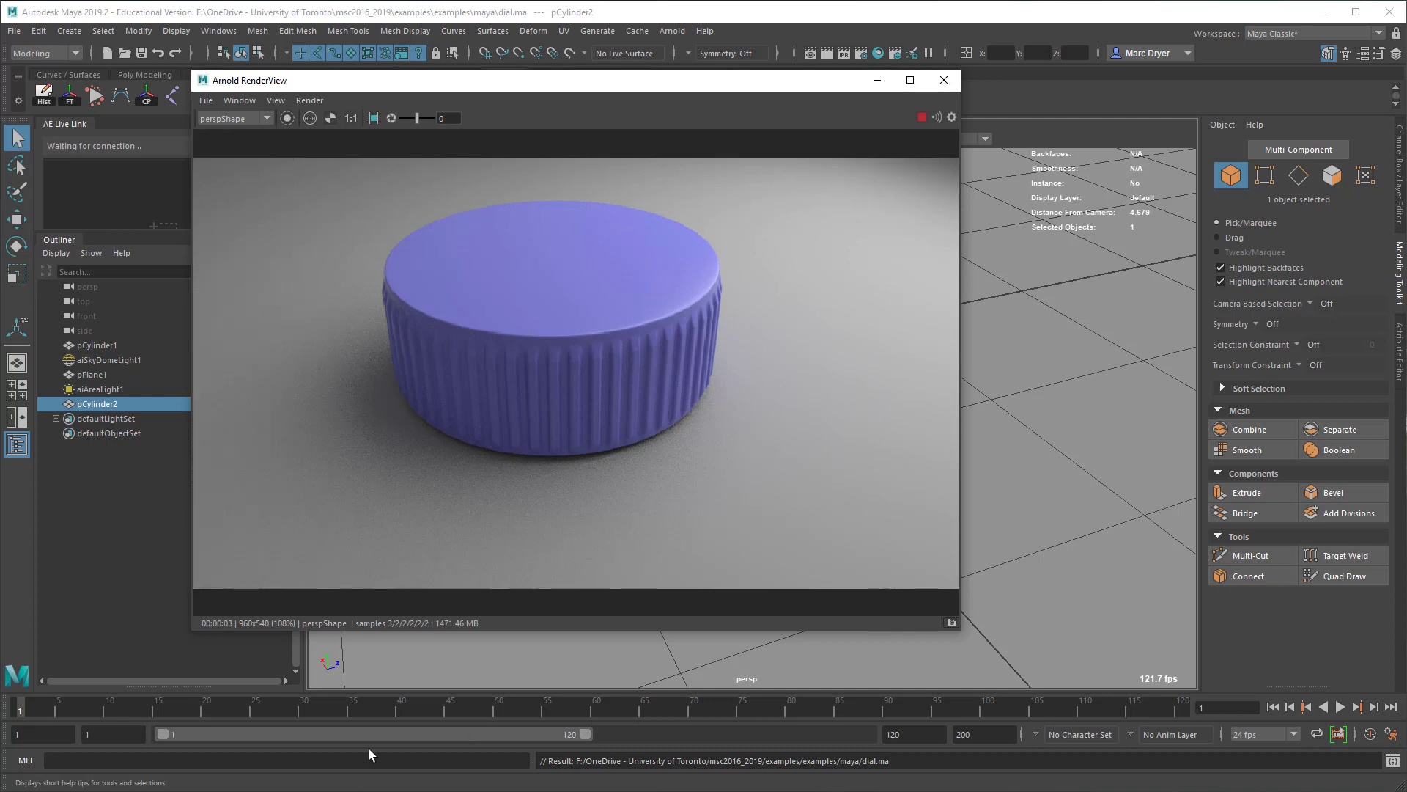
- Widen the ridged band in the Vramp_capMask ramp, moving its upper markers outward to about 0.688 and its lower markers outward to about 0.329
{"action": "left_click_drag", "start_coordinate": [277, 791], "coordinate": [240, 207]}
{"action": "left_click_drag", "start_coordinate": [96, 519], "coordinate": [97, 516]}
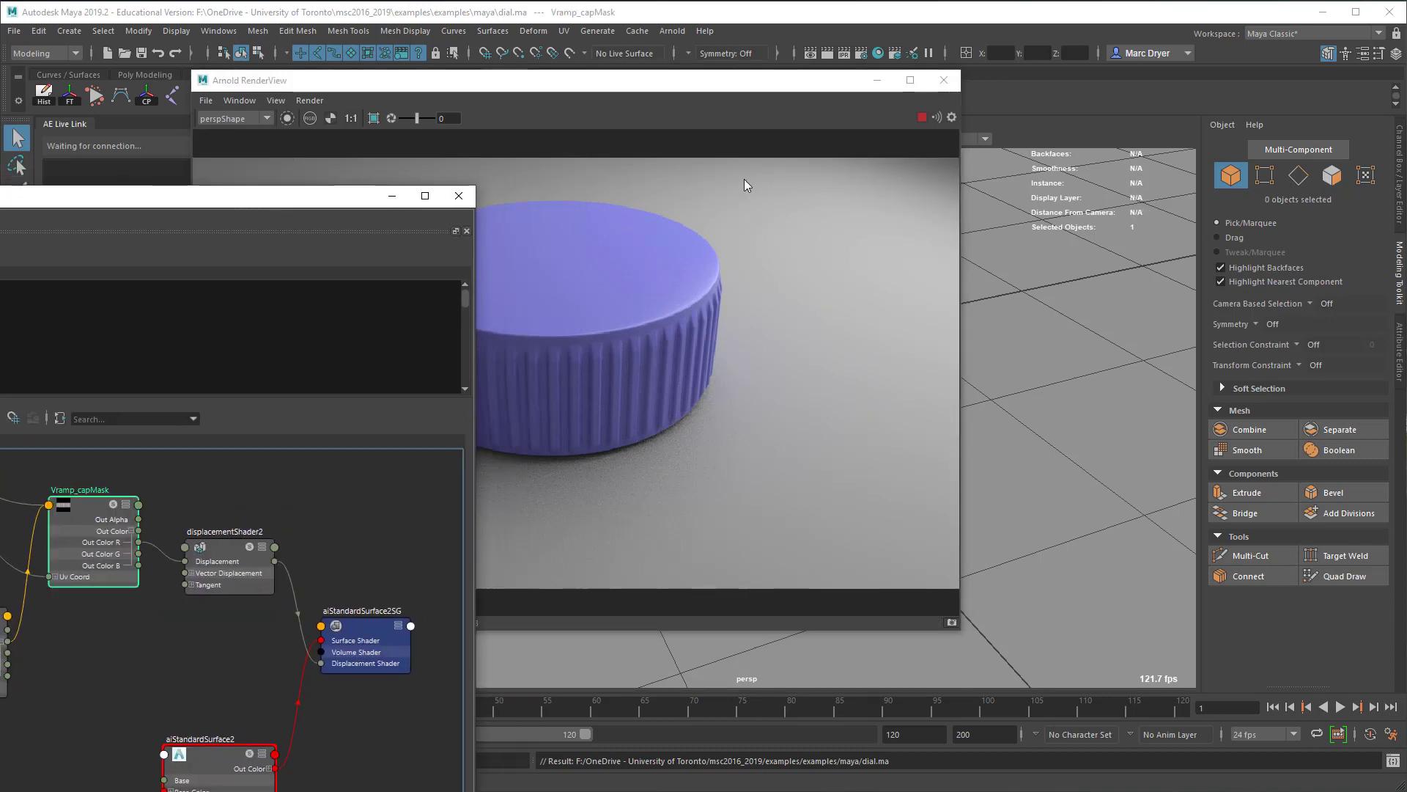
{"action": "left_click", "coordinate": [1400, 345]}
{"action": "left_click_drag", "start_coordinate": [274, 207], "coordinate": [0, 423]}
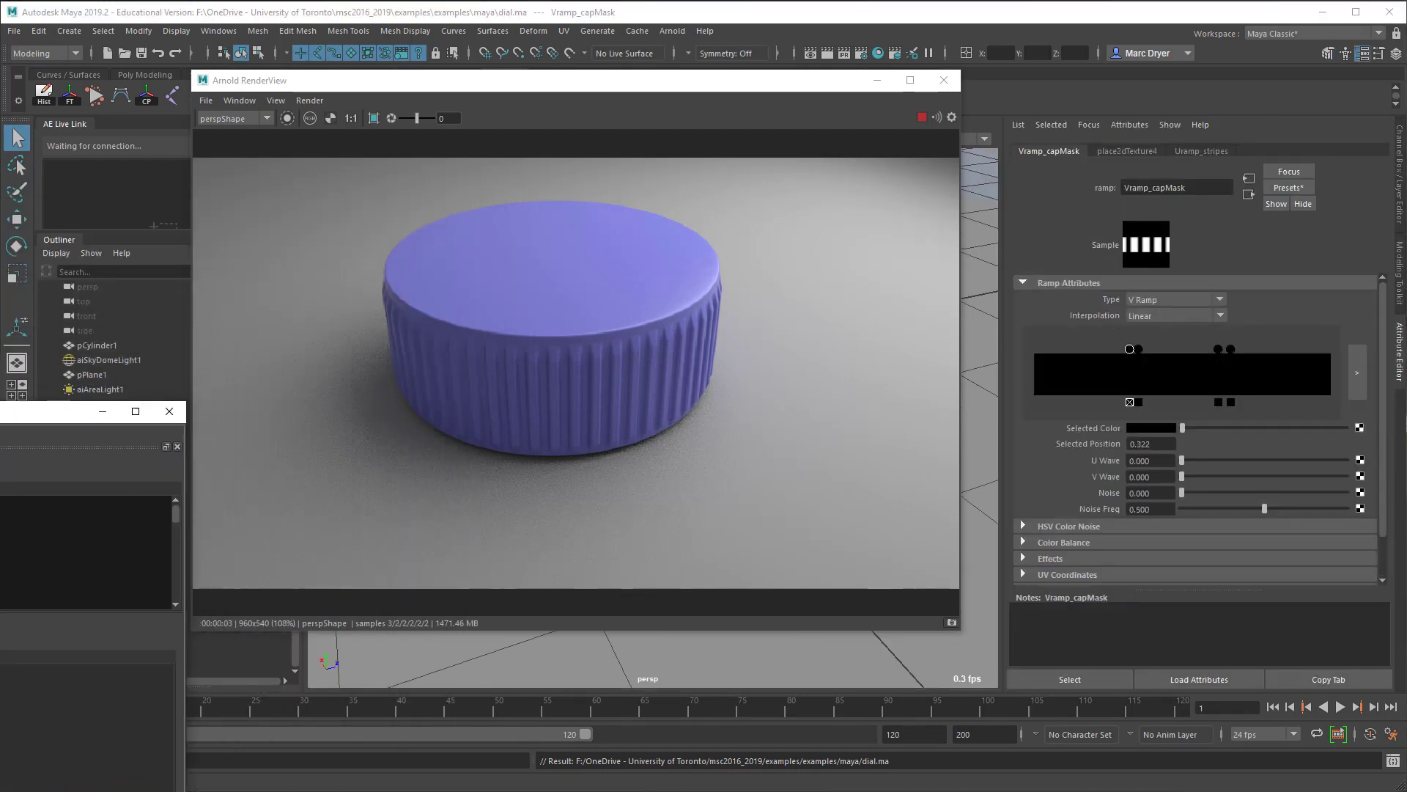
{"action": "left_click_drag", "start_coordinate": [1218, 349], "coordinate": [1241, 349]}
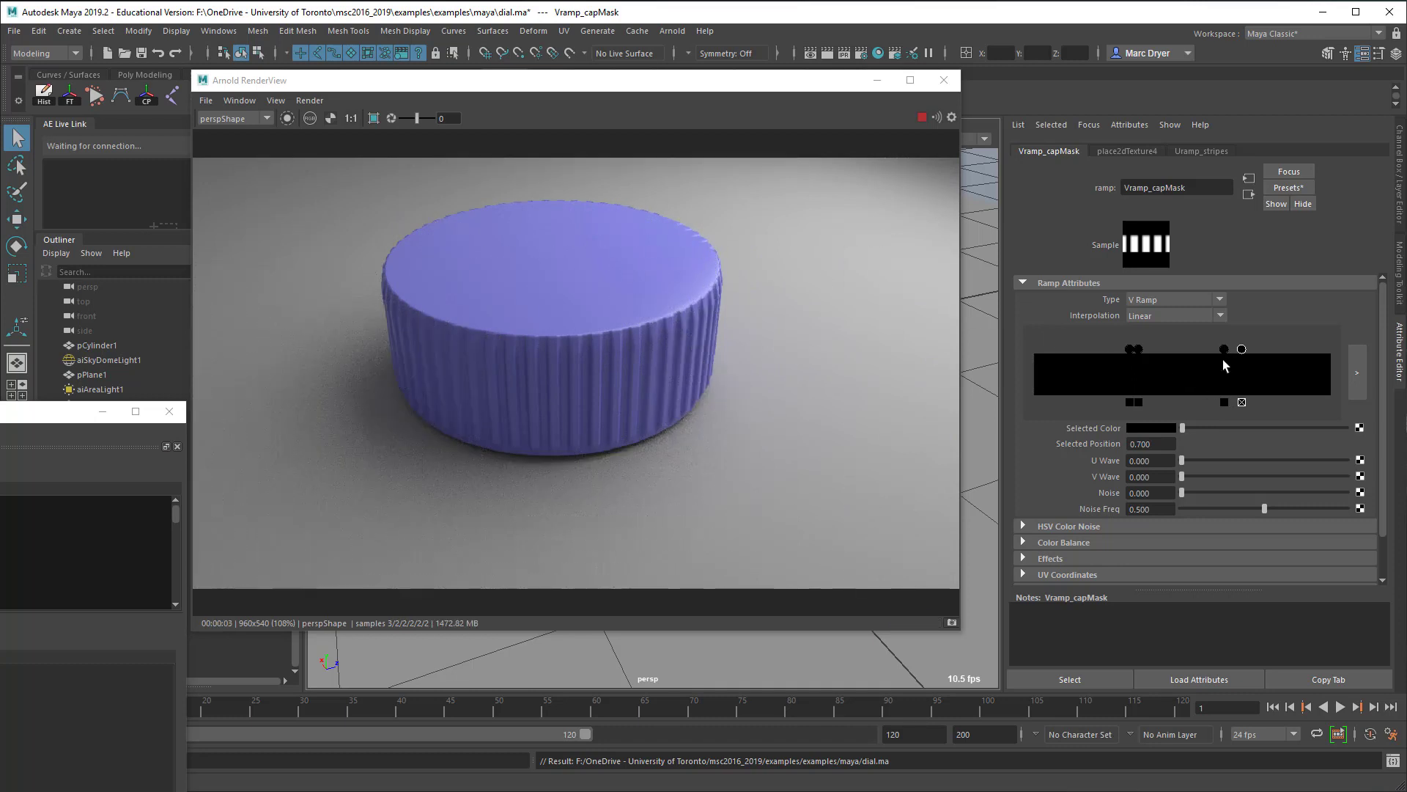
{"action": "left_click_drag", "start_coordinate": [1224, 350], "coordinate": [1238, 352]}
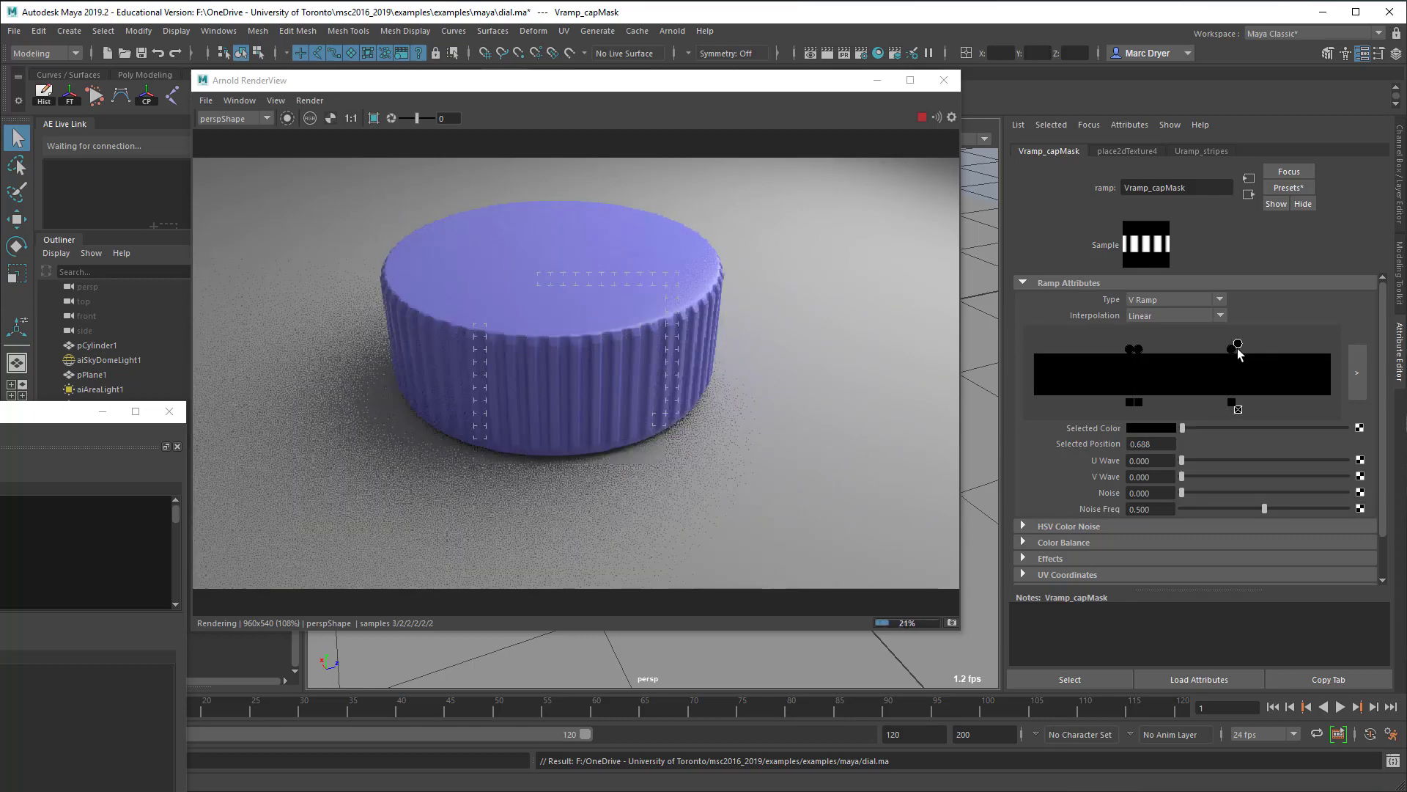
{"action": "left_click_drag", "start_coordinate": [542, 439], "coordinate": [628, 398], "text": "alt"}
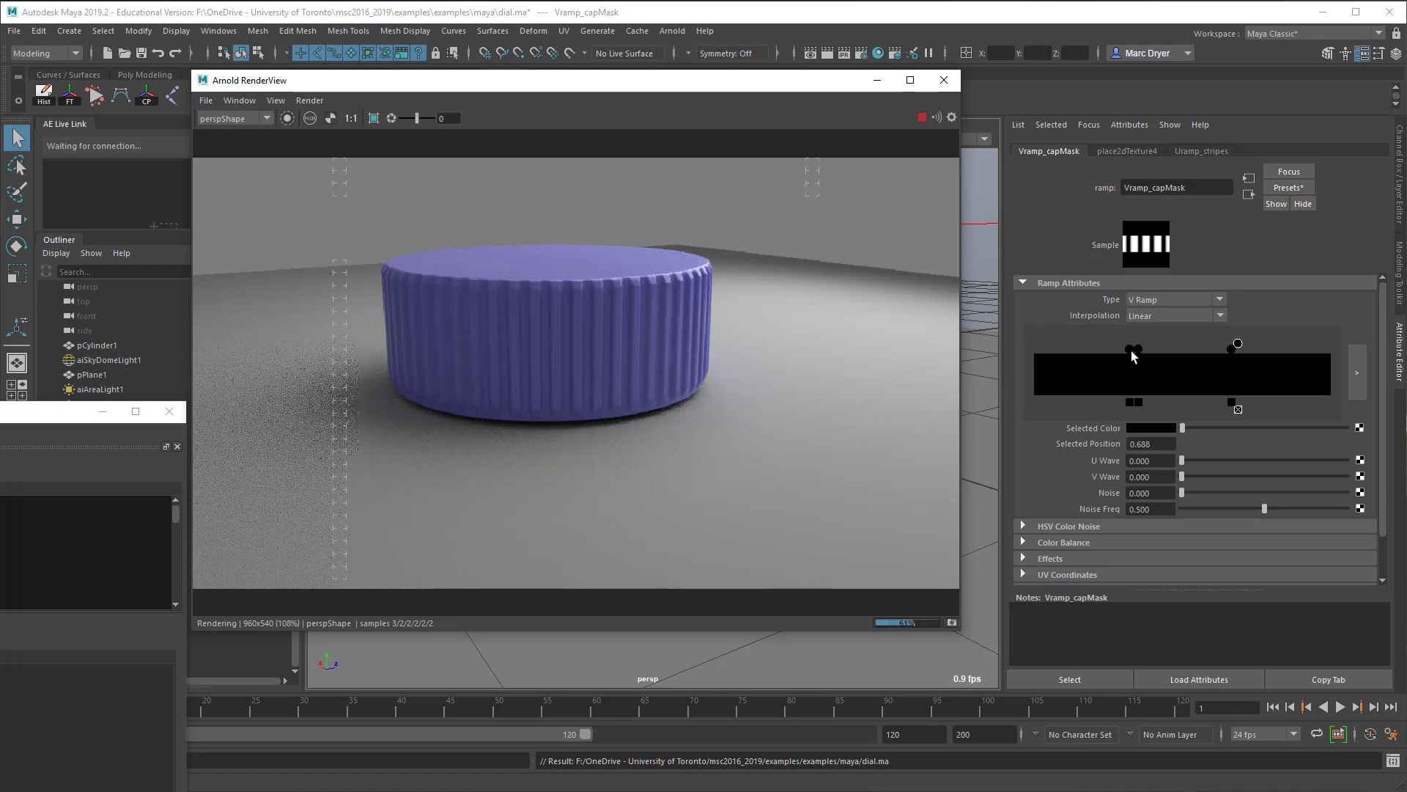
{"action": "left_click_drag", "start_coordinate": [1141, 350], "coordinate": [1132, 352]}
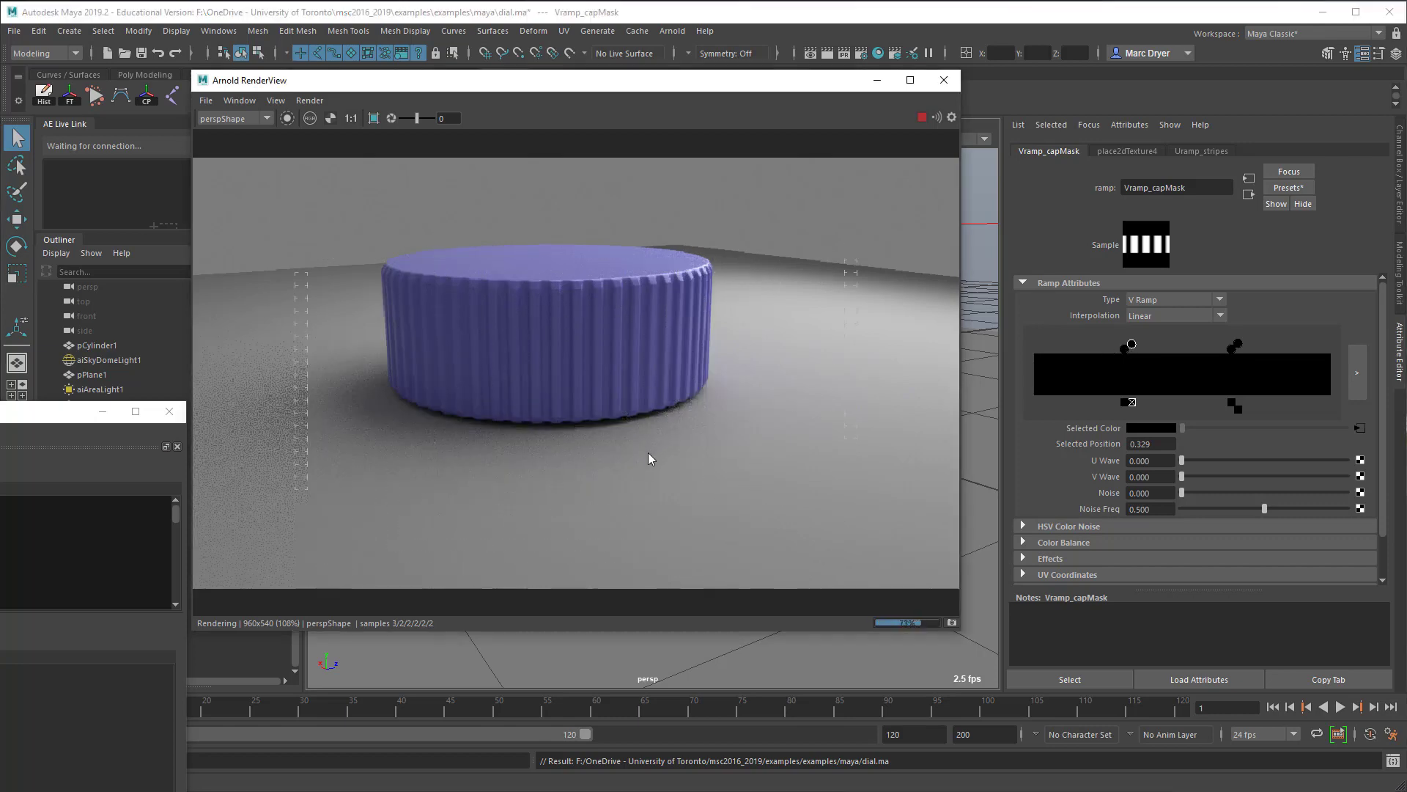
{"action": "left_click_drag", "start_coordinate": [649, 453], "coordinate": [617, 469], "text": "alt"}
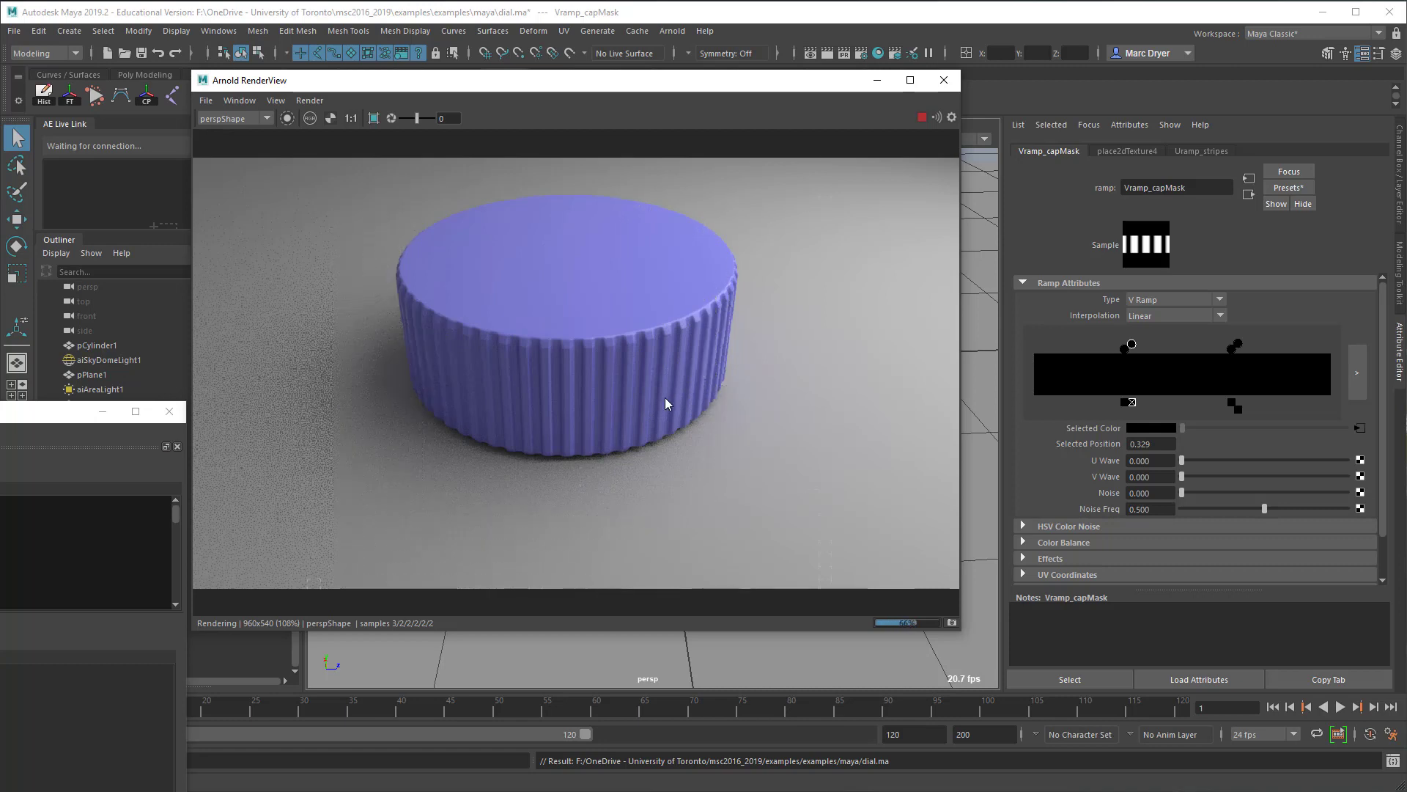
- Select the dial in the render to show its shape attributes, and save the scene
{"action": "left_click", "coordinate": [564, 369]}
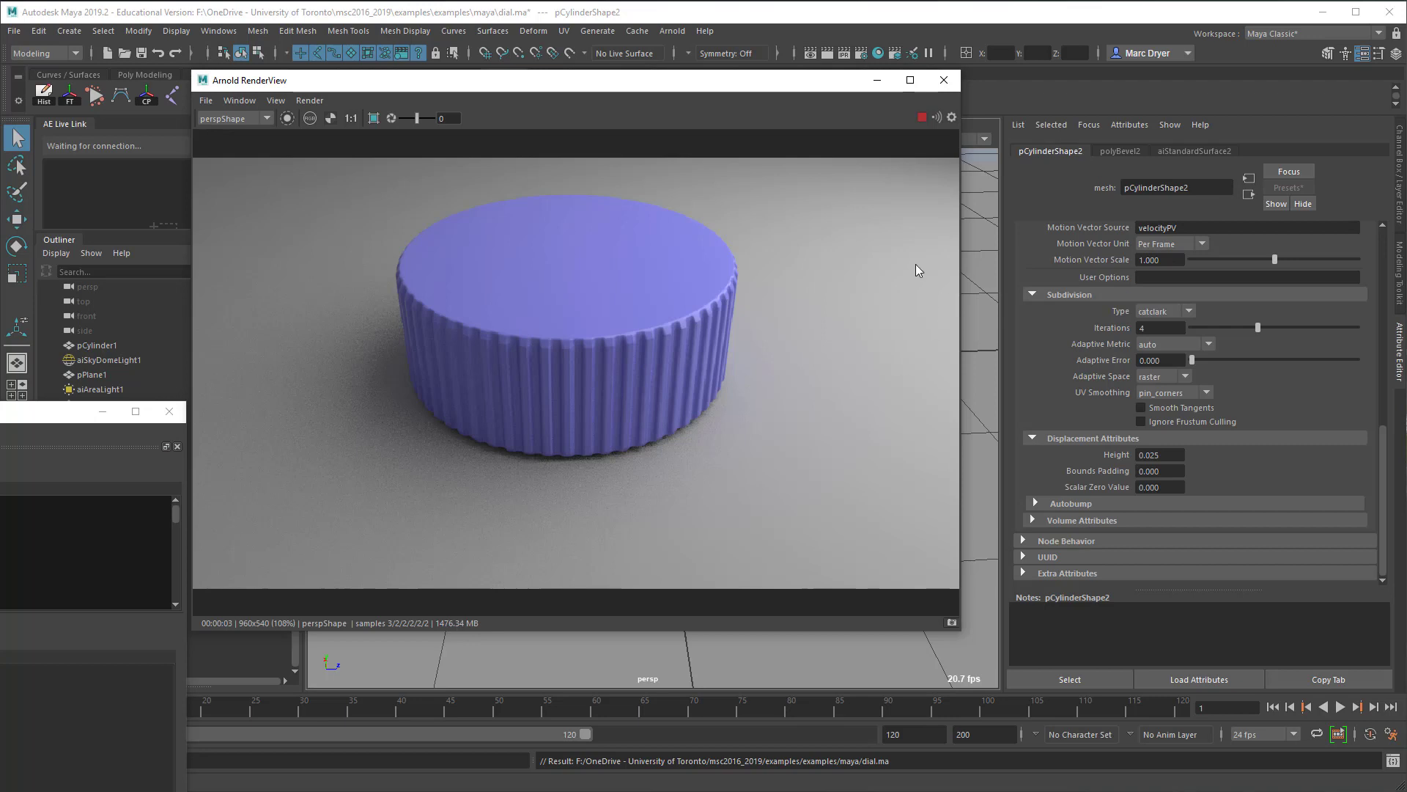
{"action": "left_click", "coordinate": [14, 31]}
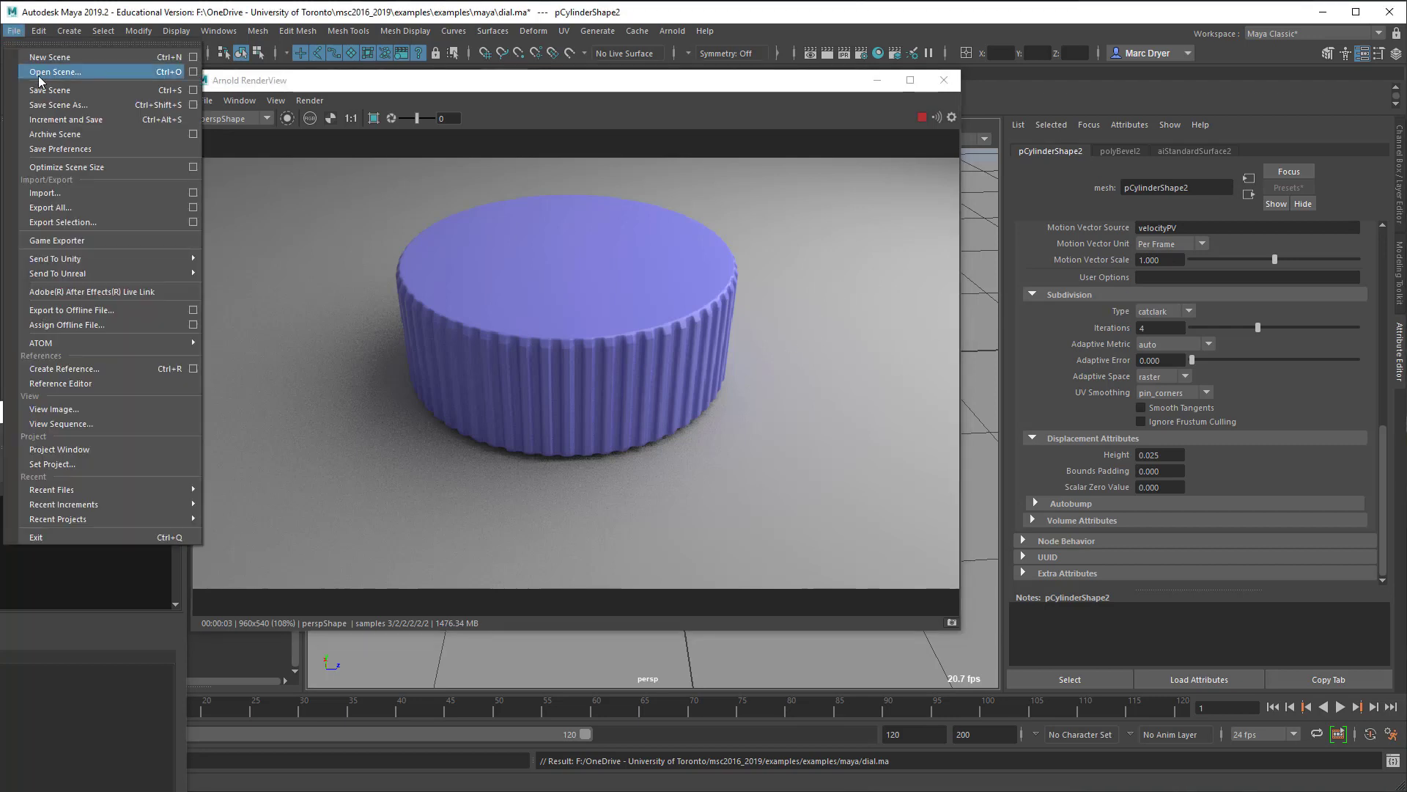
{"action": "left_click", "coordinate": [134, 111]}
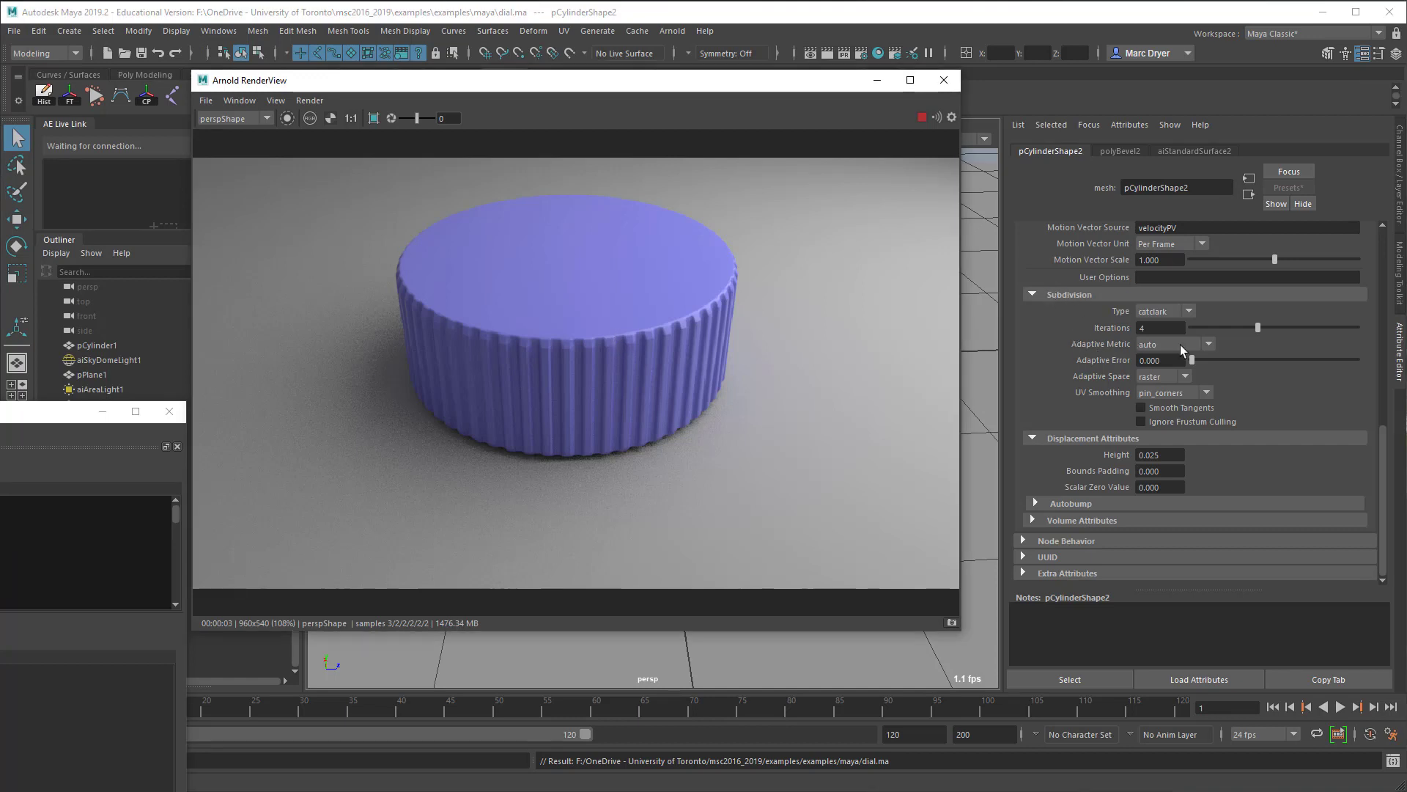
- Exaggerate the ridges by setting the cylinder shape's displacement height to 1
{"action": "double_click", "coordinate": [1158, 329]}
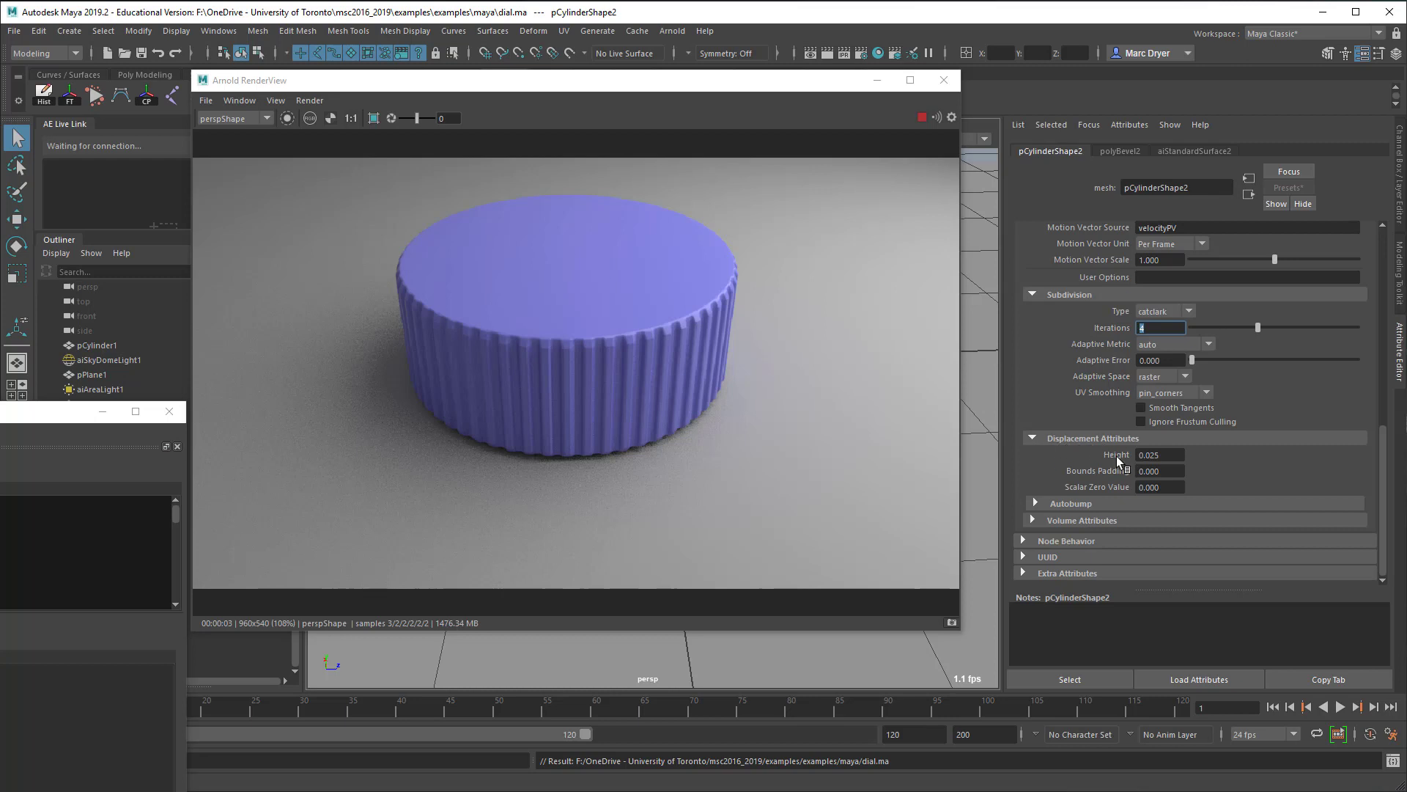
{"action": "left_click", "coordinate": [1170, 456]}
{"action": "type", "text": "1"}
{"action": "key", "text": "Return"}
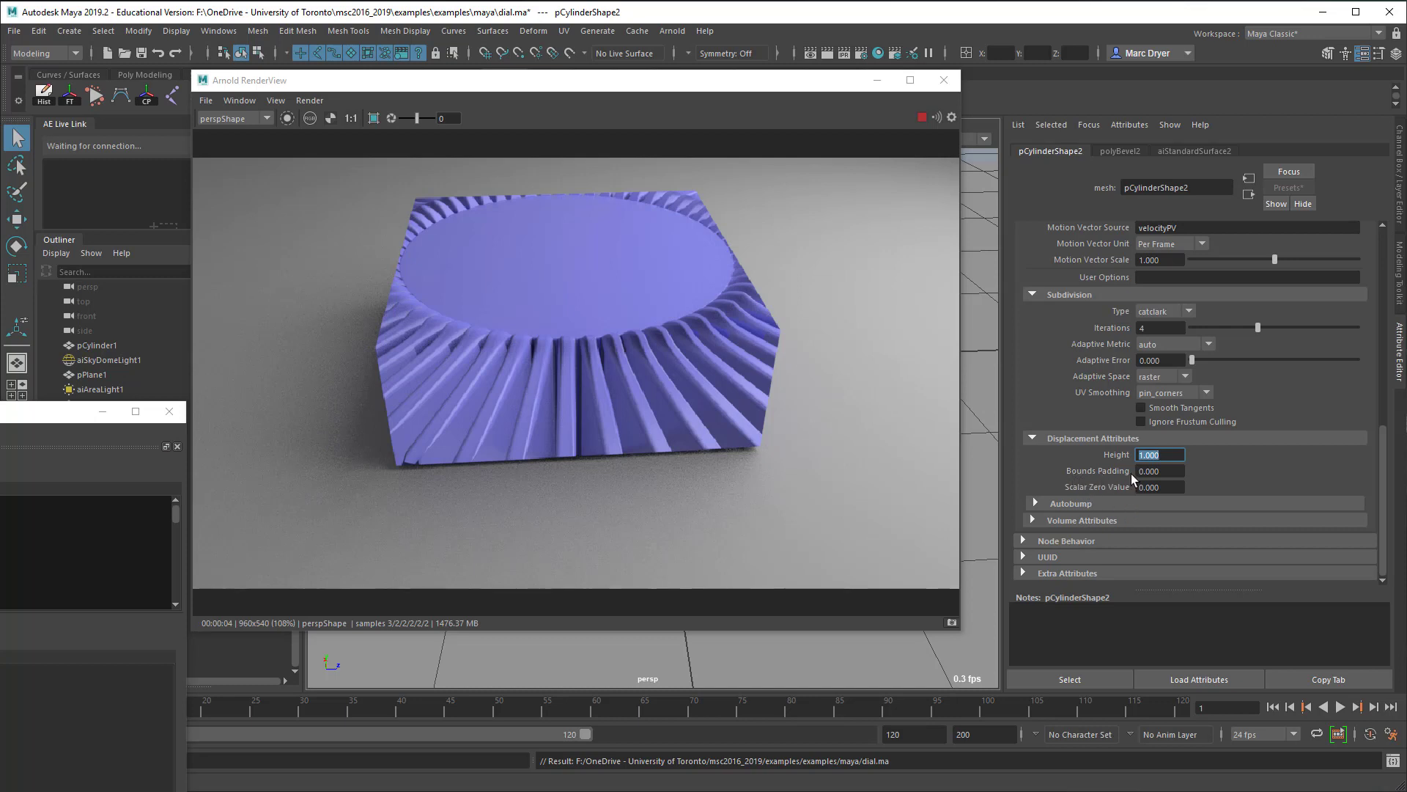
- Set the cylinder shape's displacement bounds padding to 10 and its displacement height to 0.025
{"action": "key", "text": "Tab"}
{"action": "type", "text": "10"}
{"action": "key", "text": "Return"}
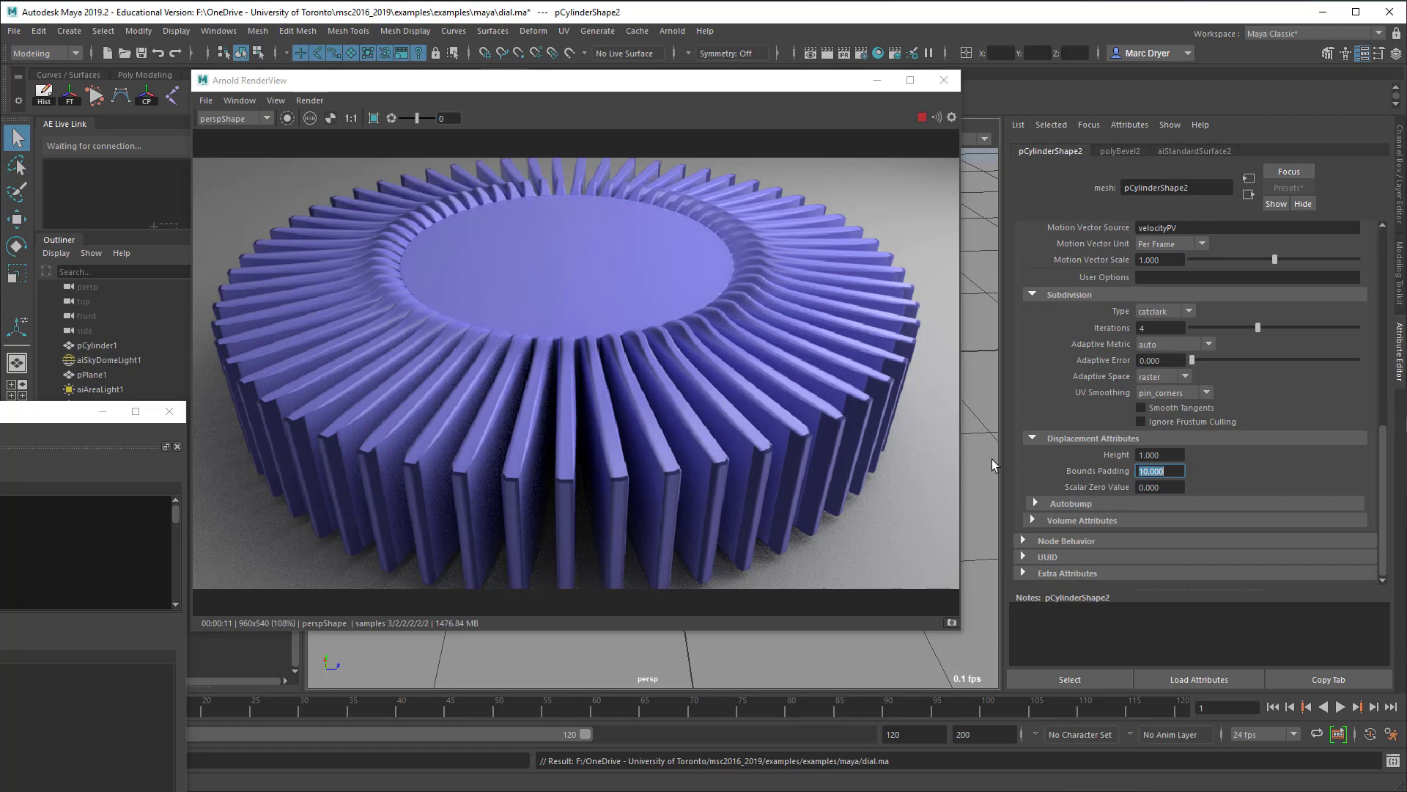
{"action": "key", "text": "shift+Tab"}
{"action": "type", "text": "0.025"}
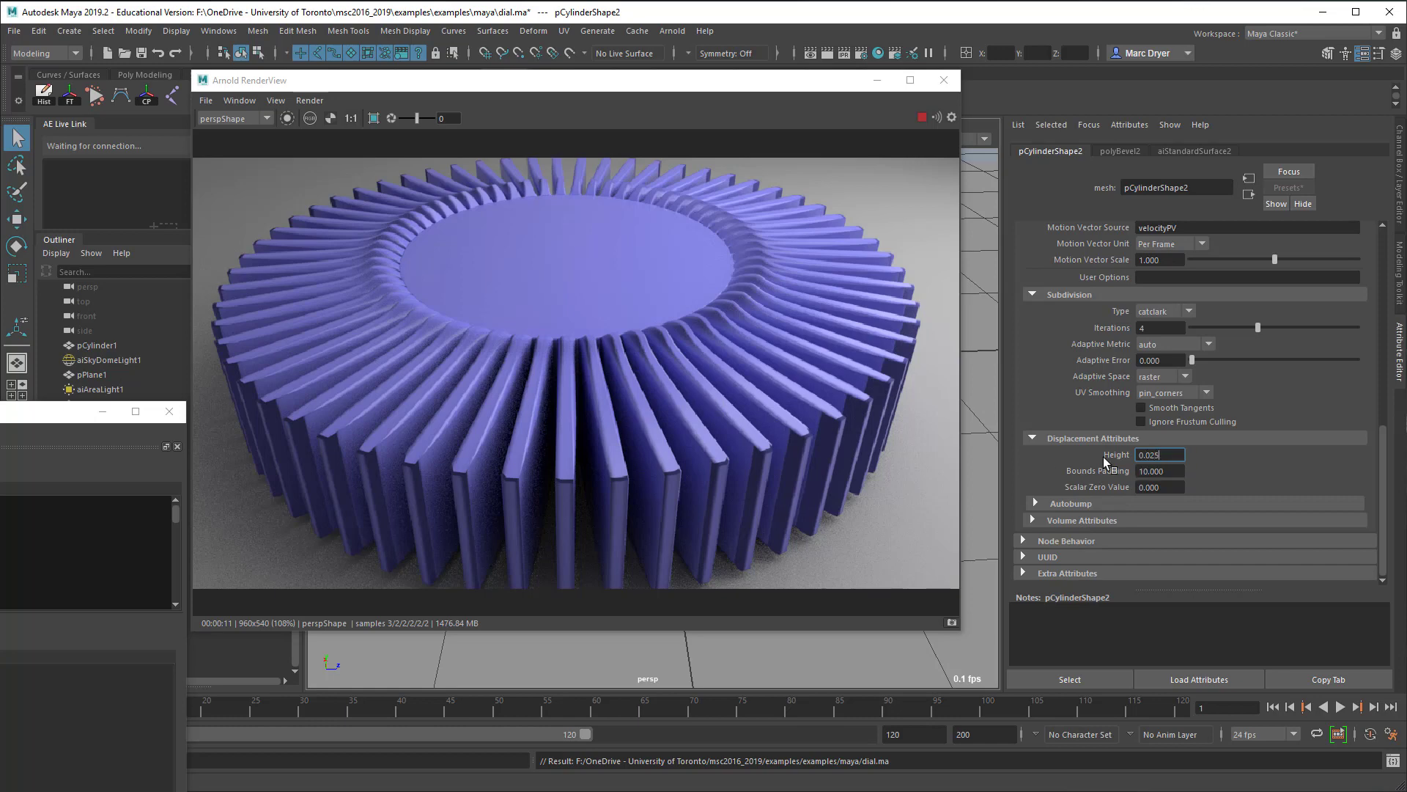
{"action": "key", "text": "Return"}
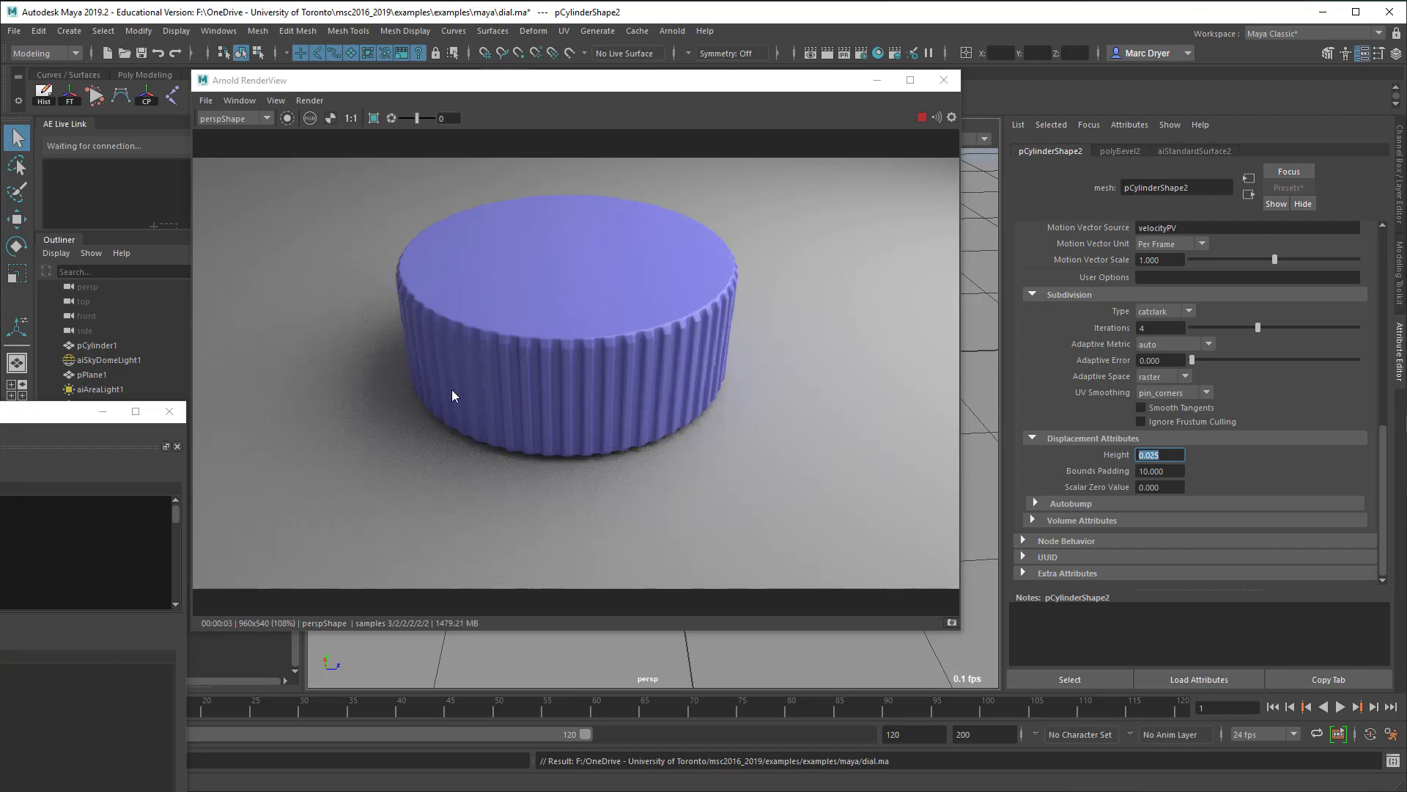
- Try Smooth interpolation on the Vramp_capMask ramp while checking the dial's rim up close in the render, and settle on Bump interpolation
{"action": "left_click_drag", "start_coordinate": [622, 85], "coordinate": [843, 109]}
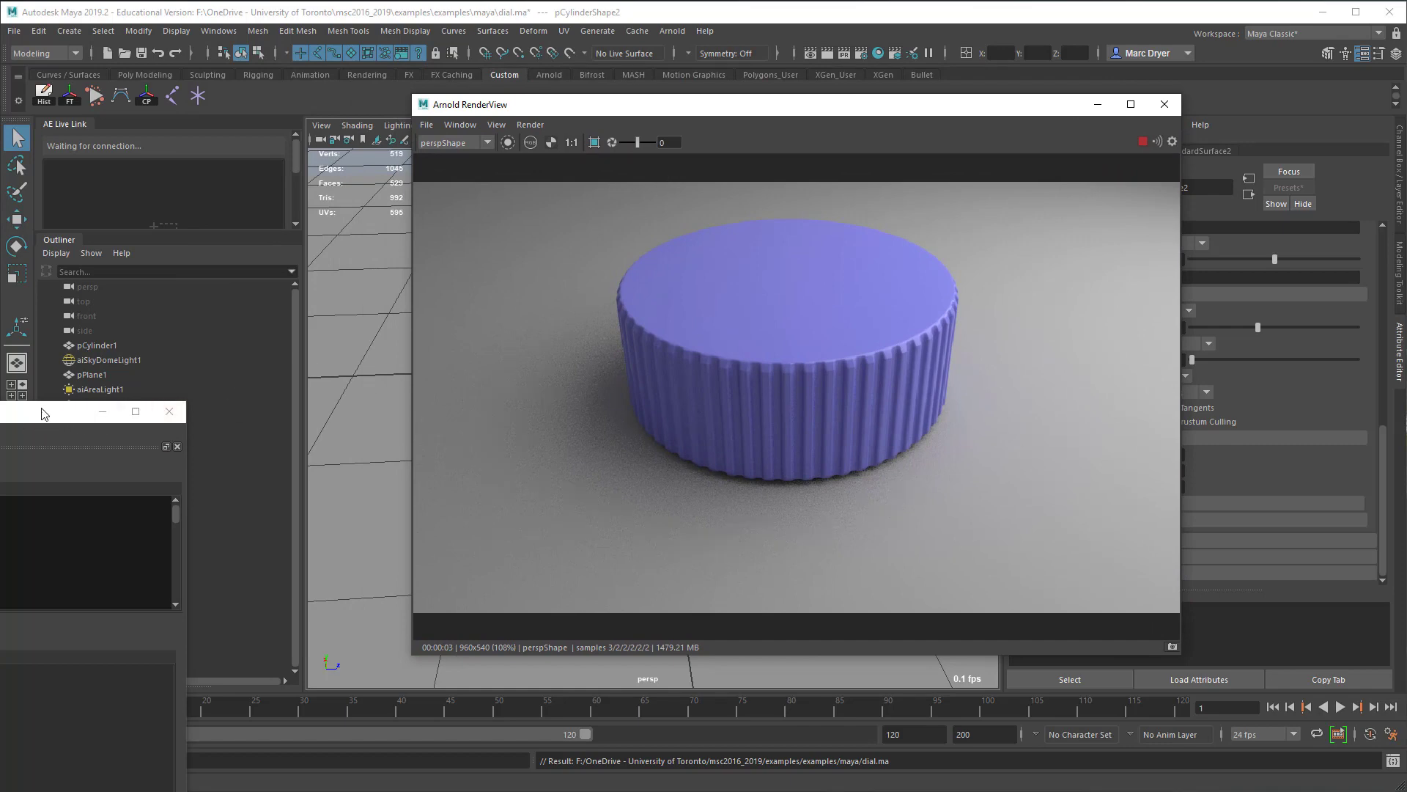
{"action": "left_click_drag", "start_coordinate": [42, 414], "coordinate": [418, 100]}
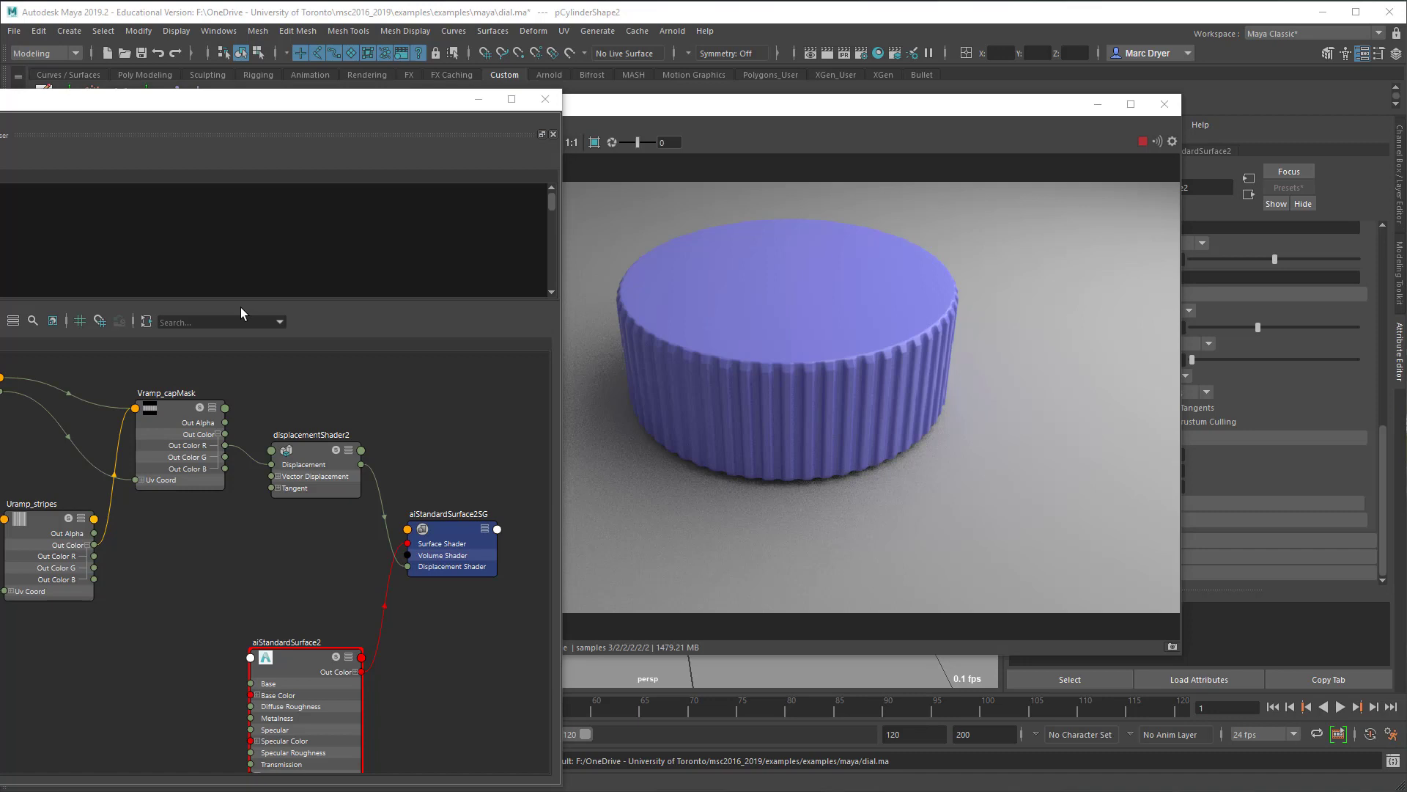
{"action": "left_click", "coordinate": [175, 413]}
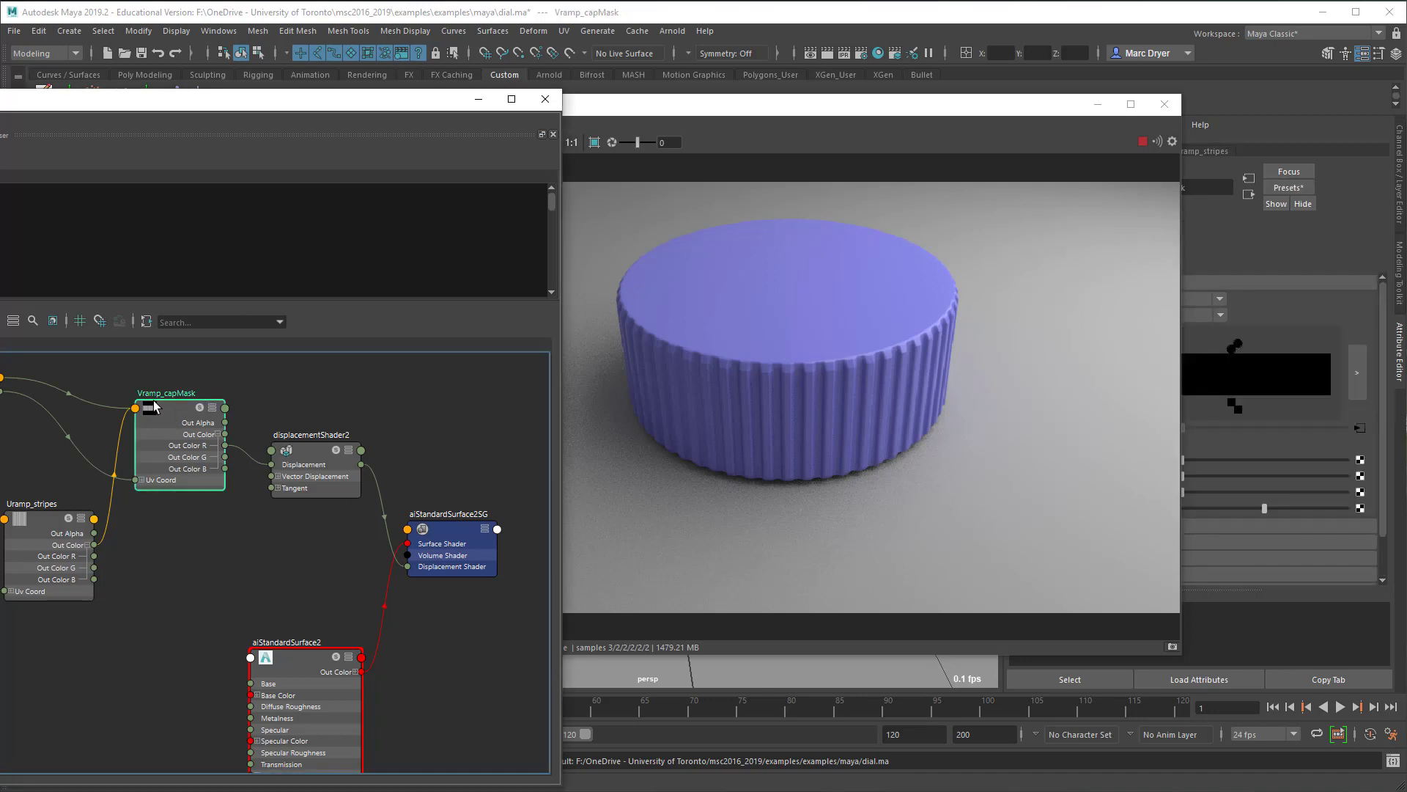
{"action": "left_click_drag", "start_coordinate": [822, 112], "coordinate": [645, 104]}
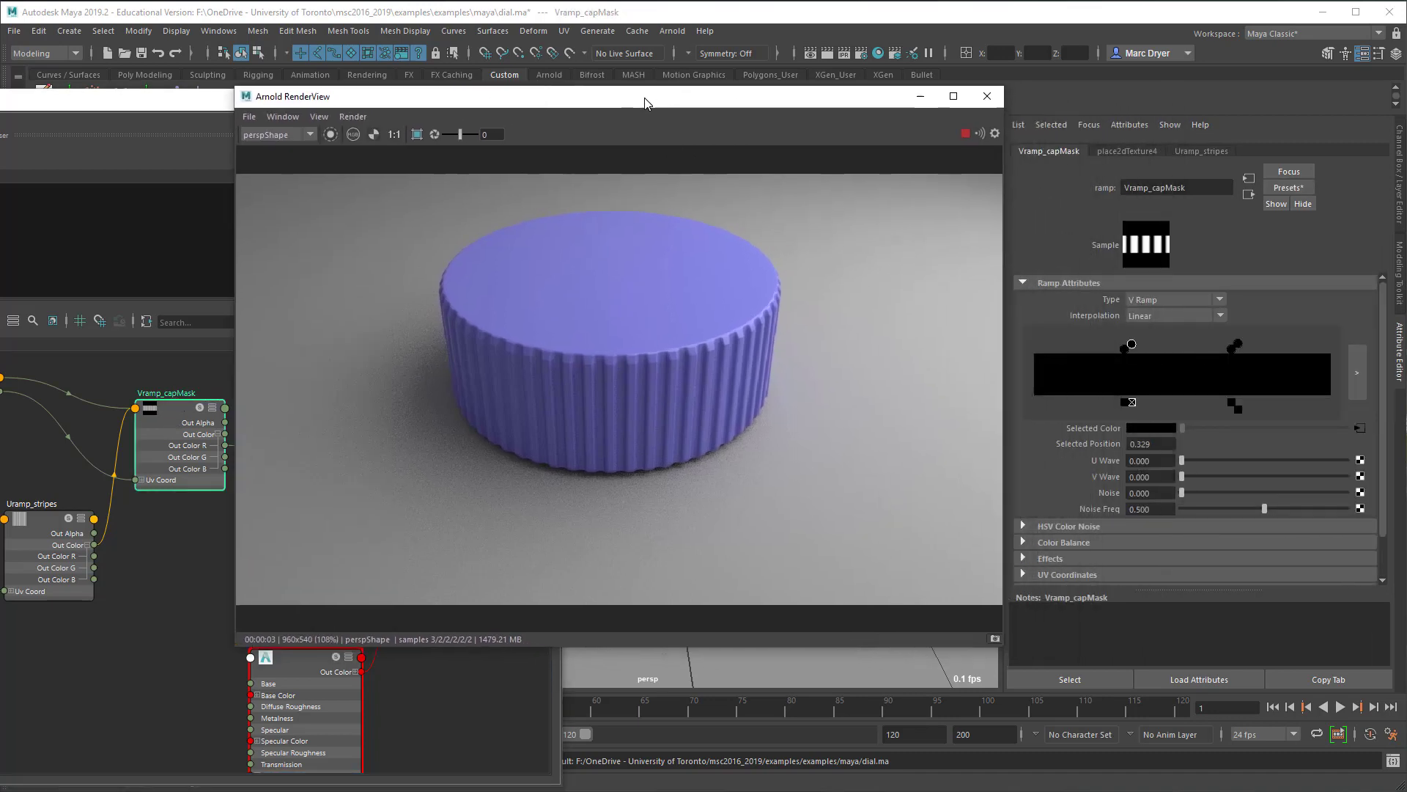
{"action": "right_click_drag", "start_coordinate": [522, 387], "coordinate": [762, 391], "text": "alt"}
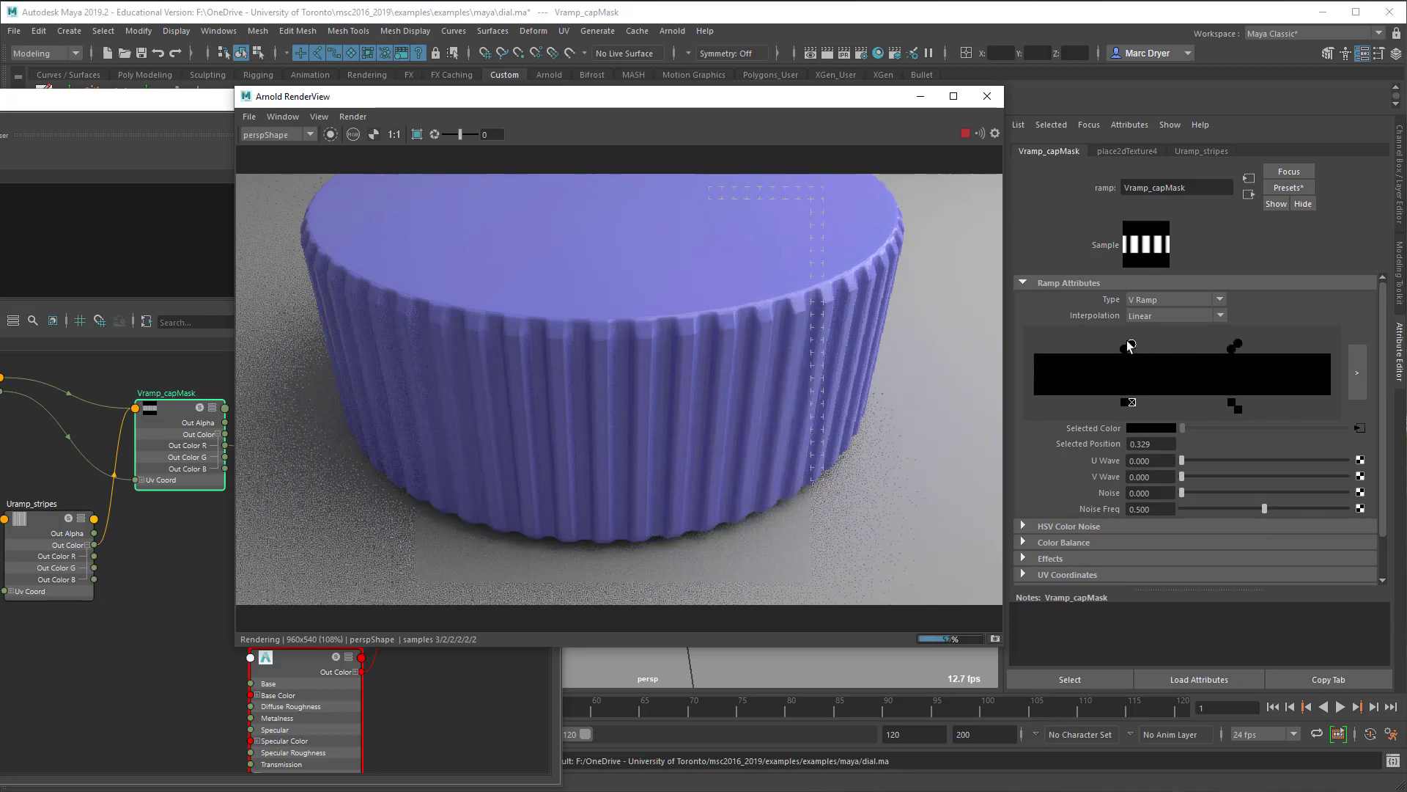
{"action": "left_click", "coordinate": [1149, 316]}
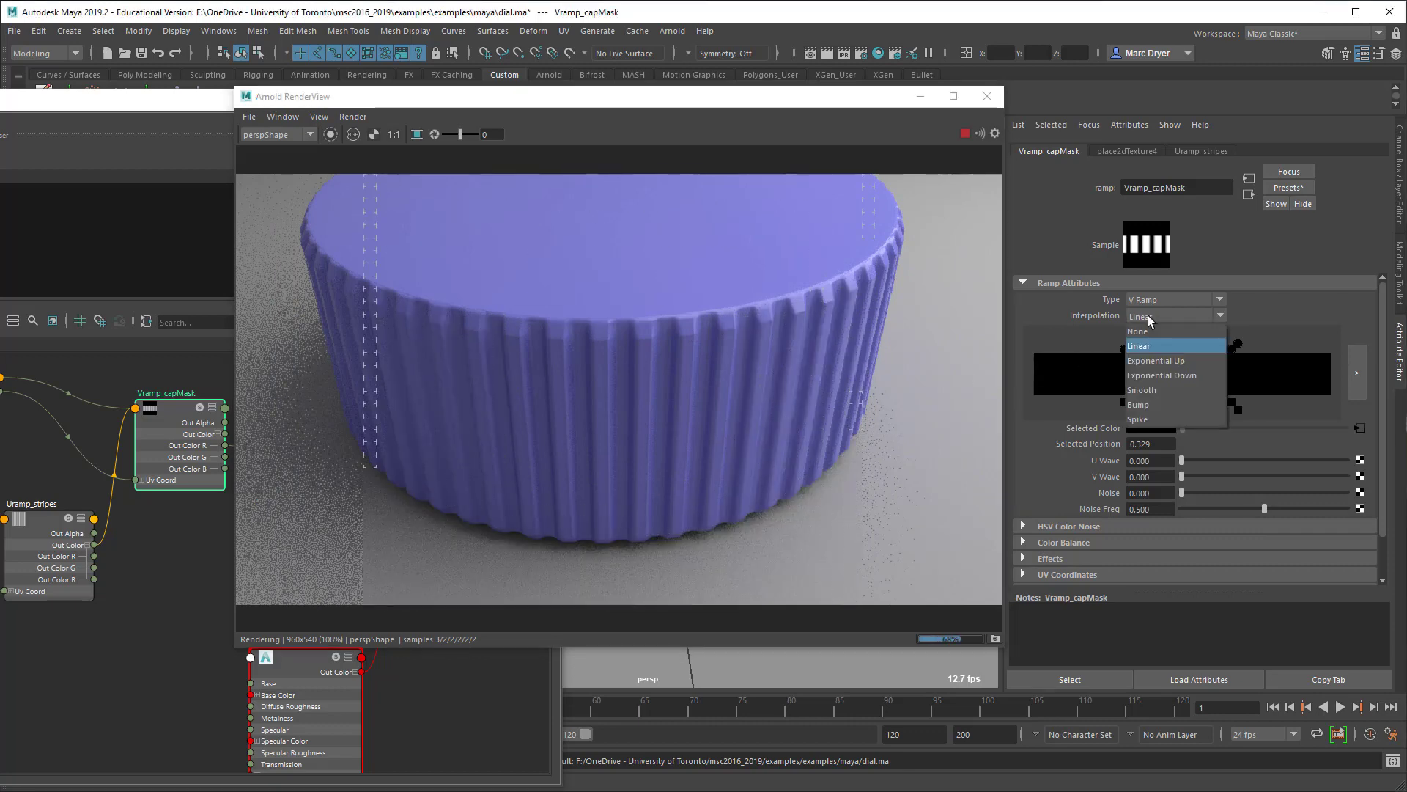
{"action": "left_click", "coordinate": [1159, 390]}
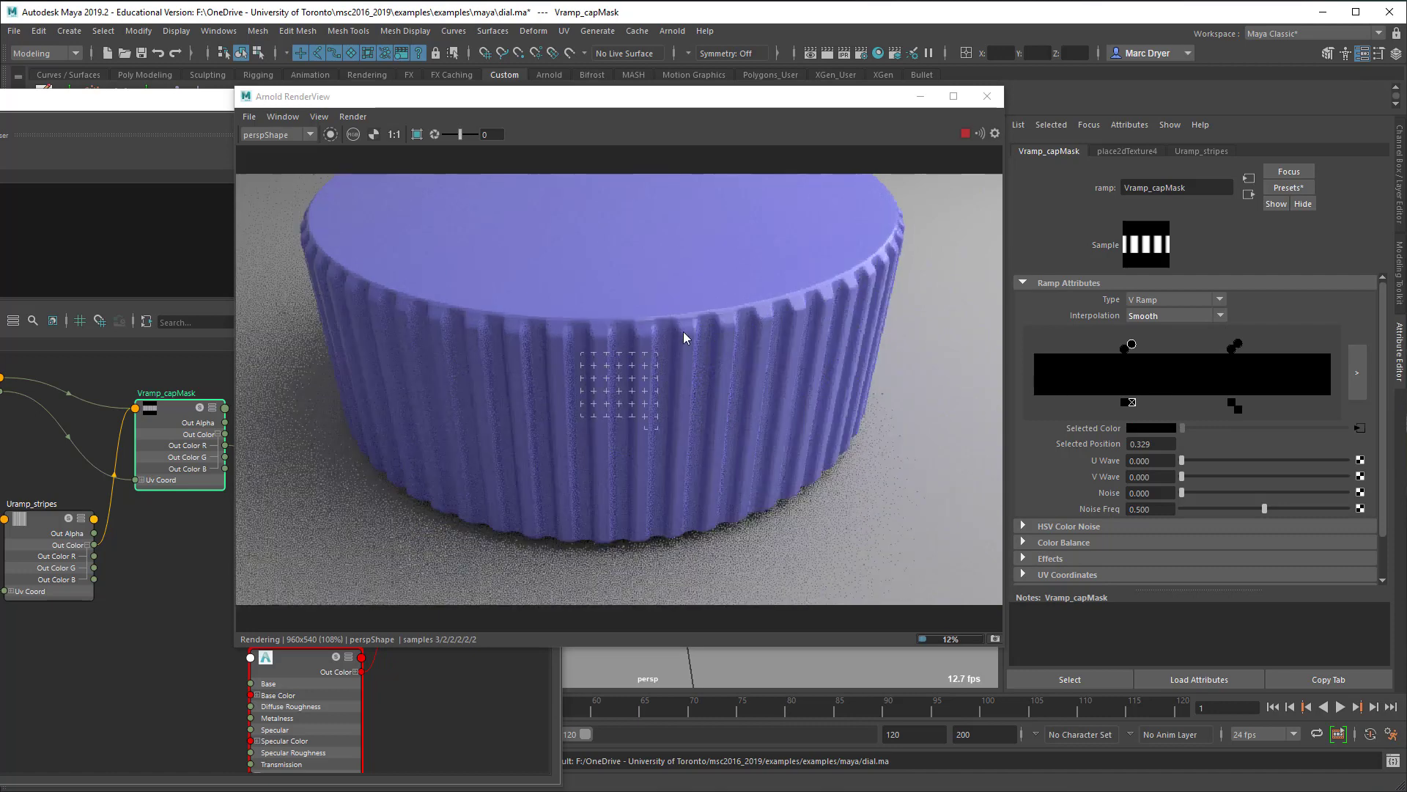
{"action": "left_click", "coordinate": [1171, 316]}
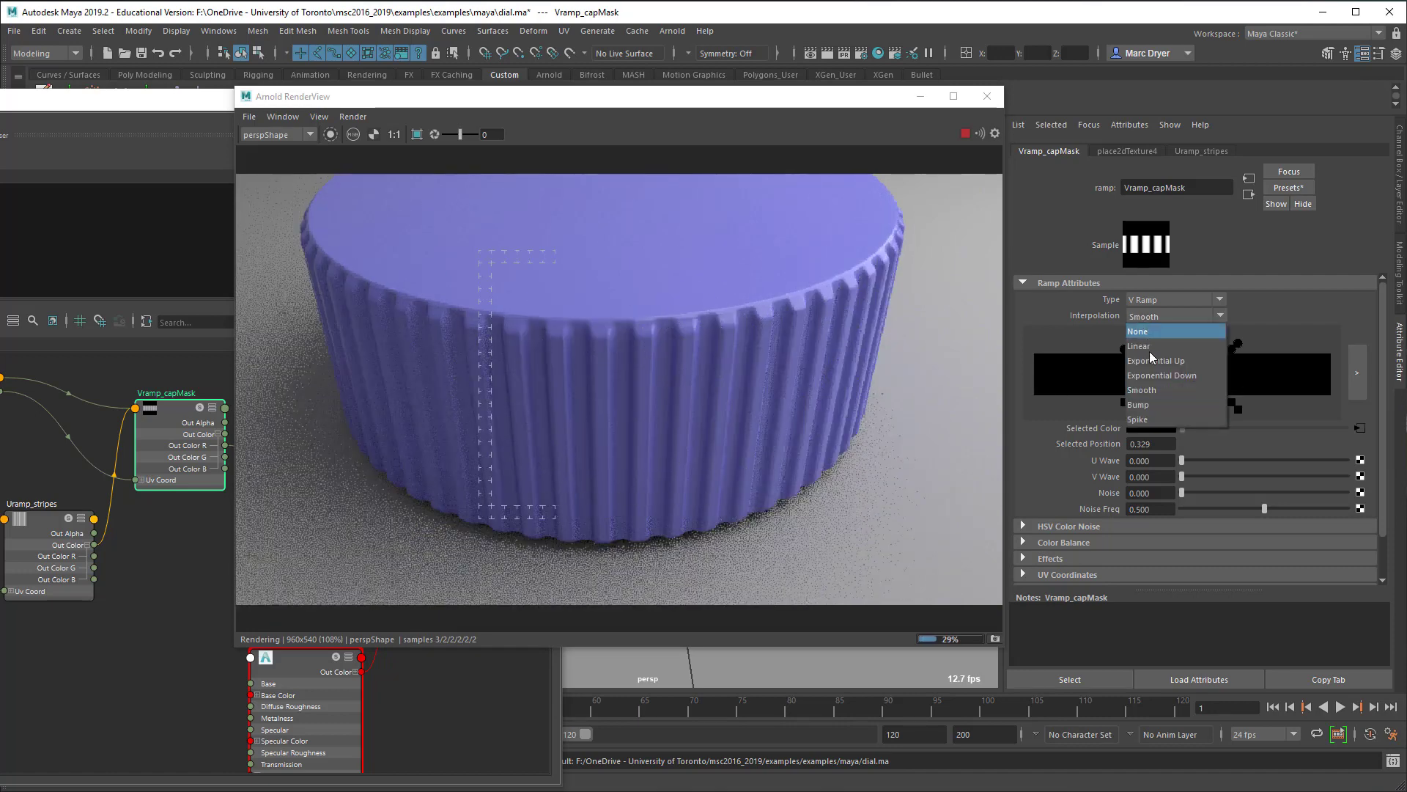
{"action": "left_click", "coordinate": [1160, 413]}
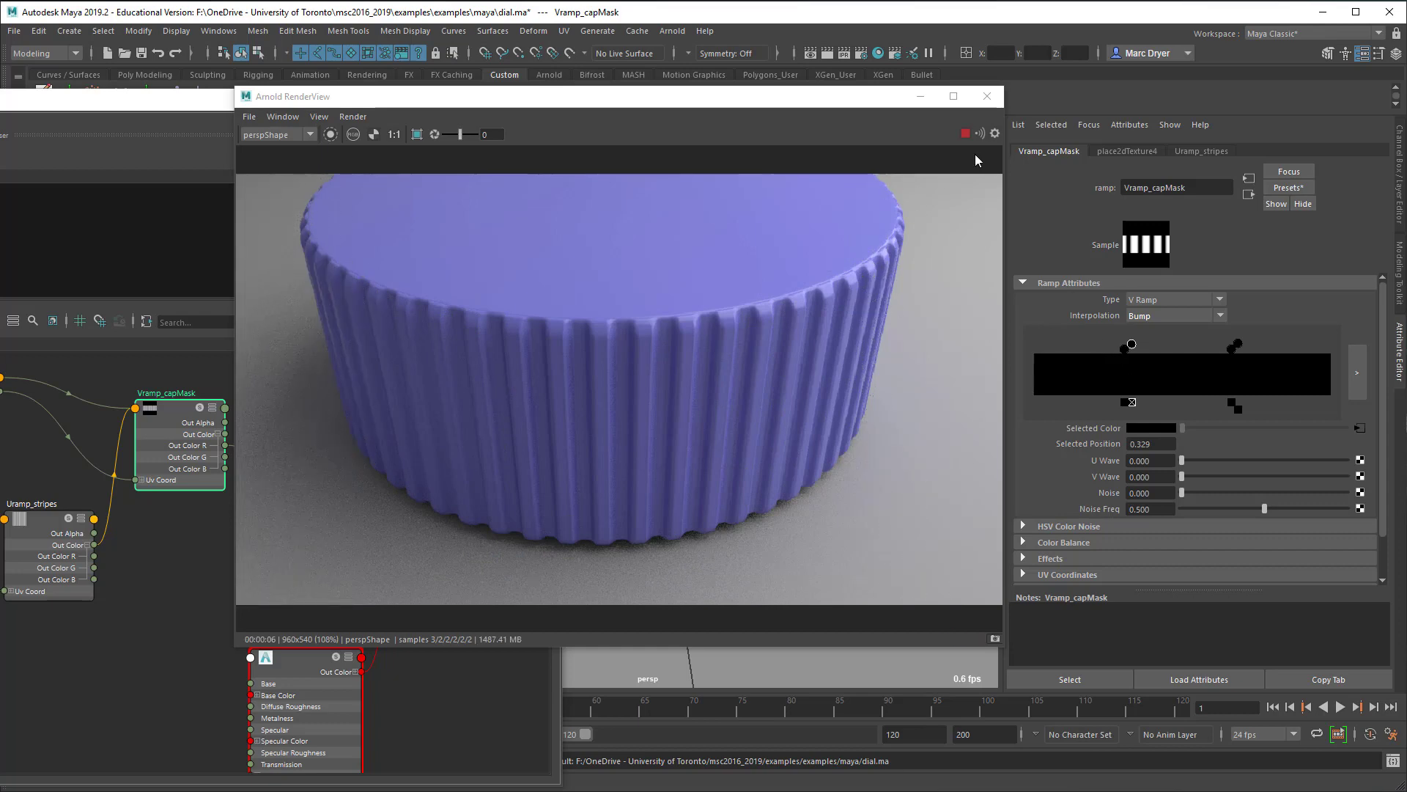
- Stop the Arnold render, clear the render and Hypershade windows from the viewport, and select the dial
{"action": "left_click", "coordinate": [965, 134]}
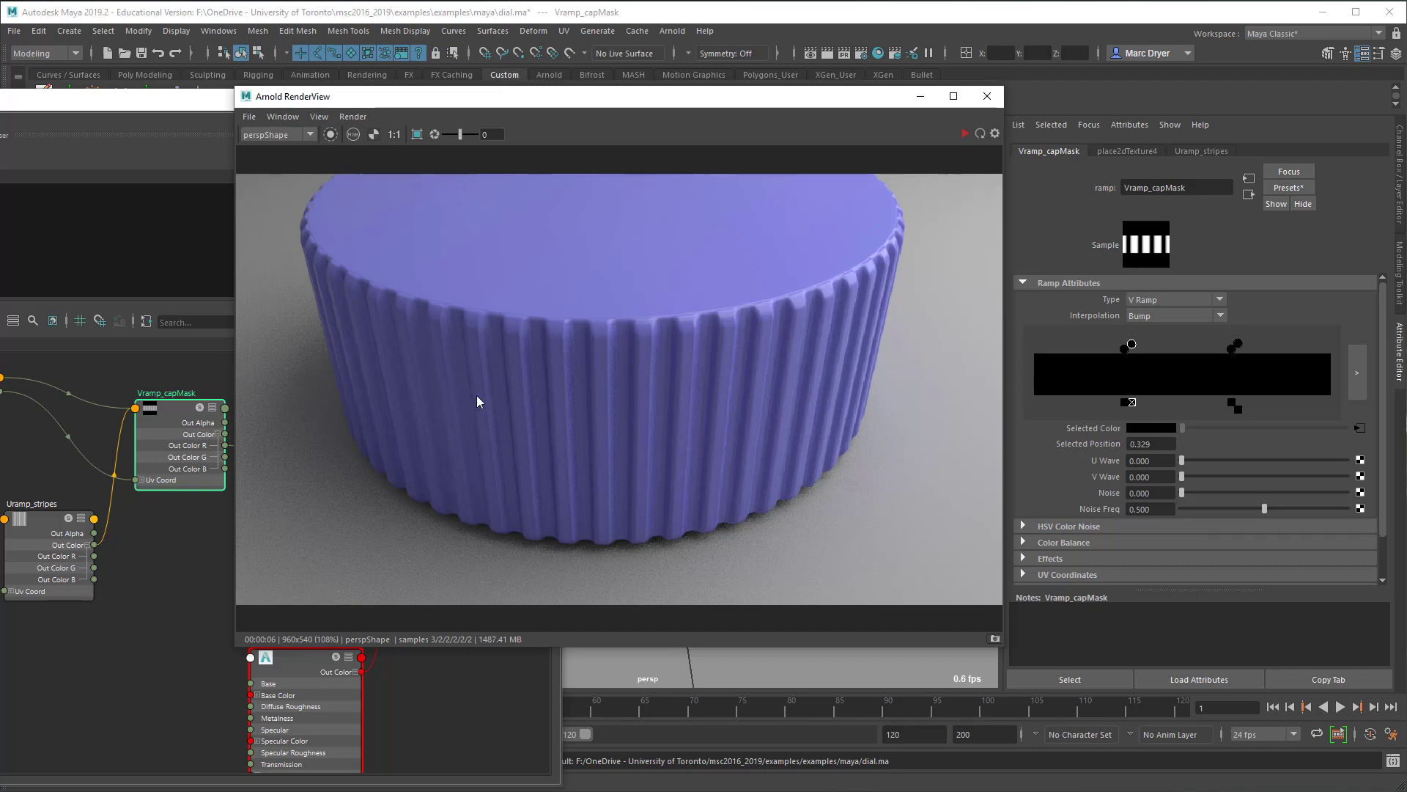
{"action": "left_click_drag", "start_coordinate": [874, 96], "coordinate": [476, 689]}
{"action": "left_click", "coordinate": [741, 372]}
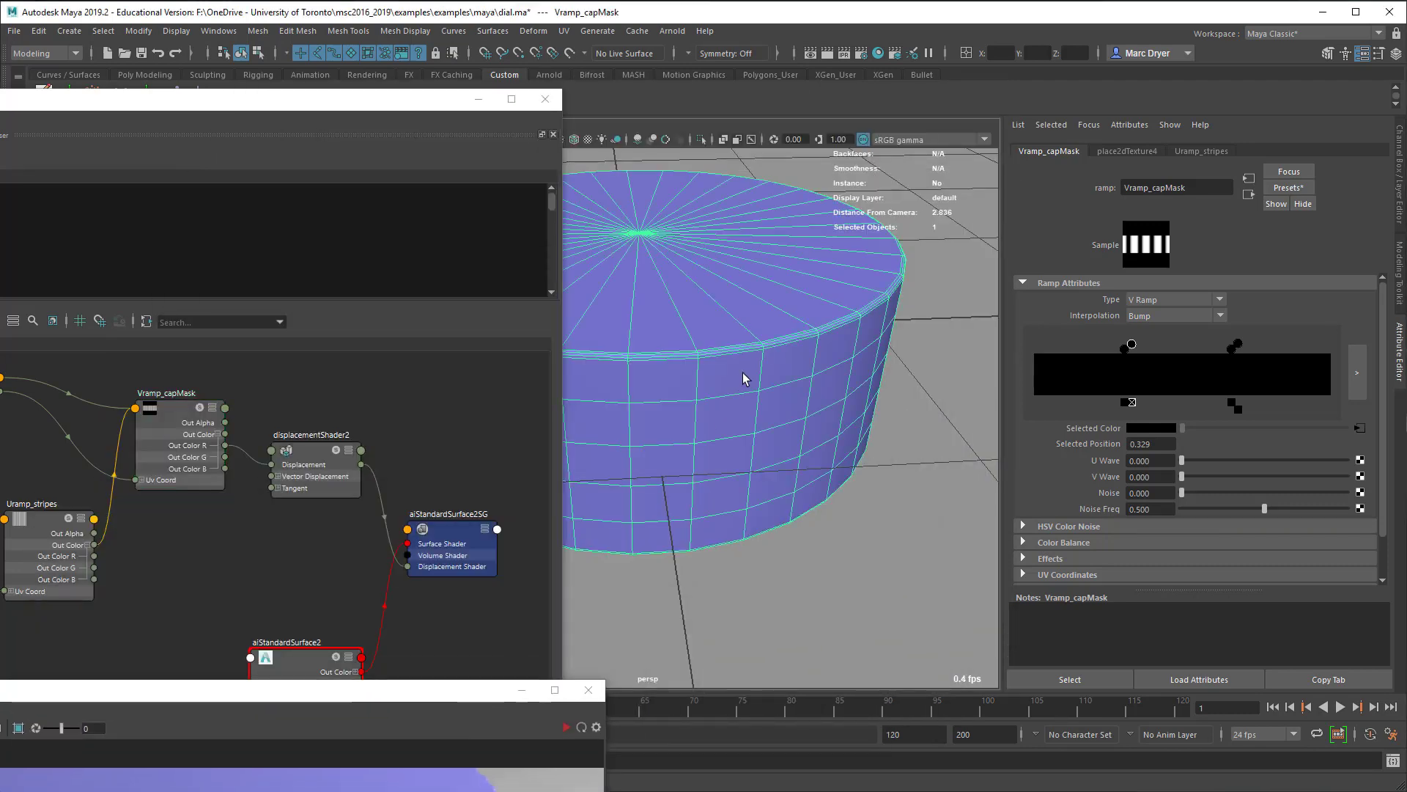
{"action": "left_click_drag", "start_coordinate": [409, 103], "coordinate": [203, 201]}
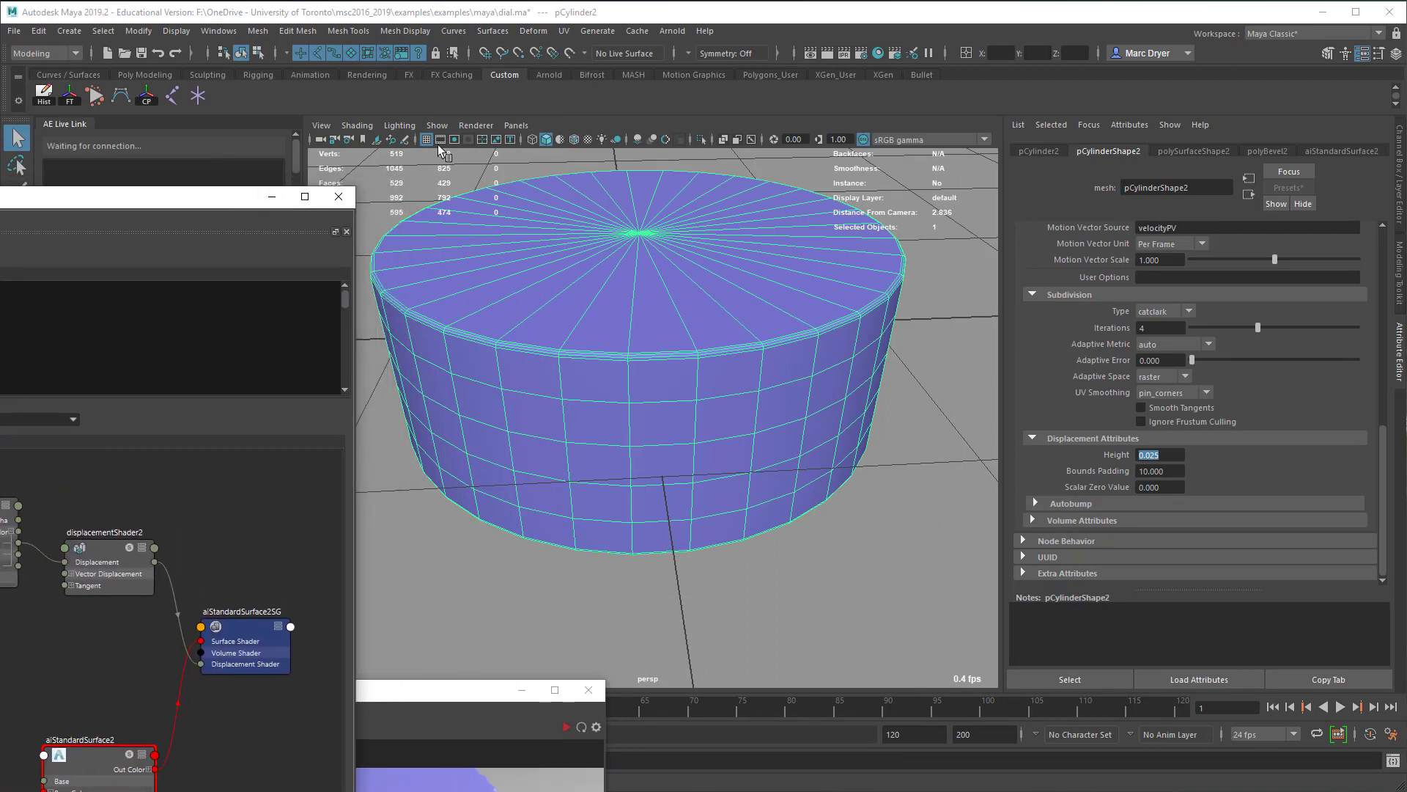
- Display the dial's face normals in the viewport to inspect the displacement directions, and hide them again
{"action": "left_click", "coordinate": [179, 30]}
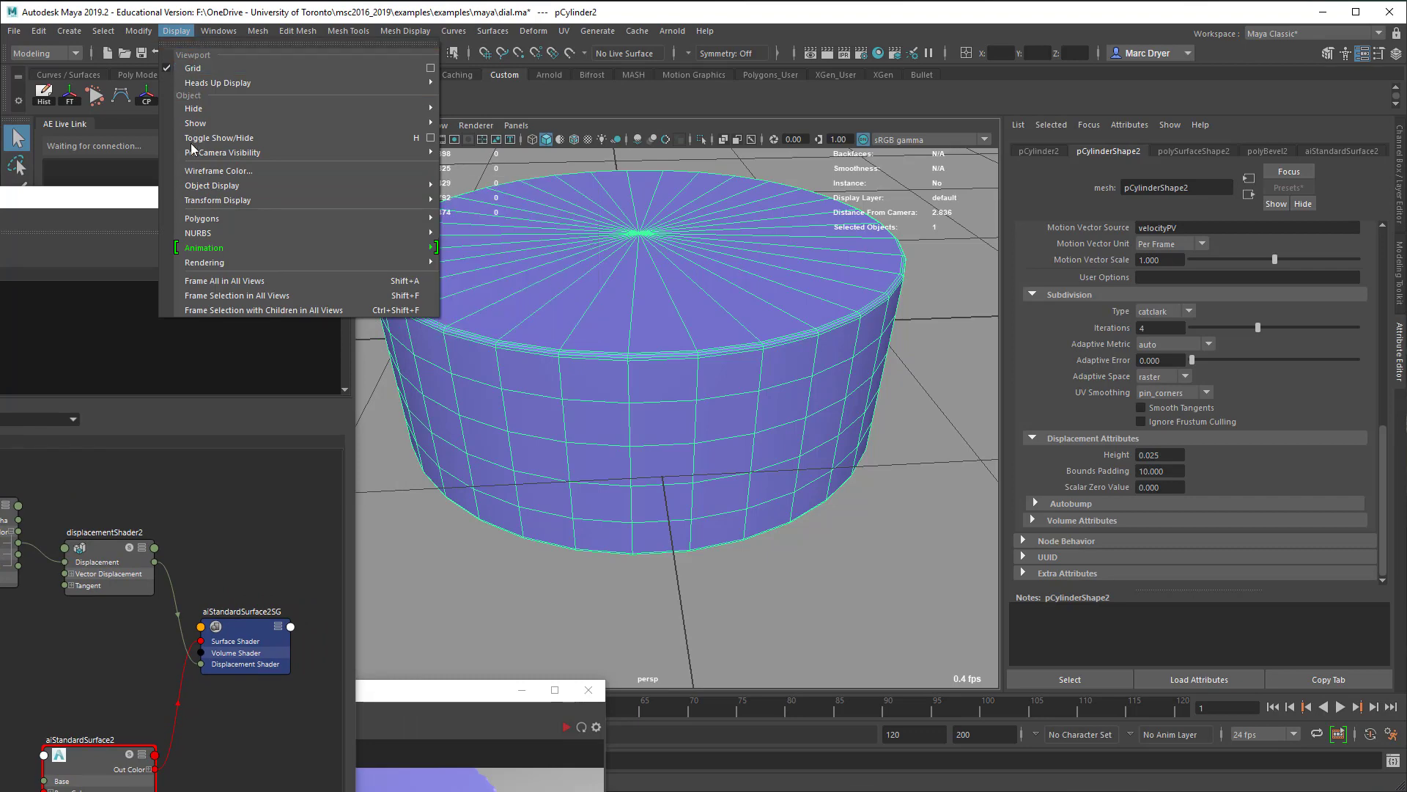
{"action": "mouse_move", "coordinate": [212, 218]}
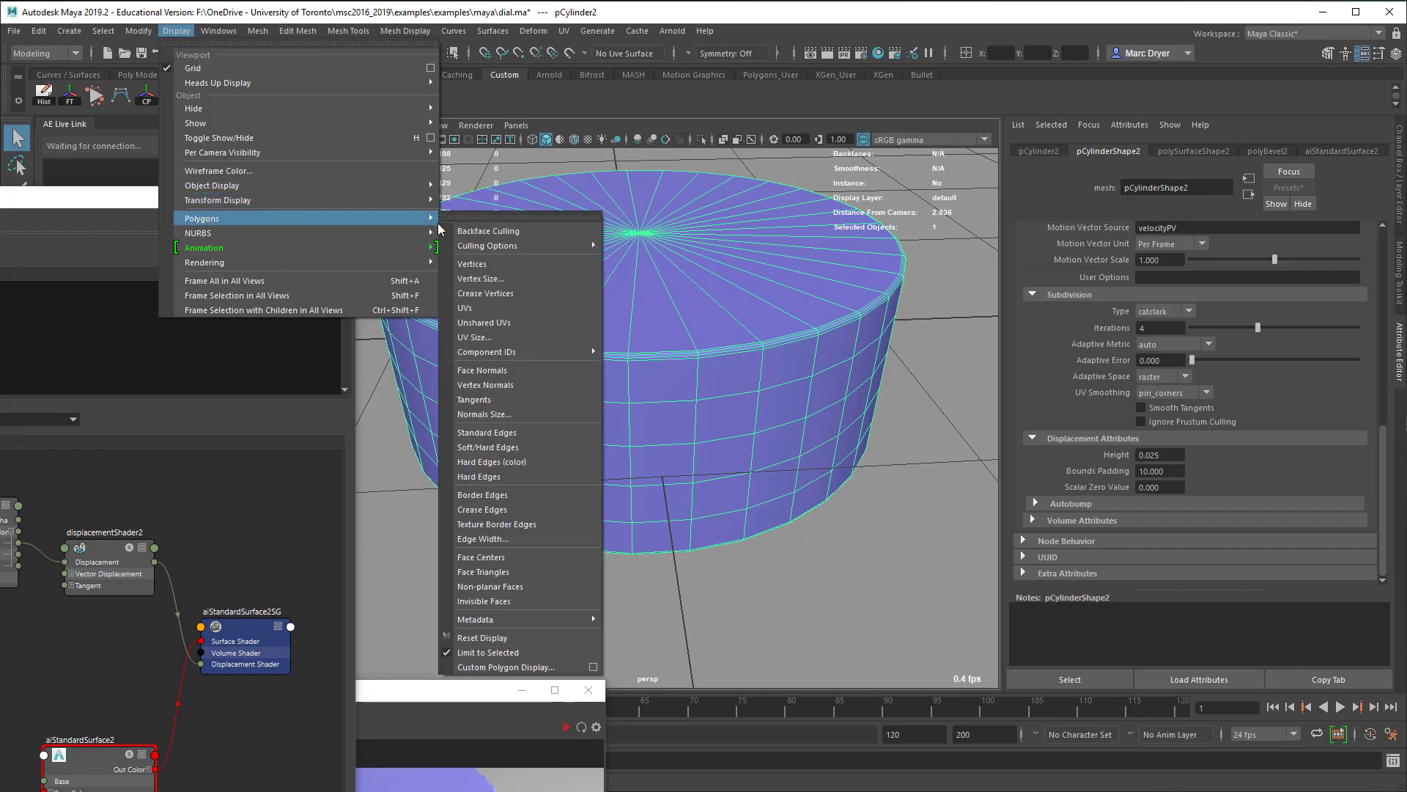
{"action": "left_click", "coordinate": [506, 368]}
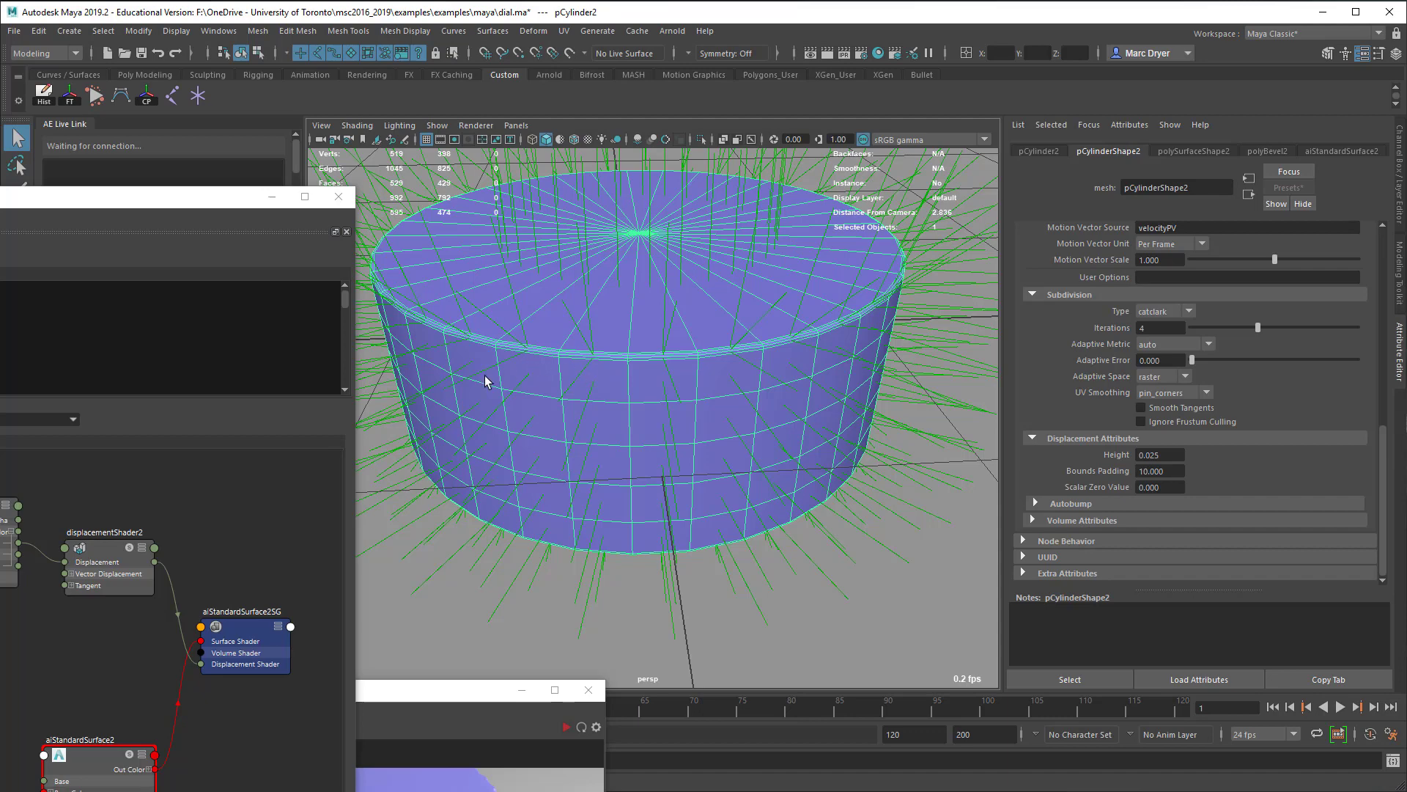
{"action": "left_click", "coordinate": [176, 31]}
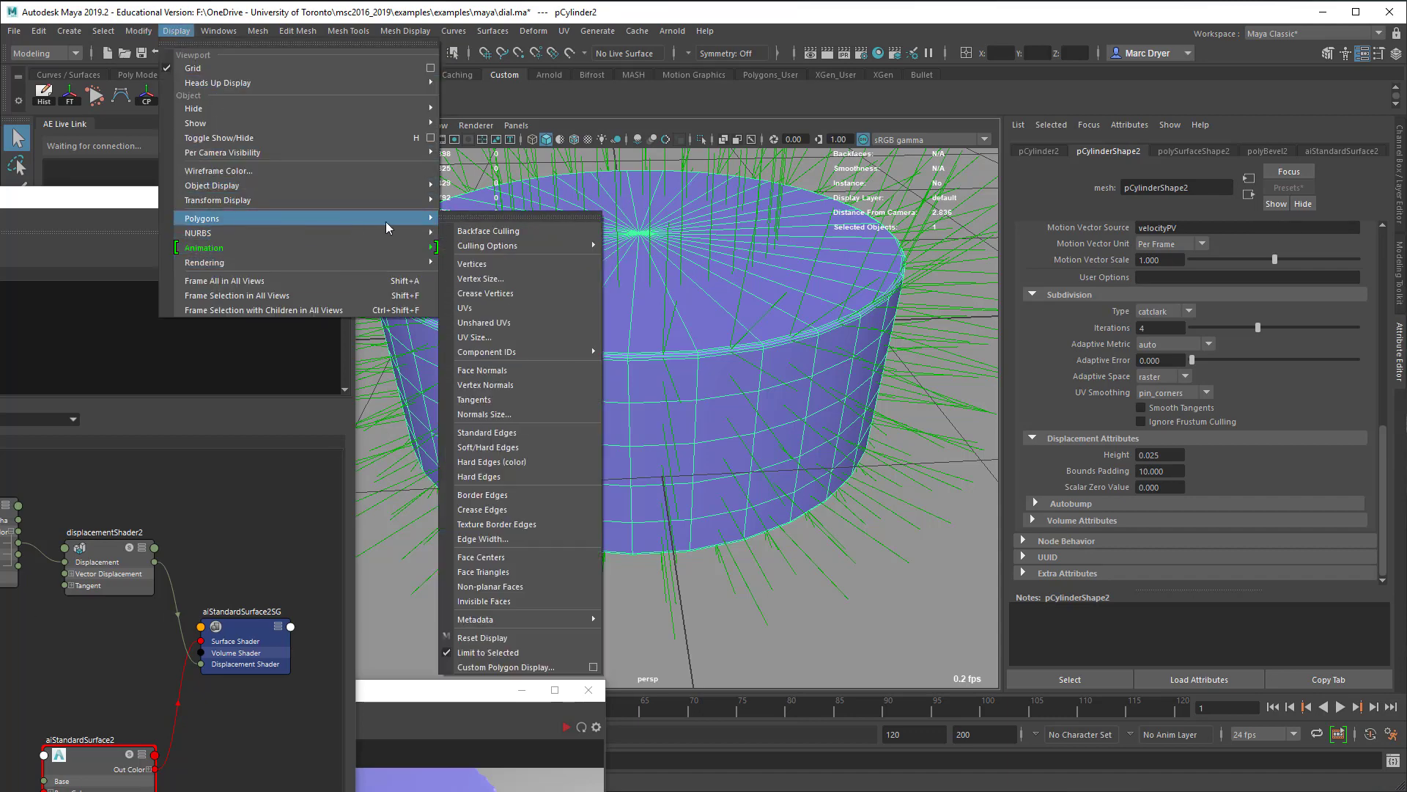
{"action": "left_click", "coordinate": [495, 370]}
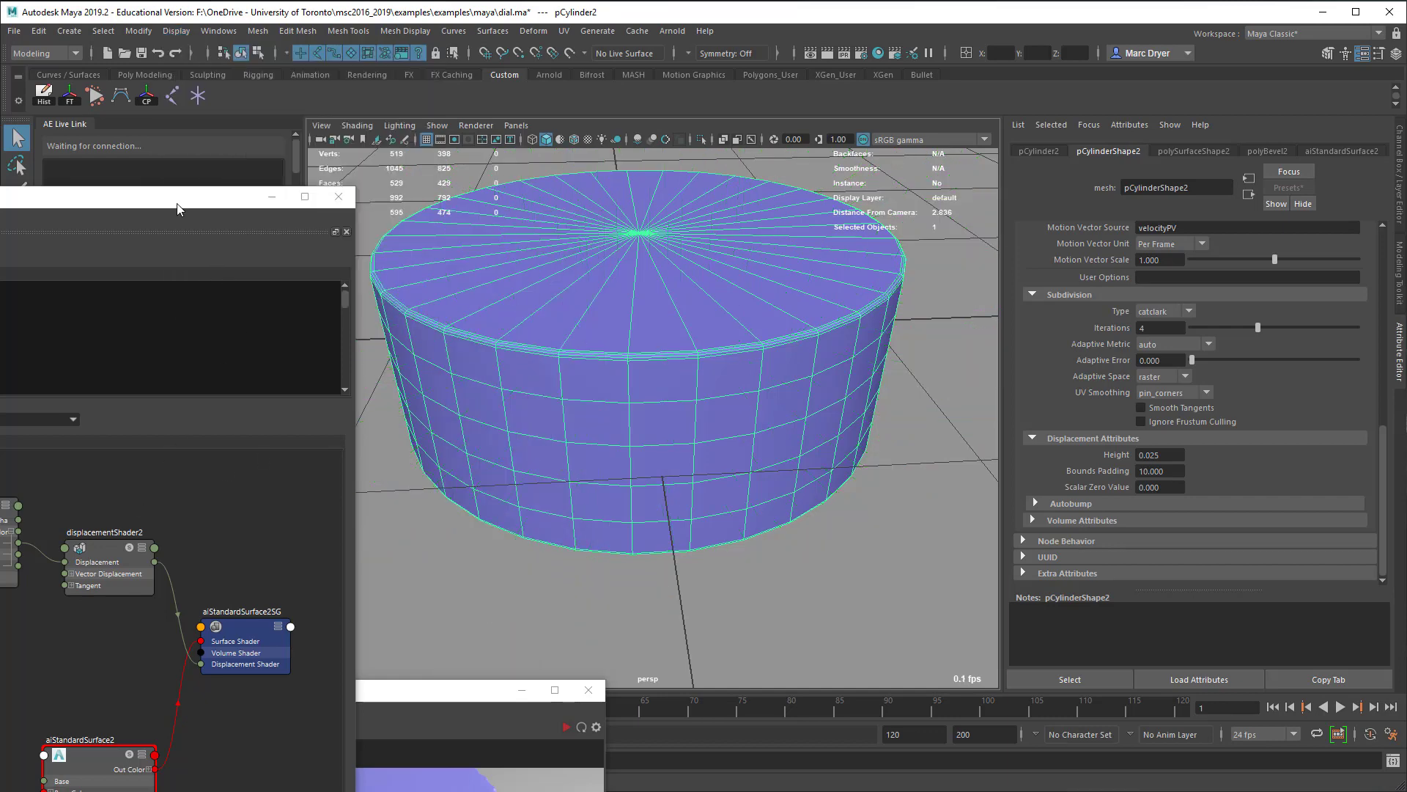
- Select the aiStandardSurface2 node in the Hypershade graph and show its material attributes
{"action": "left_click_drag", "start_coordinate": [177, 205], "coordinate": [505, 64]}
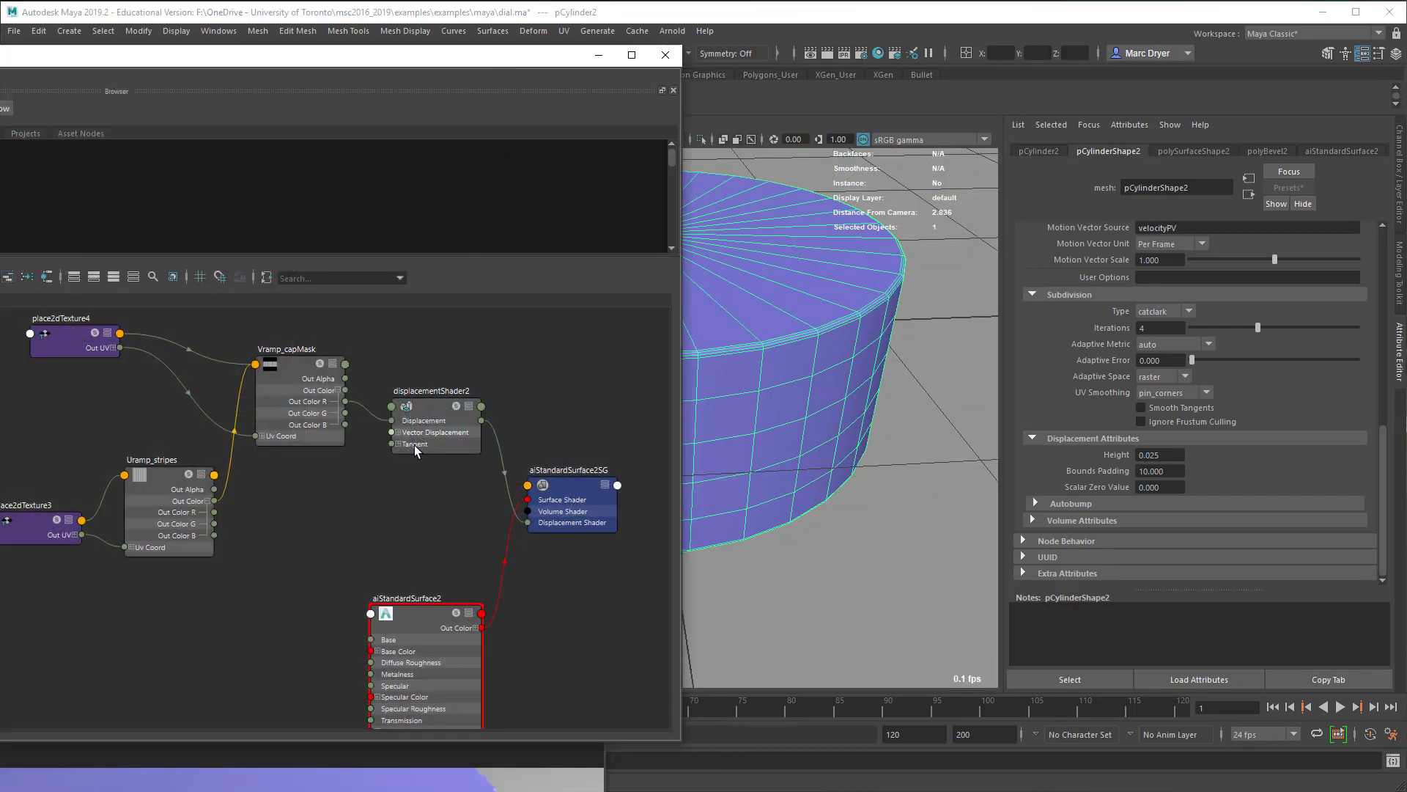
{"action": "scroll", "coordinate": [334, 553], "scroll_direction": "down", "scroll_amount": 3}
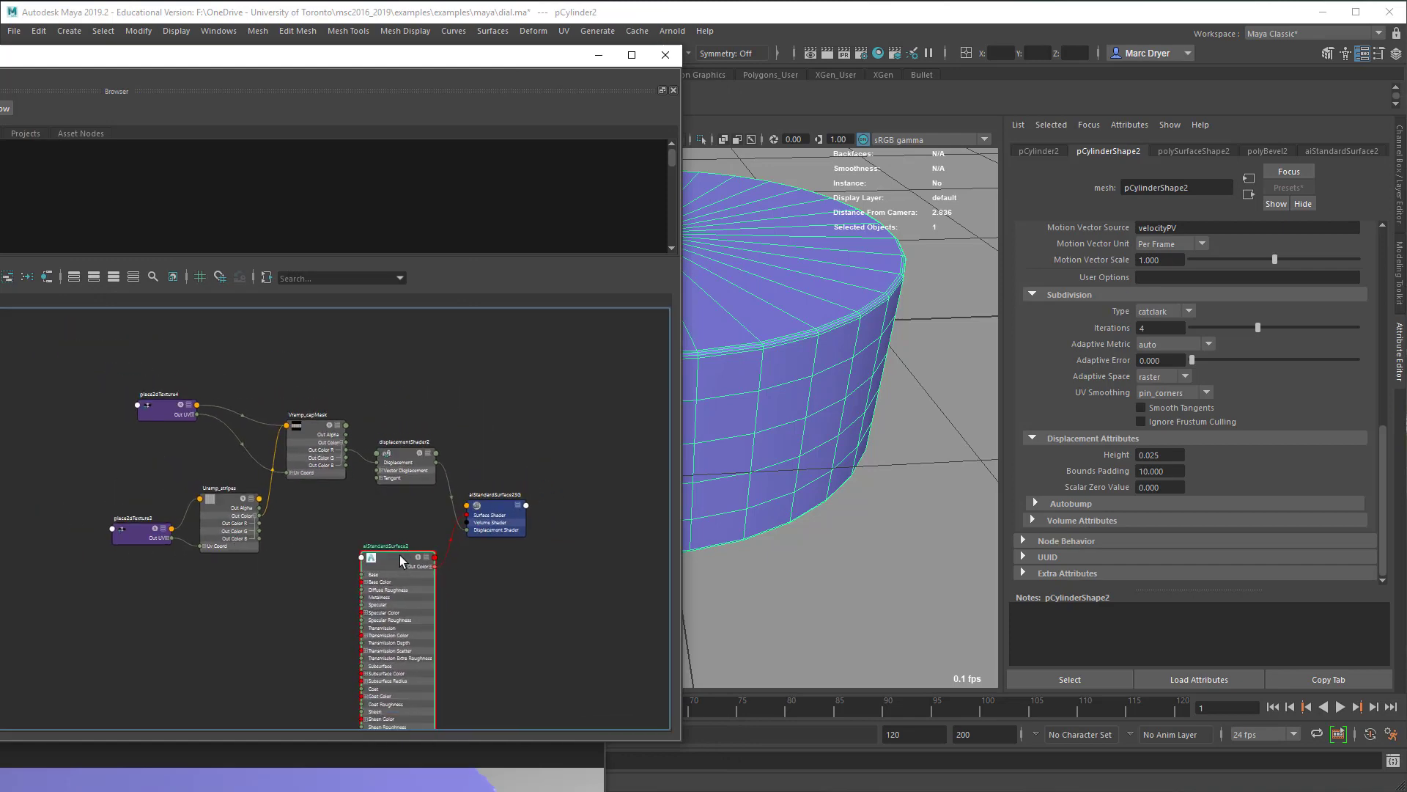
{"action": "middle_click_drag", "start_coordinate": [283, 531], "coordinate": [235, 480], "text": "alt"}
{"action": "right_click_drag", "start_coordinate": [235, 479], "coordinate": [374, 490], "text": "alt"}
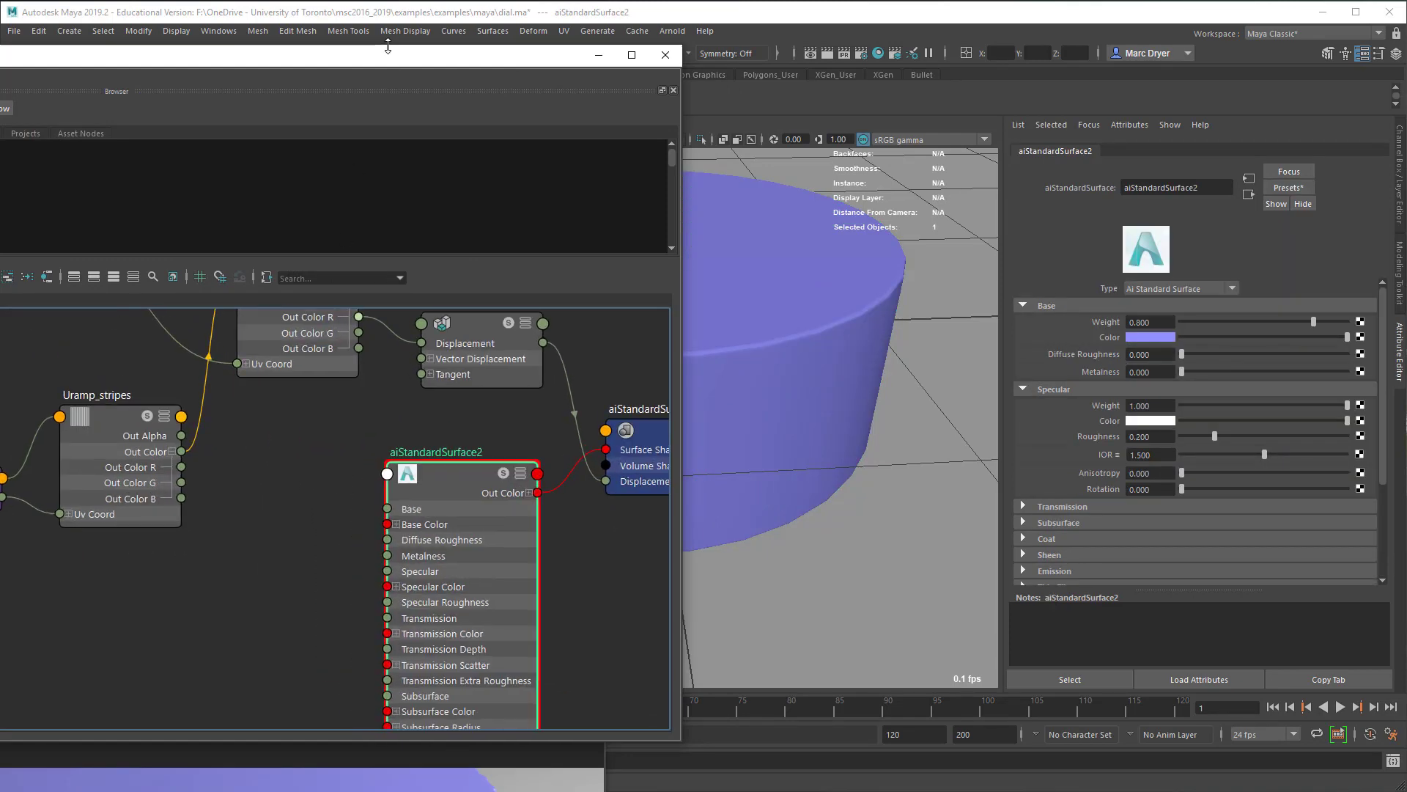
- Bring the Hypershade into full view and move the Uramp_stripes node and its place2dTexture node closer to the Vramp_capMask nodes
{"action": "left_click_drag", "start_coordinate": [383, 57], "coordinate": [574, 85]}
{"action": "left_click_drag", "start_coordinate": [770, 96], "coordinate": [882, 73]}
{"action": "middle_click_drag", "start_coordinate": [748, 545], "coordinate": [706, 495], "text": "alt"}
{"action": "right_click_drag", "start_coordinate": [623, 530], "coordinate": [595, 541], "text": "alt"}
{"action": "middle_click_drag", "start_coordinate": [602, 544], "coordinate": [669, 575], "text": "alt"}
{"action": "right_click_drag", "start_coordinate": [669, 575], "coordinate": [596, 551], "text": "alt"}
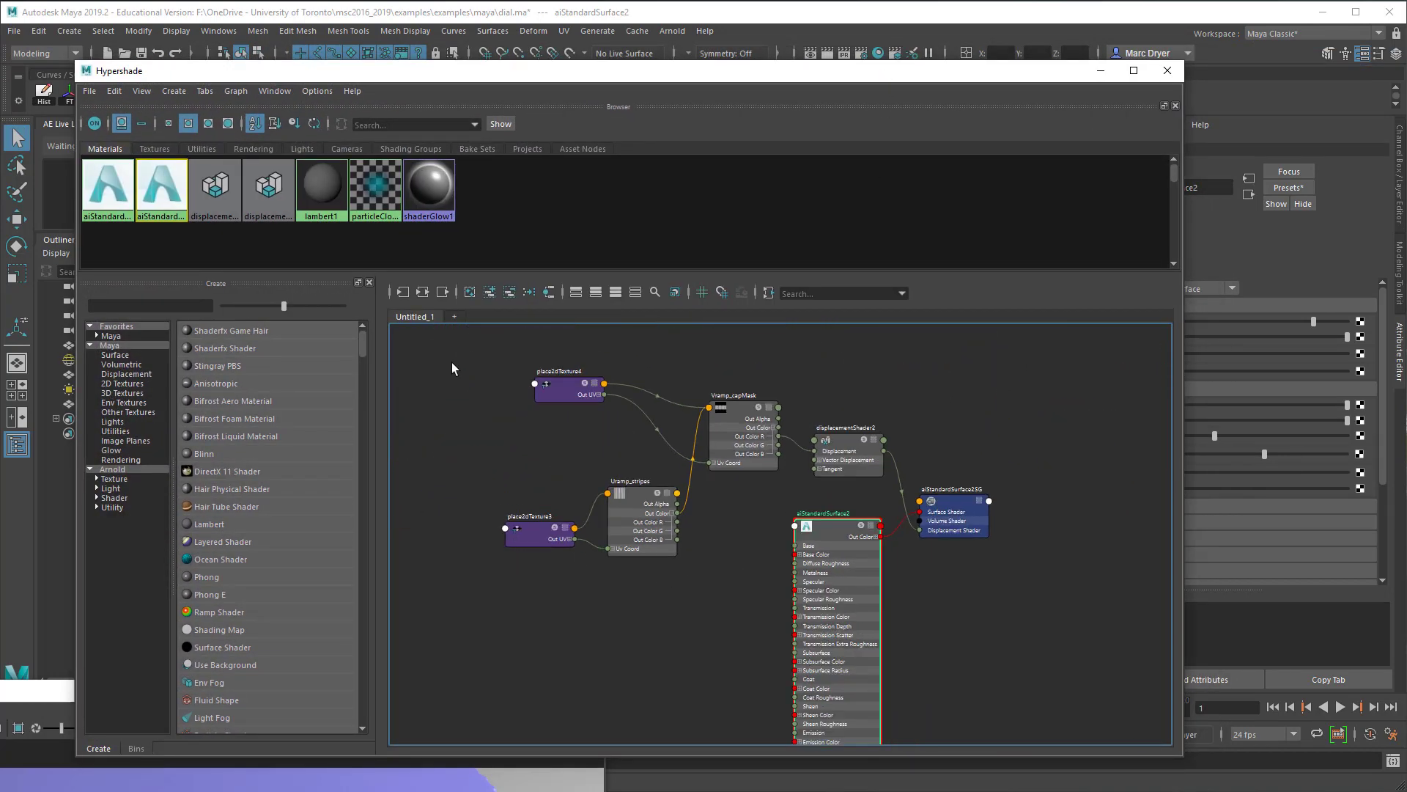
{"action": "left_click_drag", "start_coordinate": [473, 481], "coordinate": [597, 483]}
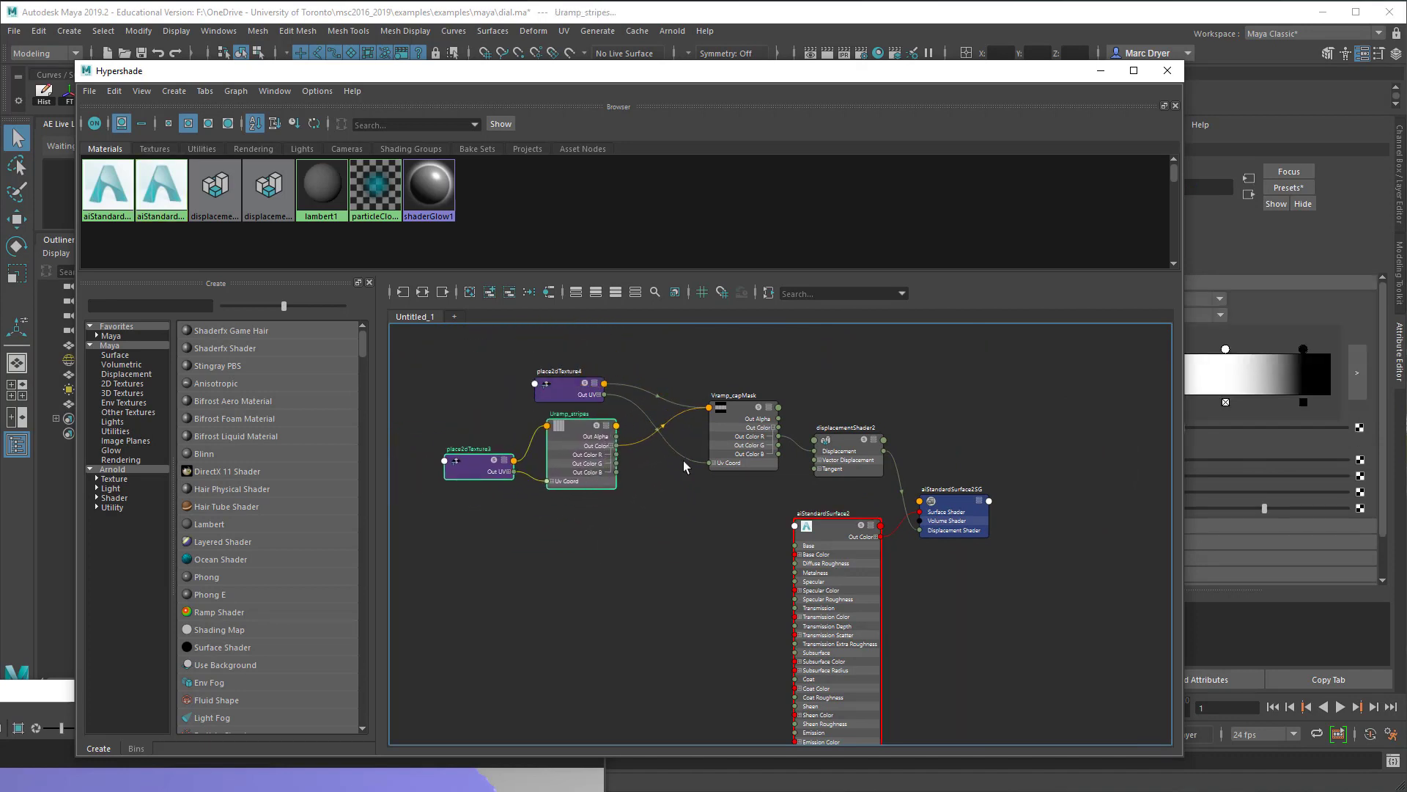
{"action": "mouse_move", "coordinate": [450, 366]}
{"action": "left_mouse_down"}
{"action": "mouse_move", "coordinate": [886, 496]}
{"action": "mouse_move", "coordinate": [843, 424]}
{"action": "left_mouse_up"}
{"action": "middle_click_drag", "start_coordinate": [735, 608], "coordinate": [800, 545], "text": "alt"}
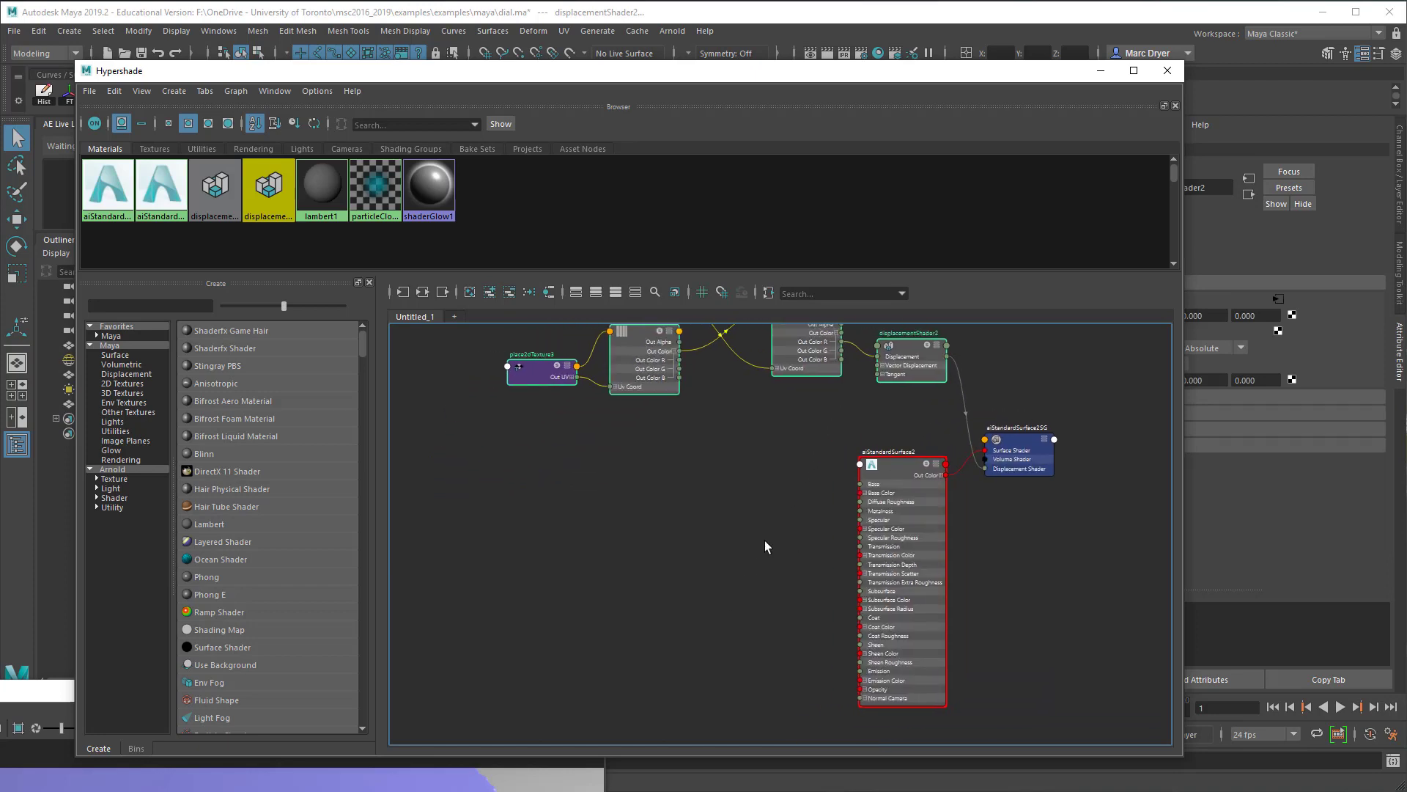
- Create an aiNoise texture node in the empty graph area beside aiStandardSurface2, and look through Maya's 2D and 3D texture types
{"action": "left_click", "coordinate": [728, 549]}
{"action": "key", "text": "Tab"}
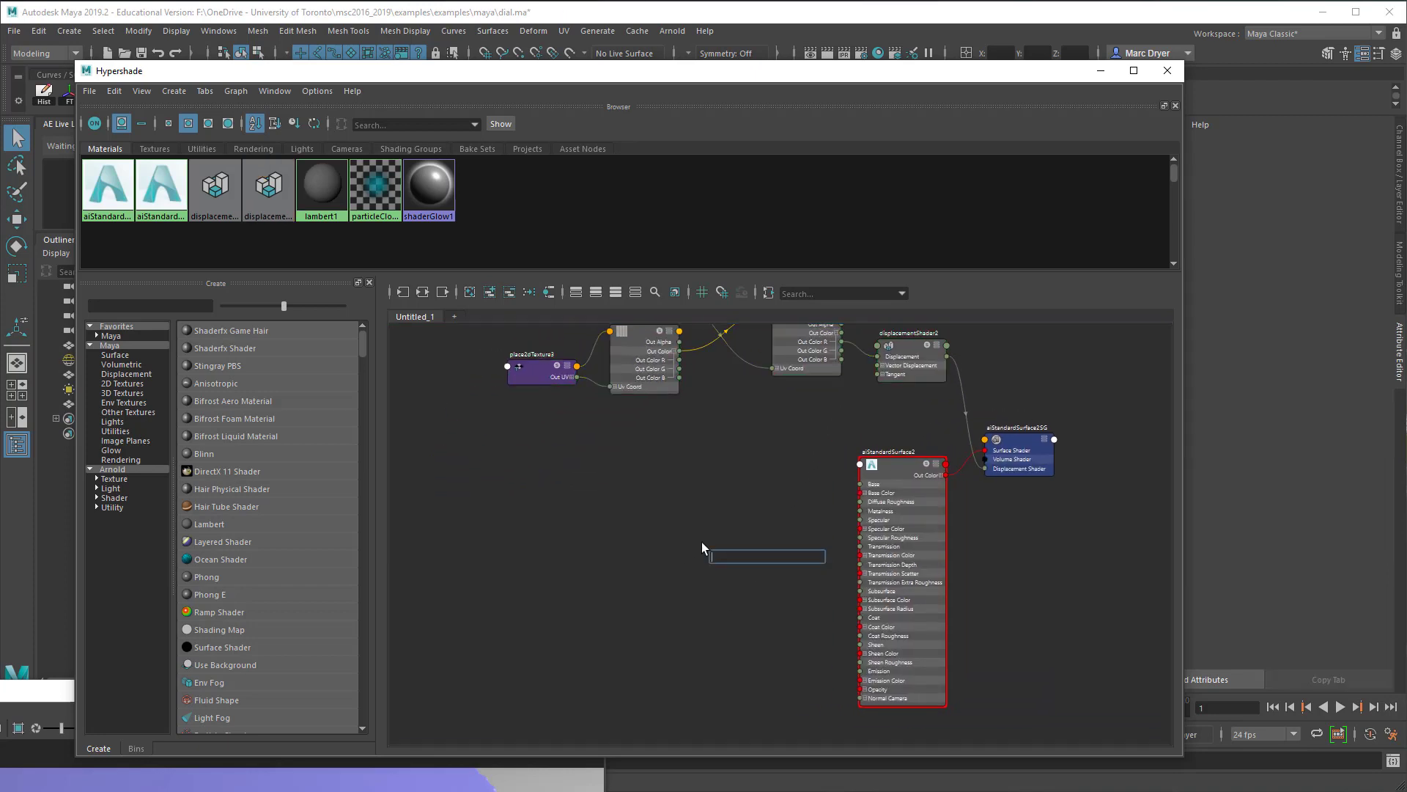
{"action": "type", "text": "aino"}
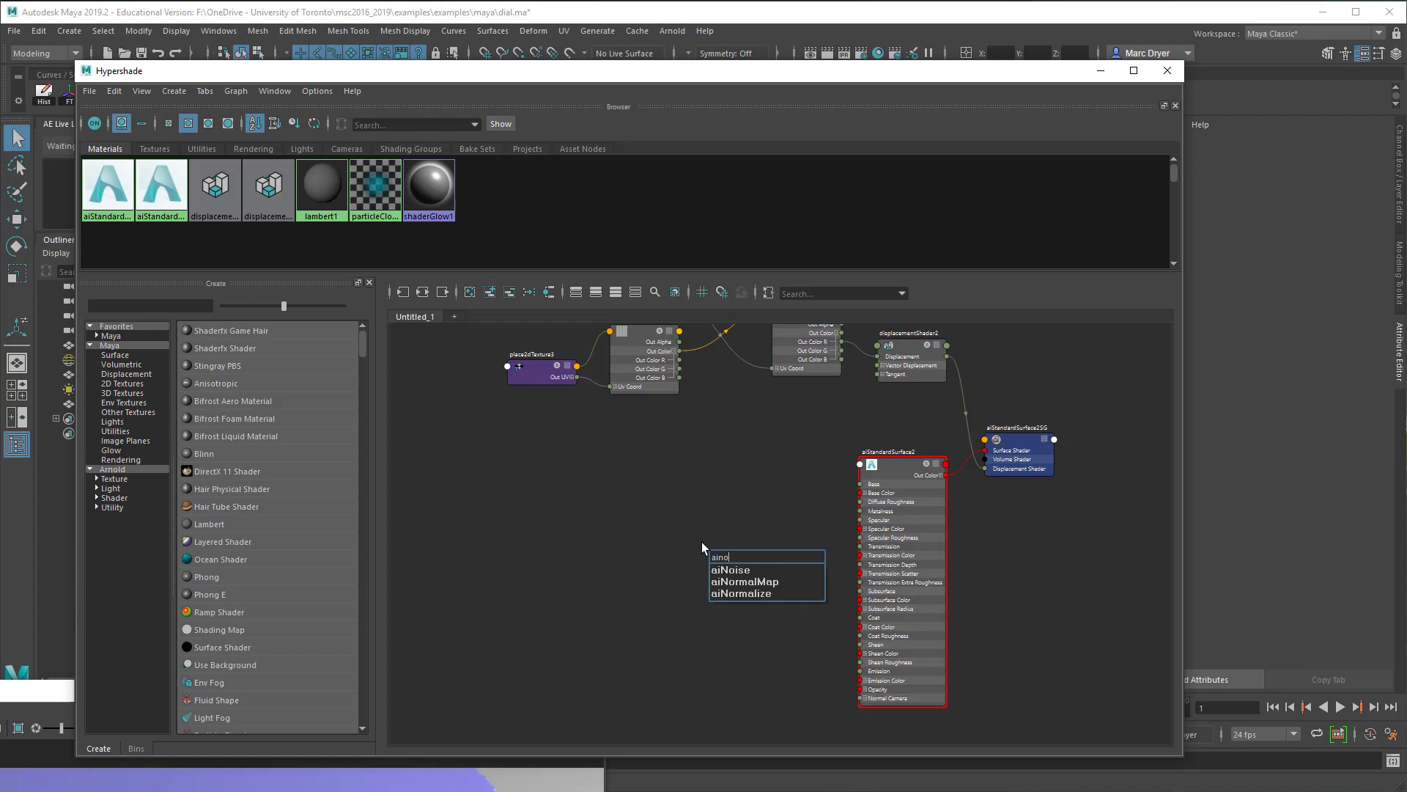
{"action": "type", "text": "ise"}
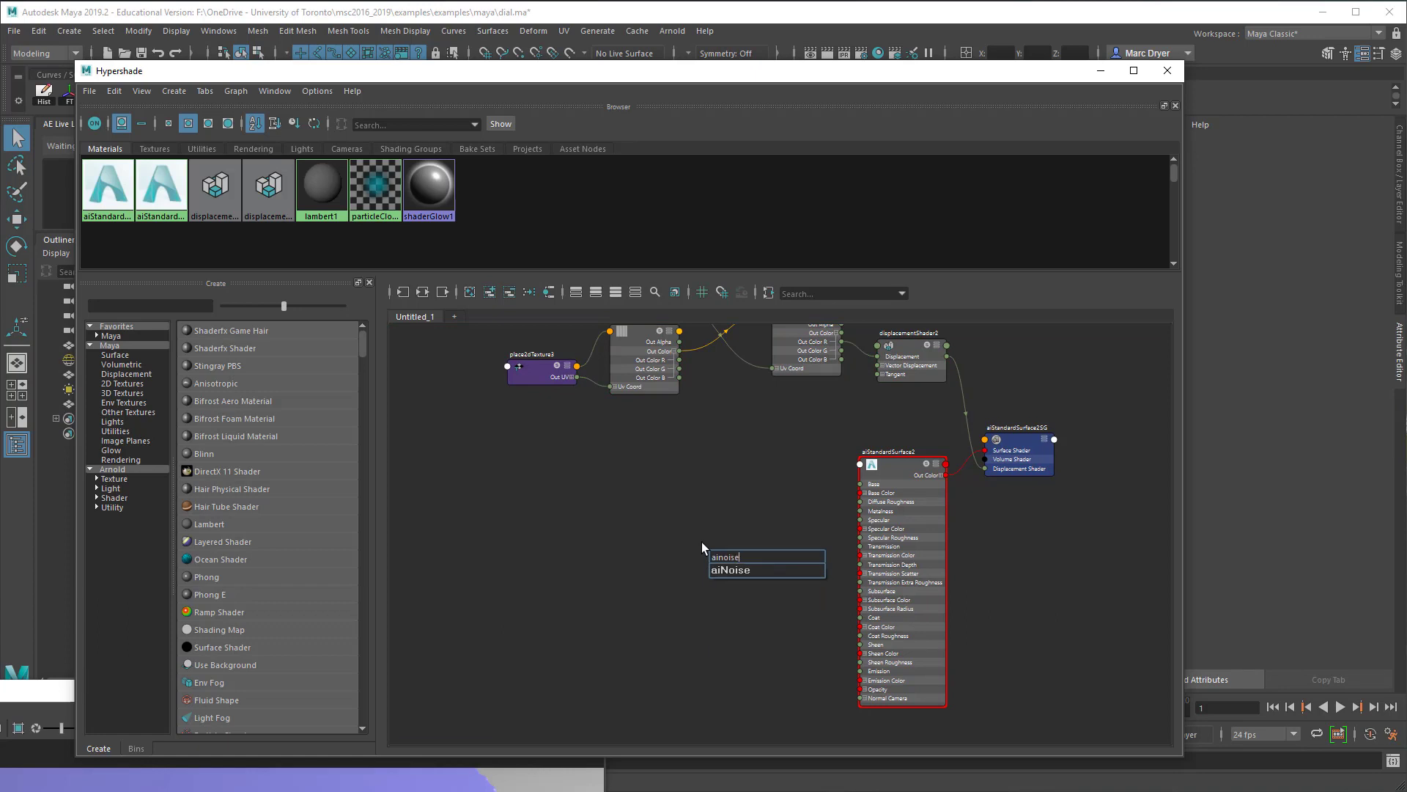
{"action": "key", "text": "Return"}
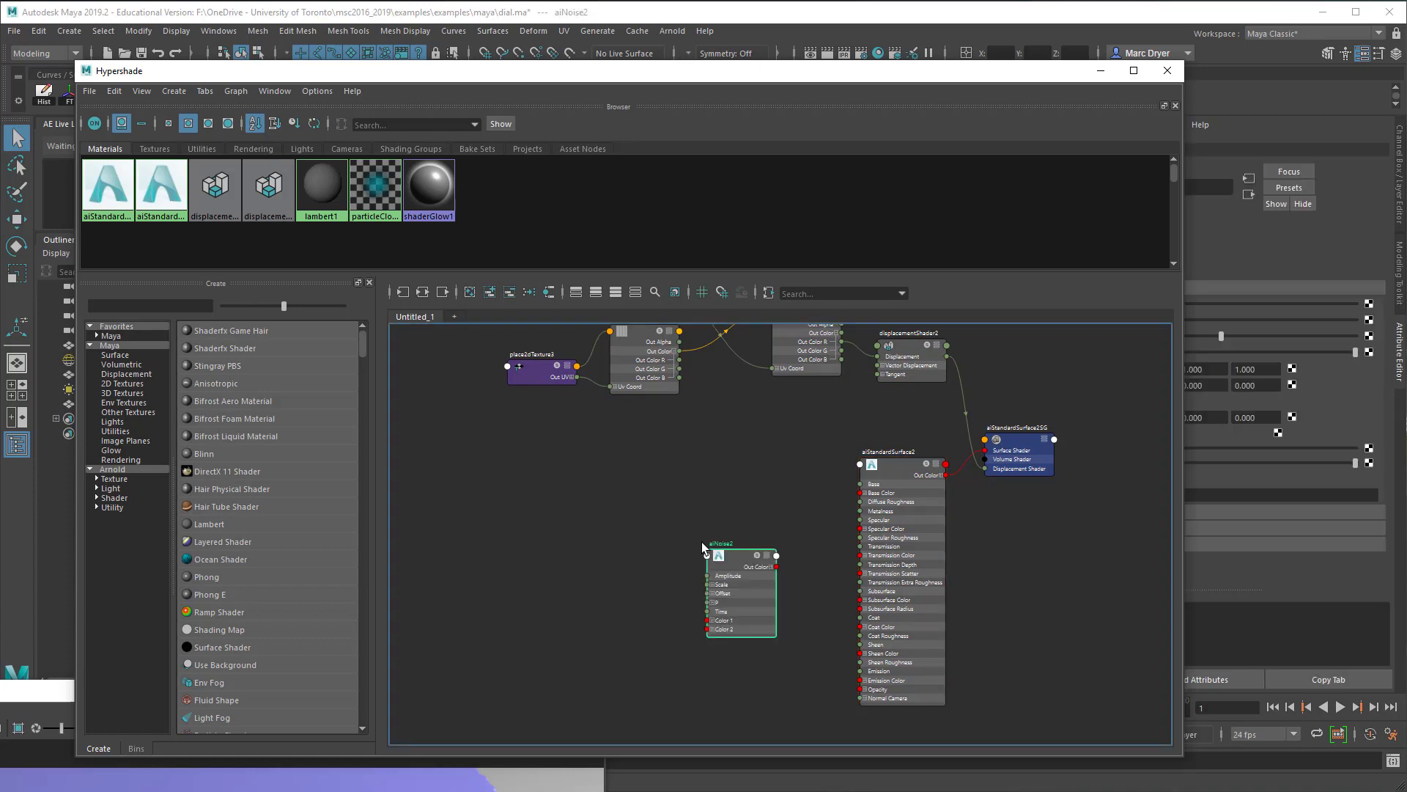
{"action": "left_click", "coordinate": [127, 382]}
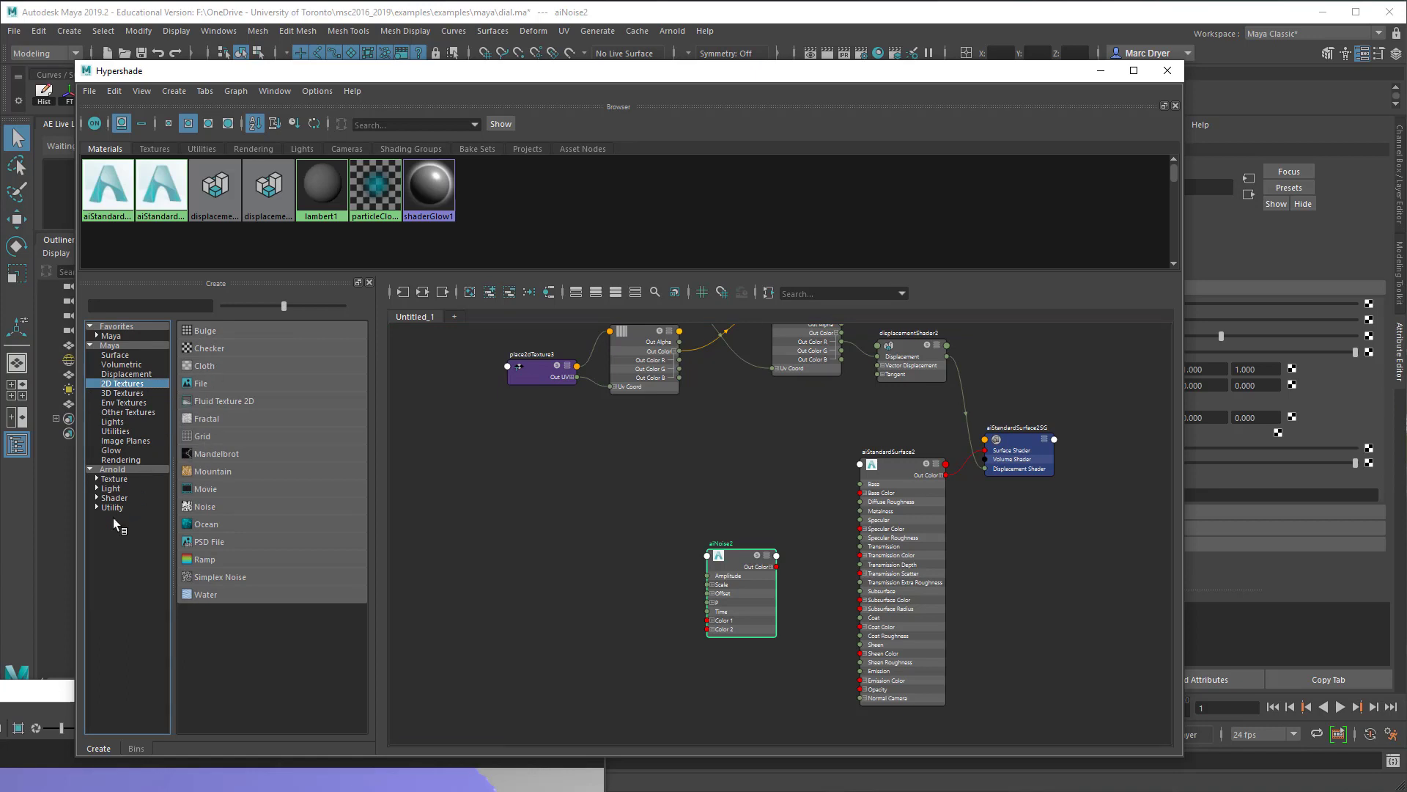
{"action": "left_click", "coordinate": [129, 393]}
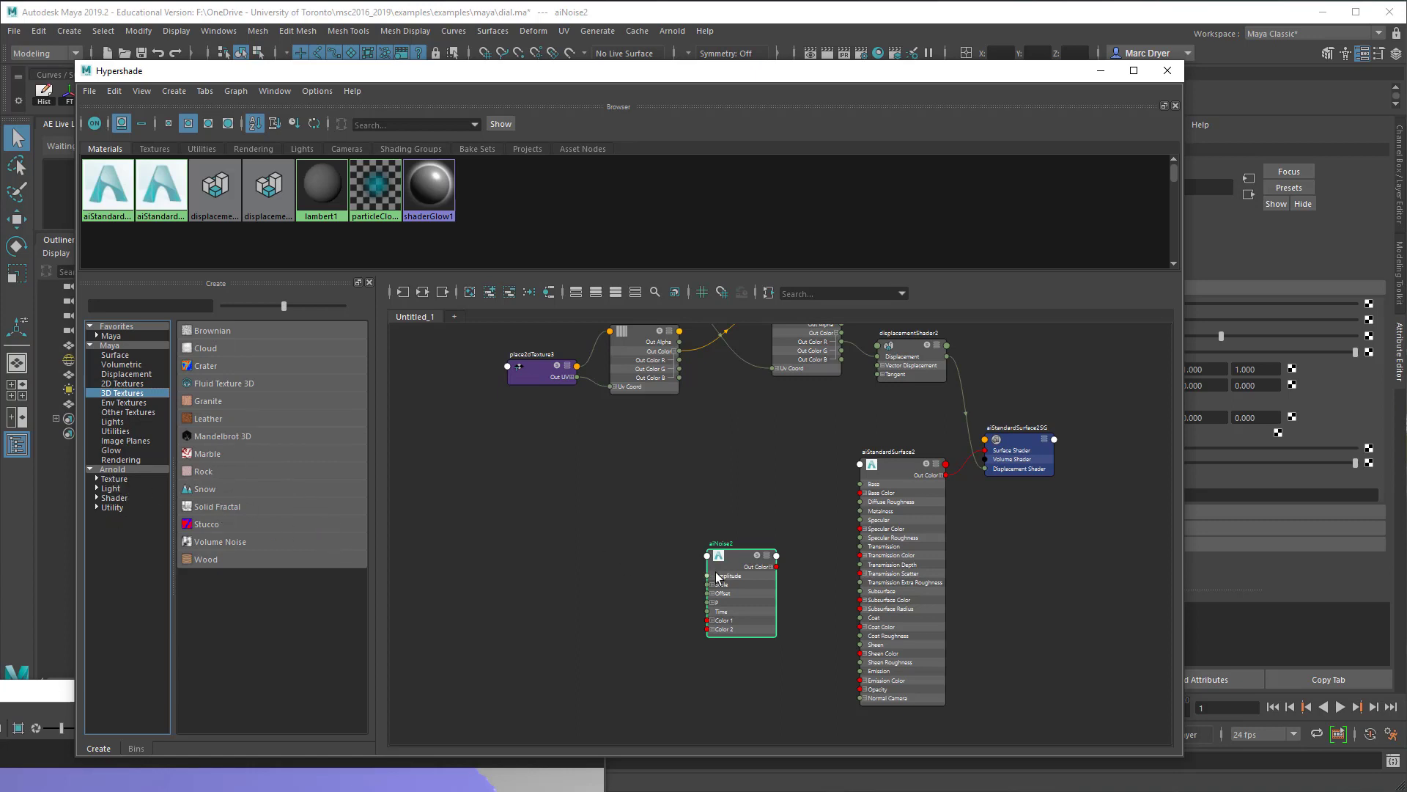
- Space out the aiNoise and aiStandardSurface2 nodes in the graph and expand the noise node's Out Color channels
{"action": "left_click_drag", "start_coordinate": [732, 571], "coordinate": [715, 551]}
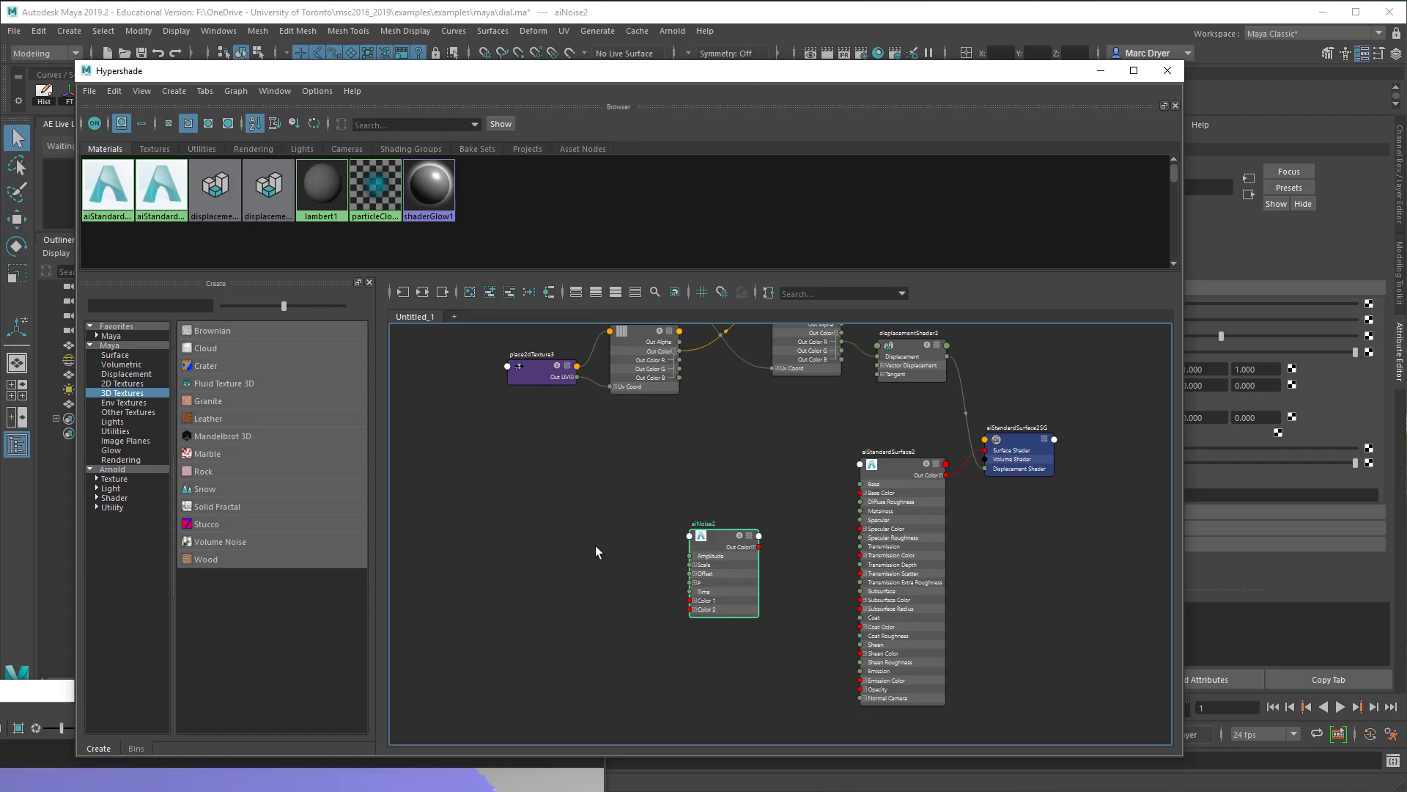
{"action": "right_click_drag", "start_coordinate": [595, 546], "coordinate": [671, 569], "text": "alt"}
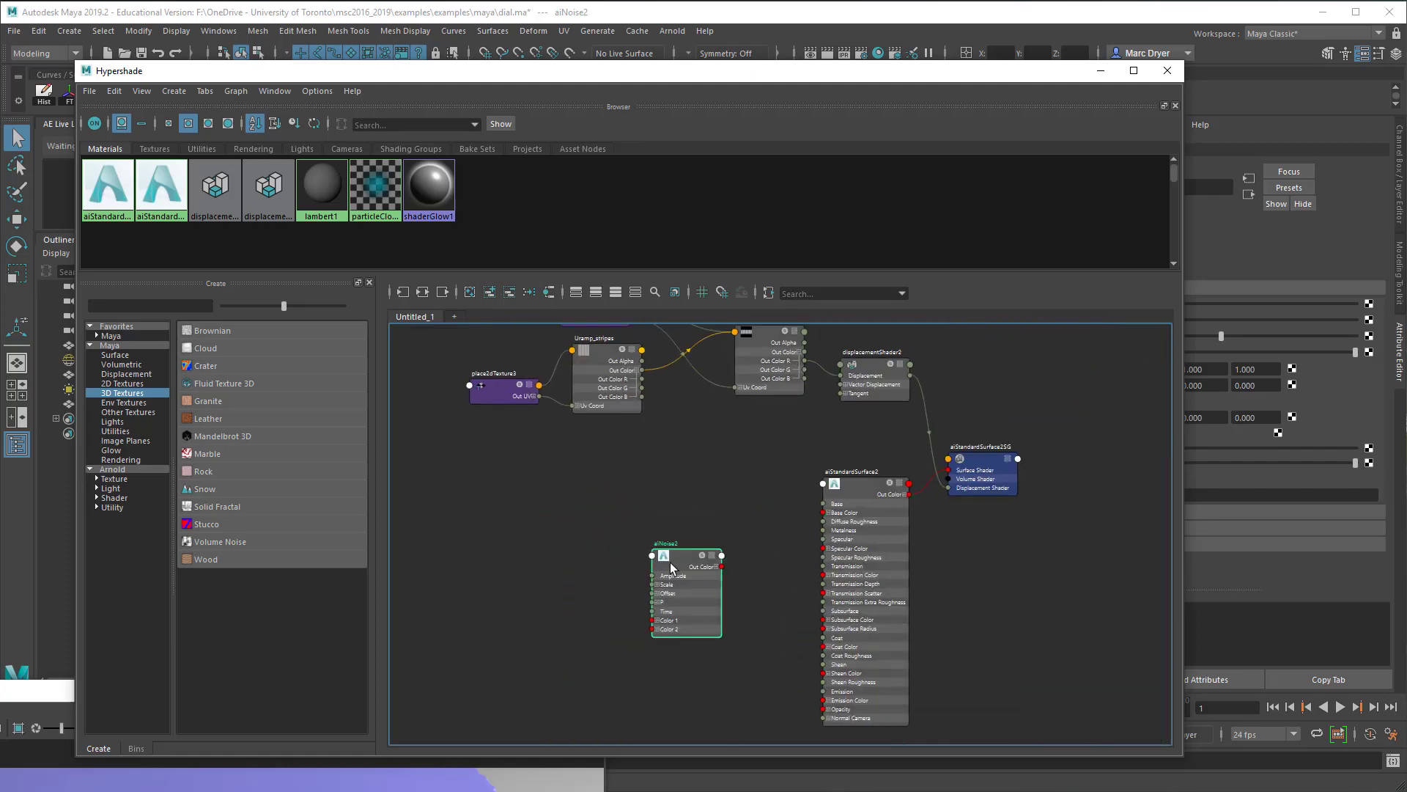
{"action": "middle_click_drag", "start_coordinate": [671, 569], "coordinate": [565, 498], "text": "alt"}
{"action": "right_click_drag", "start_coordinate": [564, 498], "coordinate": [570, 491], "text": "alt"}
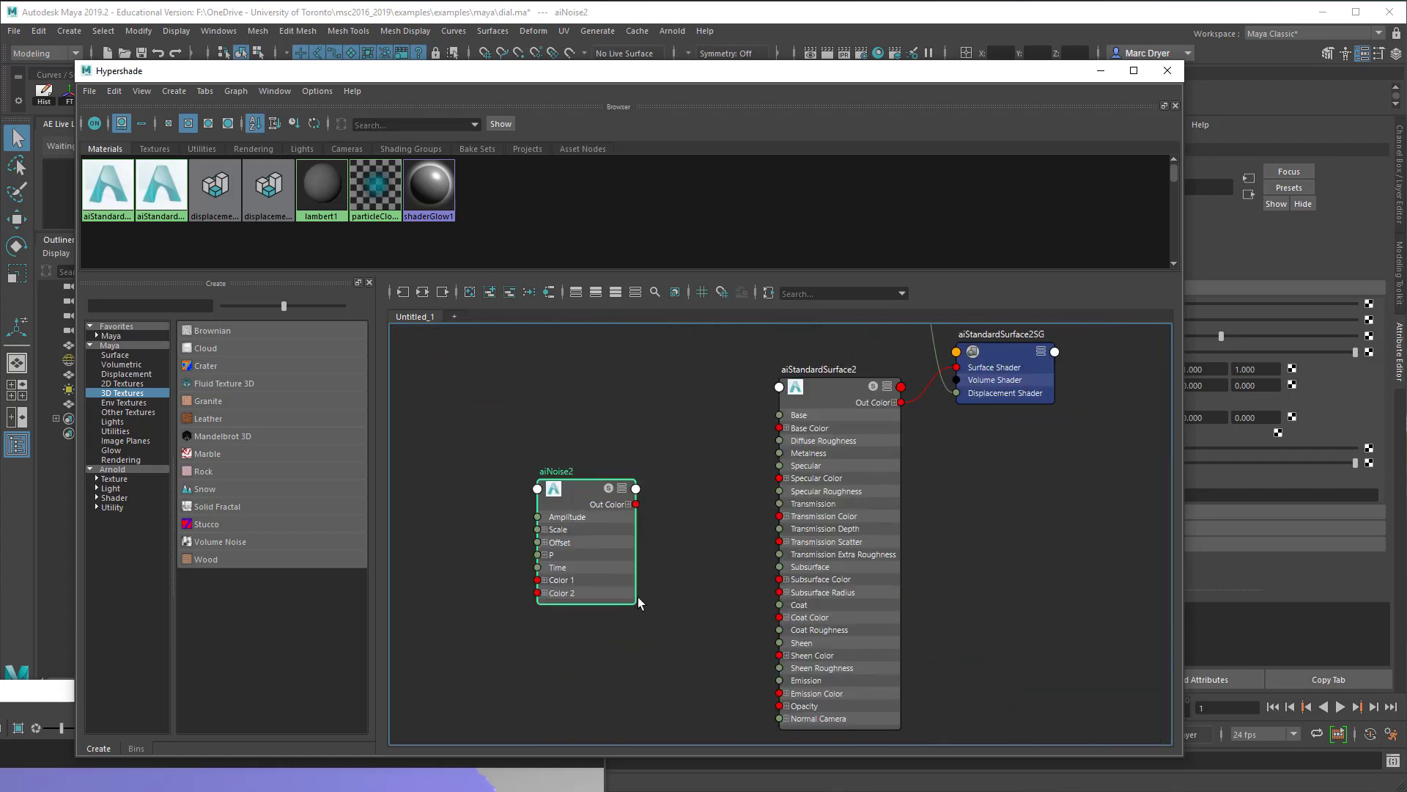
{"action": "left_click_drag", "start_coordinate": [595, 552], "coordinate": [556, 528]}
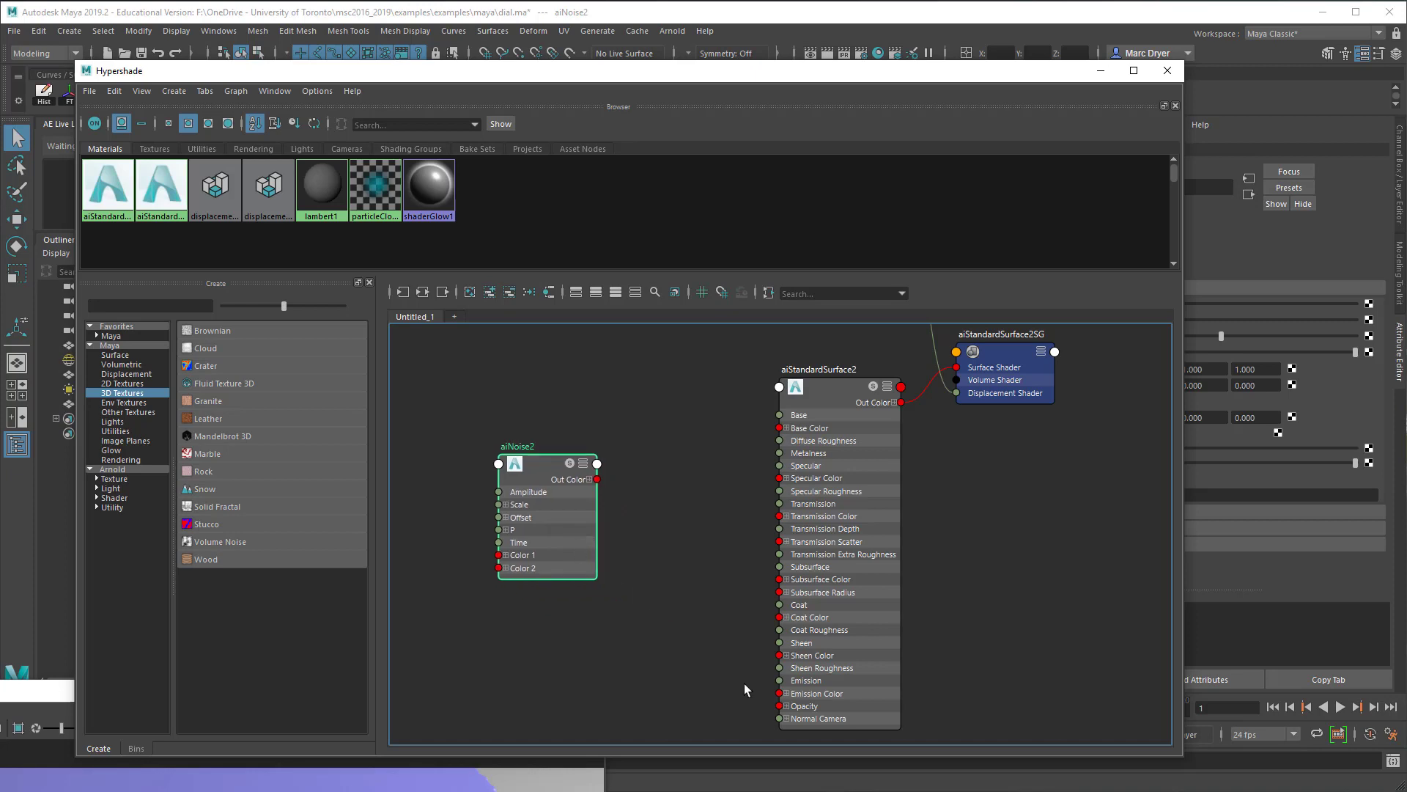
{"action": "left_click_drag", "start_coordinate": [864, 680], "coordinate": [818, 592]}
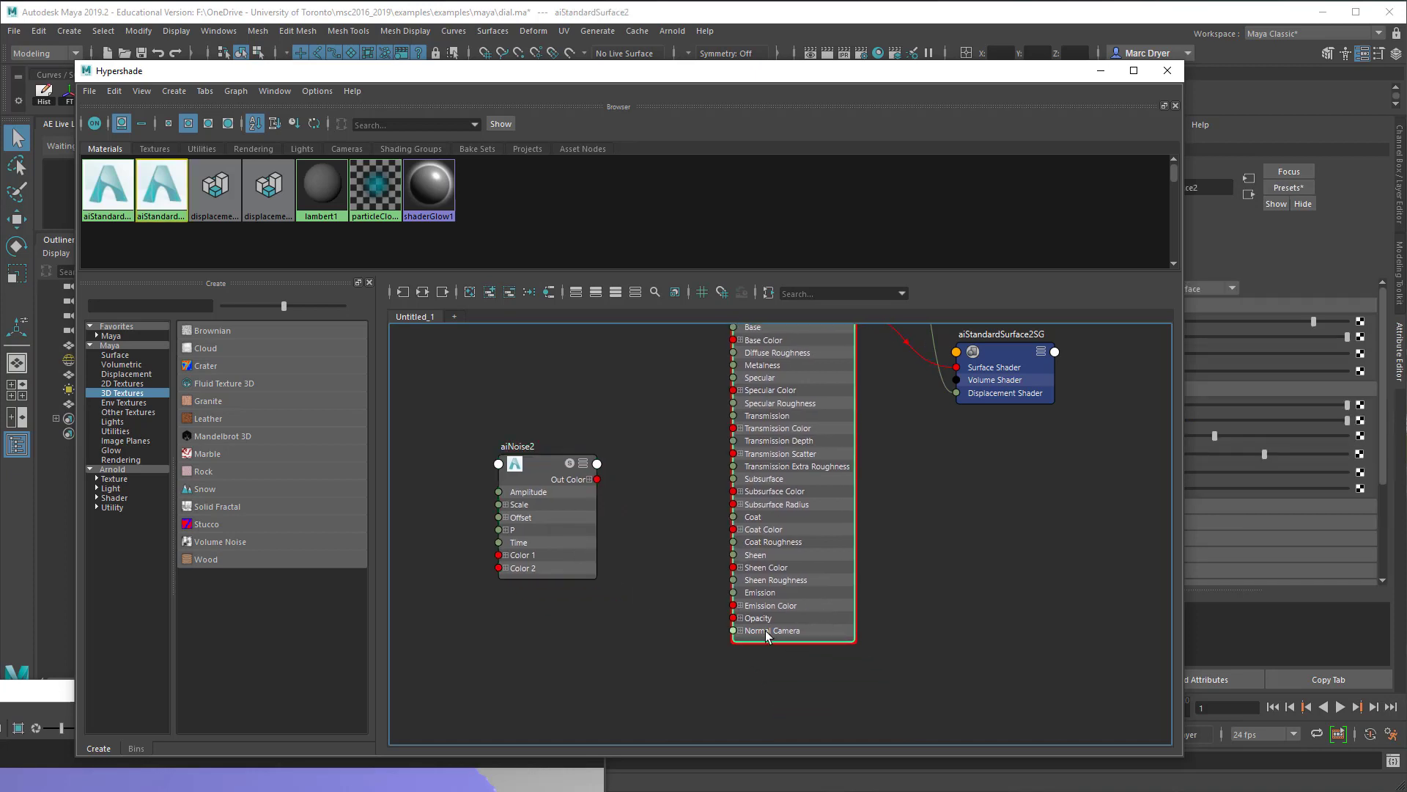
{"action": "left_click", "coordinate": [588, 479]}
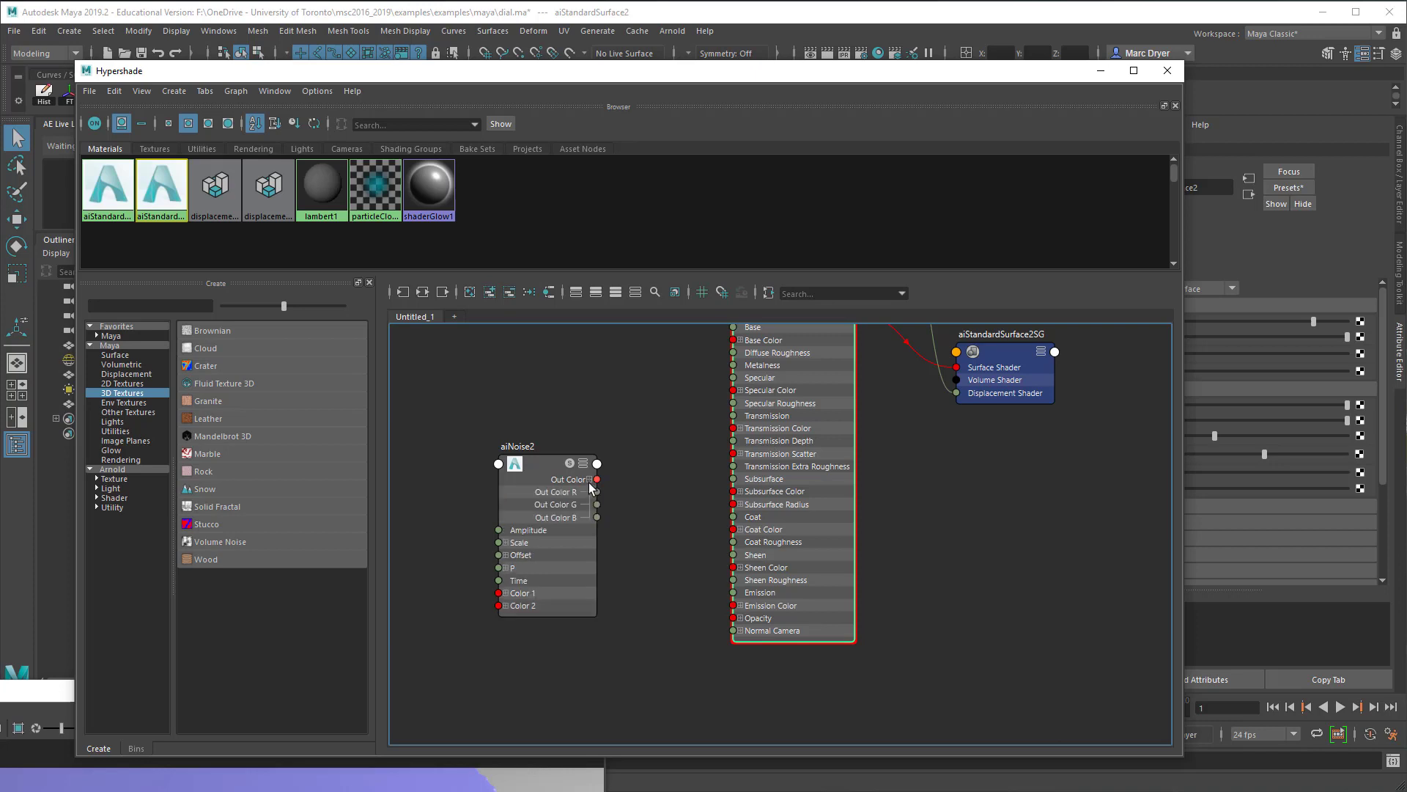
{"action": "left_click_drag", "start_coordinate": [597, 492], "coordinate": [648, 486]}
- Reveal the Bump Mapping attribute in the Geometry section of aiStandardSurface2, keeping the graph and the material attributes visible together
{"action": "left_click_drag", "start_coordinate": [748, 79], "coordinate": [437, 51]}
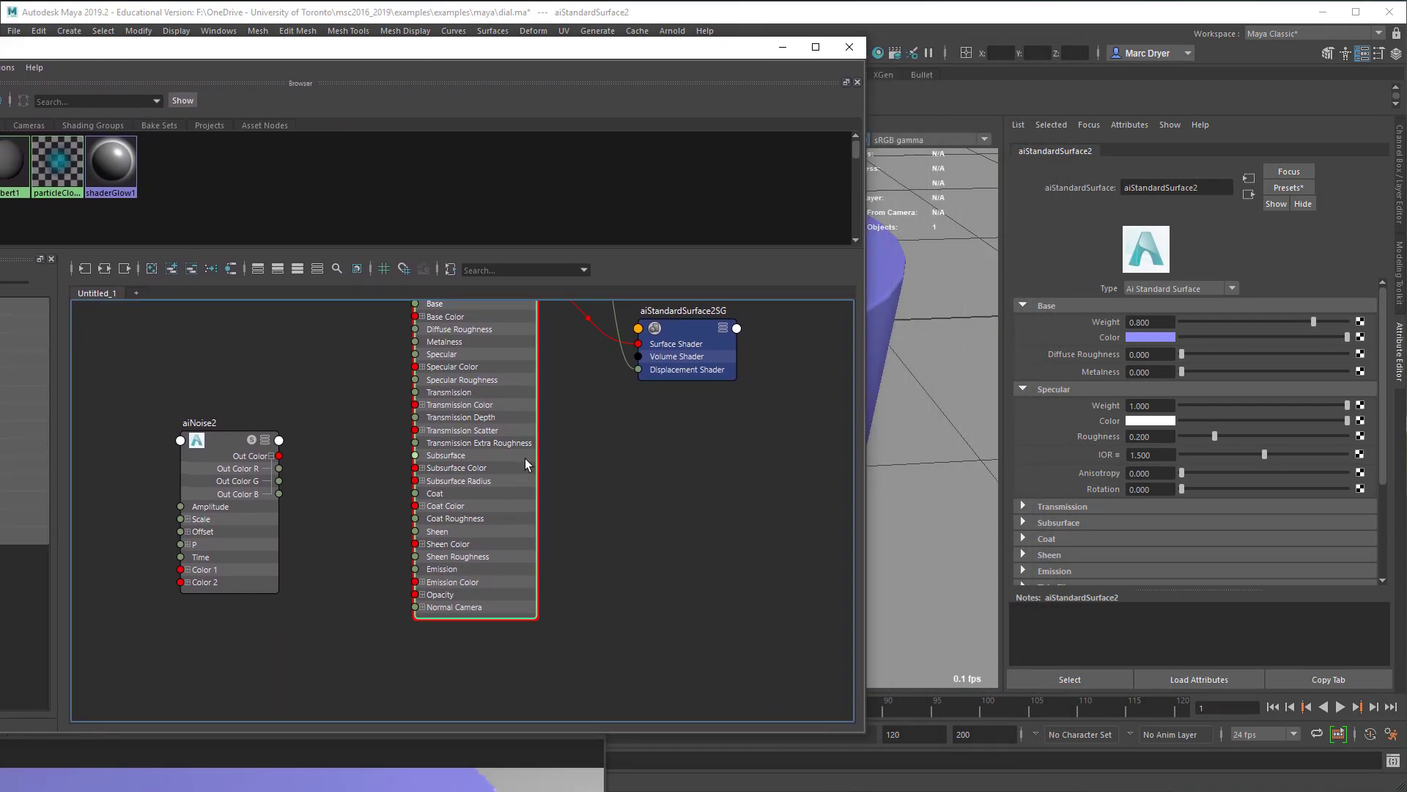
{"action": "left_click_drag", "start_coordinate": [515, 346], "coordinate": [519, 415]}
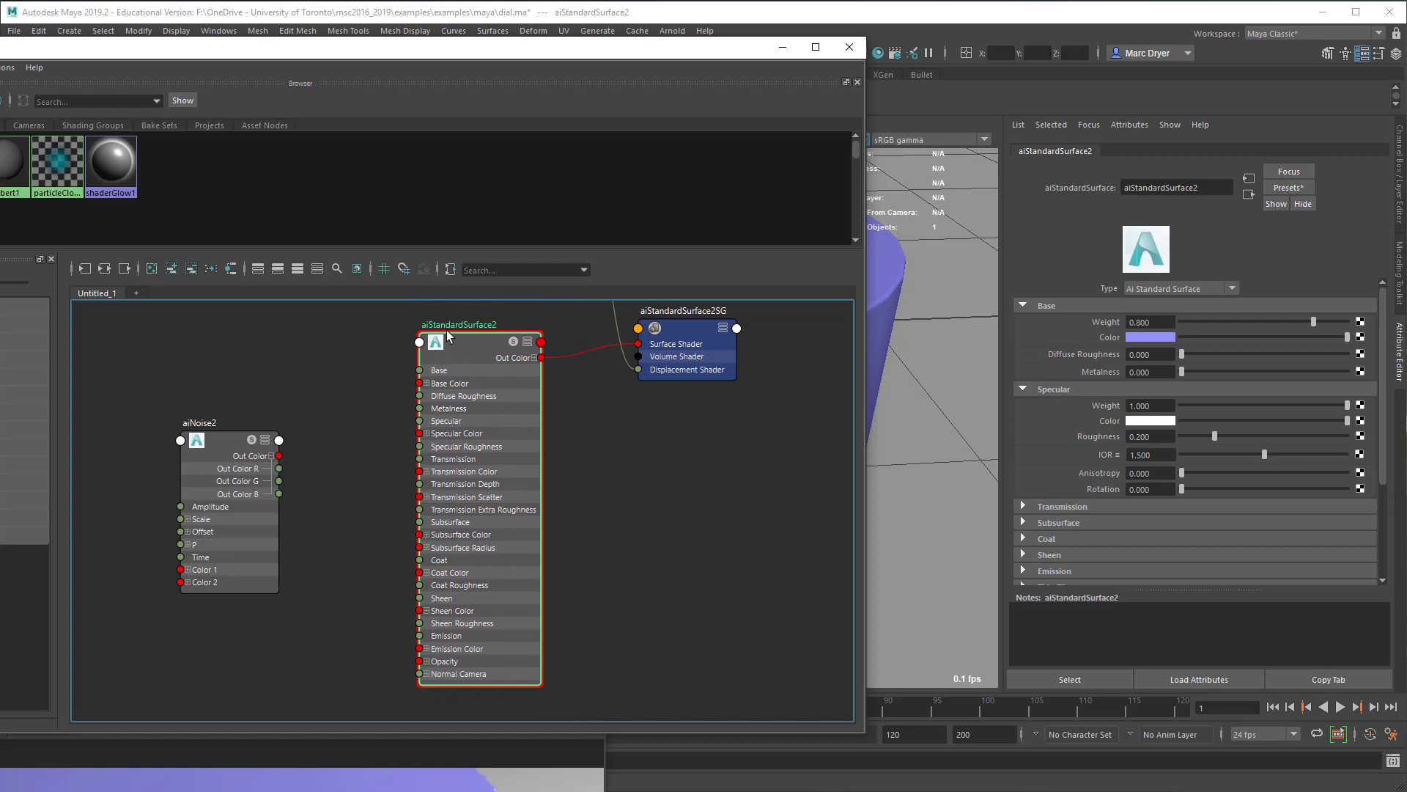
{"action": "left_click_drag", "start_coordinate": [454, 342], "coordinate": [429, 396]}
{"action": "scroll", "coordinate": [1181, 429], "scroll_direction": "down", "scroll_amount": 4}
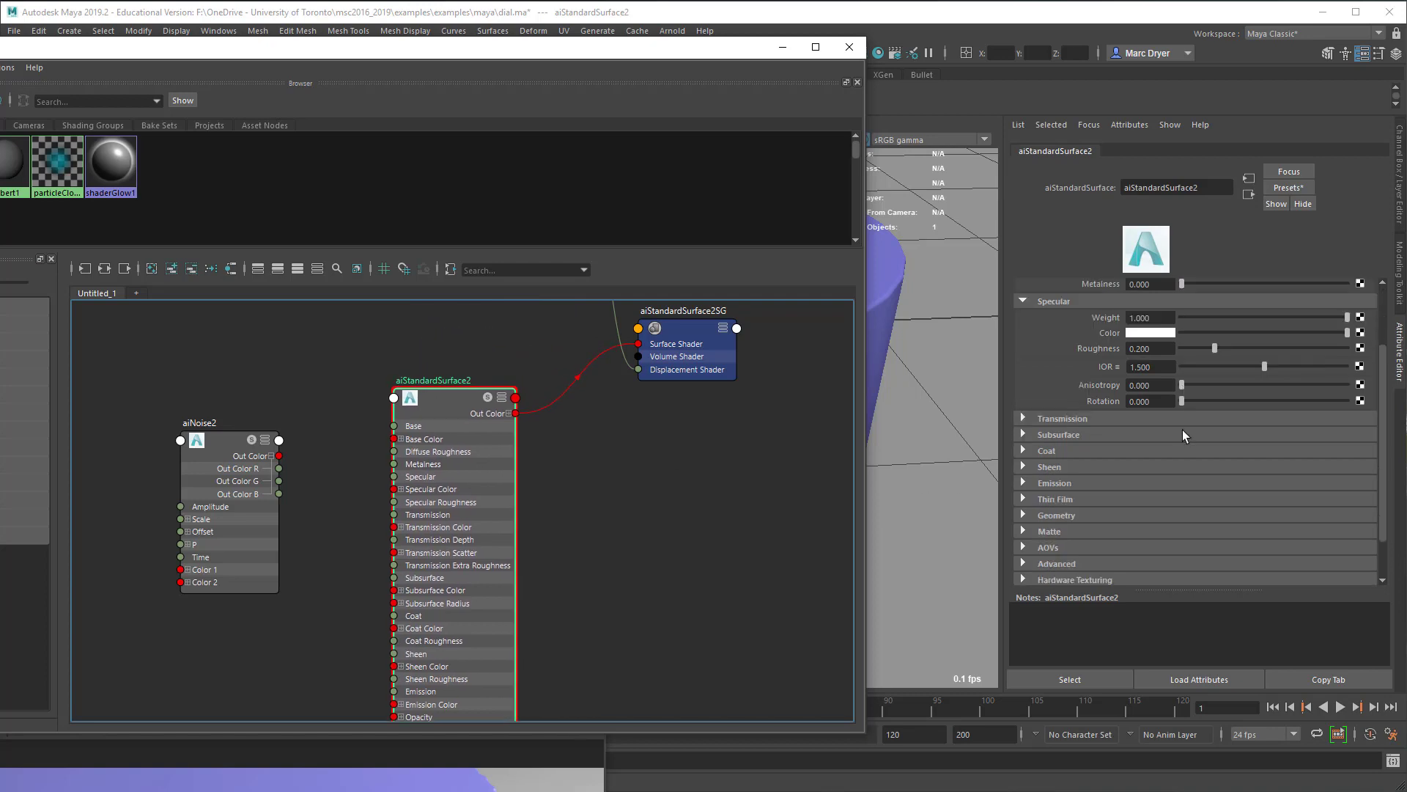
{"action": "left_click", "coordinate": [1057, 464]}
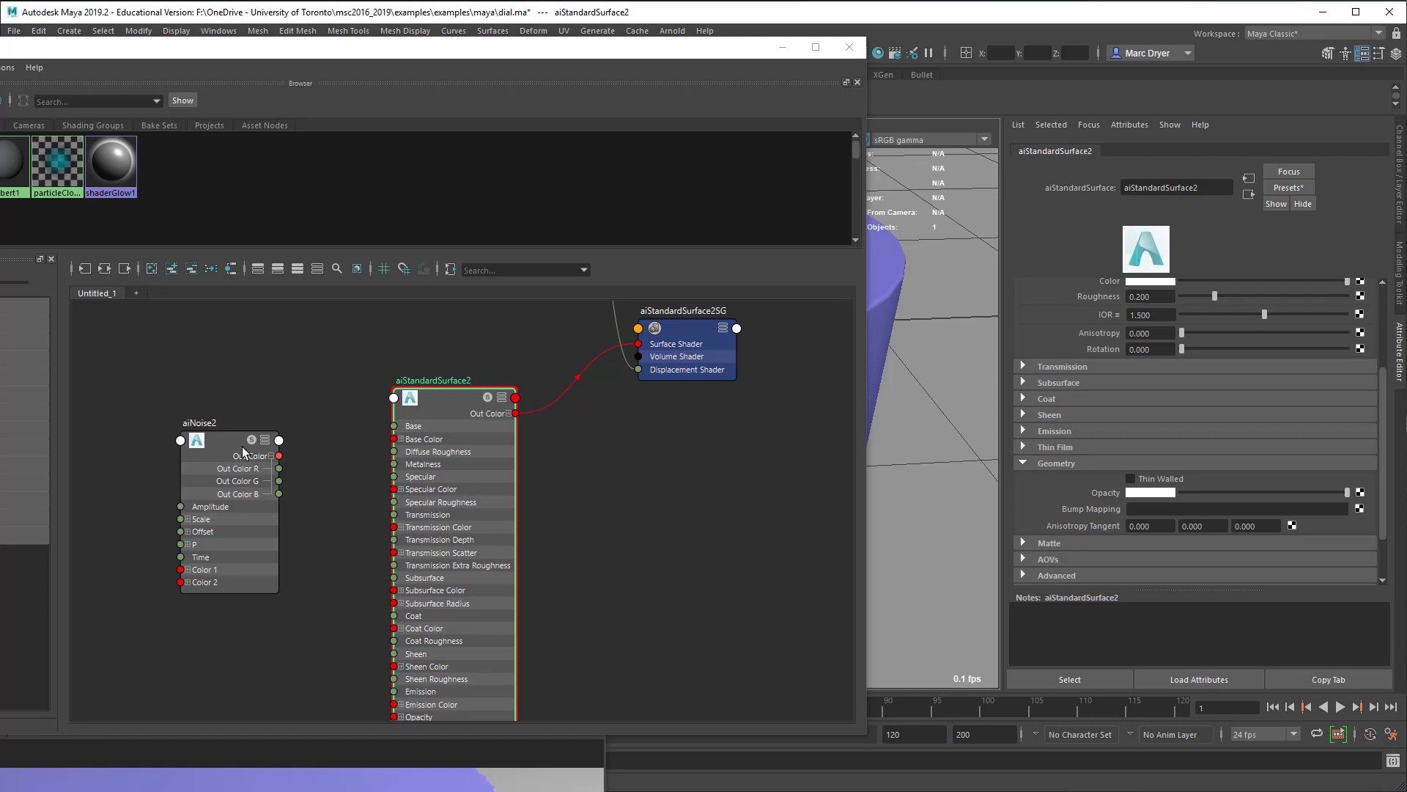
- Assign the aiNoise node to the Bump Mapping attribute of aiStandardSurface2
{"action": "left_click_drag", "start_coordinate": [219, 443], "coordinate": [234, 424]}
{"action": "left_click", "coordinate": [503, 442]}
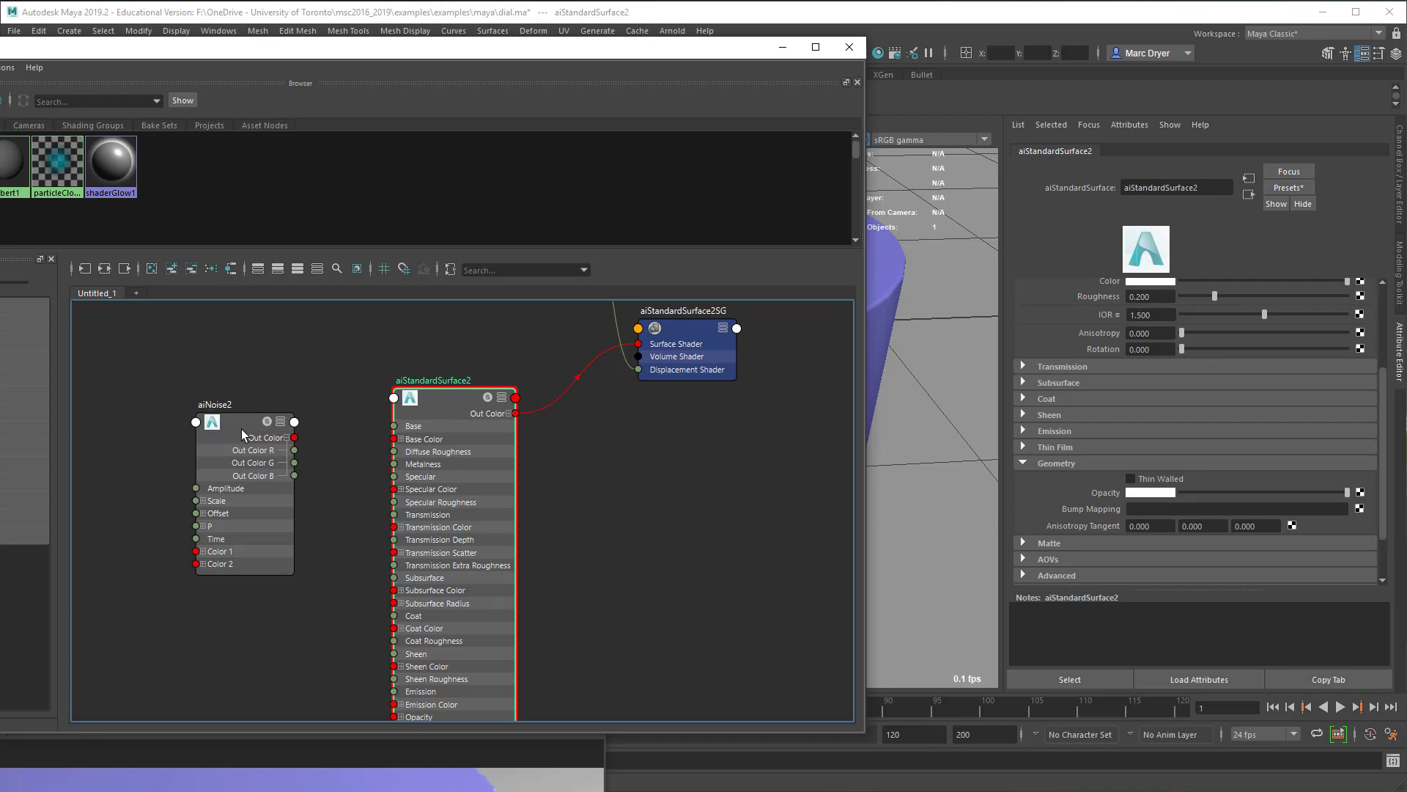
{"action": "middle_click_drag", "start_coordinate": [242, 431], "coordinate": [255, 444]}
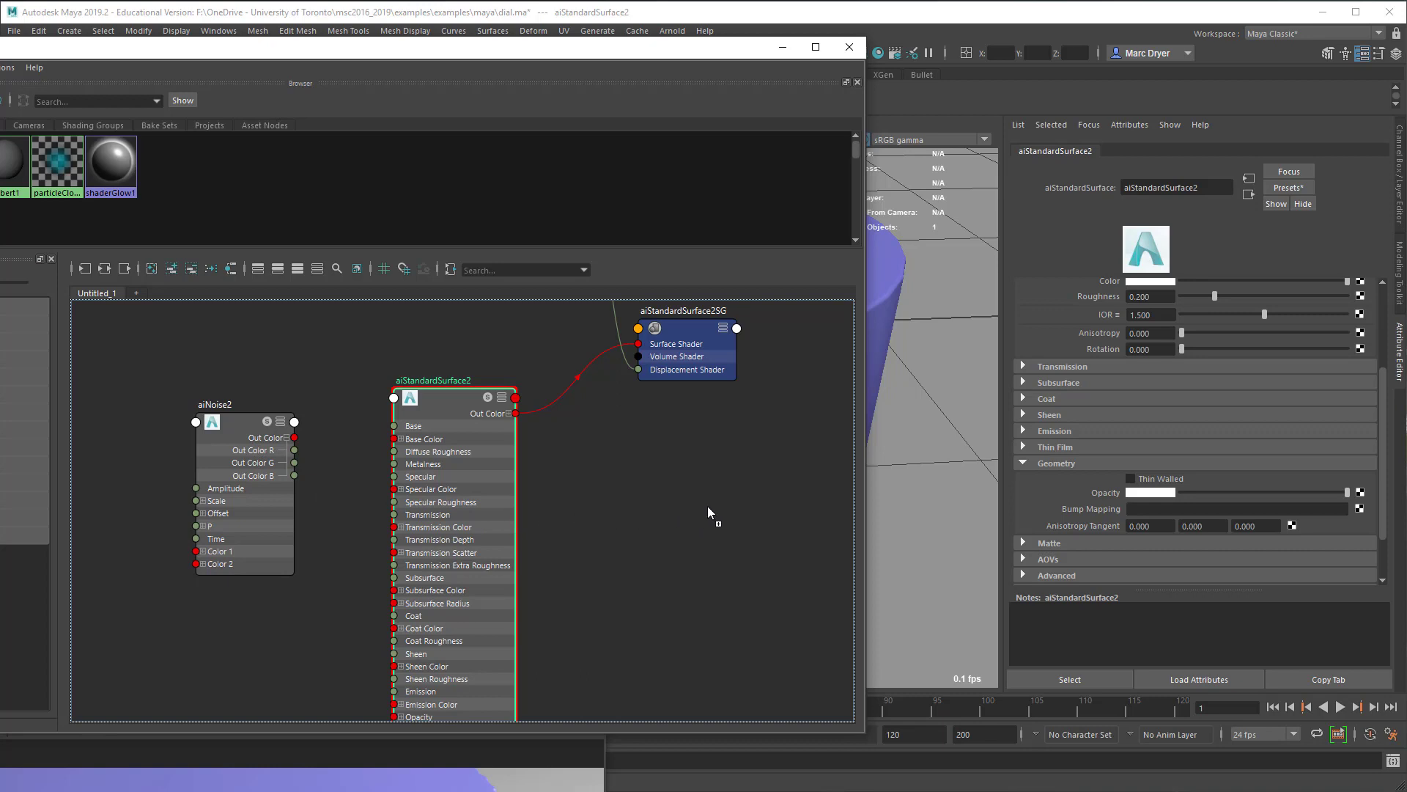
{"action": "middle_click_drag", "start_coordinate": [832, 494], "coordinate": [1098, 508]}
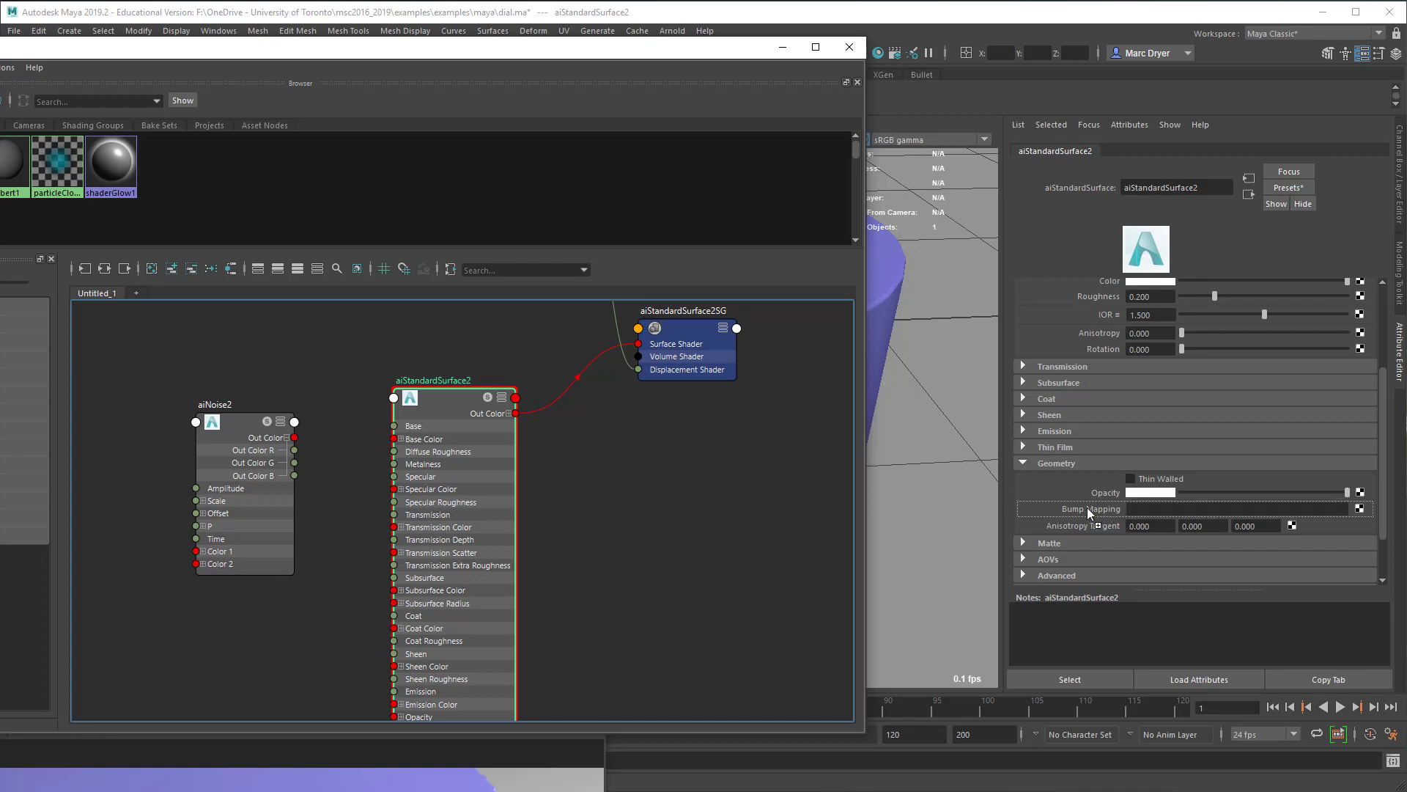
{"action": "middle_click_drag", "start_coordinate": [1079, 508], "coordinate": [1079, 508]}
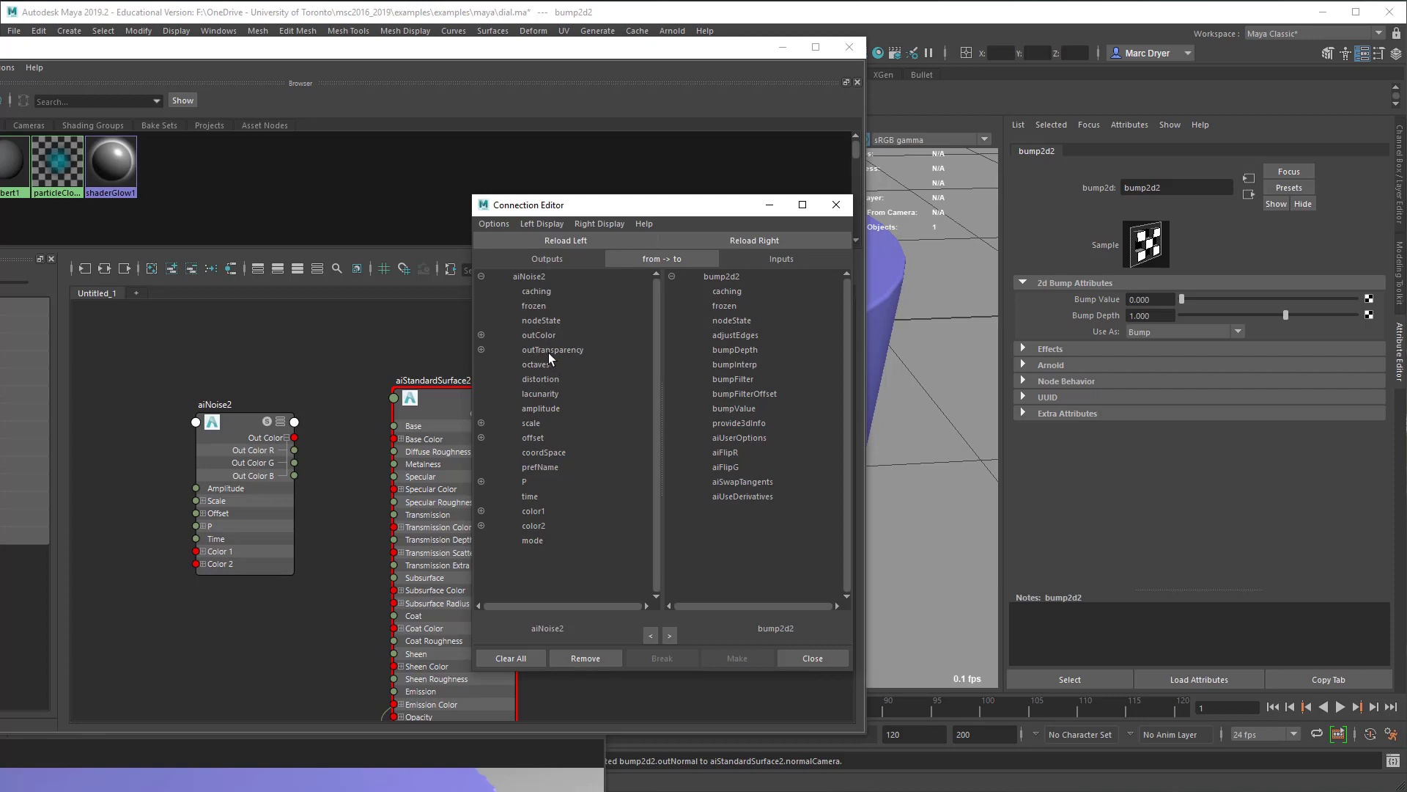
- Connect the noise node's outColorR to the bump2d node's bumpValue and close the Connection Editor
{"action": "left_click", "coordinate": [537, 335]}
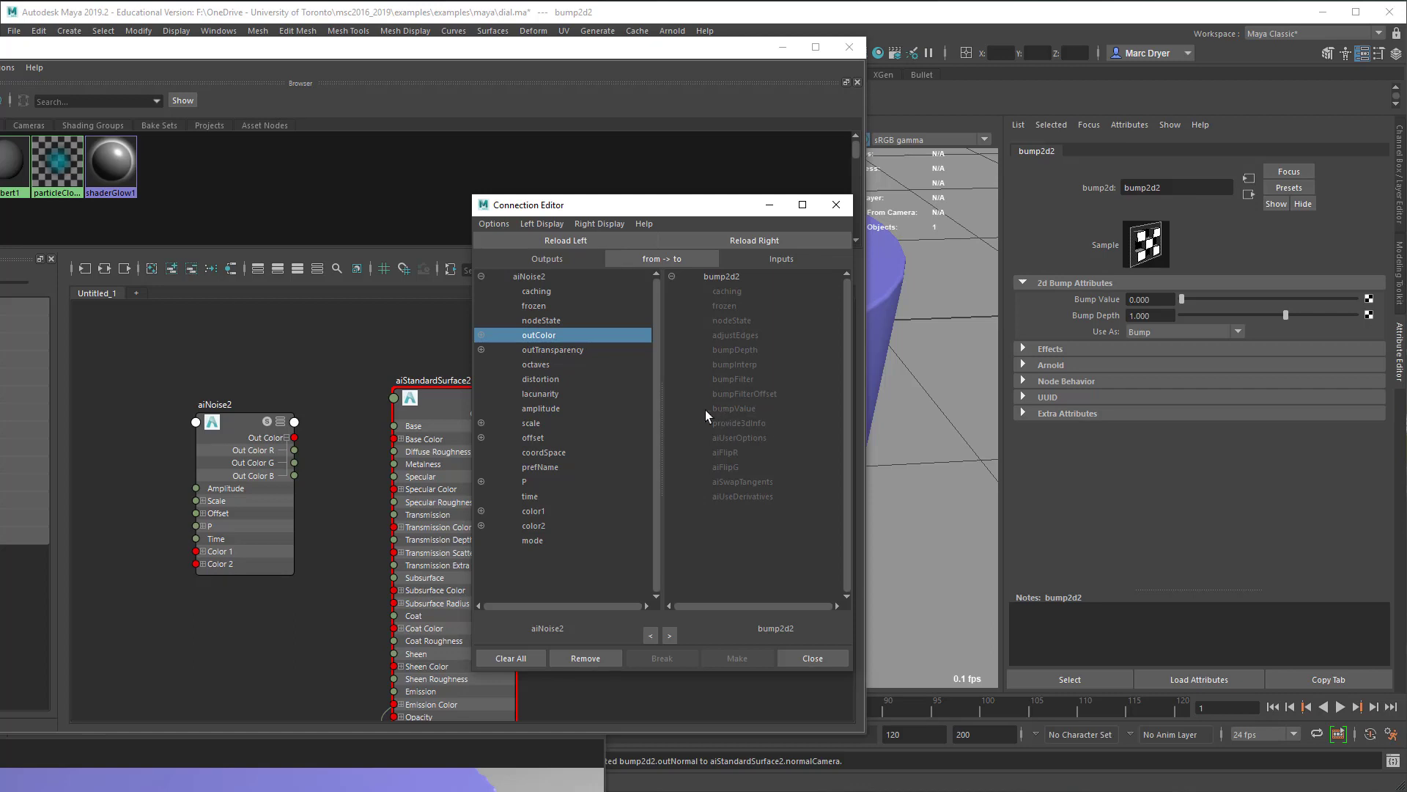
{"action": "left_click", "coordinate": [481, 335]}
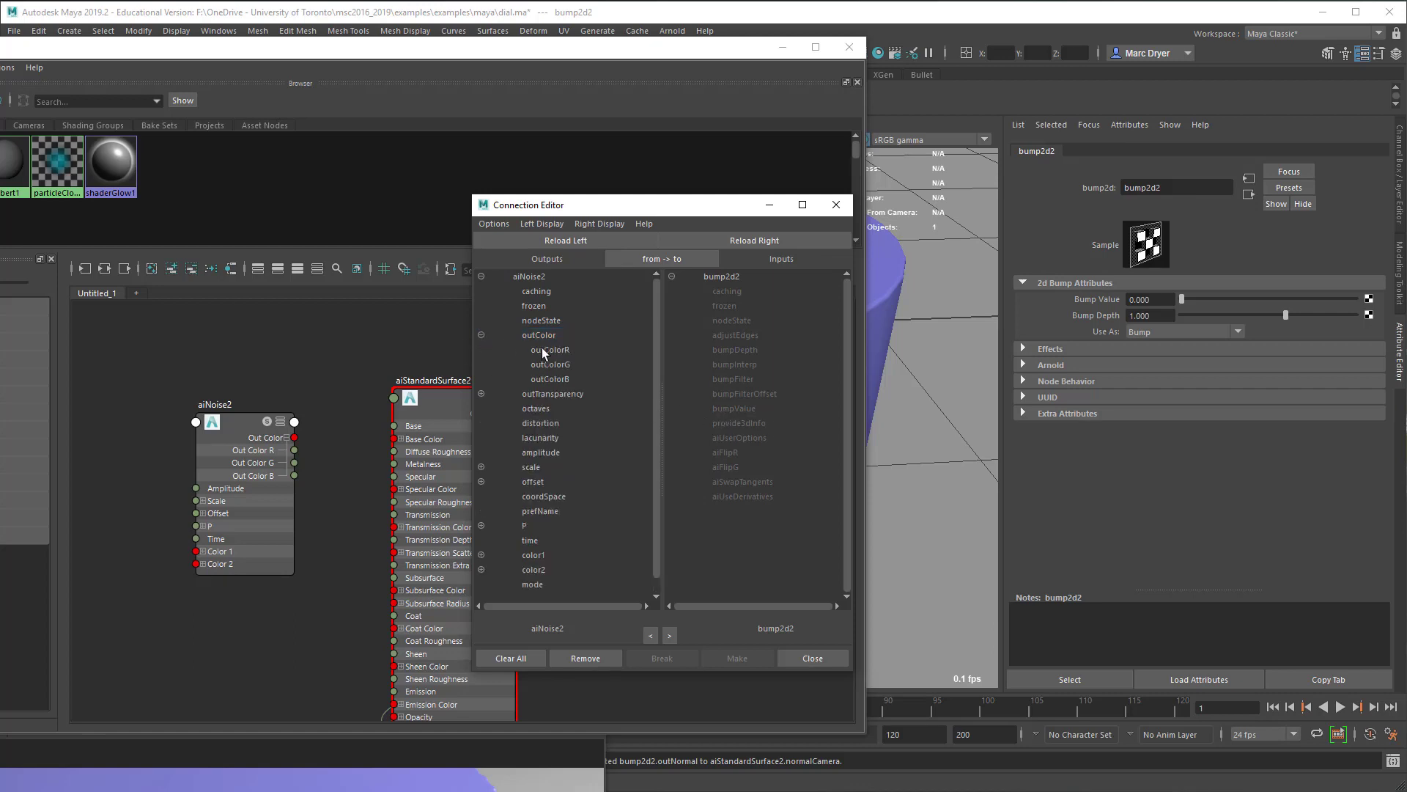
{"action": "left_click", "coordinate": [531, 350]}
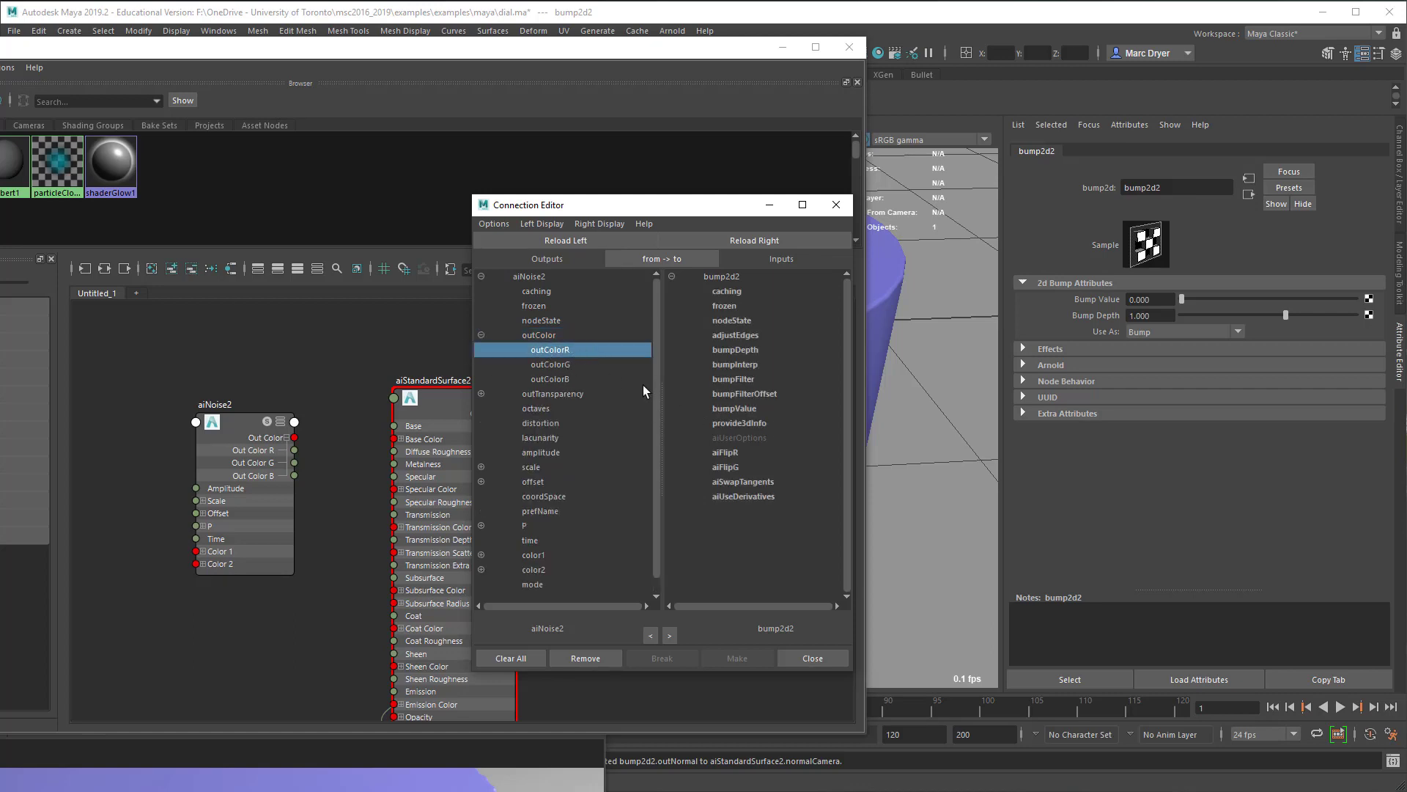
{"action": "left_click", "coordinate": [731, 408]}
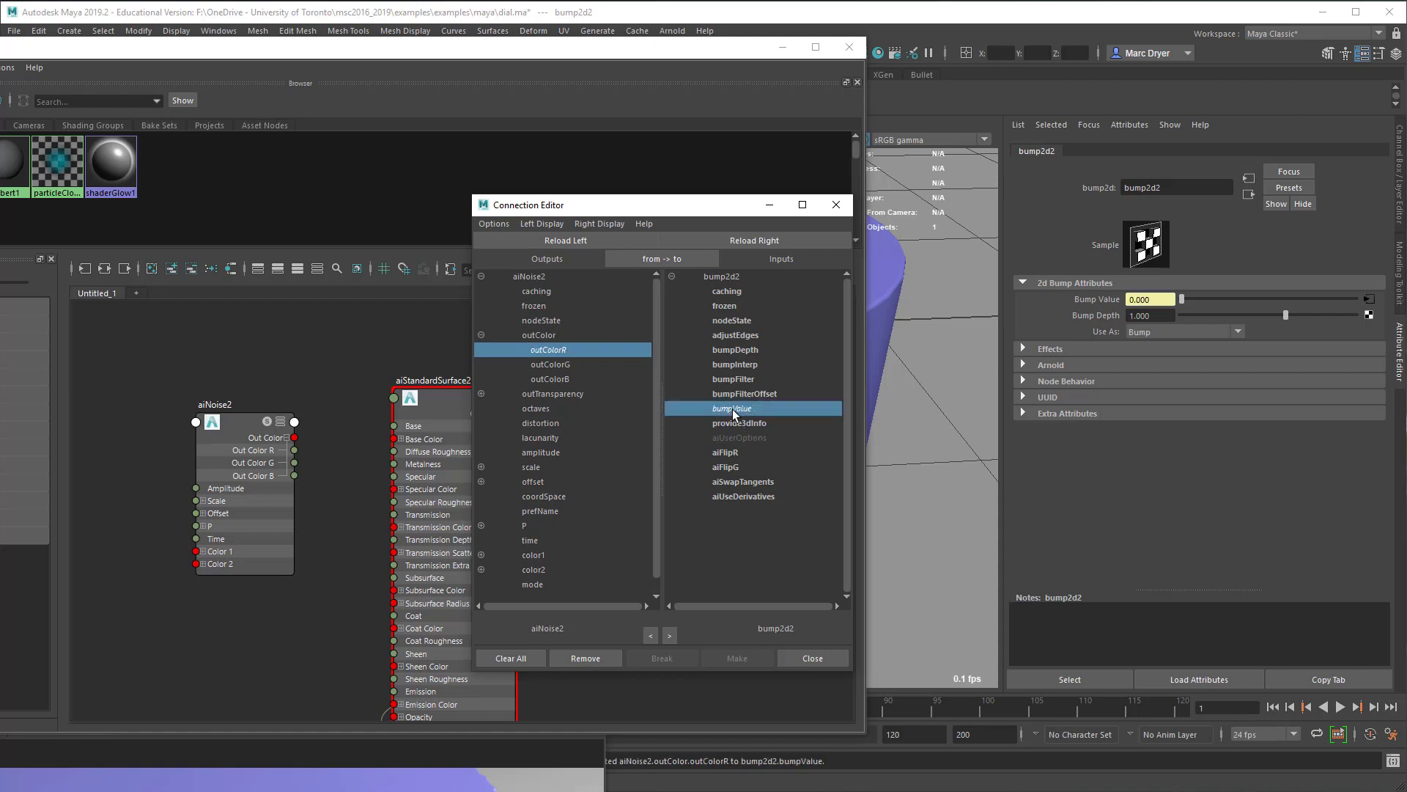
{"action": "left_click", "coordinate": [814, 658]}
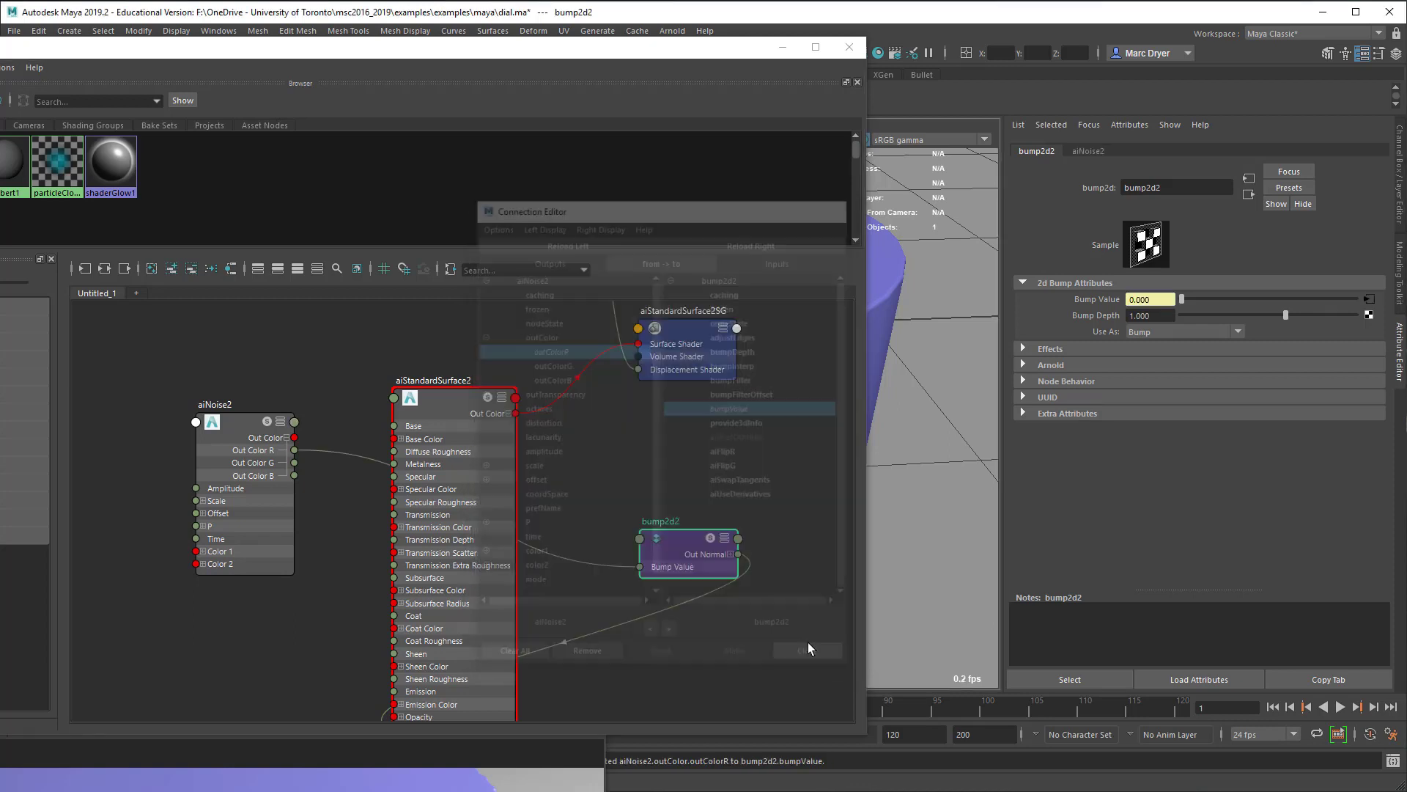
- Arrange the bump2d node between aiNoise and aiStandardSurface2 in the graph and show the noise node's attributes
{"action": "scroll", "coordinate": [641, 550], "scroll_direction": "down", "scroll_amount": 2}
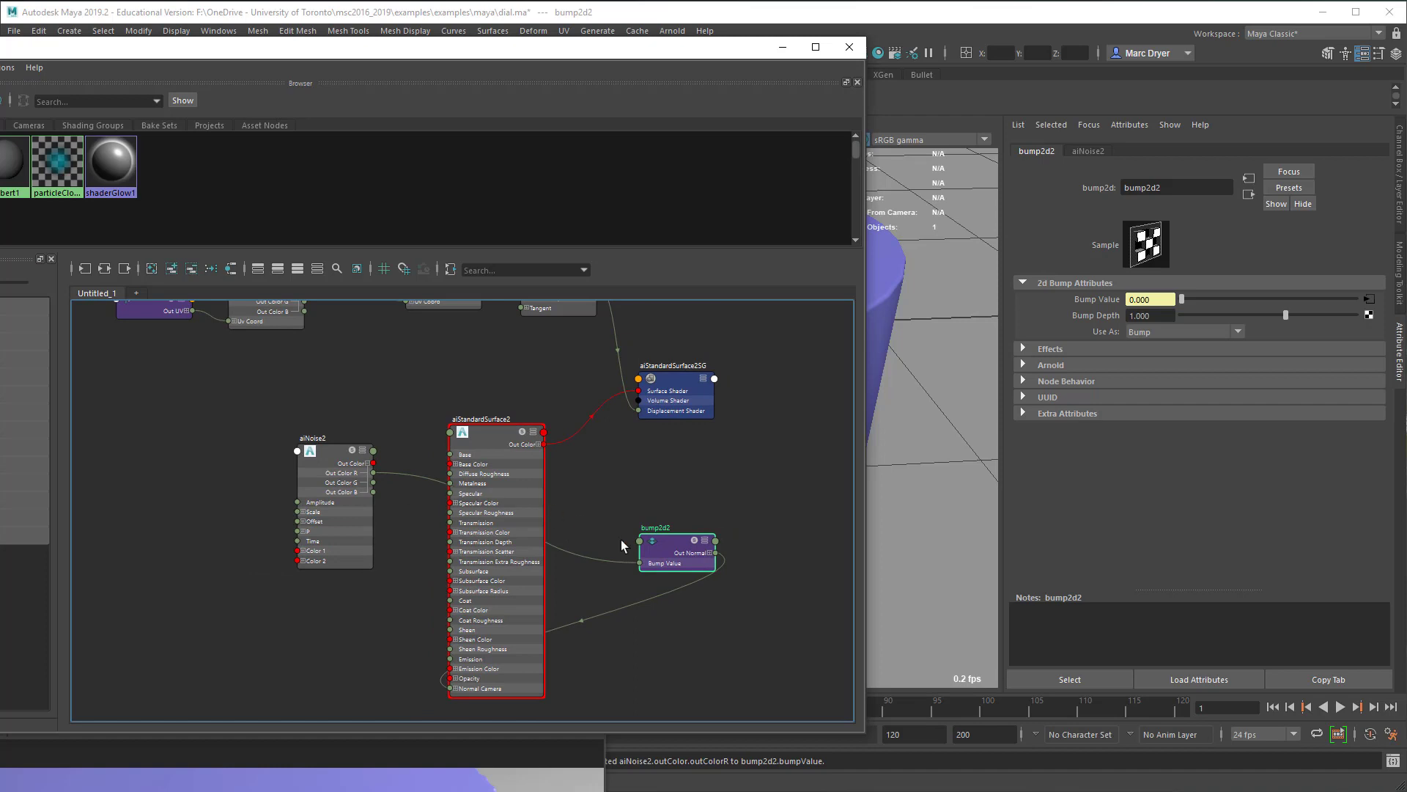
{"action": "left_click_drag", "start_coordinate": [654, 561], "coordinate": [354, 648]}
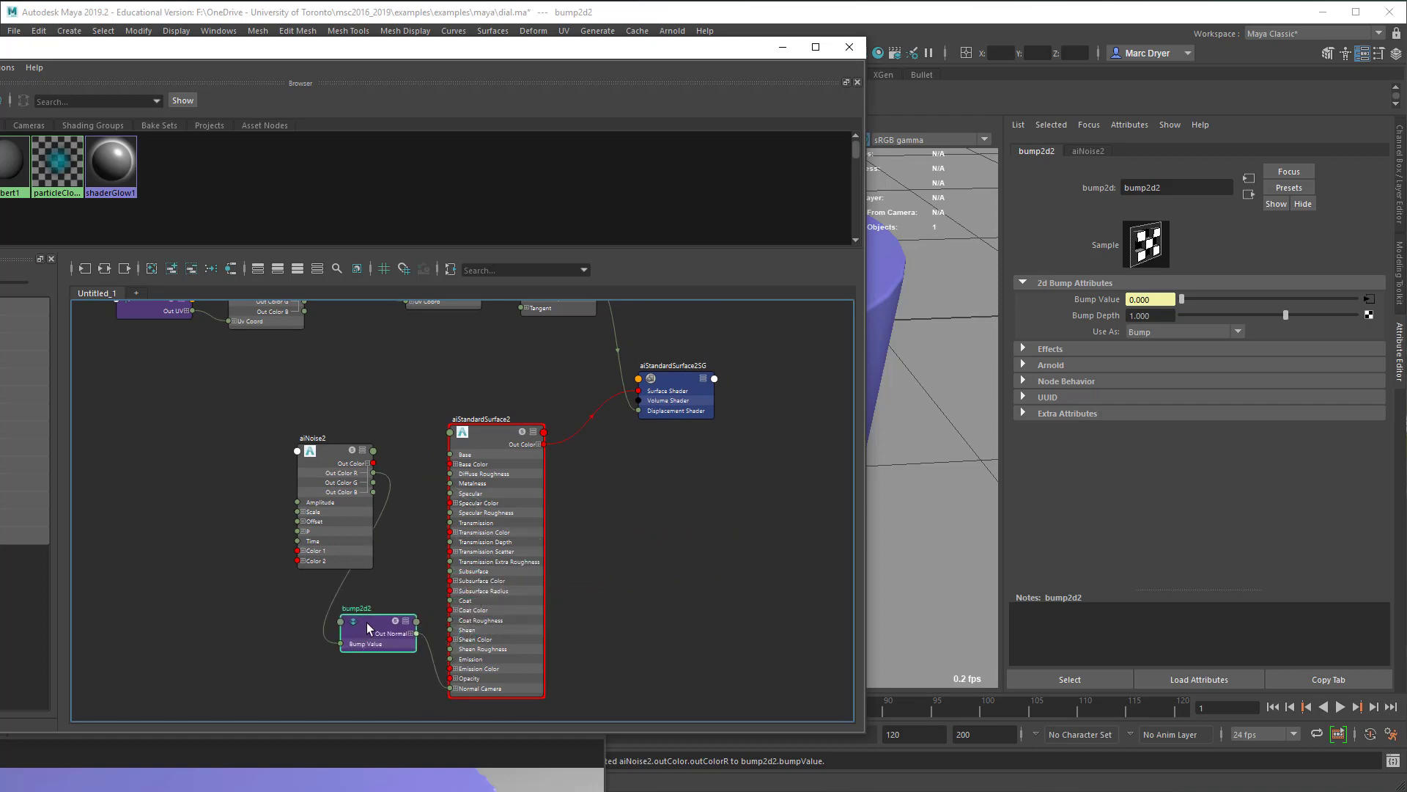
{"action": "left_click_drag", "start_coordinate": [300, 560], "coordinate": [232, 636]}
{"action": "middle_click_drag", "start_coordinate": [331, 586], "coordinate": [328, 509], "text": "alt"}
{"action": "right_click_drag", "start_coordinate": [327, 513], "coordinate": [472, 505], "text": "alt"}
{"action": "middle_click_drag", "start_coordinate": [472, 504], "coordinate": [504, 481], "text": "alt"}
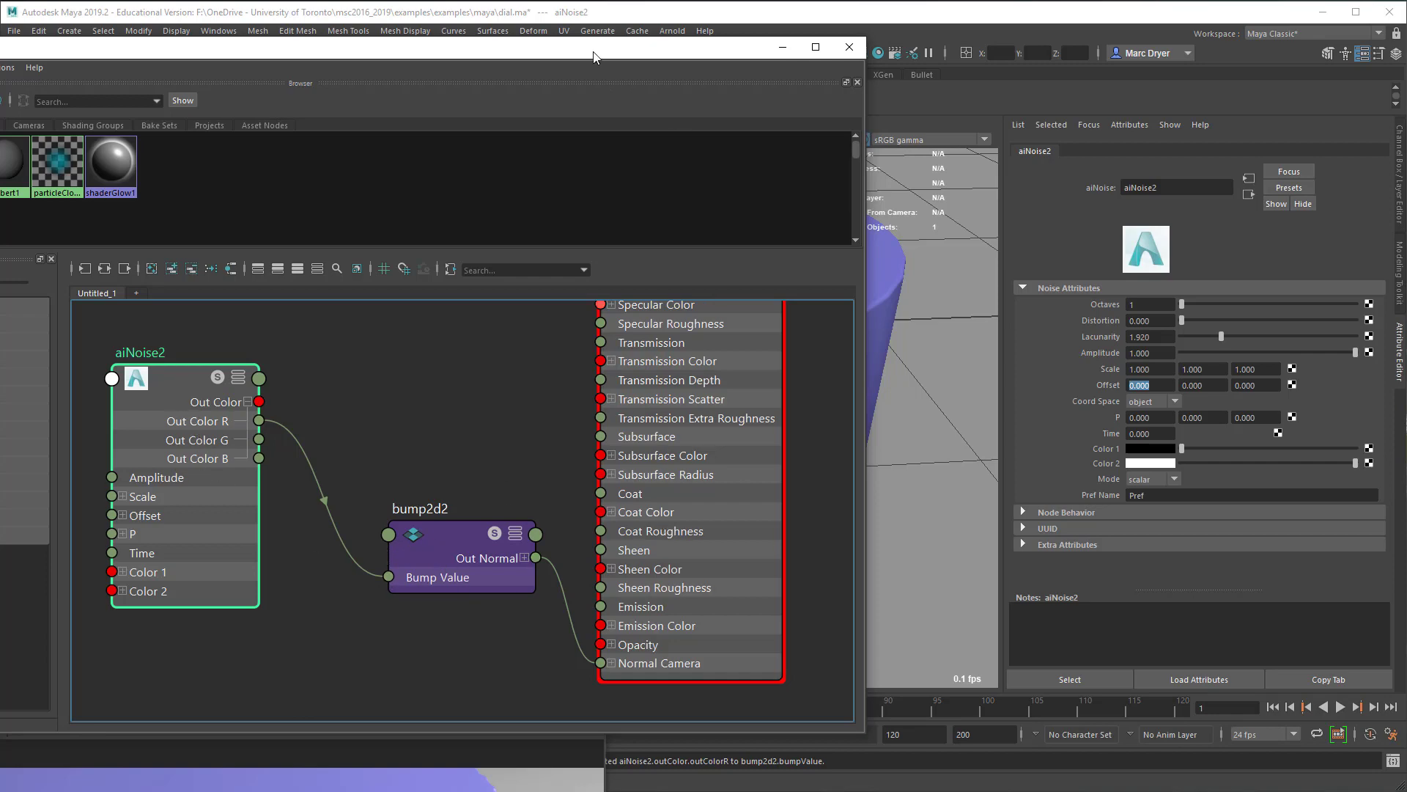
- Bring the Arnold RenderView forward beside the noise attributes and start rendering the dial with the noise bump
{"action": "left_click_drag", "start_coordinate": [594, 48], "coordinate": [279, 28]}
{"action": "left_click", "coordinate": [487, 719]}
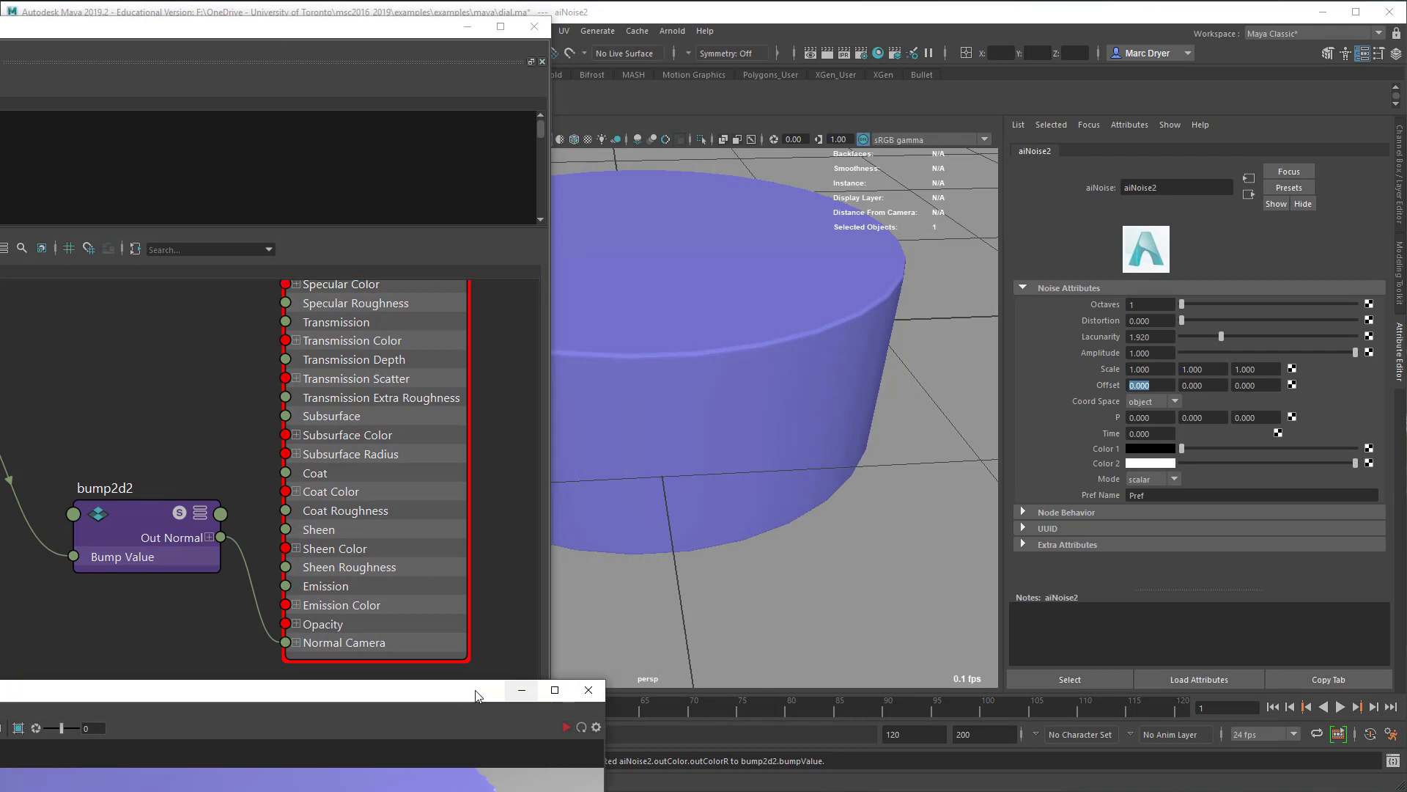
{"action": "left_click_drag", "start_coordinate": [483, 690], "coordinate": [1068, 140]}
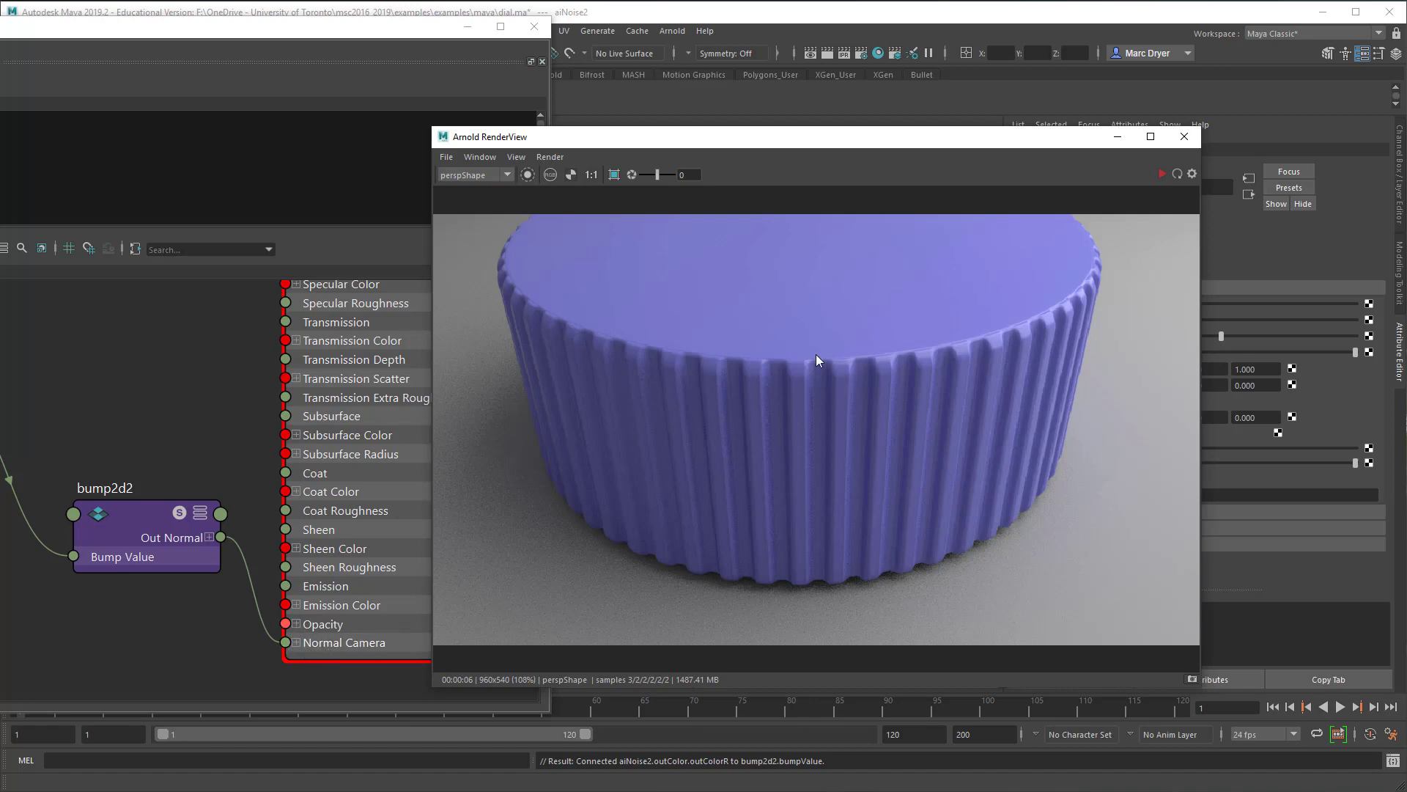
{"action": "left_click_drag", "start_coordinate": [904, 139], "coordinate": [706, 137]}
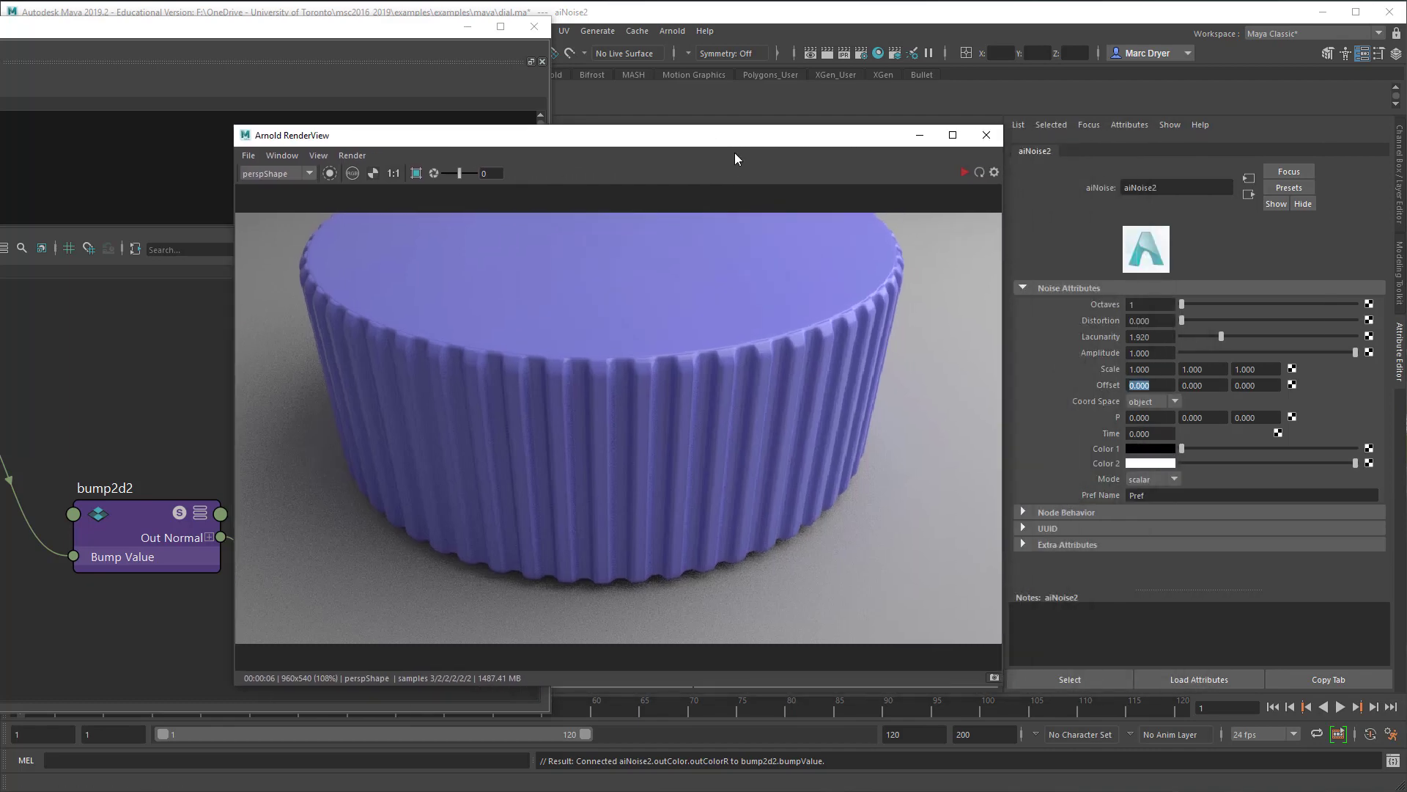
{"action": "left_click", "coordinate": [960, 172]}
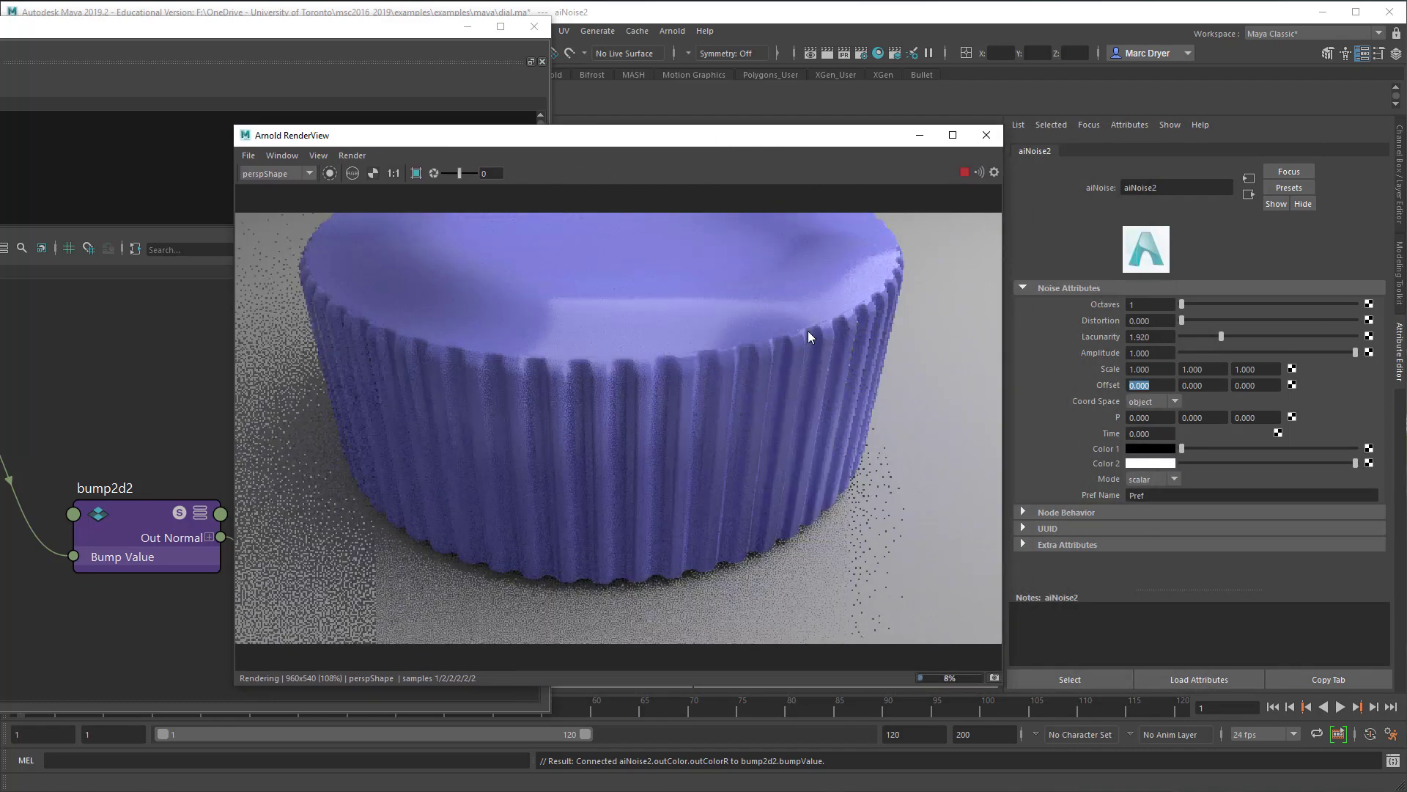
- Isolate the aiNoise2 node in the render to preview its pattern on the dial, with graph and noise attributes accessible
{"action": "right_click_drag", "start_coordinate": [687, 371], "coordinate": [454, 341], "text": "alt"}
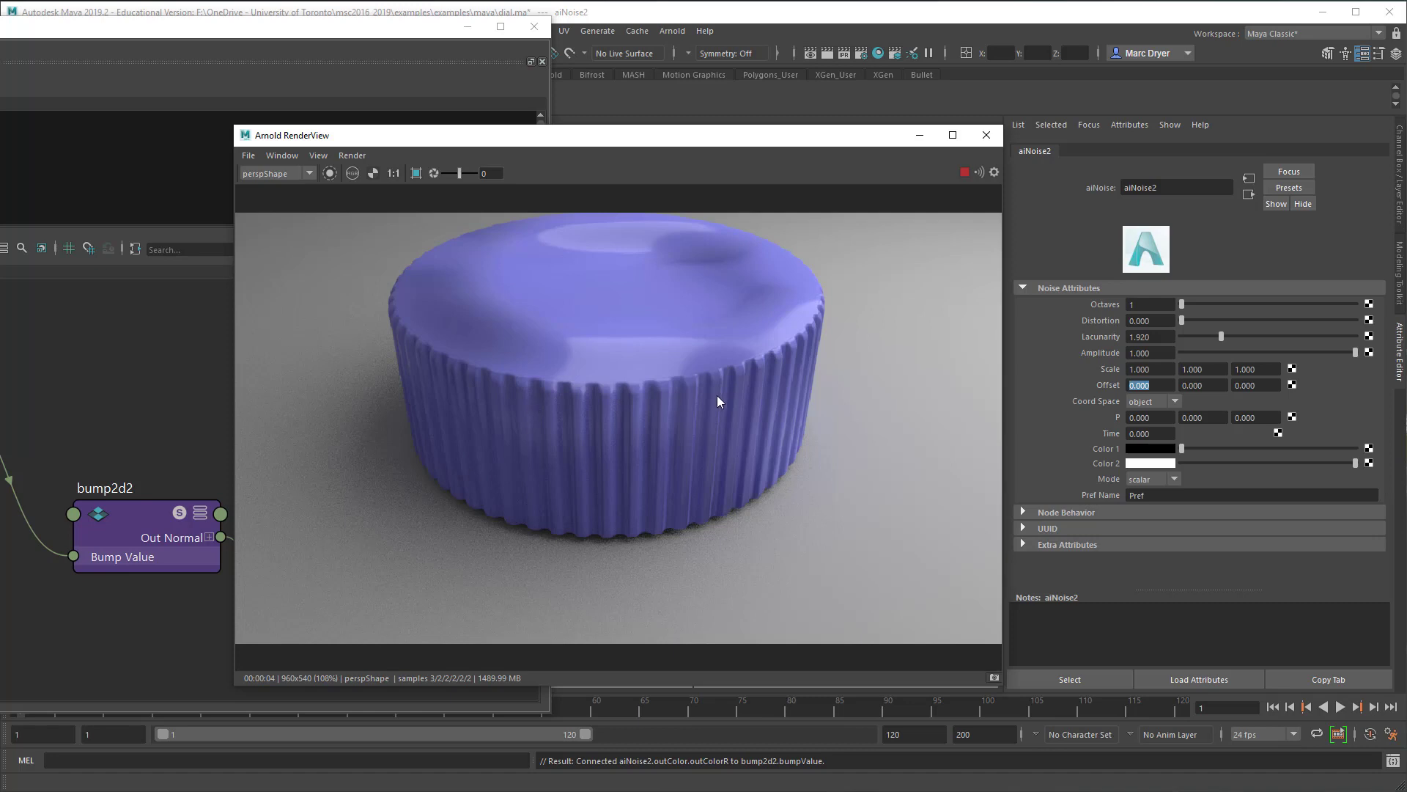
{"action": "left_click", "coordinate": [330, 174]}
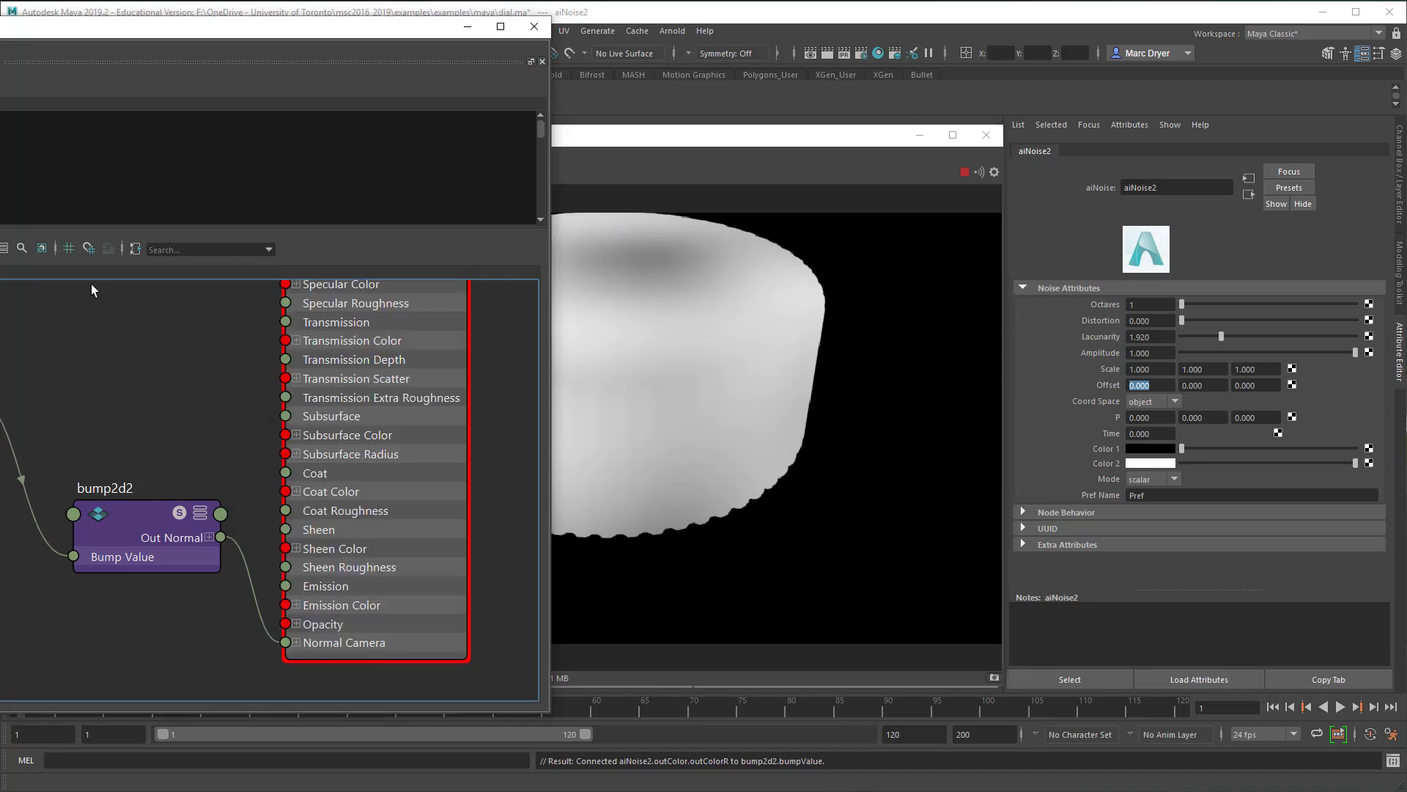
{"action": "left_click_drag", "start_coordinate": [597, 138], "coordinate": [840, 127]}
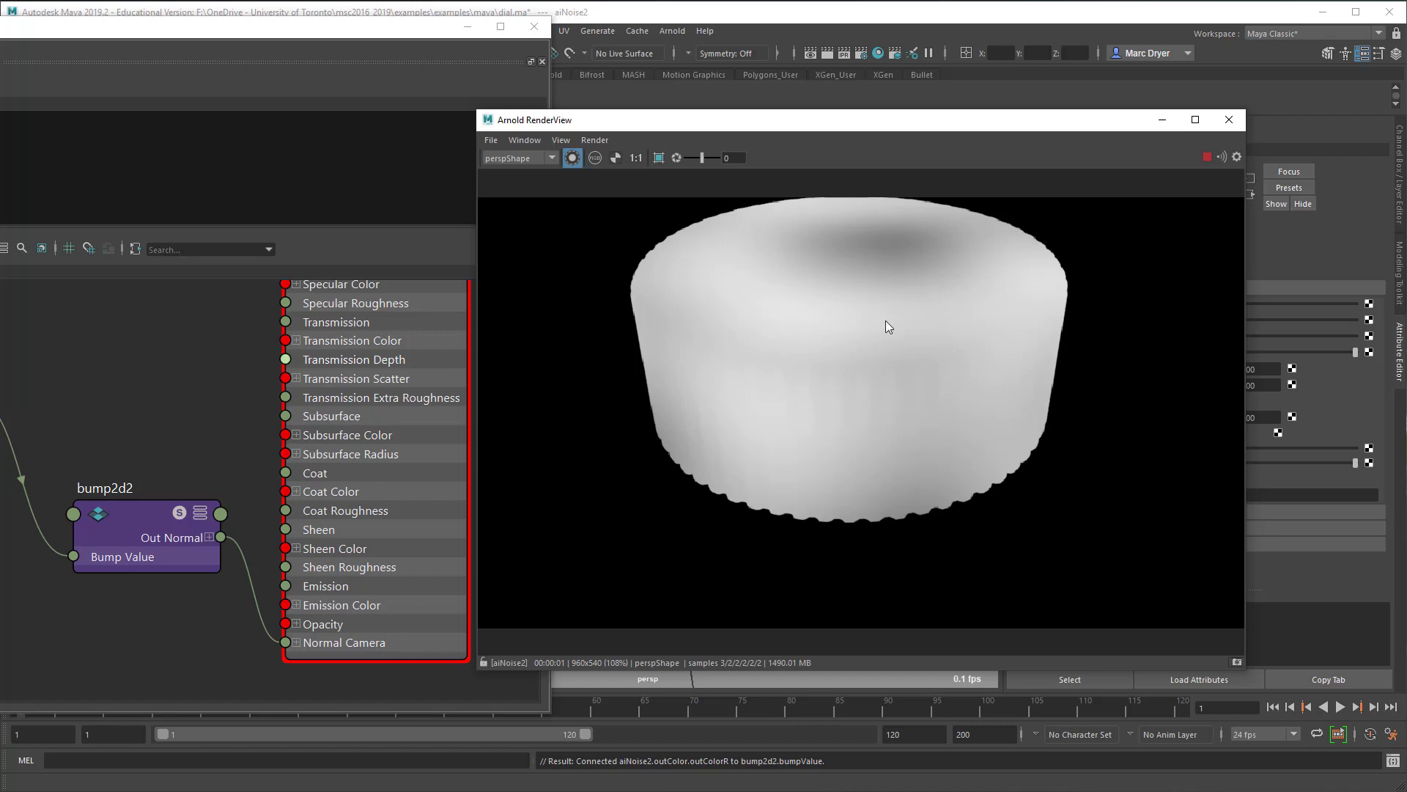
{"action": "left_click_drag", "start_coordinate": [993, 126], "coordinate": [566, 120]}
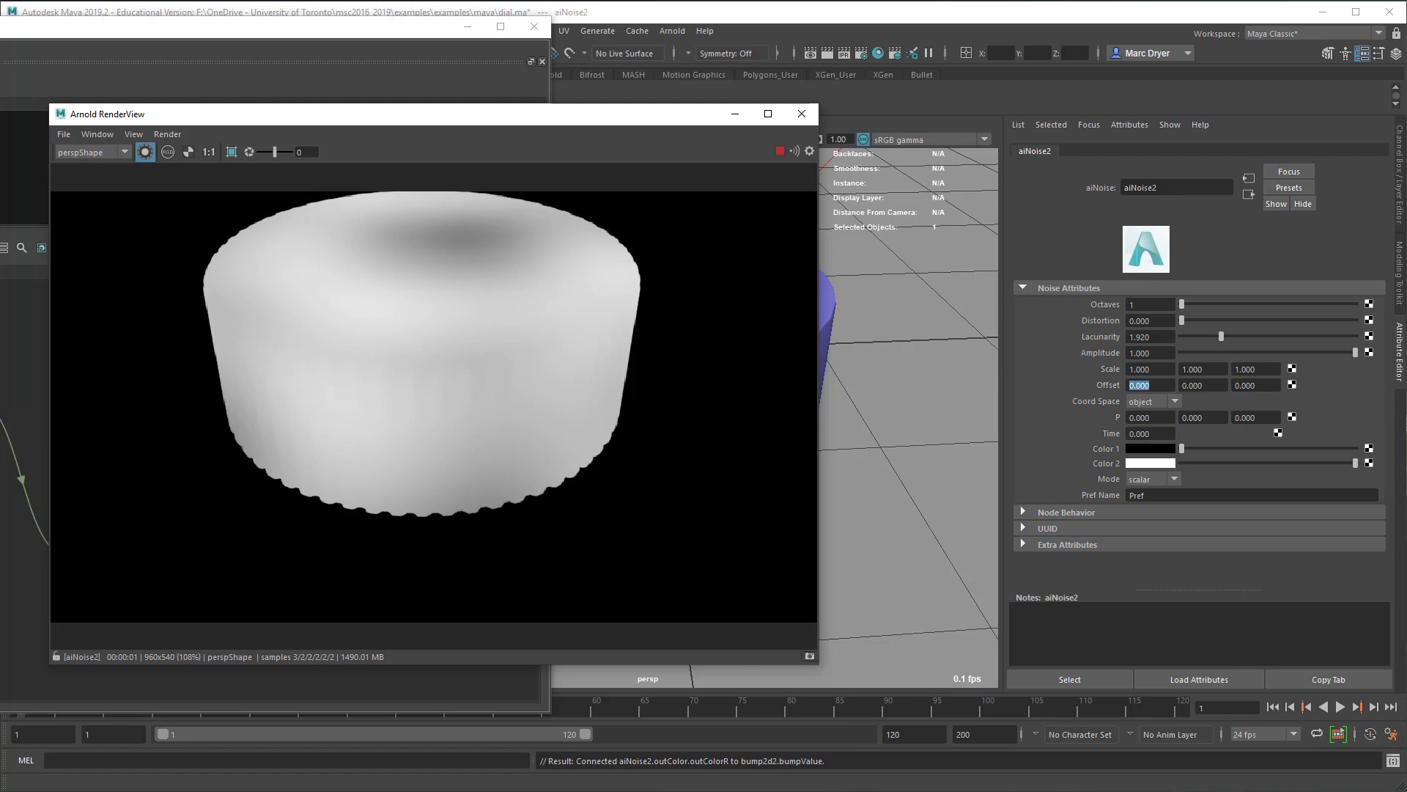
{"action": "left_click_drag", "start_coordinate": [377, 117], "coordinate": [631, 107]}
{"action": "left_click_drag", "start_coordinate": [211, 30], "coordinate": [532, 54]}
{"action": "left_click", "coordinate": [522, 365]}
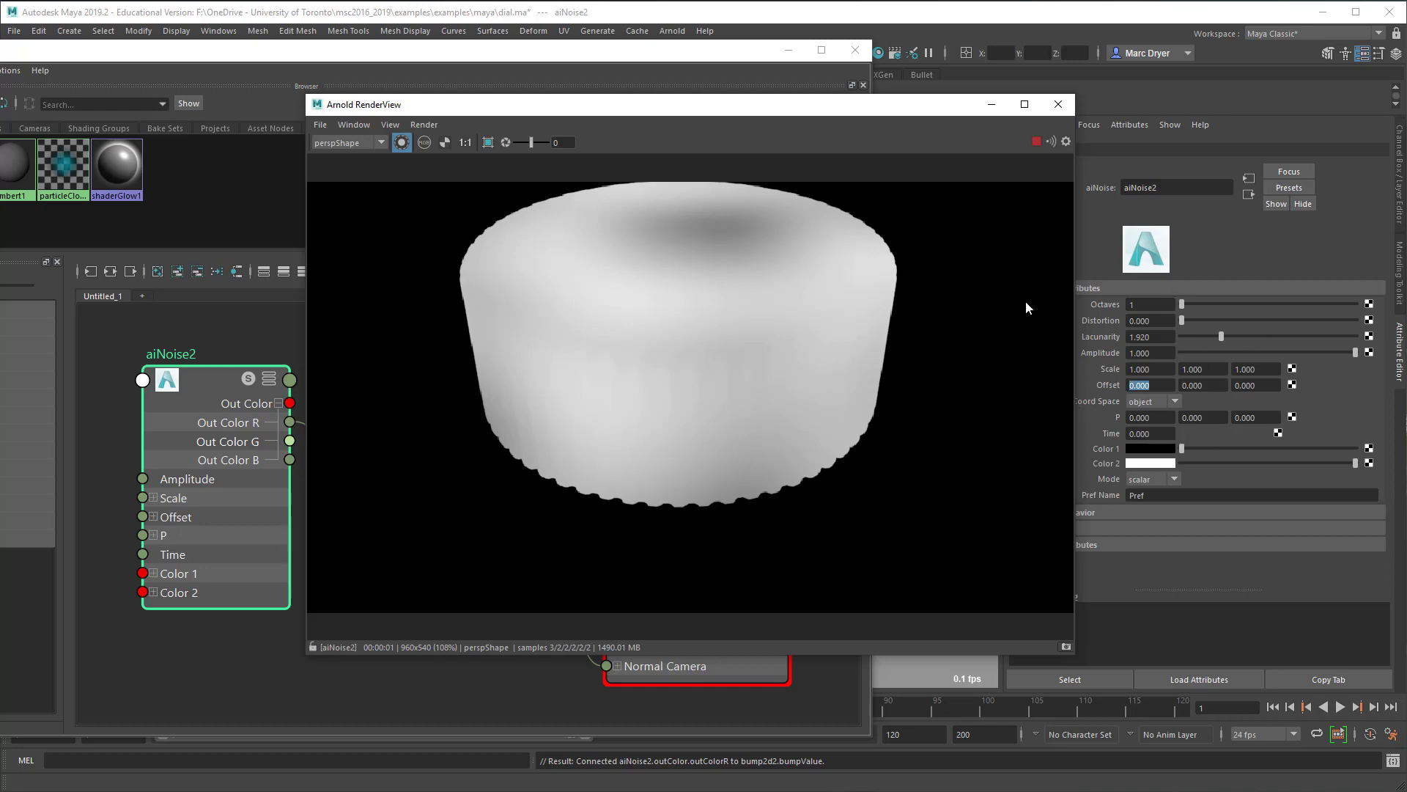
{"action": "left_click_drag", "start_coordinate": [912, 116], "coordinate": [879, 116]}
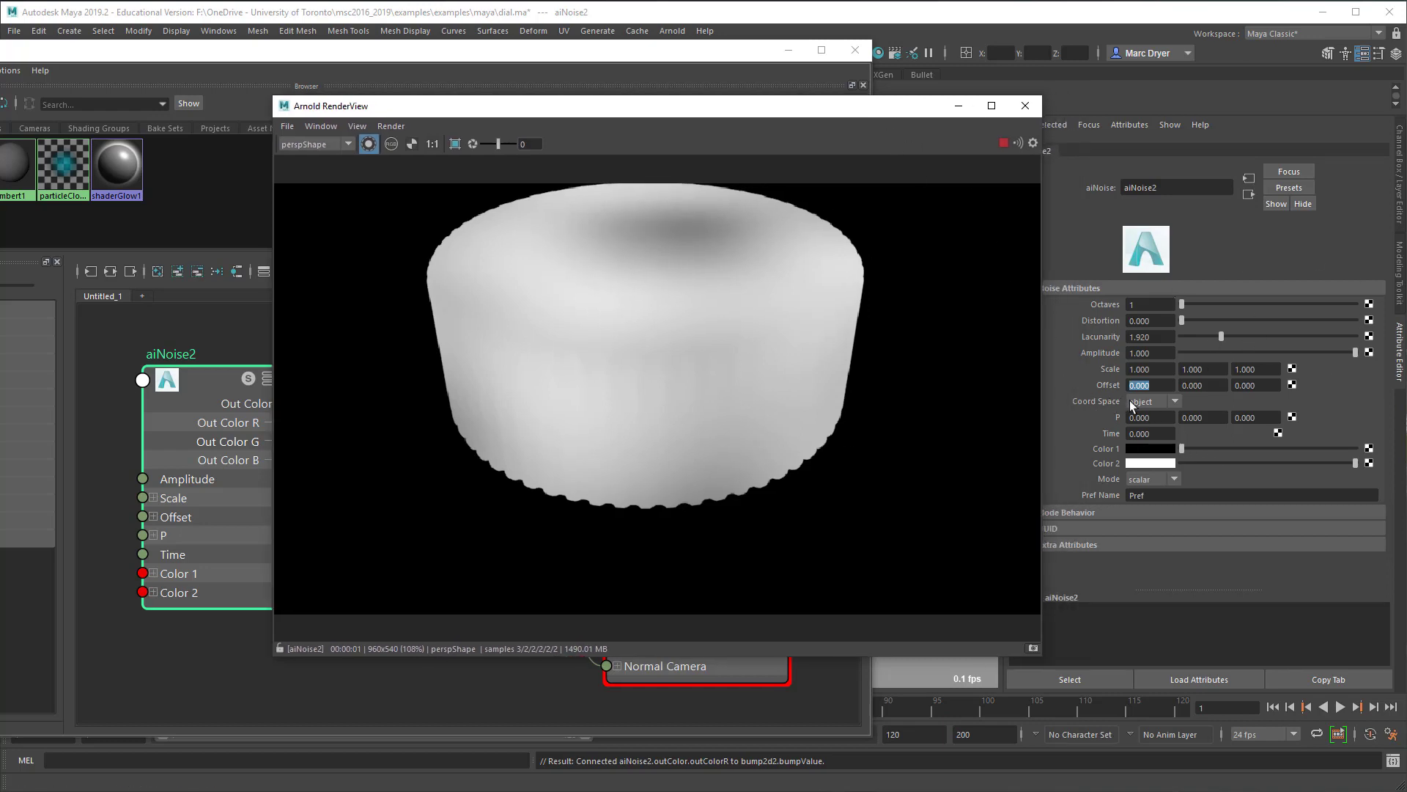
- Set the aiNoise2 coordinate space to Pref and its scale to 6 on all three axes
{"action": "left_click", "coordinate": [1151, 403]}
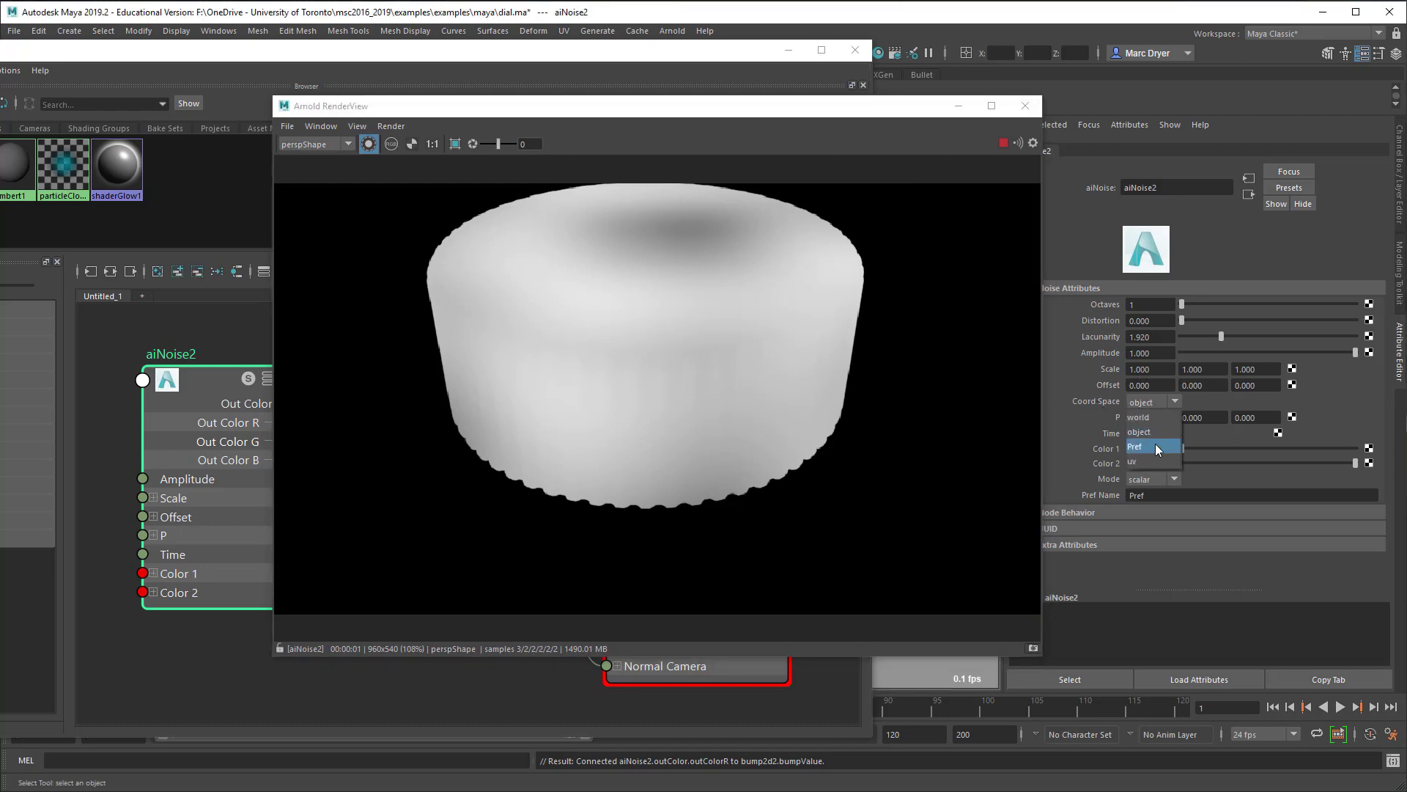
{"action": "left_click", "coordinate": [1155, 442]}
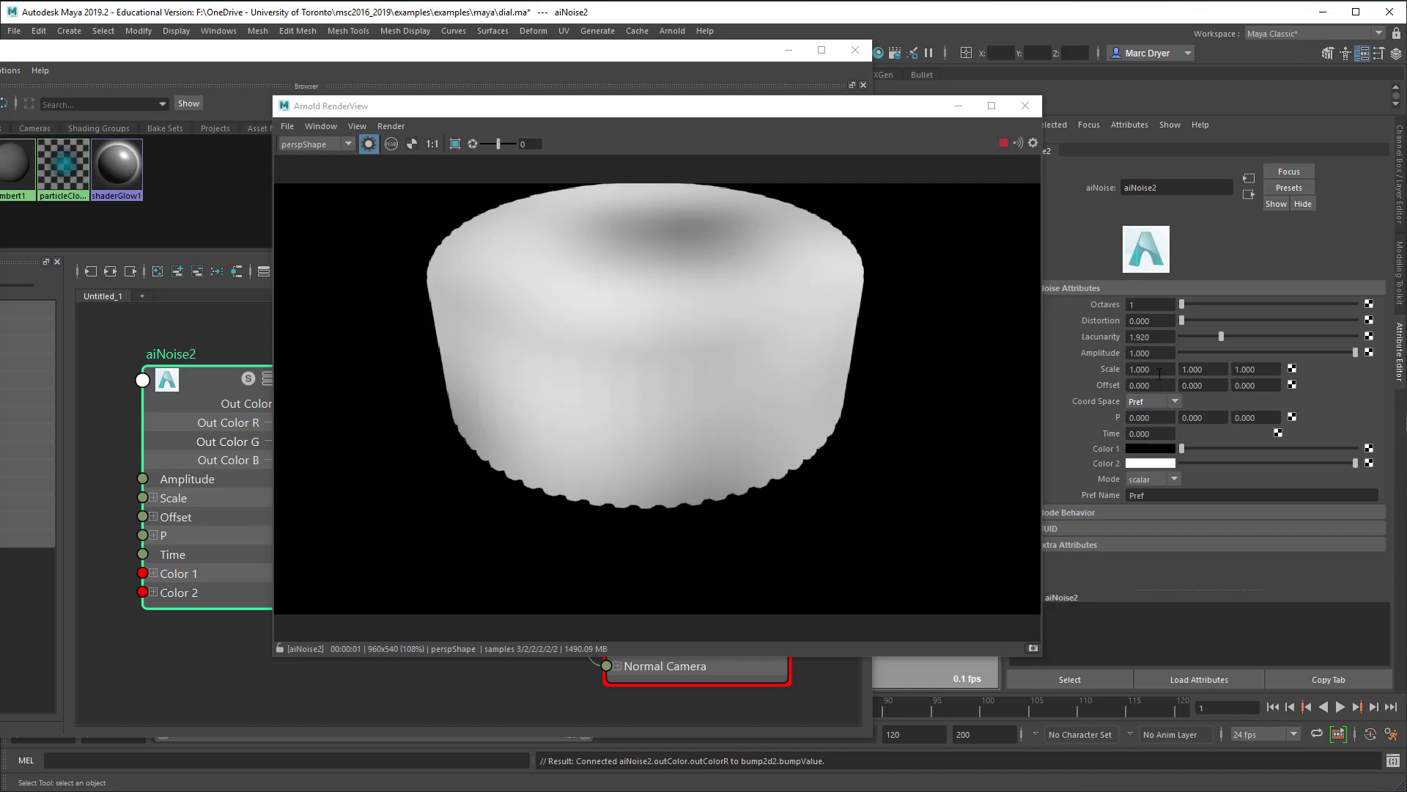
{"action": "left_click_drag", "start_coordinate": [1159, 373], "coordinate": [1077, 368]}
{"action": "type", "text": "6"}
{"action": "key", "text": "Tab"}
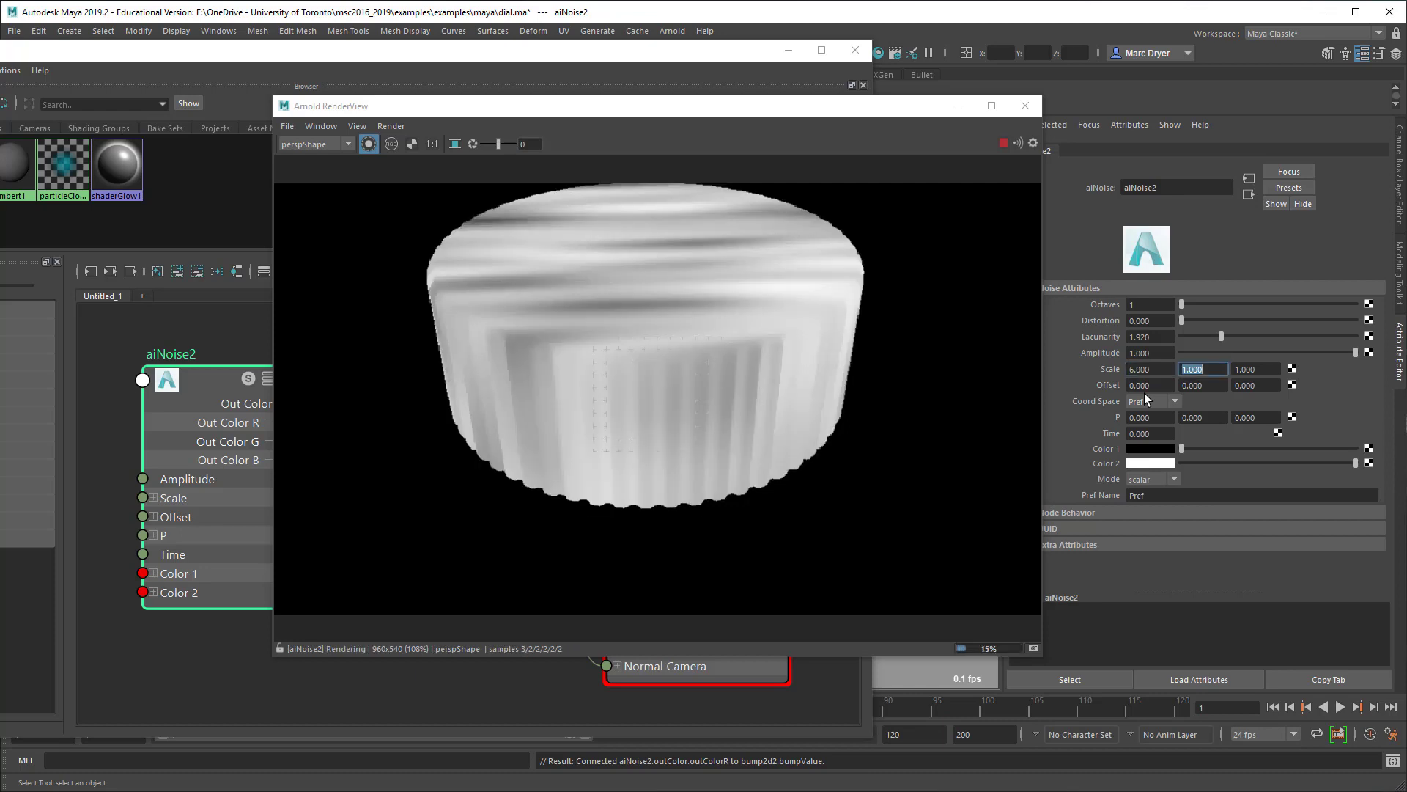
{"action": "type", "text": "6"}
{"action": "key", "text": "Tab"}
{"action": "type", "text": "6"}
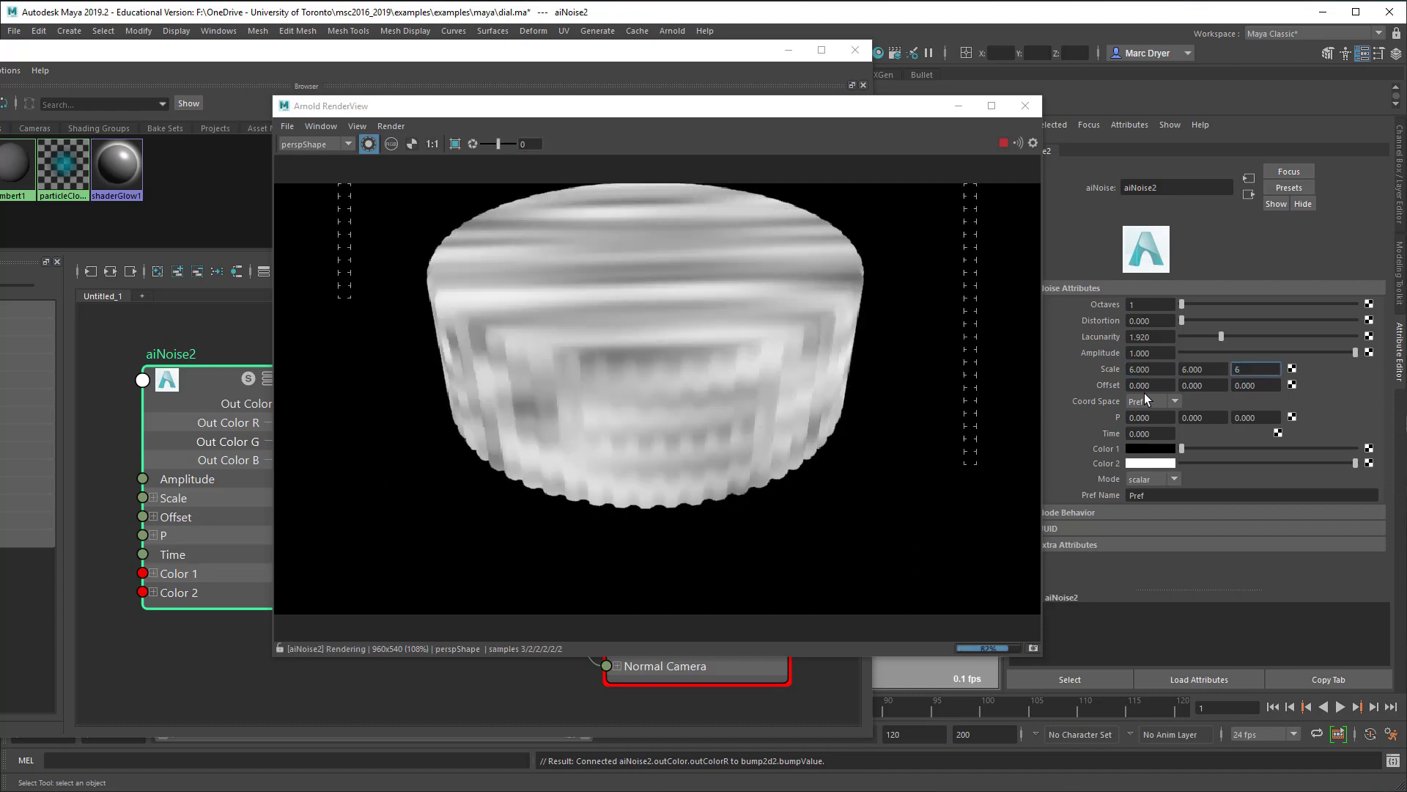
{"action": "left_click", "coordinate": [1219, 384]}
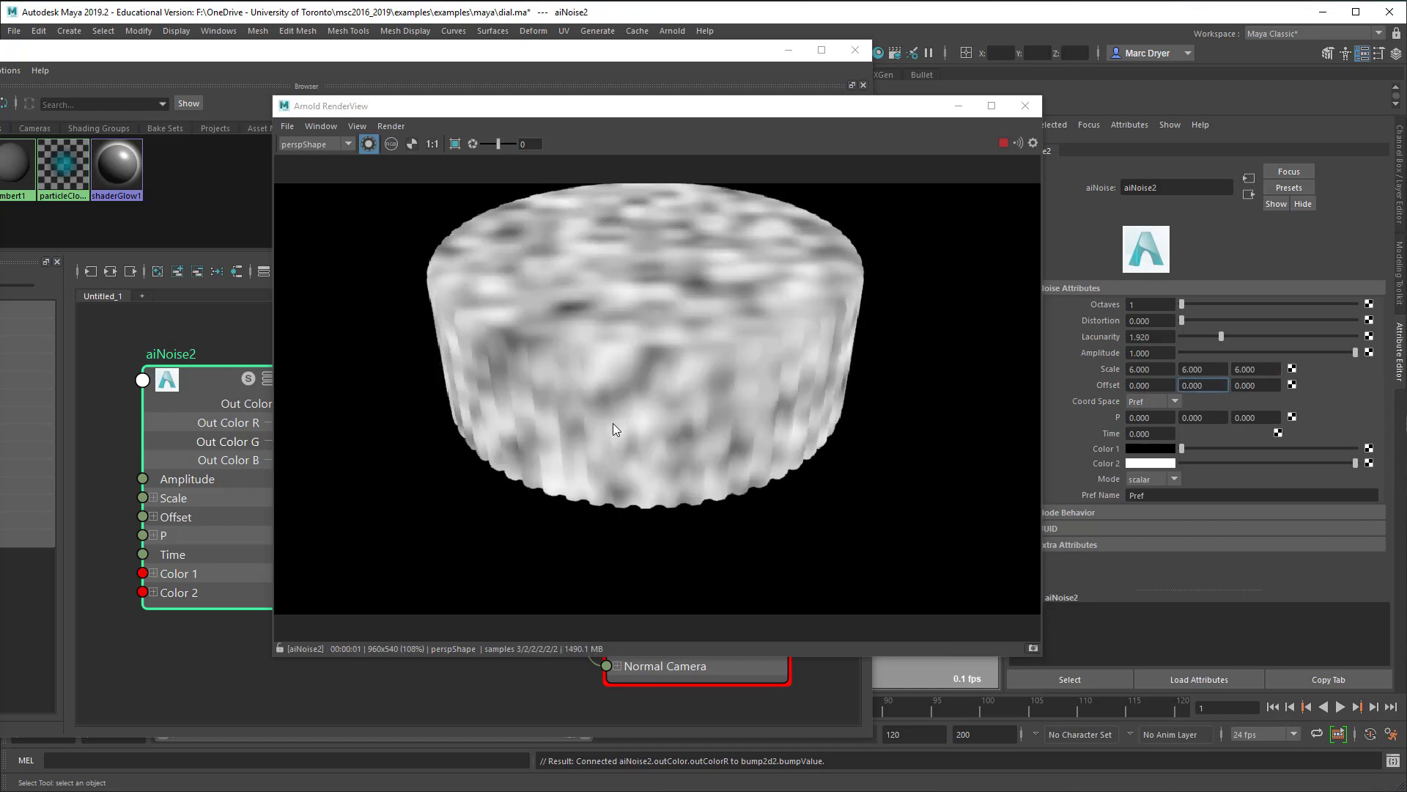
- Return the render to full shading and show the bump2d2 node's attributes beside it
{"action": "left_click", "coordinate": [365, 145]}
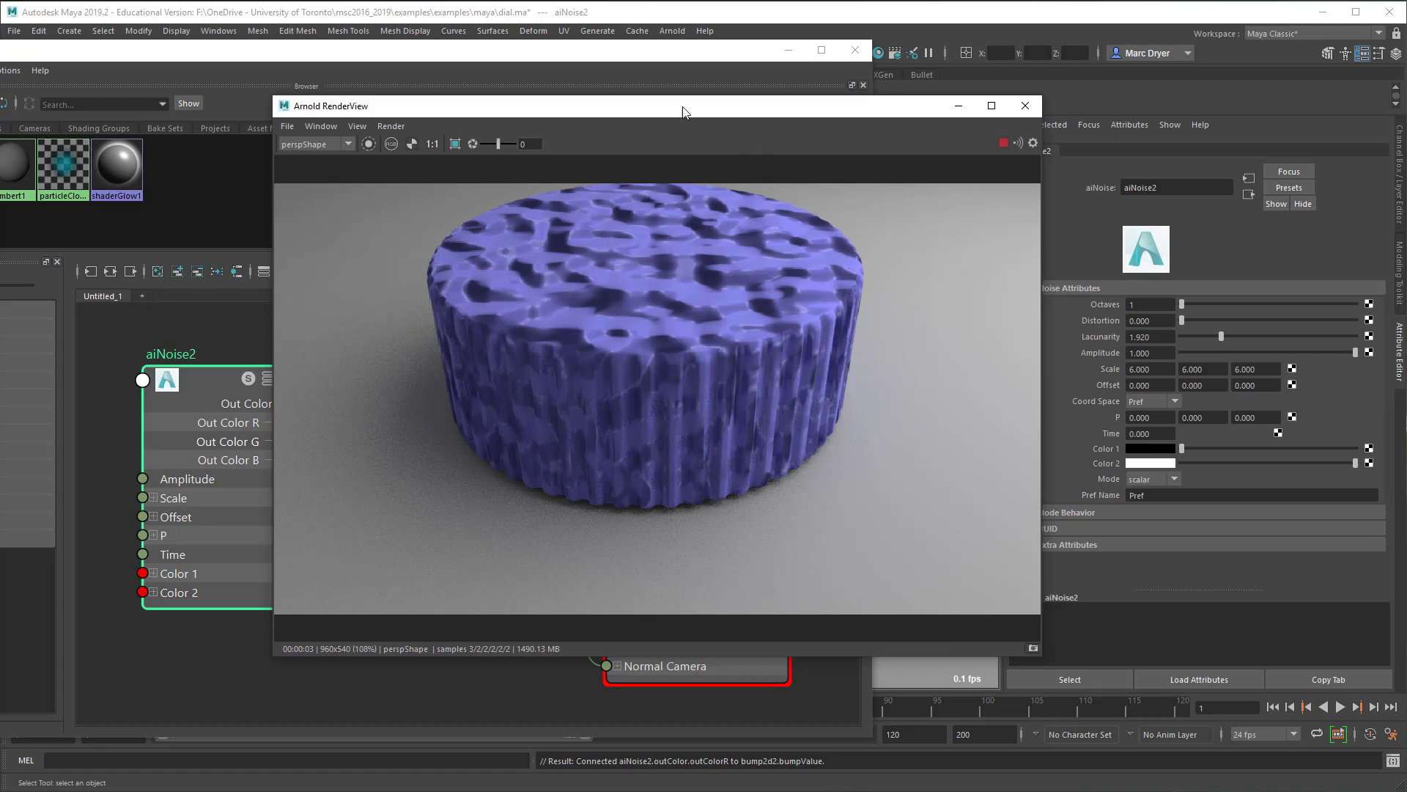
{"action": "left_click_drag", "start_coordinate": [683, 112], "coordinate": [976, 165]}
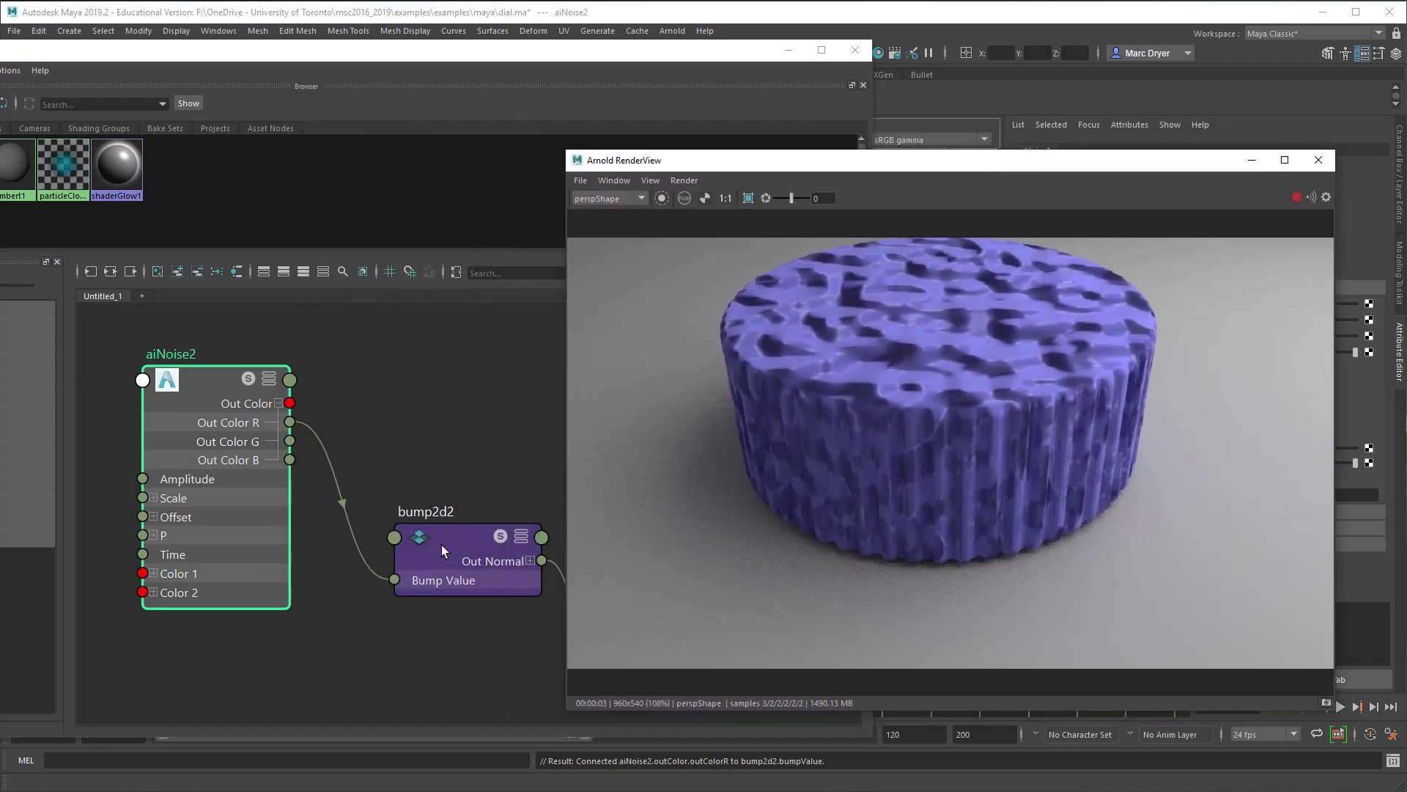
{"action": "left_click_drag", "start_coordinate": [437, 535], "coordinate": [405, 466]}
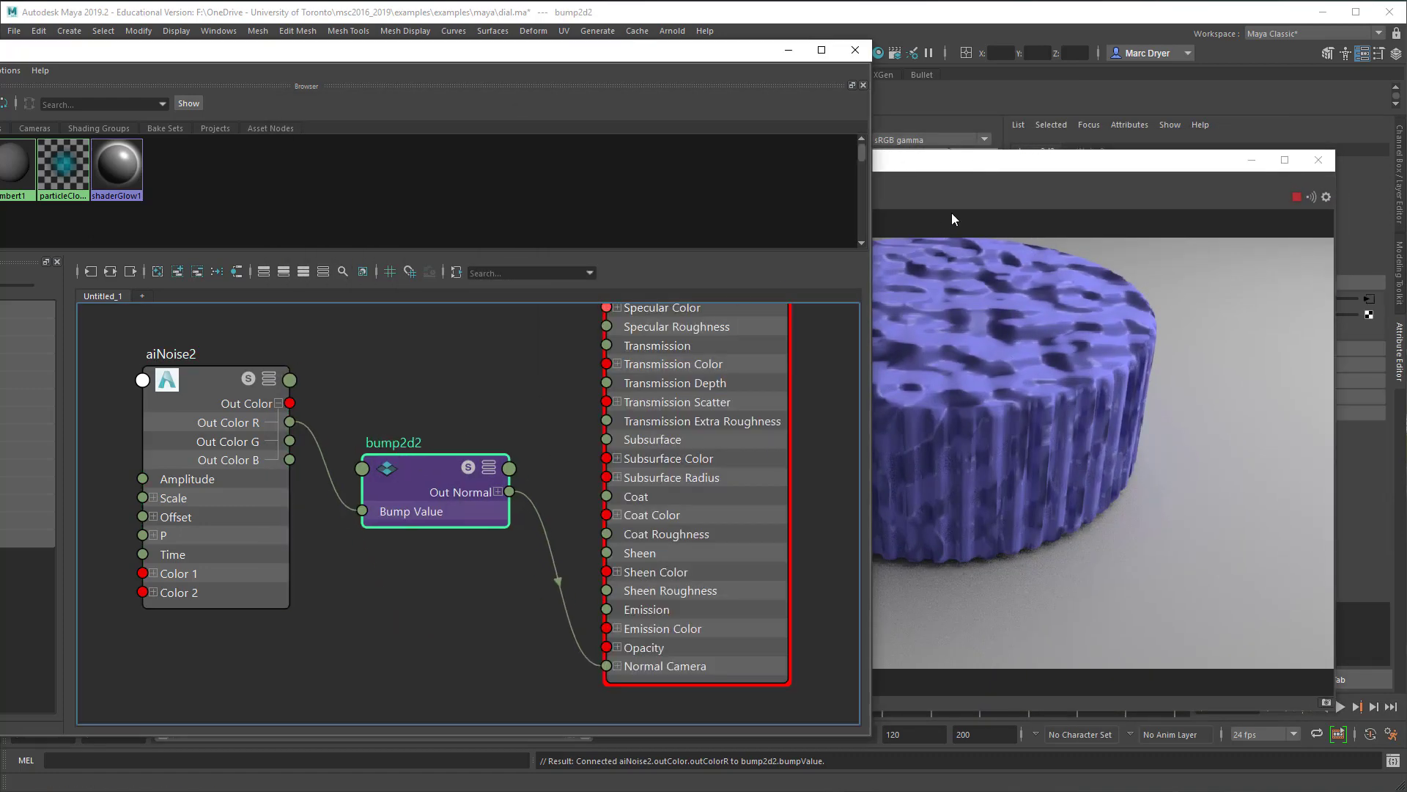
{"action": "left_click_drag", "start_coordinate": [952, 160], "coordinate": [572, 196]}
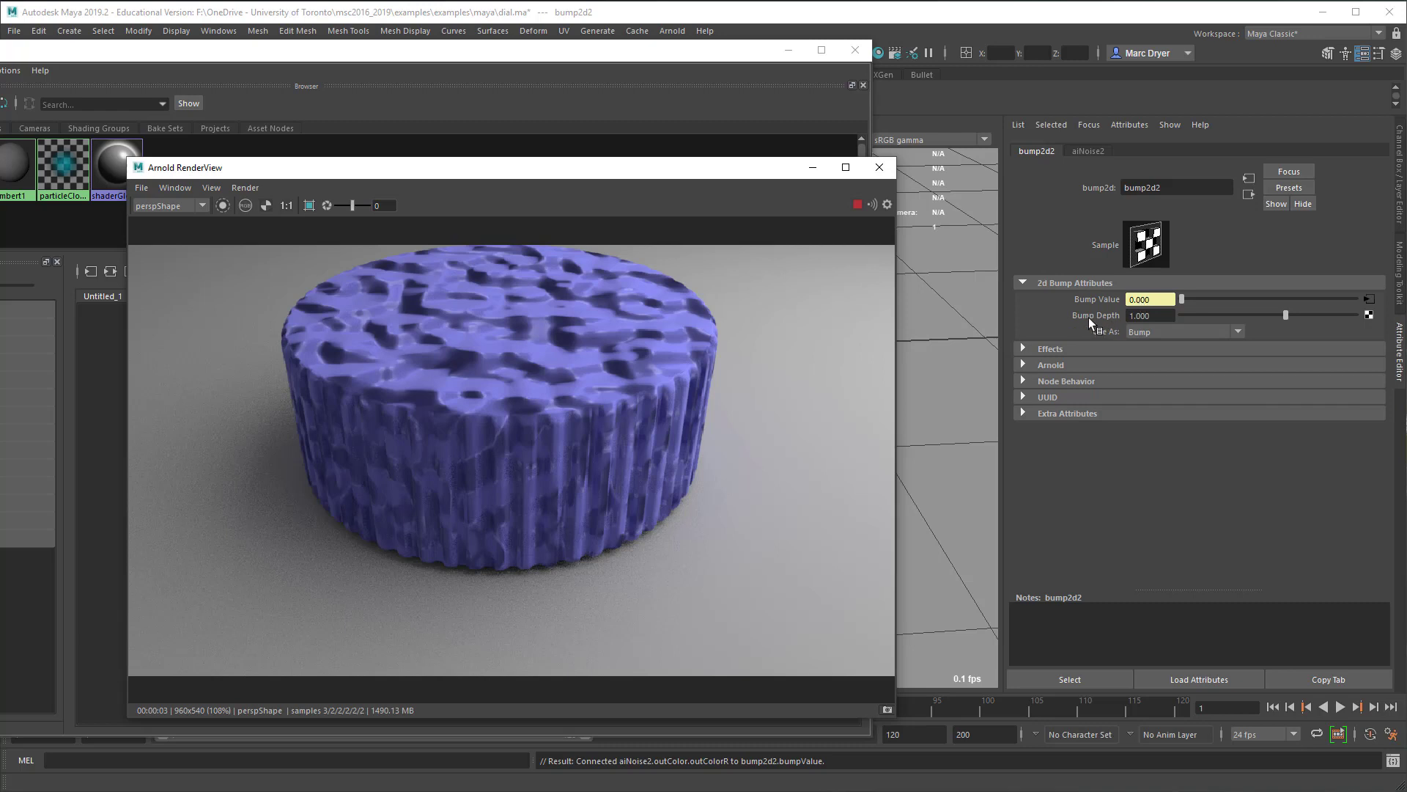
- Try a bump depth of 0.1 on bump2d2, and reduce it to 0.05
{"action": "left_click_drag", "start_coordinate": [1157, 317], "coordinate": [1114, 315]}
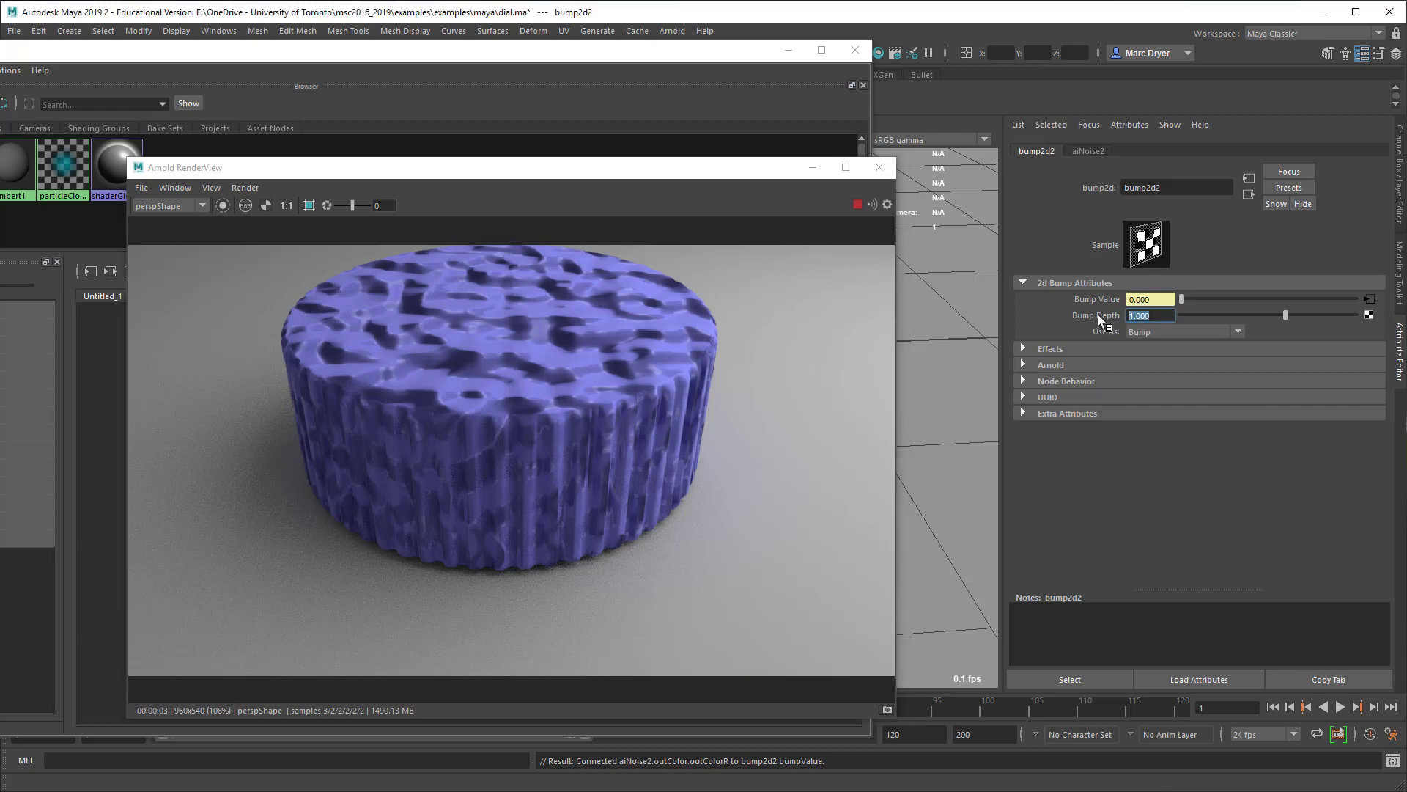
{"action": "type", "text": "0.1"}
{"action": "key", "text": "Return"}
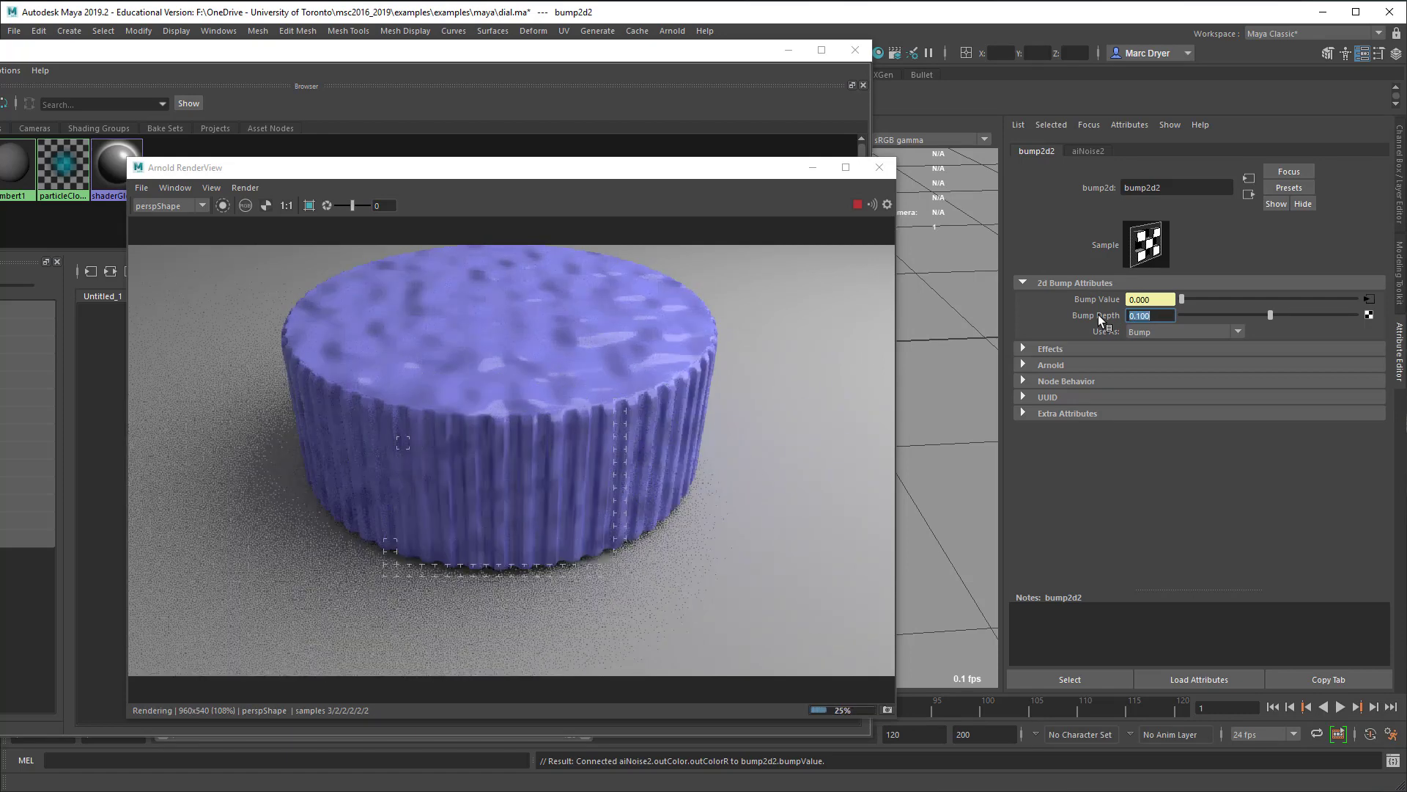
{"action": "type", "text": "0.05"}
{"action": "key", "text": "Return"}
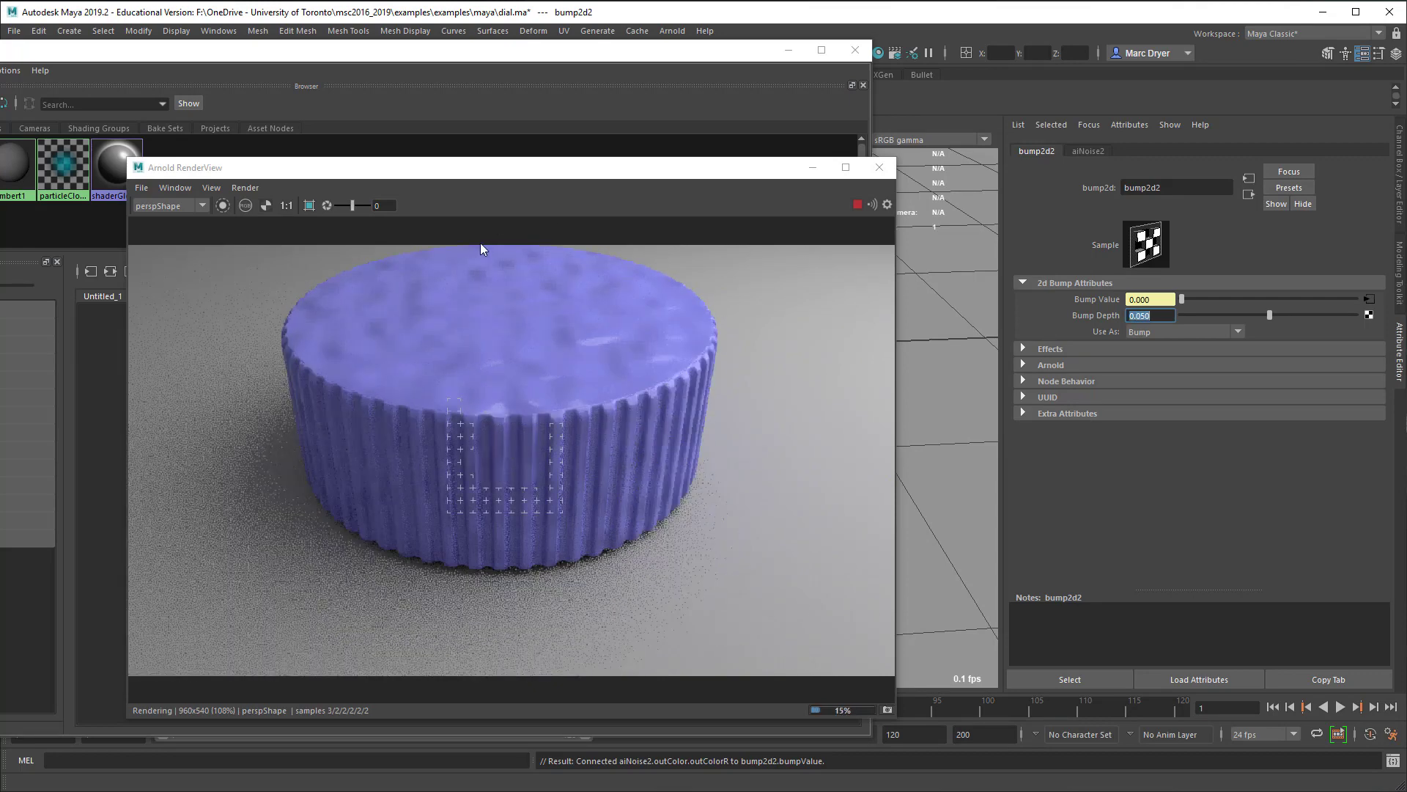
- Set the aiNoise2 scale to 12 on all three axes
{"action": "left_click_drag", "start_coordinate": [460, 170], "coordinate": [884, 176]}
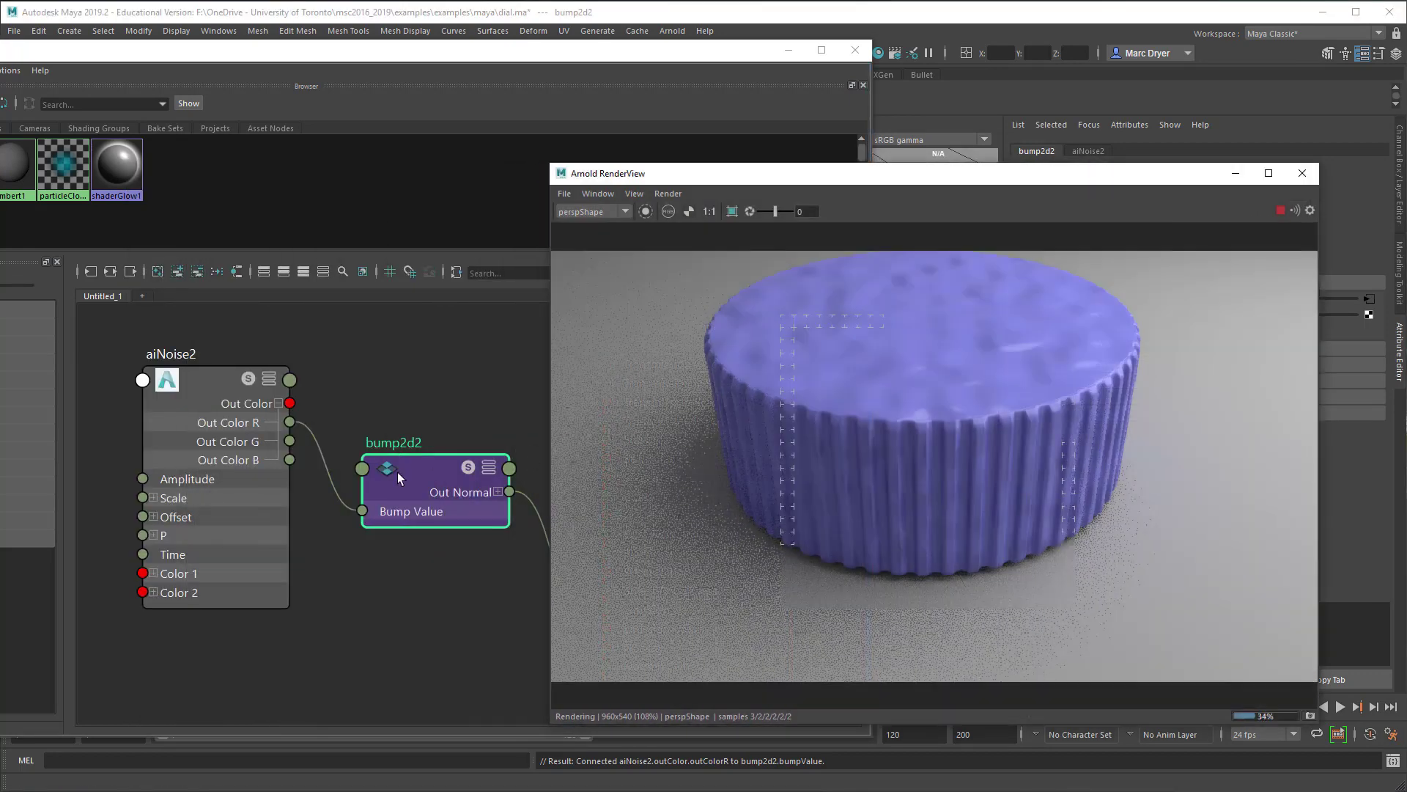
{"action": "left_click", "coordinate": [213, 393]}
{"action": "left_click_drag", "start_coordinate": [1040, 176], "coordinate": [694, 176]}
{"action": "double_click", "coordinate": [1140, 368]}
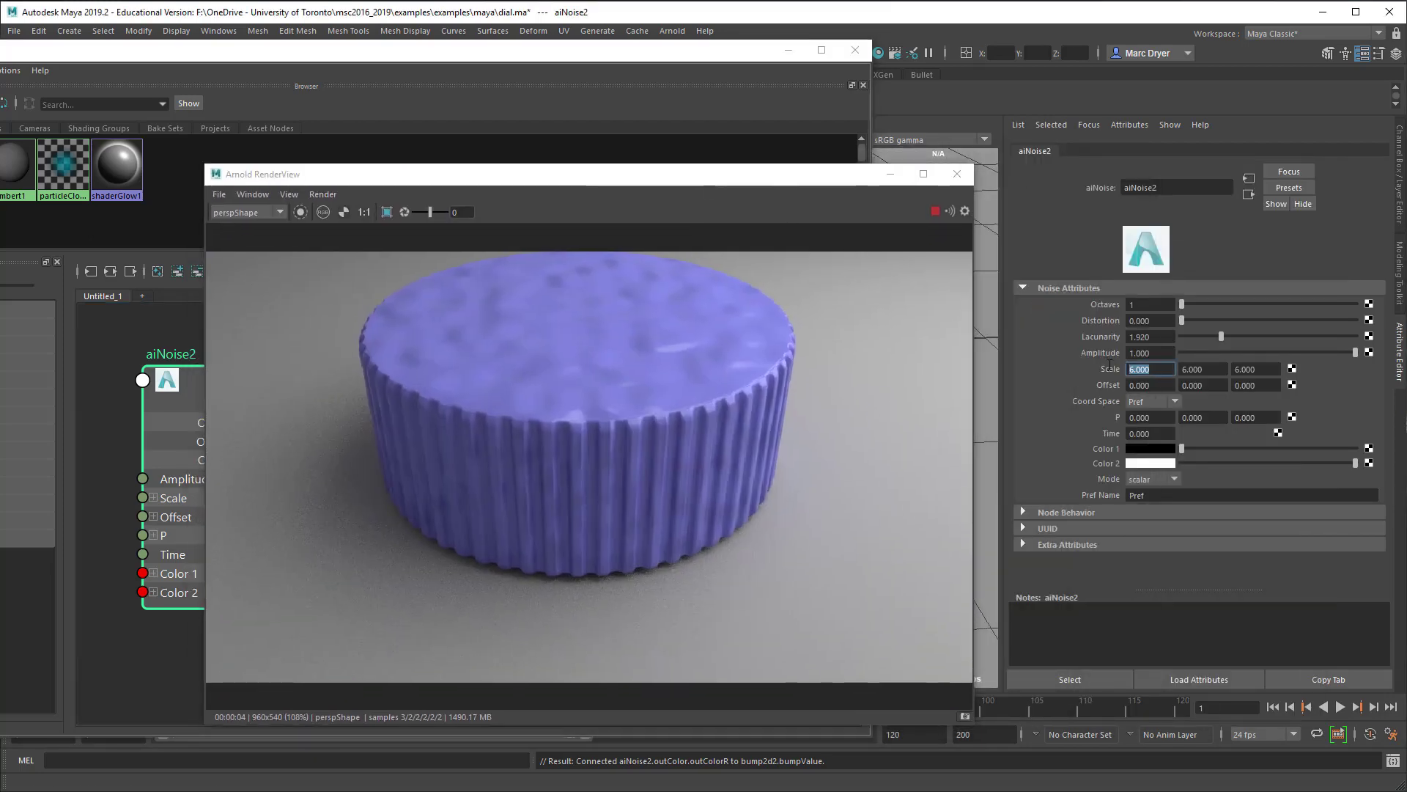
{"action": "type", "text": "12"}
{"action": "key", "text": "Tab"}
{"action": "type", "text": "12"}
{"action": "key", "text": "Tab"}
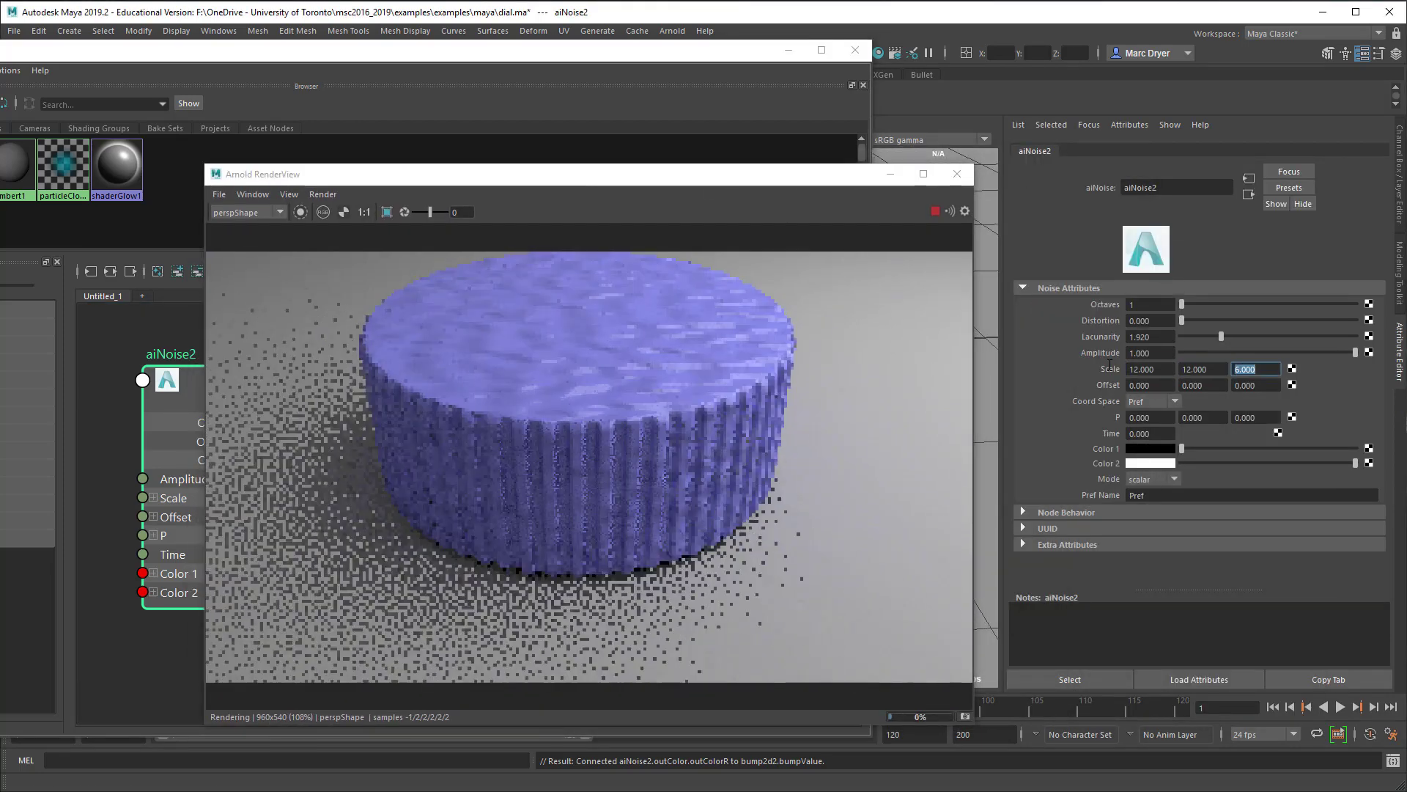
{"action": "type", "text": "12"}
{"action": "key", "text": "Tab"}
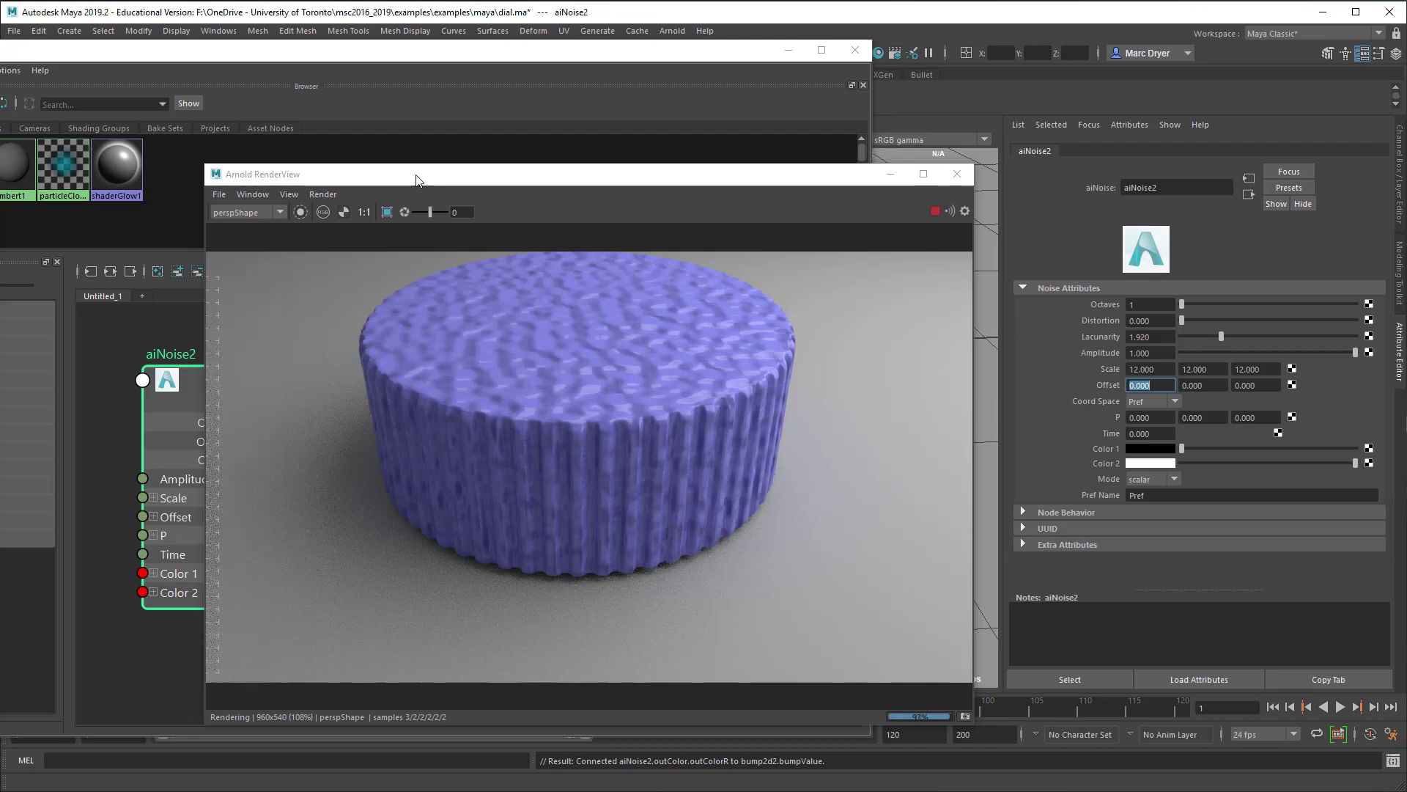
- Set the bump2d2 bump depth to 0.001 and check the dial's top and ridged side in the render
{"action": "left_click_drag", "start_coordinate": [406, 176], "coordinate": [681, 199]}
{"action": "left_click", "coordinate": [469, 505]}
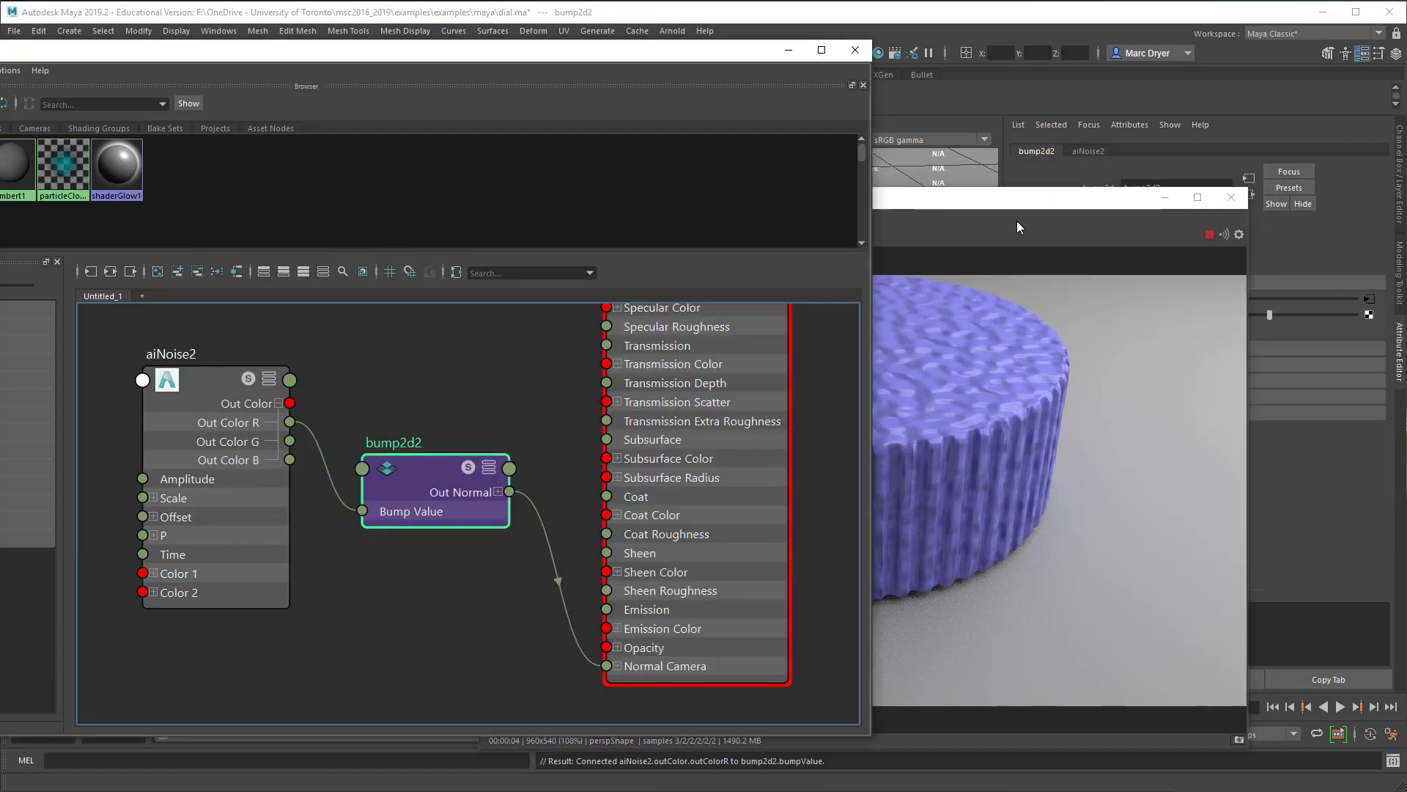
{"action": "left_click_drag", "start_coordinate": [1017, 202], "coordinate": [751, 156]}
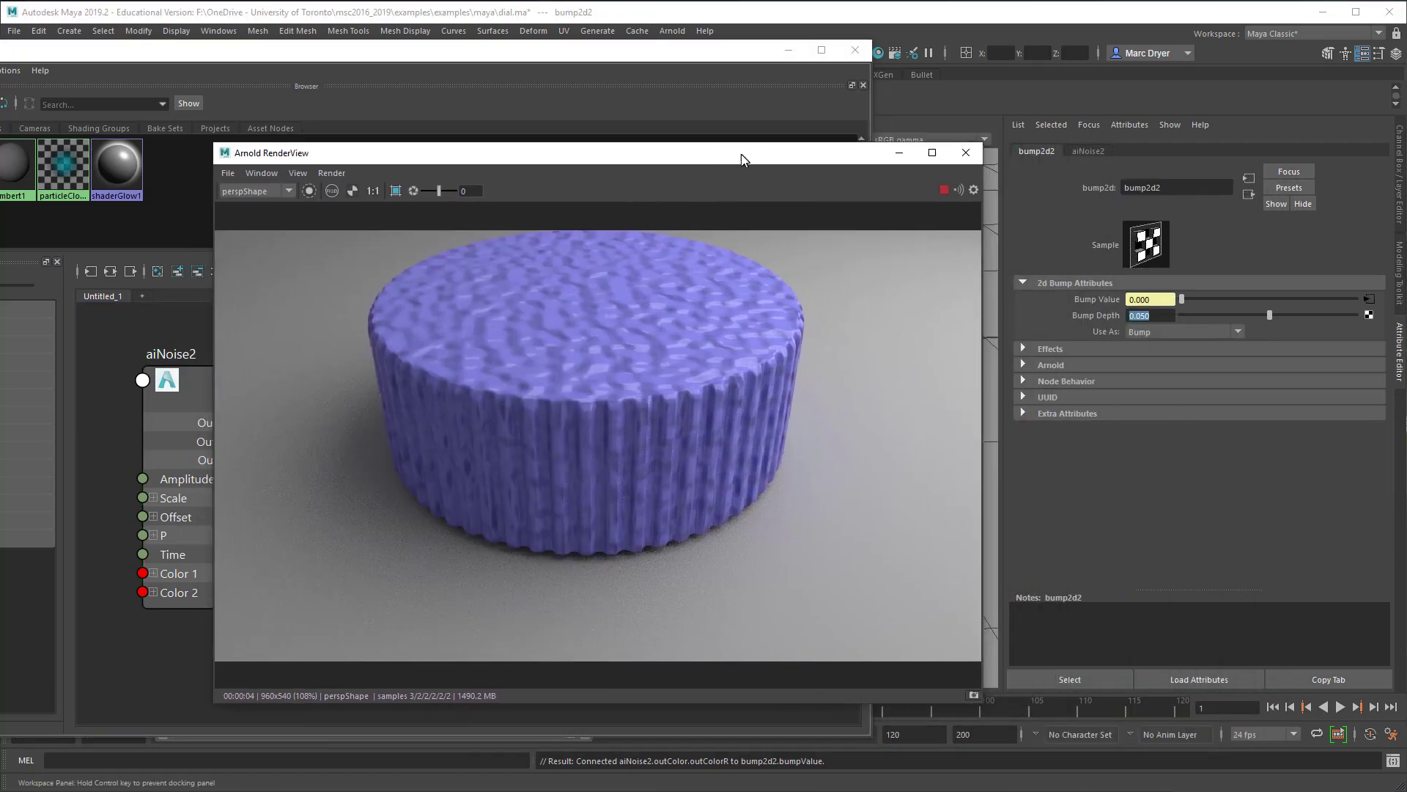
{"action": "left_click", "coordinate": [1135, 317]}
{"action": "type", "text": "0.001"}
{"action": "key", "text": "Return"}
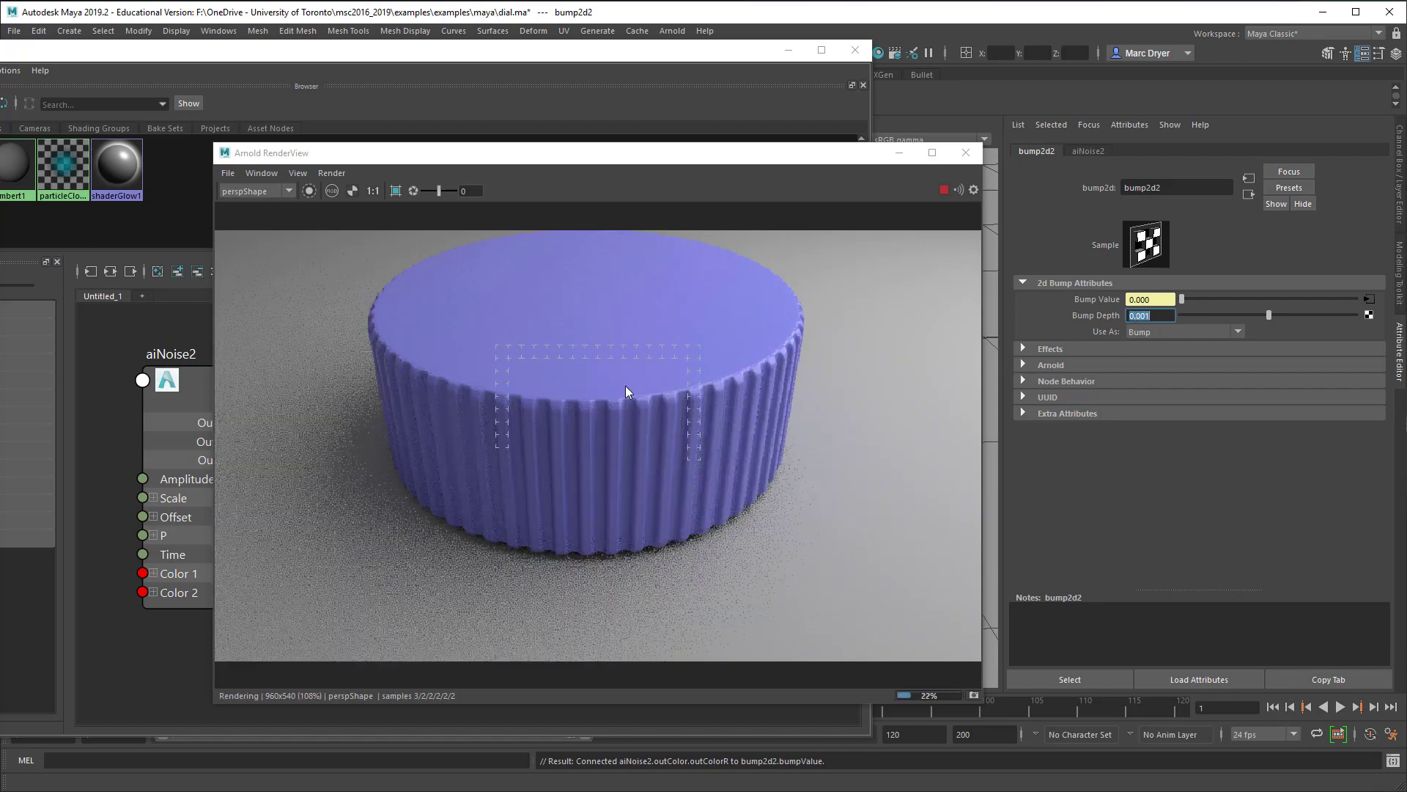
{"action": "left_click_drag", "start_coordinate": [631, 401], "coordinate": [642, 422], "text": "alt"}
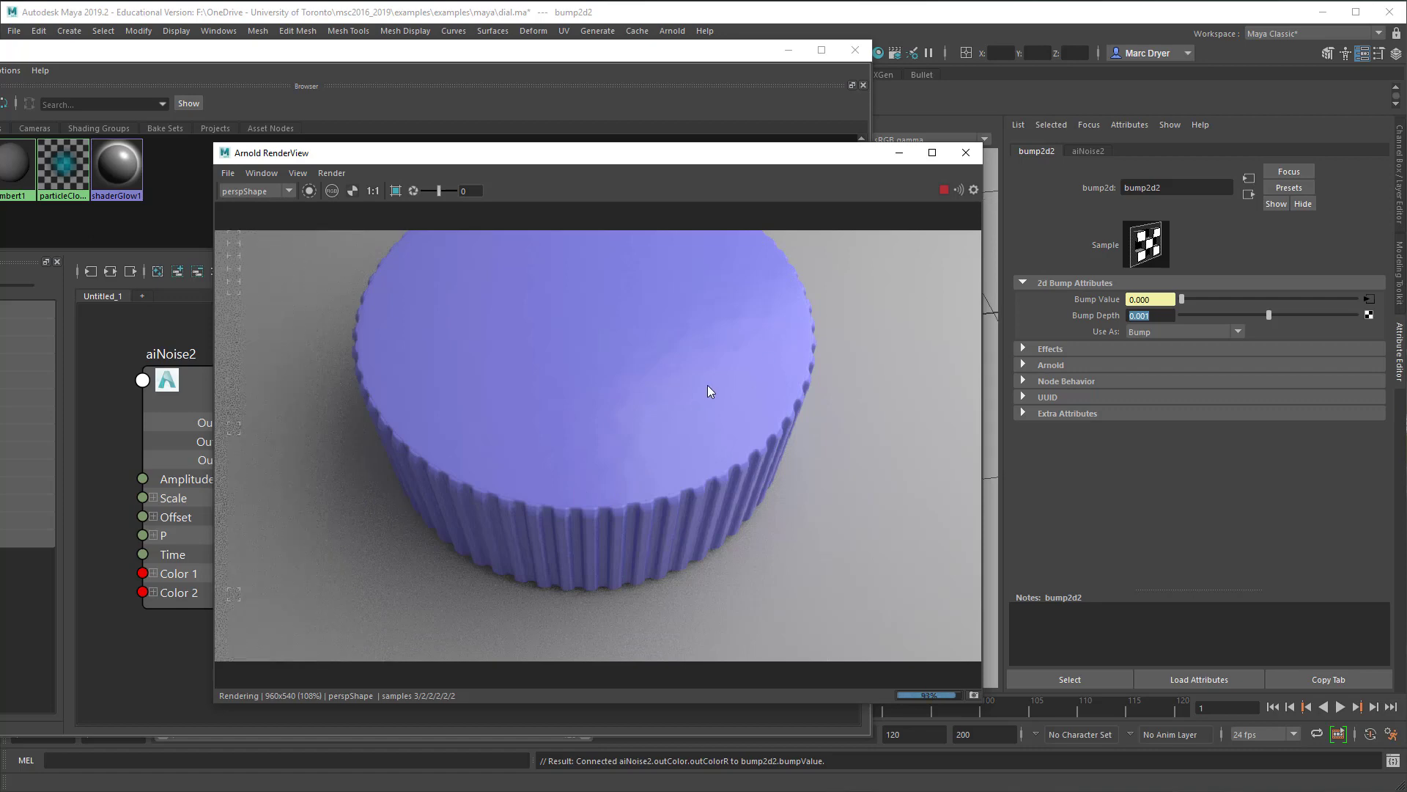
{"action": "left_click_drag", "start_coordinate": [711, 389], "coordinate": [695, 430], "text": "alt"}
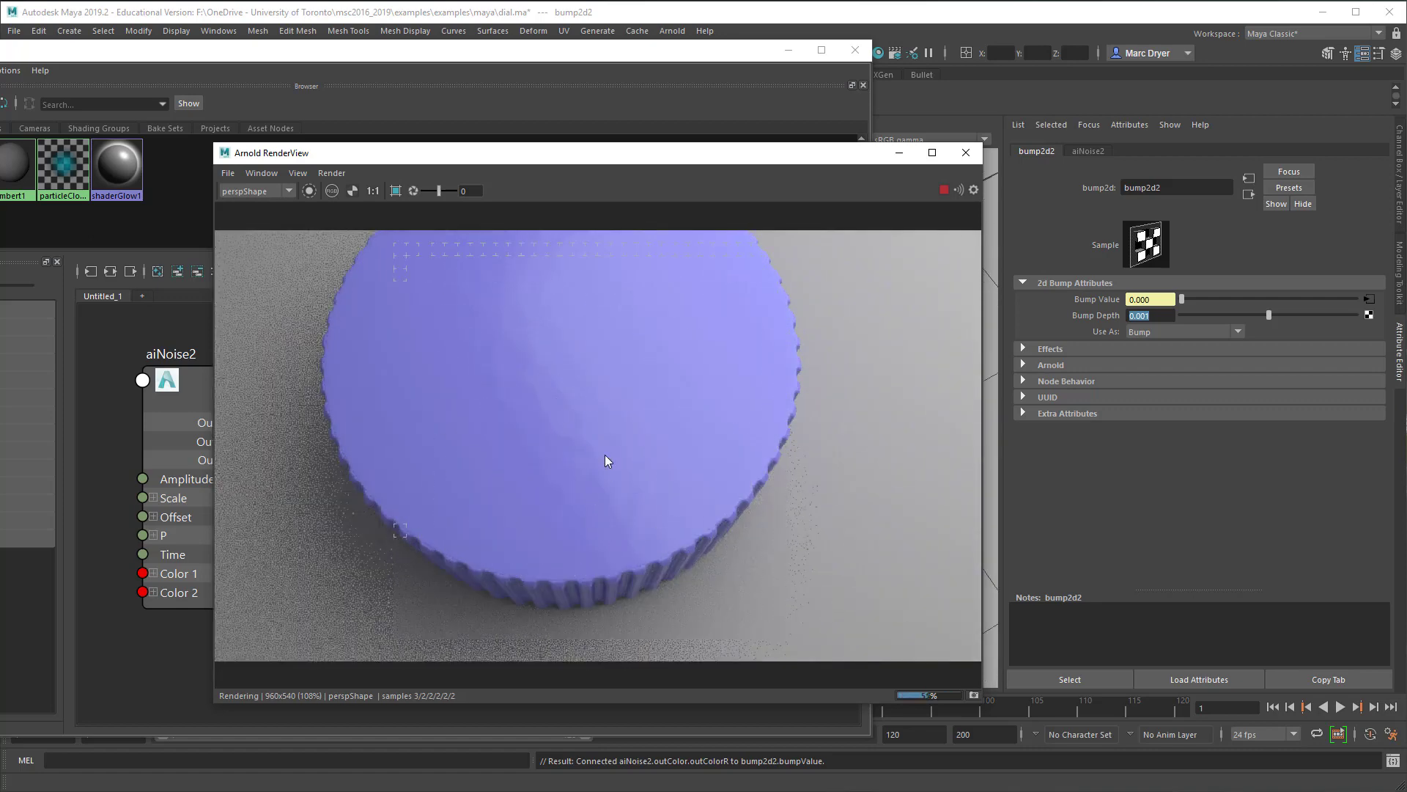
{"action": "left_click_drag", "start_coordinate": [741, 494], "coordinate": [648, 450], "text": "alt"}
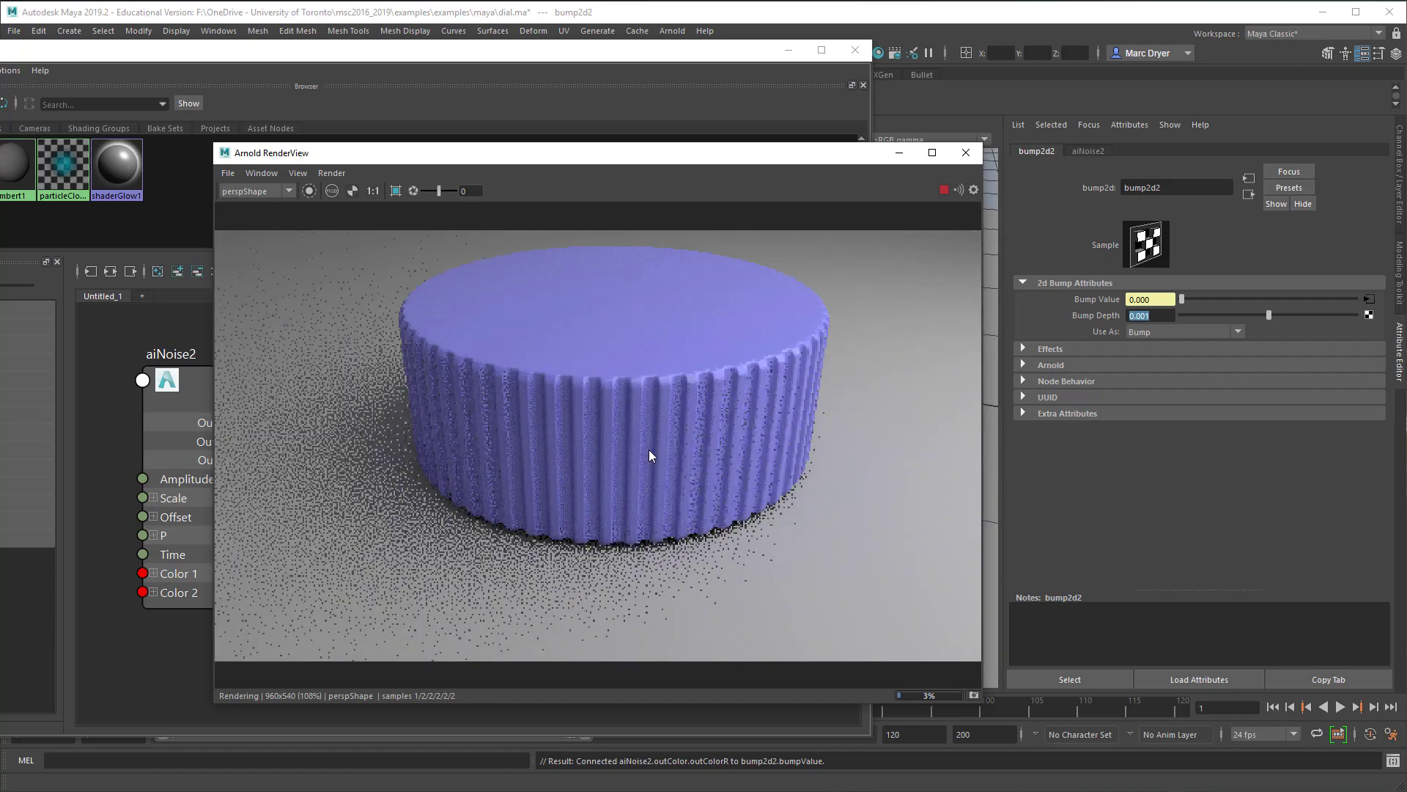
{"action": "left_click_drag", "start_coordinate": [725, 418], "coordinate": [547, 432], "text": "alt"}
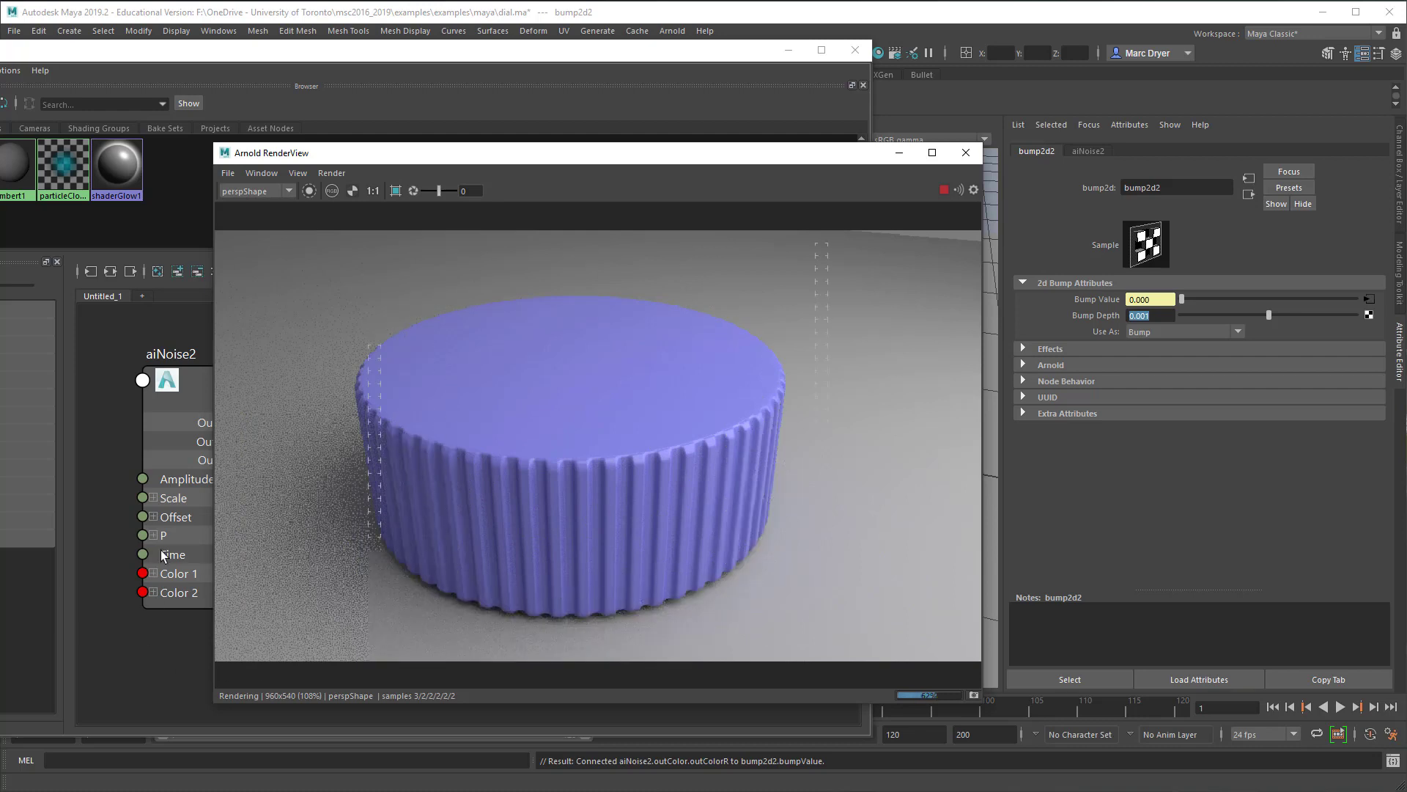
- Set the aiNoise2 scale to 16 on all three axes
{"action": "left_click", "coordinate": [168, 447]}
{"action": "left_click_drag", "start_coordinate": [1169, 369], "coordinate": [1079, 368]}
{"action": "type", "text": "16"}
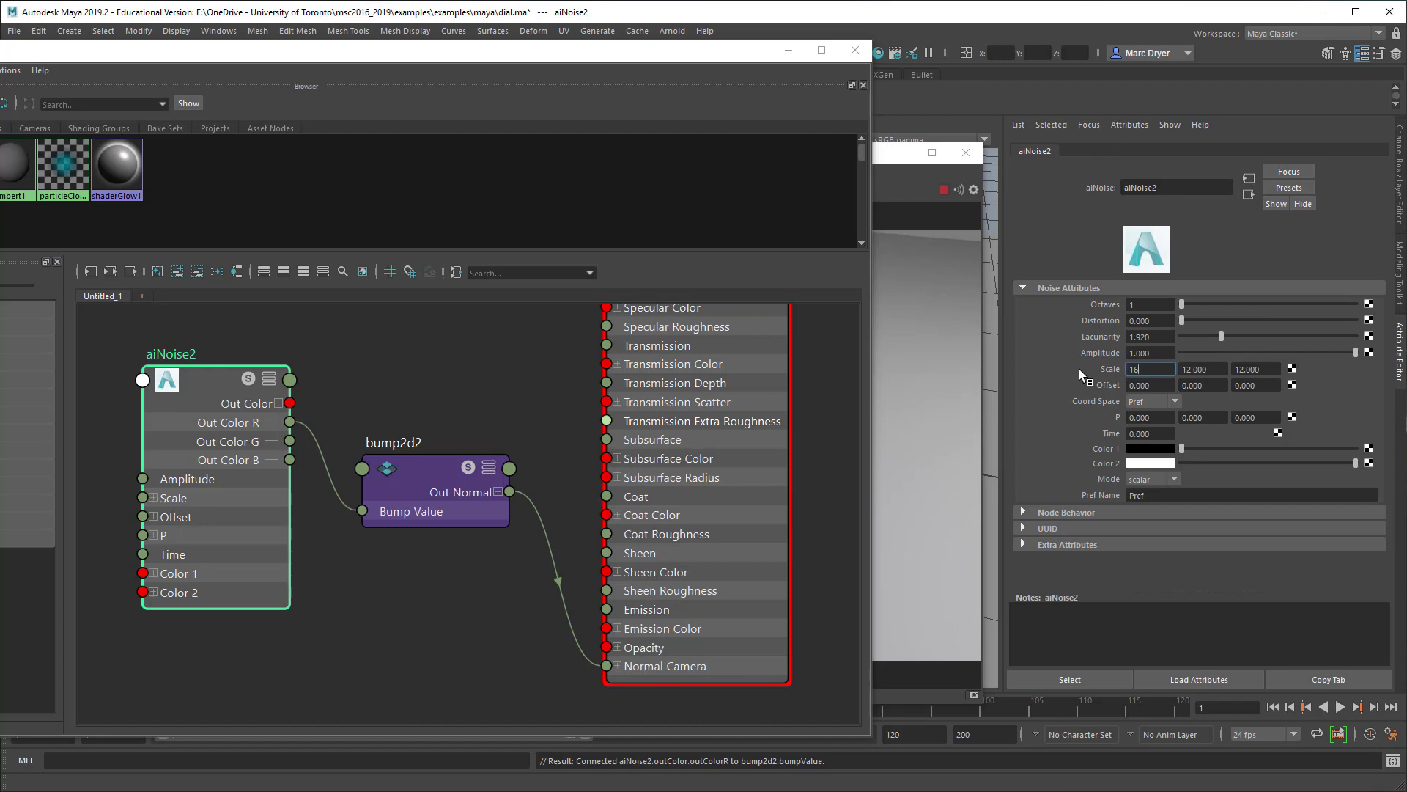
{"action": "key", "text": "Tab"}
{"action": "type", "text": "16"}
{"action": "key", "text": "Tab"}
{"action": "type", "text": "16"}
{"action": "key", "text": "Tab"}
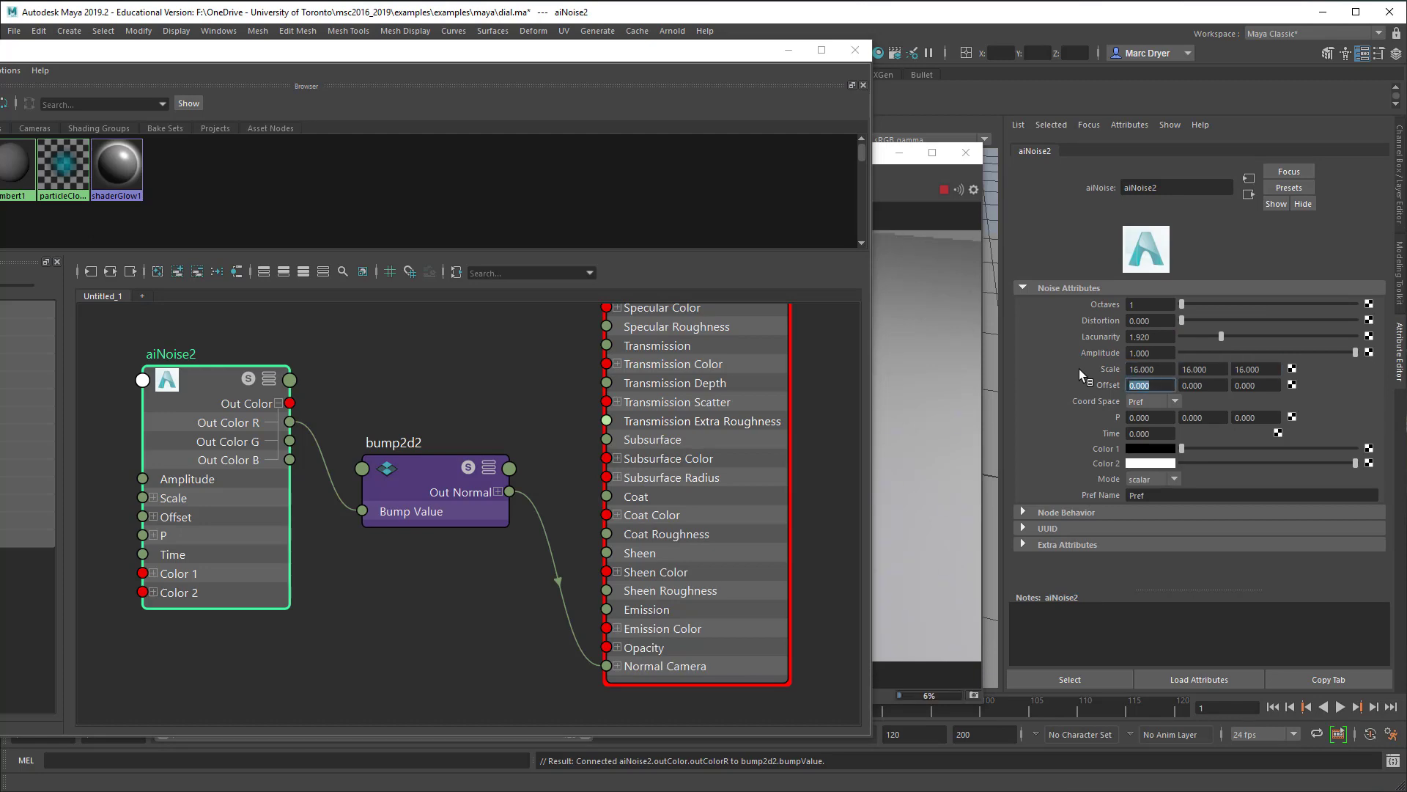
- Set the bump2d2 bump depth to 0.002 and check the dial's top surface in the render
{"action": "left_click_drag", "start_coordinate": [702, 53], "coordinate": [348, 97]}
{"action": "left_click_drag", "start_coordinate": [682, 152], "coordinate": [772, 143]}
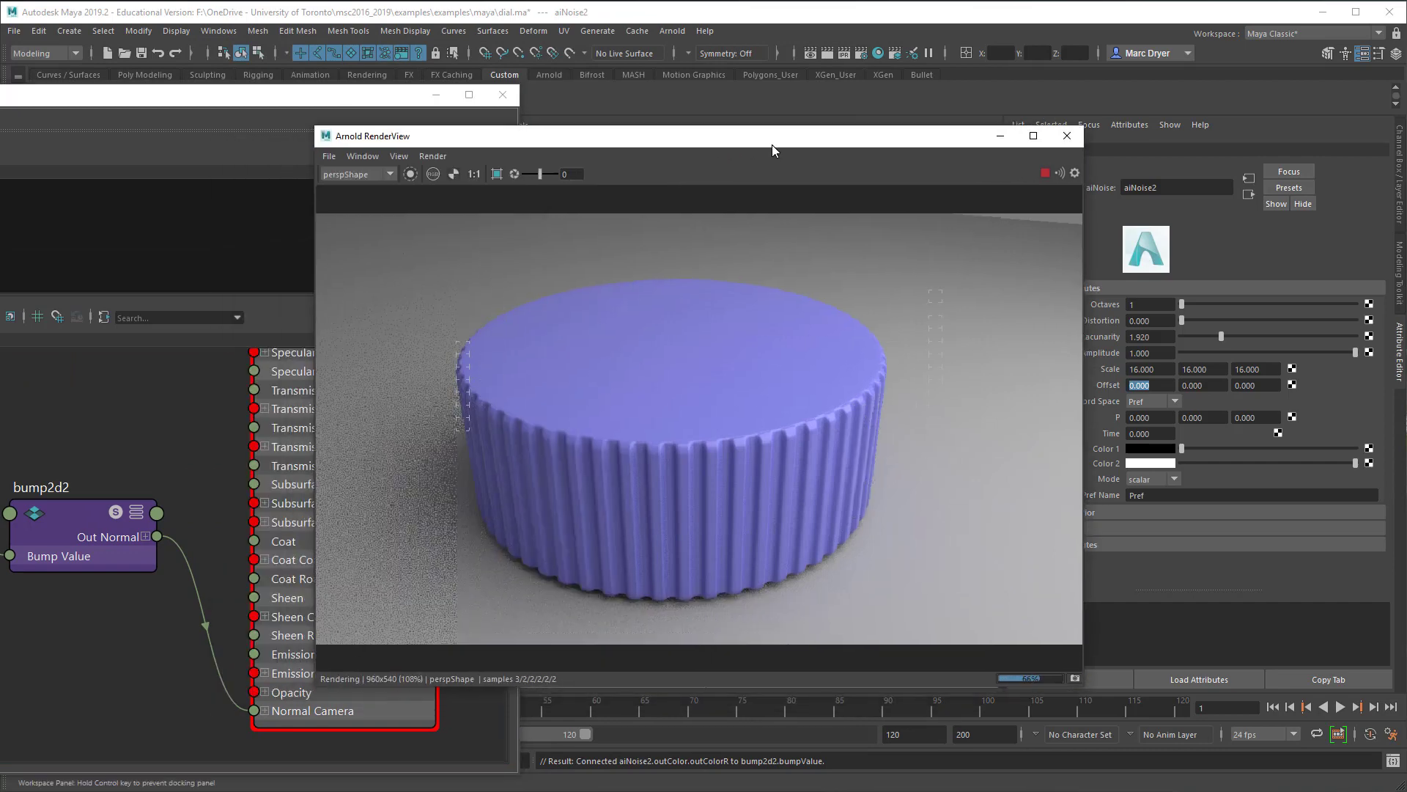
{"action": "left_click_drag", "start_coordinate": [670, 502], "coordinate": [677, 546], "text": "alt"}
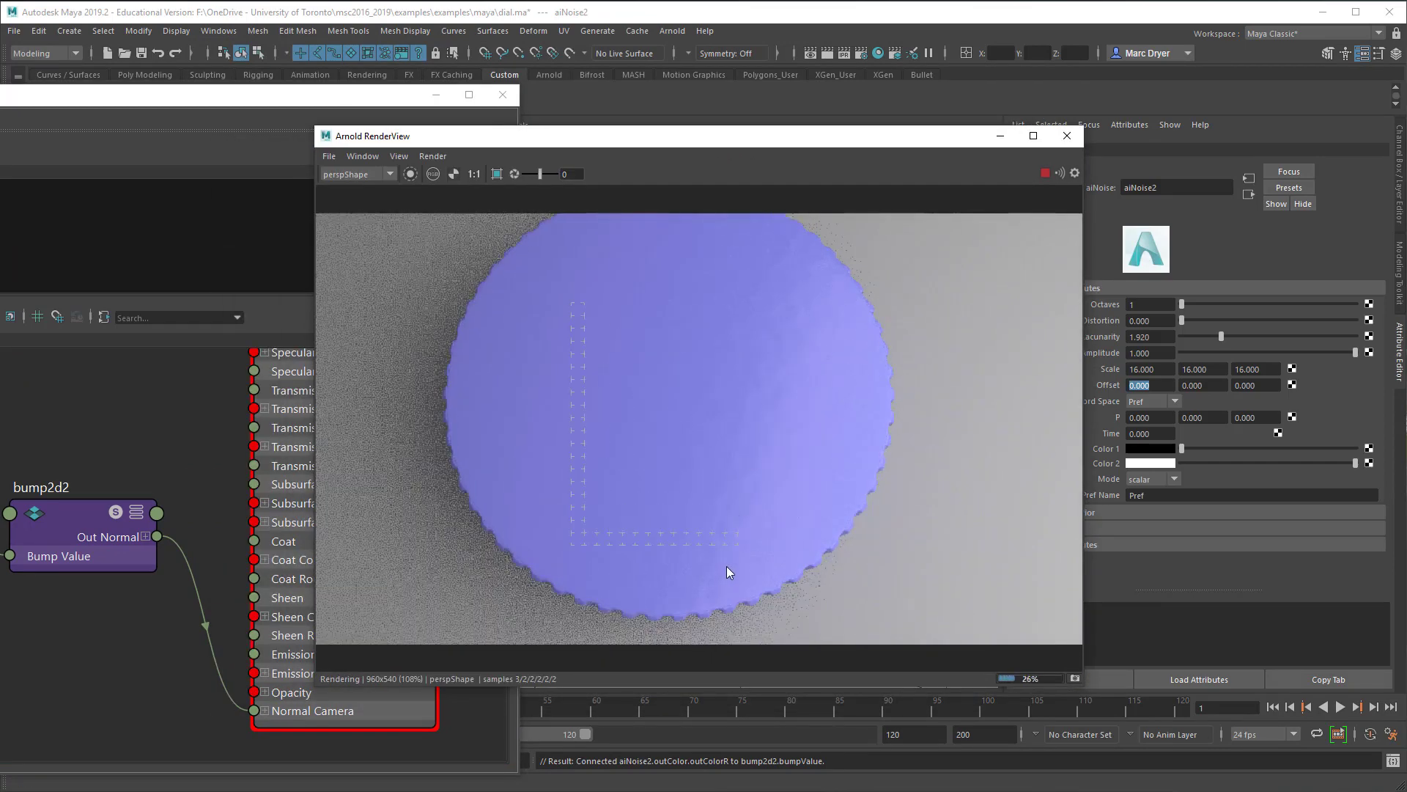
{"action": "left_click_drag", "start_coordinate": [803, 491], "coordinate": [771, 387], "text": "alt"}
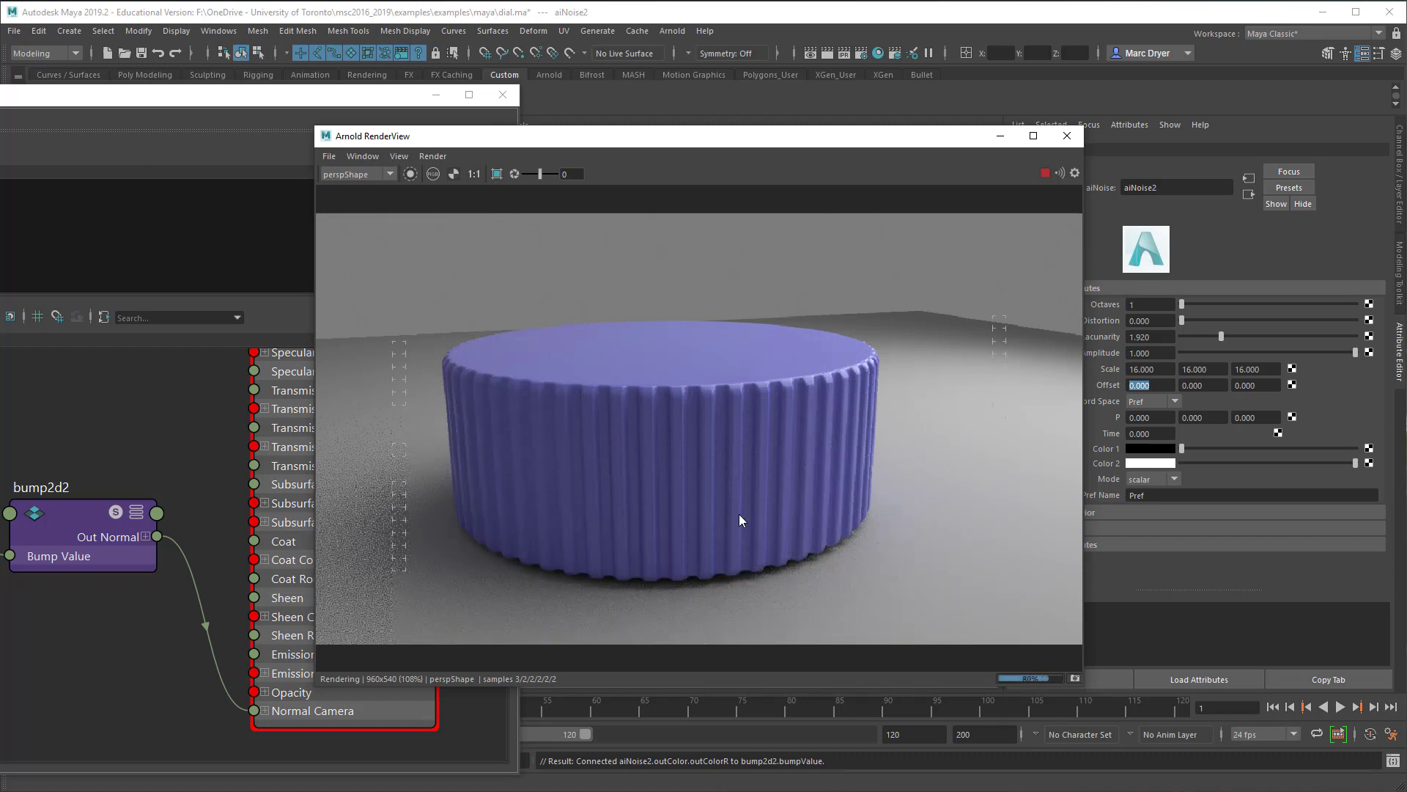
{"action": "left_click", "coordinate": [62, 522]}
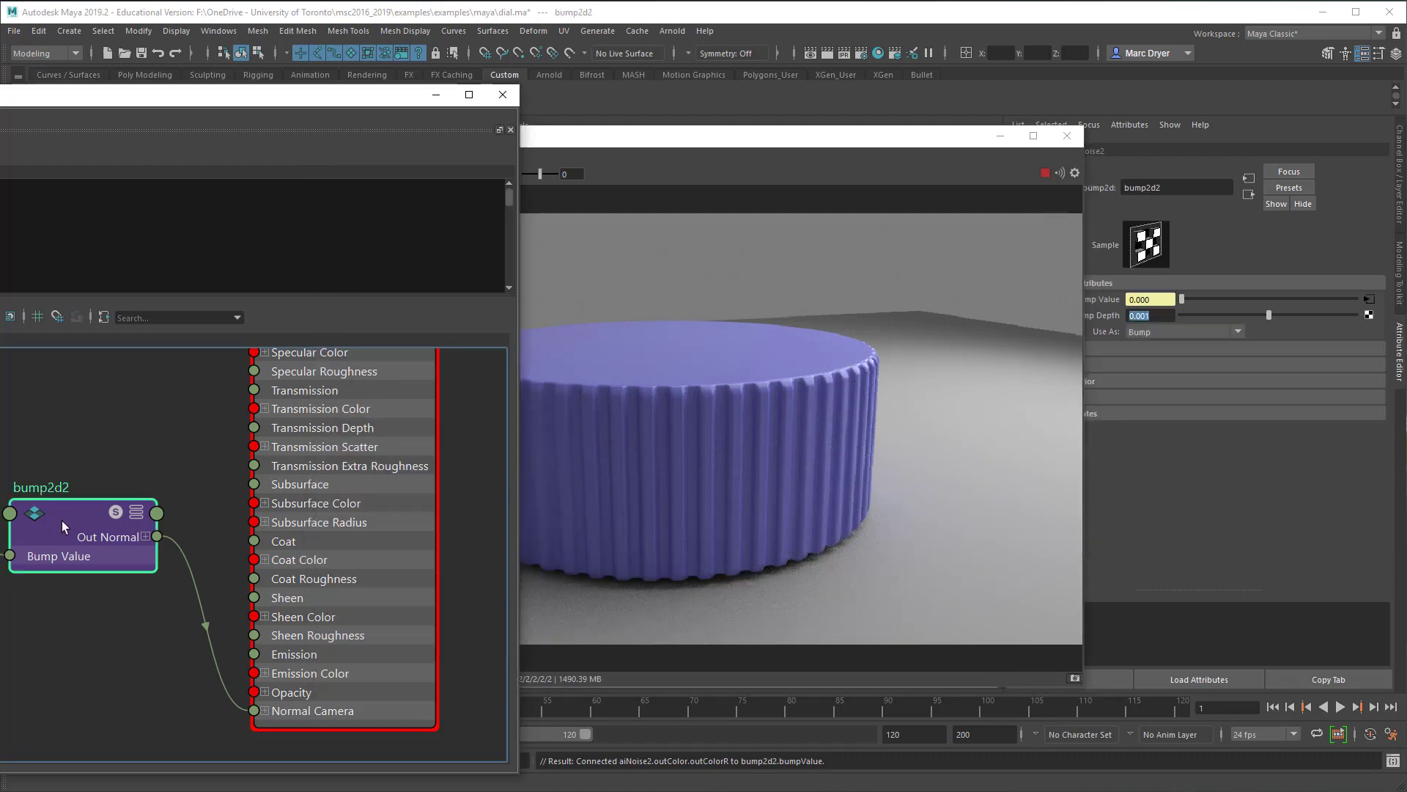
{"action": "left_click", "coordinate": [1147, 317]}
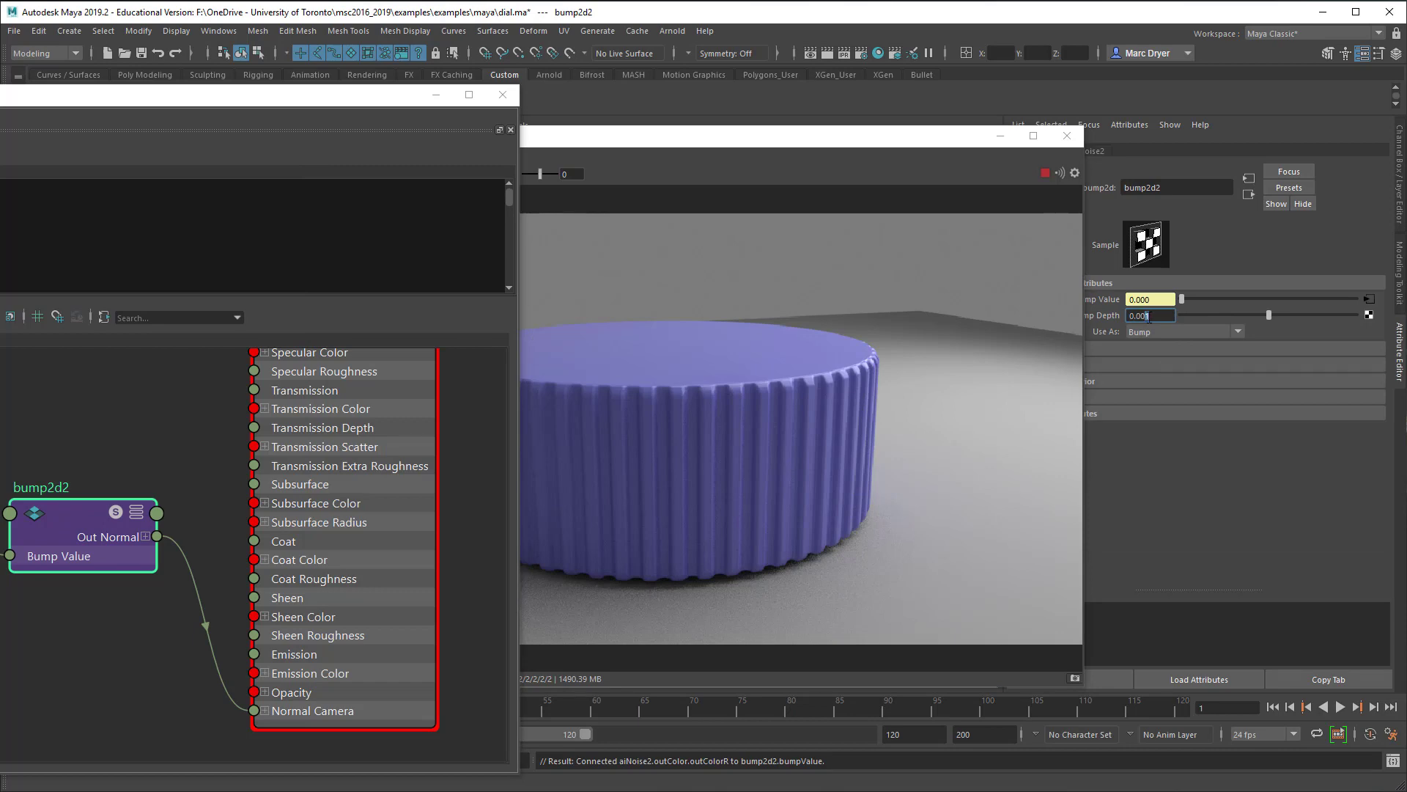
{"action": "key", "text": "BackSpace"}
{"action": "type", "text": "2"}
{"action": "key", "text": "Return"}
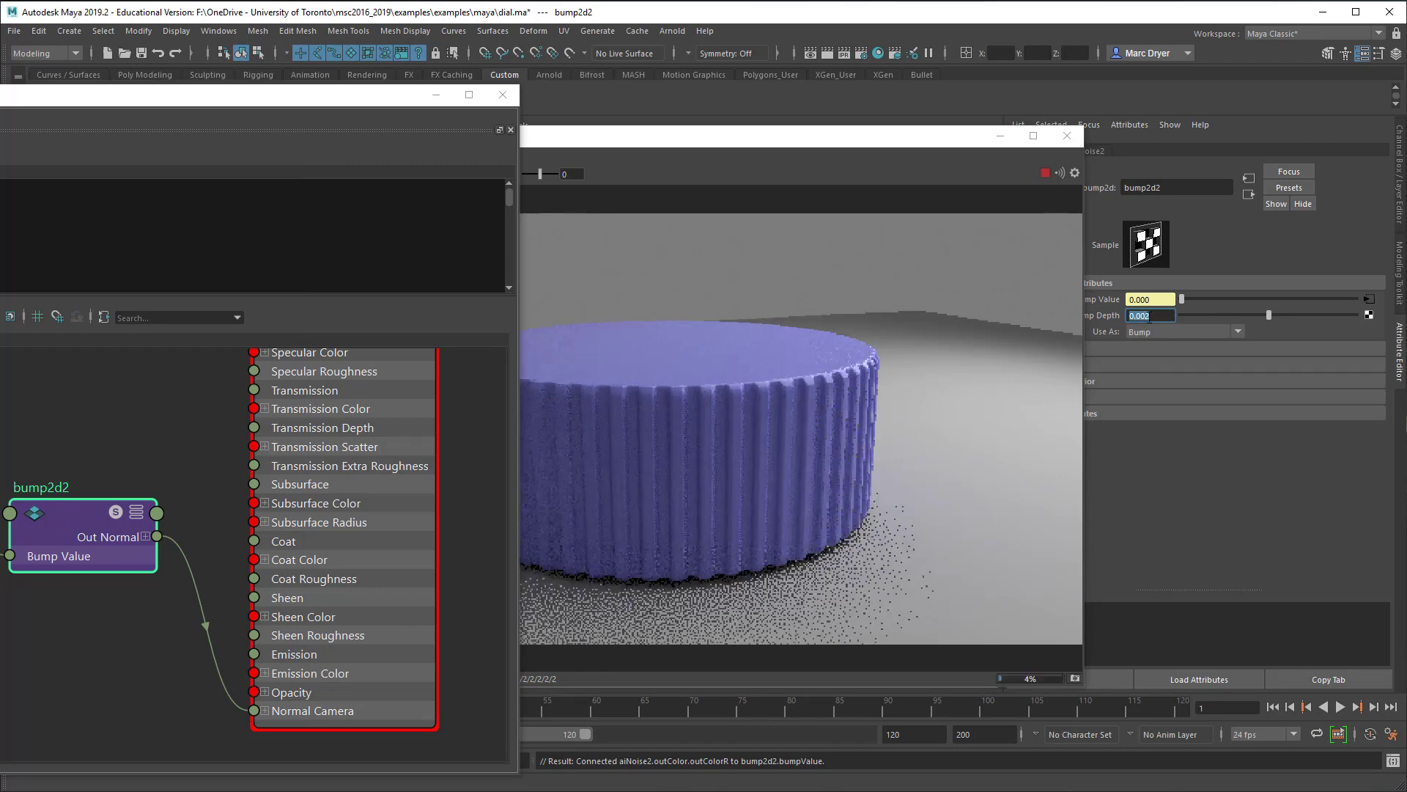
{"action": "left_click", "coordinate": [811, 324]}
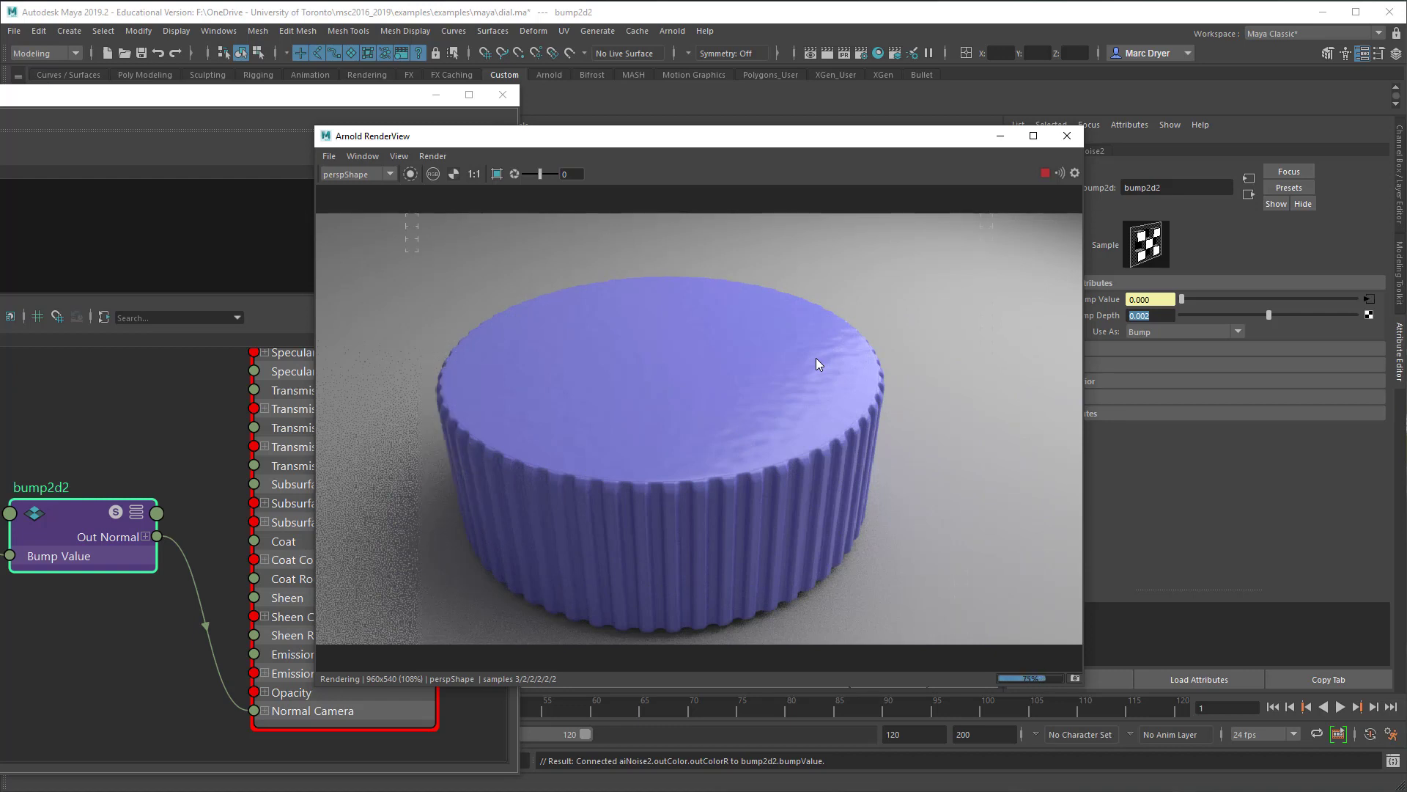
- Soften the aiStandardSurface2 highlights with a specular weight of about 0.795 and a roughness of about 0.594
{"action": "right_click_drag", "start_coordinate": [268, 479], "coordinate": [241, 434], "text": "alt"}
{"action": "middle_click_drag", "start_coordinate": [227, 448], "coordinate": [146, 580], "text": "alt"}
{"action": "left_click", "coordinate": [217, 448]}
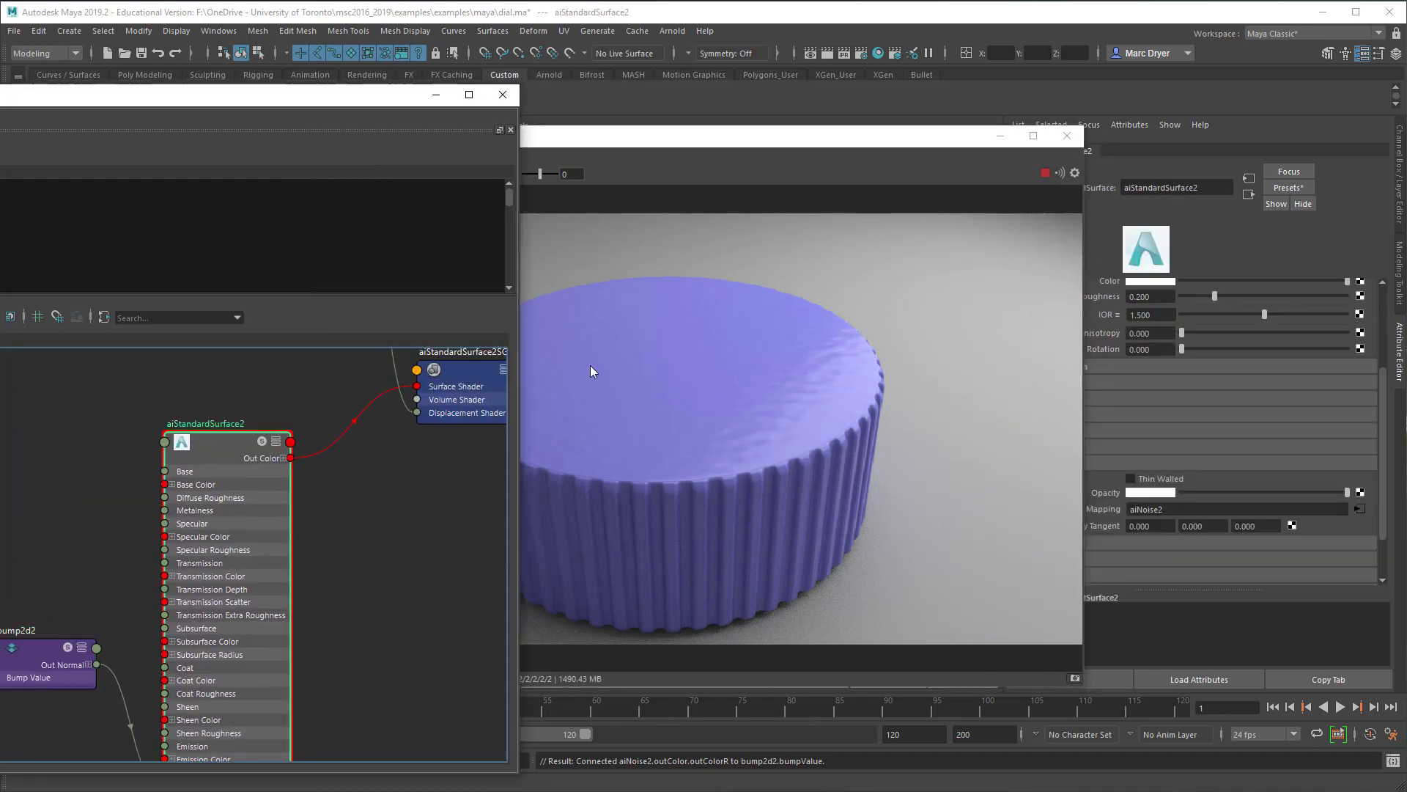
{"action": "left_click_drag", "start_coordinate": [924, 137], "coordinate": [875, 126]}
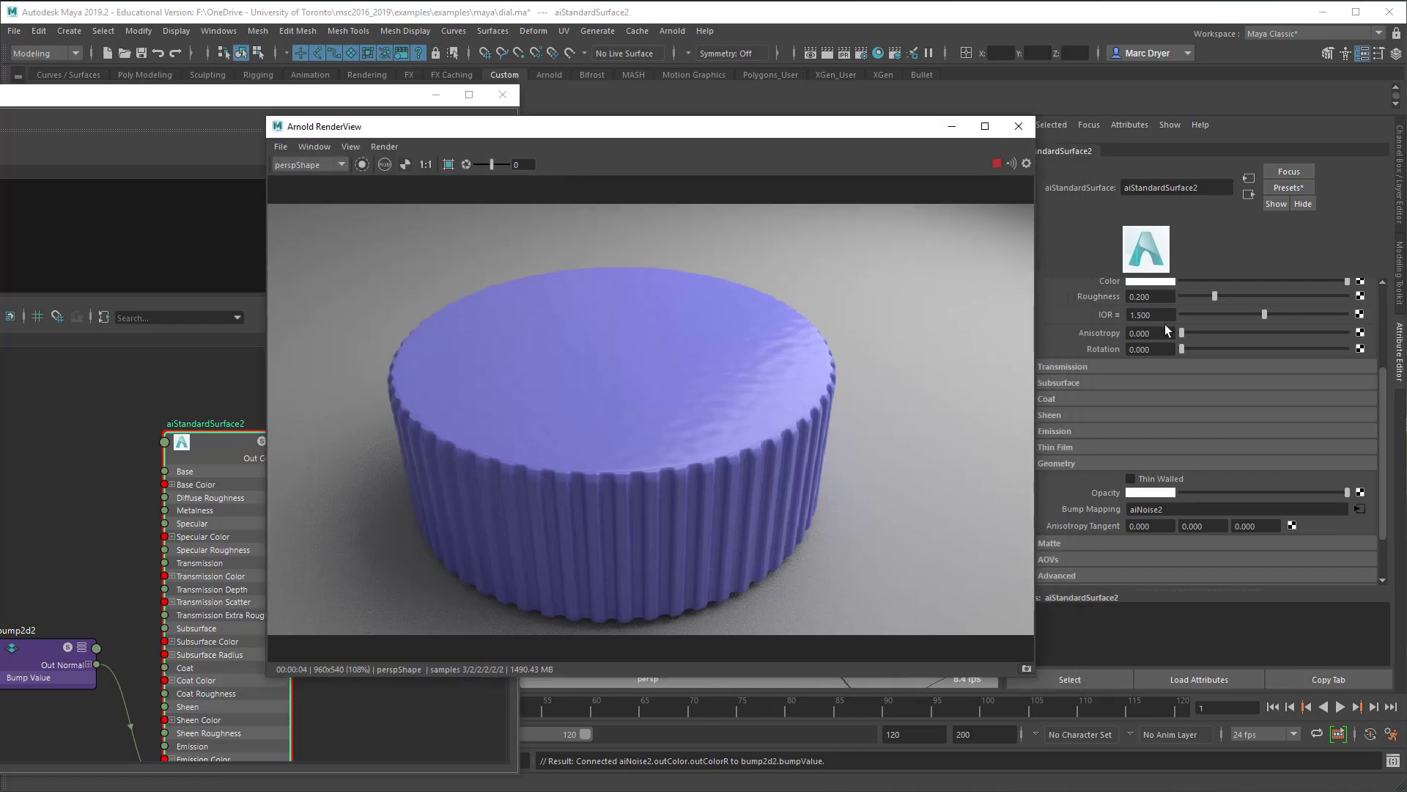
{"action": "scroll", "coordinate": [1181, 369], "scroll_direction": "up", "scroll_amount": 4}
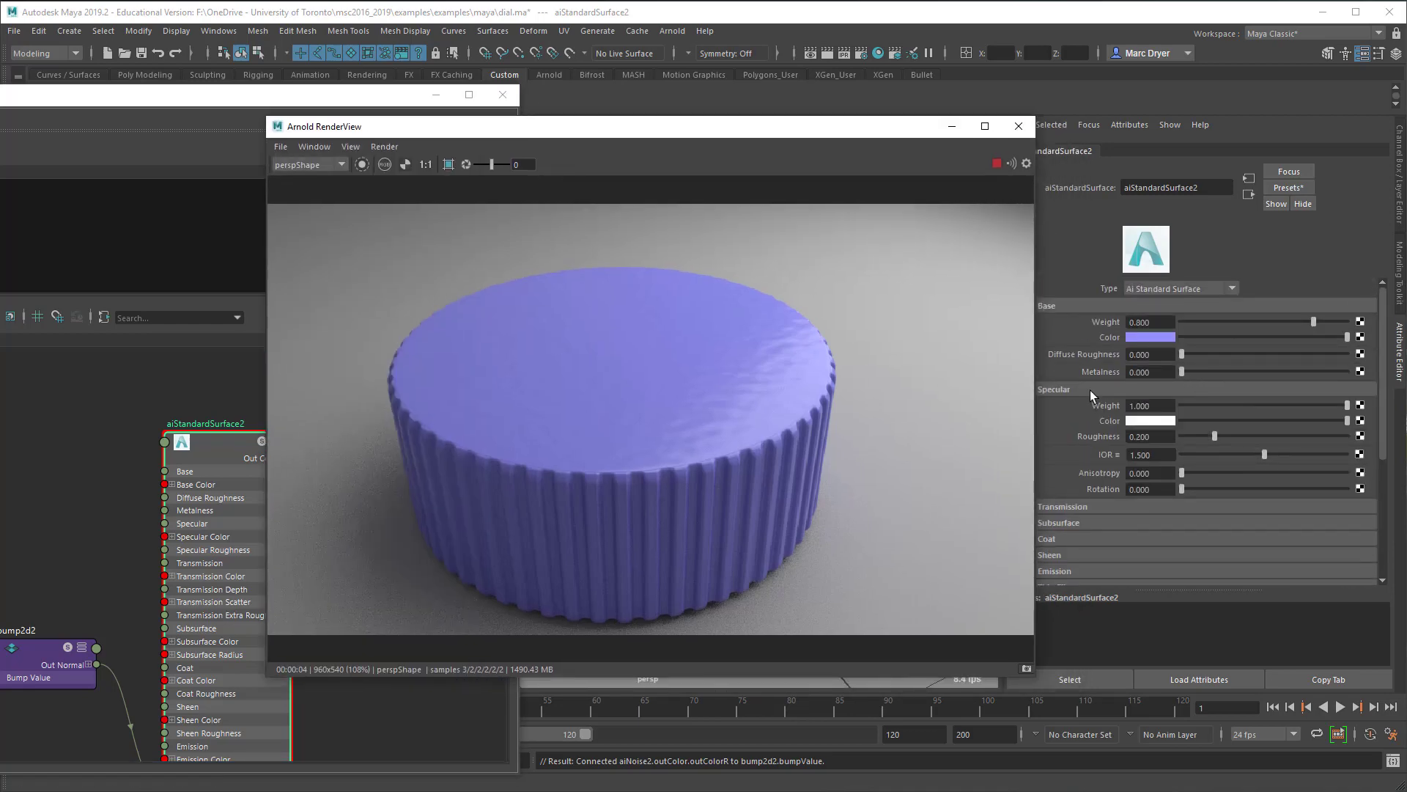
{"action": "mouse_move", "coordinate": [1317, 404]}
{"action": "left_mouse_down"}
{"action": "mouse_move", "coordinate": [1251, 405]}
{"action": "mouse_move", "coordinate": [1258, 437]}
{"action": "mouse_move", "coordinate": [1286, 437]}
{"action": "mouse_move", "coordinate": [1319, 403]}
{"action": "left_mouse_up"}
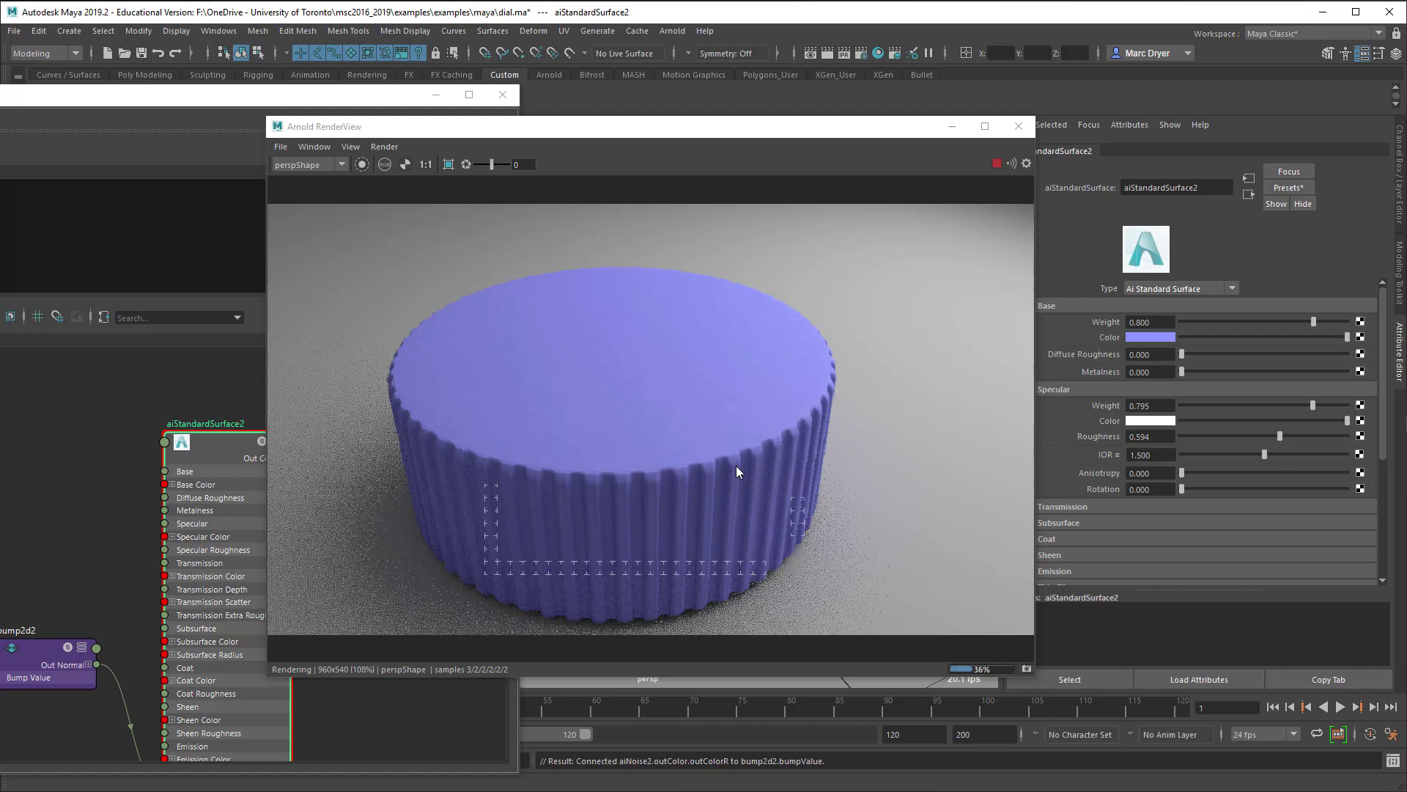
- Add subsurface scattering to aiStandardSurface2 with weight about 0.094, a blue-violet subsurface color and scale about 0.223
{"action": "left_click", "coordinate": [1063, 523]}
{"action": "mouse_move", "coordinate": [1189, 540]}
{"action": "left_mouse_down"}
{"action": "mouse_move", "coordinate": [1217, 535]}
{"action": "mouse_move", "coordinate": [1197, 541]}
{"action": "left_mouse_up"}
{"action": "left_click", "coordinate": [1150, 555]}
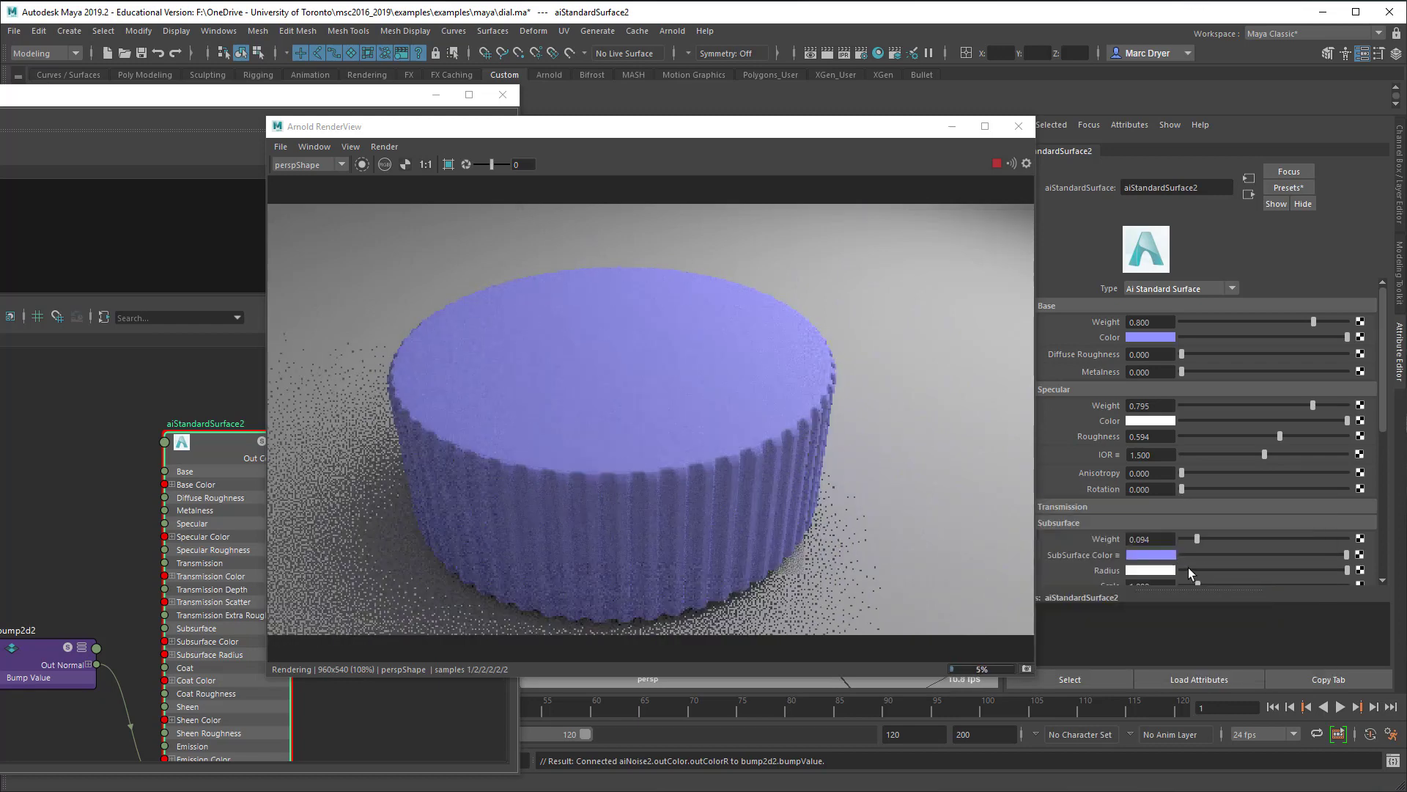
{"action": "scroll", "coordinate": [1154, 568], "scroll_direction": "down", "scroll_amount": 3}
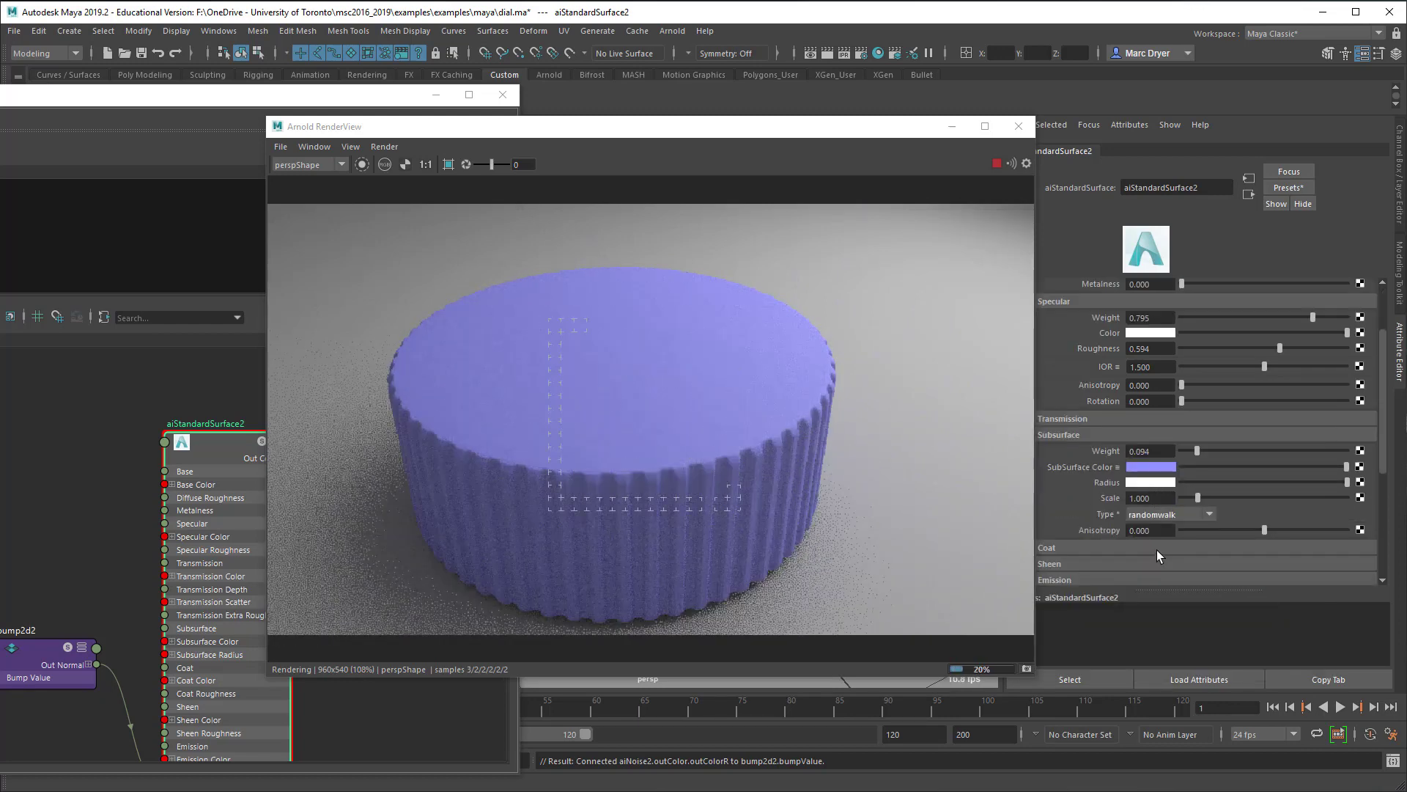
{"action": "left_click_drag", "start_coordinate": [1190, 497], "coordinate": [1184, 497]}
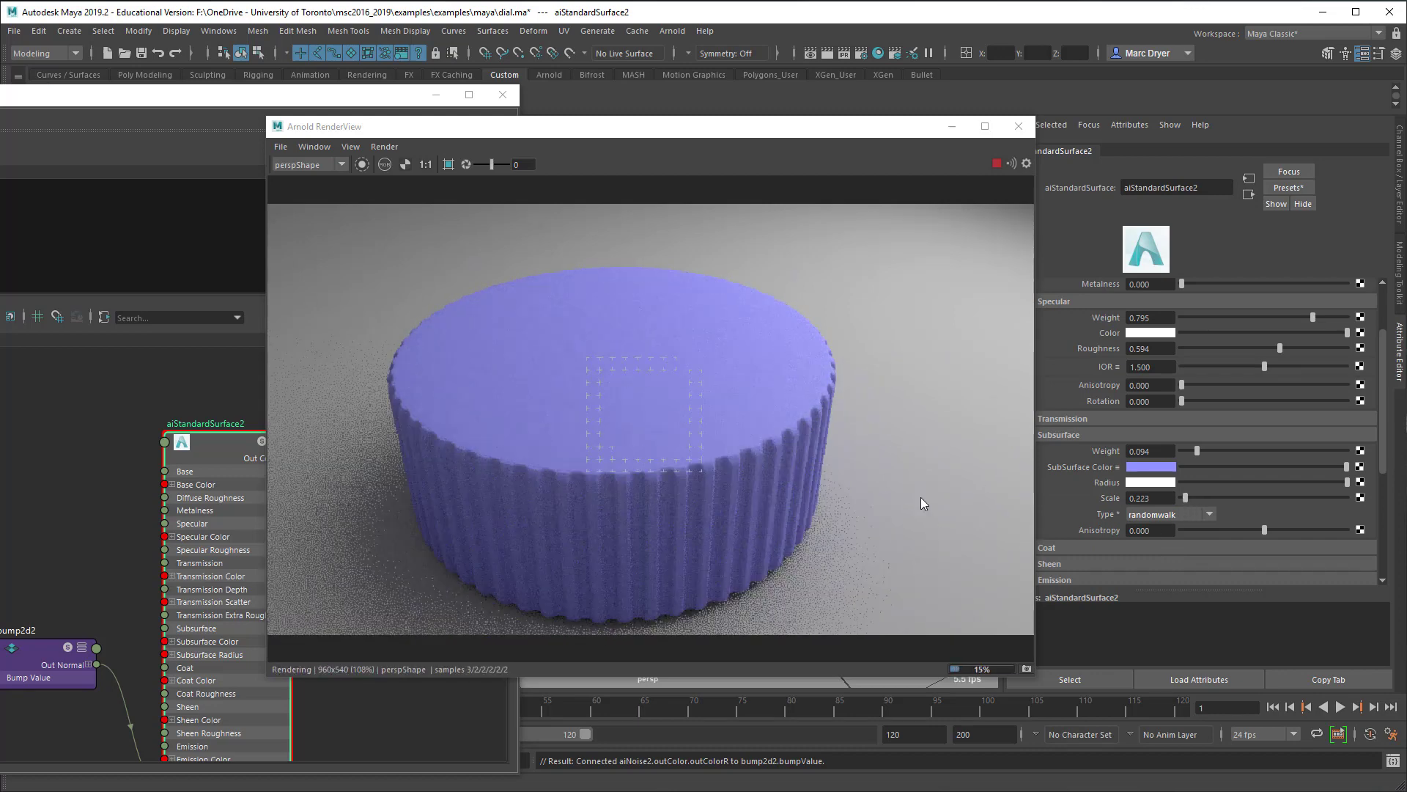
- Set the subsurface weight to 0.2, the type to randomwalk_v2 and the scale to about 0.089
{"action": "left_click", "coordinate": [1149, 451]}
{"action": "type", "text": ".2"}
{"action": "key", "text": "Return"}
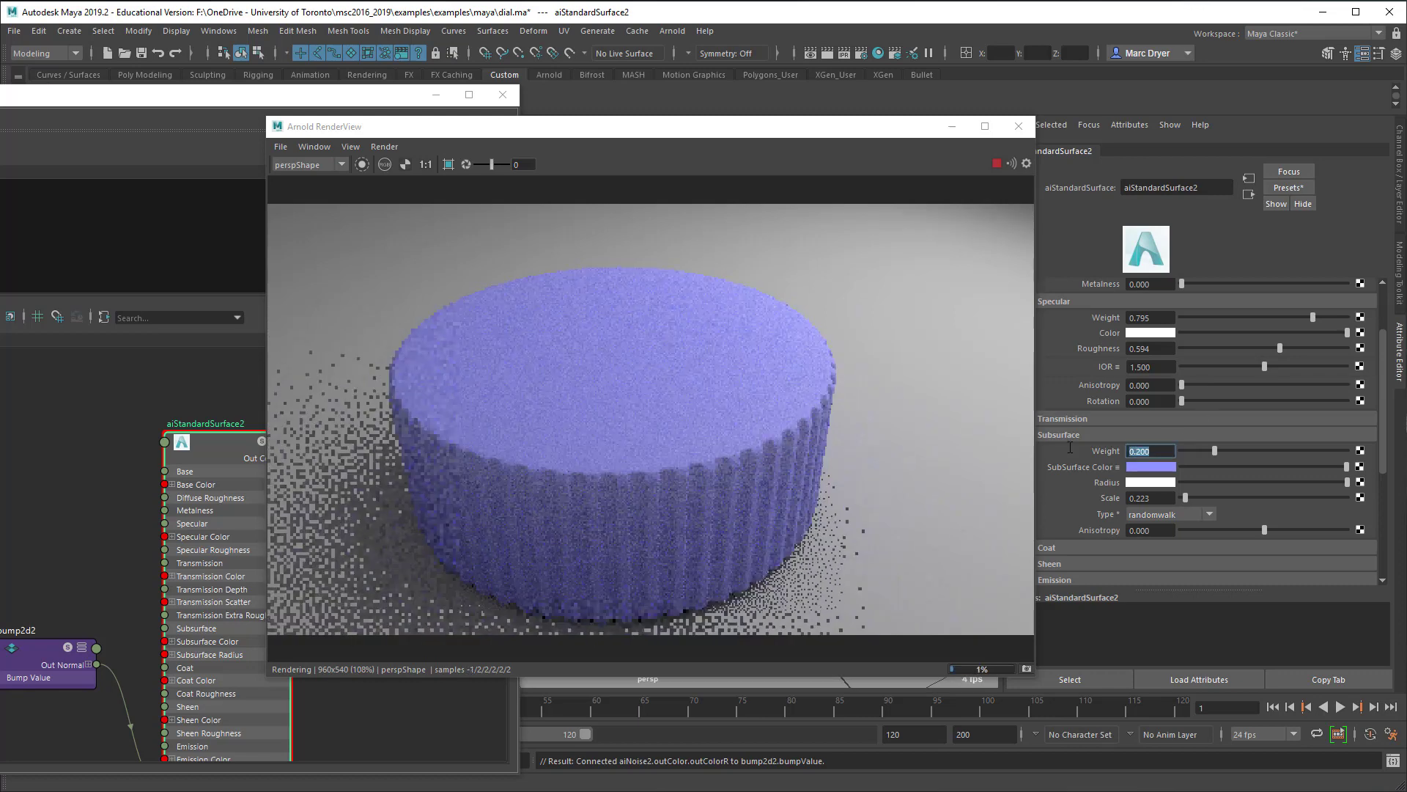
{"action": "left_click", "coordinate": [1186, 516]}
{"action": "left_click", "coordinate": [1179, 551]}
{"action": "left_click_drag", "start_coordinate": [1186, 498], "coordinate": [1182, 497]}
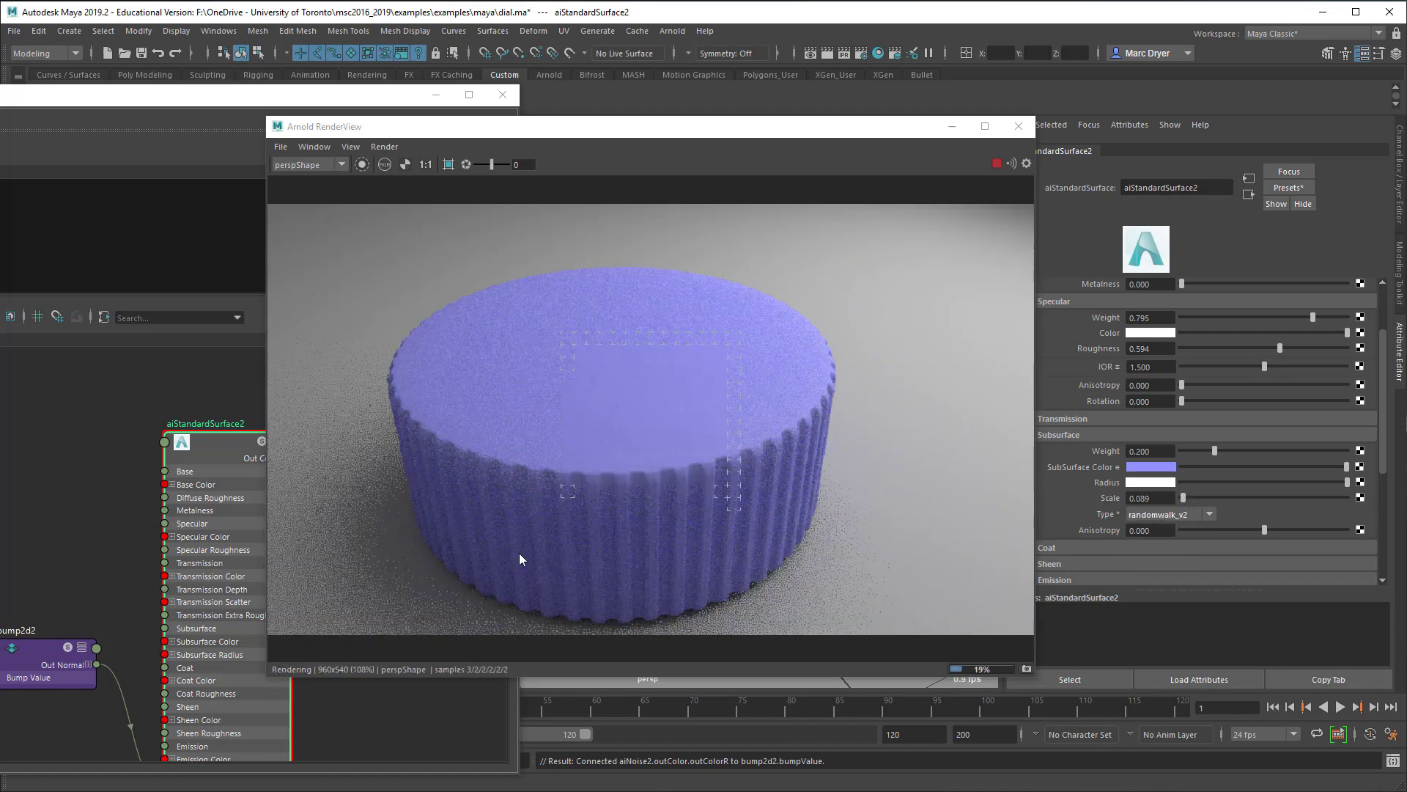
- Set the U repeat of place2dTexture3, which feeds the Uramp_stripes ridges, to 90 and check the dial's side in the render
{"action": "left_click", "coordinate": [192, 486]}
{"action": "scroll", "coordinate": [195, 486], "scroll_direction": "down", "scroll_amount": 4}
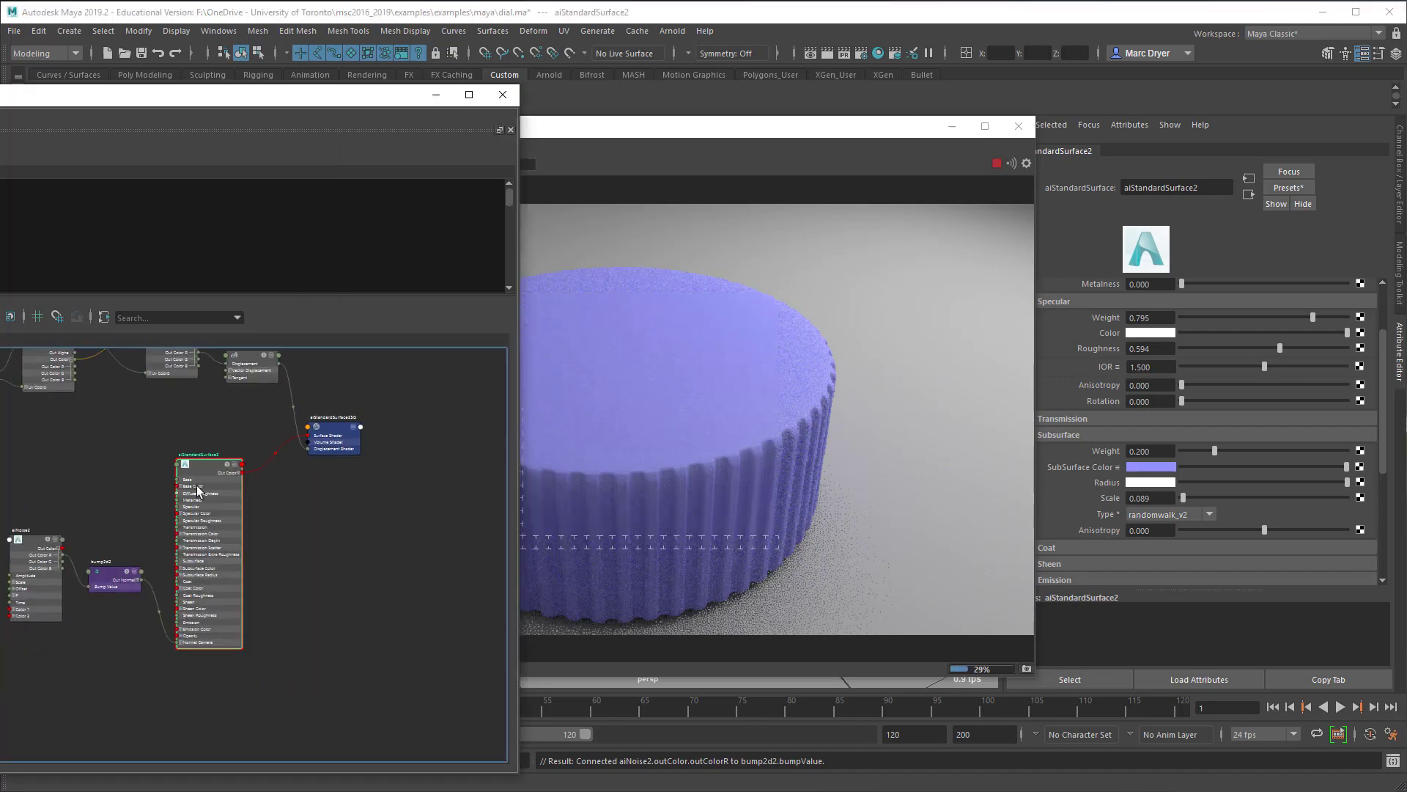
{"action": "middle_click_drag", "start_coordinate": [64, 404], "coordinate": [54, 535], "text": "alt"}
{"action": "scroll", "coordinate": [53, 535], "scroll_direction": "up", "scroll_amount": 3}
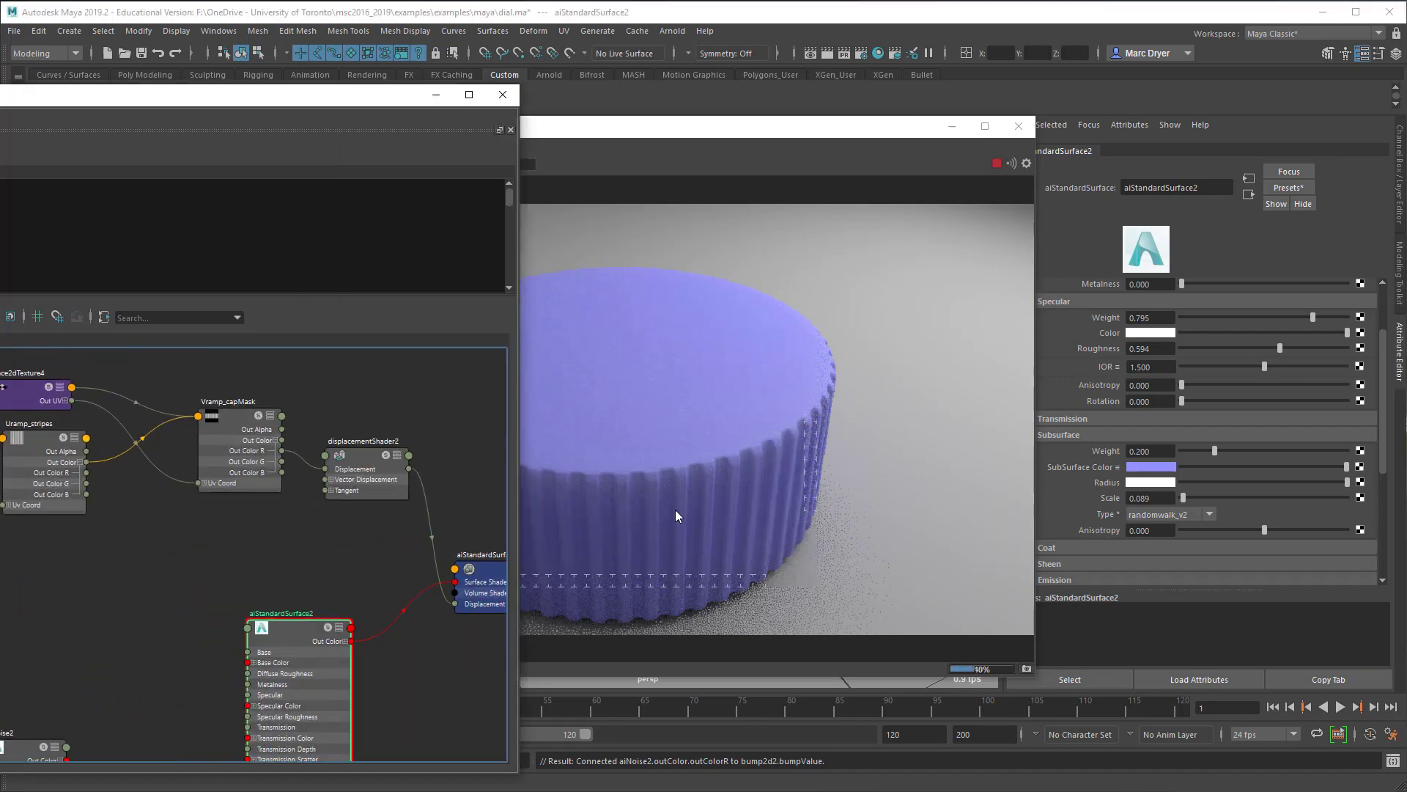
{"action": "left_click", "coordinate": [1, 514]}
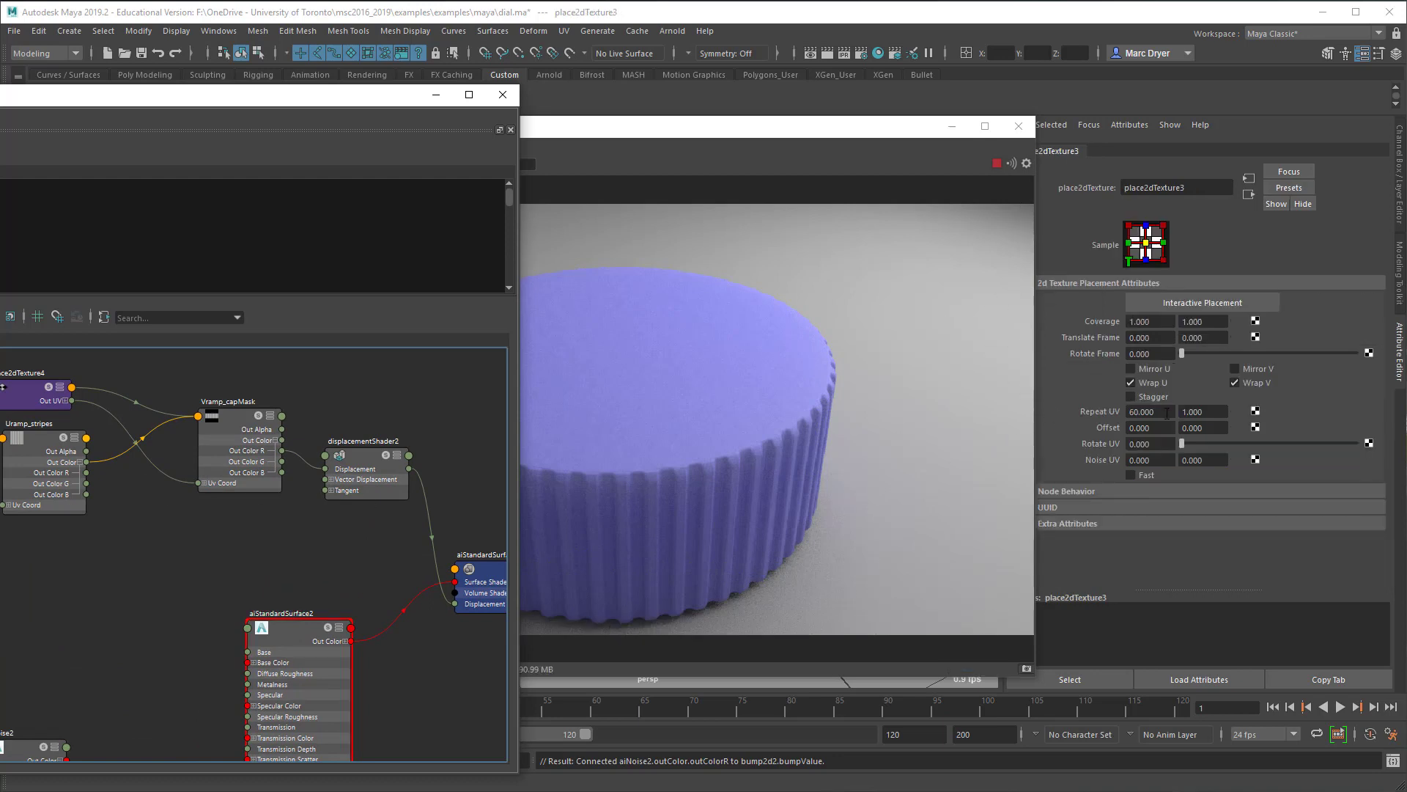
{"action": "double_click", "coordinate": [1143, 411]}
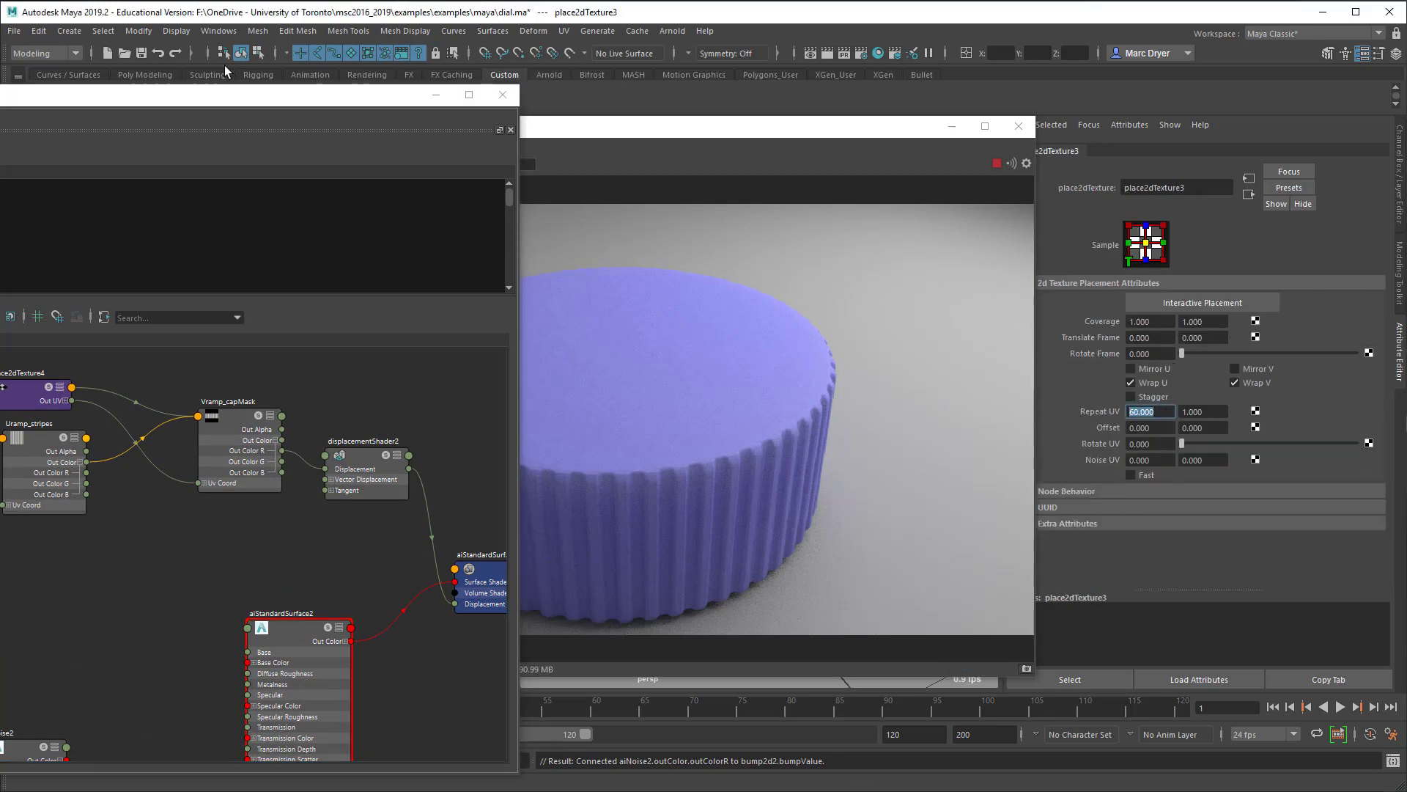
{"action": "left_click_drag", "start_coordinate": [220, 104], "coordinate": [0, 121]}
{"action": "left_click_drag", "start_coordinate": [0, 122], "coordinate": [104, 119]}
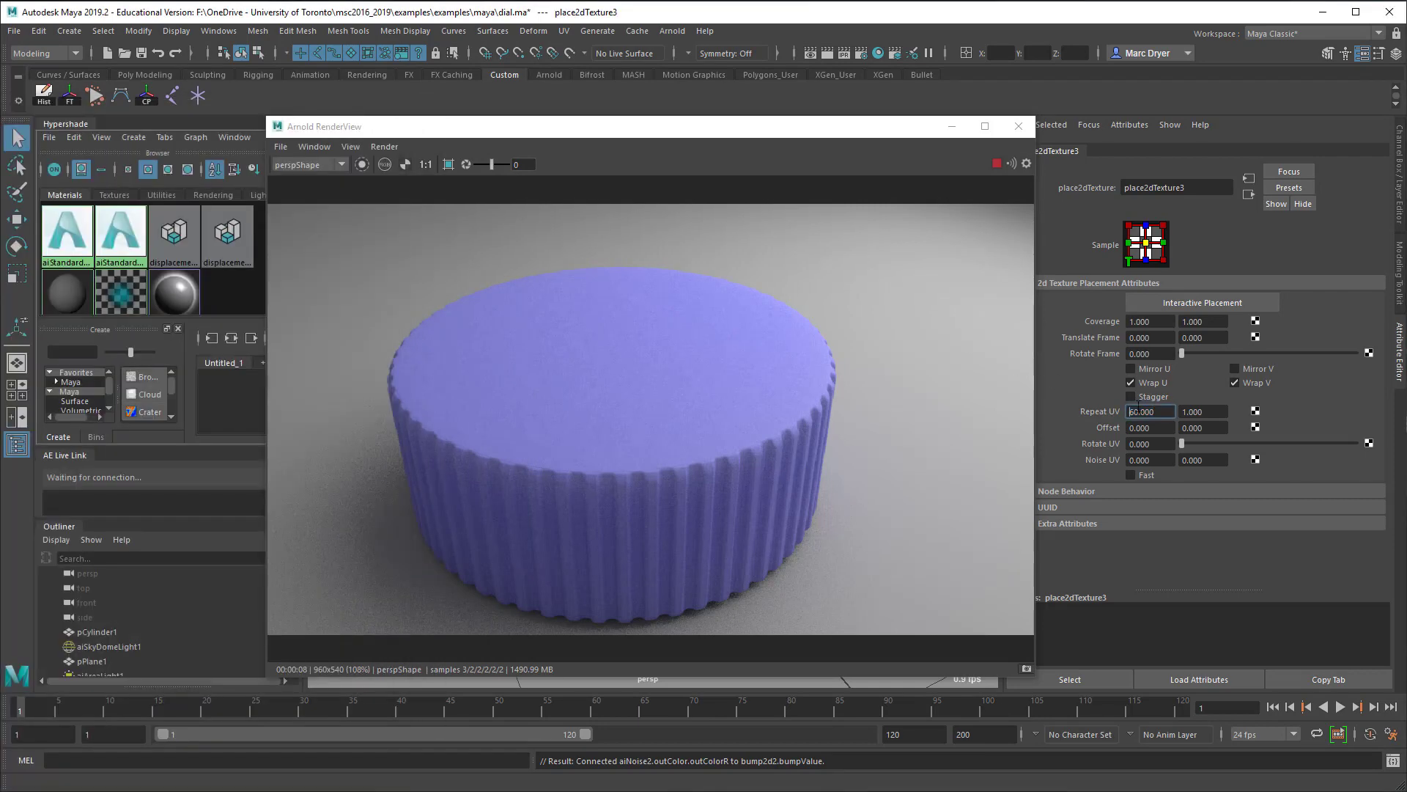
{"action": "left_click_drag", "start_coordinate": [1155, 411], "coordinate": [1095, 414]}
{"action": "type", "text": "90"}
{"action": "key", "text": "Return"}
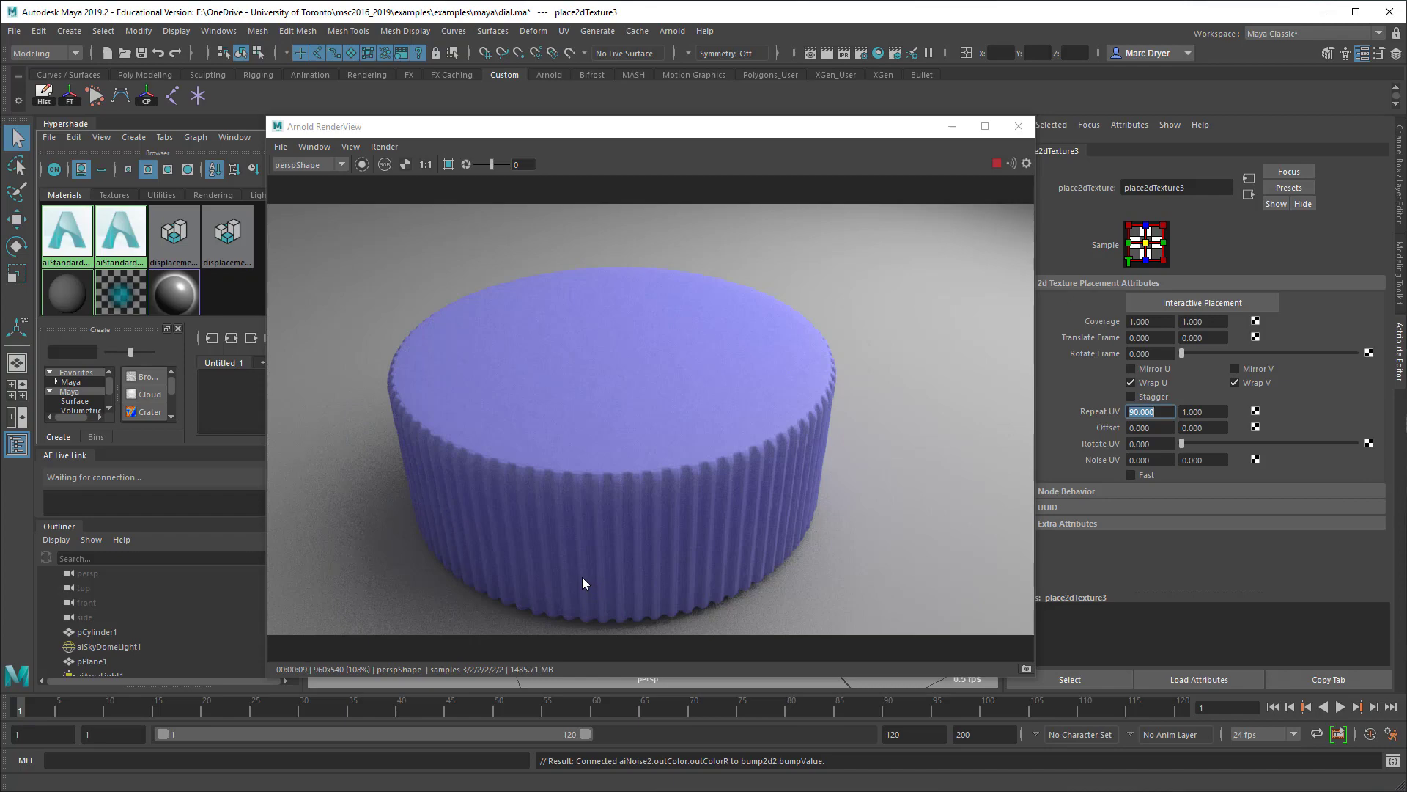
{"action": "left_click_drag", "start_coordinate": [613, 529], "coordinate": [618, 494], "text": "alt"}
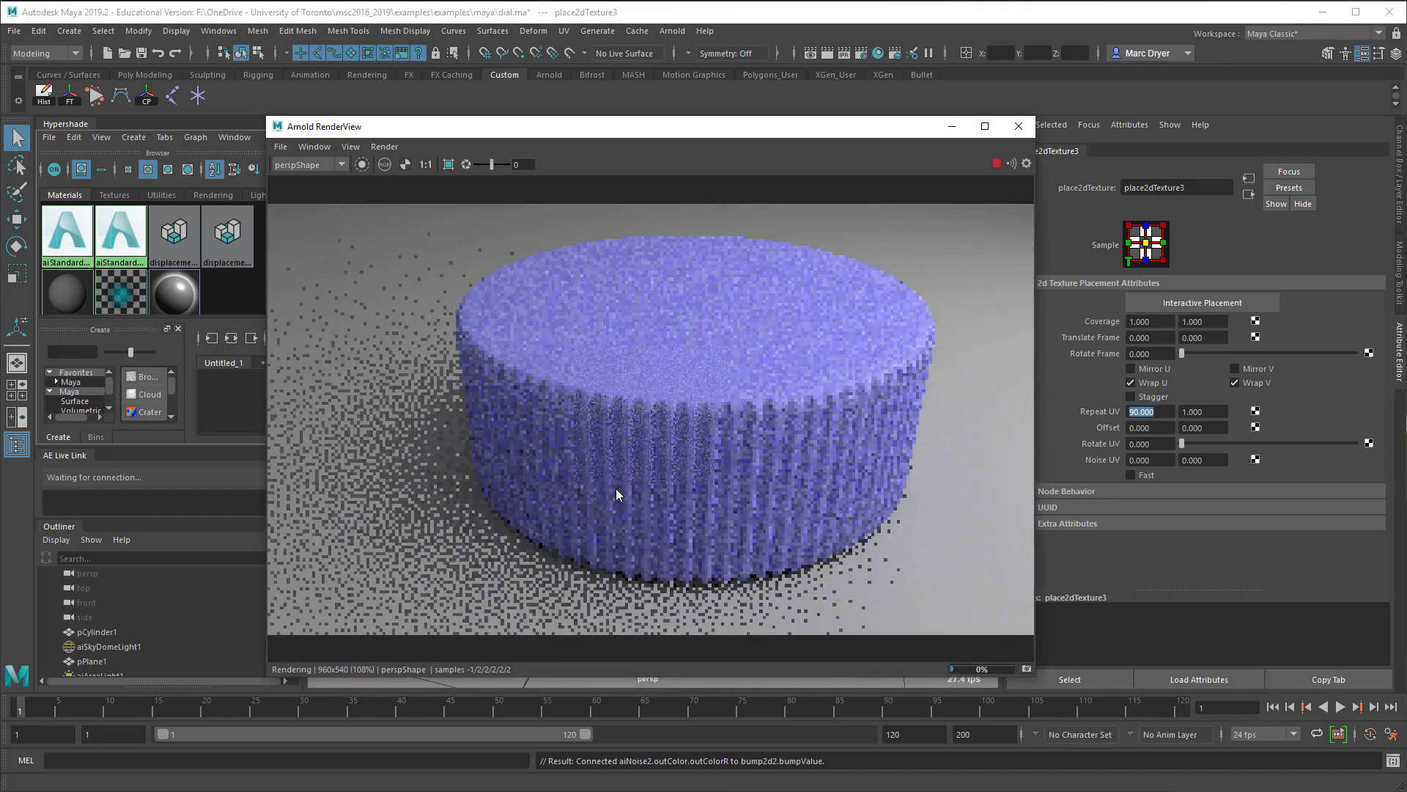